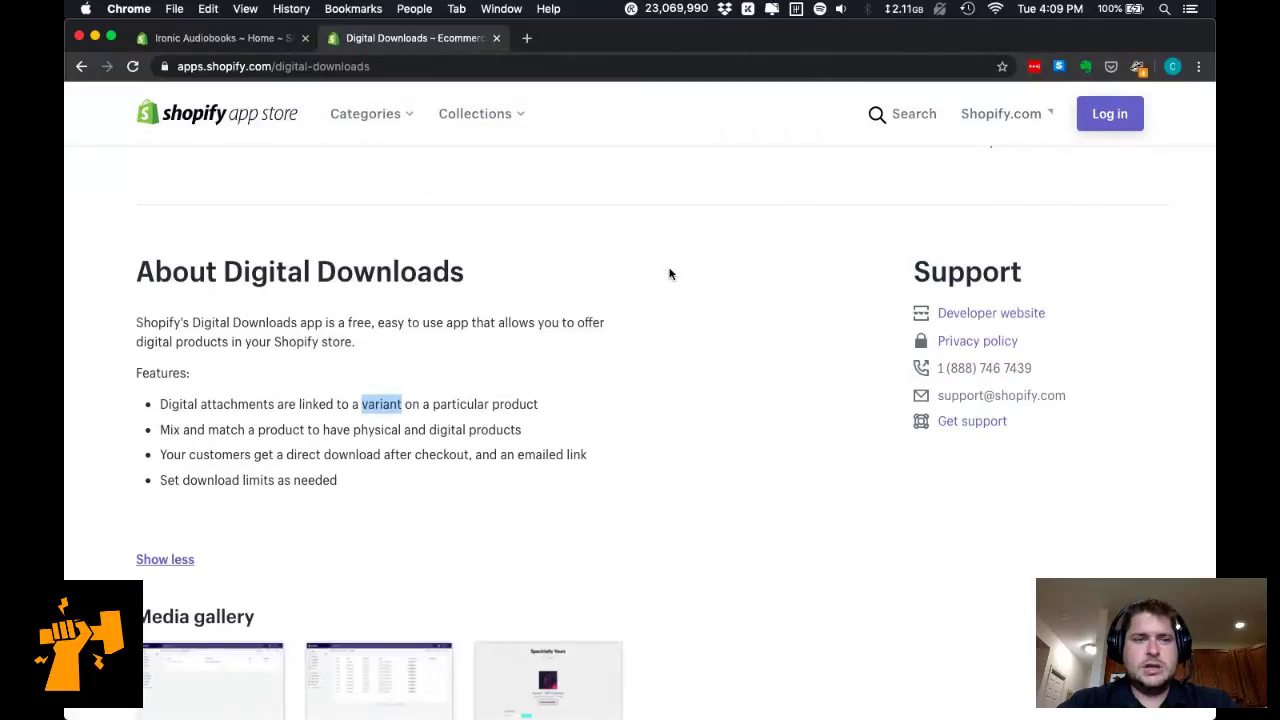
# Read through the Digital Downloads app listing, highlighting feature text such as 'Digital attachments'.
pyautogui.scroll(-2, 373, 321)
pyautogui.tripleClick(378, 335)
pyautogui.doubleClick(381, 336)
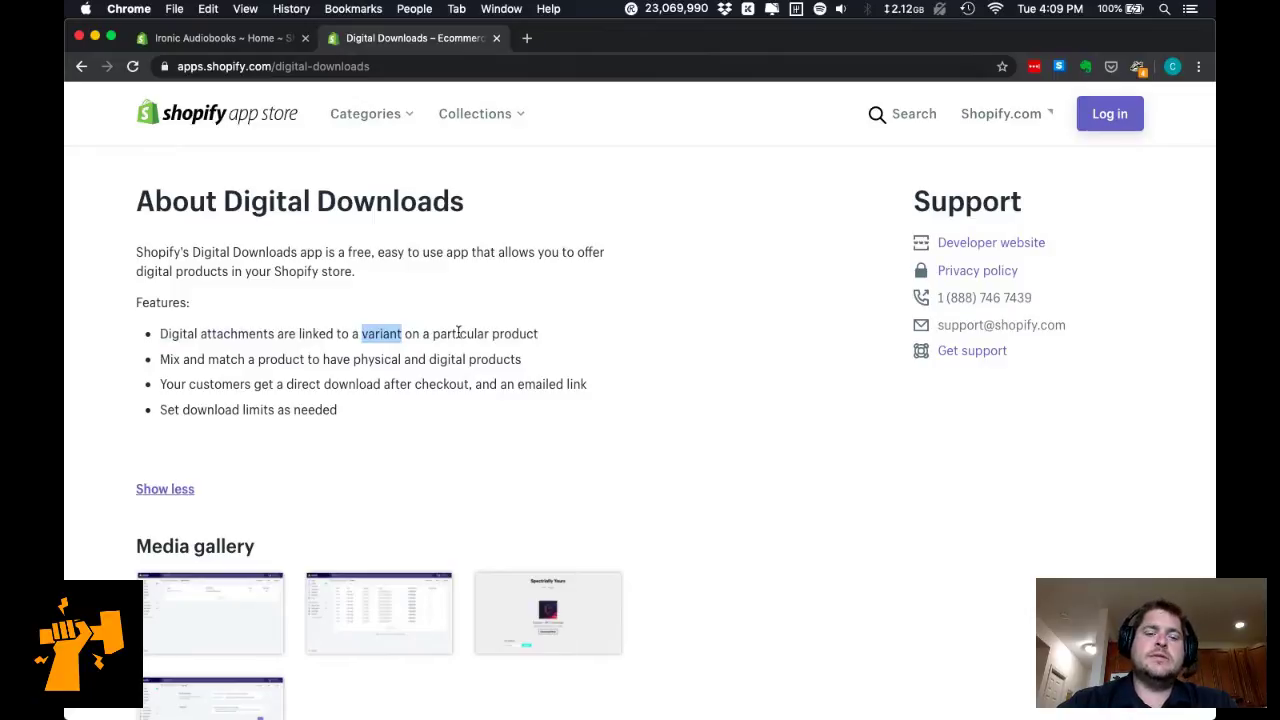
pyautogui.moveTo(162, 333); pyautogui.dragTo(277, 334)
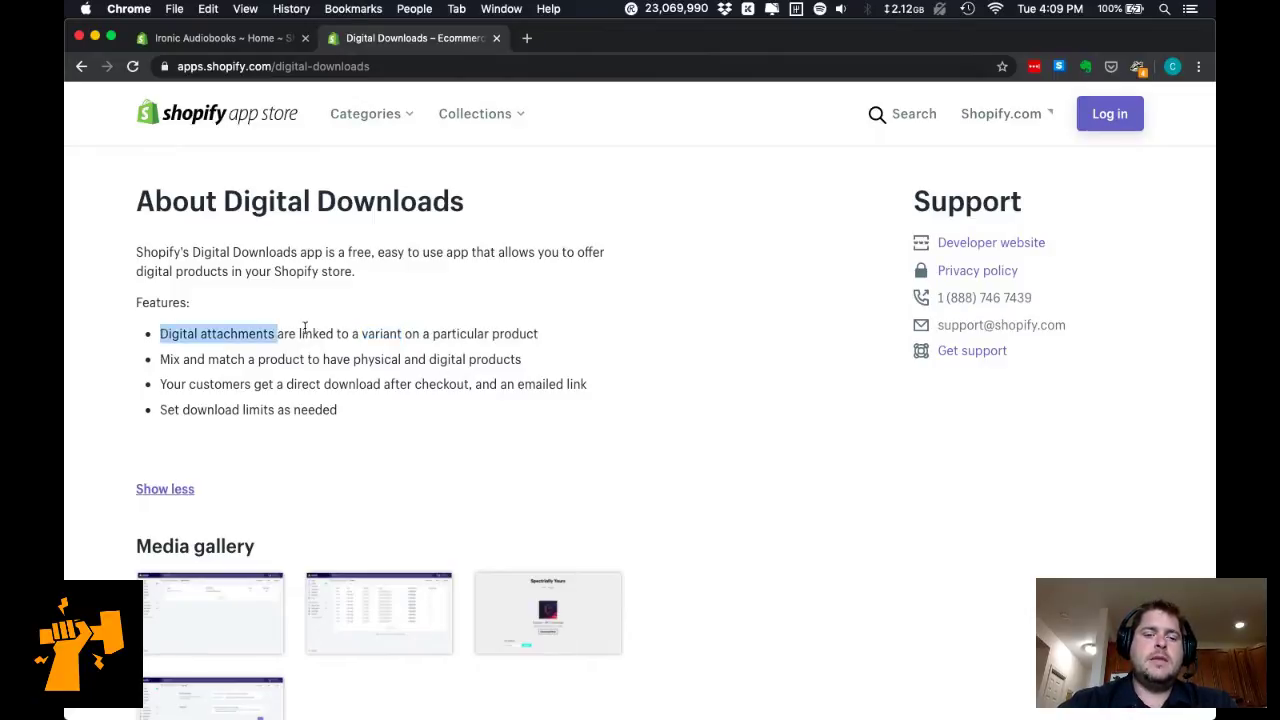
pyautogui.click(304, 328)
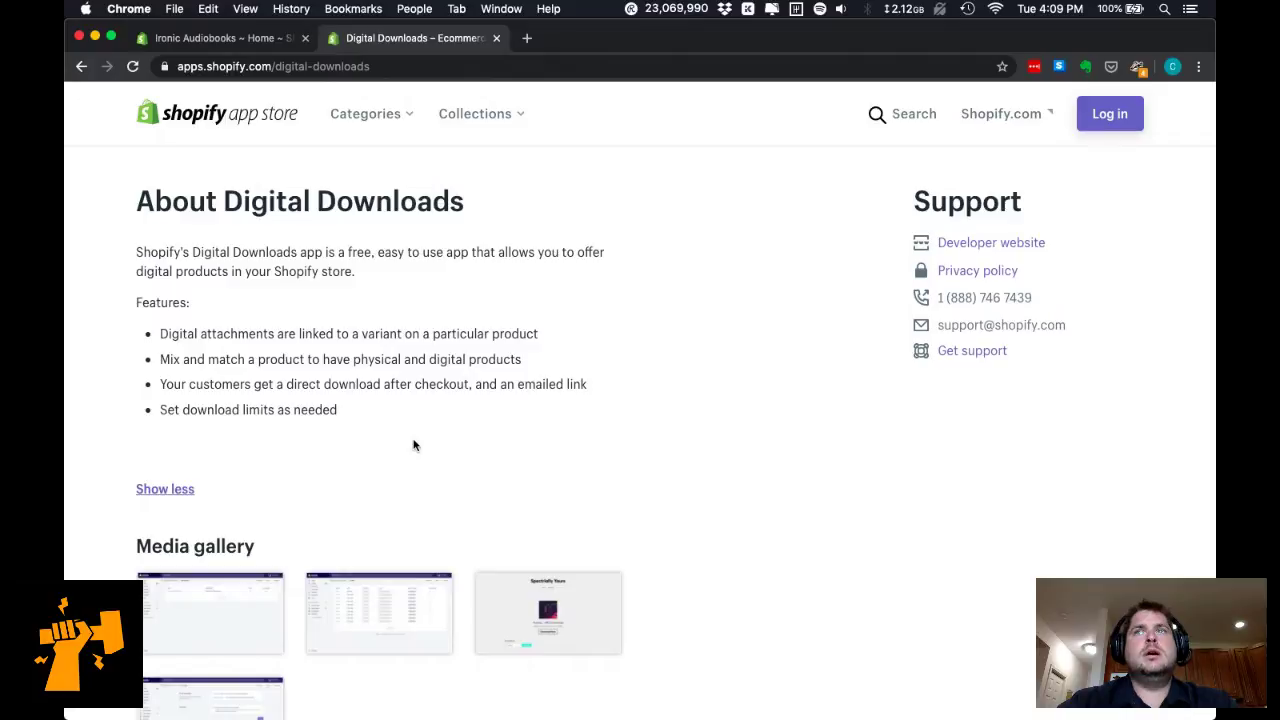
pyautogui.scroll(-1, 414, 445)
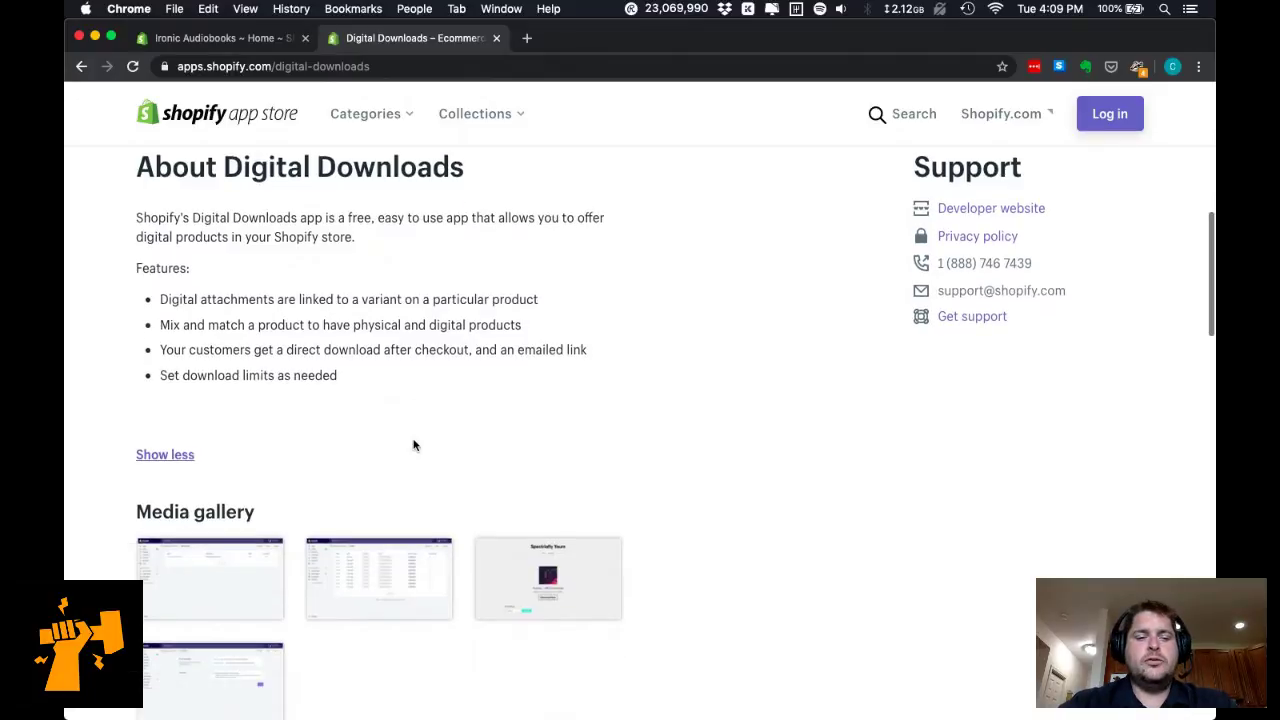
pyautogui.scroll(-2, 256, 368)
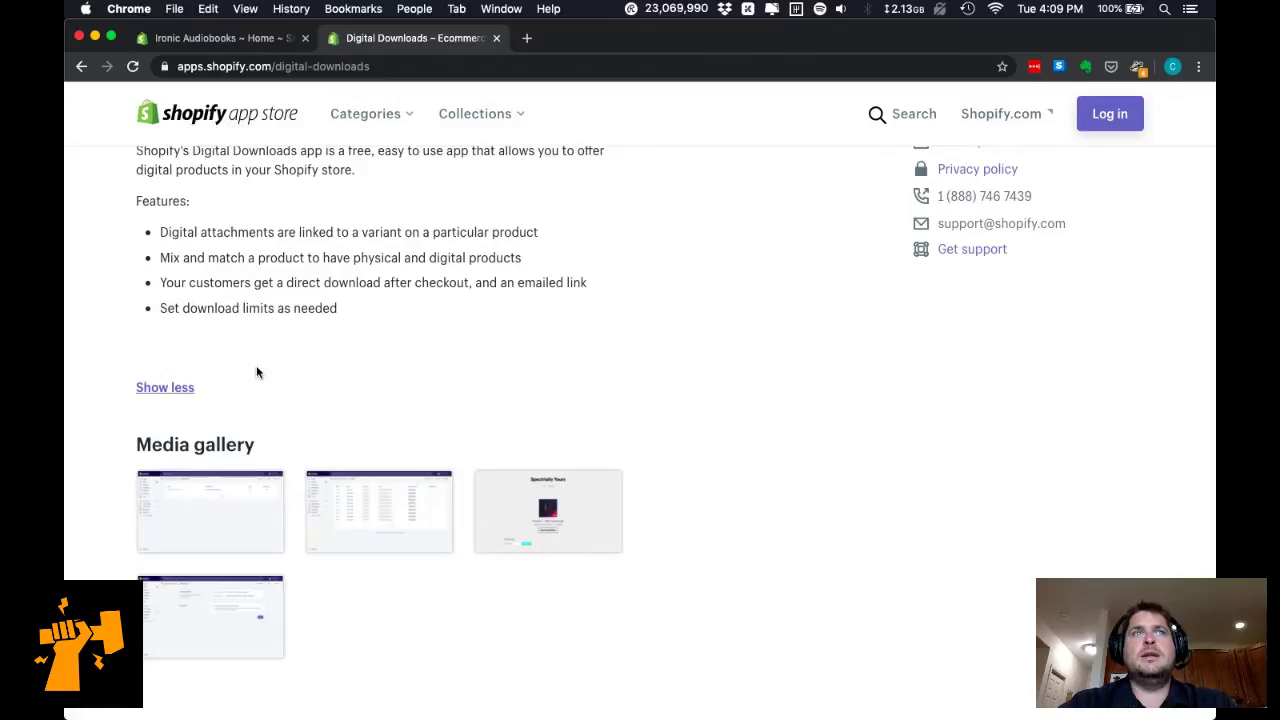
pyautogui.scroll(-3, 256, 372)
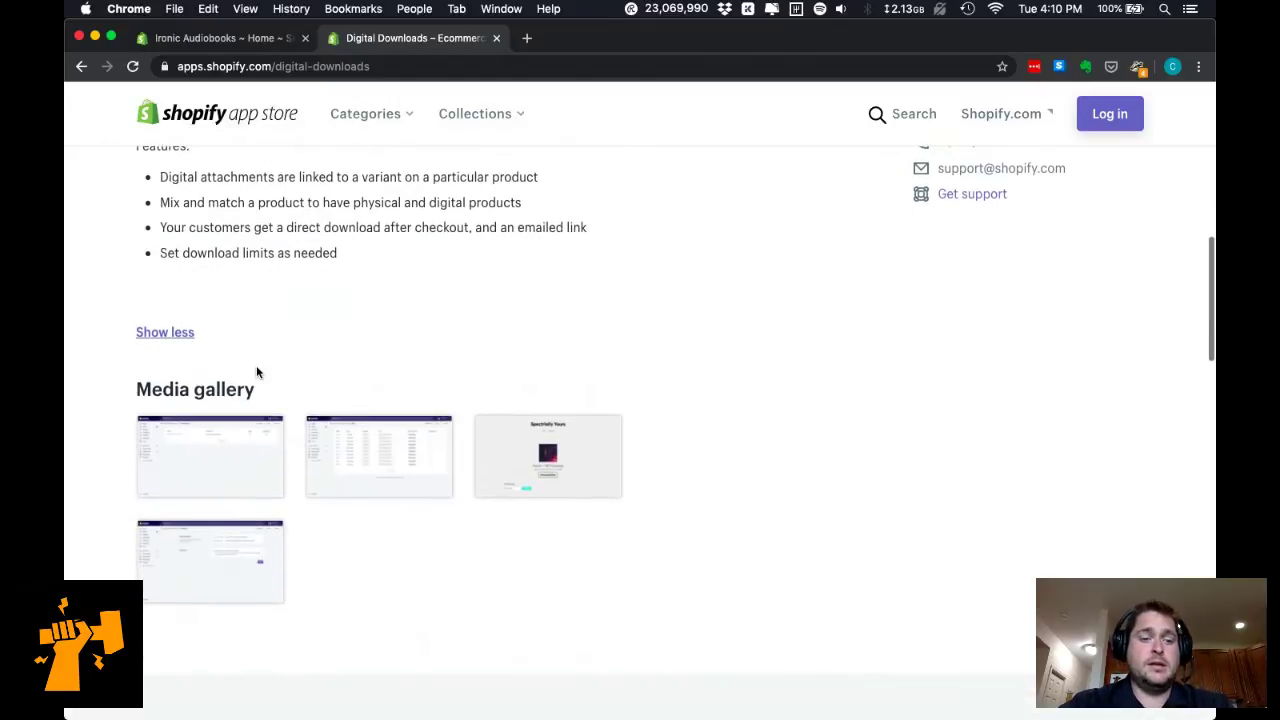
pyautogui.scroll(-10, 256, 372)
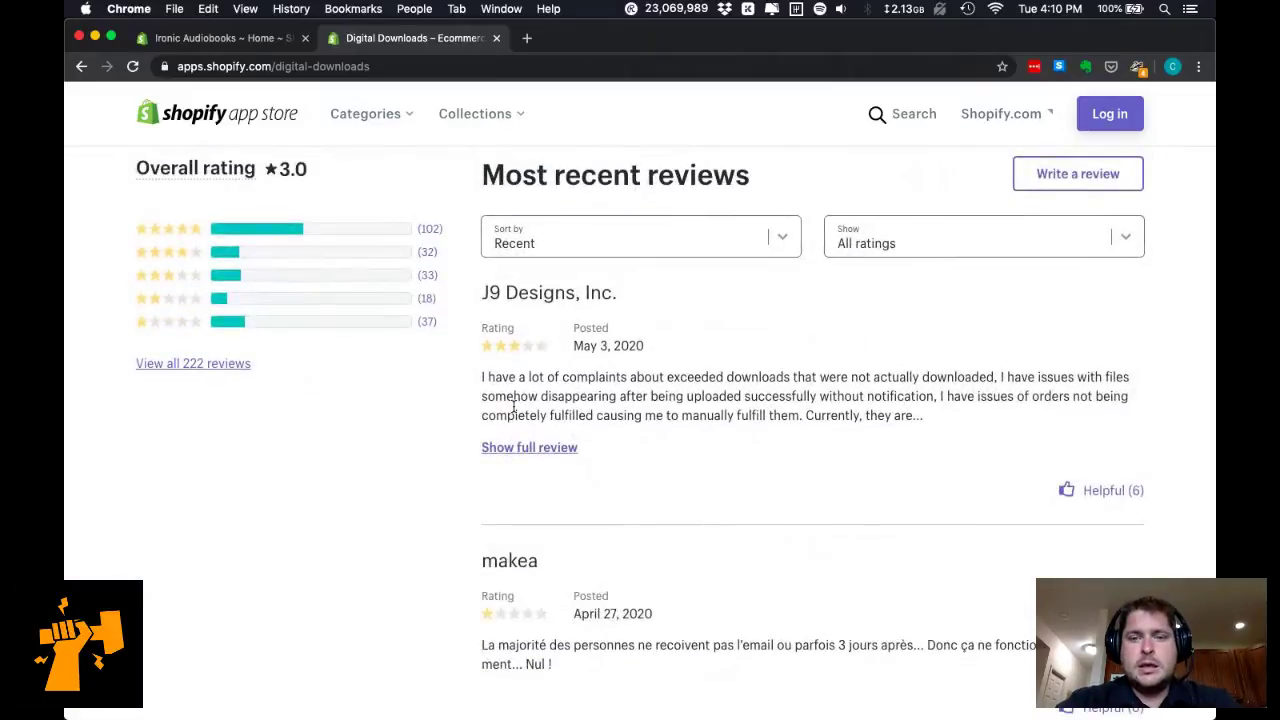
pyautogui.scroll(5, 513, 411)
pyautogui.scroll(8, 513, 411)
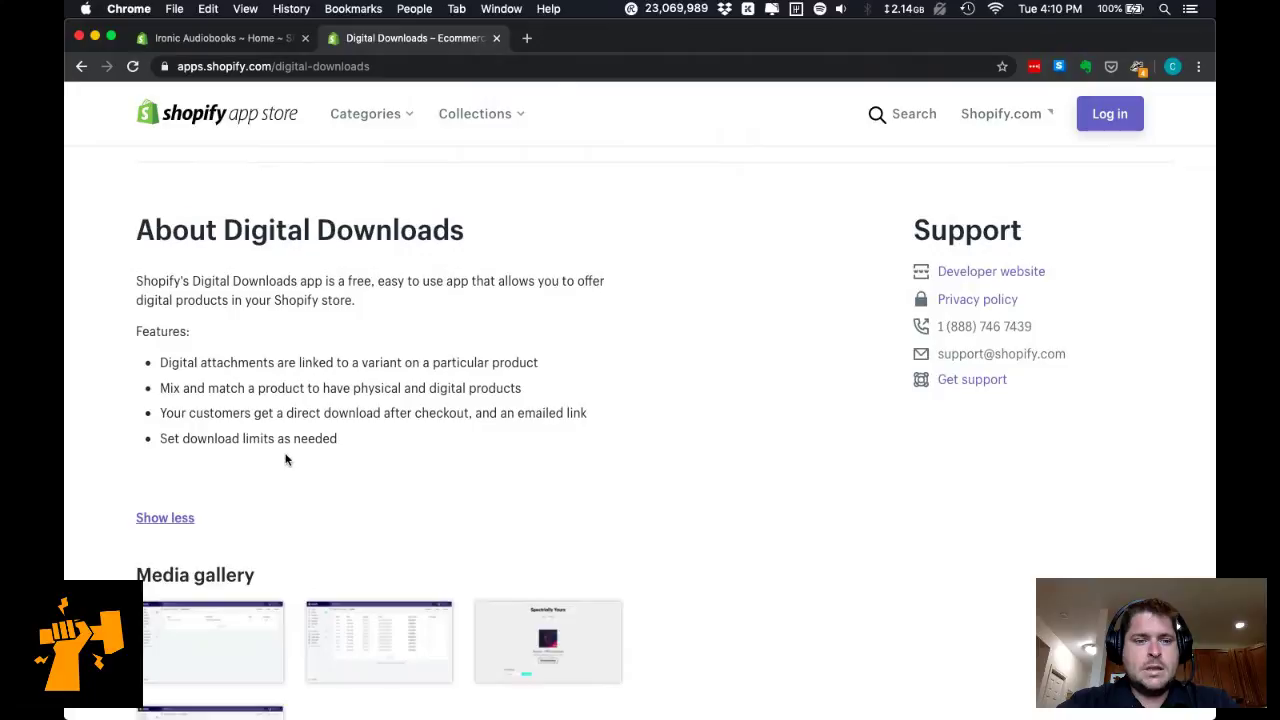
pyautogui.scroll(3, 270, 460)
pyautogui.scroll(1, 285, 459)
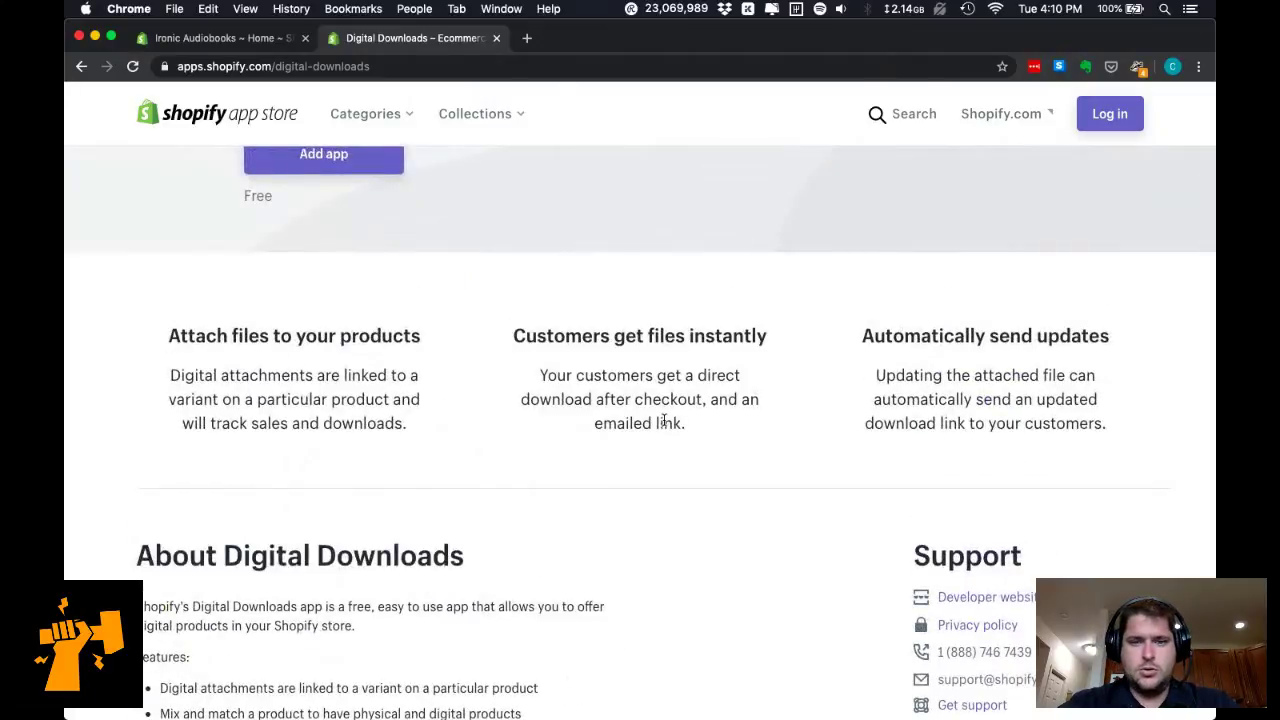
pyautogui.scroll(-10, 663, 421)
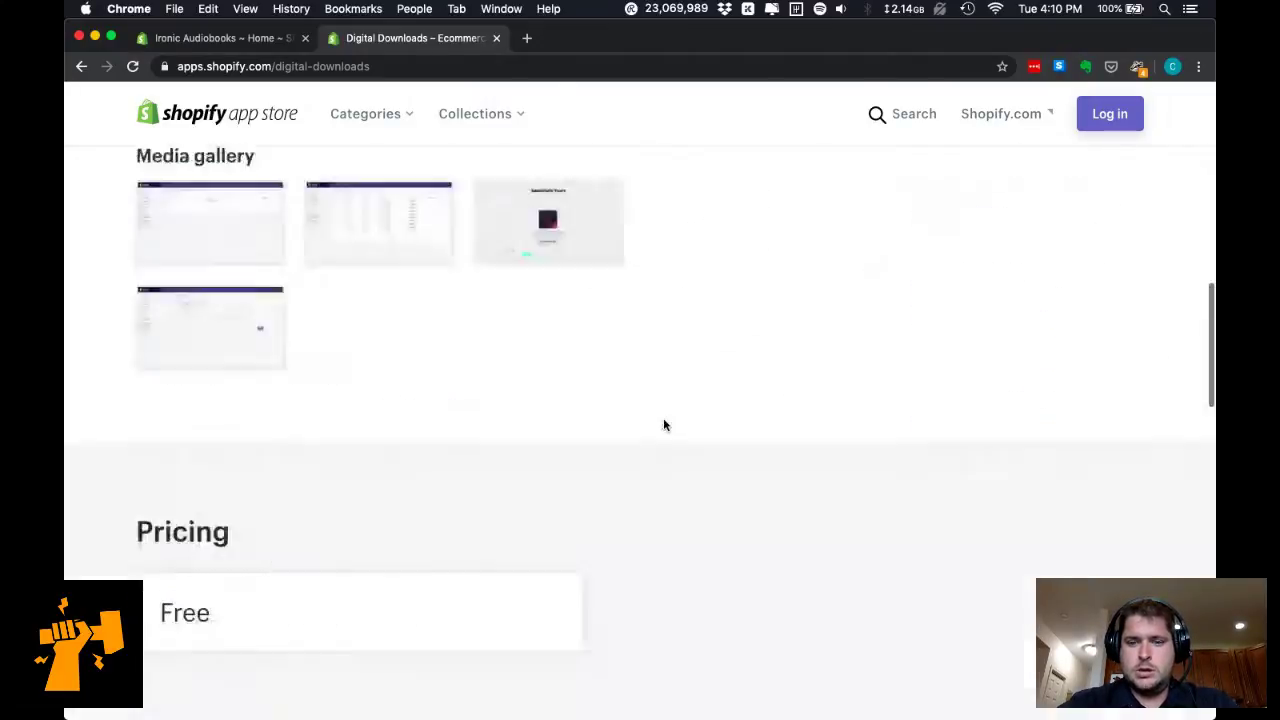
pyautogui.scroll(-10, 663, 425)
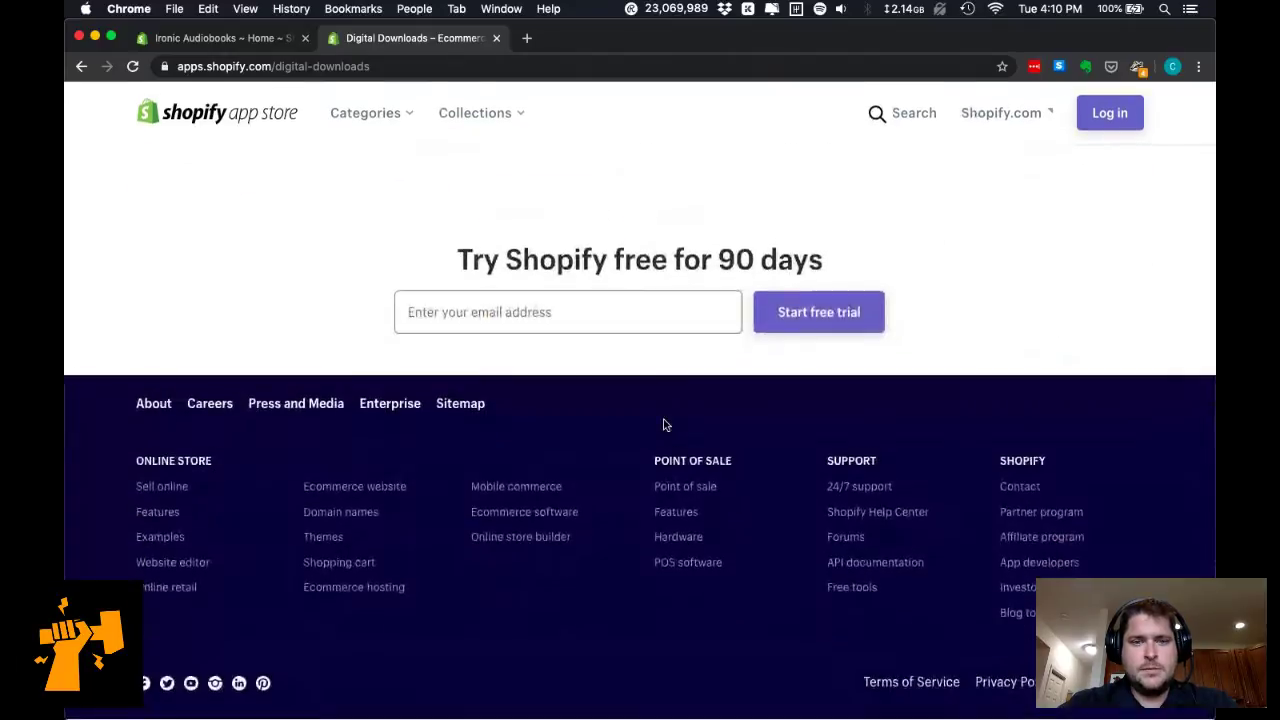
pyautogui.press('super+Up')
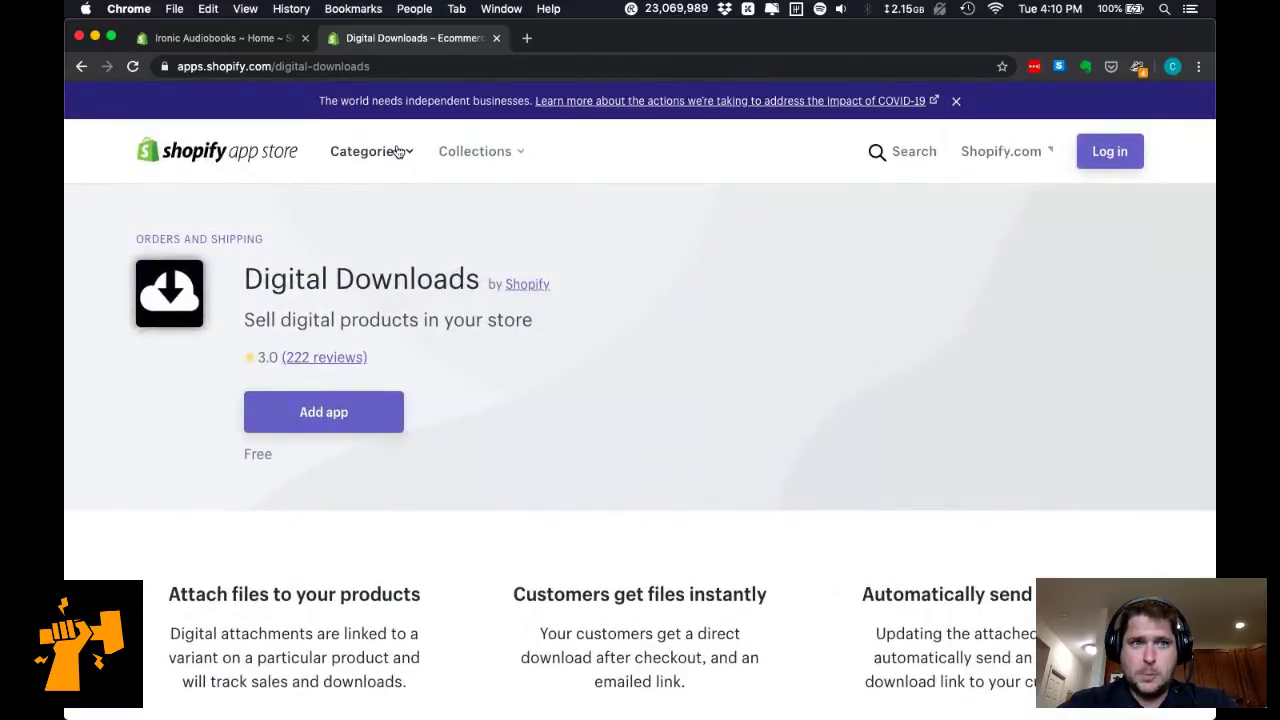
# Check the store admin, then start adding Digital Downloads to a store.
pyautogui.click(220, 38)
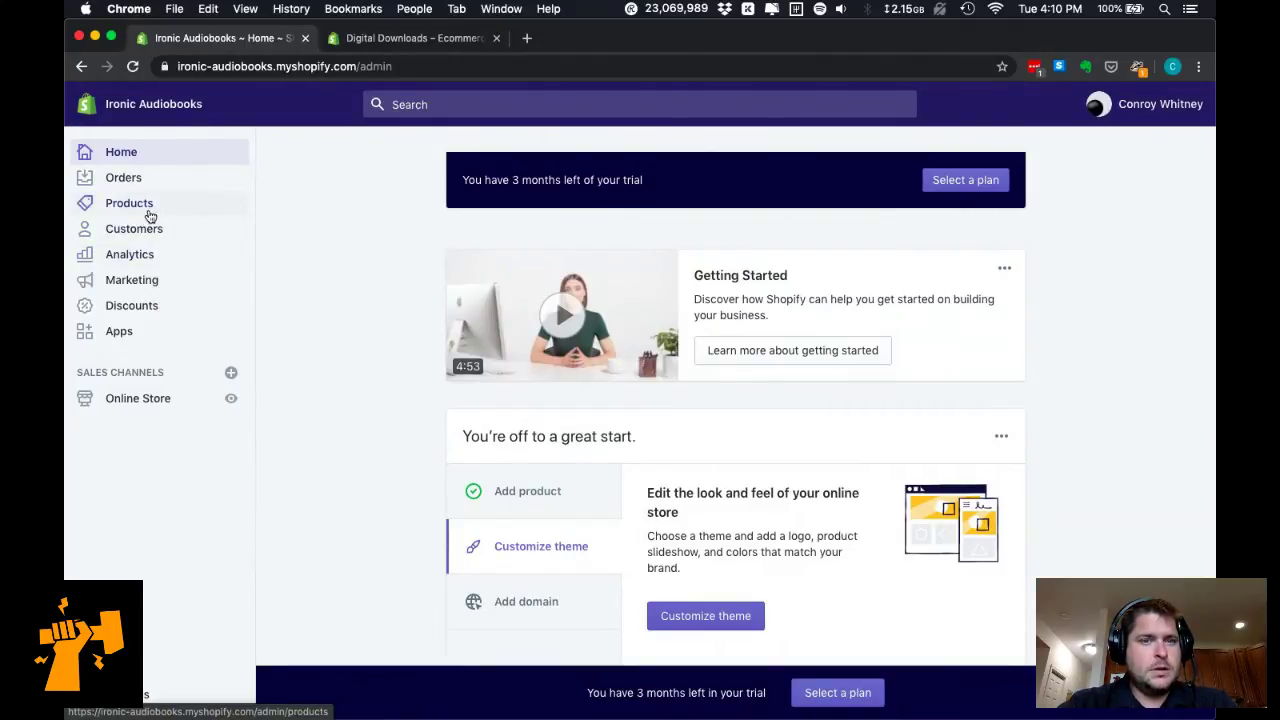
pyautogui.click(380, 38)
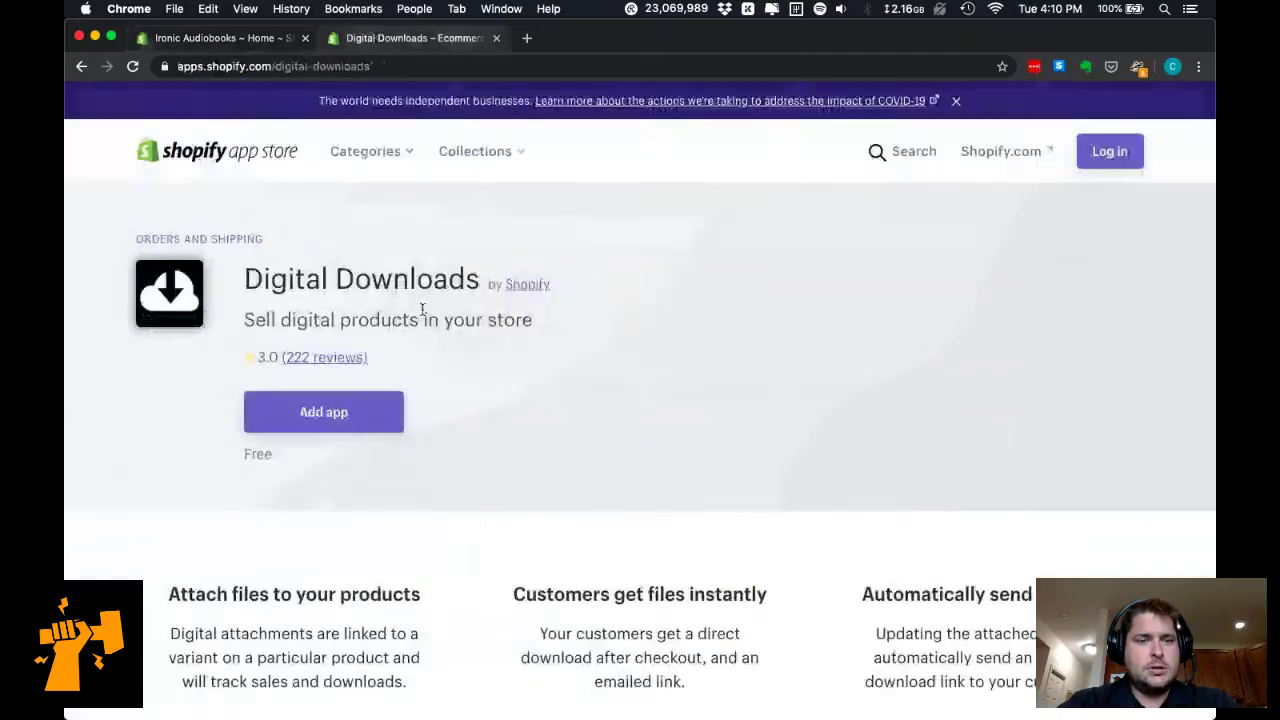
pyautogui.click(333, 413)
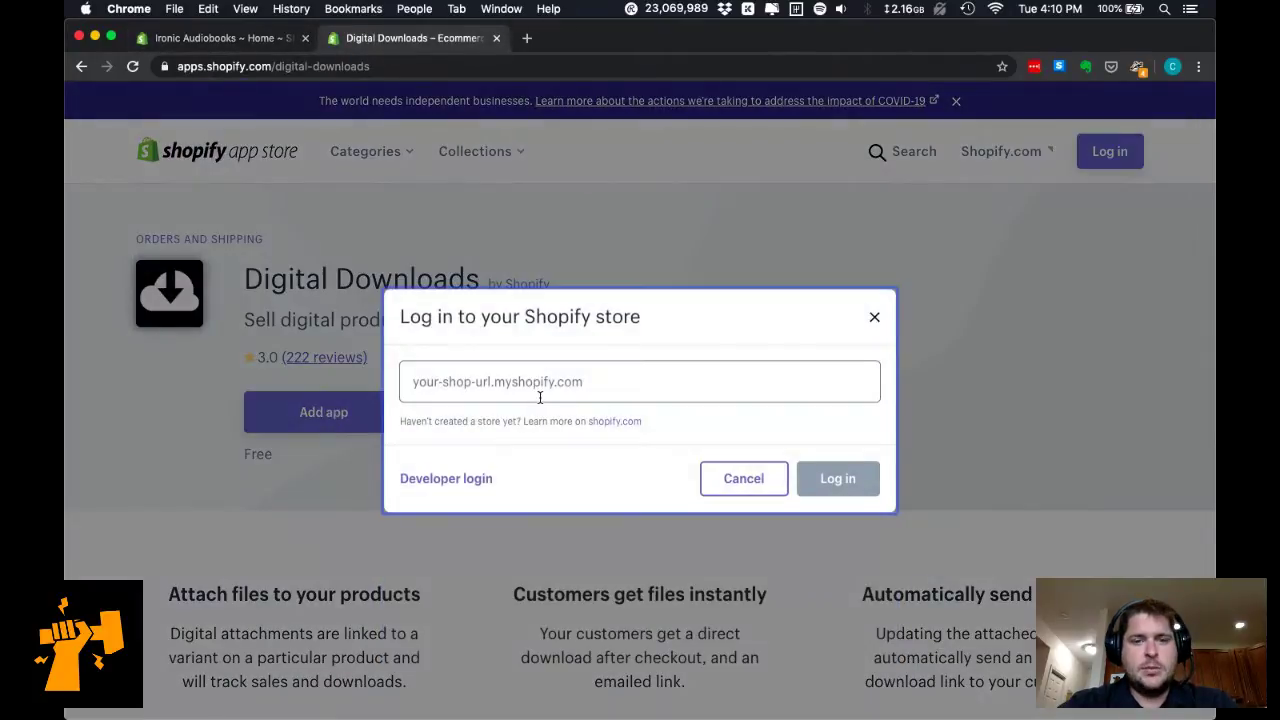
# Enter the store's full myshopify.com address, copied from the admin, and log in.
pyautogui.click(248, 40)
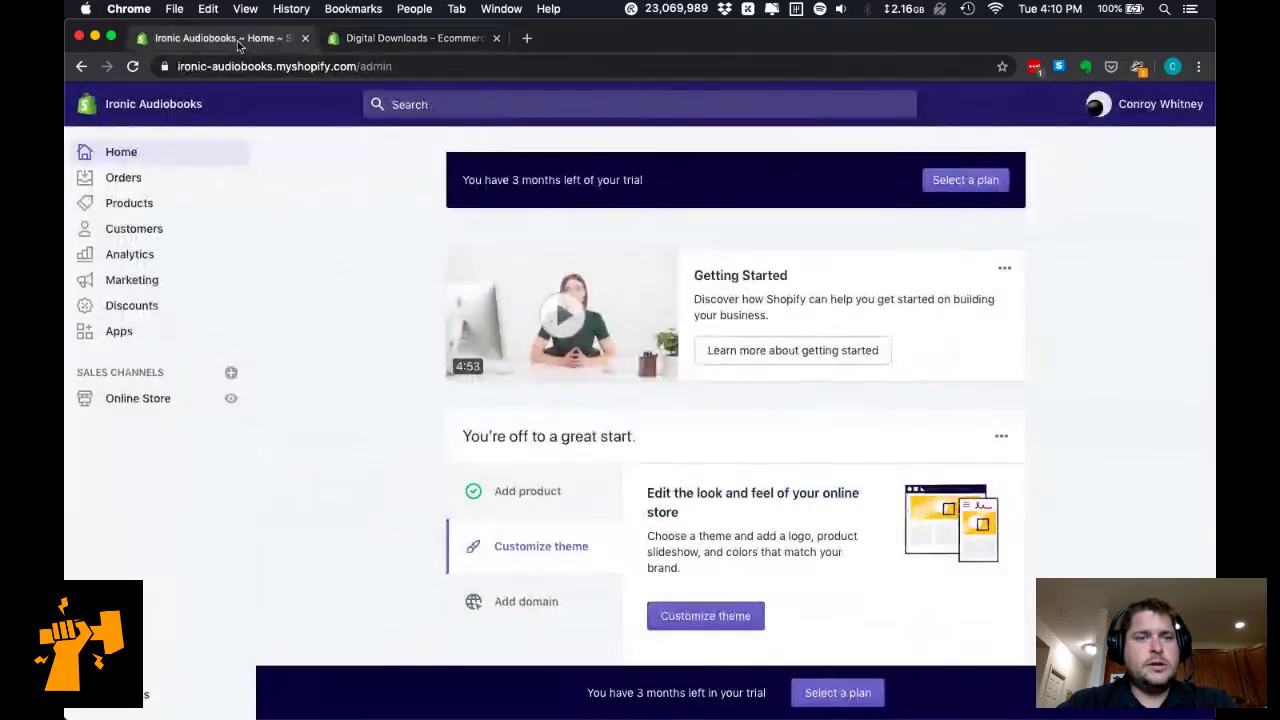
pyautogui.doubleClick(265, 63)
pyautogui.hotkey('ctrl', 'c')
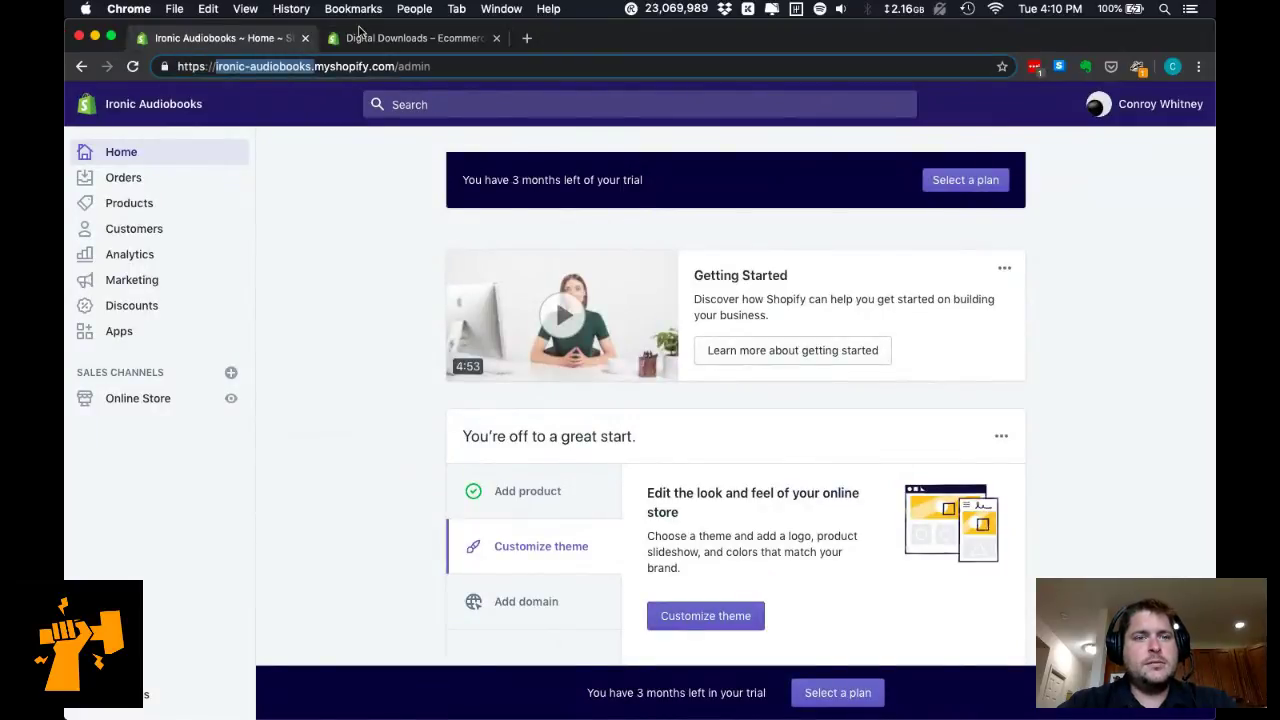
pyautogui.click(415, 40)
pyautogui.click(478, 388)
pyautogui.hotkey('ctrl', 'v')
pyautogui.write('.')
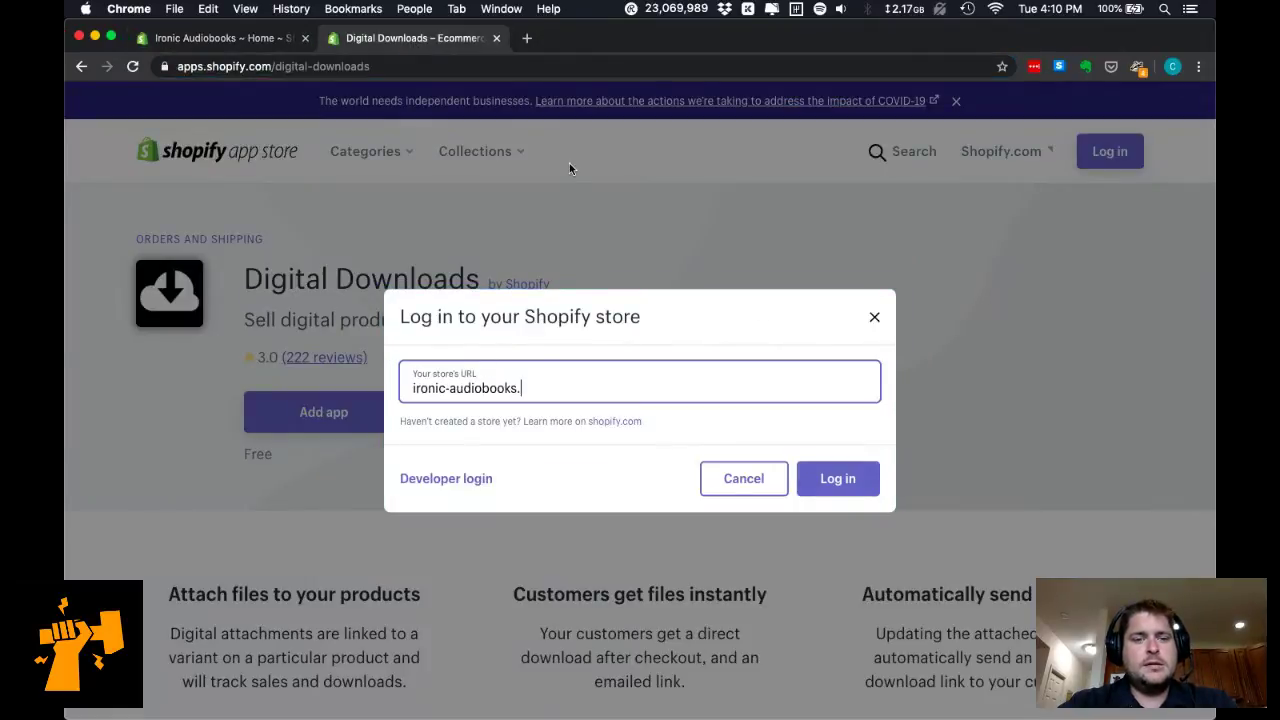
pyautogui.click(268, 40)
pyautogui.moveTo(314, 66); pyautogui.dragTo(392, 66)
pyautogui.hotkey('ctrl', 'c')
pyautogui.click(405, 42)
pyautogui.hotkey('ctrl', 'v')
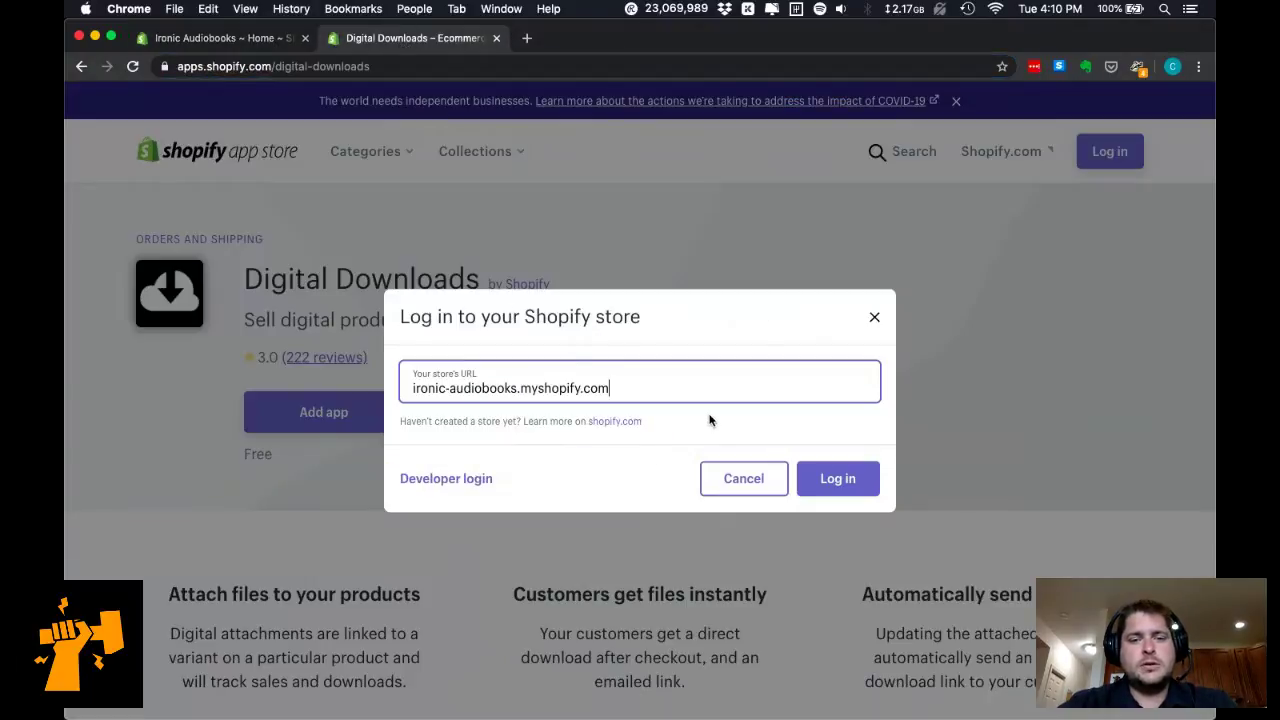
pyautogui.click(846, 481)
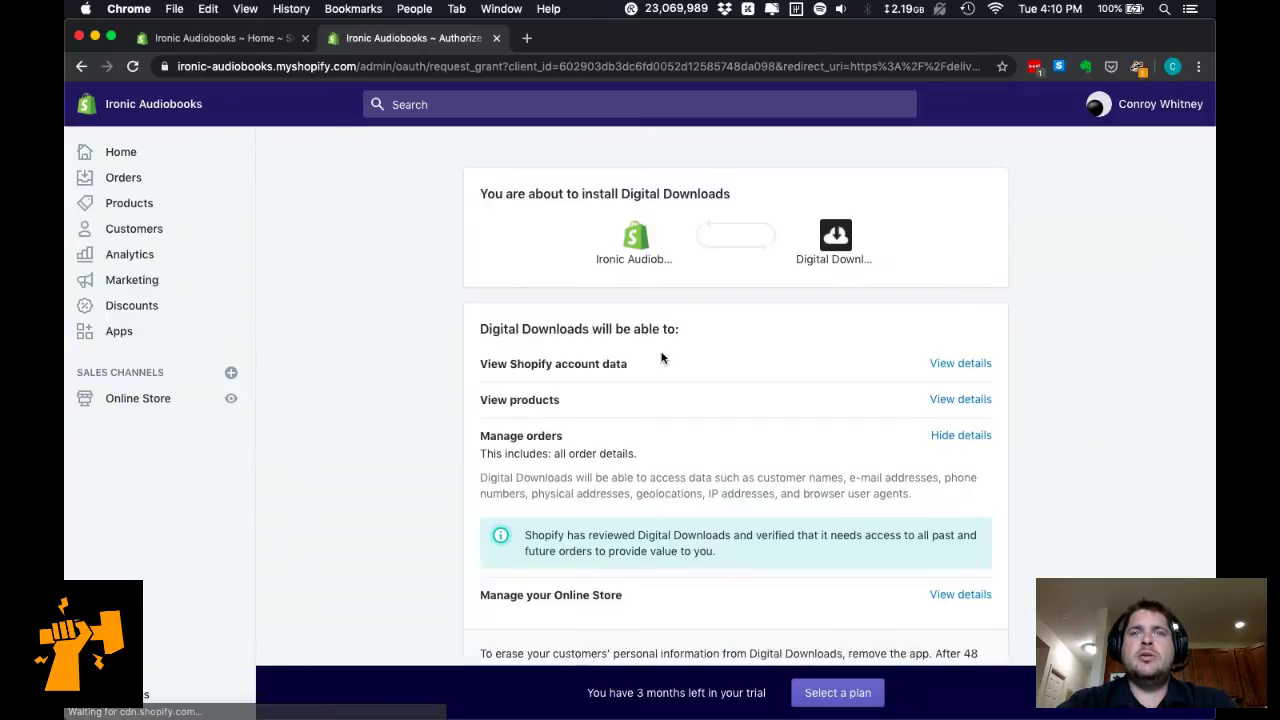
# Approve installing Digital Downloads on the Ironic Audiobooks store.
pyautogui.scroll(-2, 694, 460)
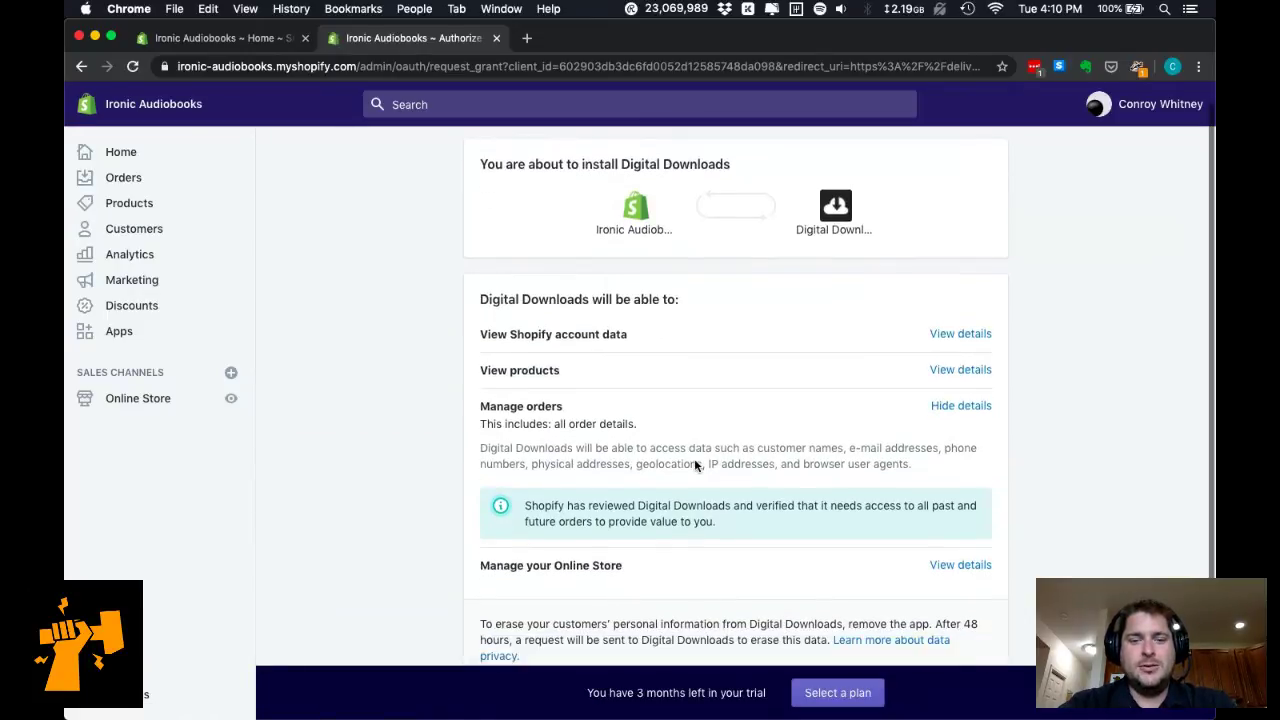
pyautogui.scroll(-2, 695, 460)
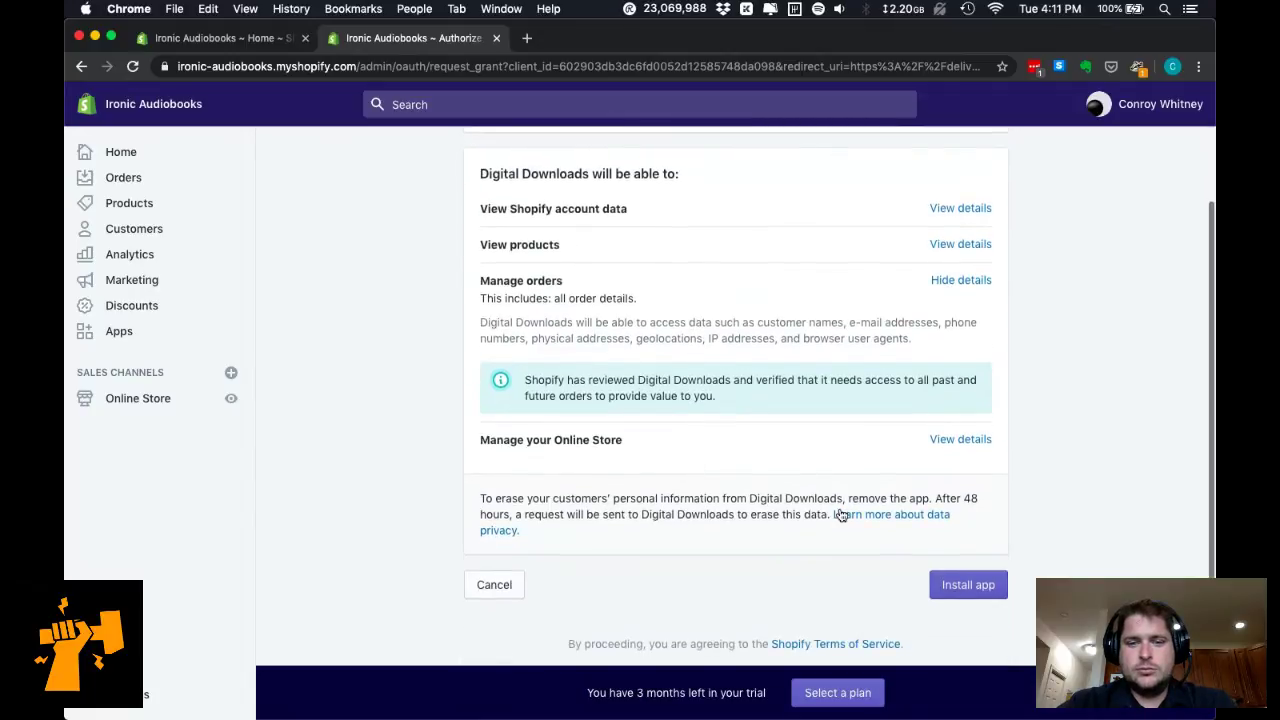
pyautogui.click(999, 584)
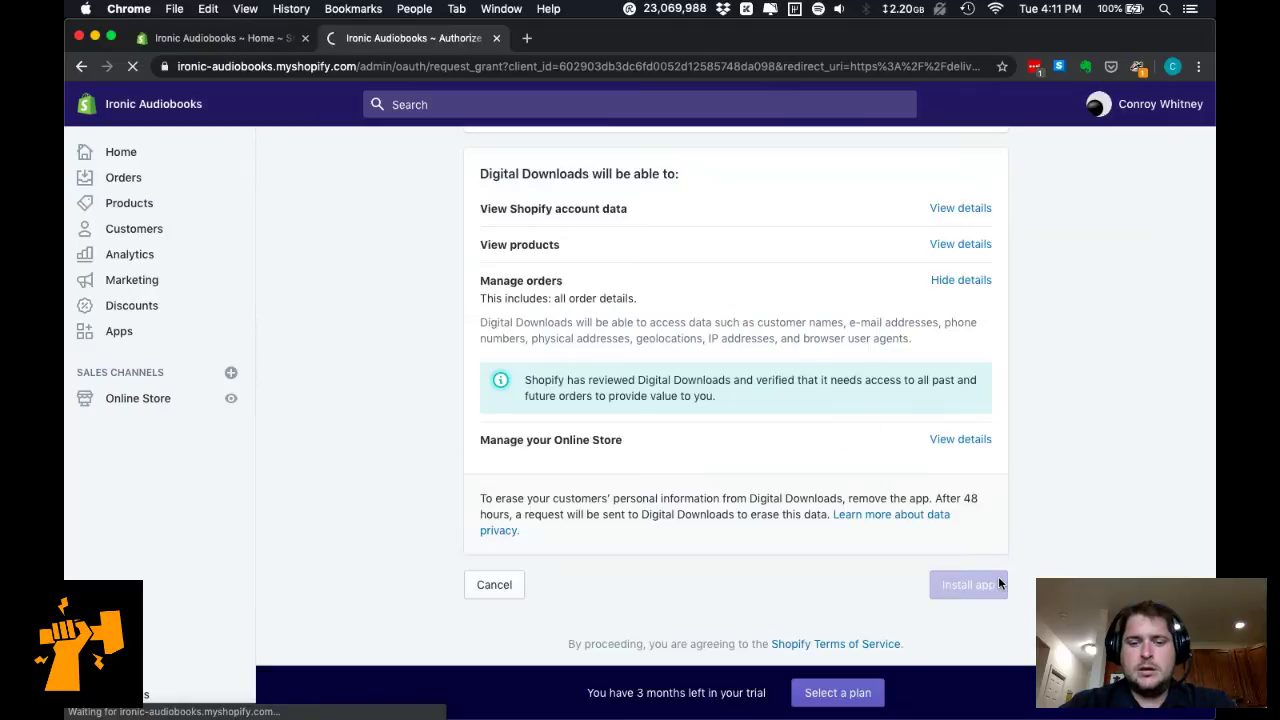
# Close Spotify and lower the system volume while the app loads.
pyautogui.press('super+Tab')
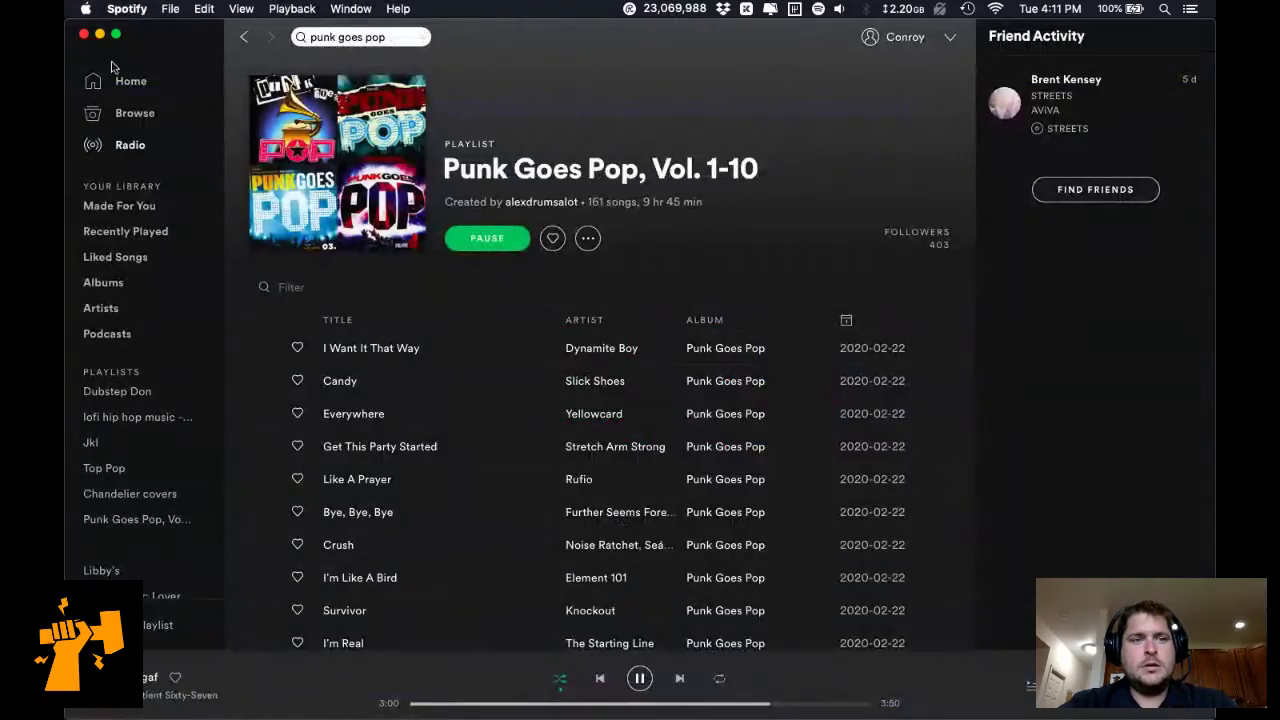
pyautogui.click(84, 37)
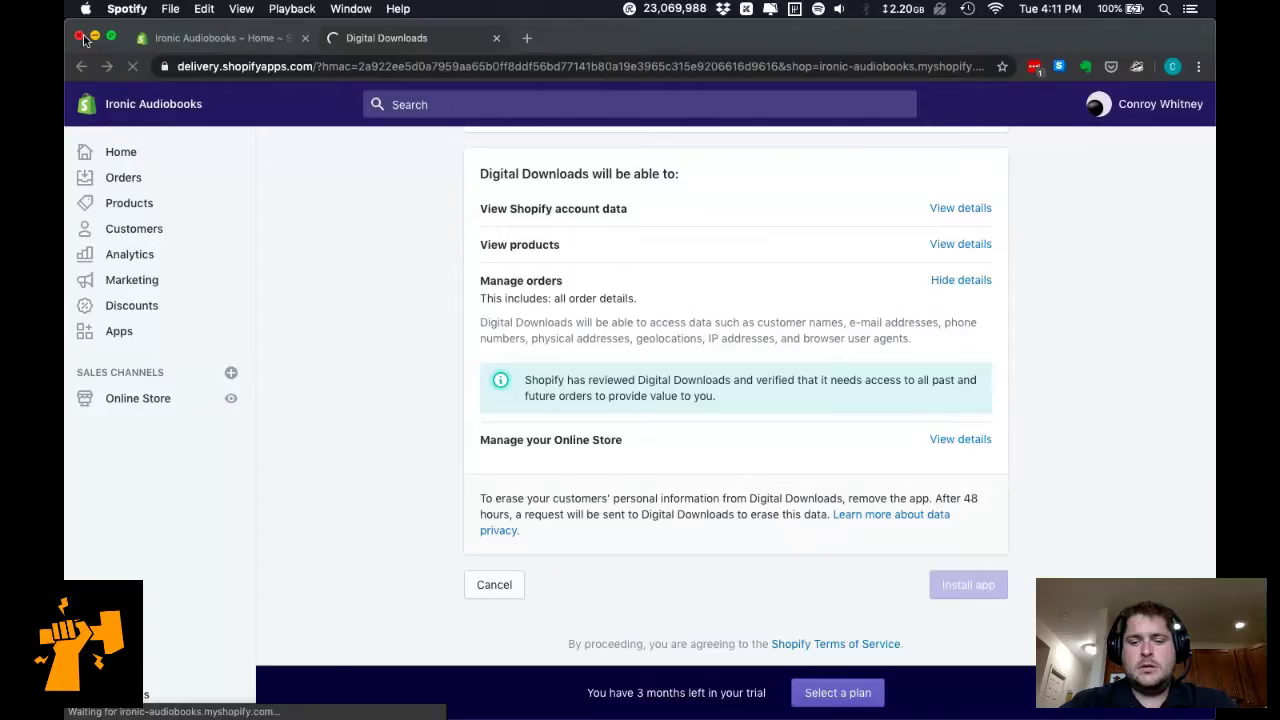
pyautogui.press('XF86AudioLowerVolume')
pyautogui.press('XF86AudioLowerVolume')
pyautogui.press('XF86AudioLowerVolume')
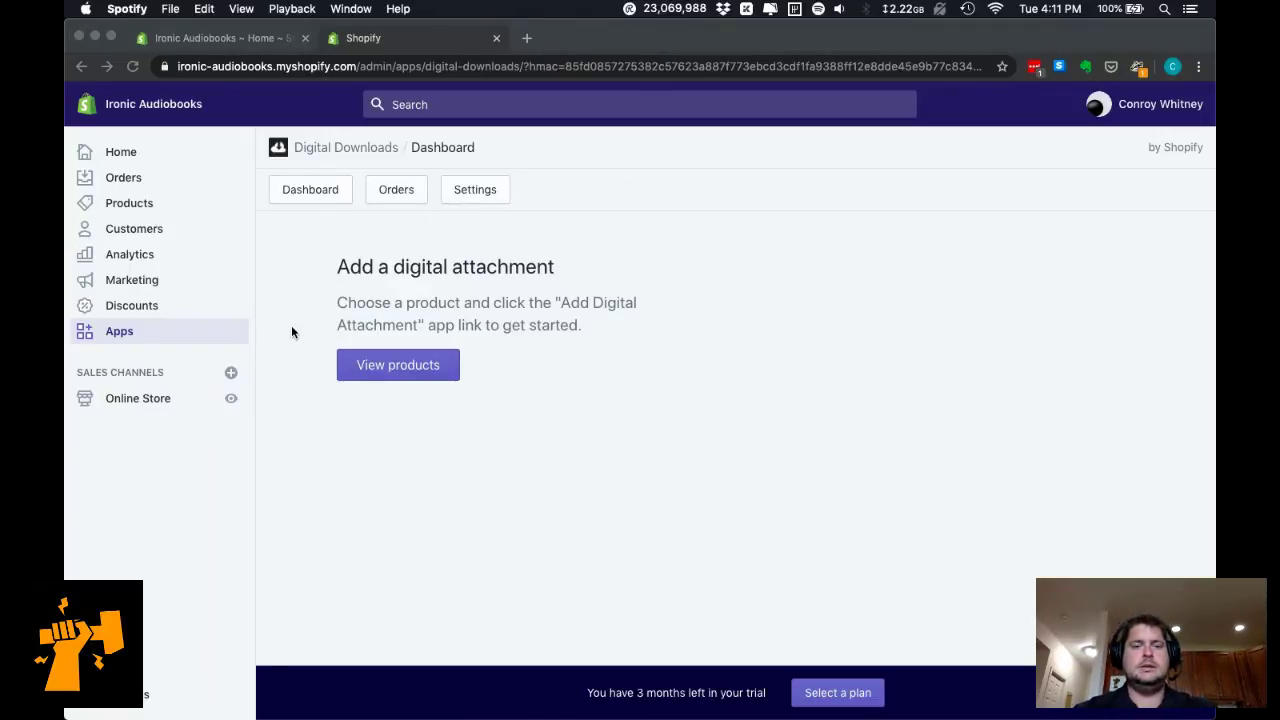
pyautogui.click(121, 152)
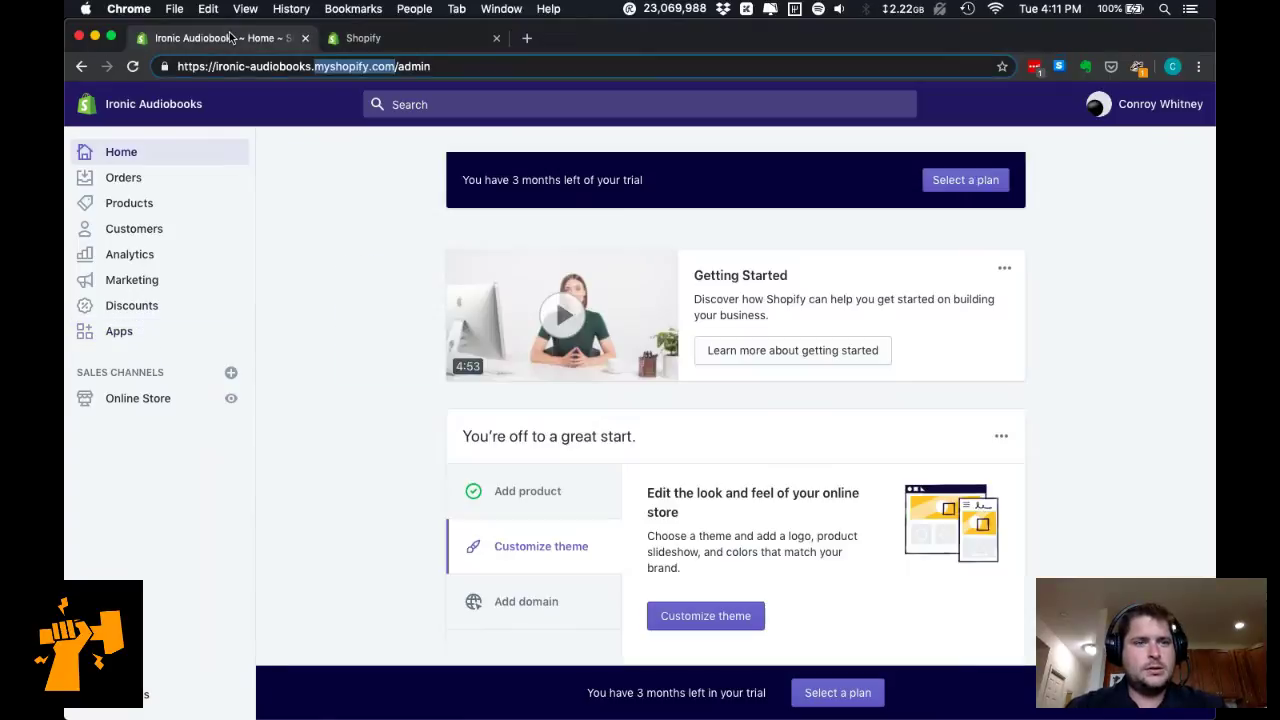
pyautogui.click(130, 203)
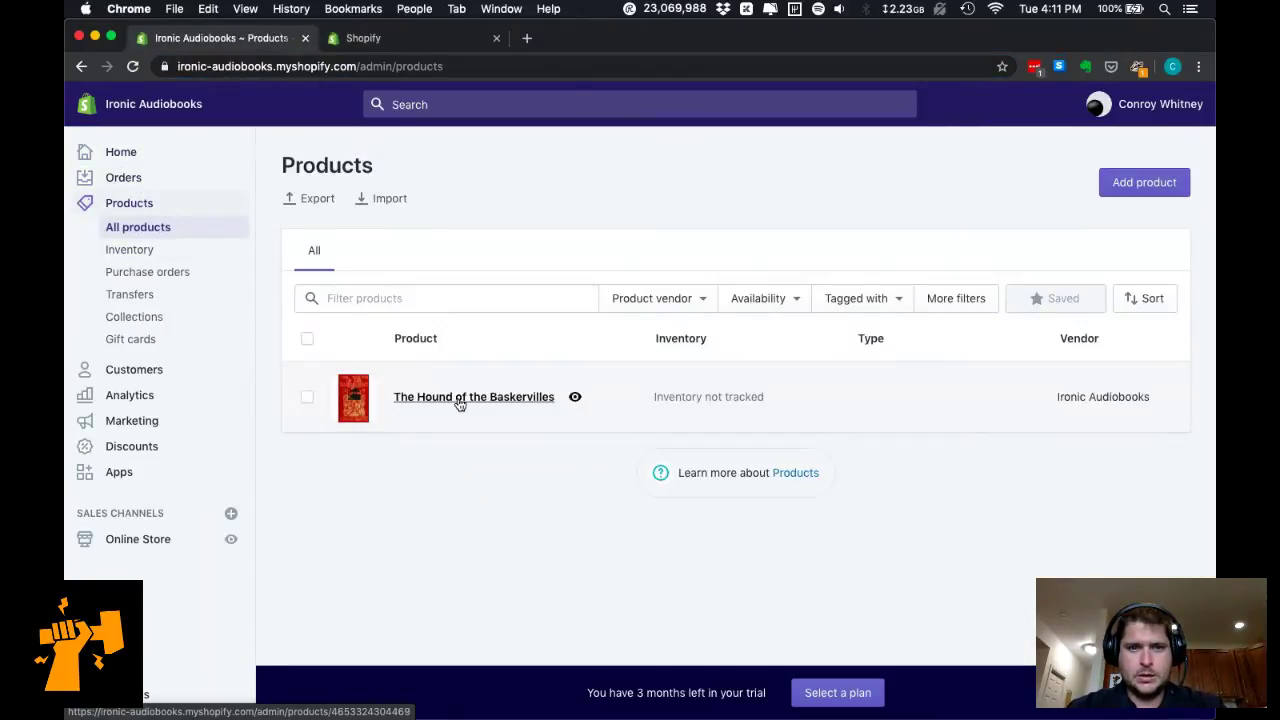
pyautogui.click(459, 397)
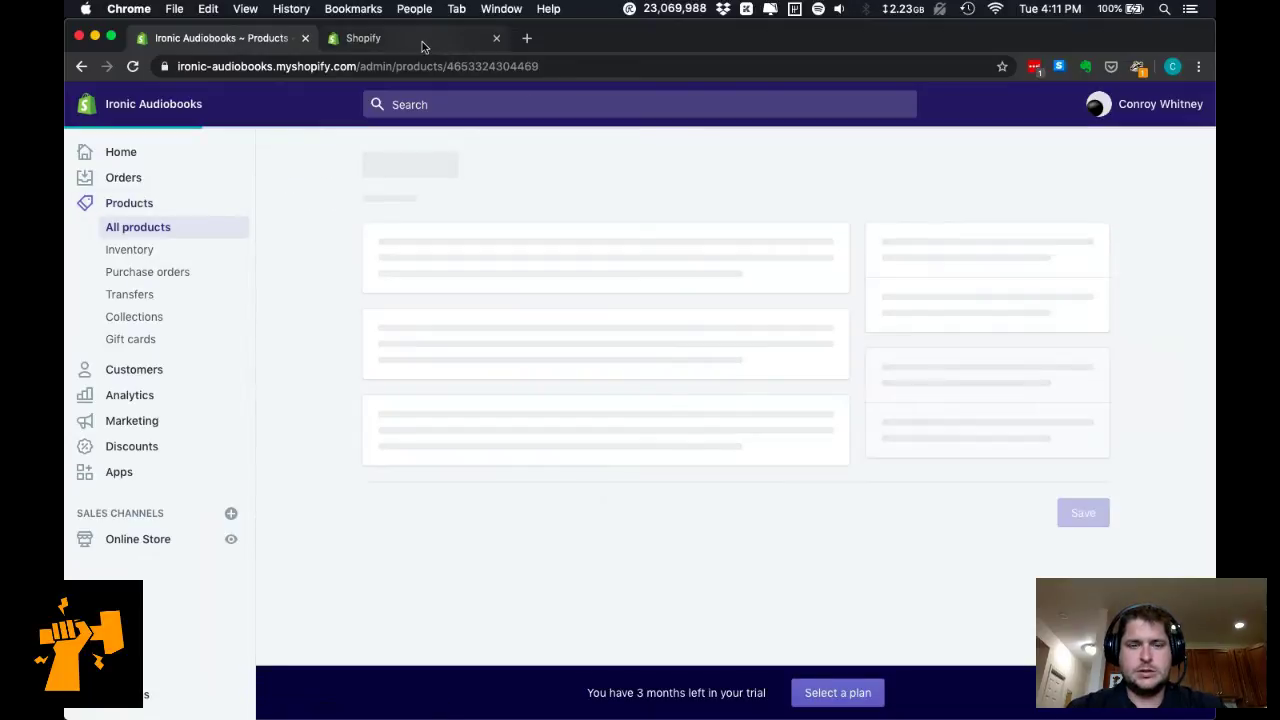
pyautogui.click(422, 41)
pyautogui.click(409, 364)
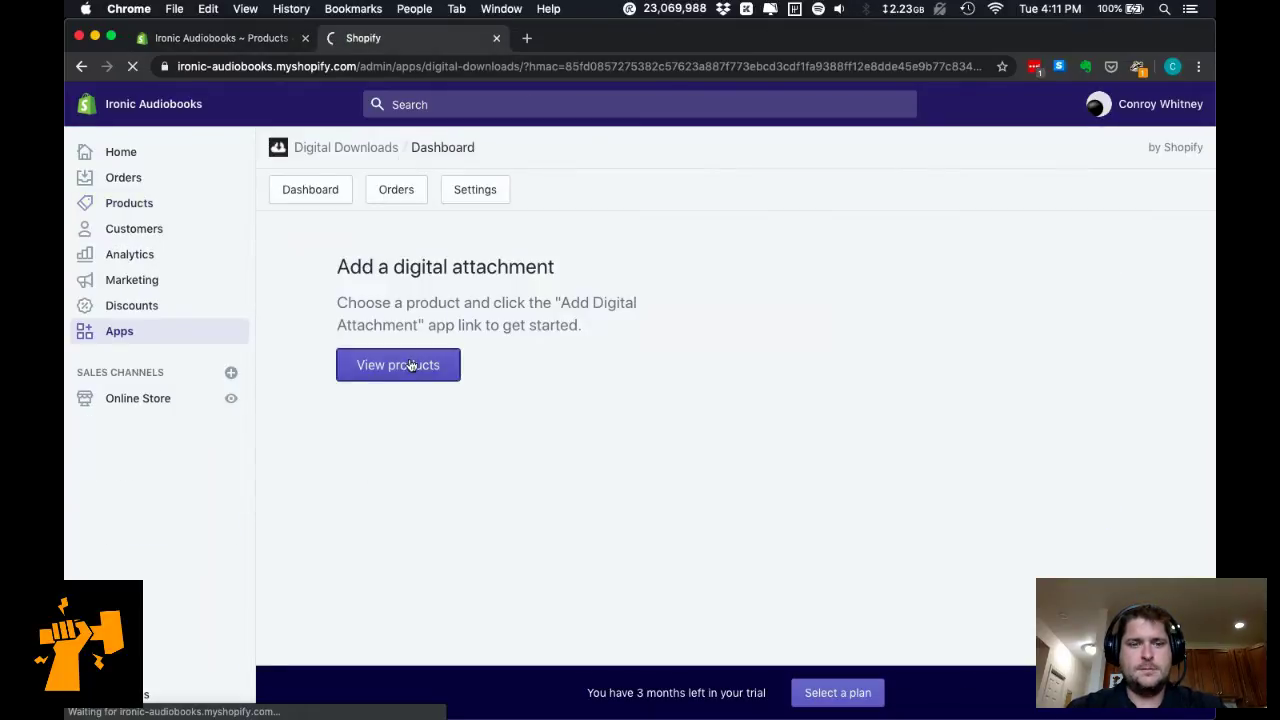
pyautogui.click(255, 40)
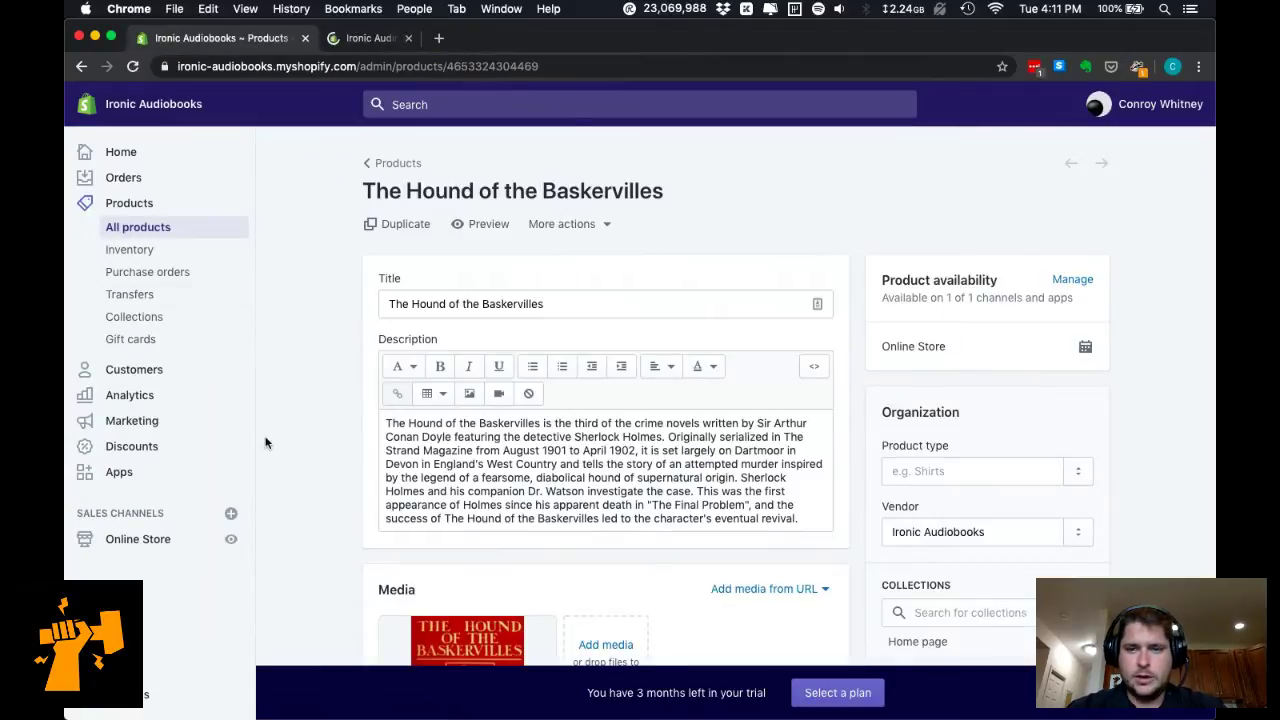
pyautogui.scroll(-15, 268, 440)
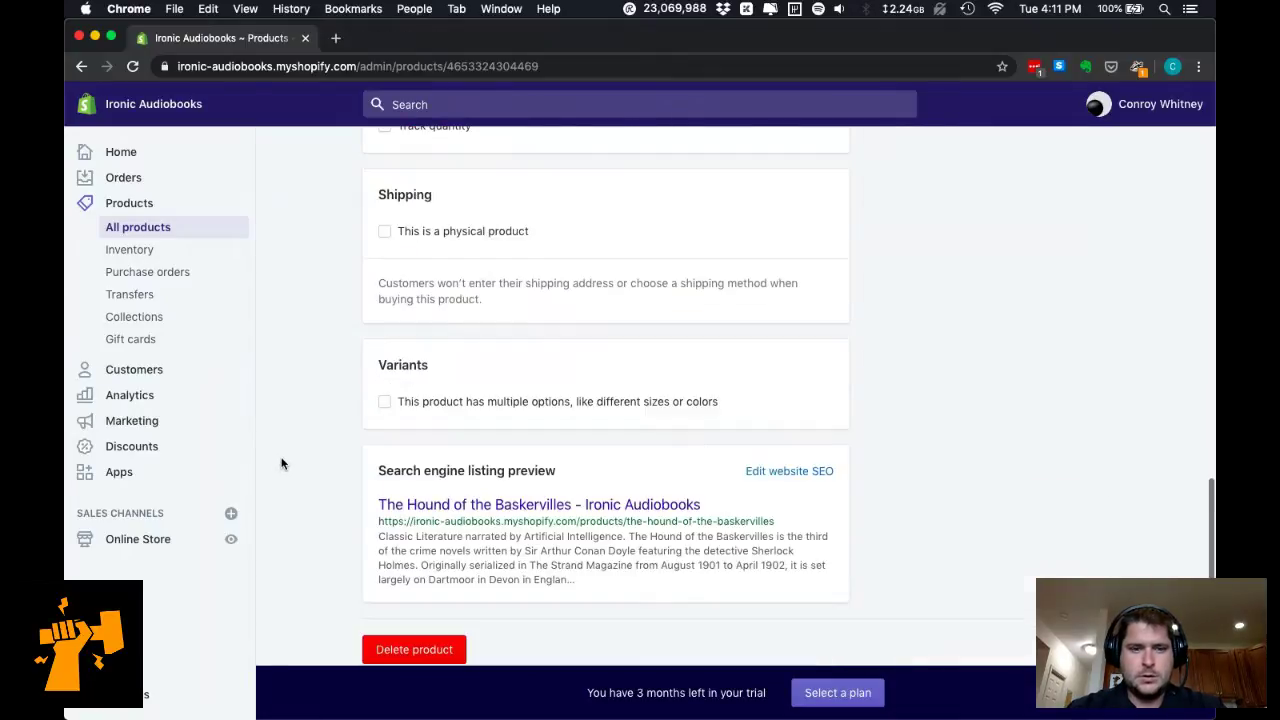
# Enable multiple options and rename the first option from Size to Voice.
pyautogui.click(378, 402)
pyautogui.scroll(-3, 435, 470)
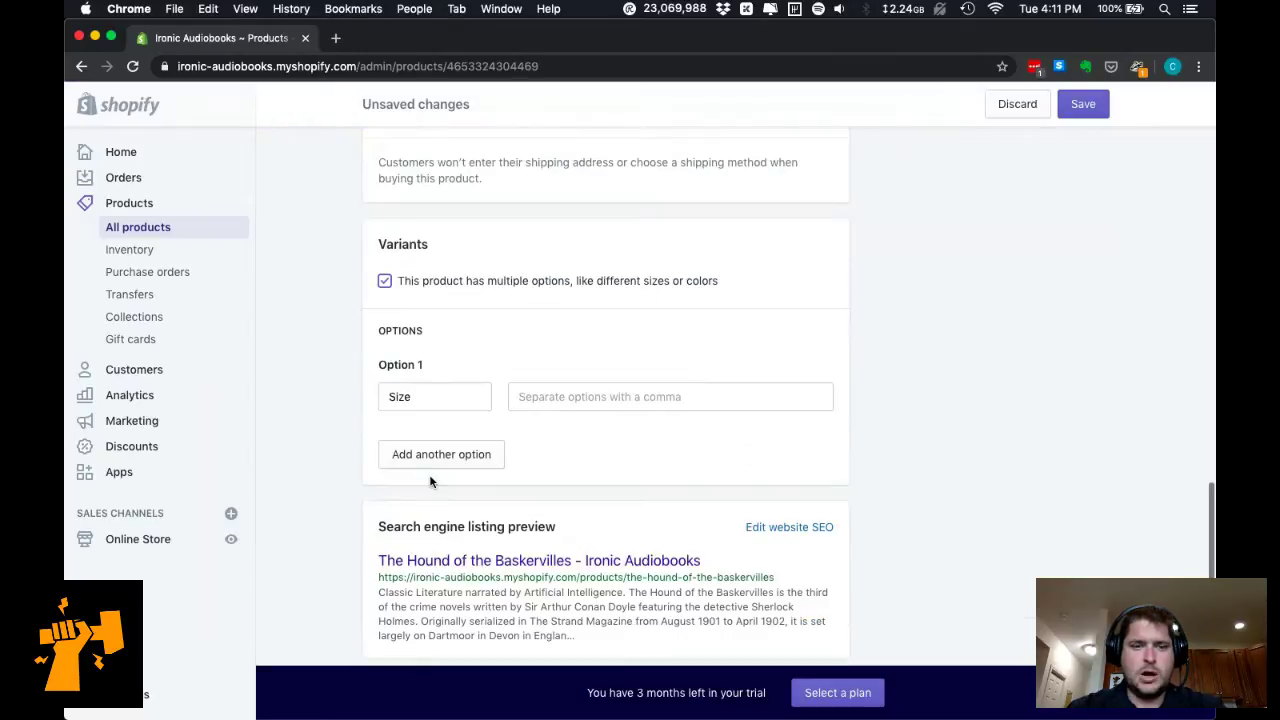
pyautogui.moveTo(449, 400); pyautogui.dragTo(336, 403)
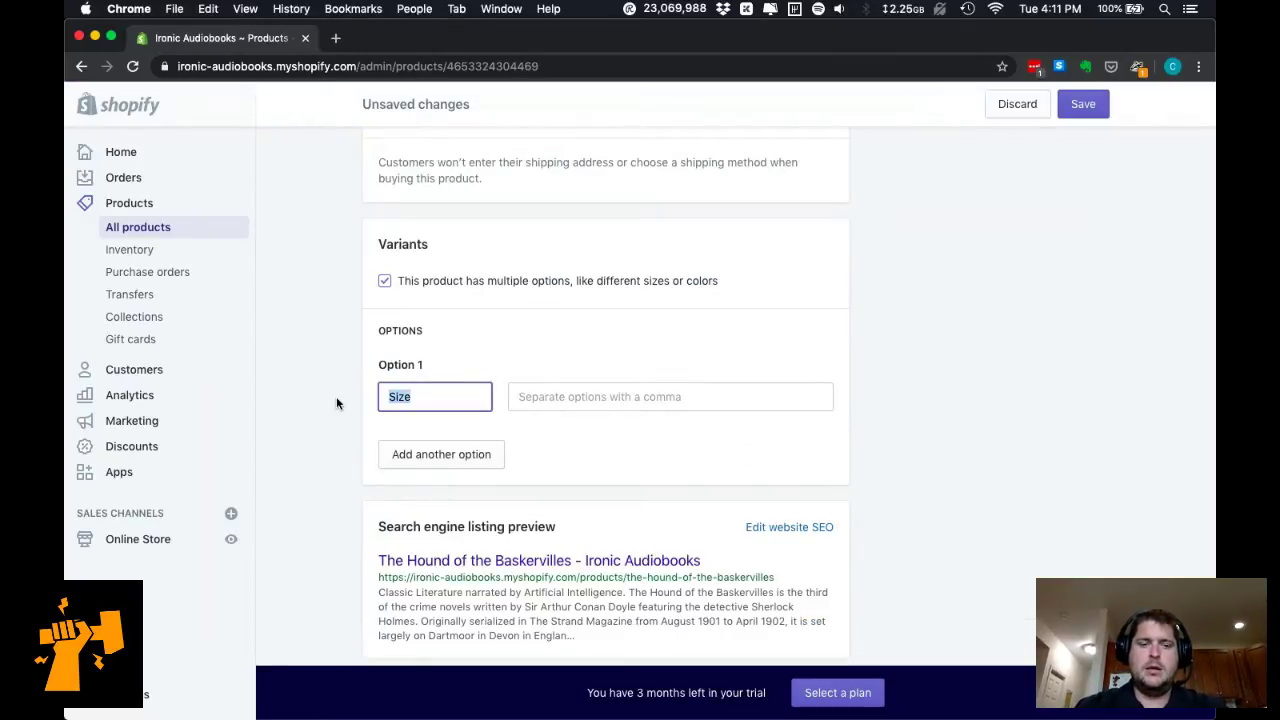
pyautogui.write('Brian (U')
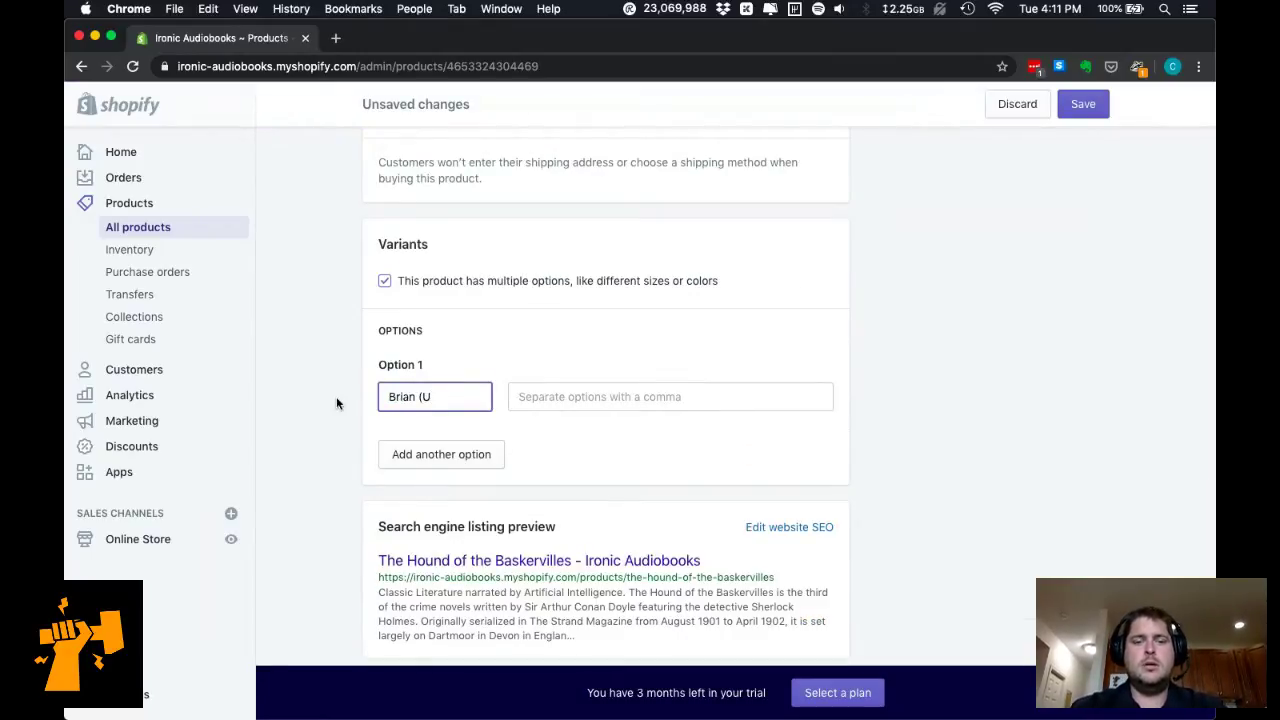
pyautogui.press('BackSpace')
pyautogui.write('Male, UK)')
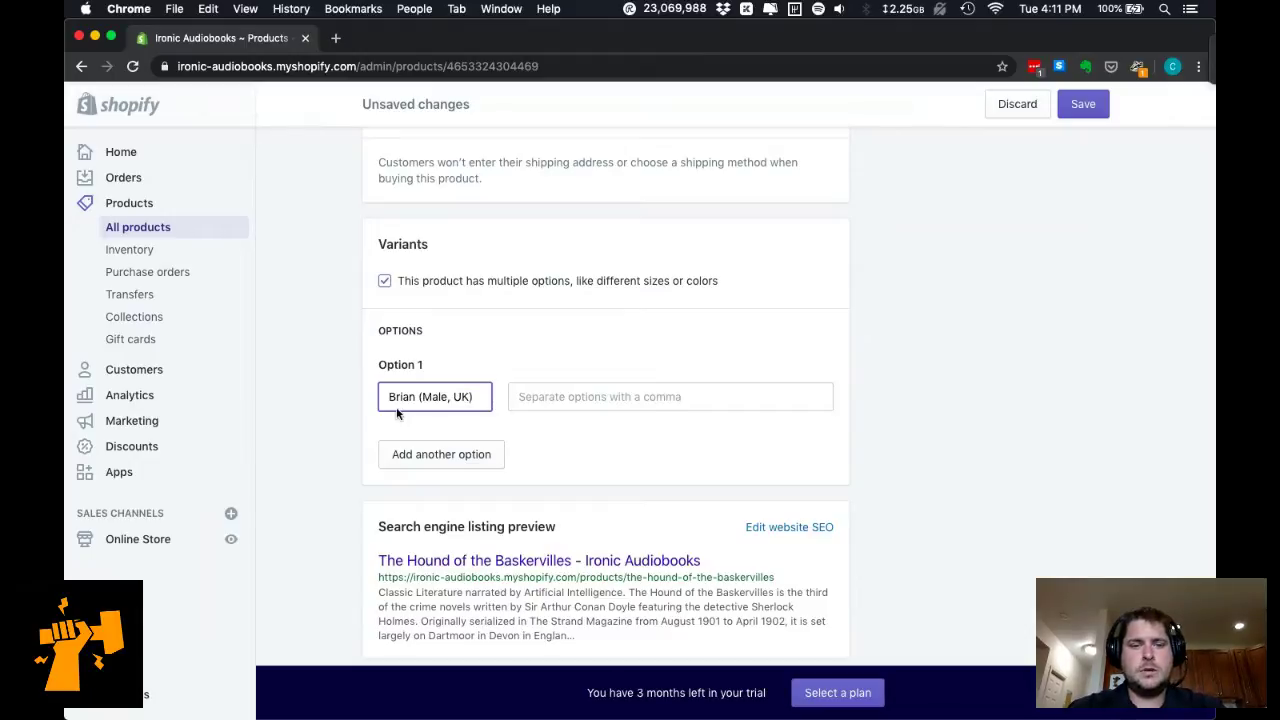
pyautogui.press('super+a')
pyautogui.press('super+x')
pyautogui.write('Voice')
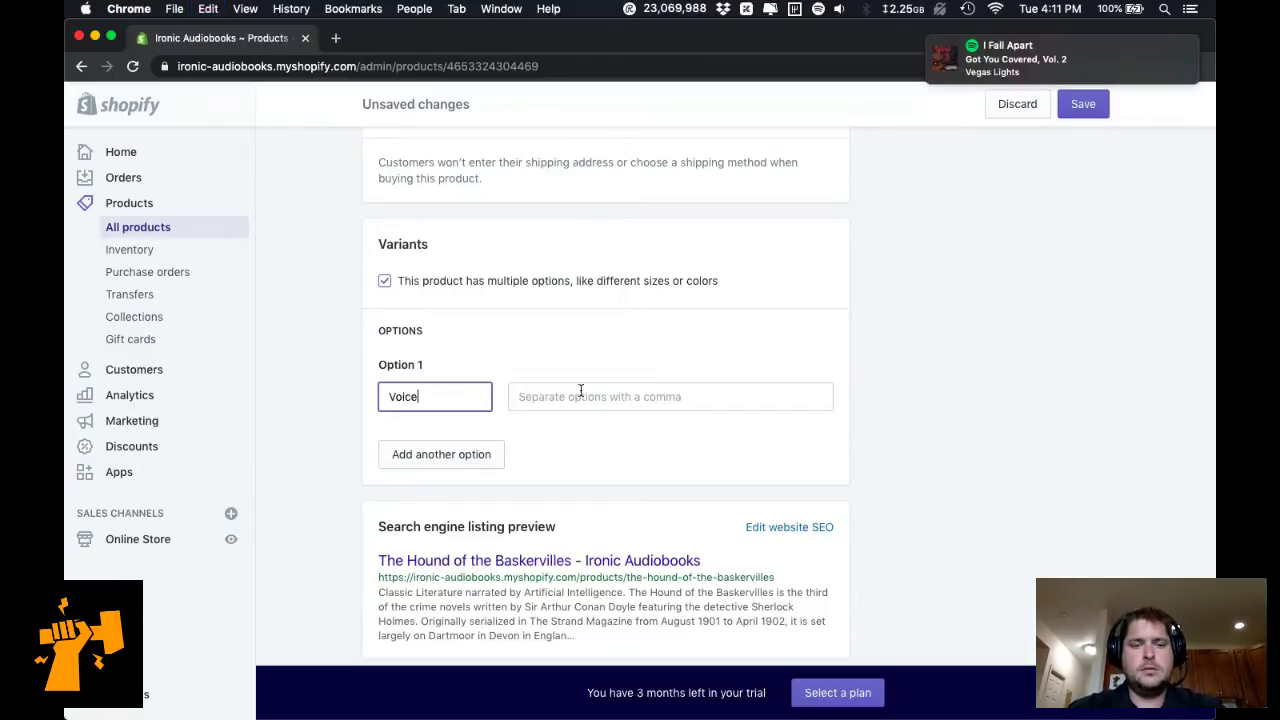
# Enter the Voice values Brian (Male - UK) and Emma (Female - UK).
pyautogui.click(583, 395)
pyautogui.write('Brian')
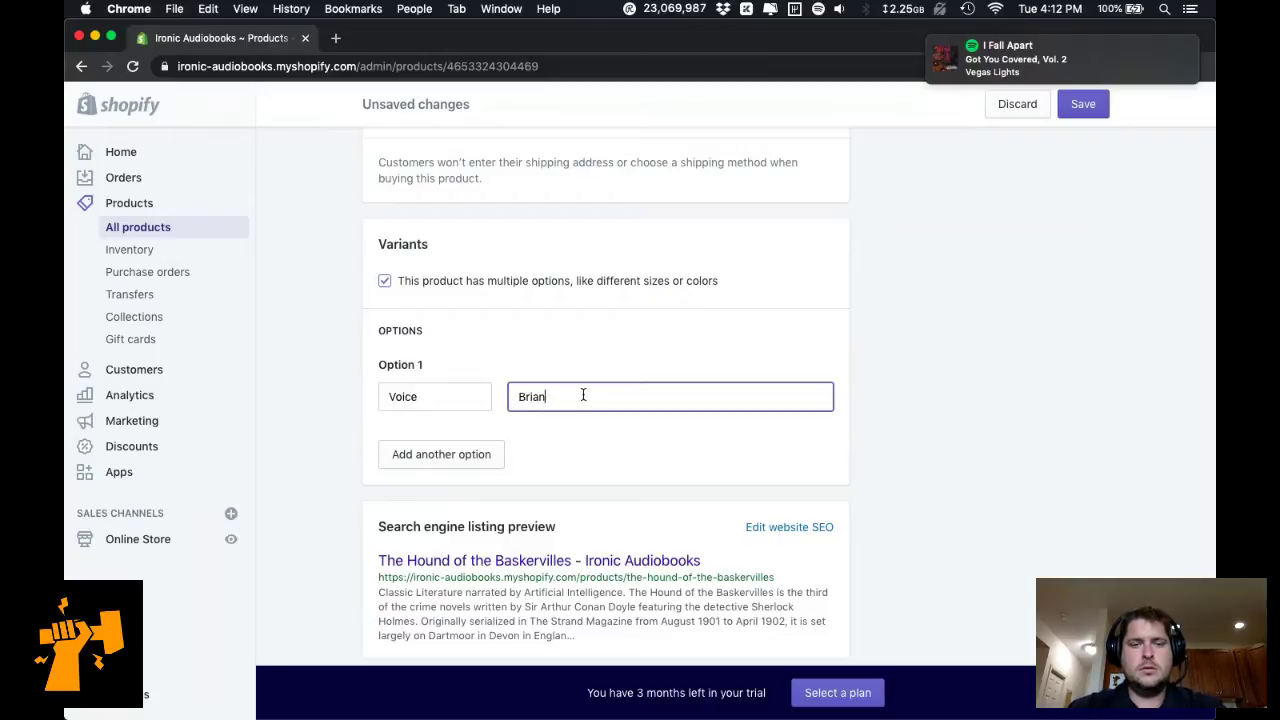
pyautogui.write(',')
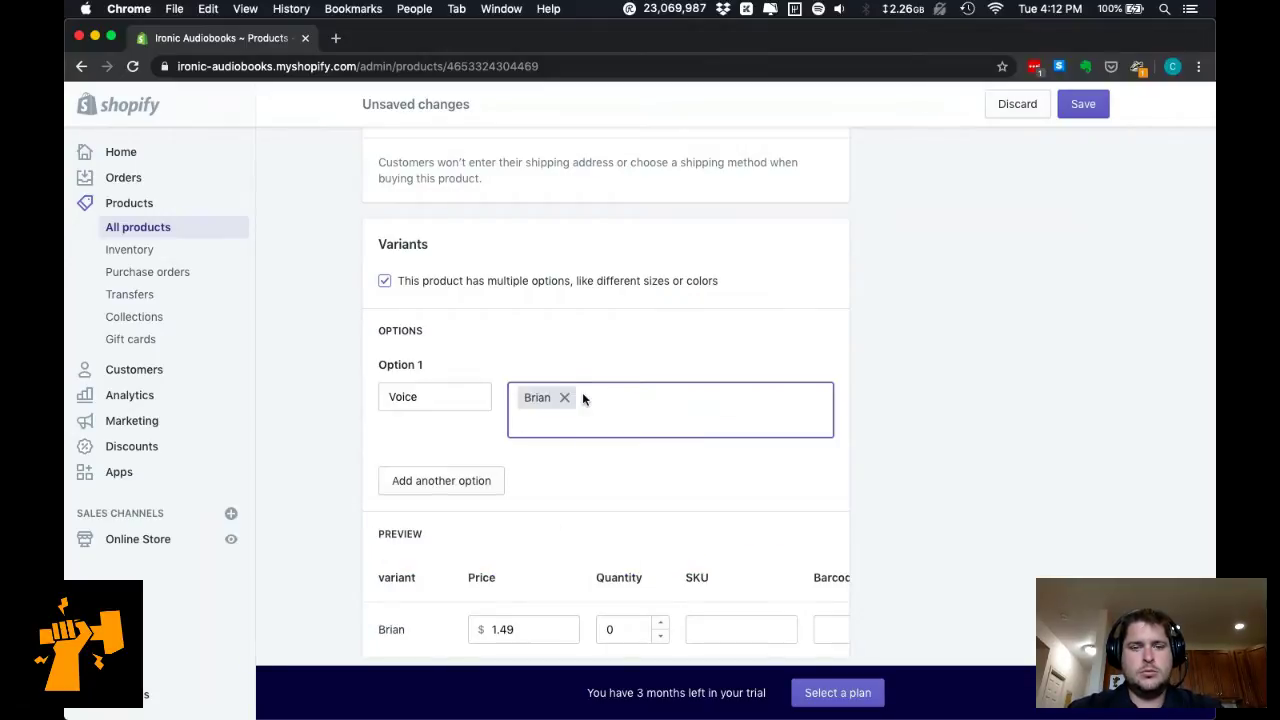
pyautogui.press('BackSpace')
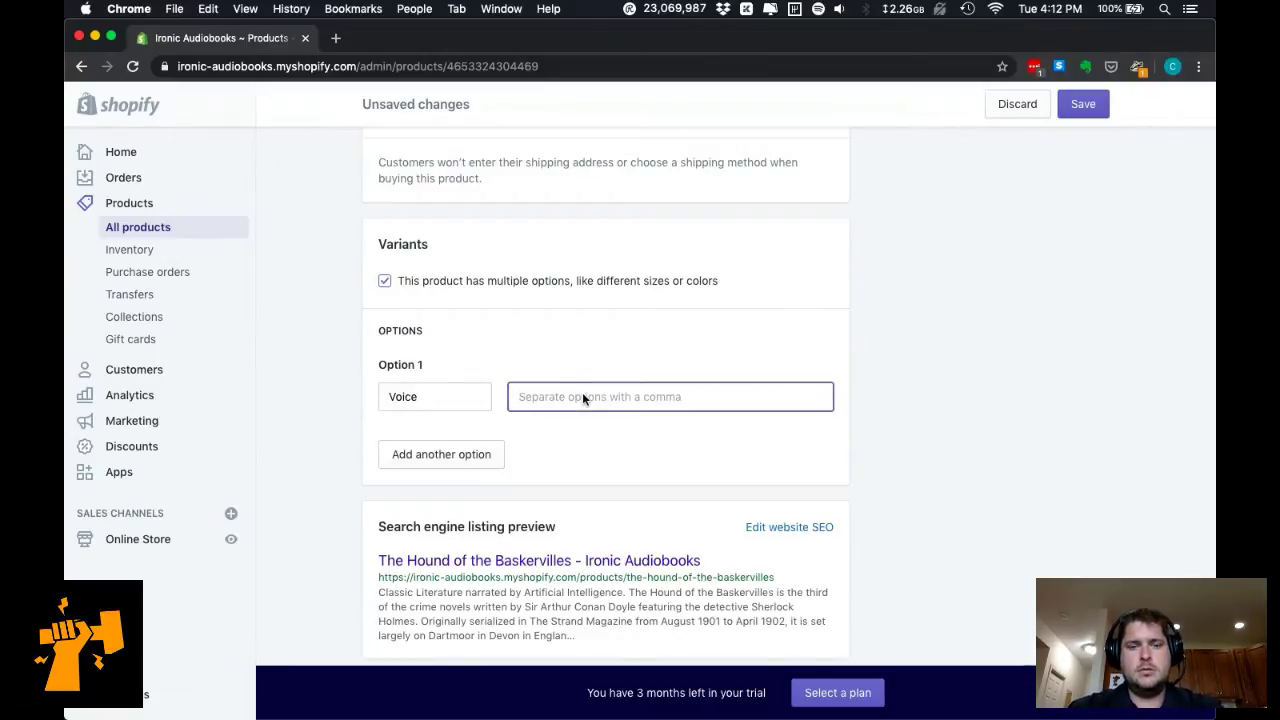
pyautogui.write('Brian (Male')
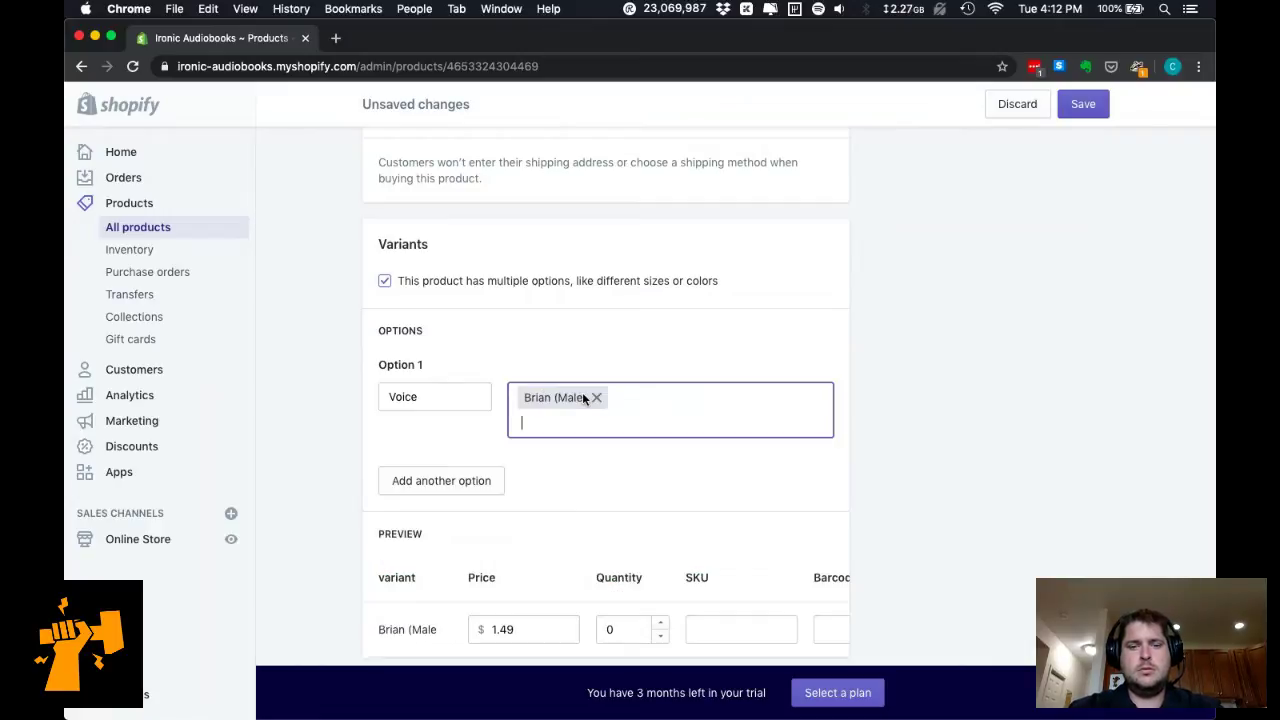
pyautogui.write('),Am')
pyautogui.press('BackSpace')
pyautogui.press('BackSpace')
pyautogui.press('BackSpace')
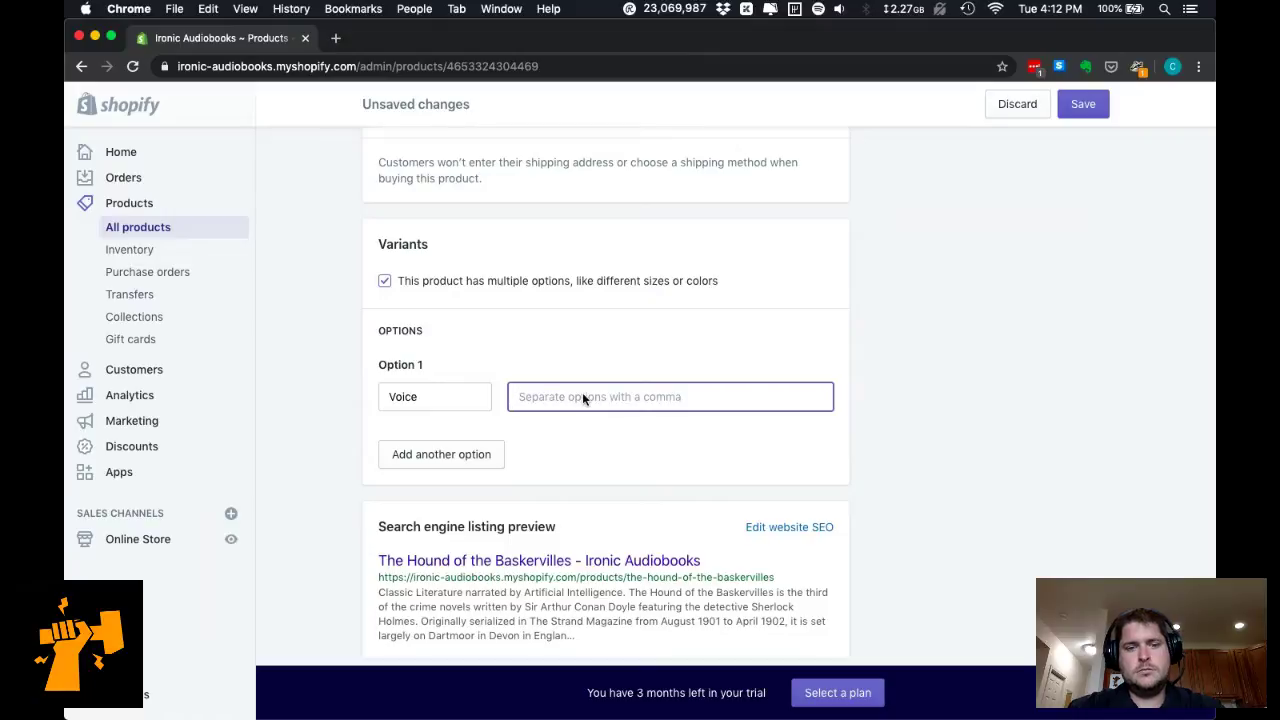
pyautogui.write('Brian (Male - UK')
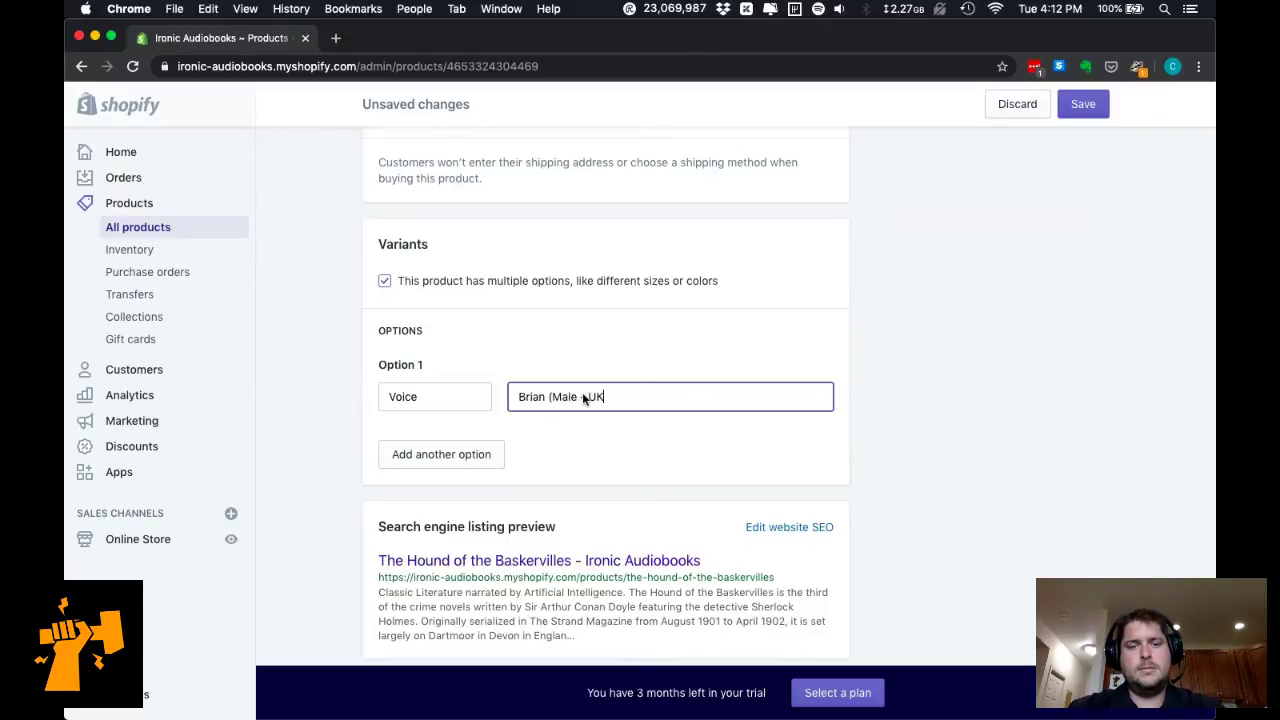
pyautogui.write(')')
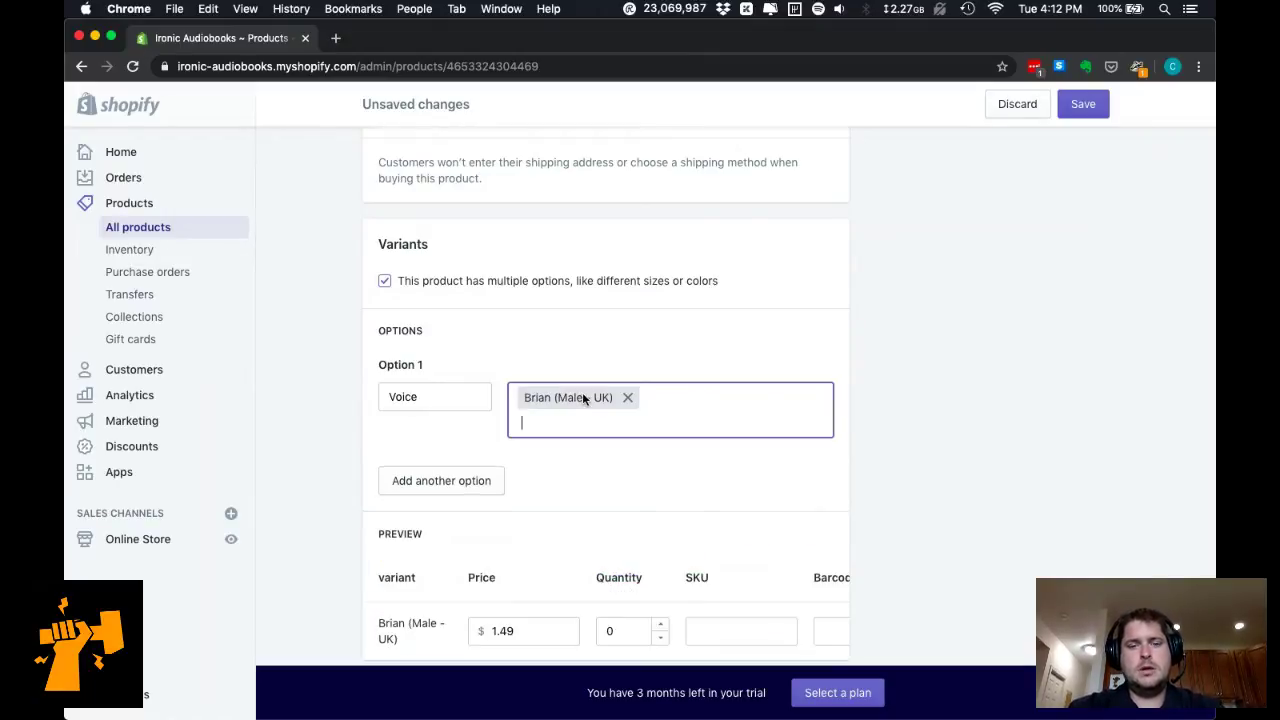
pyautogui.write(',Emma (F')
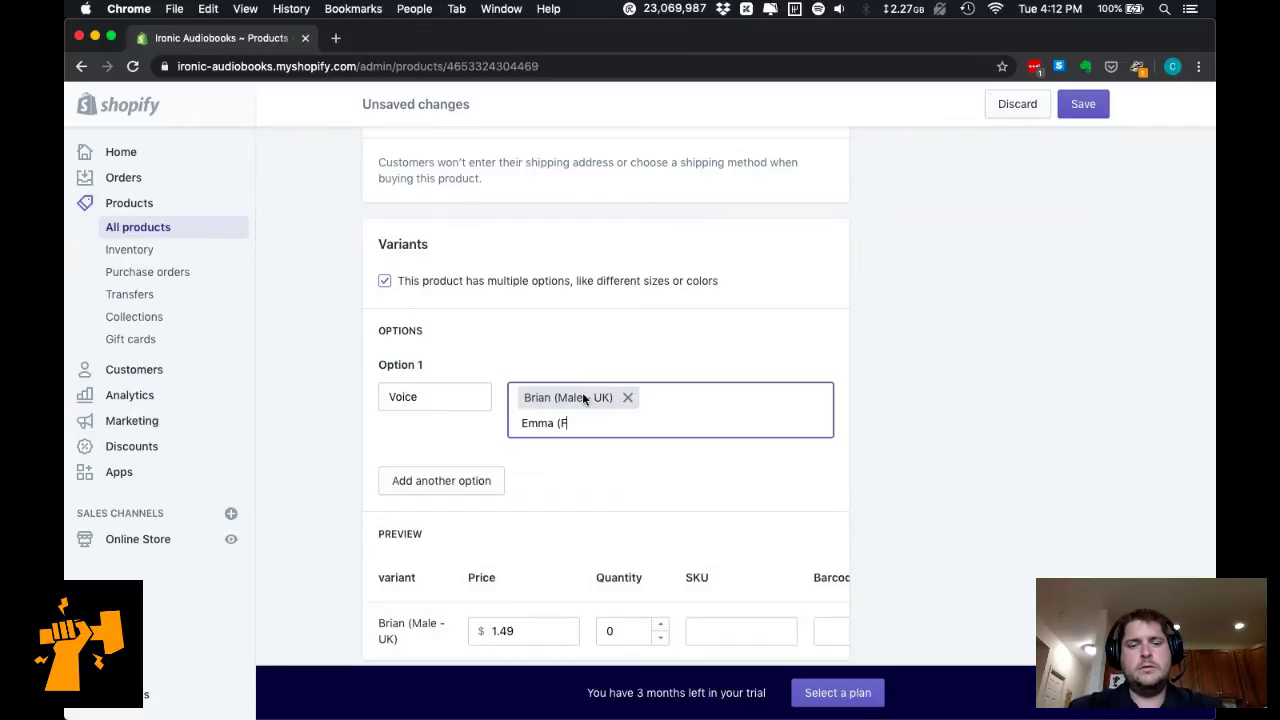
pyautogui.write('emale - UK),')
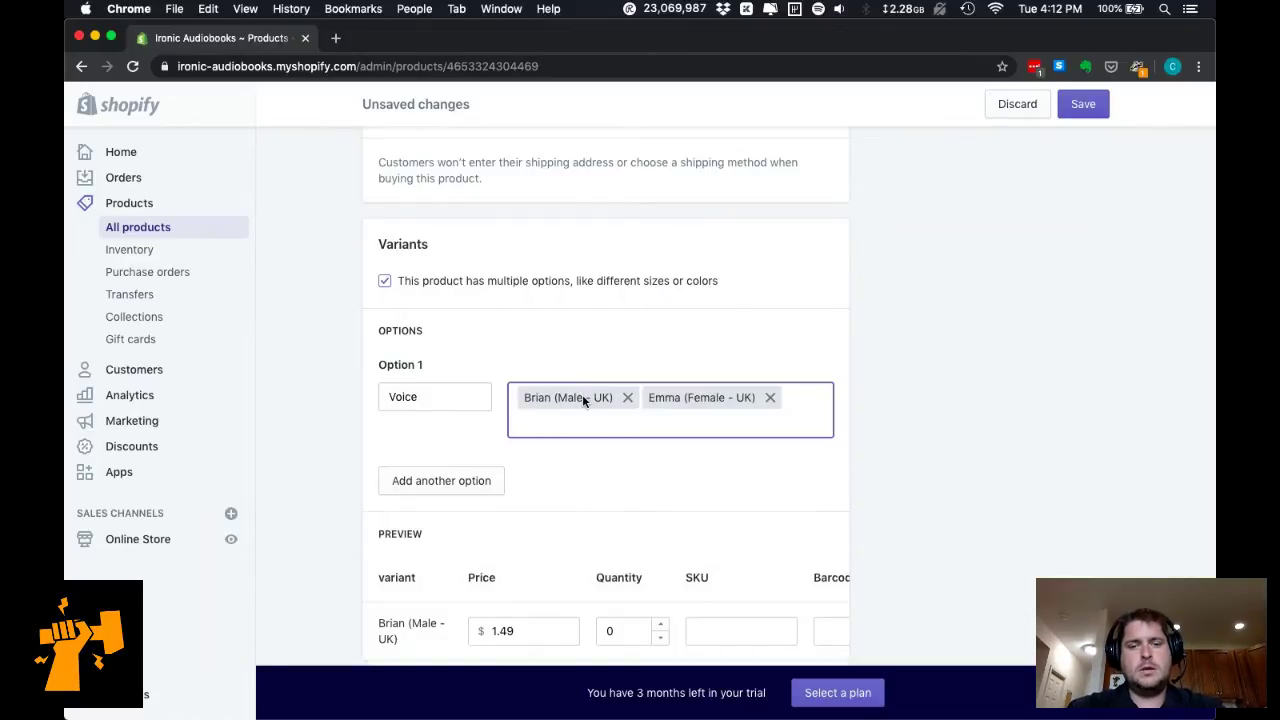
pyautogui.click(700, 474)
# Save the product, then choose Add Digital Attachment from More actions.
pyautogui.scroll(-1, 702, 477)
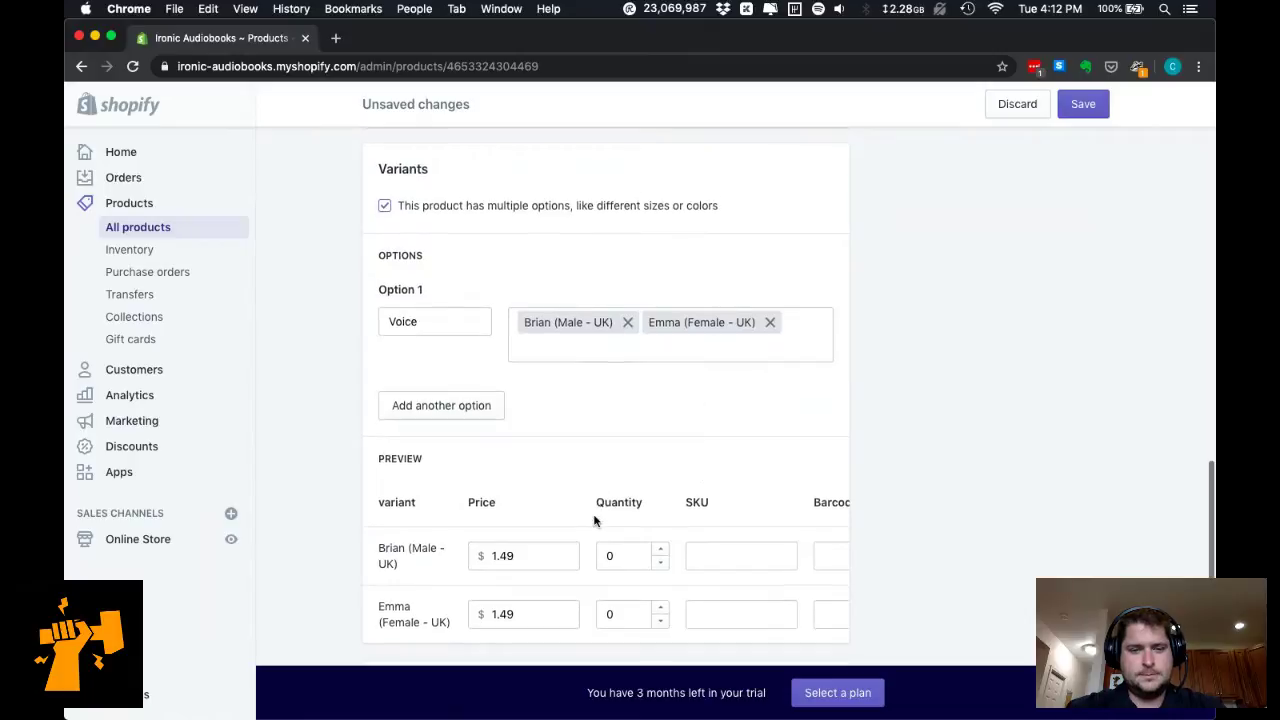
pyautogui.scroll(-2, 560, 512)
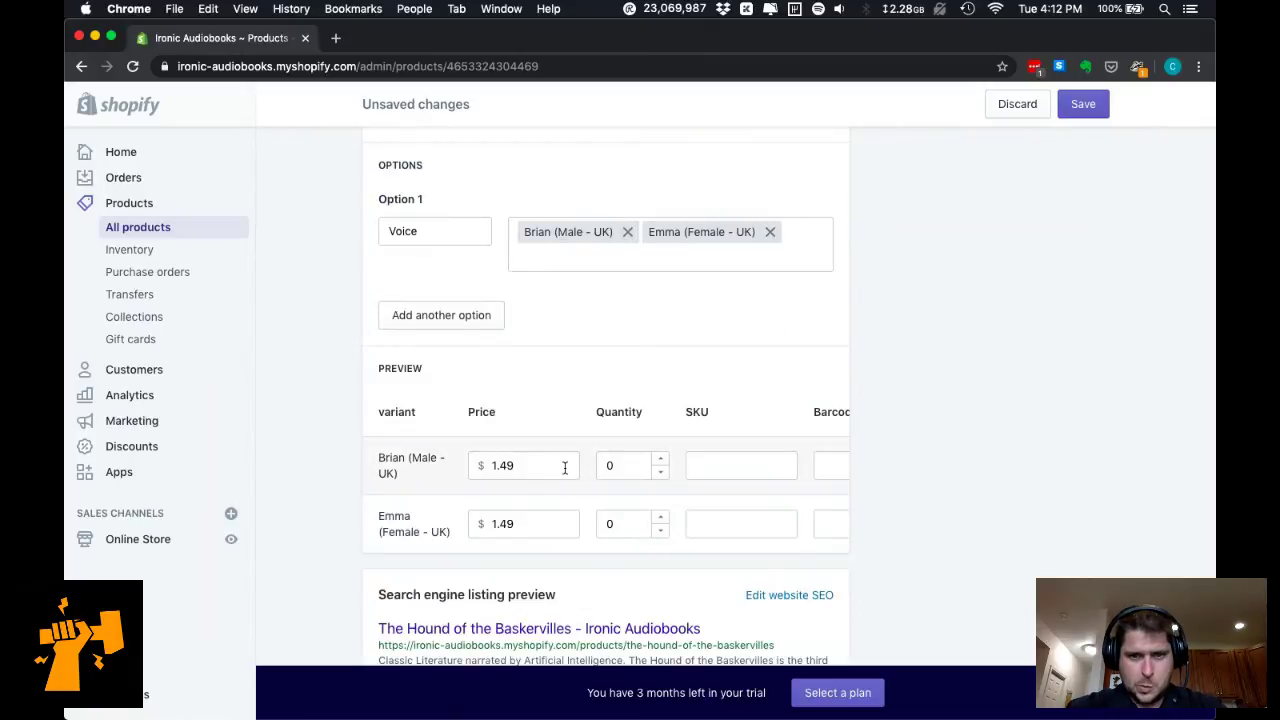
pyautogui.hscroll(2, 730, 478)
pyautogui.hscroll(-2, 509, 514)
pyautogui.scroll(-3, 509, 514)
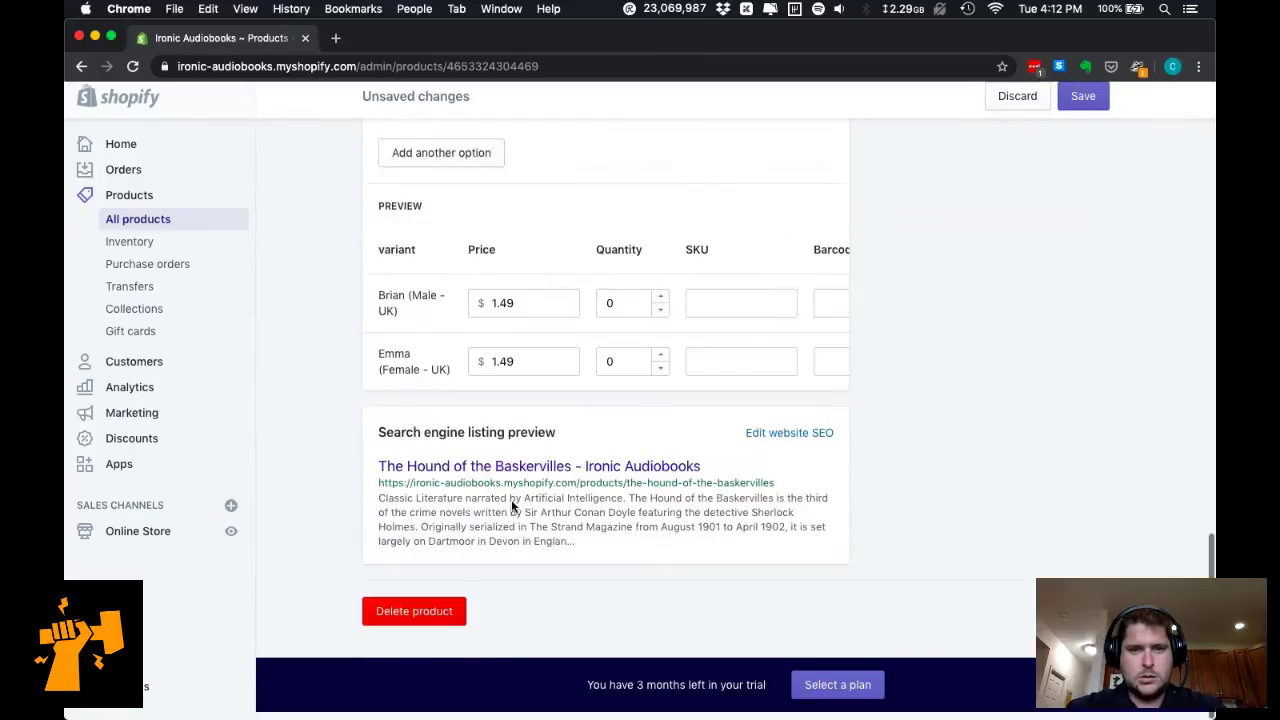
pyautogui.scroll(10, 546, 448)
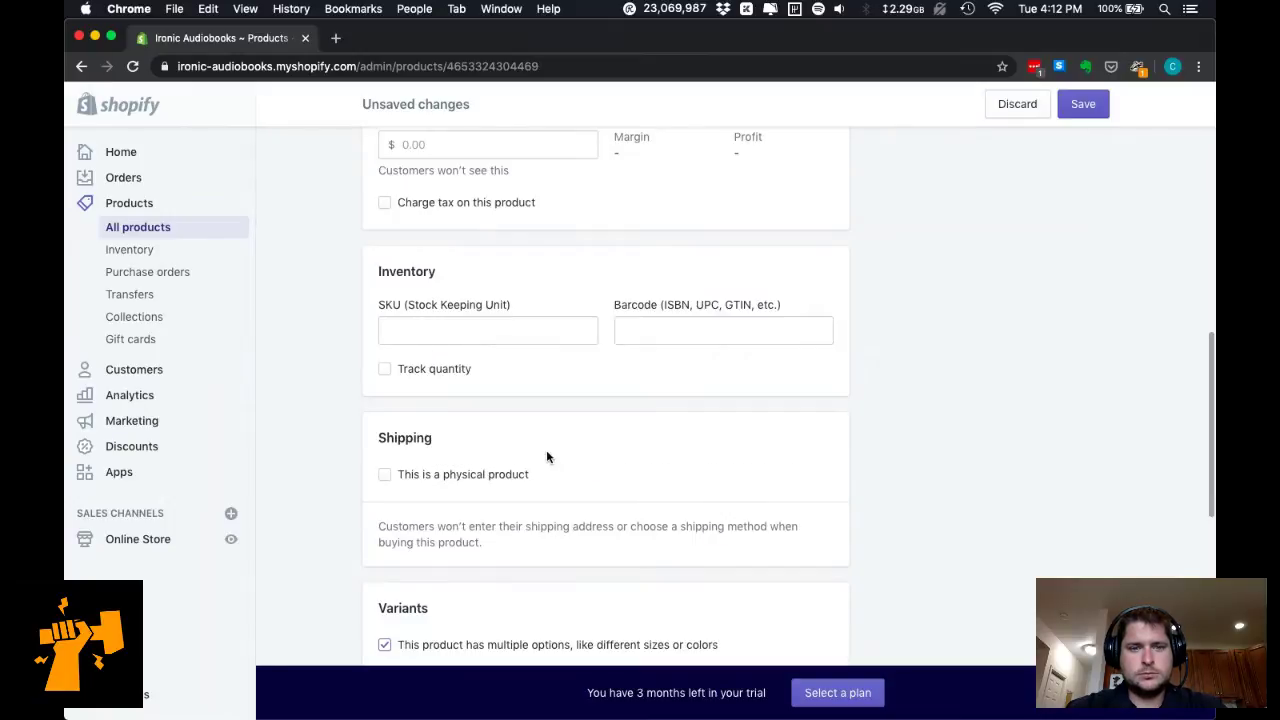
pyautogui.scroll(5, 546, 457)
pyautogui.scroll(10, 546, 457)
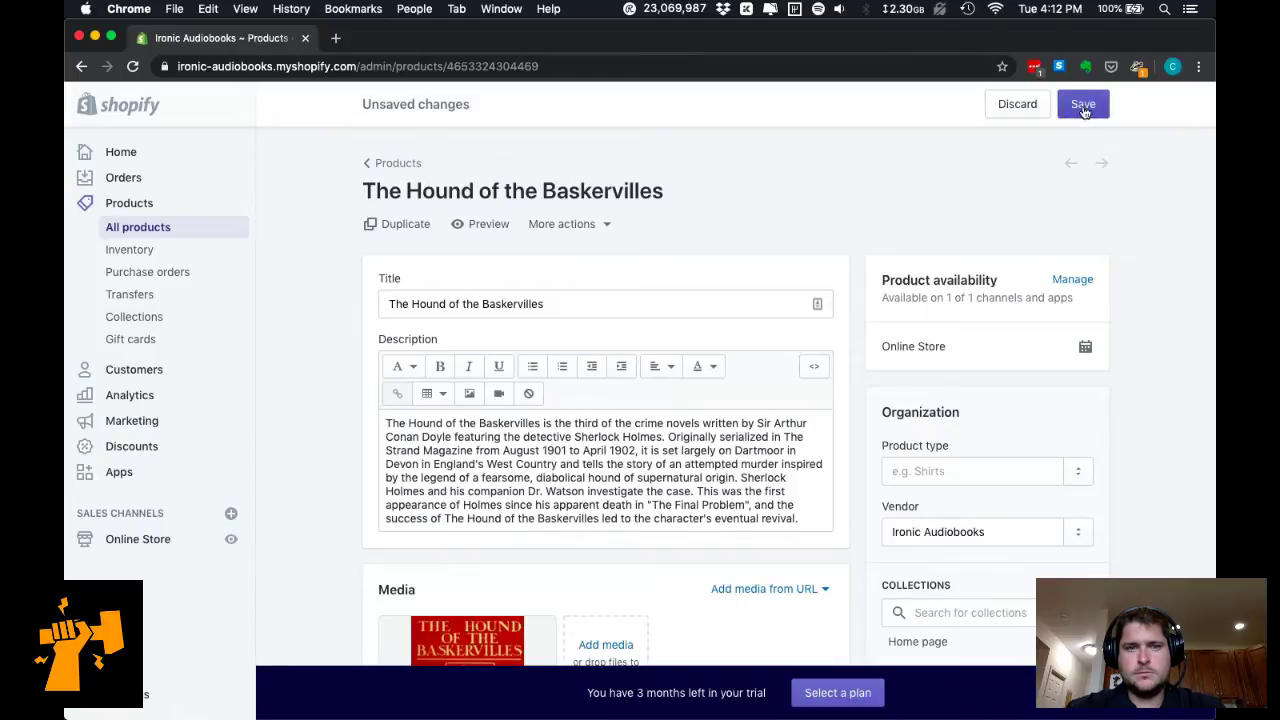
pyautogui.click(607, 226)
pyautogui.click(812, 197)
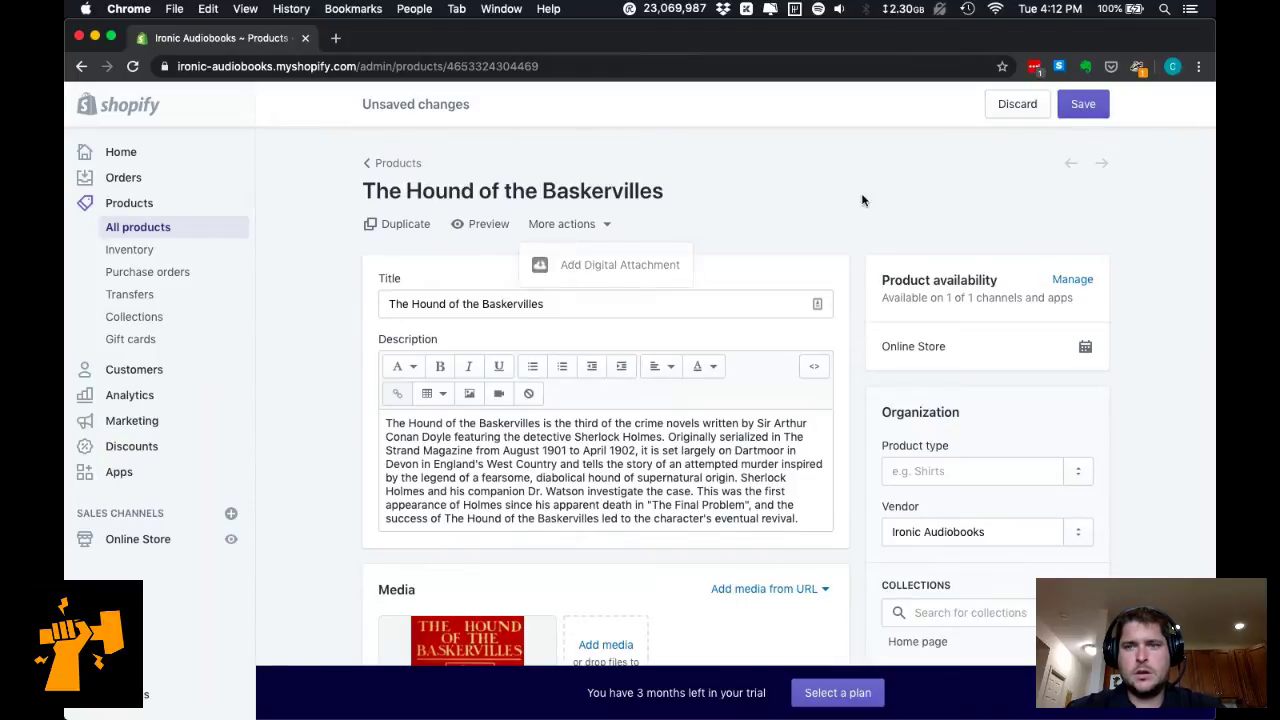
pyautogui.click(1092, 106)
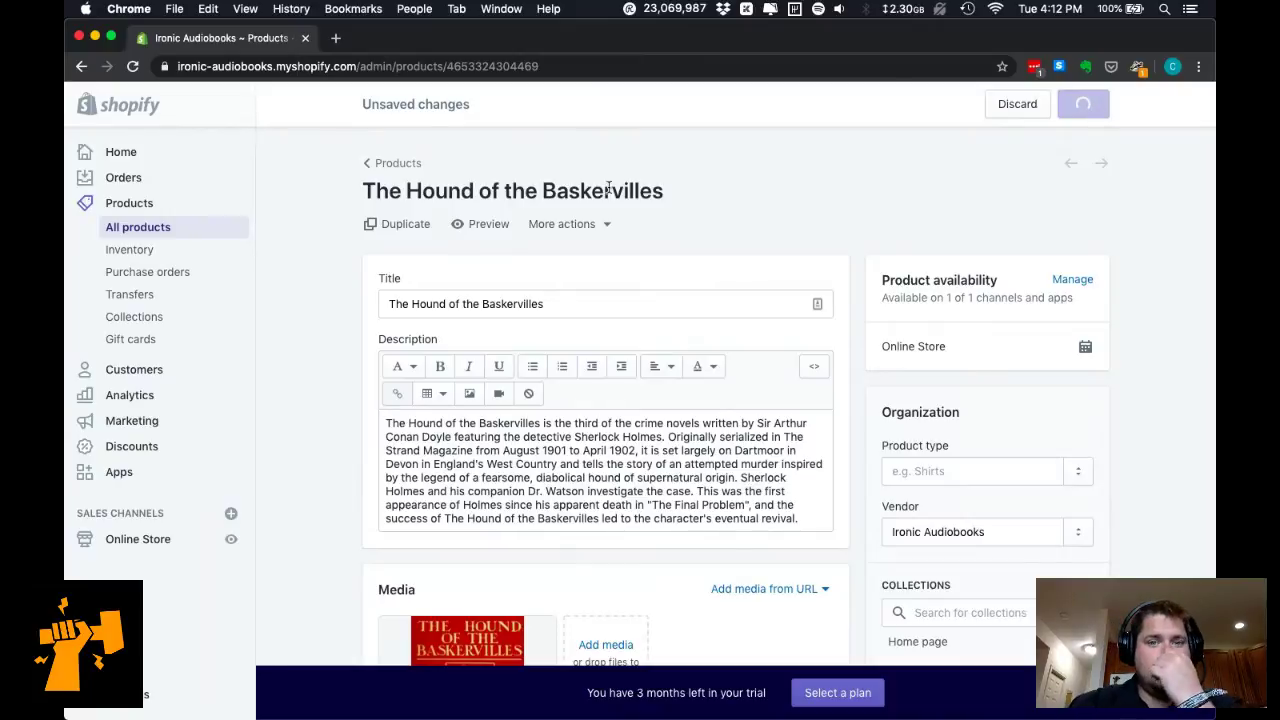
pyautogui.click(586, 227)
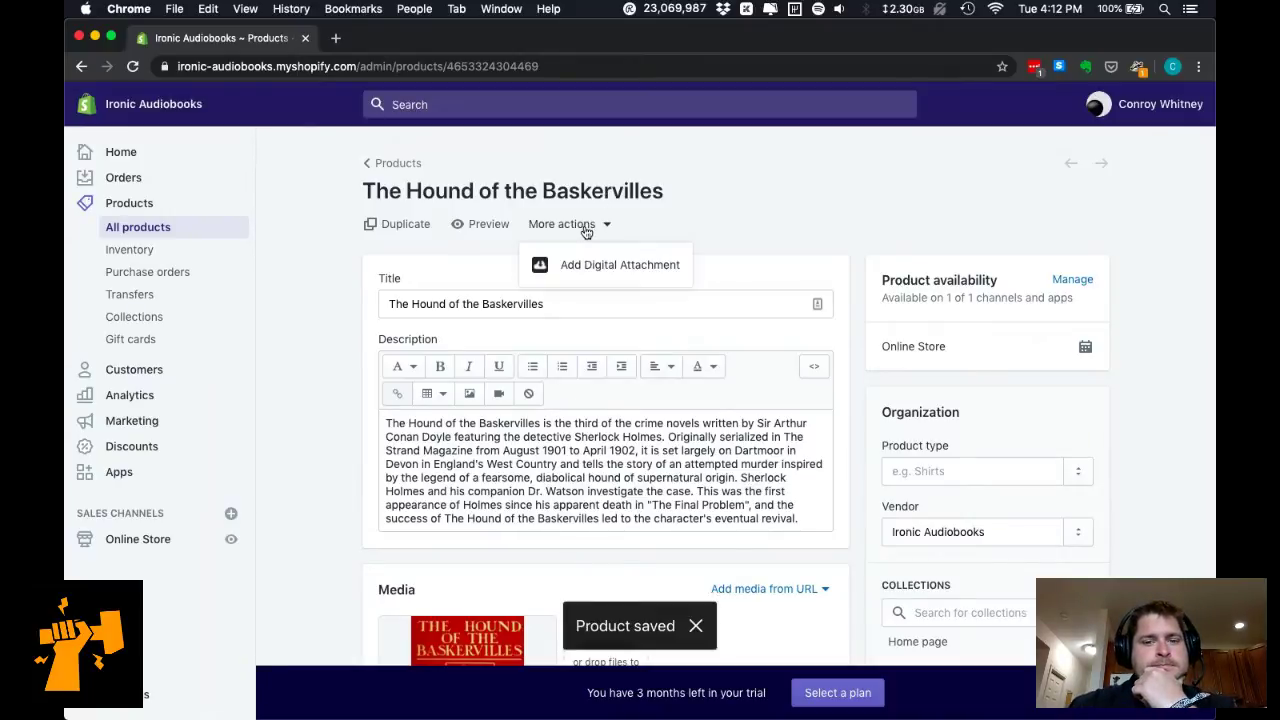
pyautogui.click(580, 264)
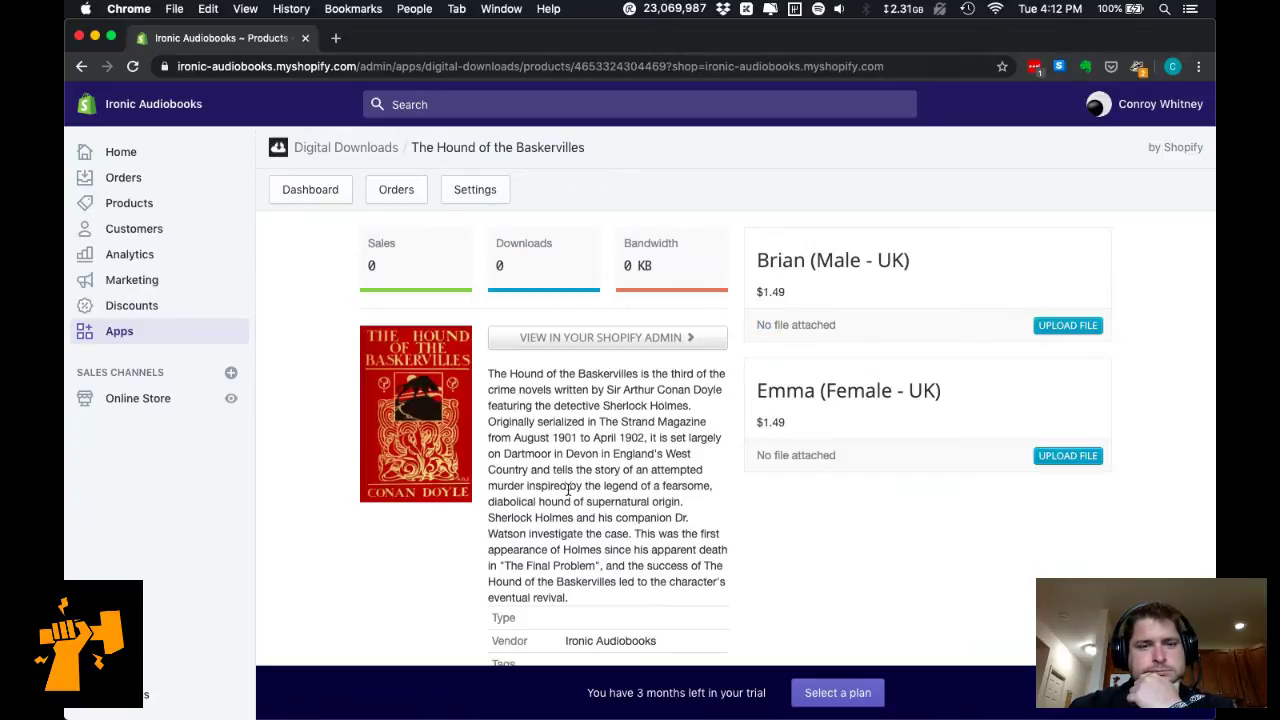
# Bring the Finder window with the audiobooks books folder forward.
pyautogui.moveTo(415, 715)
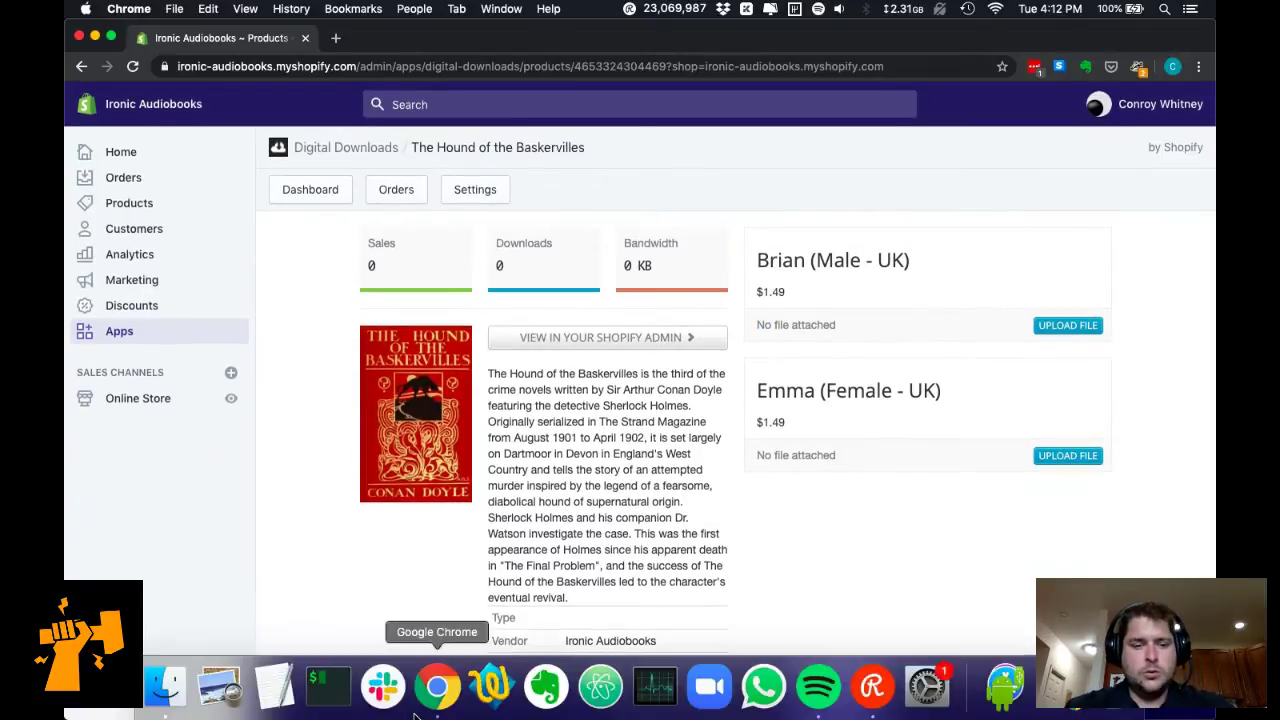
pyautogui.click(156, 706)
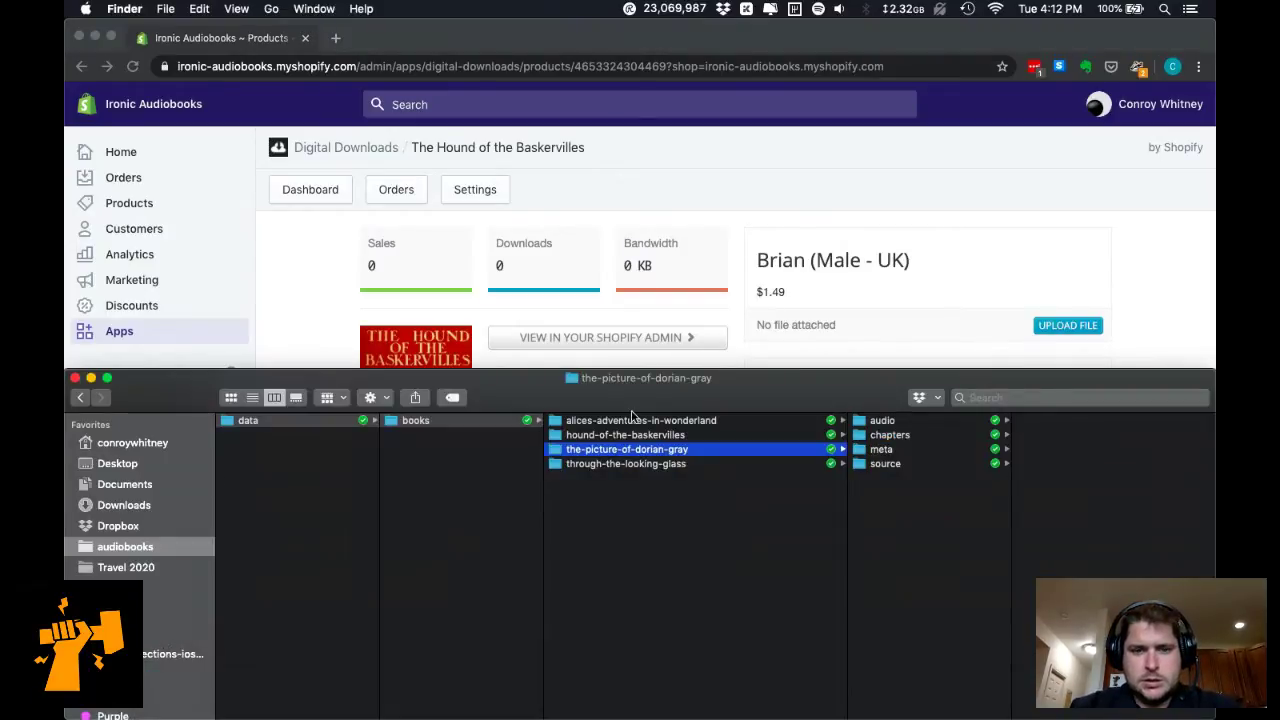
# Browse hound-of-the-baskervilles > audio to the brian and emma mp3 folders, then show Applications.
pyautogui.click(625, 435)
pyautogui.click(899, 421)
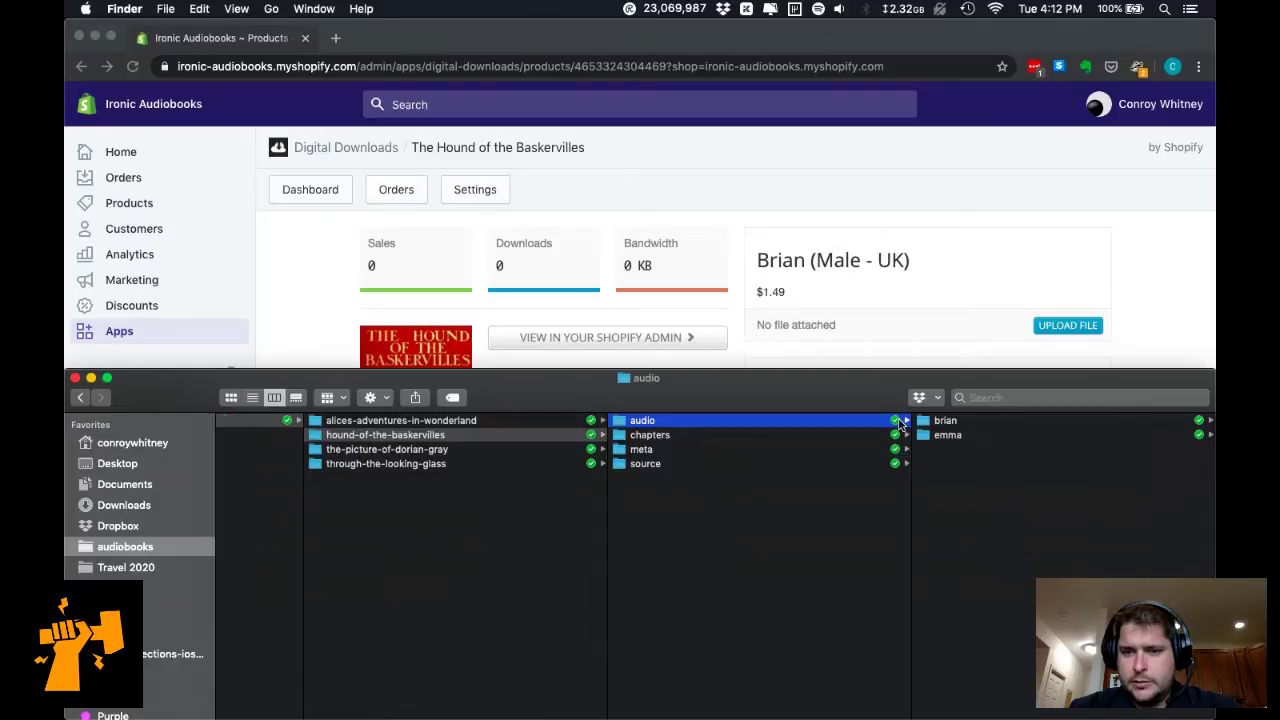
pyautogui.click(985, 423)
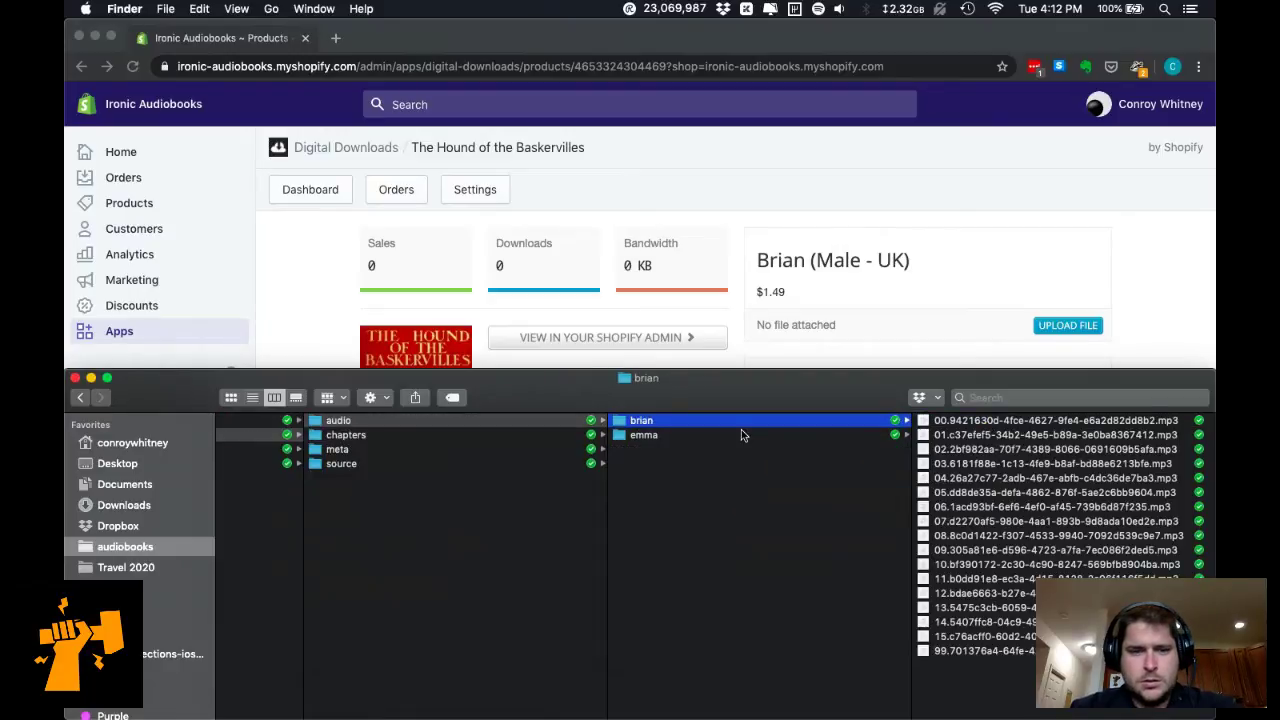
pyautogui.click(741, 429)
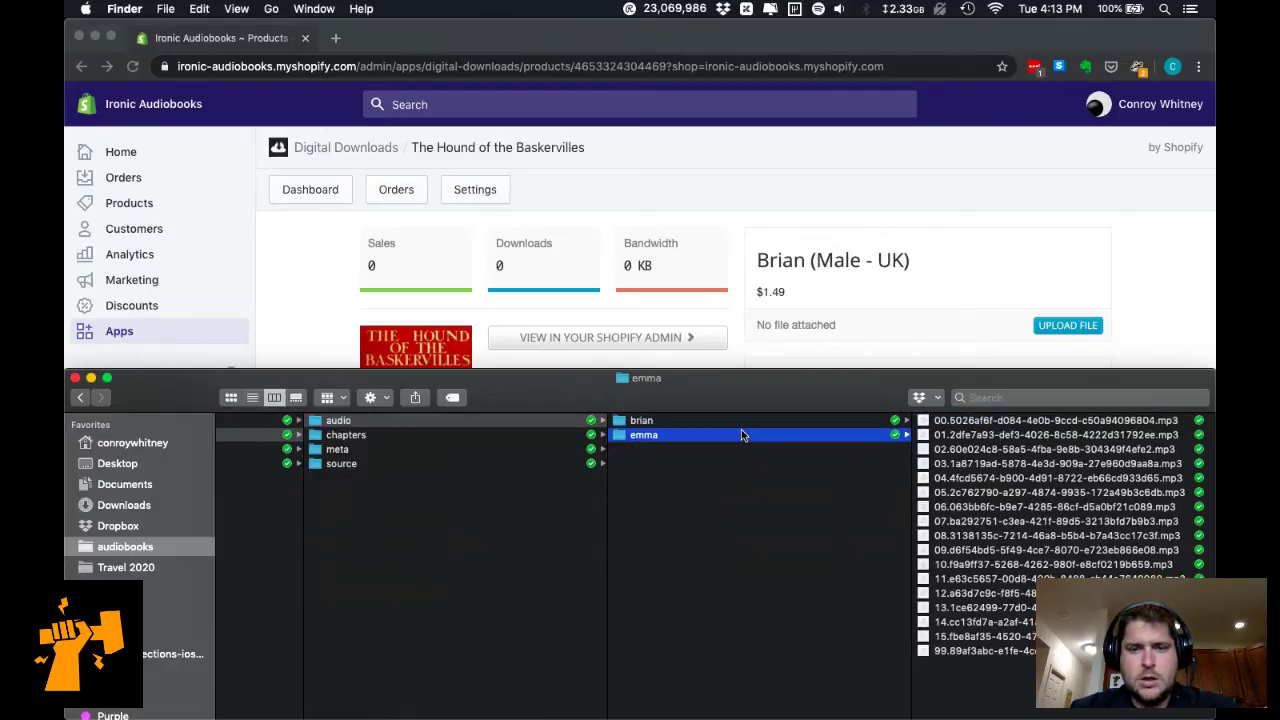
pyautogui.click(741, 425)
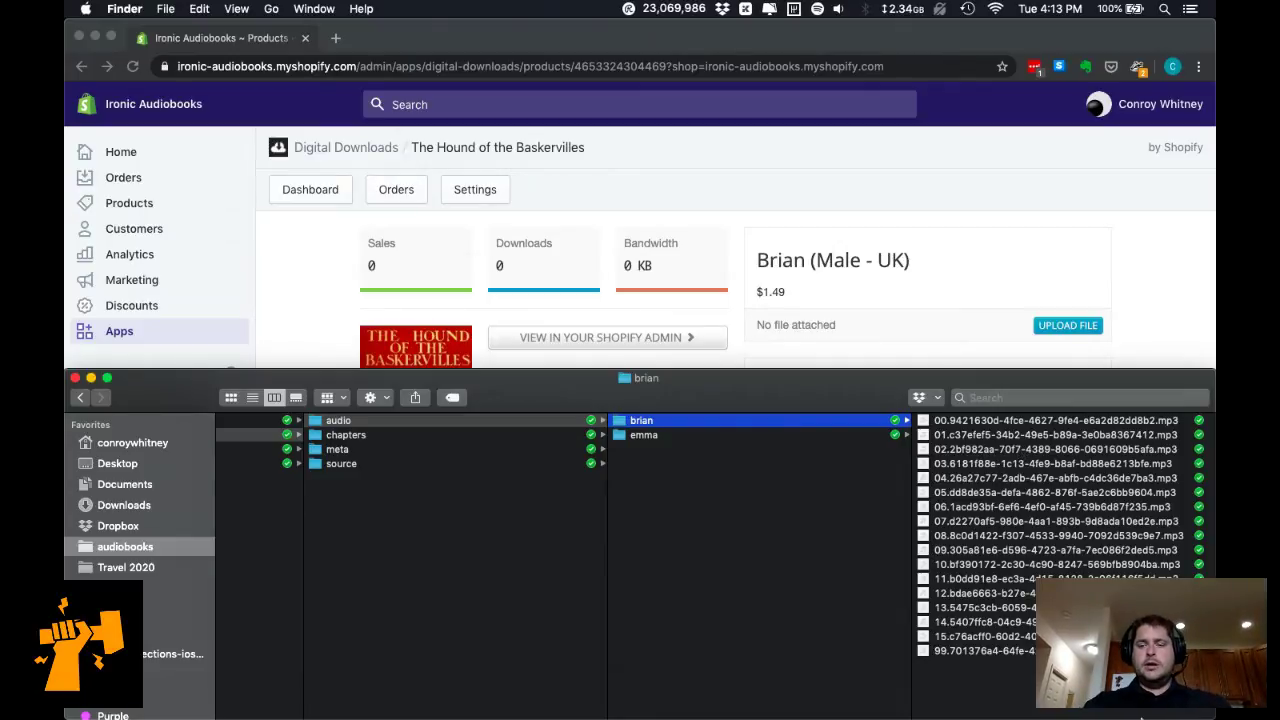
pyautogui.moveTo(1142, 716)
pyautogui.click(1000, 690)
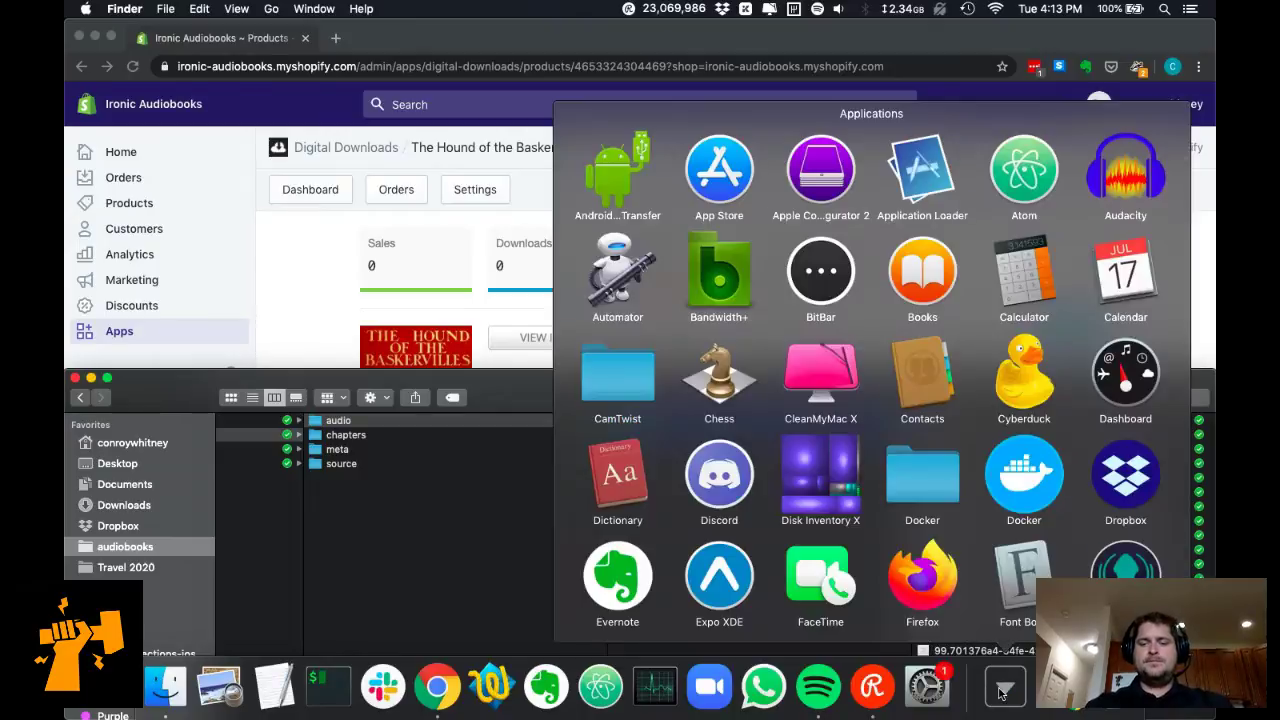
# Find kid3 in the Applications grid and launch it, allowing it past the security warning.
pyautogui.scroll(-2, 1000, 690)
pyautogui.scroll(-2, 1000, 690)
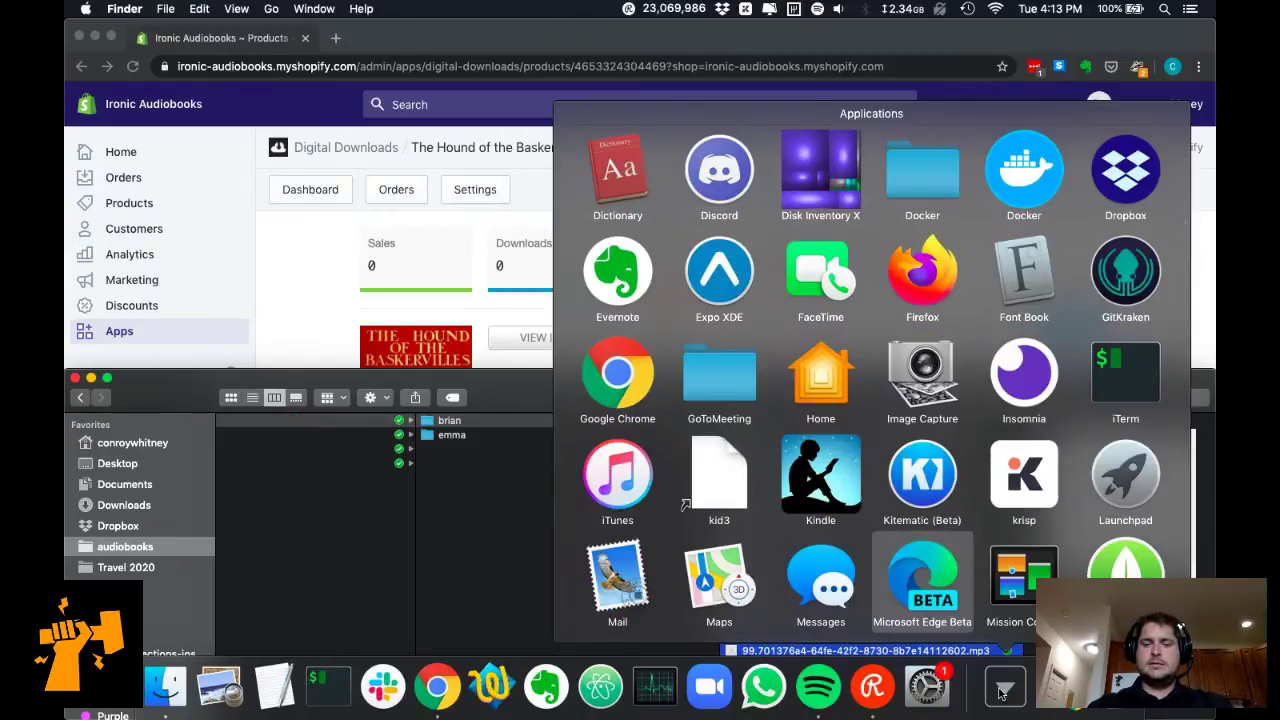
pyautogui.press('Up')
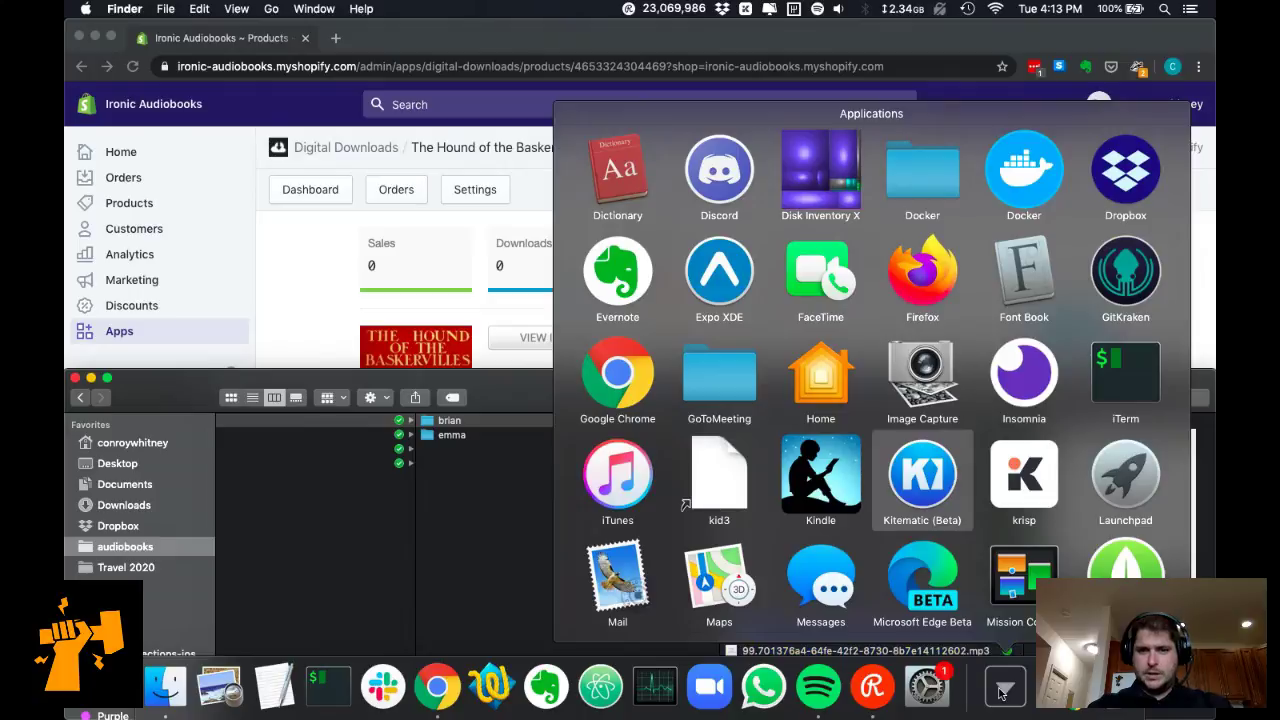
pyautogui.press('Down')
pyautogui.press('Down')
pyautogui.press('Down')
pyautogui.press('Down')
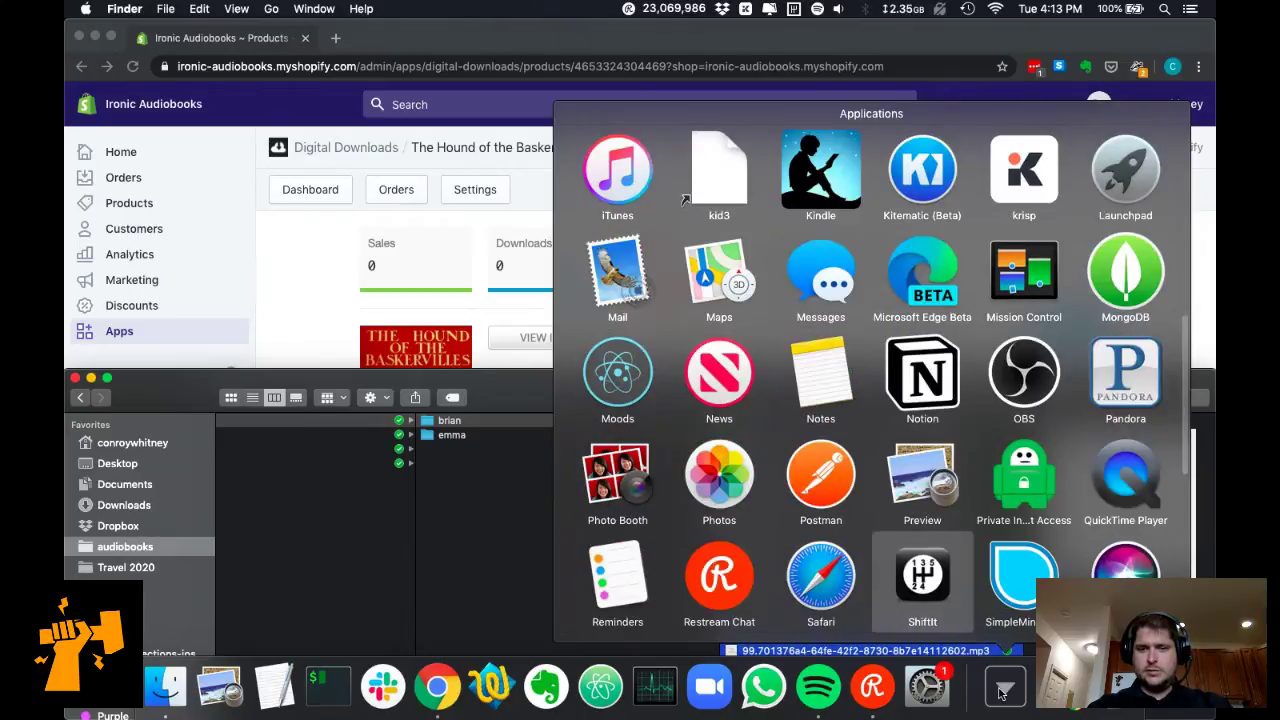
pyautogui.press('Up')
pyautogui.press('Up')
pyautogui.press('Up')
pyautogui.press('Left')
pyautogui.press('Up')
pyautogui.press('Up')
pyautogui.press('Up')
pyautogui.press('Up')
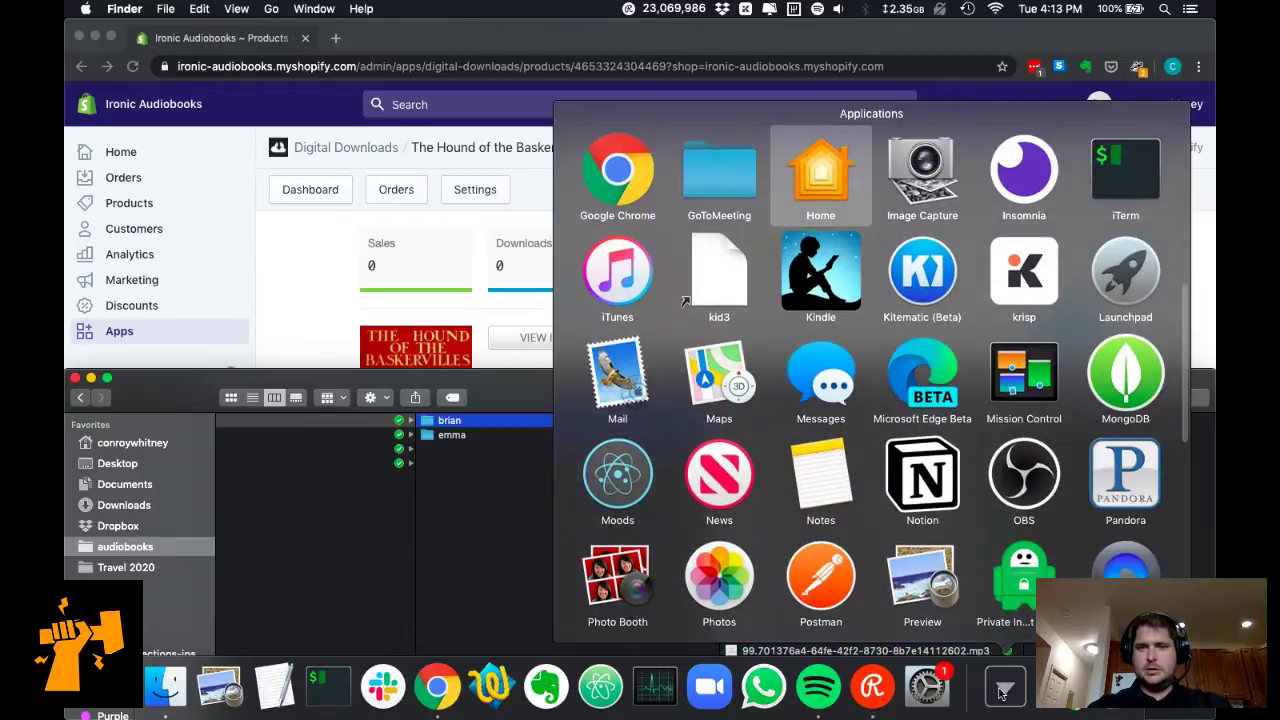
pyautogui.press('Down')
pyautogui.press('Down')
pyautogui.press('Down')
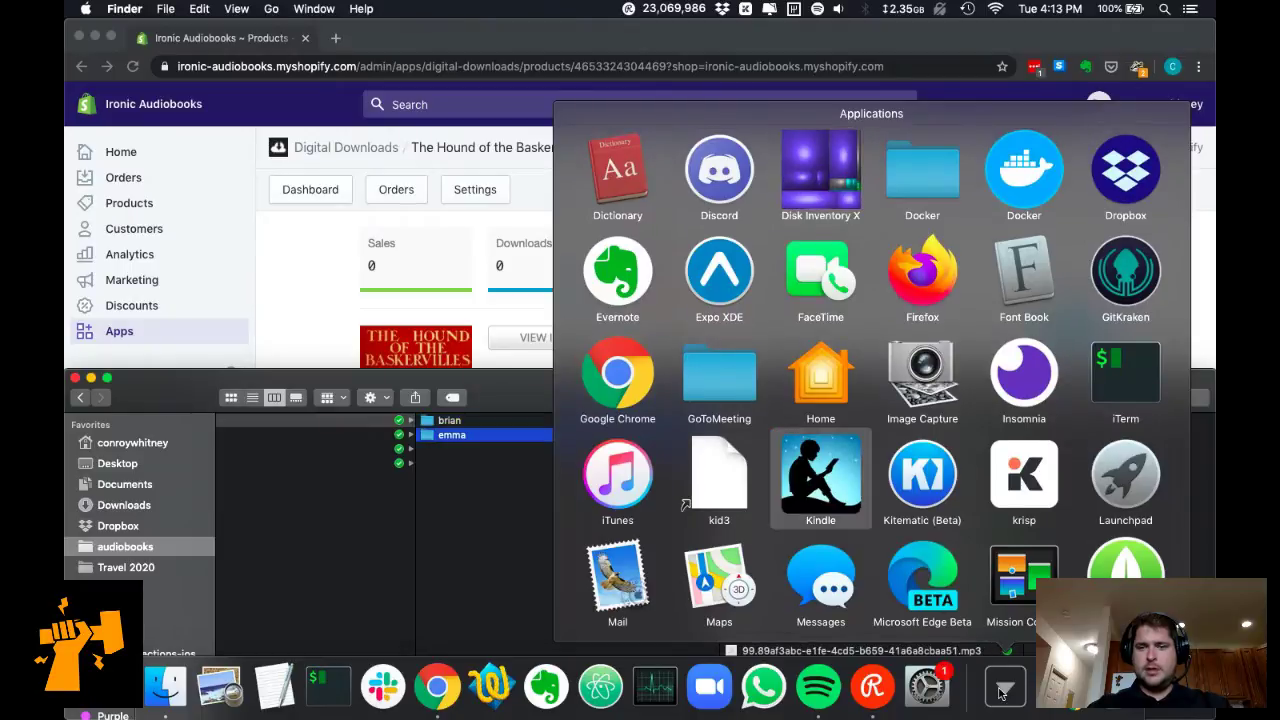
pyautogui.press('Down')
pyautogui.press('Down')
pyautogui.press('Down')
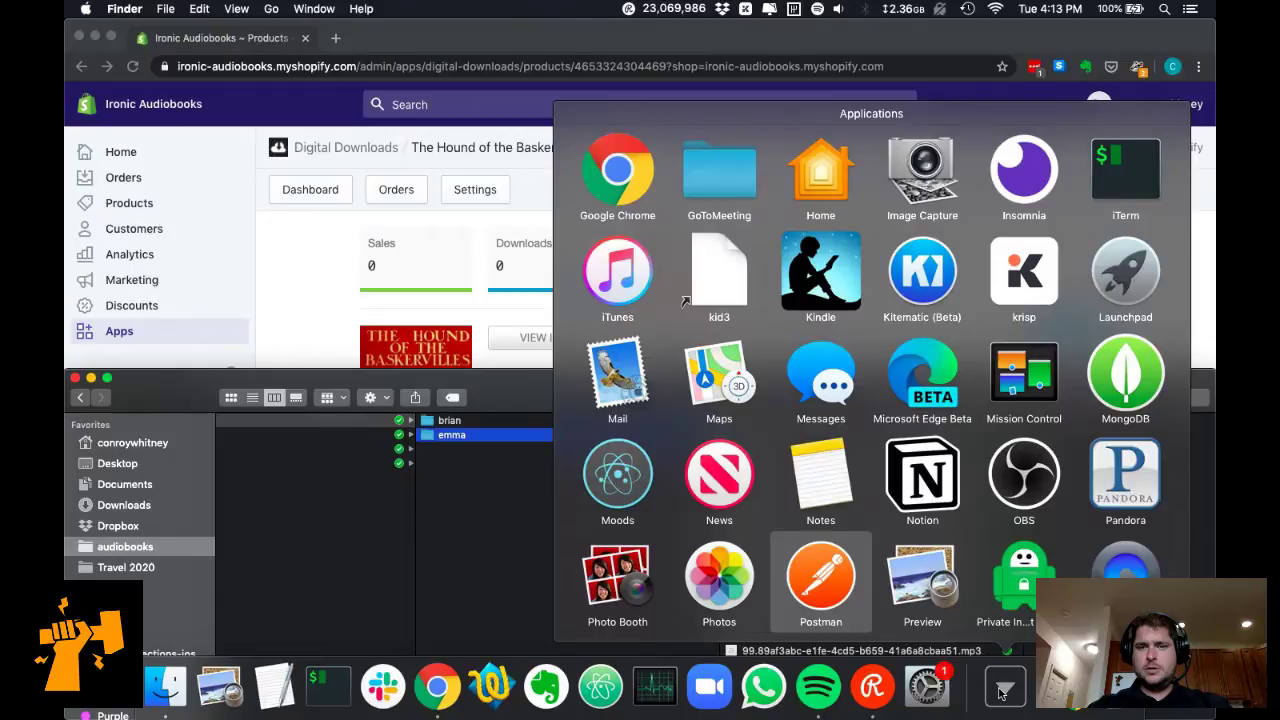
pyautogui.press('Up')
pyautogui.press('Up')
pyautogui.press('Left')
pyautogui.press('Up')
pyautogui.press('Up')
pyautogui.press('Down')
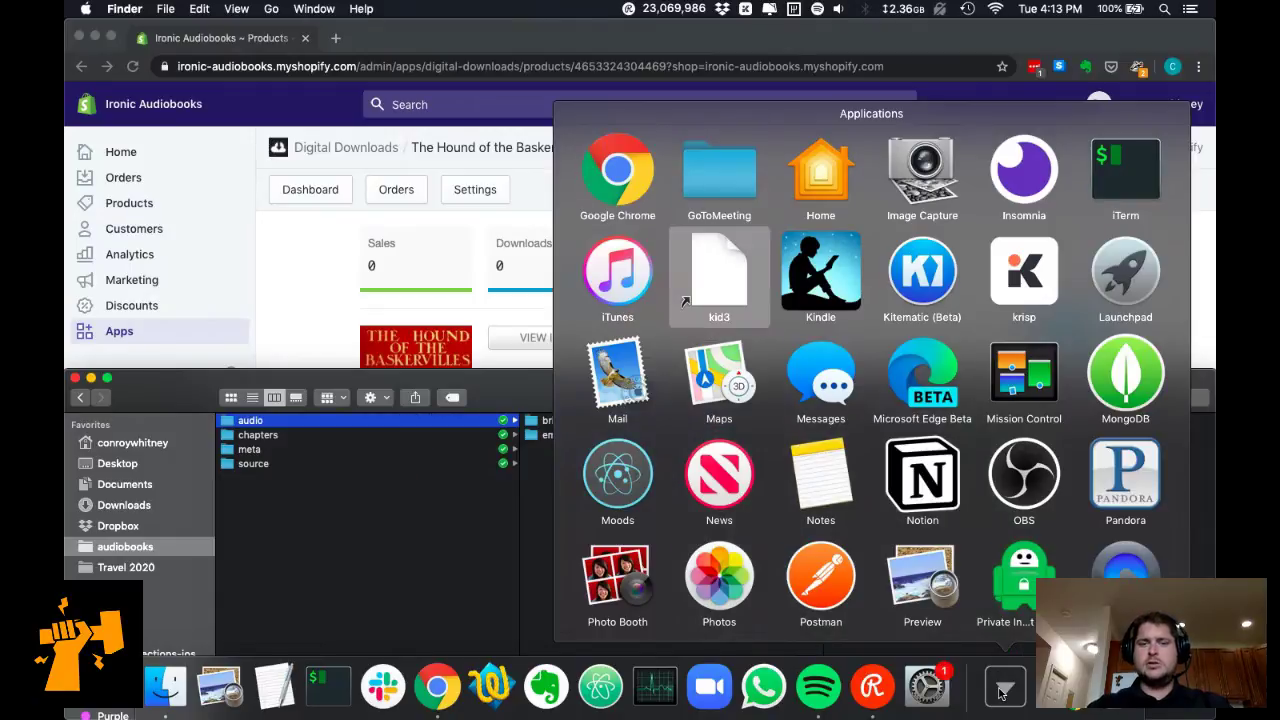
pyautogui.click(740, 294)
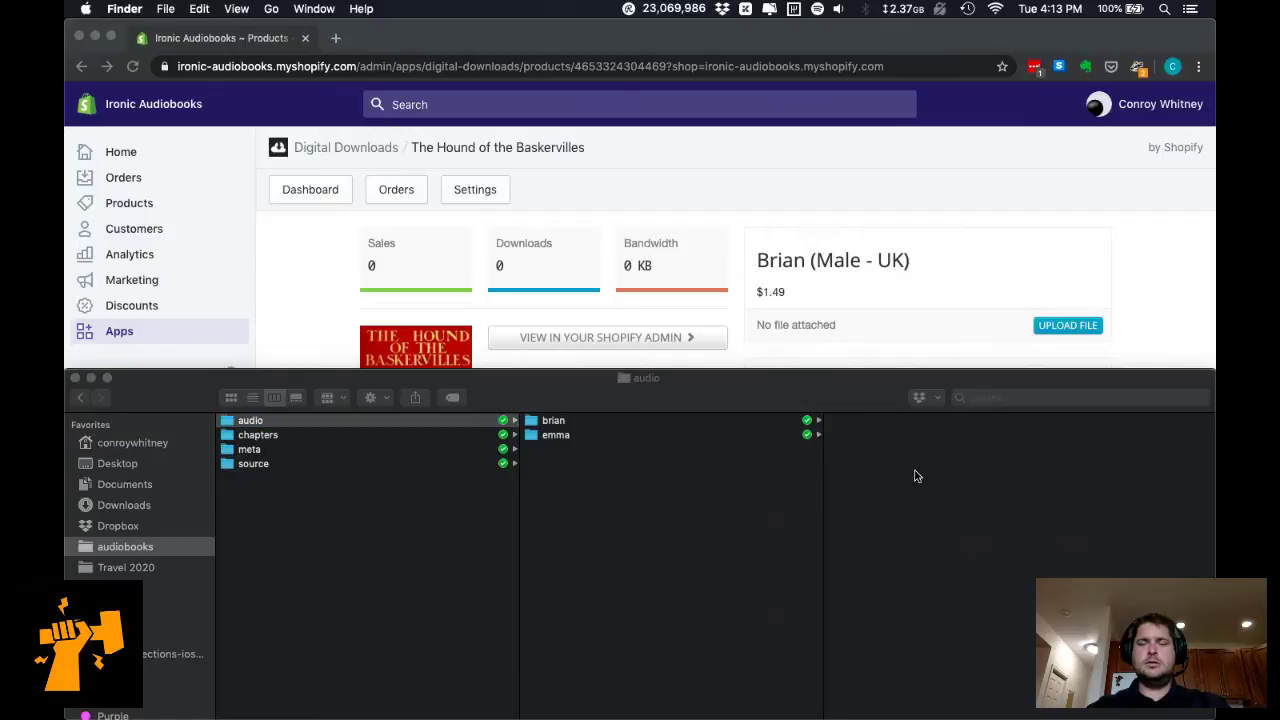
pyautogui.click(795, 287)
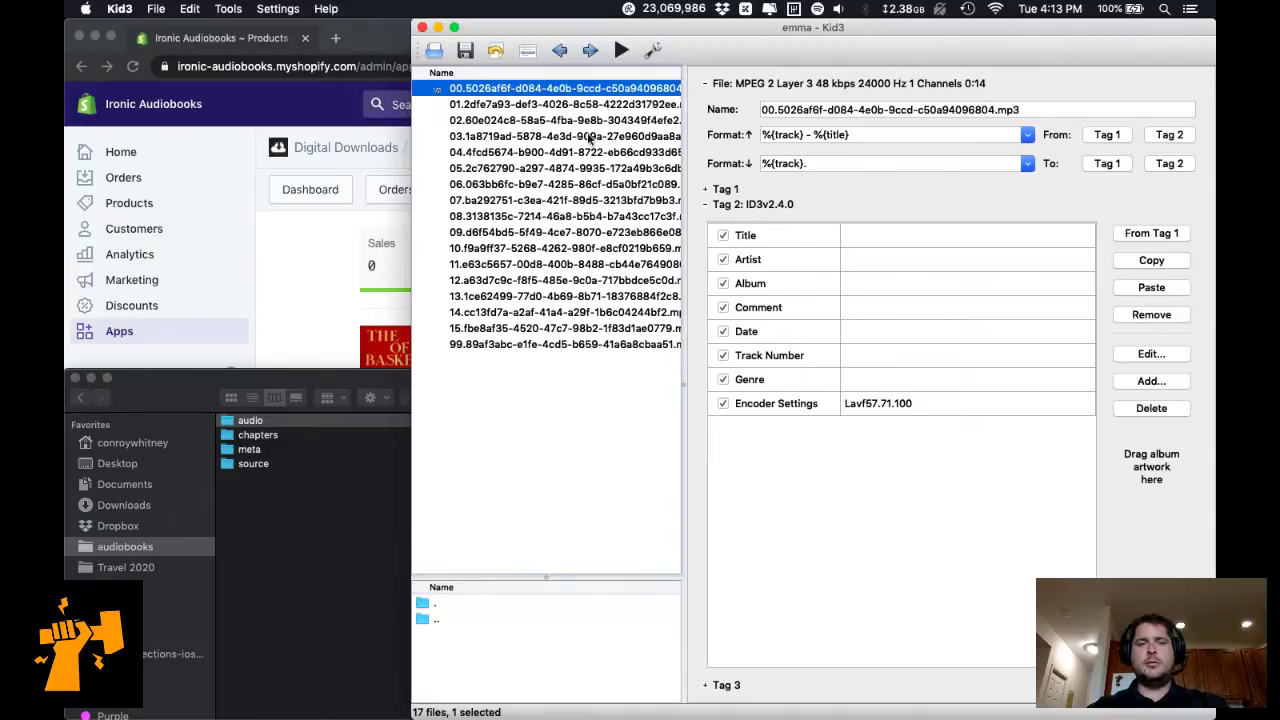
# Step through the emma mp3 files' tags in Kid3, then bring up the Open dialog.
pyautogui.press('Down')
pyautogui.press('Down')
pyautogui.press('Down')
pyautogui.press('Down')
pyautogui.press('Down')
pyautogui.press('Down')
pyautogui.press('Down')
pyautogui.press('Down')
pyautogui.press('Down')
pyautogui.press('Down')
pyautogui.press('Down')
pyautogui.press('Down')
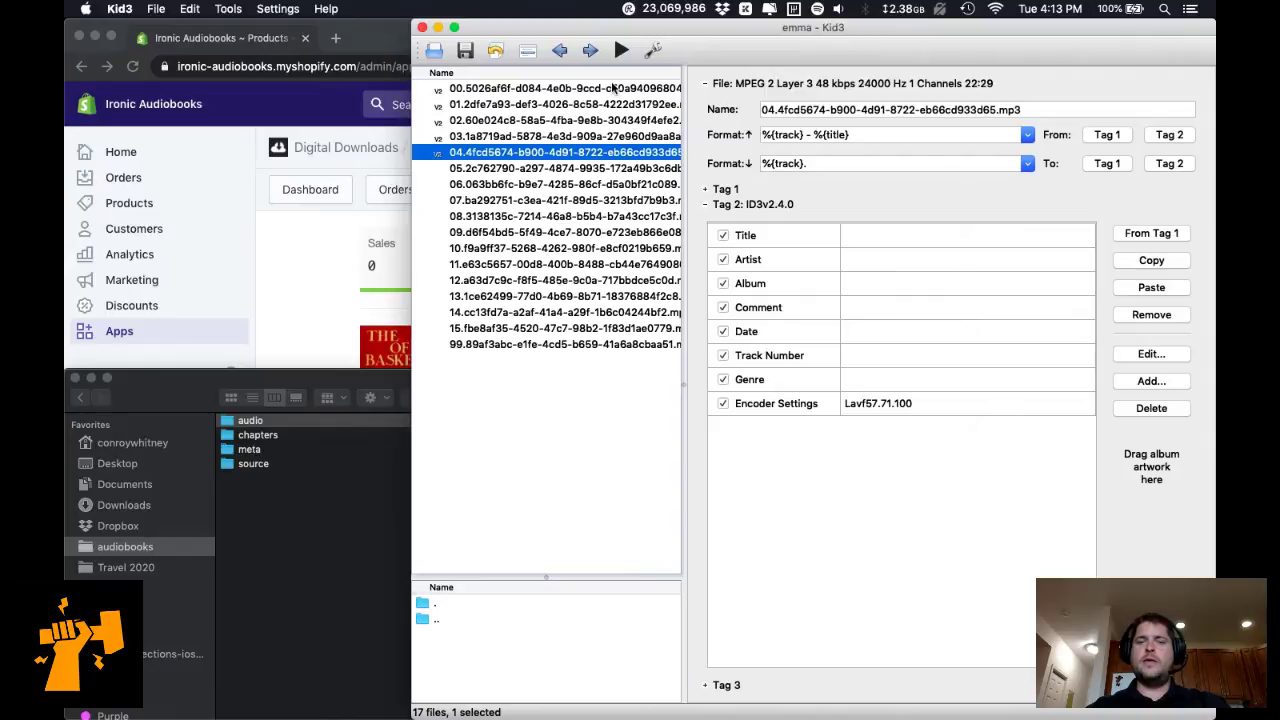
pyautogui.press('Down')
pyautogui.press('Down')
pyautogui.press('Down')
pyautogui.press('Down')
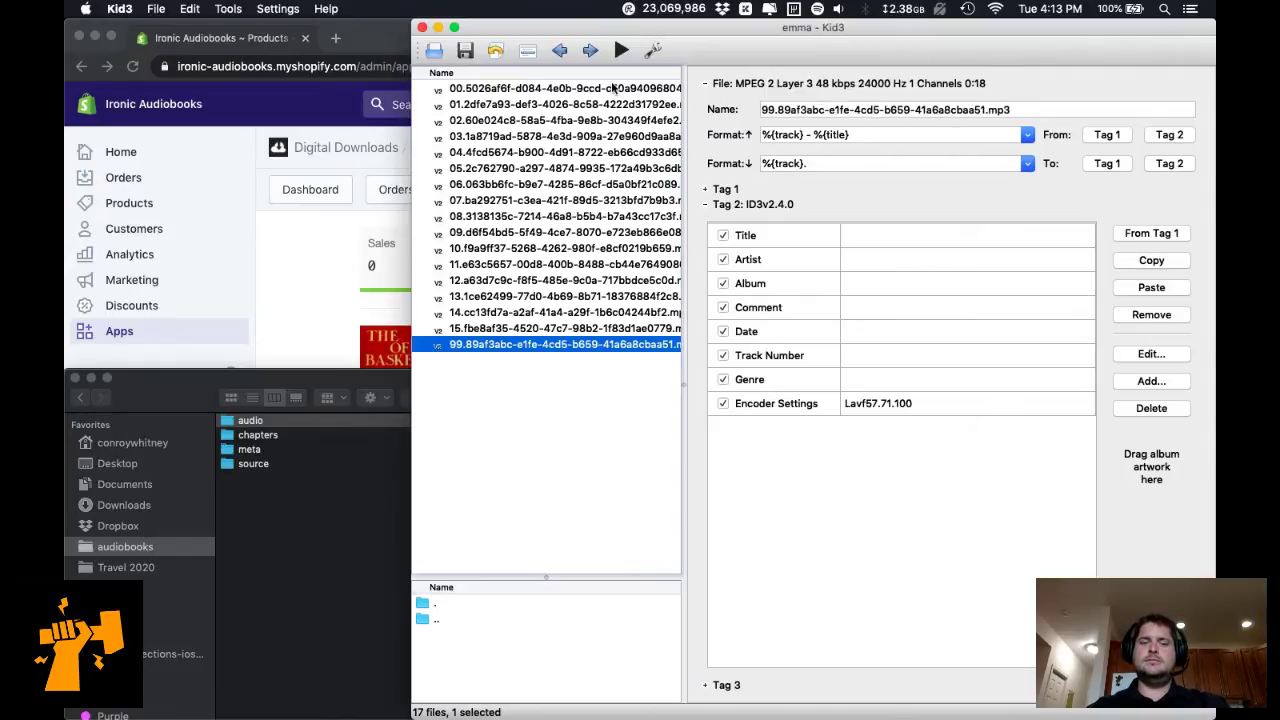
pyautogui.press('Up')
pyautogui.press('Up')
pyautogui.press('Up')
pyautogui.press('Up')
pyautogui.press('Up')
pyautogui.press('Up')
pyautogui.press('Up')
pyautogui.press('Up')
pyautogui.press('Up')
pyautogui.press('Up')
pyautogui.press('Up')
pyautogui.press('Up')
pyautogui.press('Up')
pyautogui.press('Up')
pyautogui.press('Up')
pyautogui.press('Up')
pyautogui.press('Down')
pyautogui.press('Down')
pyautogui.press('Down')
pyautogui.press('Down')
pyautogui.press('Down')
pyautogui.press('Down')
pyautogui.press('Down')
pyautogui.press('Down')
pyautogui.press('Down')
pyautogui.press('Down')
pyautogui.press('Down')
pyautogui.press('Down')
pyautogui.press('Down')
pyautogui.press('Down')
pyautogui.press('Down')
pyautogui.press('Down')
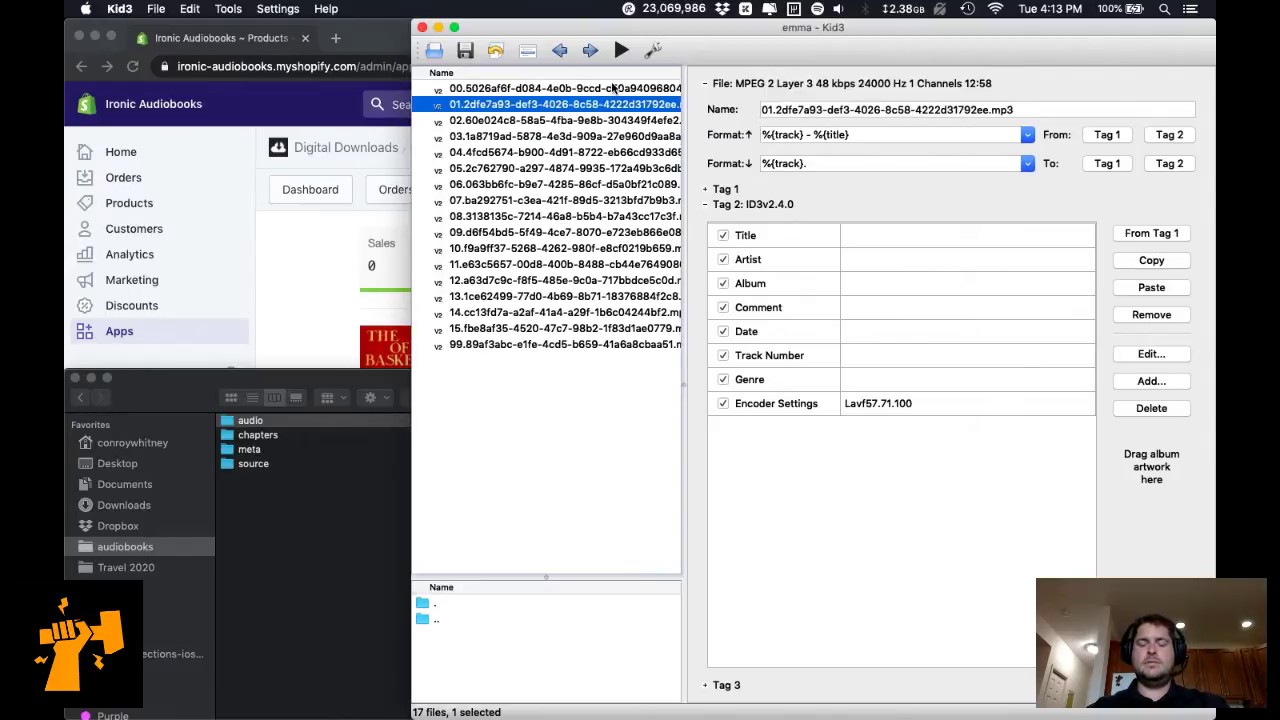
pyautogui.click(337, 545)
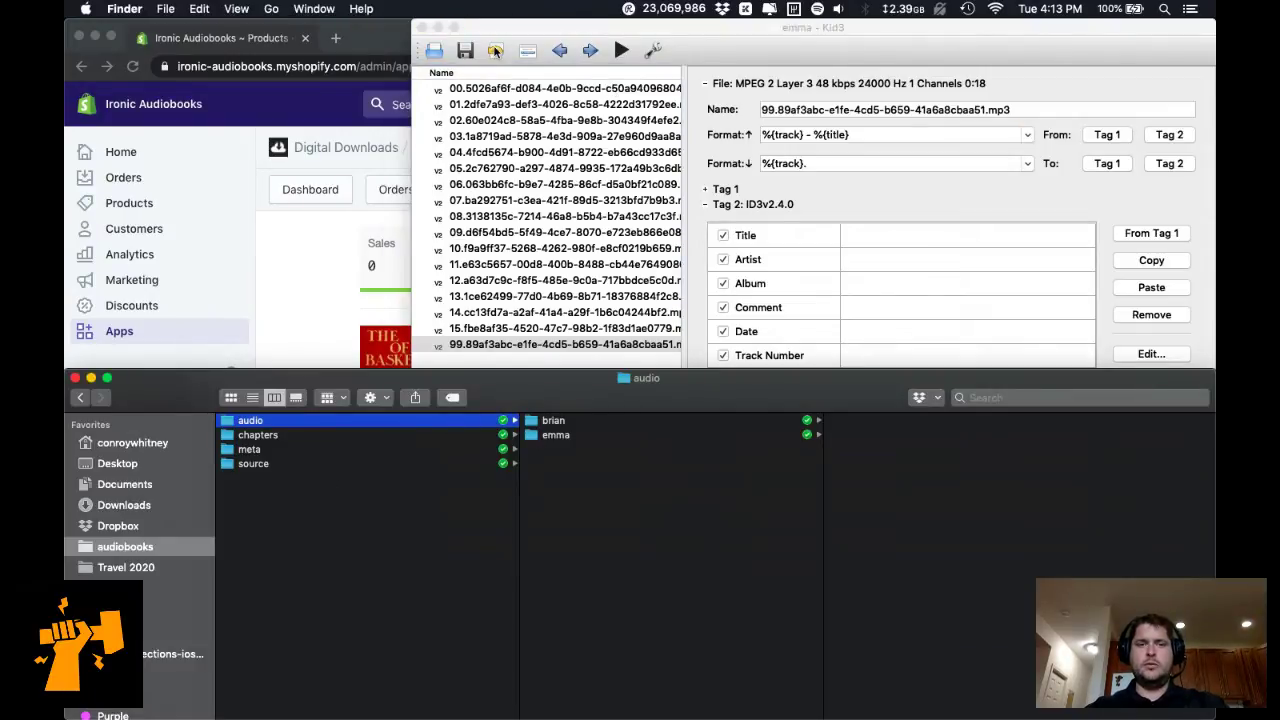
pyautogui.click(436, 56)
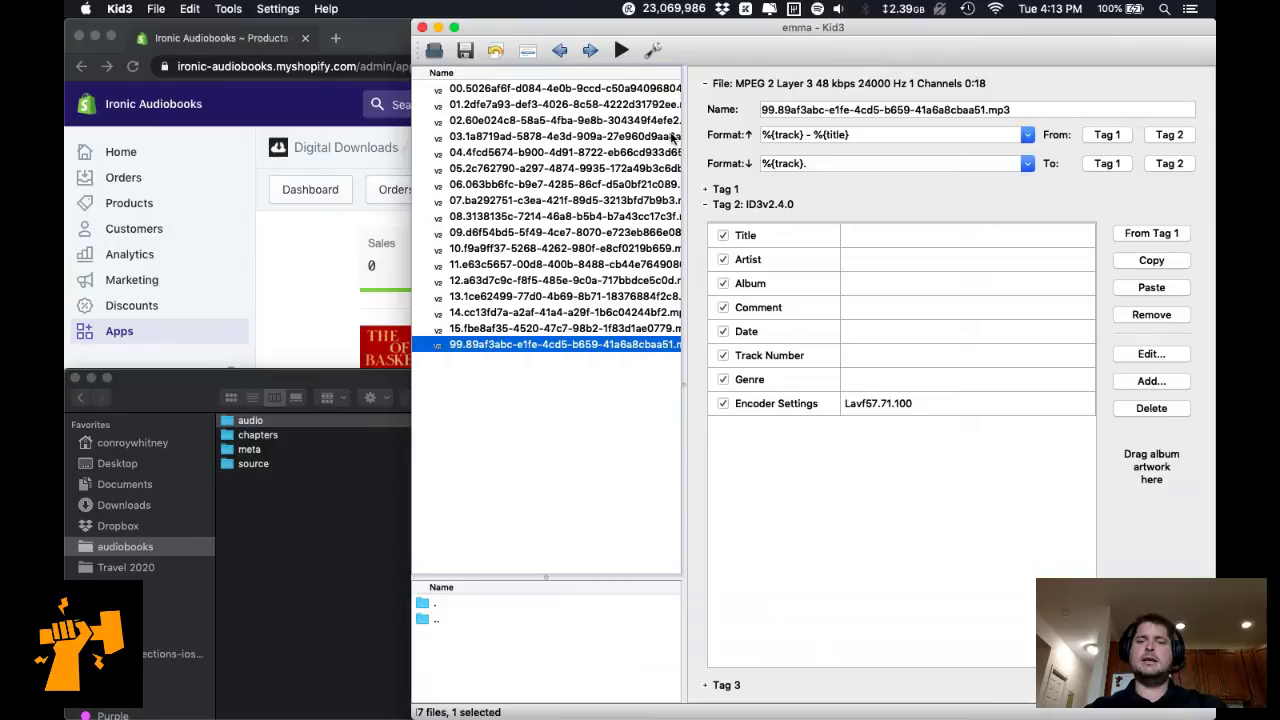
pyautogui.click(434, 50)
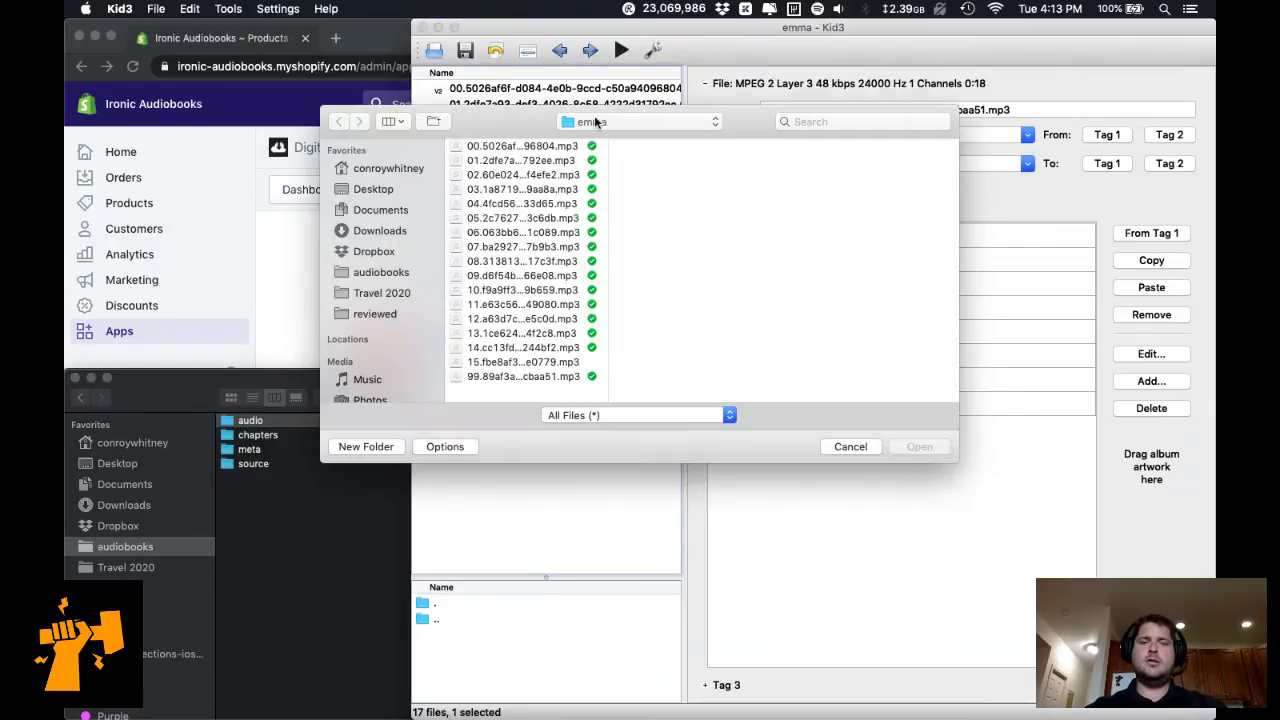
# Browse the books folder's audio folders for through-the-looking-glass, dorian-gray and hound-of-the-baskervilles.
pyautogui.click(598, 121)
pyautogui.click(604, 172)
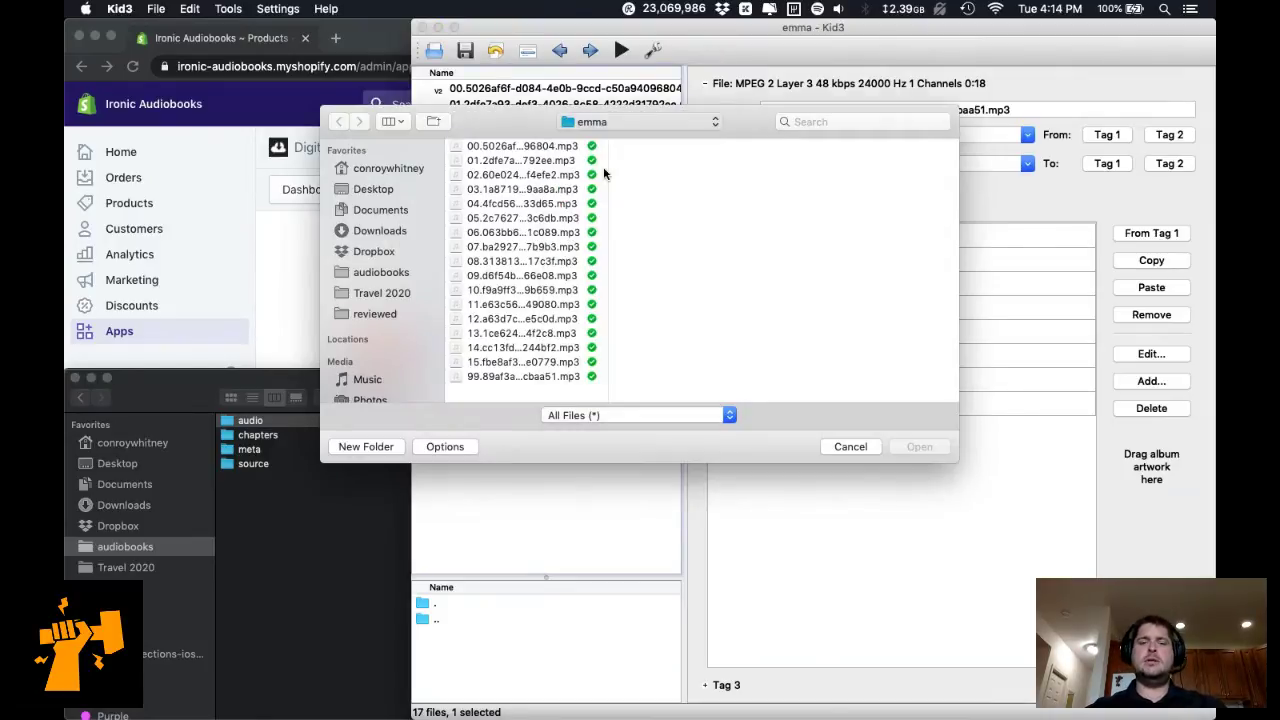
pyautogui.click(831, 189)
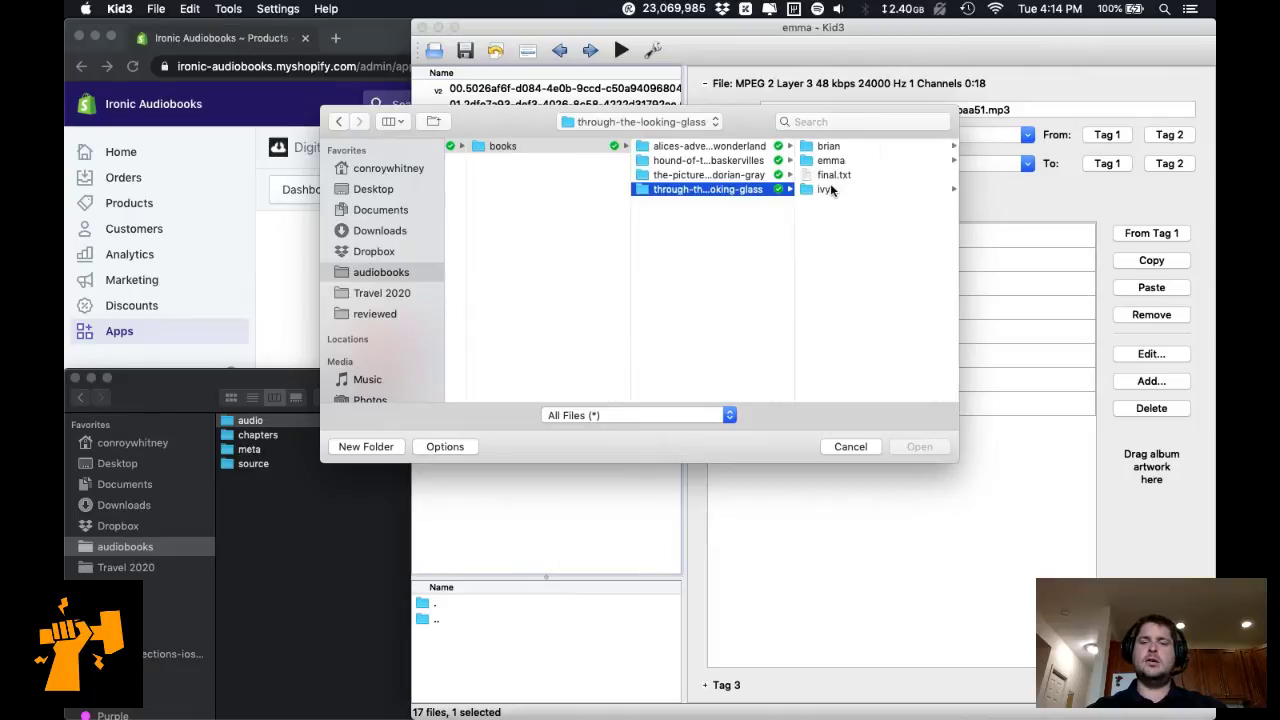
pyautogui.press('Right')
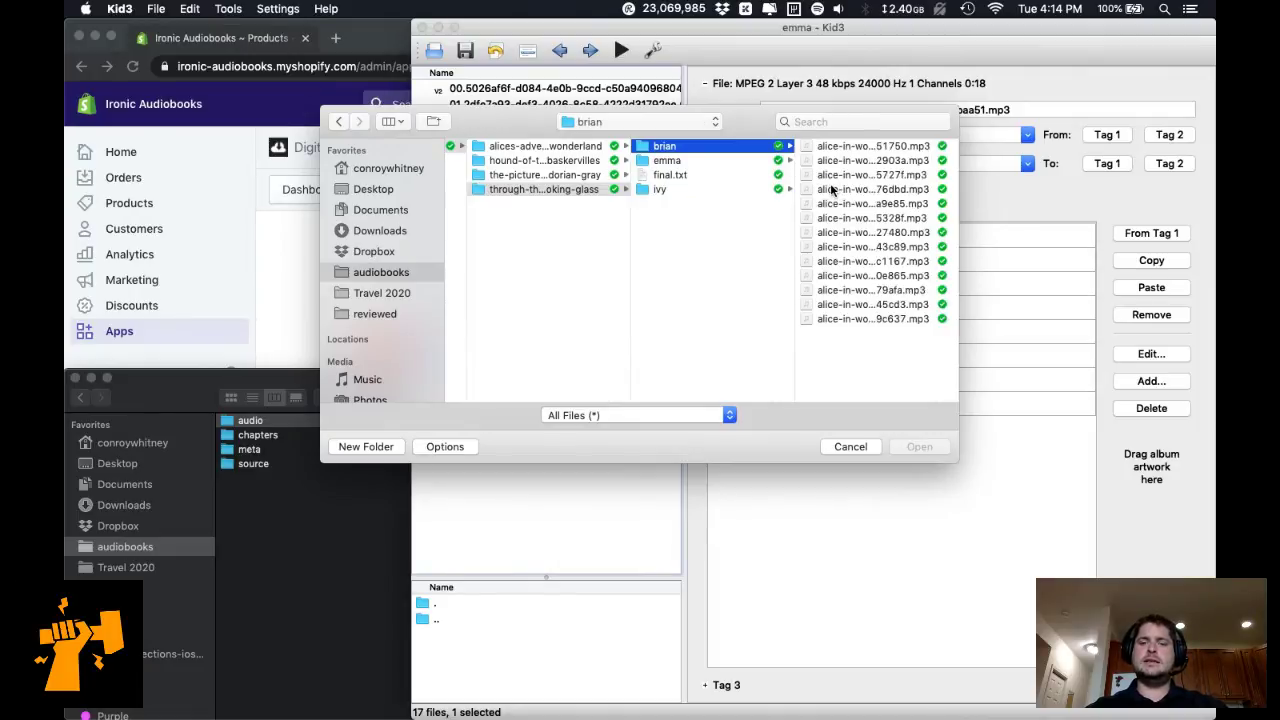
pyautogui.press('Left')
pyautogui.press('Up')
pyautogui.press('Right')
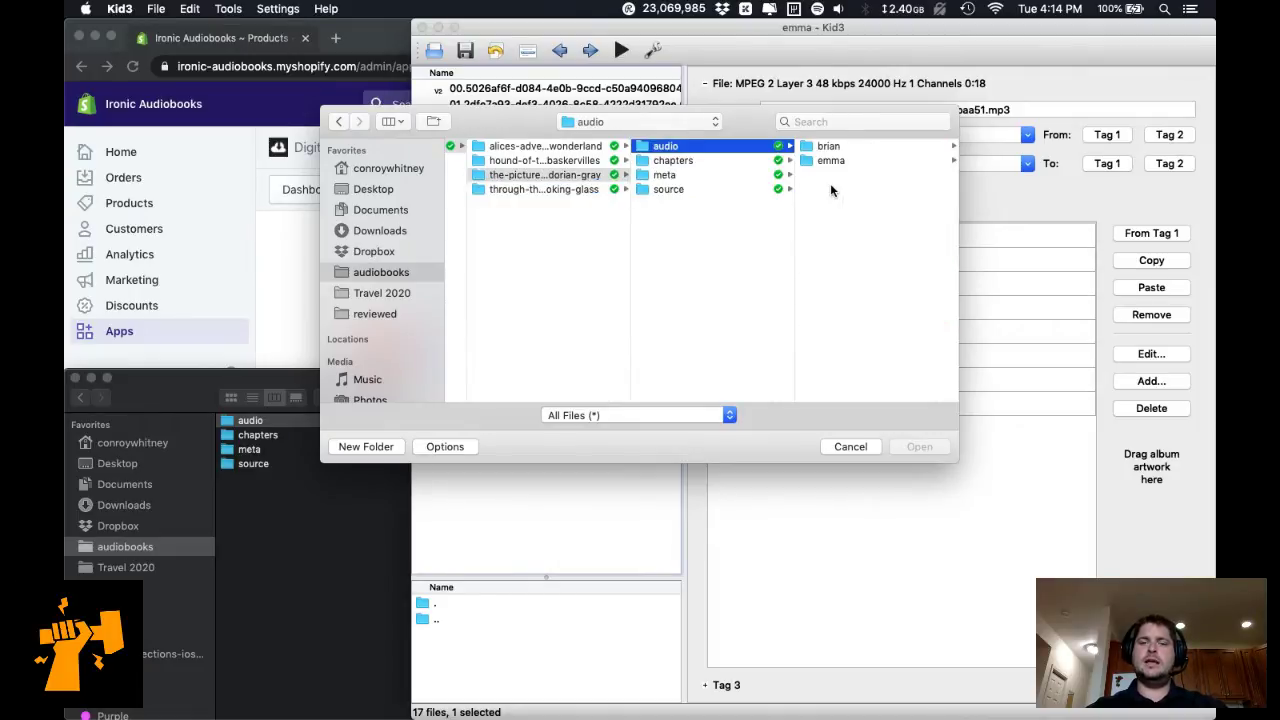
pyautogui.press('Right')
pyautogui.press('Left')
pyautogui.press('Down')
pyautogui.press('Down')
pyautogui.press('Down')
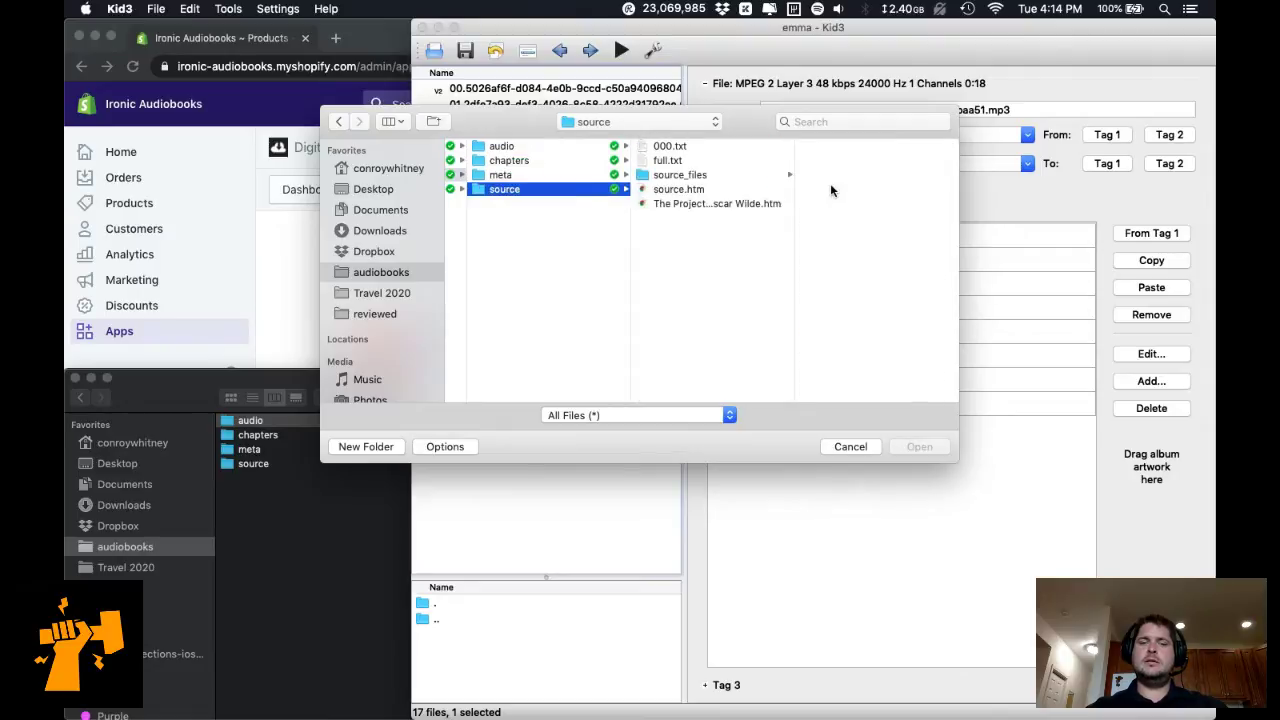
pyautogui.press('Left')
pyautogui.press('Down')
pyautogui.press('Right')
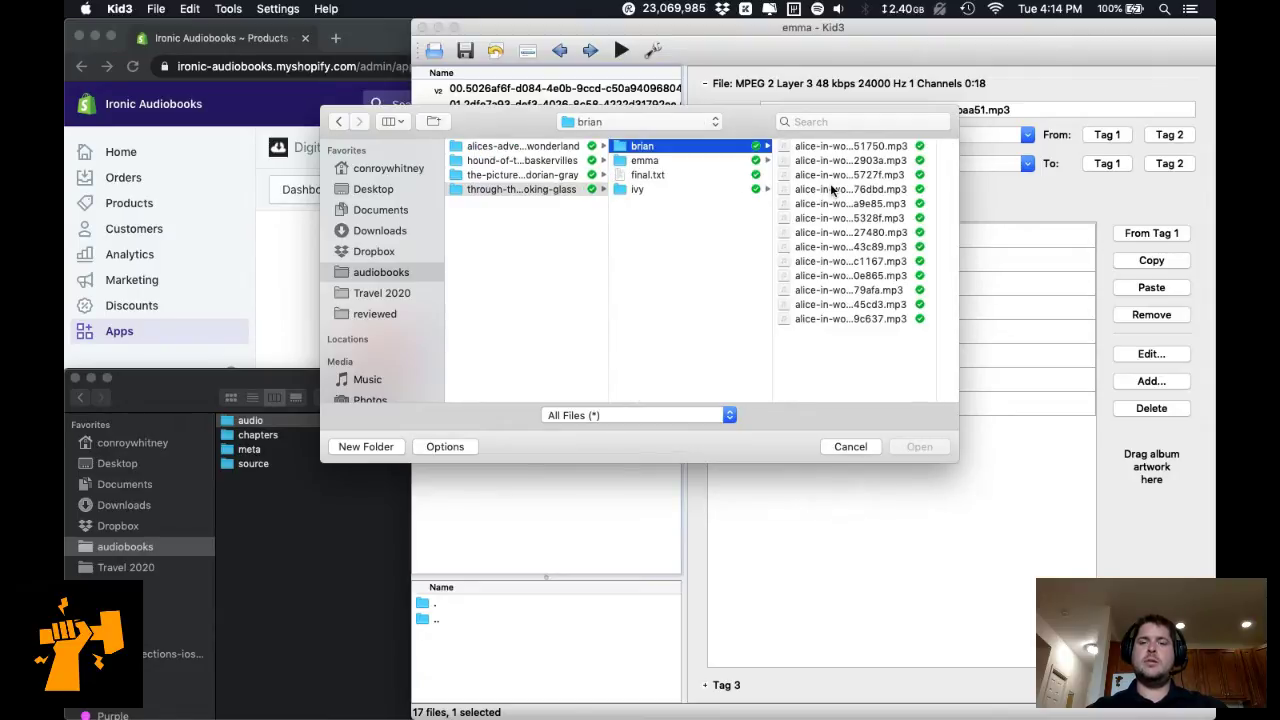
pyautogui.press('Left')
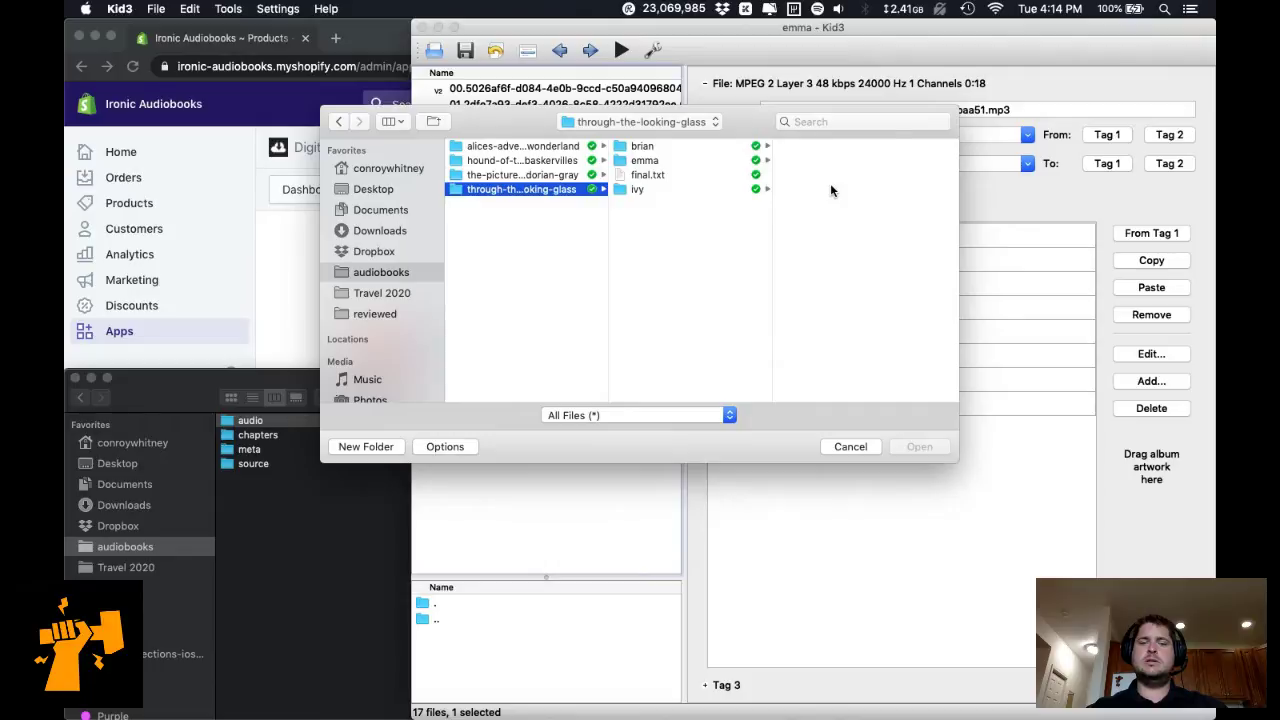
pyautogui.press('Right')
pyautogui.press('Down')
pyautogui.press('Left')
pyautogui.press('Up')
pyautogui.press('Up')
pyautogui.press('Right')
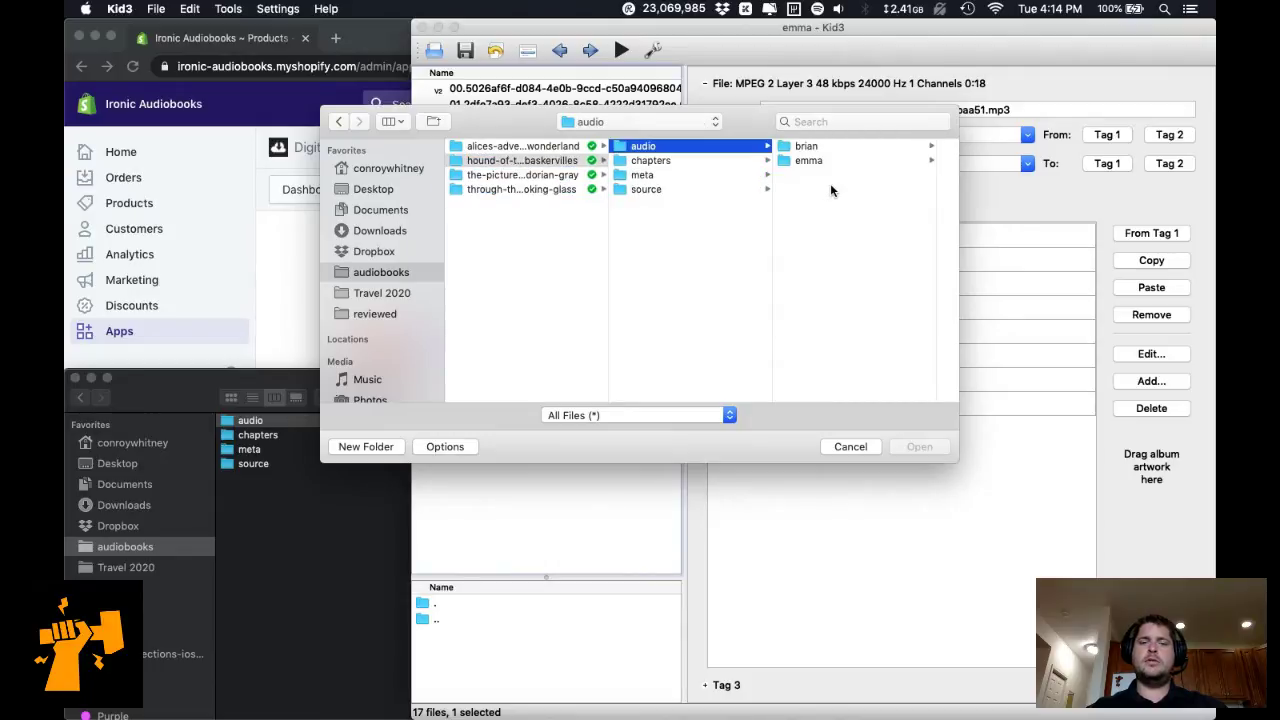
pyautogui.press('Right')
pyautogui.press('Left')
pyautogui.press('Right')
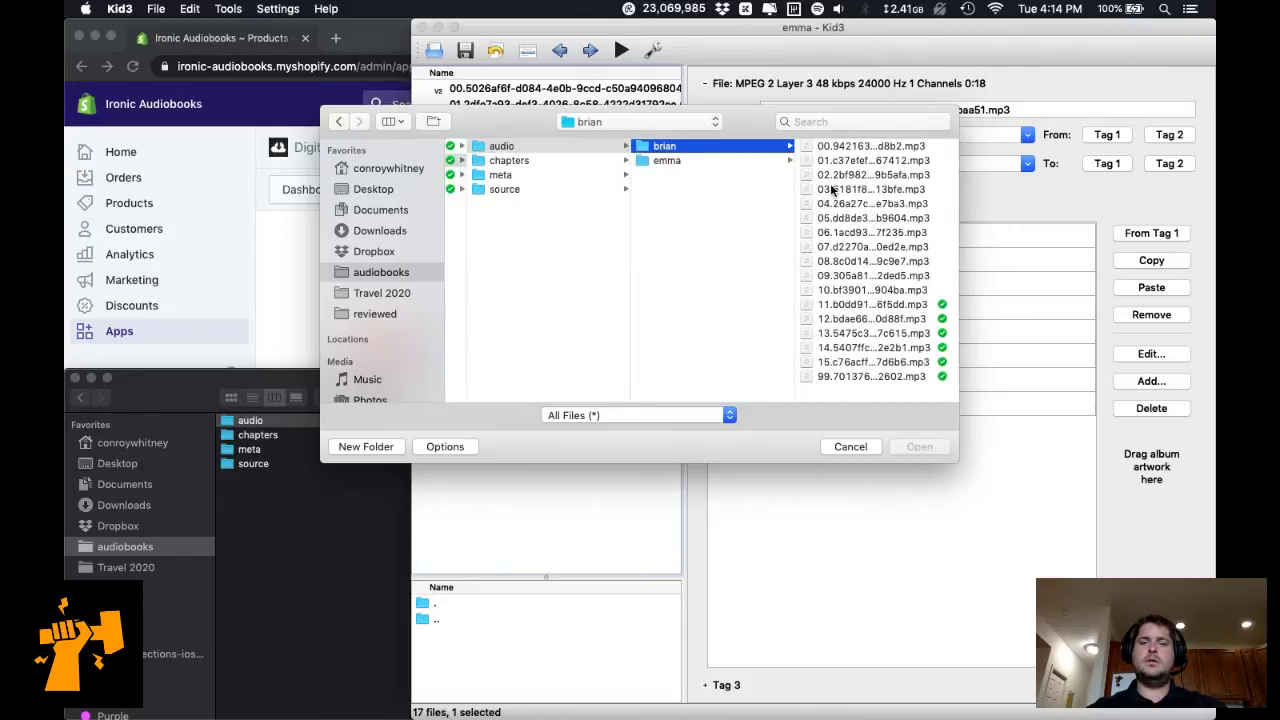
# Select all 14 mp3s in alices-adventures-in-wonderland/audio/brian and open them in Kid3.
pyautogui.press('Down')
pyautogui.press('Left')
pyautogui.press('Left')
pyautogui.press('Up')
pyautogui.press('Right')
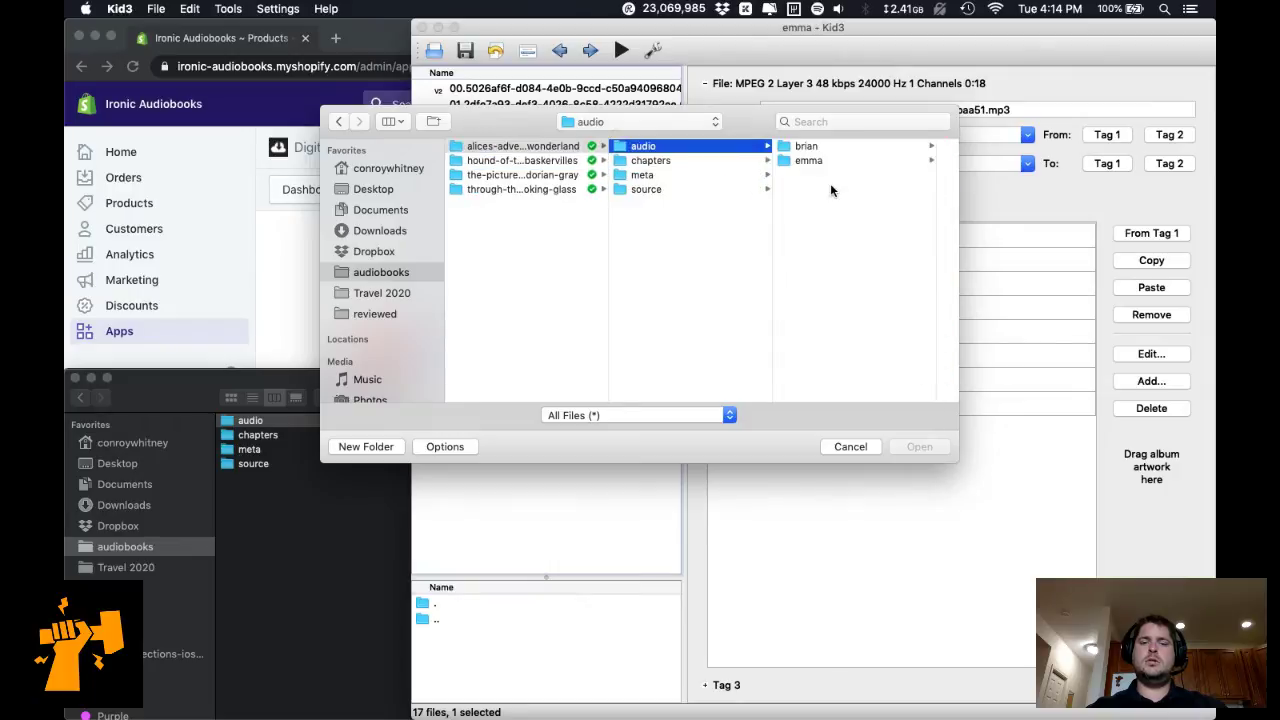
pyautogui.press('Right')
pyautogui.press('Right')
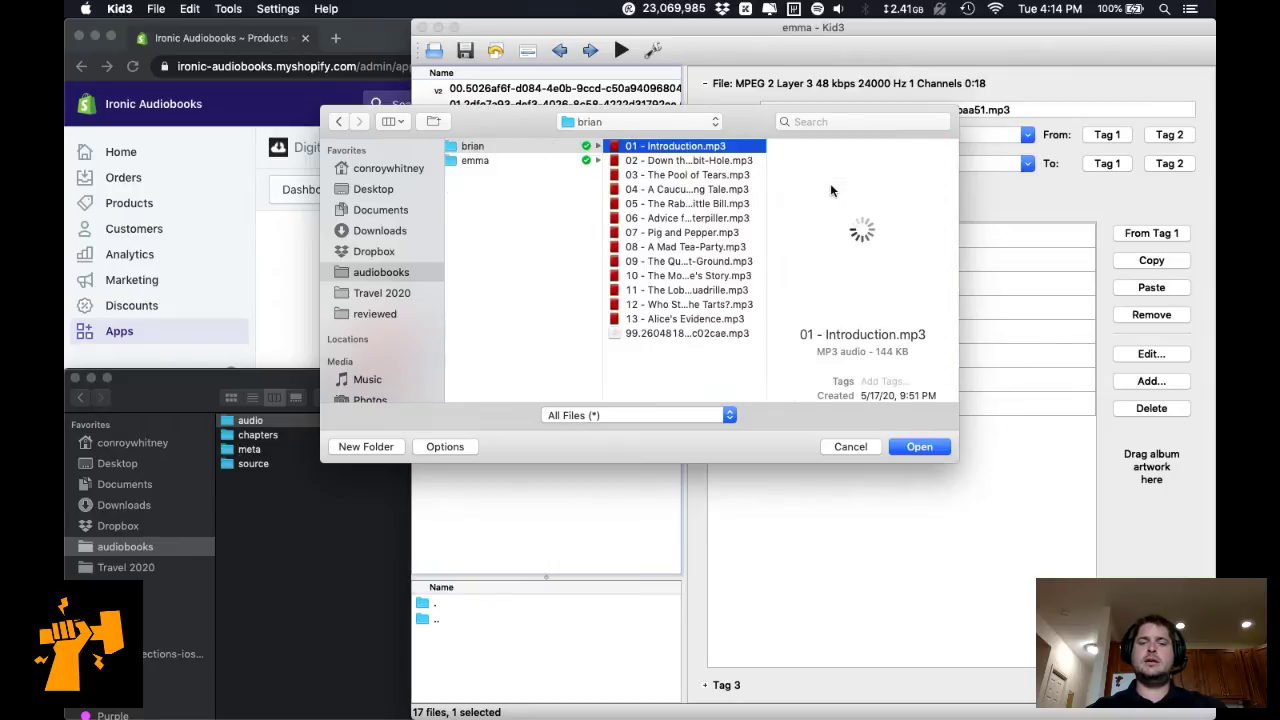
pyautogui.press('super+a')
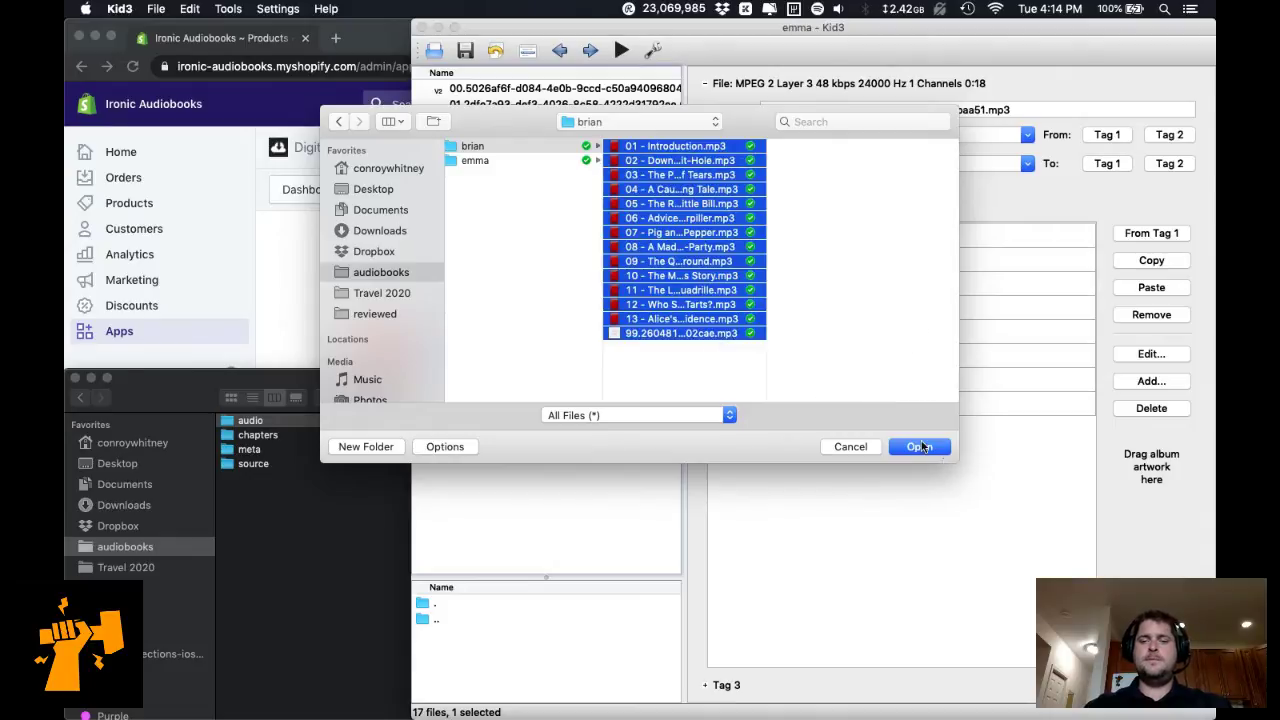
pyautogui.click(919, 446)
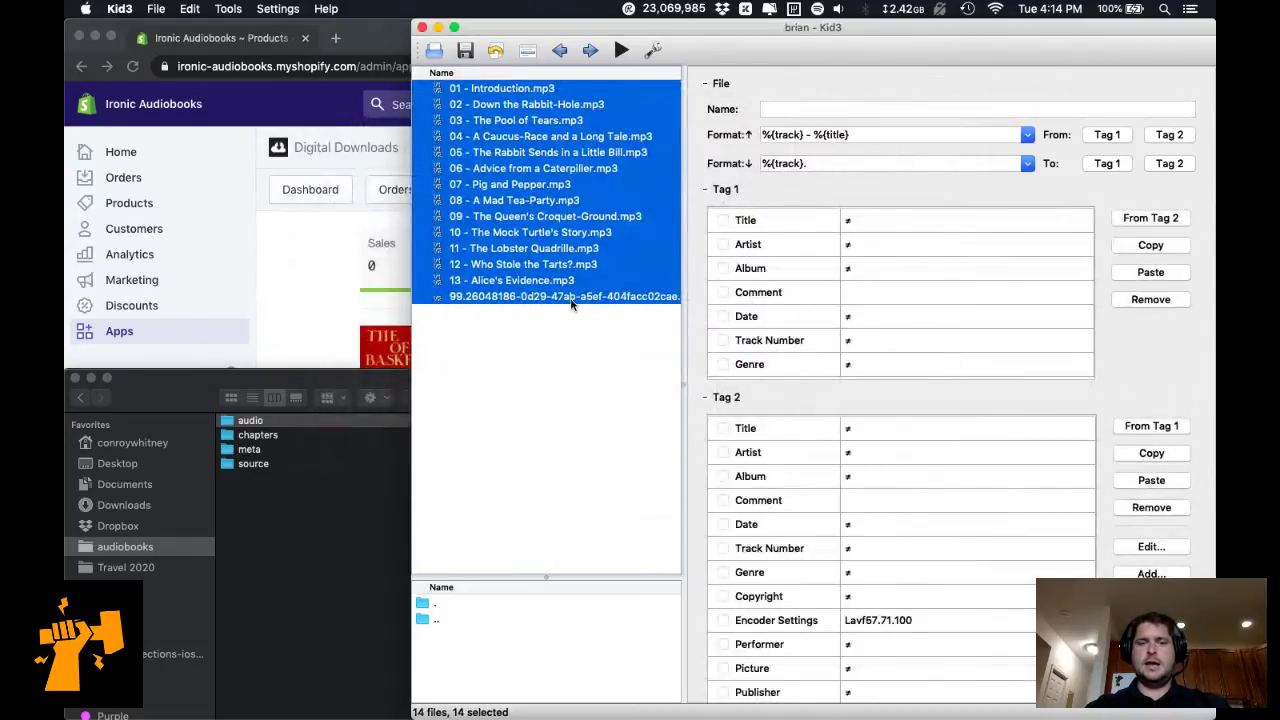
# Compare the chapter files' shared tags with the untagged 99 file, then view 06 - Advice from a Caterpiller.mp3.
pyautogui.keyDown('super'); pyautogui.click(565, 294); pyautogui.keyUp('super')
pyautogui.scroll(-1, 940, 508)
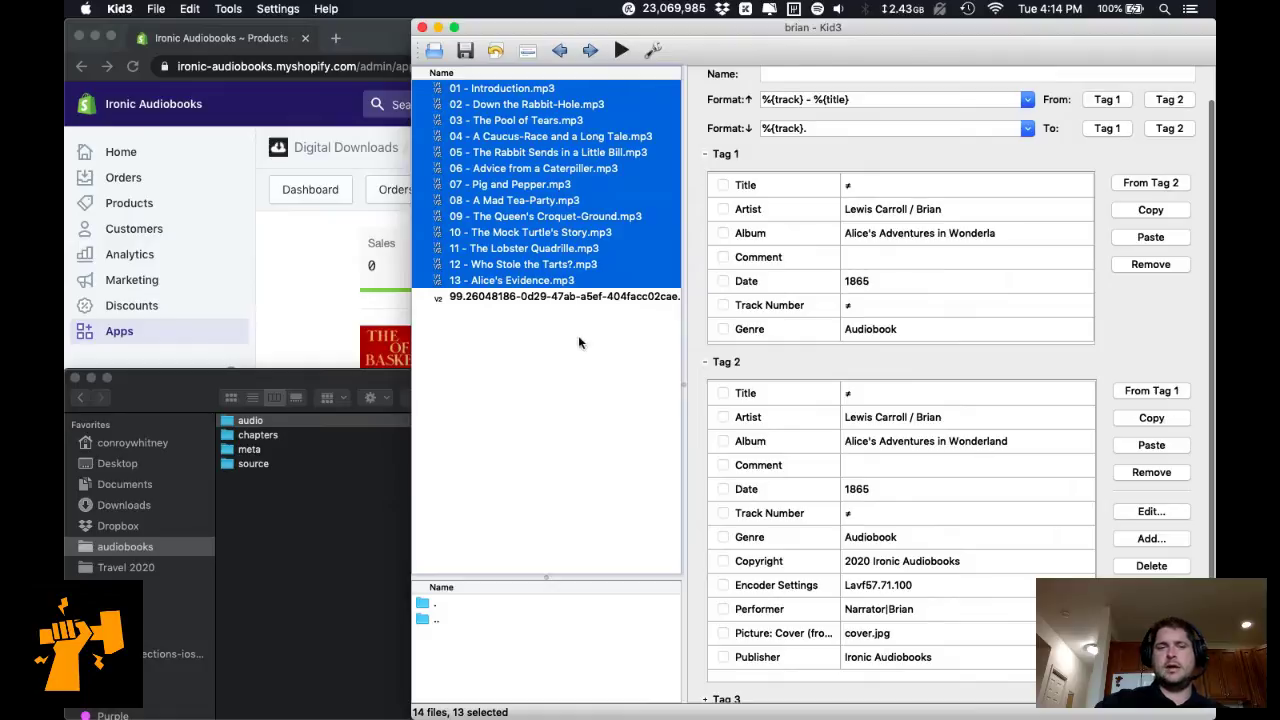
pyautogui.click(556, 297)
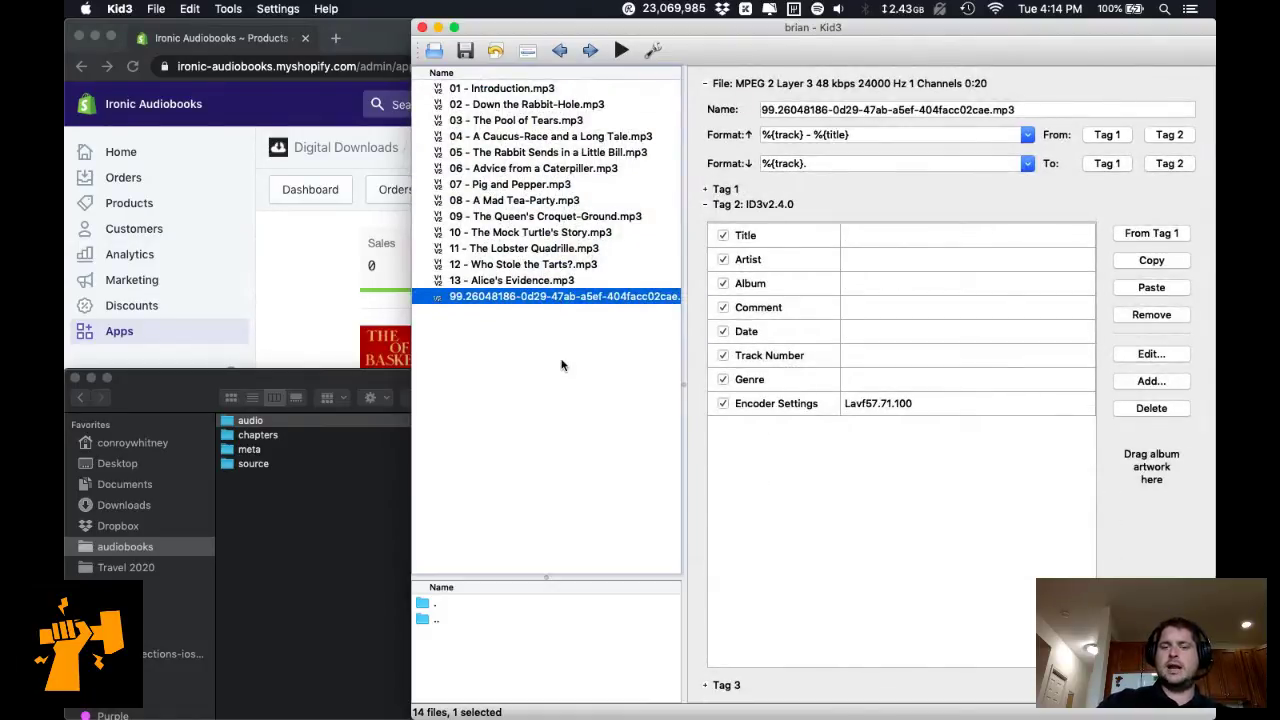
pyautogui.click(705, 190)
pyautogui.click(548, 296)
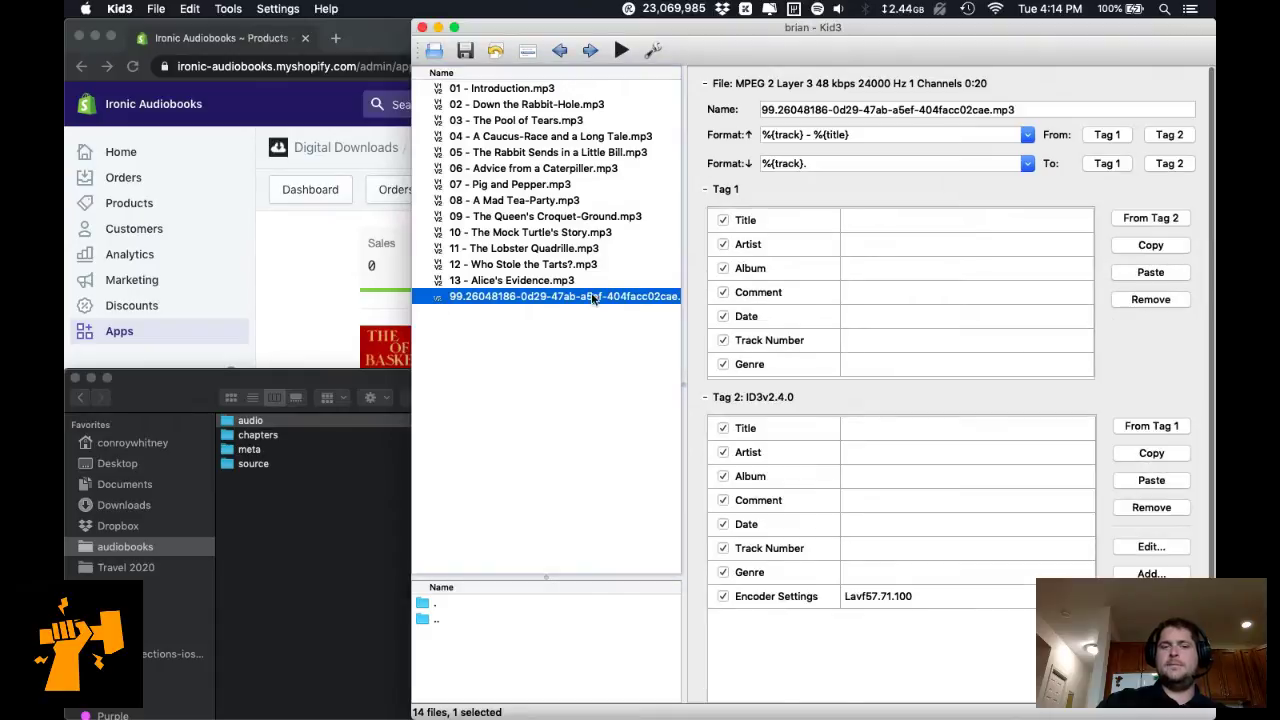
pyautogui.press('super+a')
pyautogui.click(556, 170)
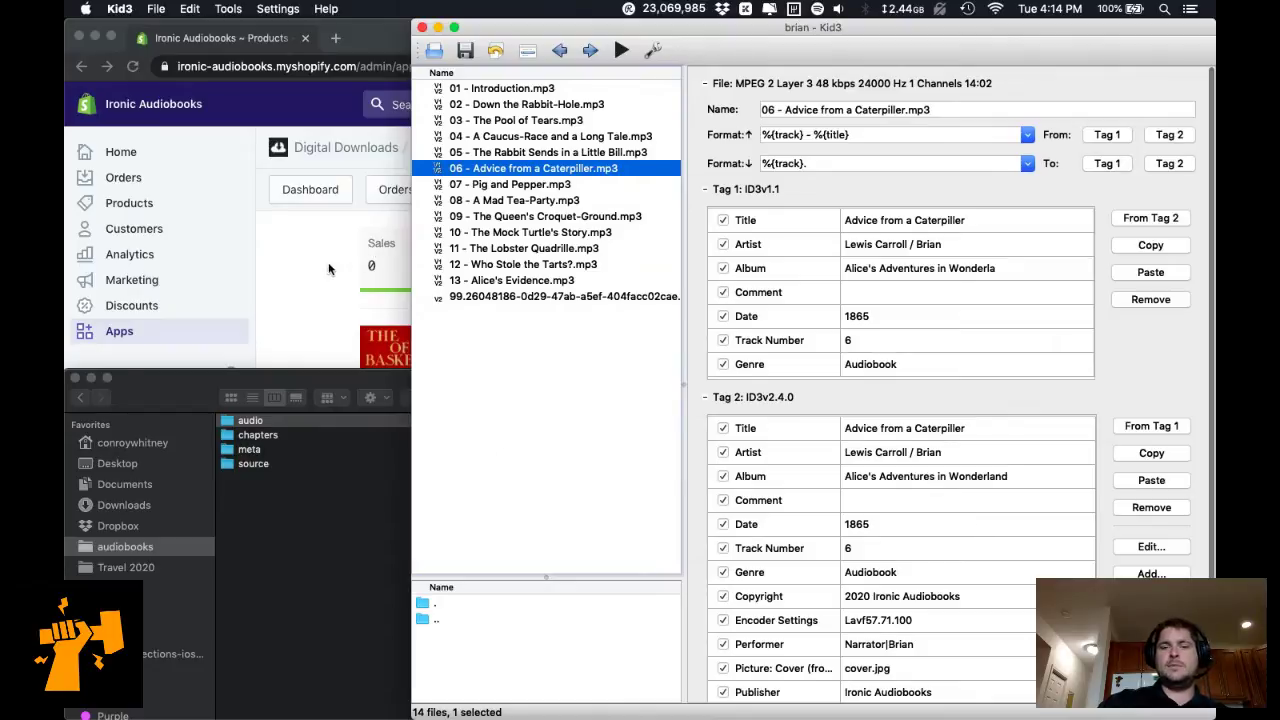
# Show hound-of-the-baskervilles' audio folder in Finder.
pyautogui.click(333, 508)
pyautogui.hscroll(-3, 335, 513)
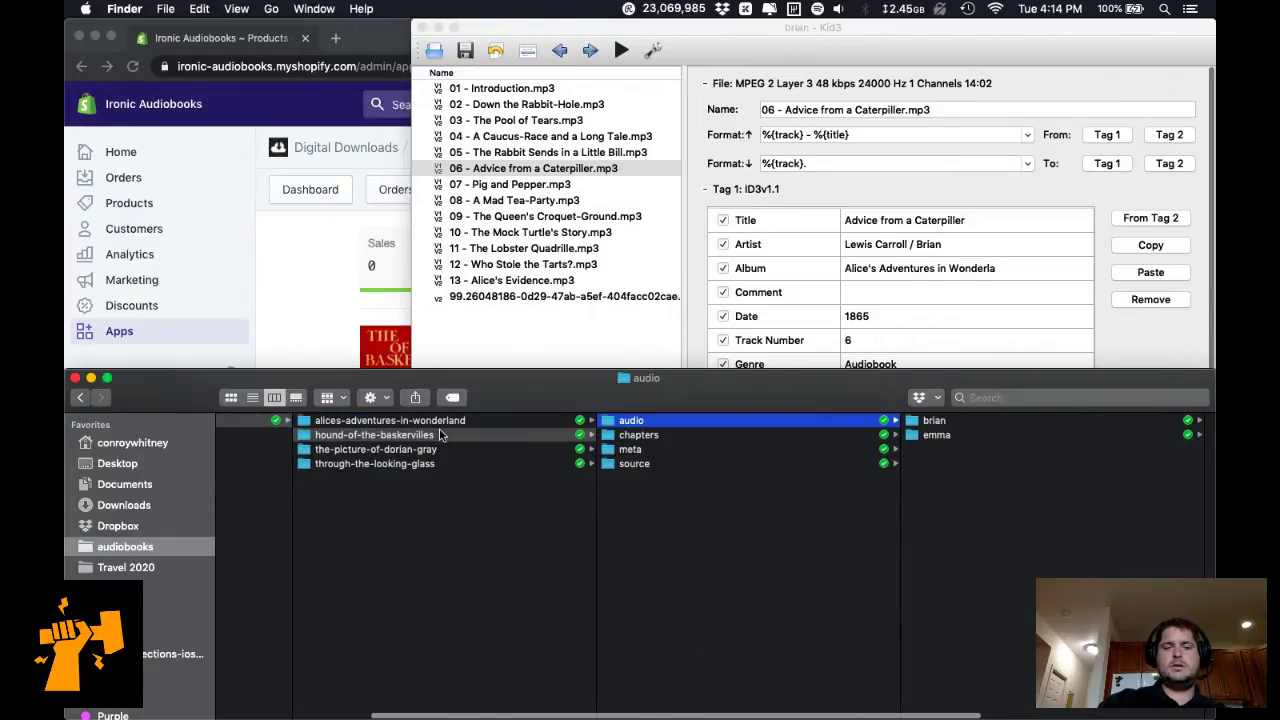
pyautogui.click(440, 435)
pyautogui.click(716, 422)
# Compress all 17 mp3 files in the brian folder into an Archive.zip.
pyautogui.click(984, 422)
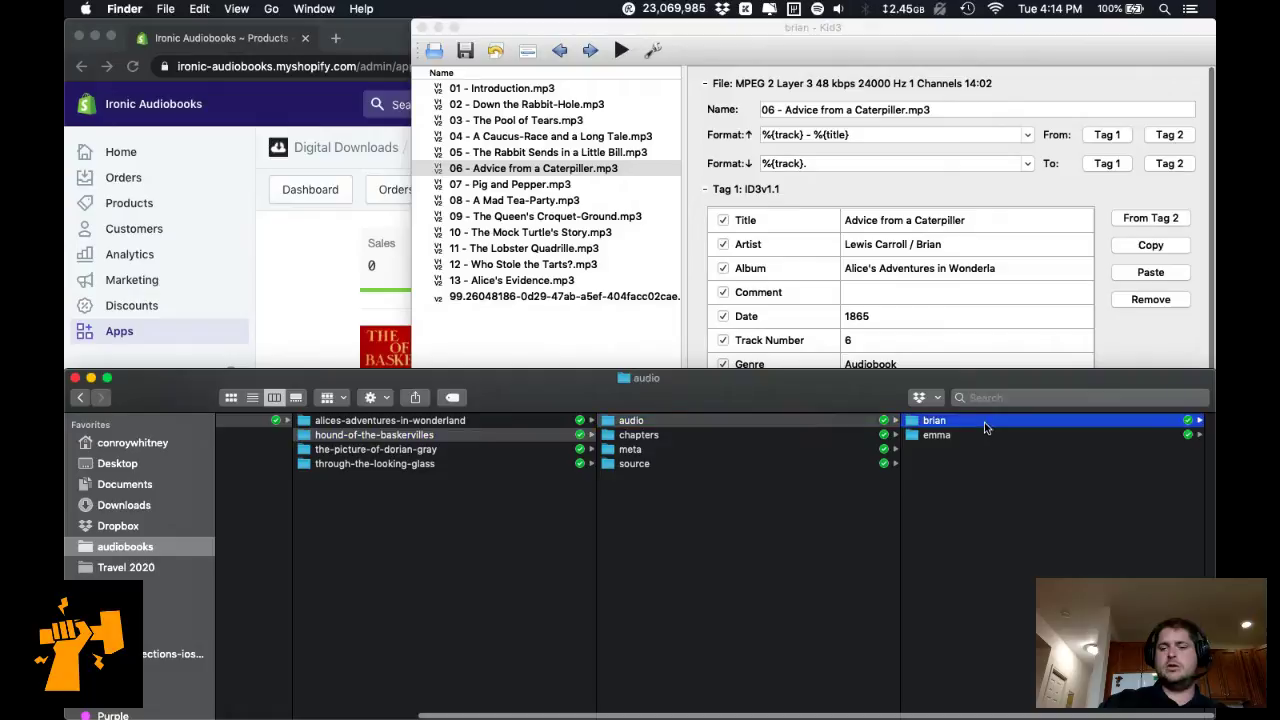
pyautogui.rightClick(984, 422)
pyautogui.click(557, 505)
pyautogui.click(673, 421)
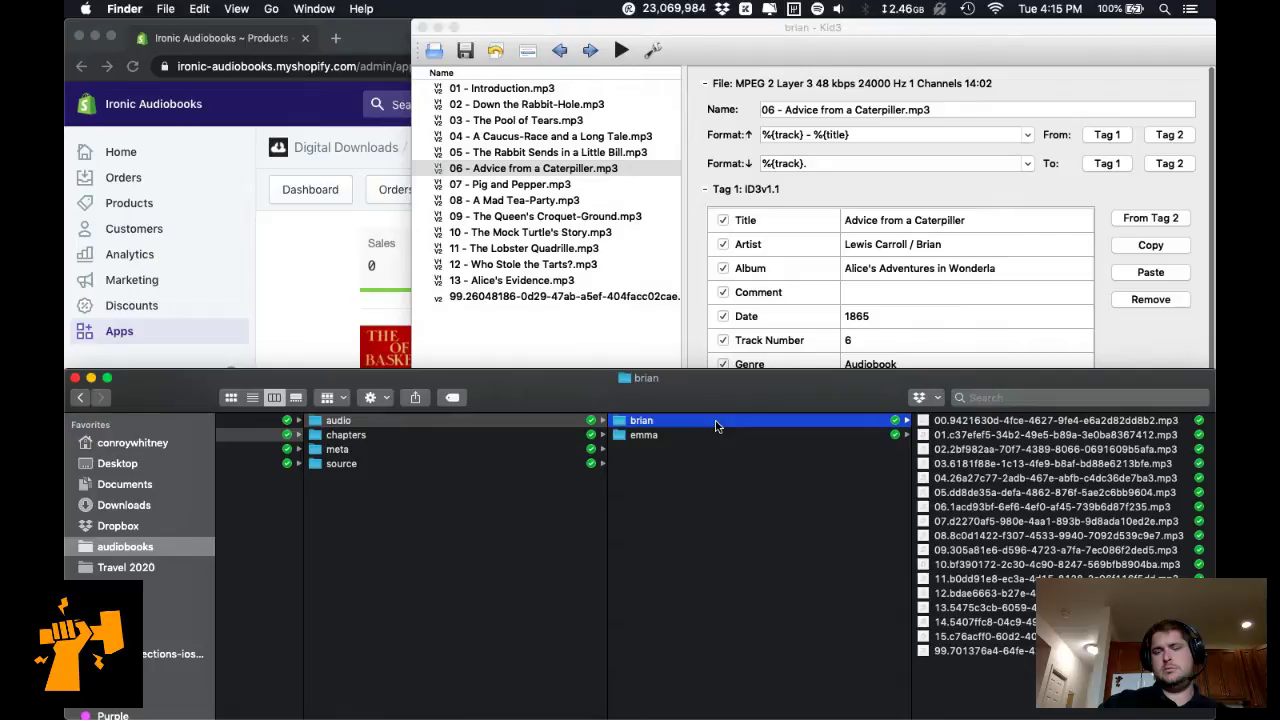
pyautogui.click(977, 453)
pyautogui.press('super+a')
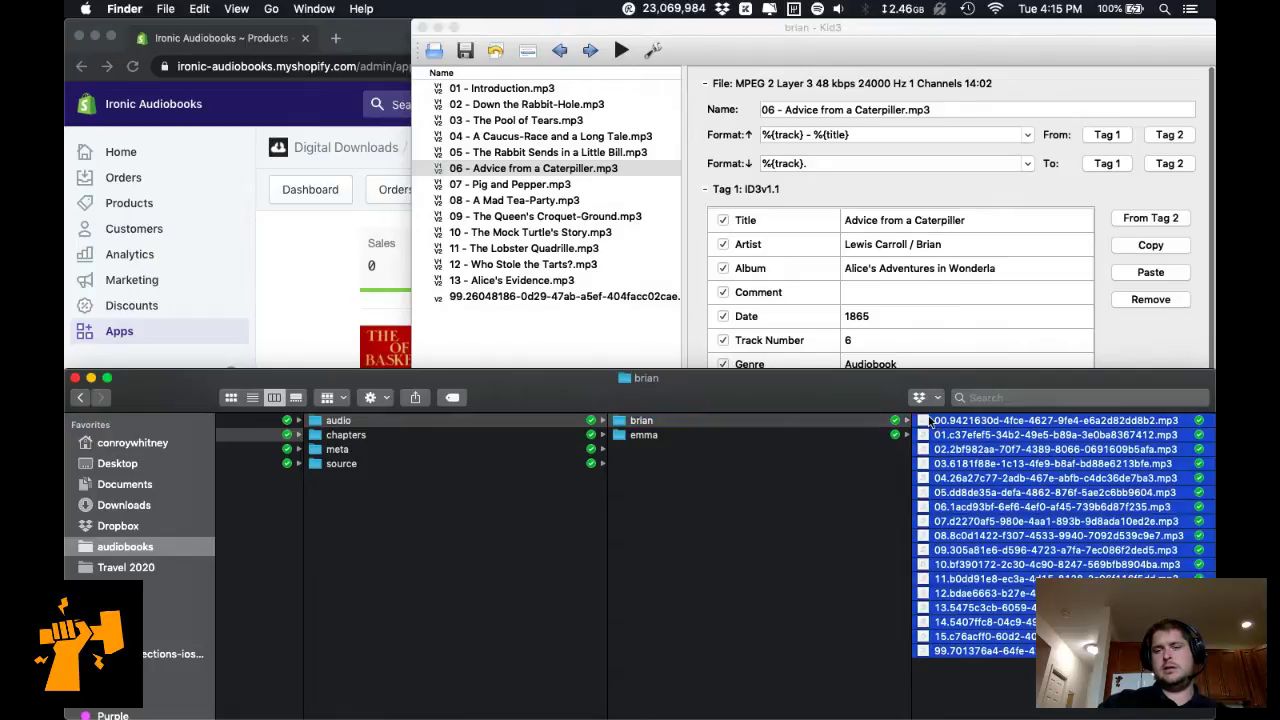
pyautogui.rightClick(977, 453)
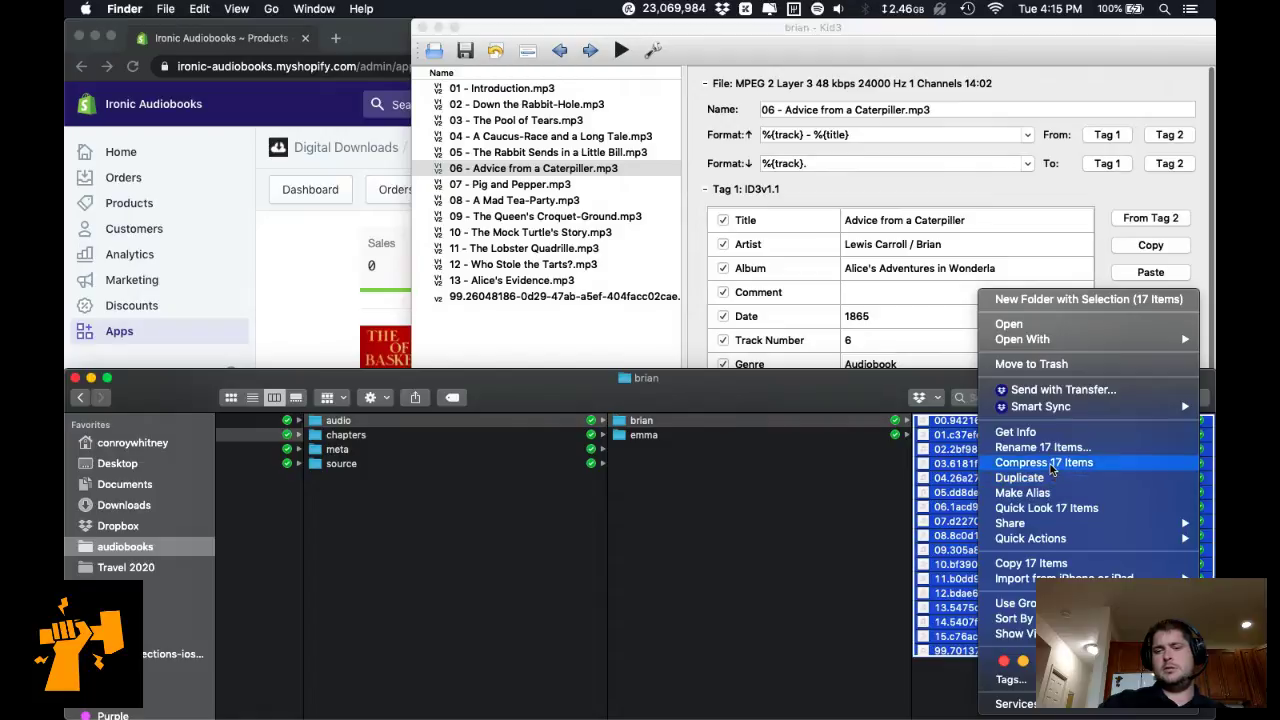
pyautogui.click(1051, 464)
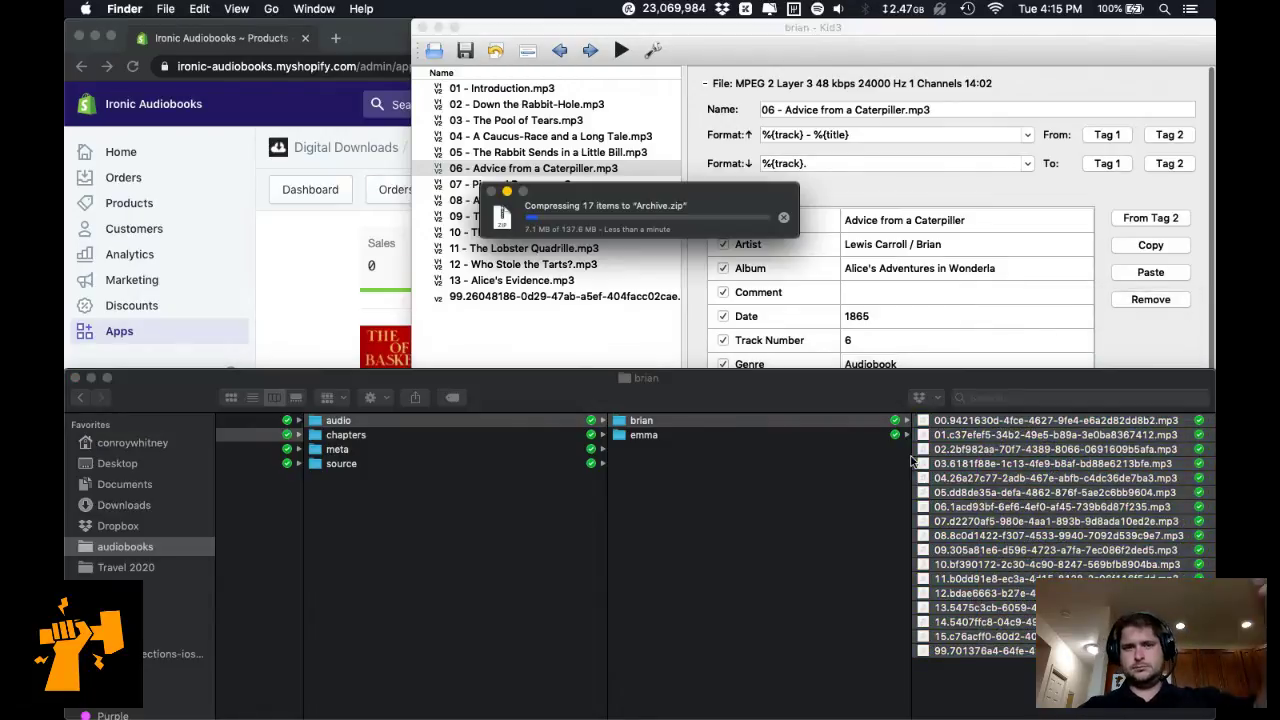
# Compress emma's 17 mp3 files into their own 104.5 MB Archive.zip.
pyautogui.click(725, 434)
pyautogui.click(725, 434)
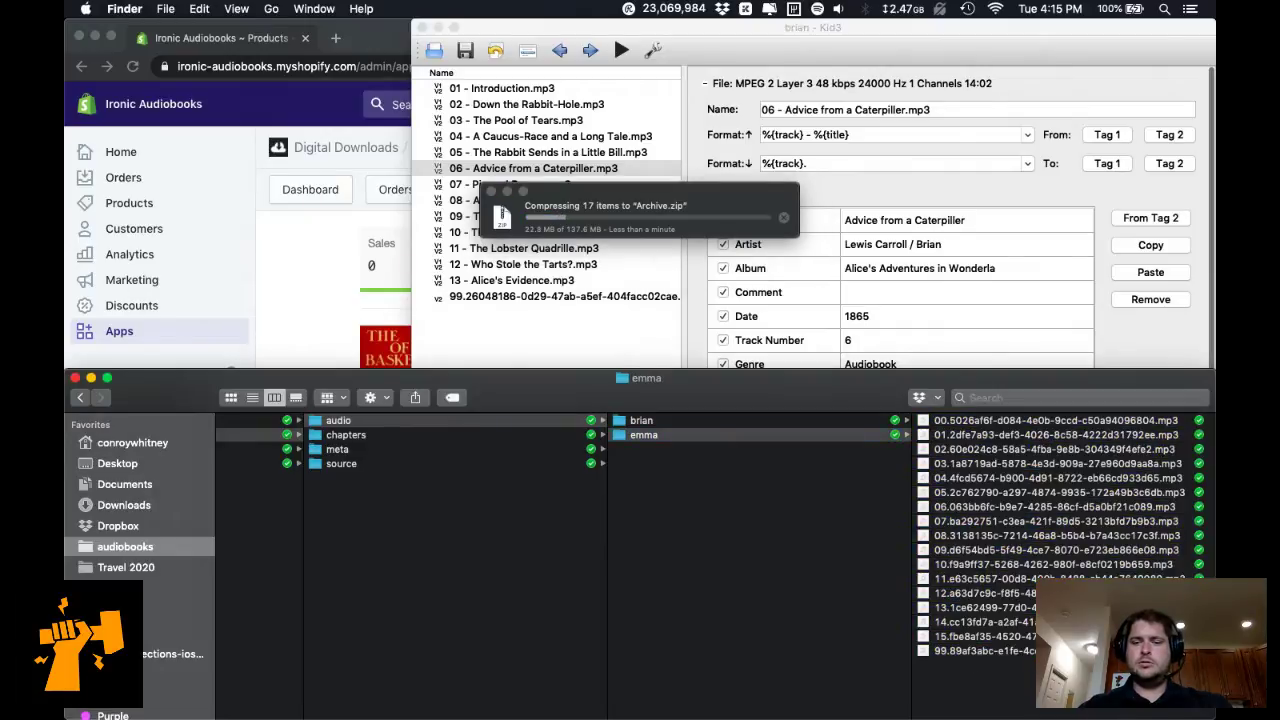
pyautogui.moveTo(970, 670); pyautogui.dragTo(968, 391)
pyautogui.rightClick(981, 483)
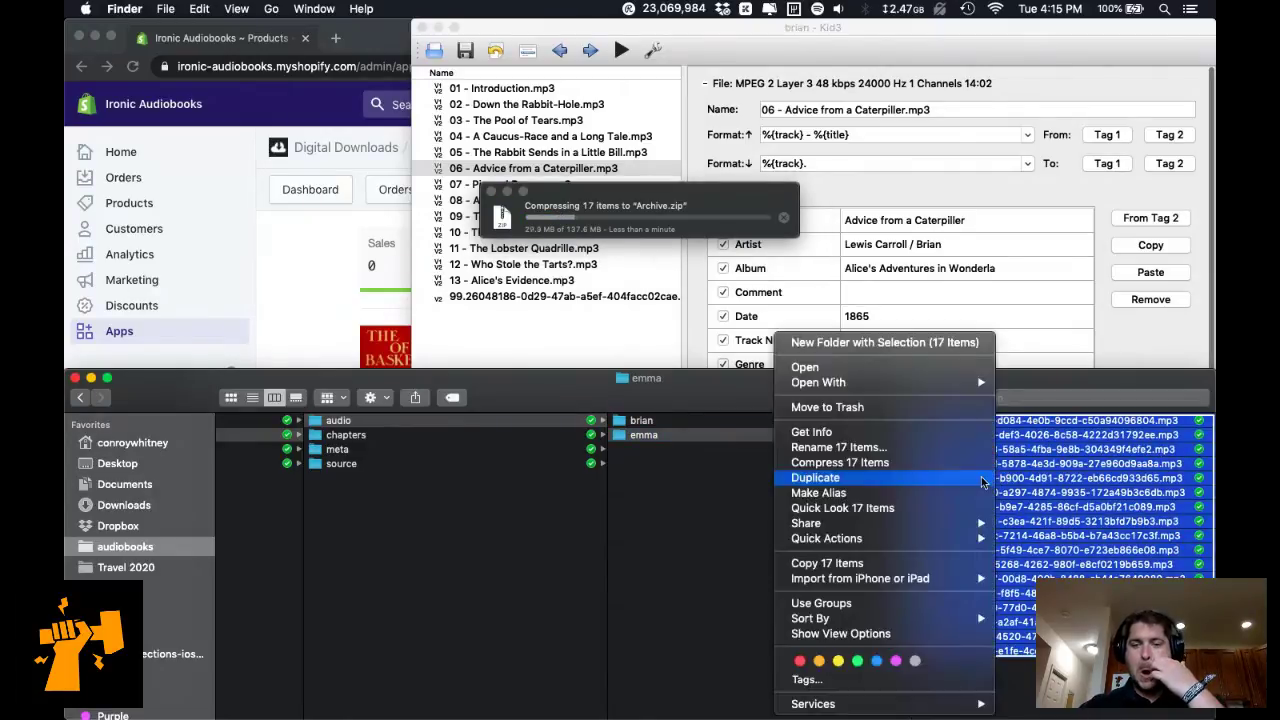
pyautogui.click(885, 342)
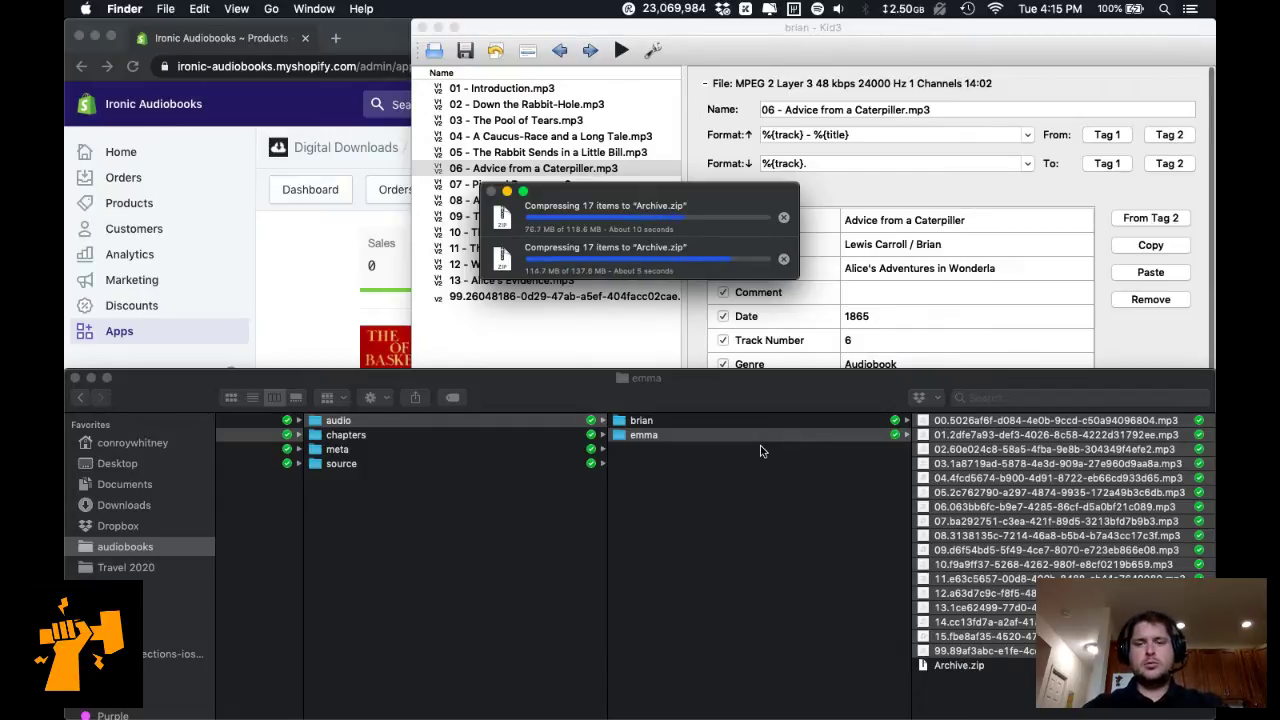
pyautogui.click(776, 426)
pyautogui.click(777, 425)
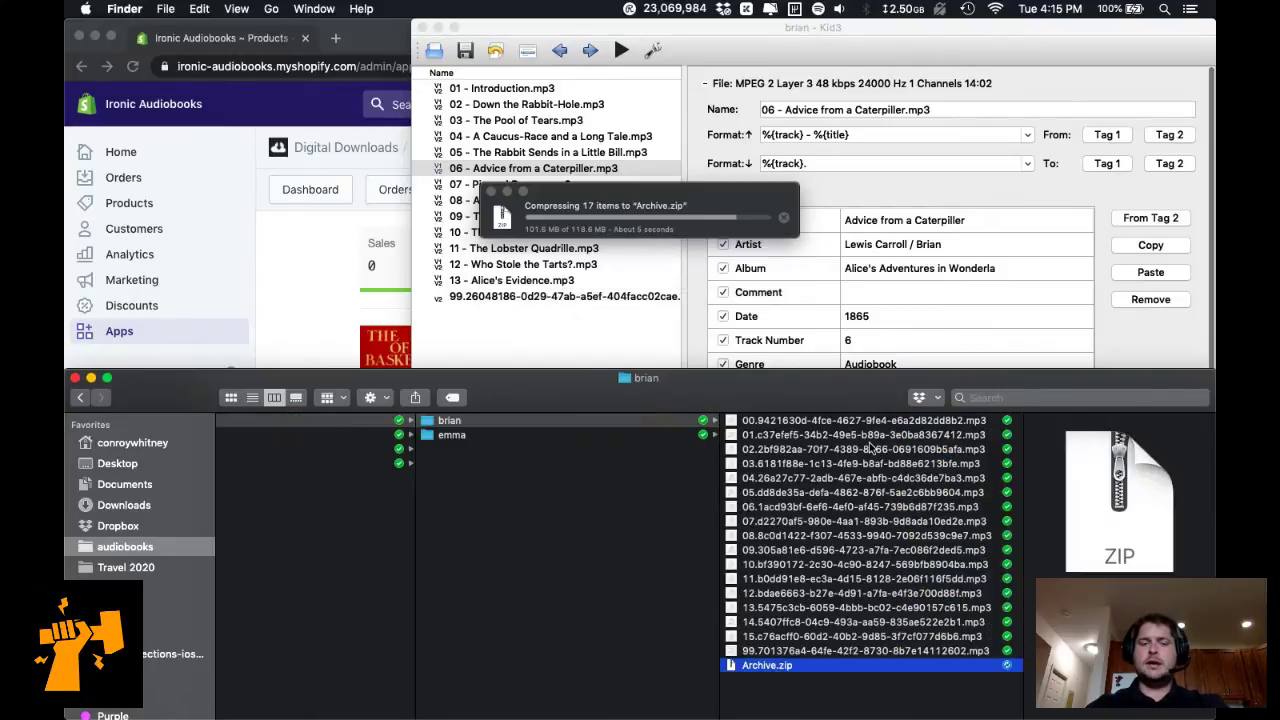
pyautogui.click(557, 420)
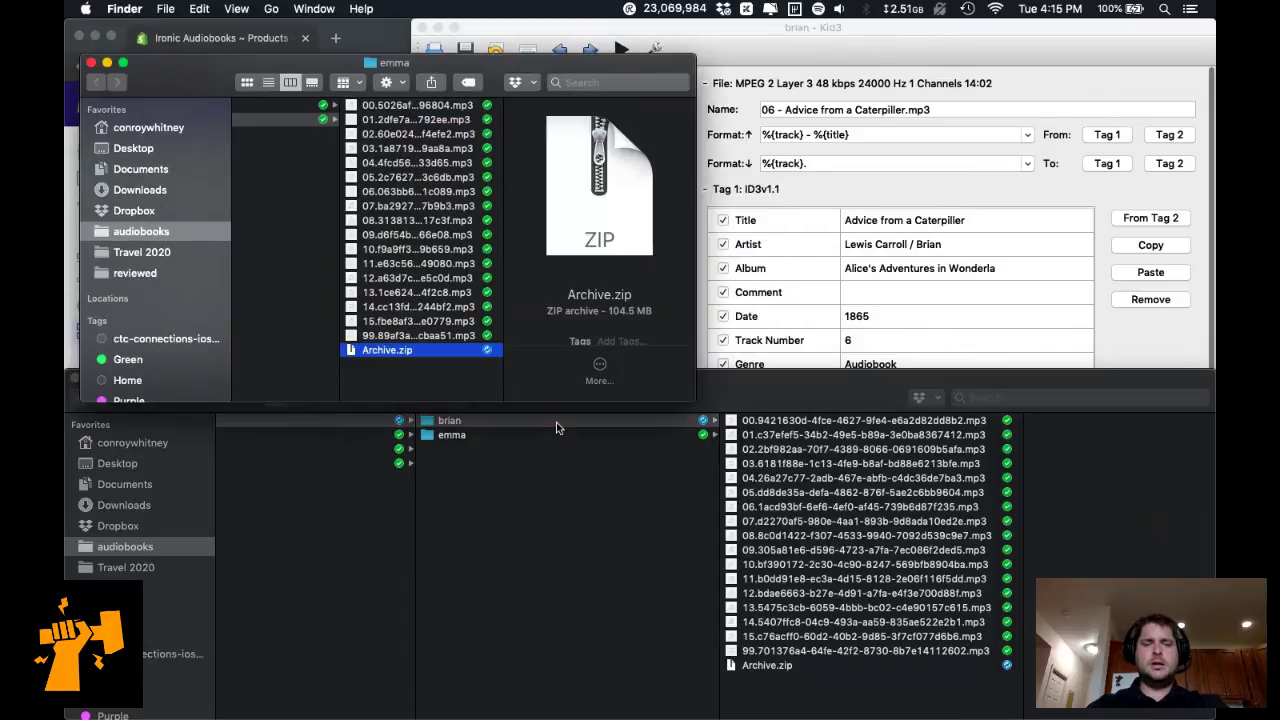
pyautogui.doubleClick(446, 352)
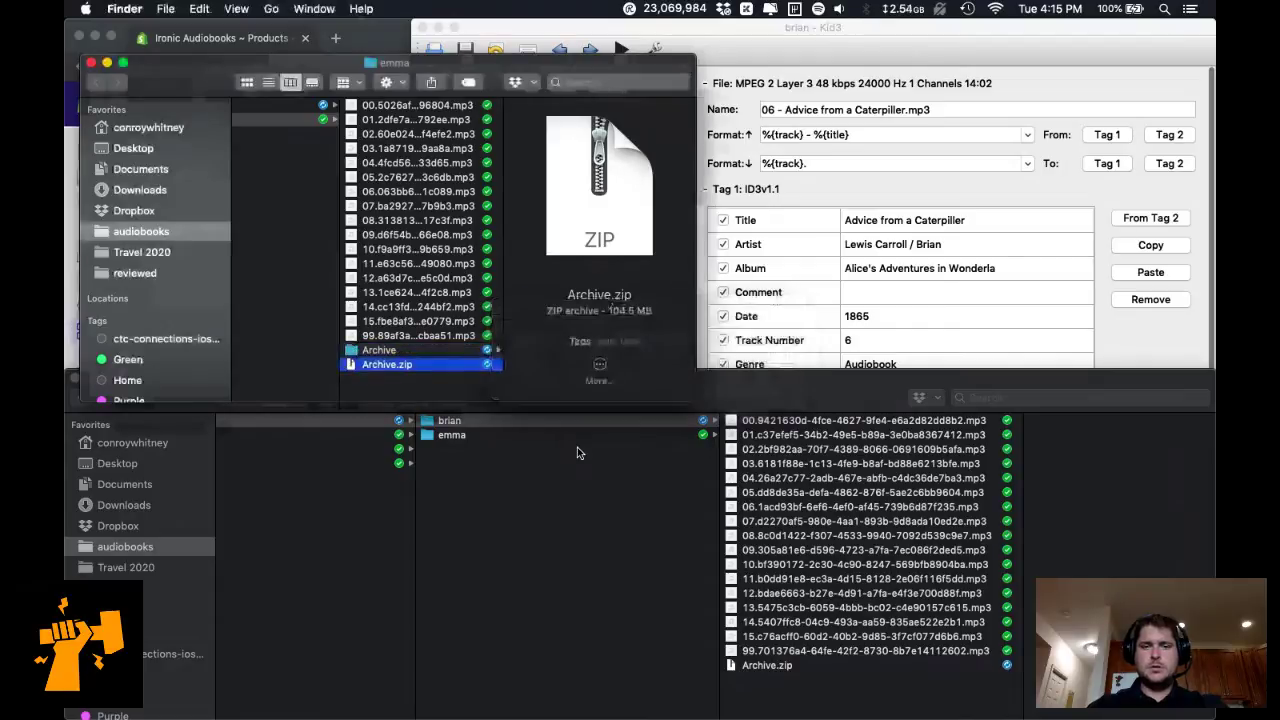
pyautogui.press('Up')
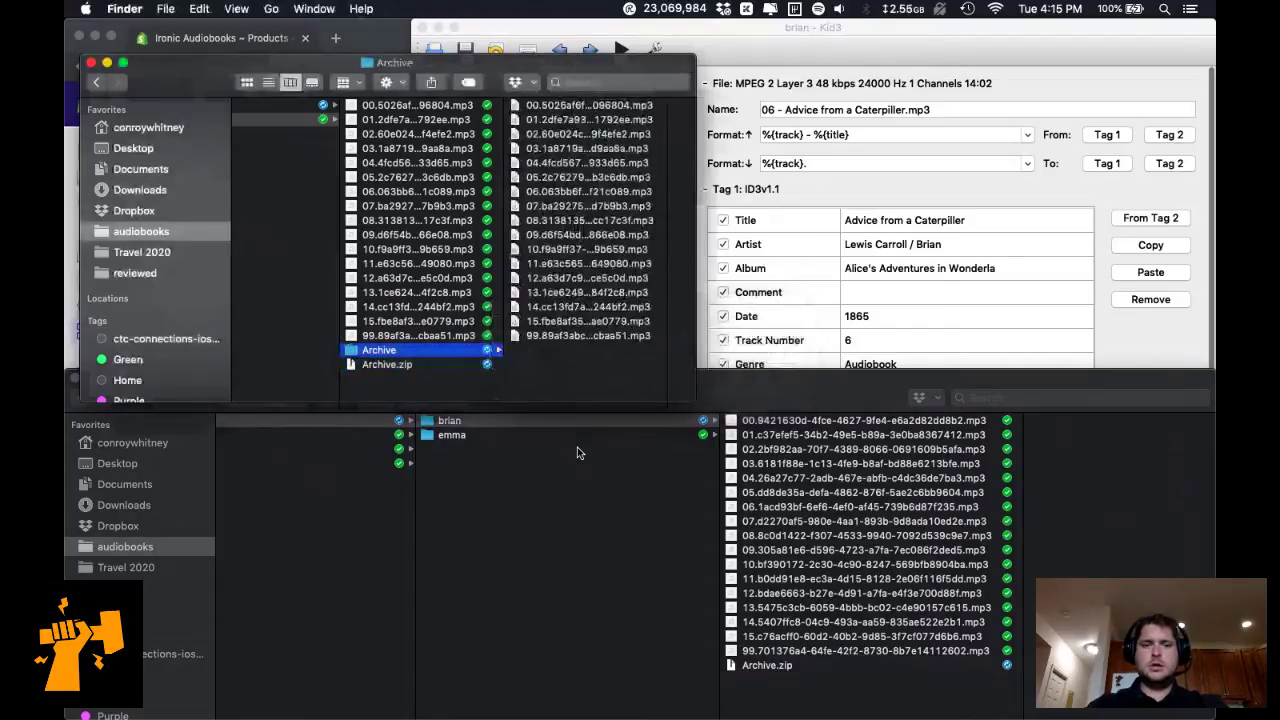
pyautogui.rightClick(465, 354)
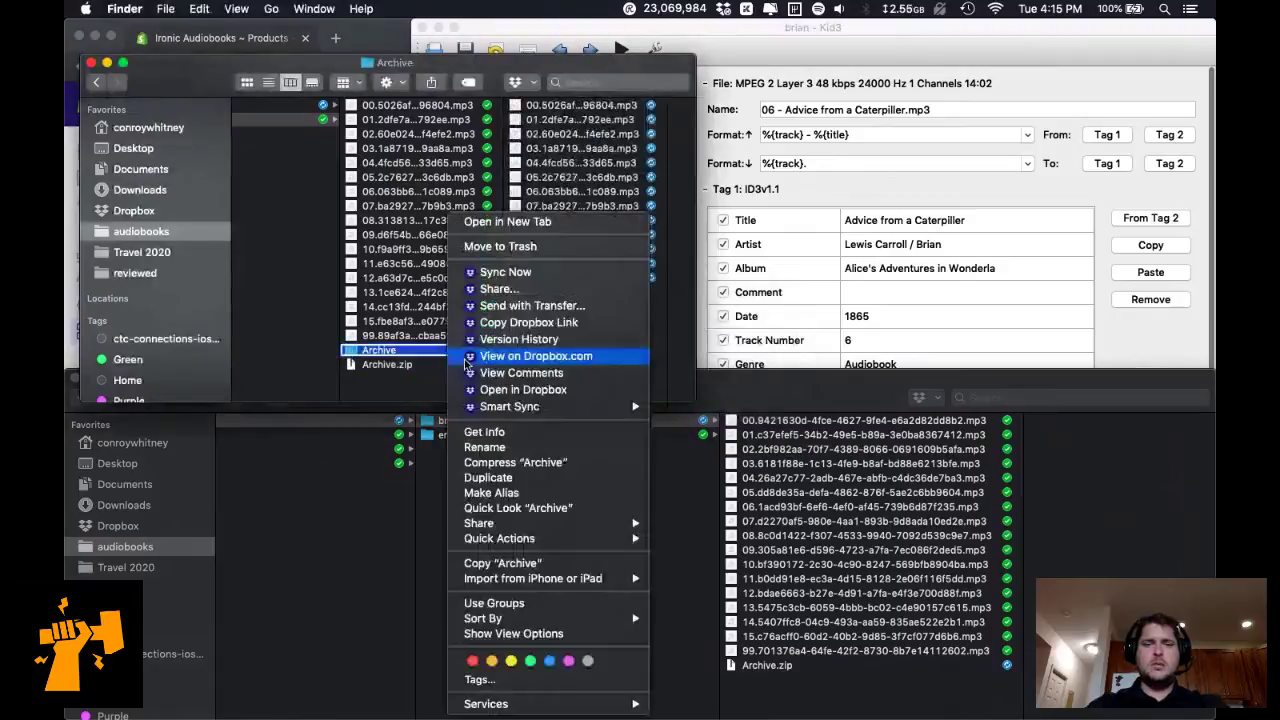
pyautogui.click(466, 356)
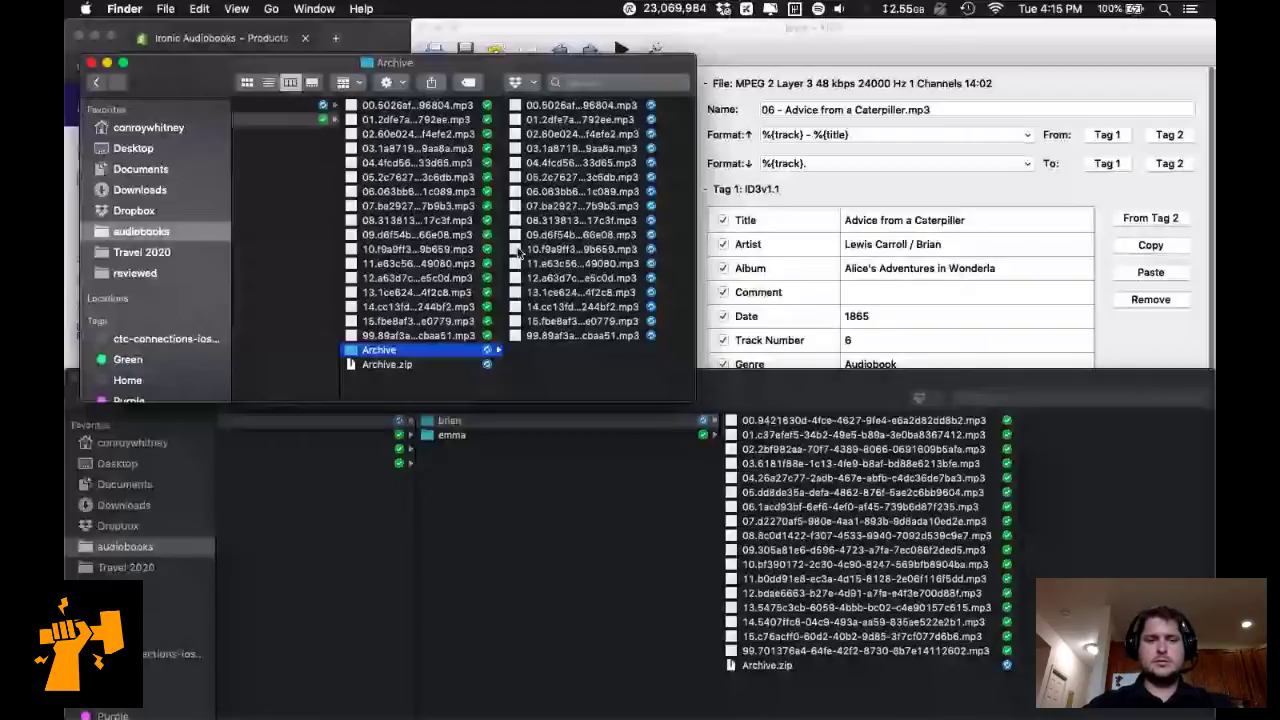
pyautogui.click(374, 350)
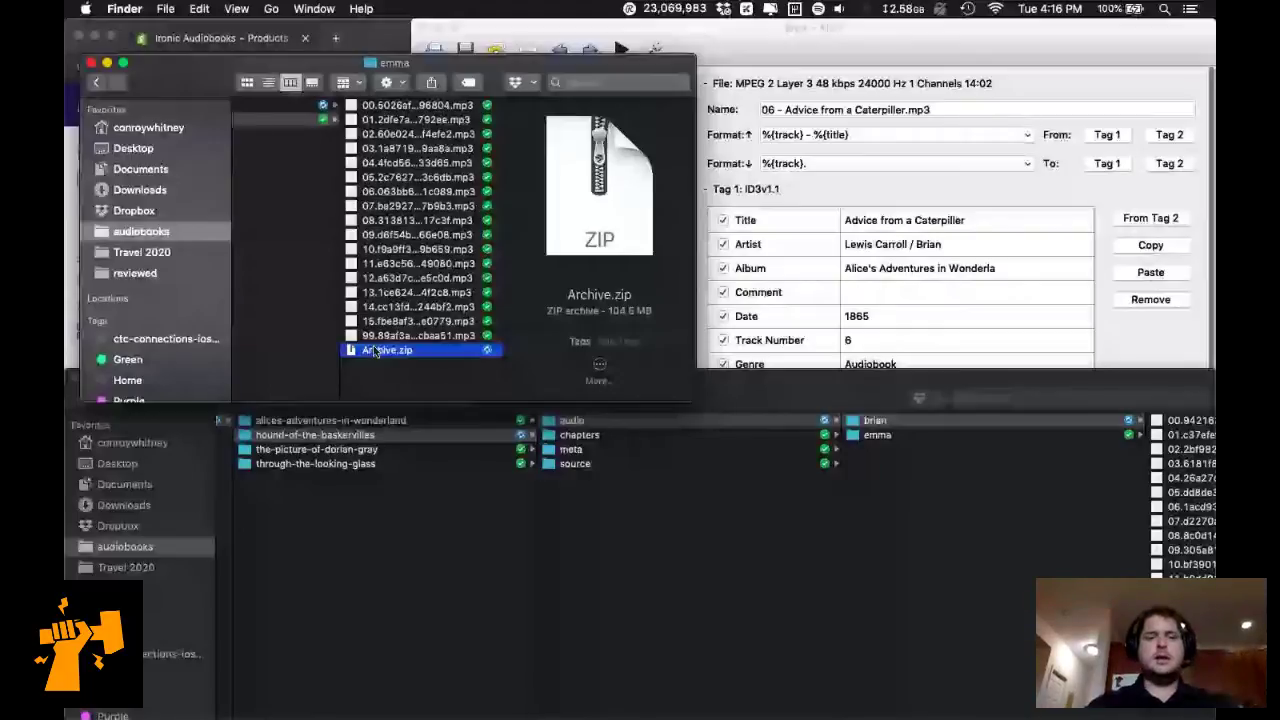
# Rename Archive.zip to the-hound-of-the-baskervilles_brian.zip and open Shopify's Products list.
pyautogui.press('Return')
pyautogui.press('super+v')
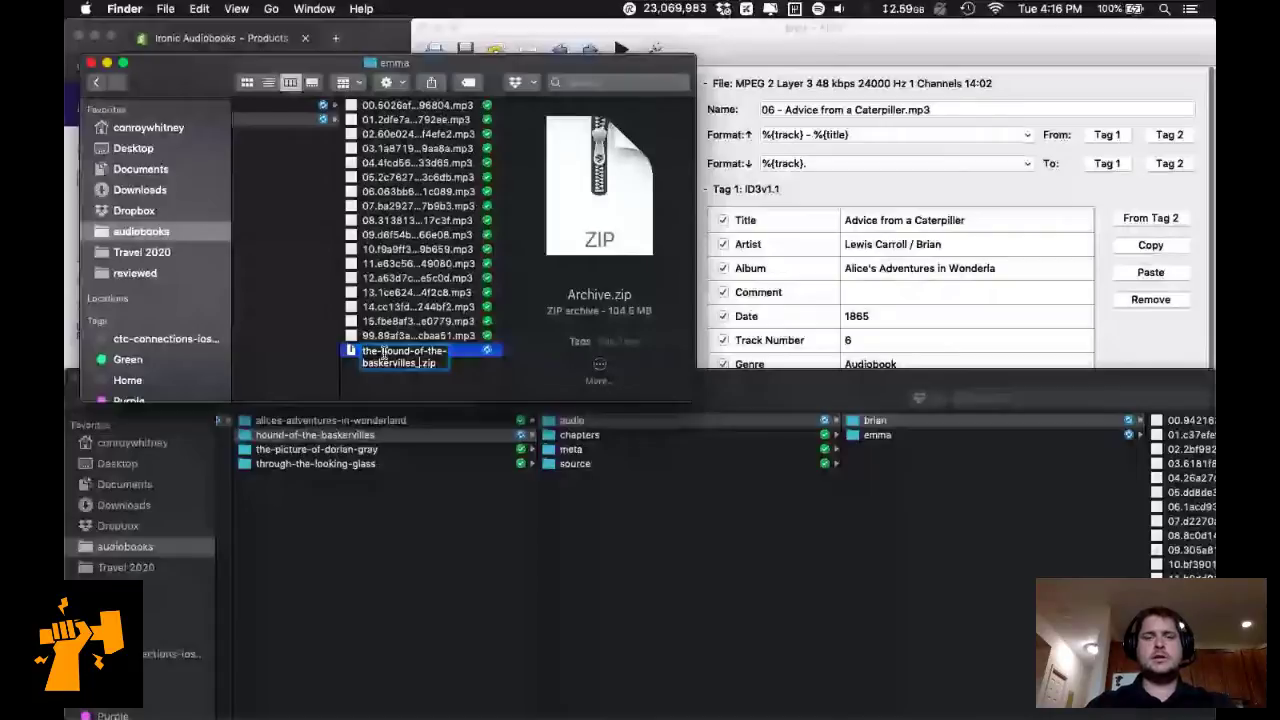
pyautogui.write('_')
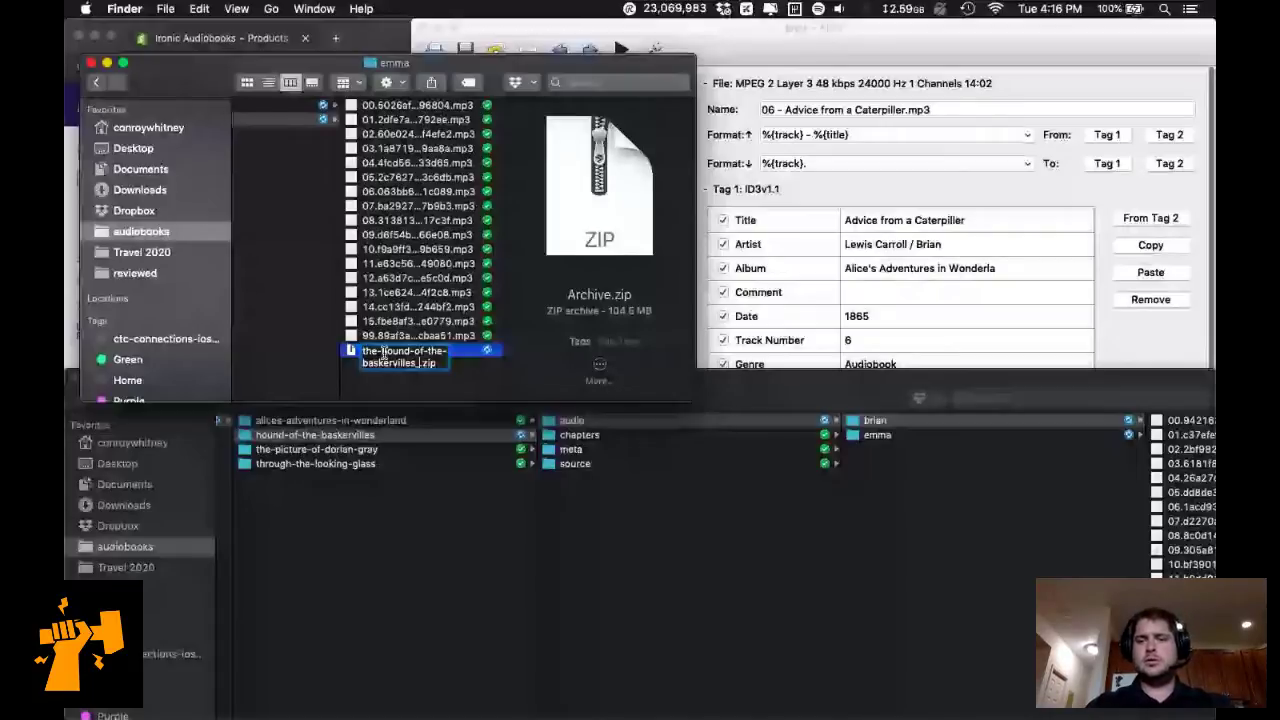
pyautogui.write('brian')
pyautogui.press('Return')
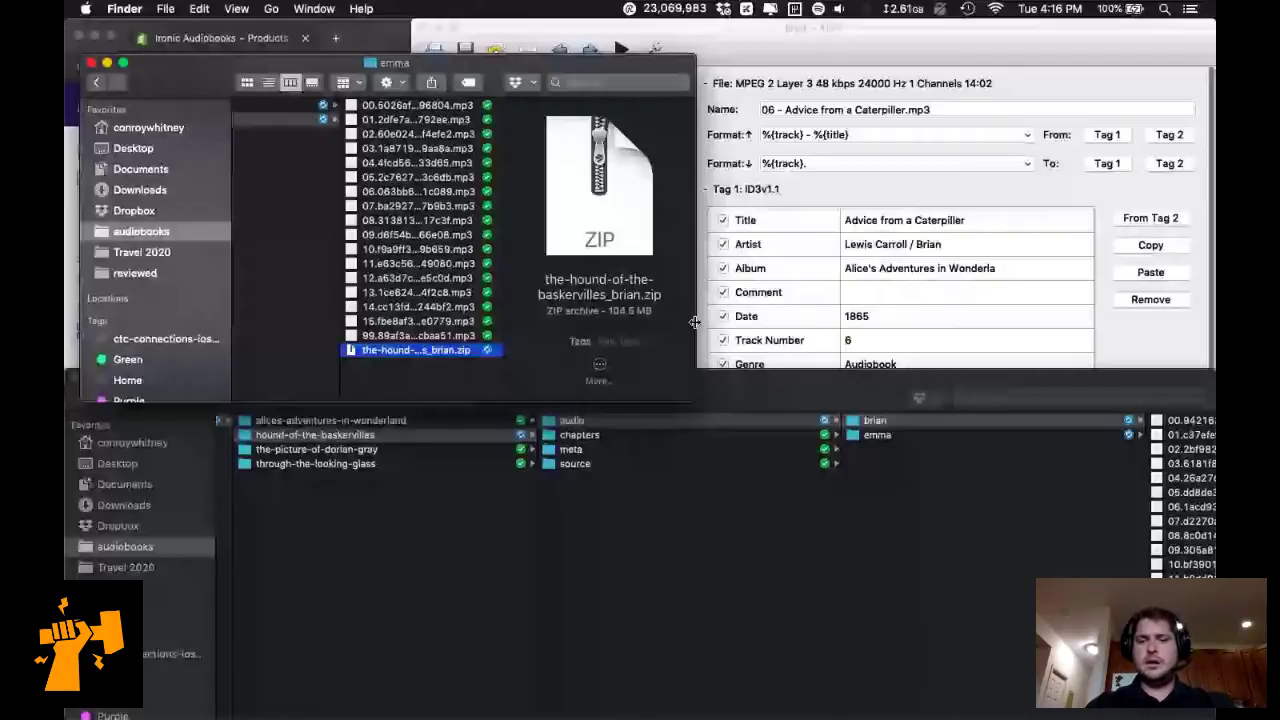
pyautogui.press('alt+super+Up')
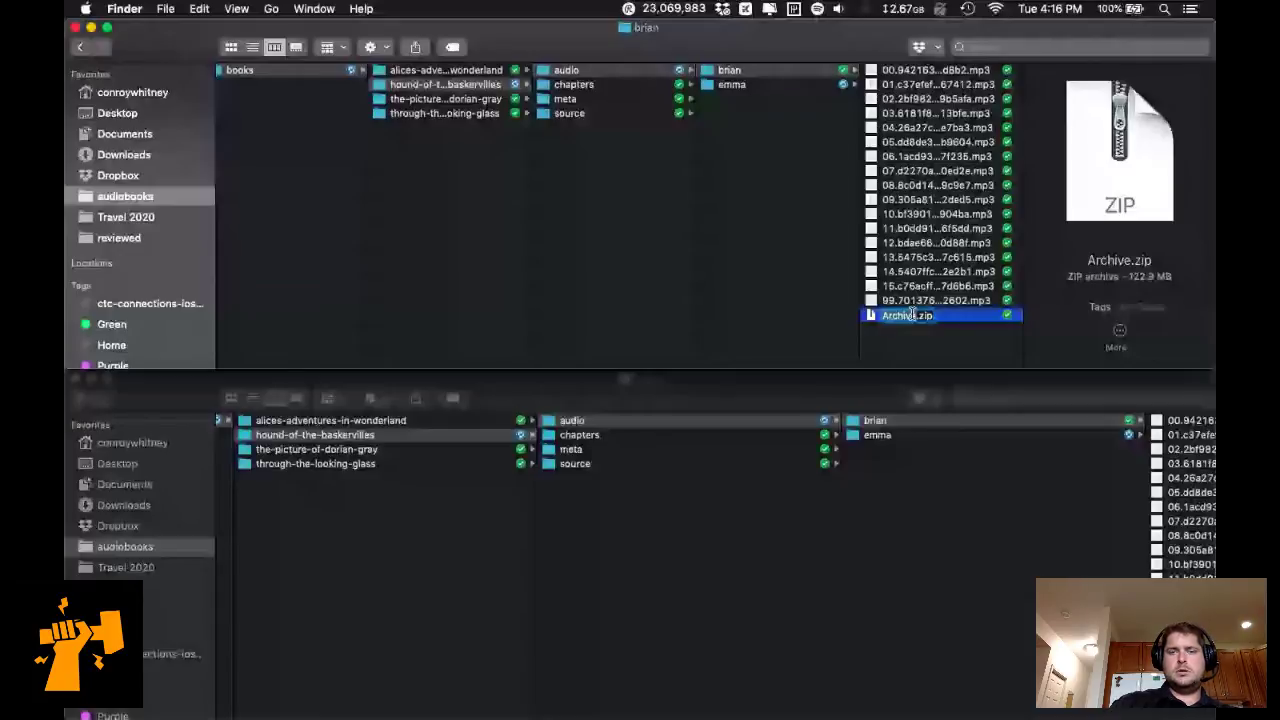
pyautogui.click(431, 366)
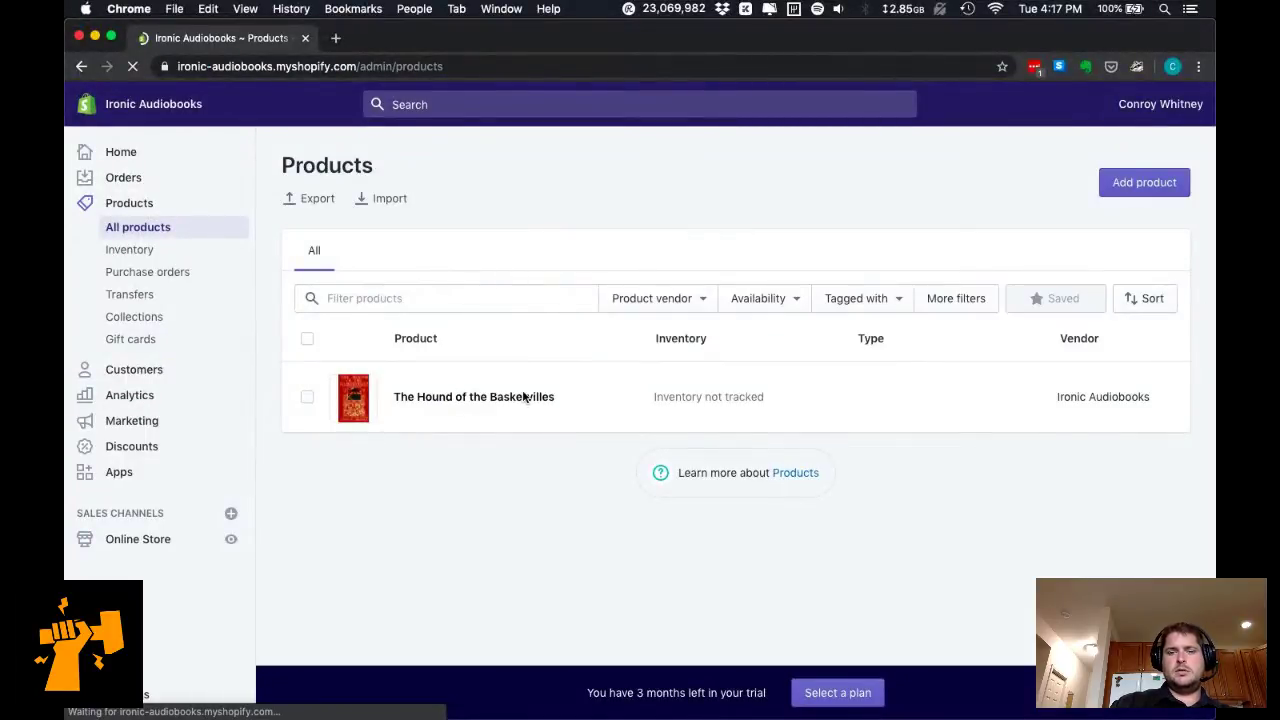
# Open The Hound of the Baskervilles and choose More actions > Add Digital Attachment.
pyautogui.click(515, 403)
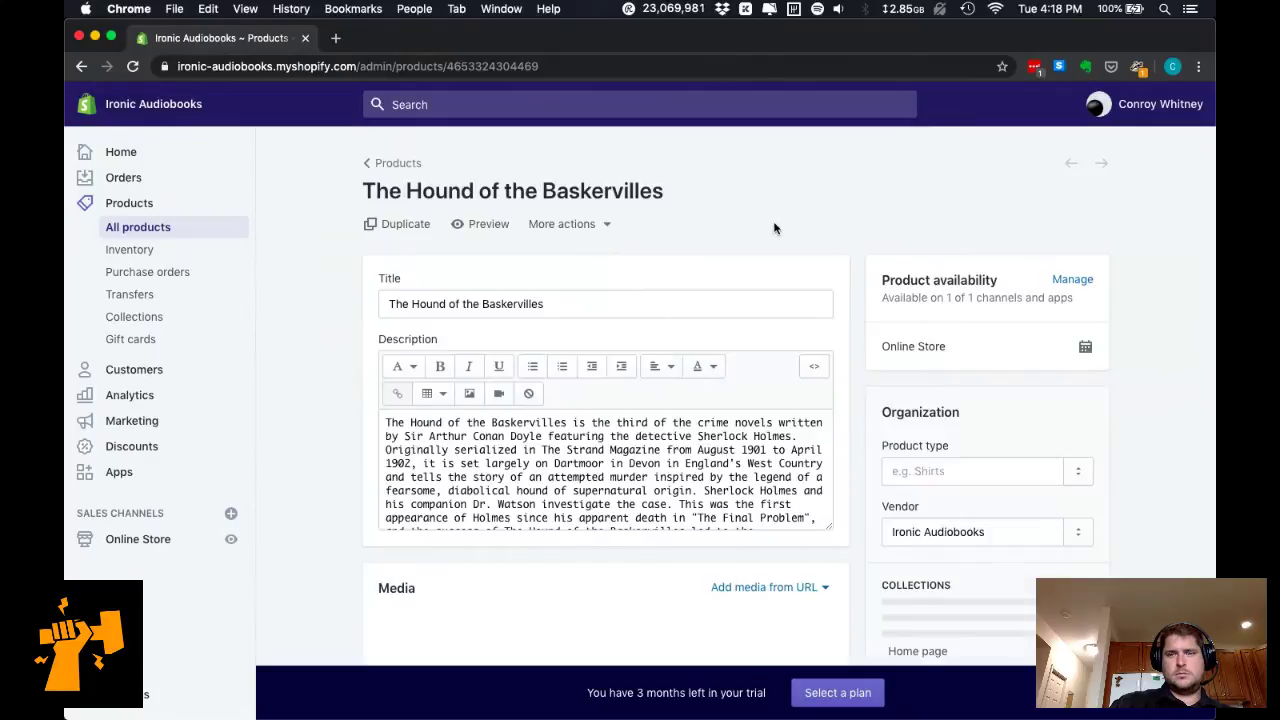
pyautogui.click(578, 225)
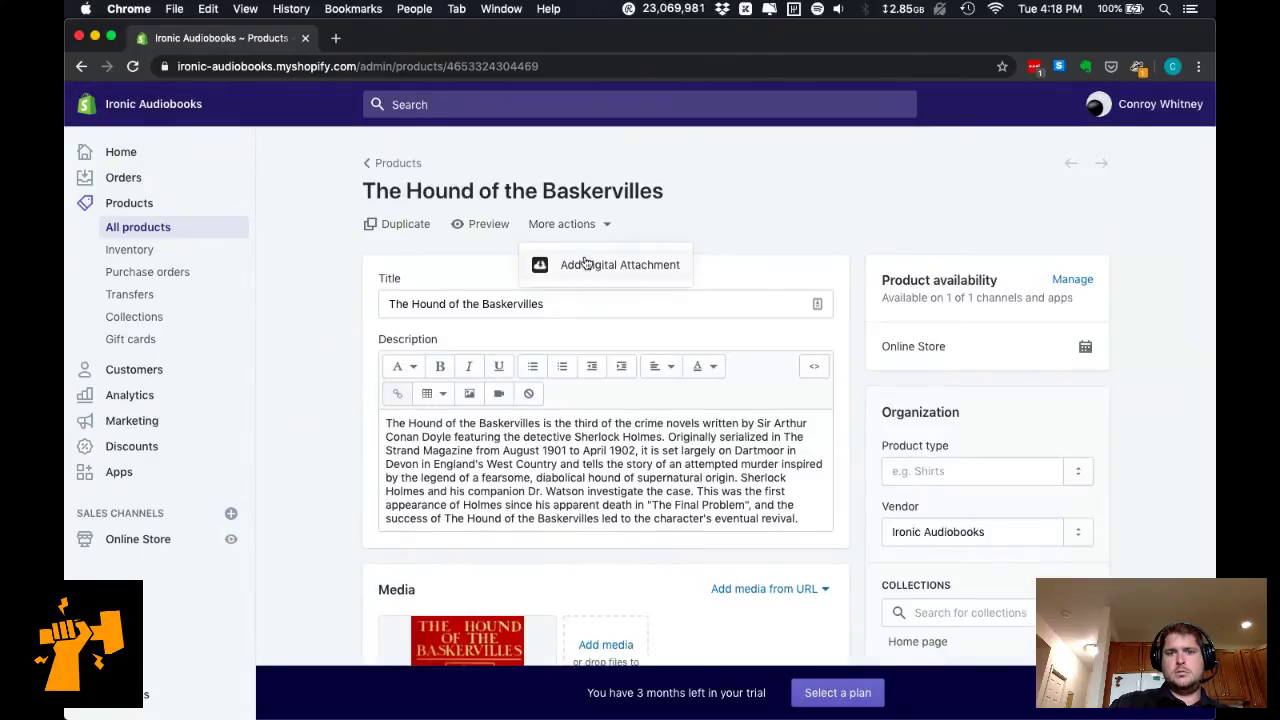
pyautogui.click(588, 264)
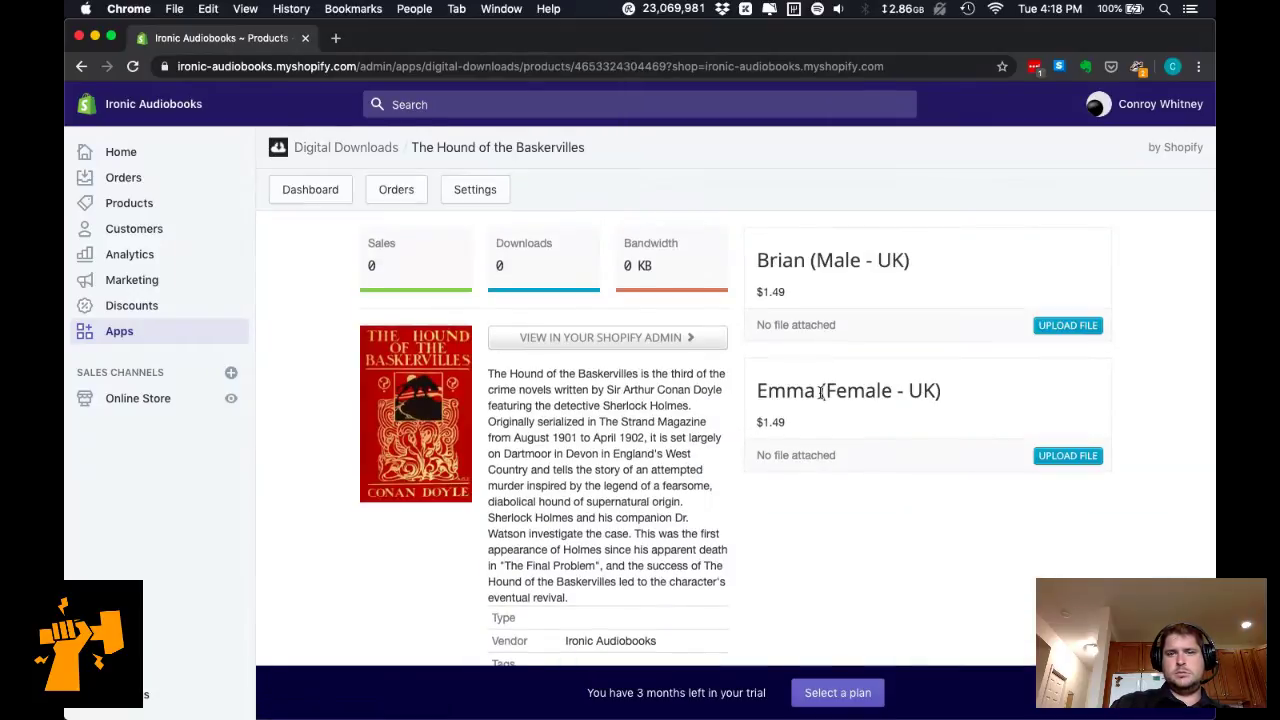
# Upload the brian zip to Brian (Male - UK) and the emma zip to Emma (Female - UK).
pyautogui.click(1068, 325)
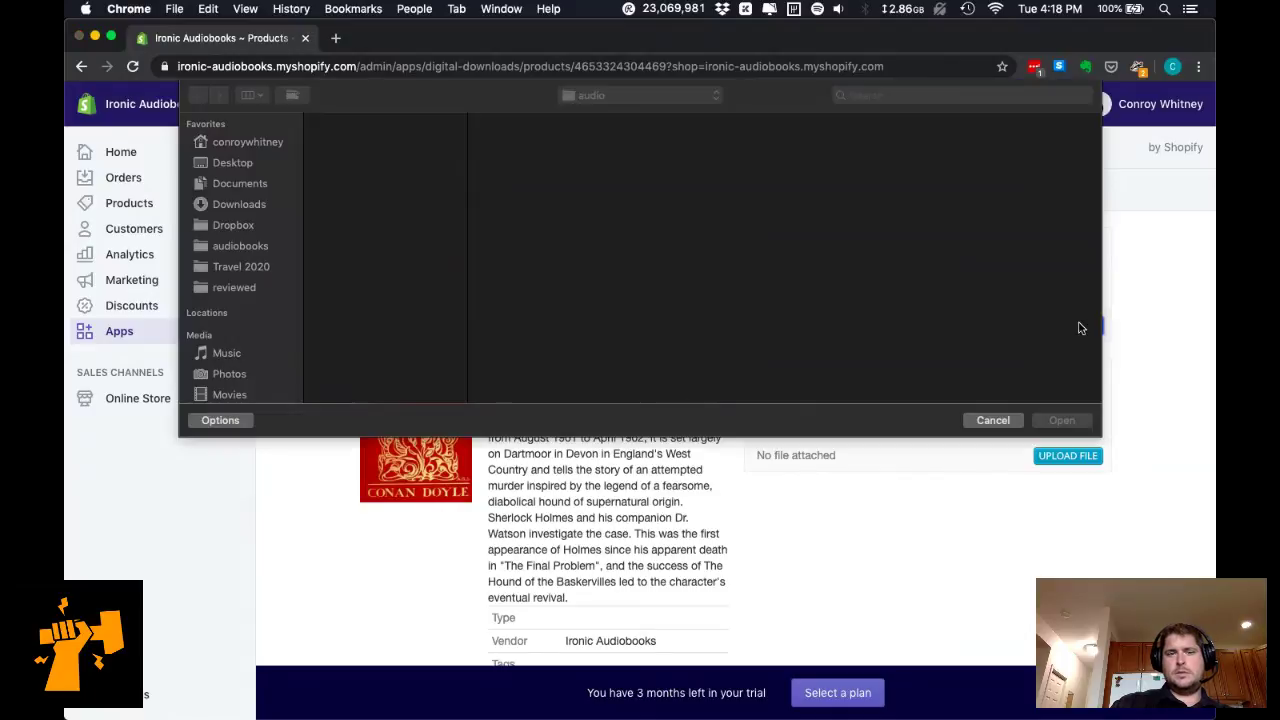
pyautogui.click(391, 146)
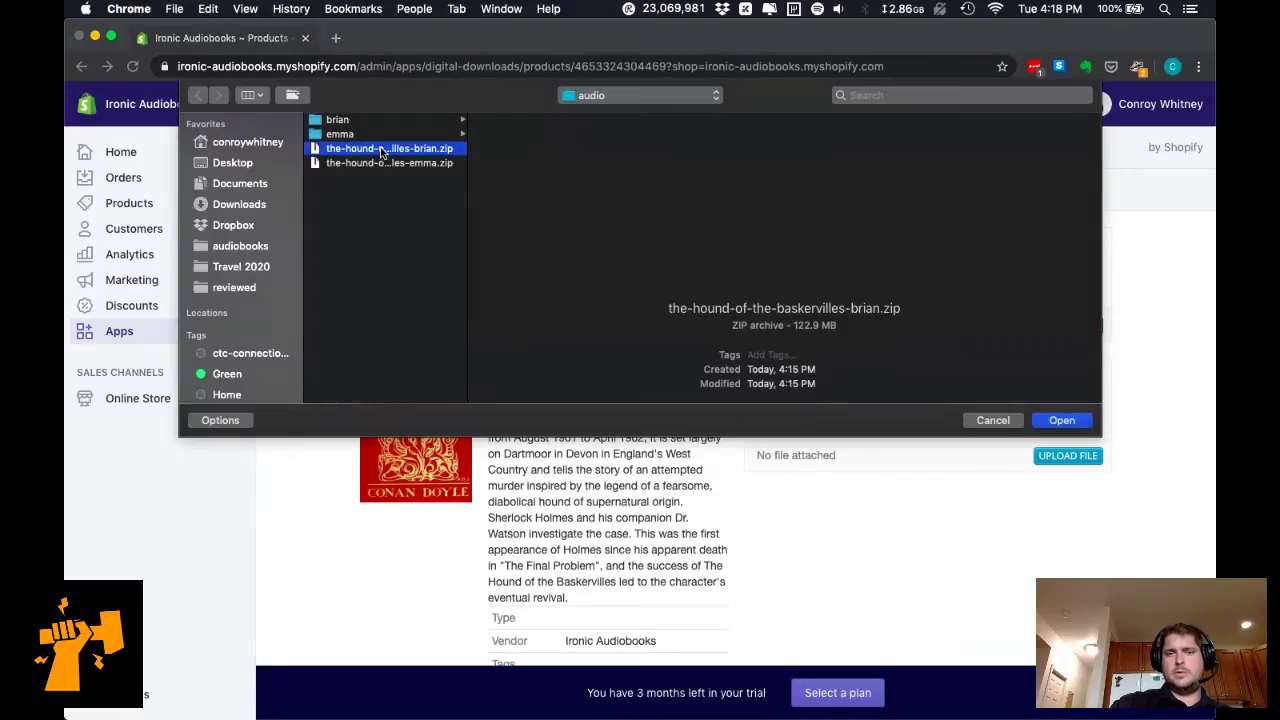
pyautogui.click(1062, 420)
pyautogui.click(1066, 455)
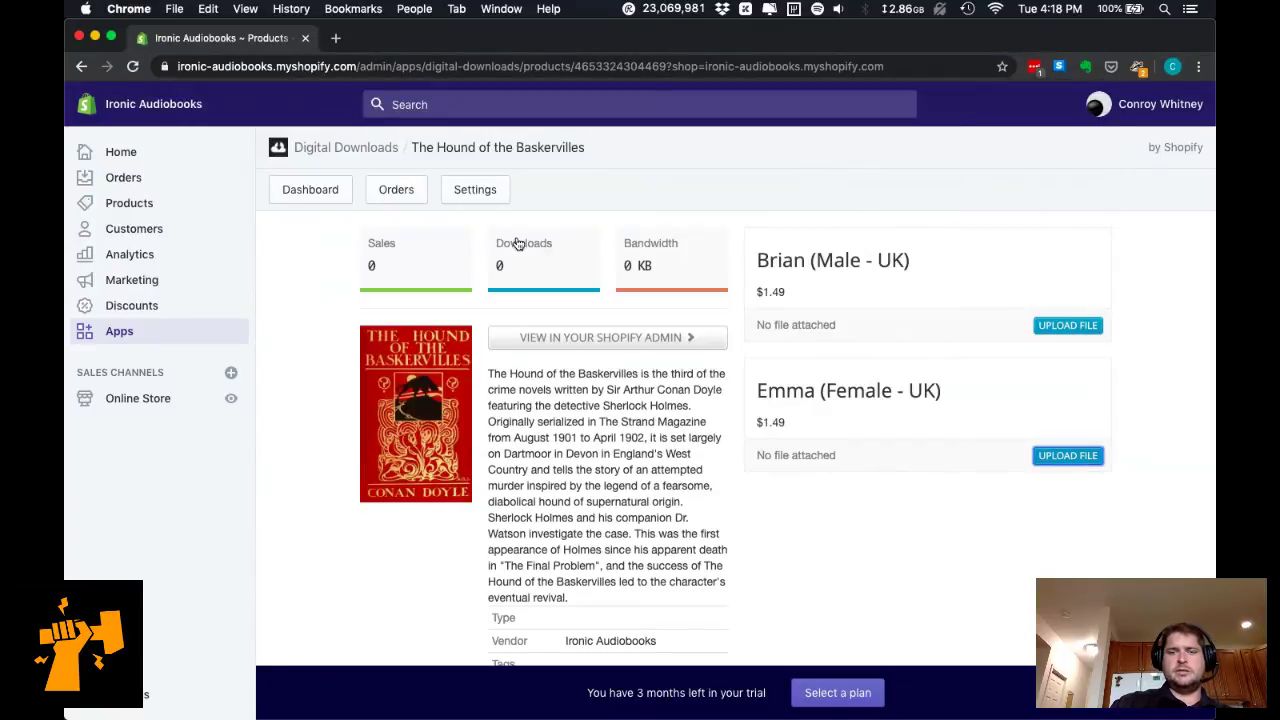
pyautogui.click(420, 163)
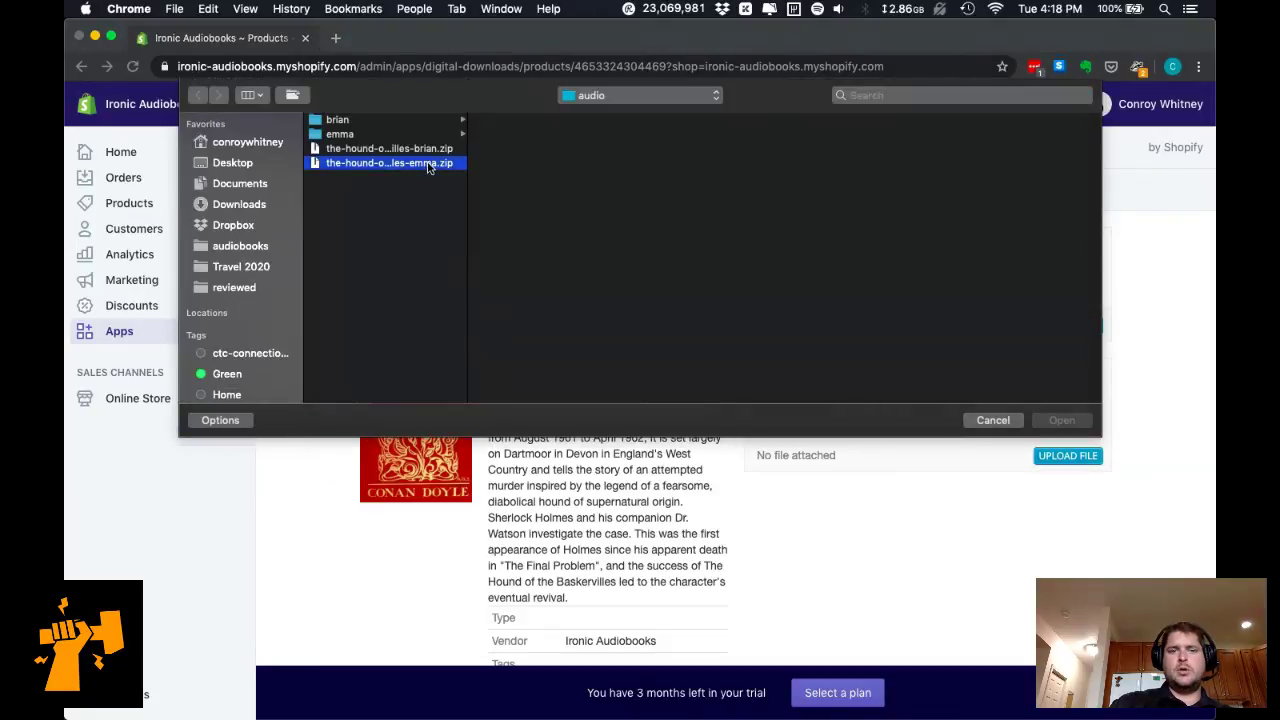
pyautogui.press('Return')
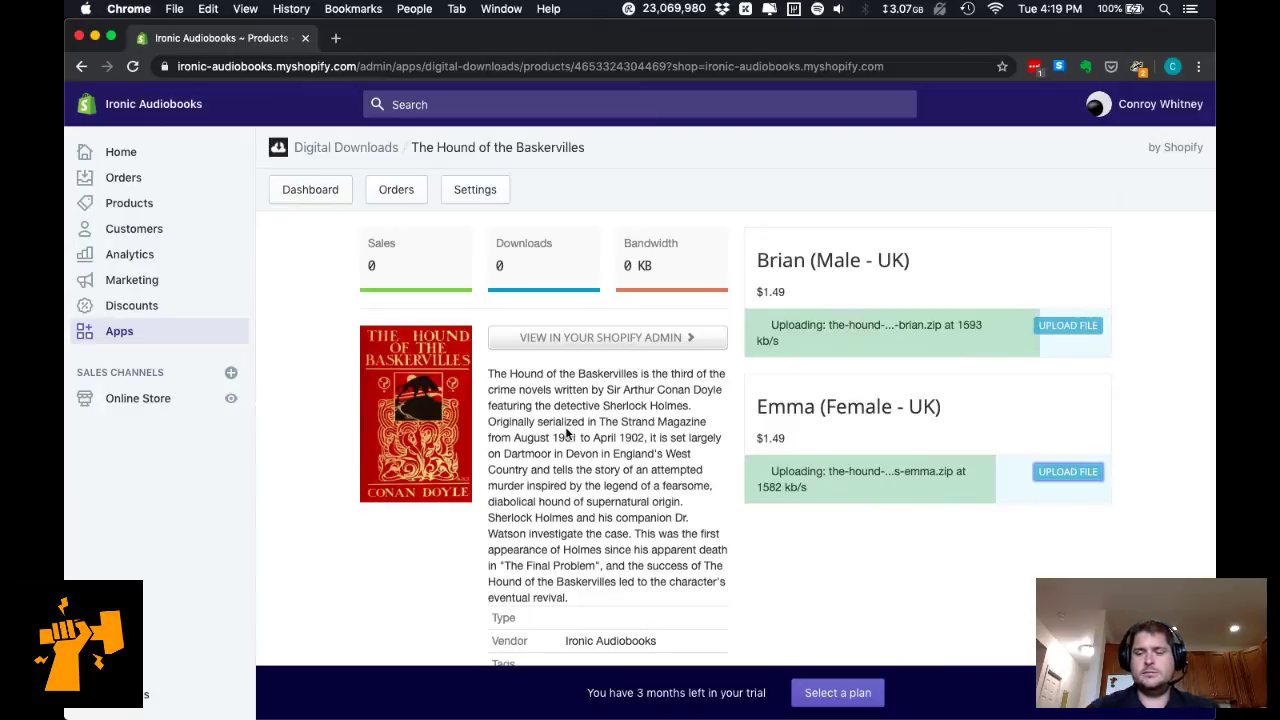
# Adjust the system volume while the uploads finish.
pyautogui.press('XF86AudioLowerVolume')
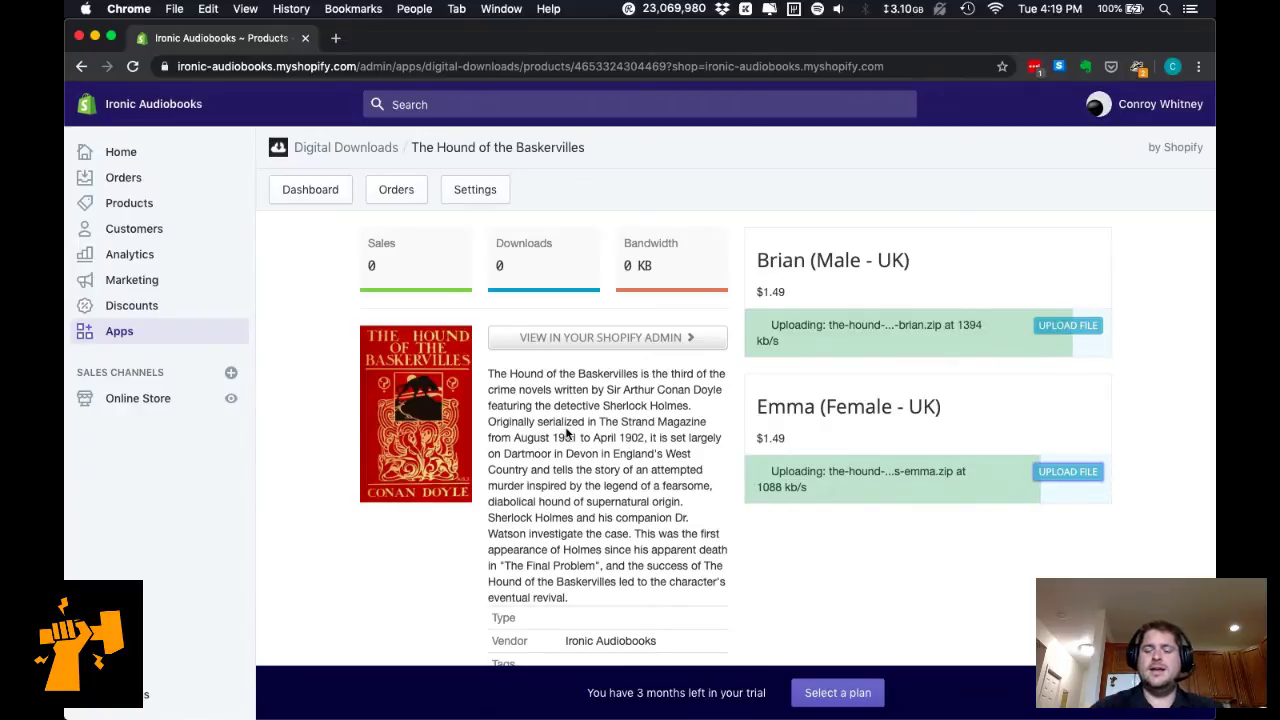
pyautogui.press('XF86AudioRaiseVolume')
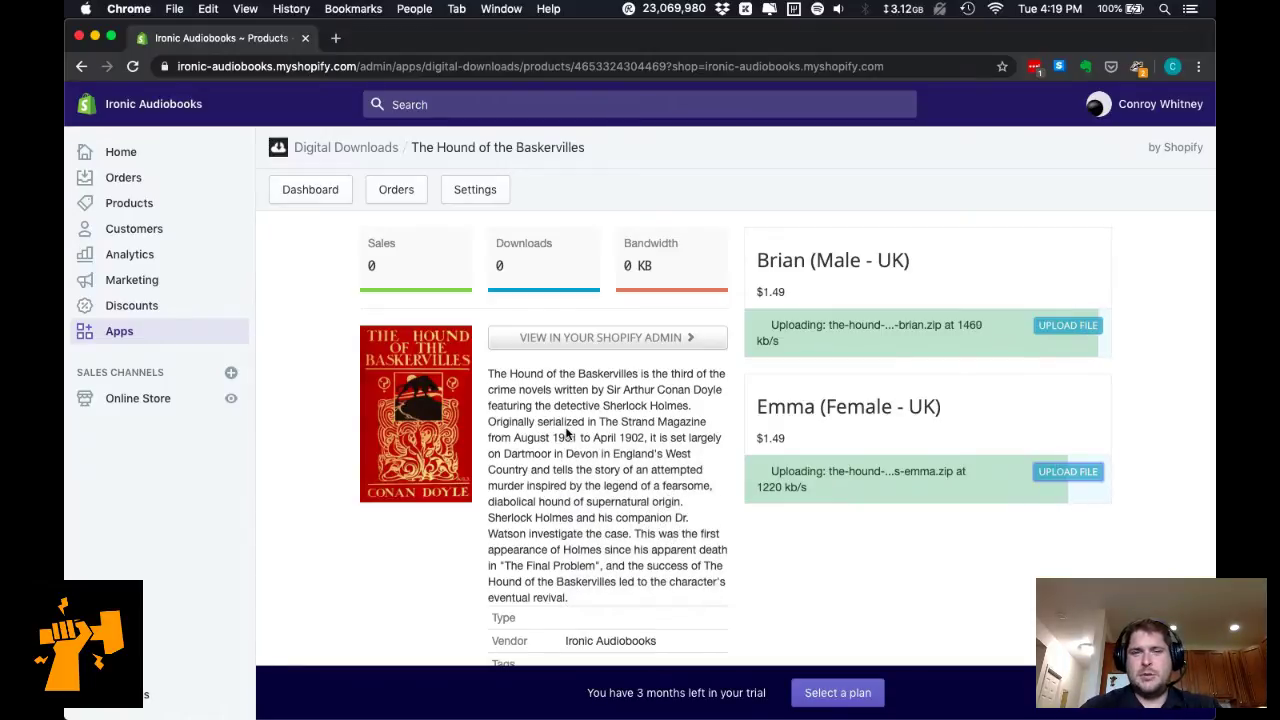
pyautogui.press('XF86AudioLowerVolume')
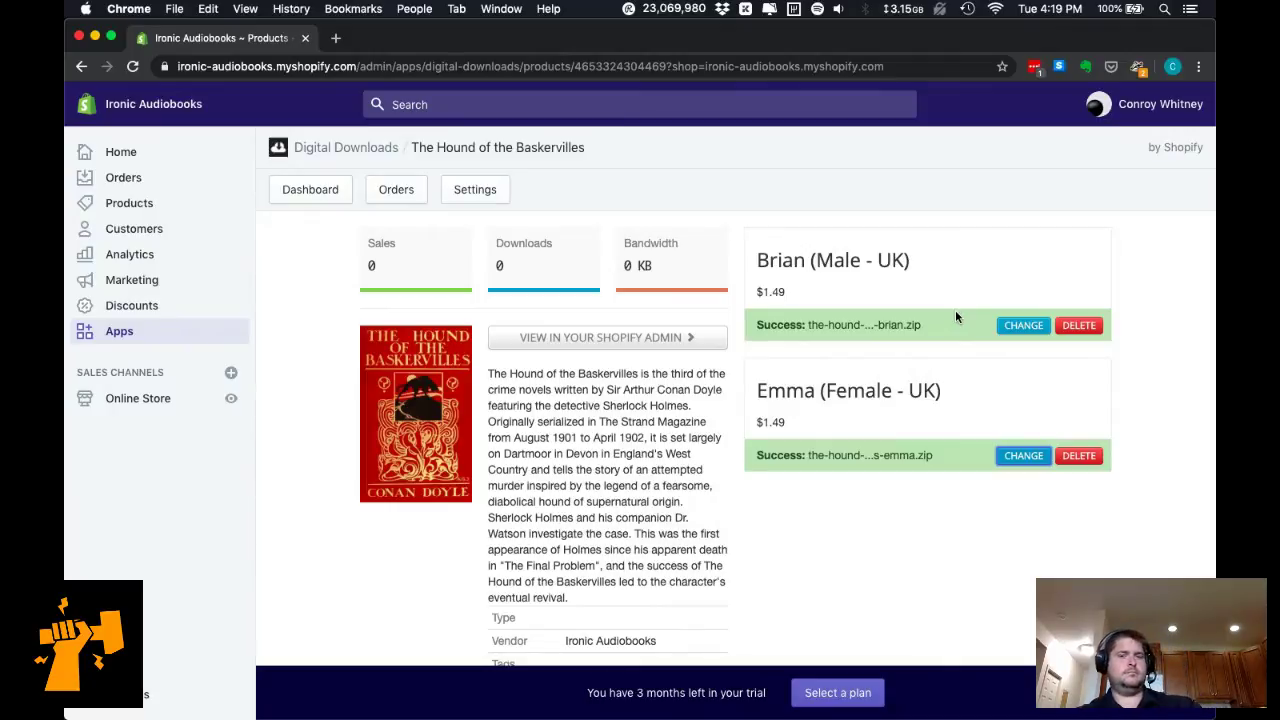
pyautogui.scroll(-1, 611, 387)
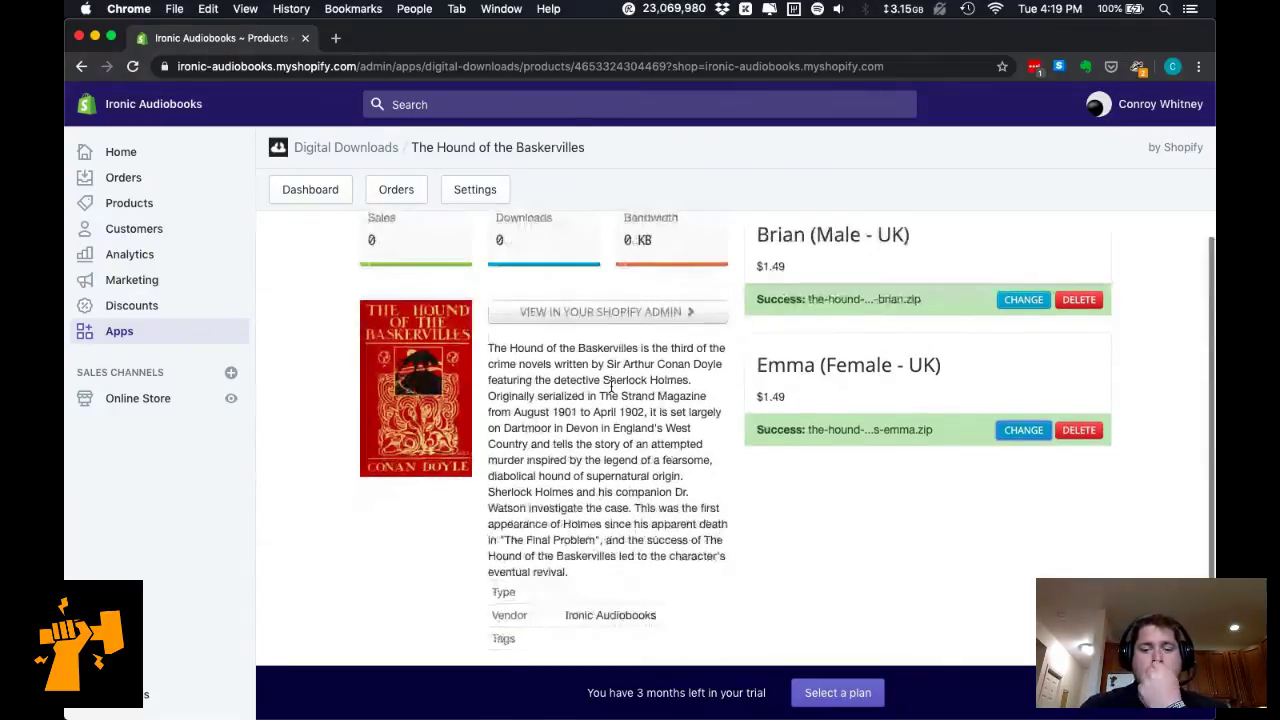
pyautogui.scroll(1, 611, 387)
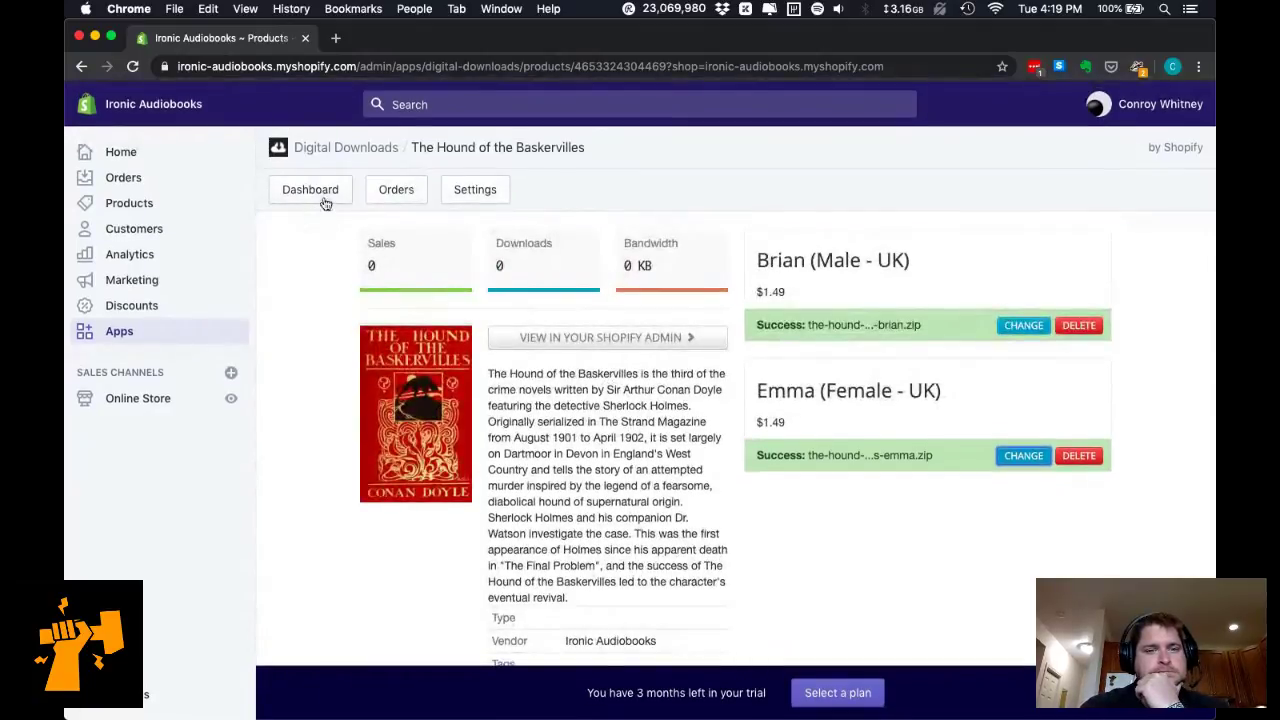
# Look over the Digital Downloads files list, overview, orders and settings.
pyautogui.click(310, 189)
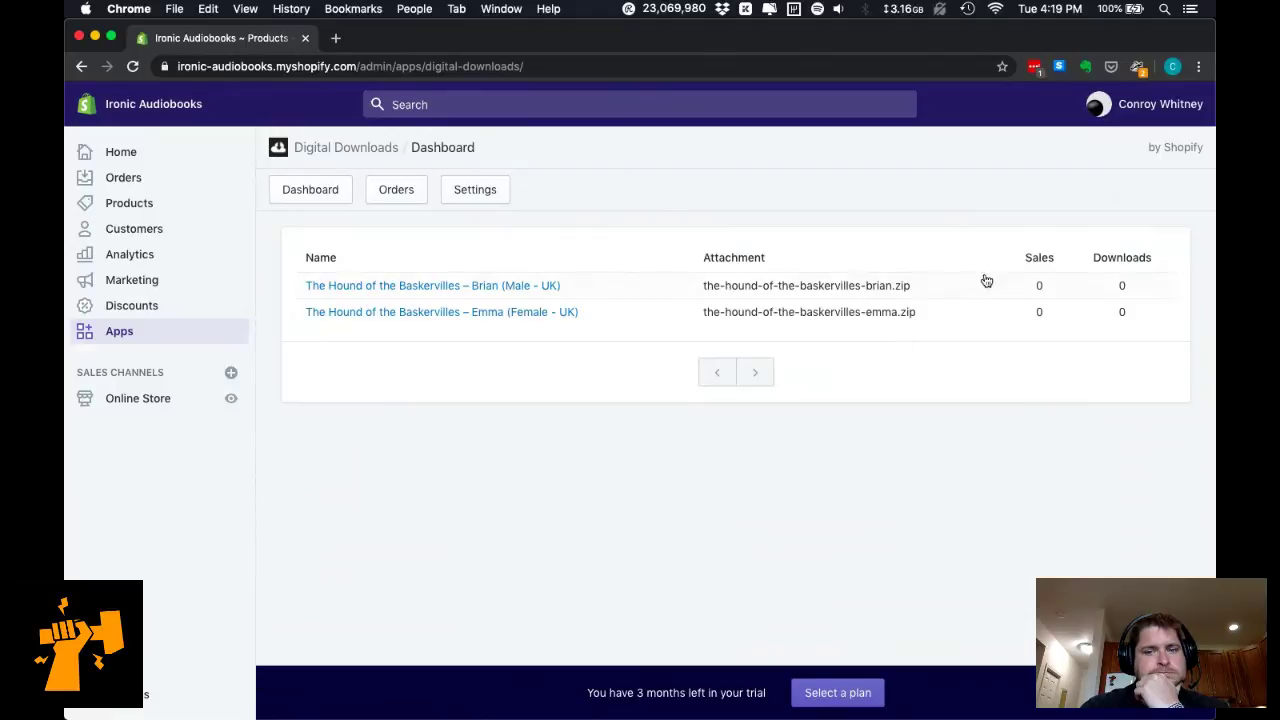
pyautogui.click(375, 149)
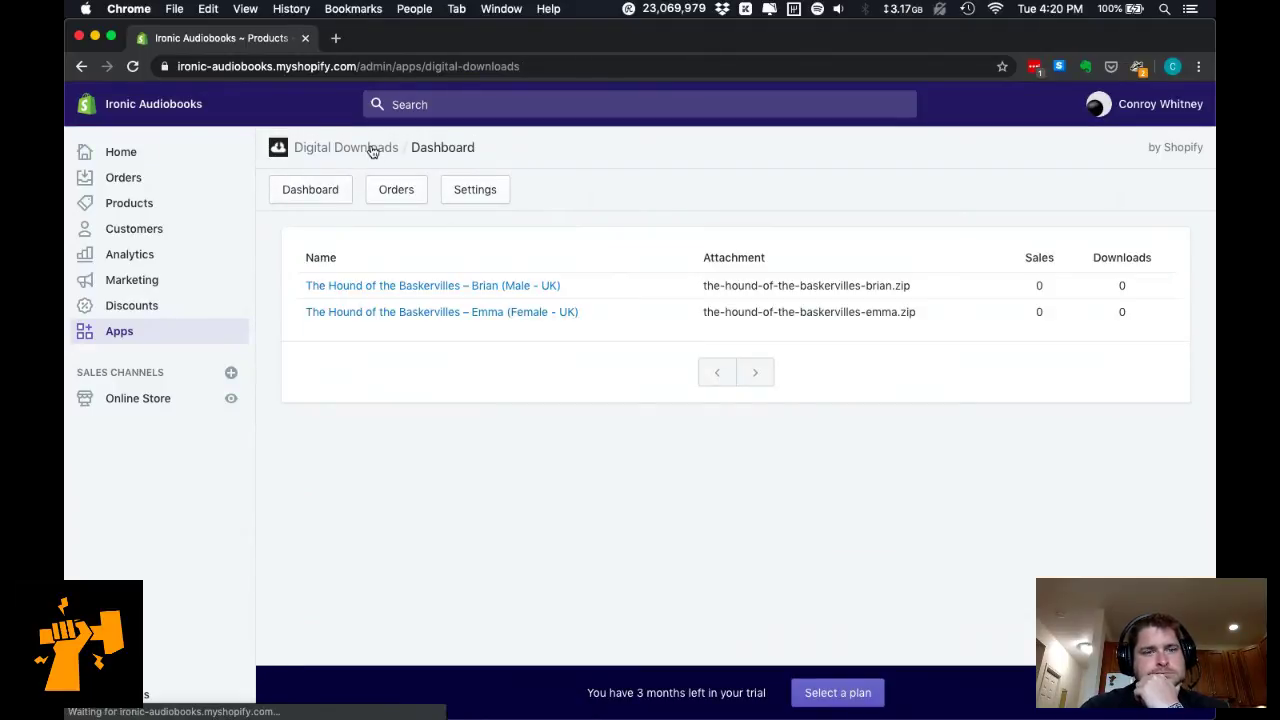
pyautogui.click(408, 200)
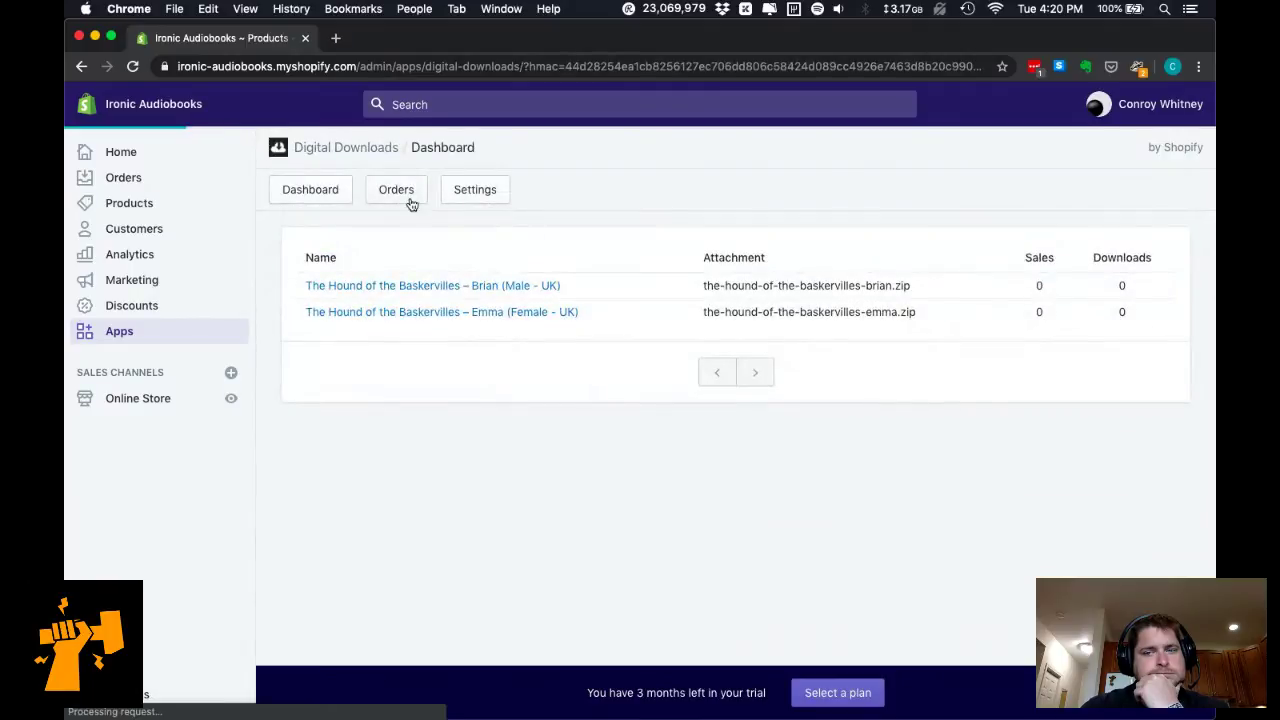
pyautogui.click(474, 200)
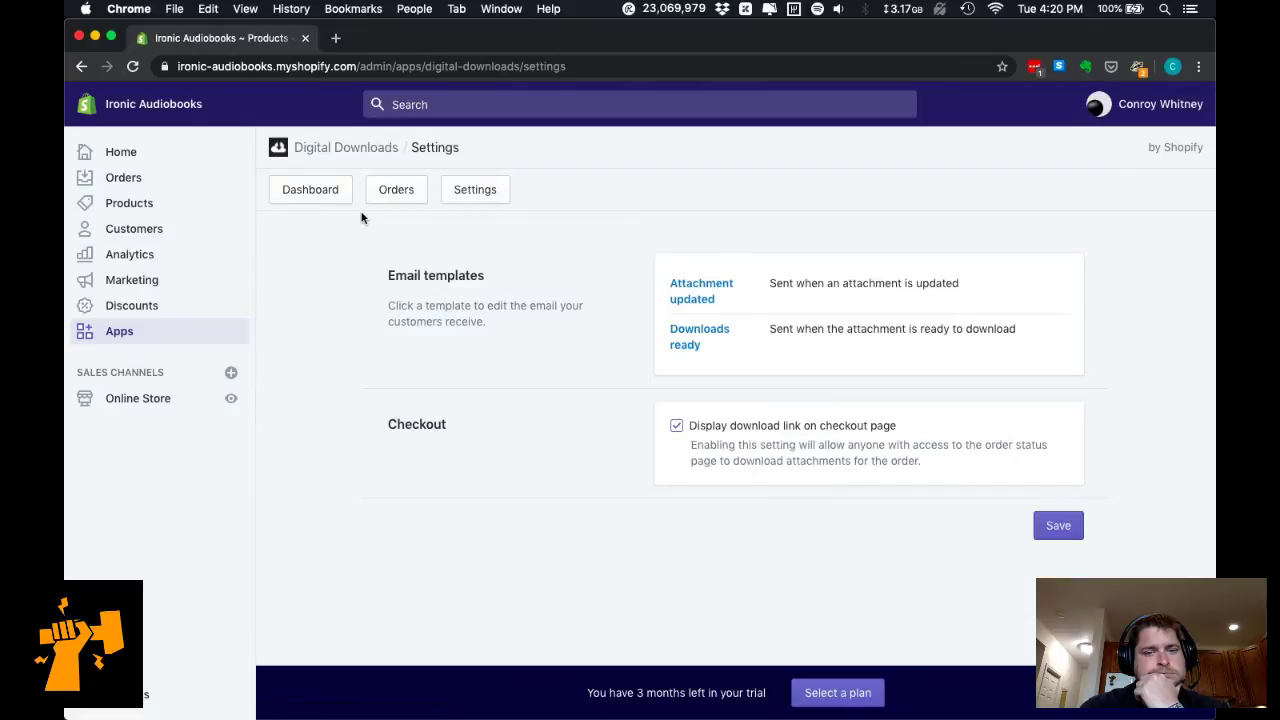
# Go back to Products and open The Hound of the Baskervilles for editing.
pyautogui.click(170, 343)
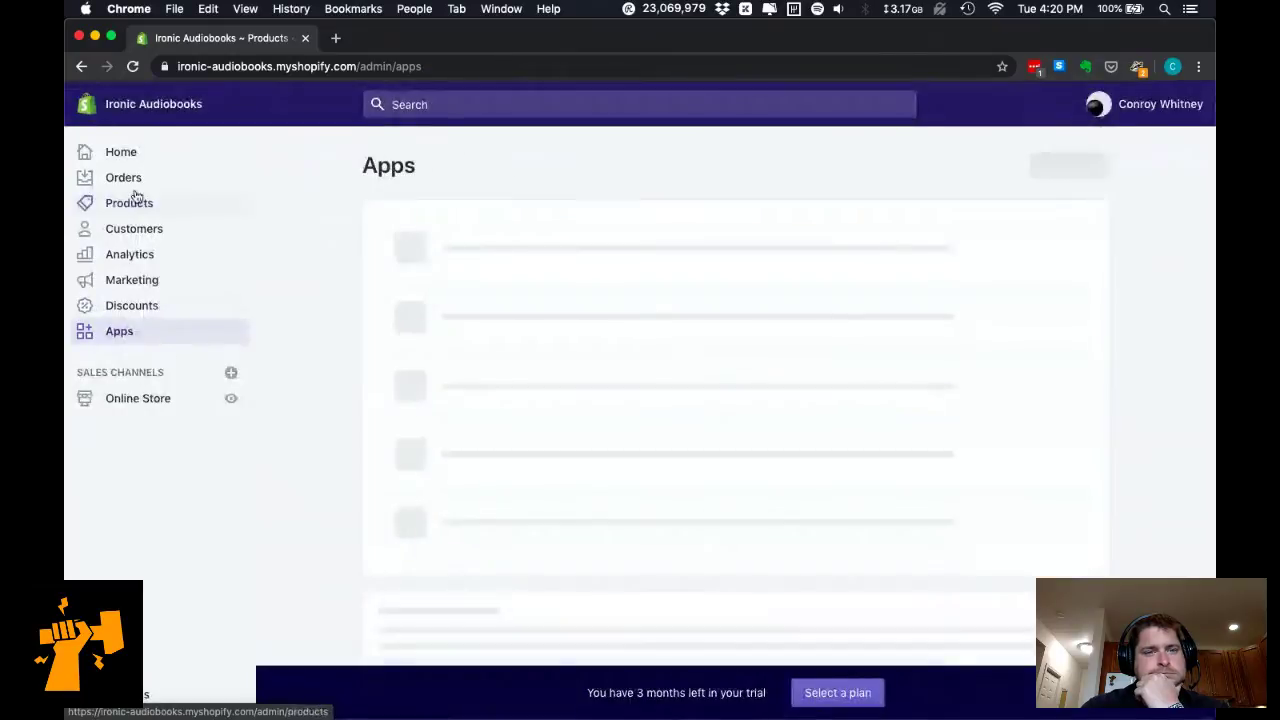
pyautogui.click(141, 208)
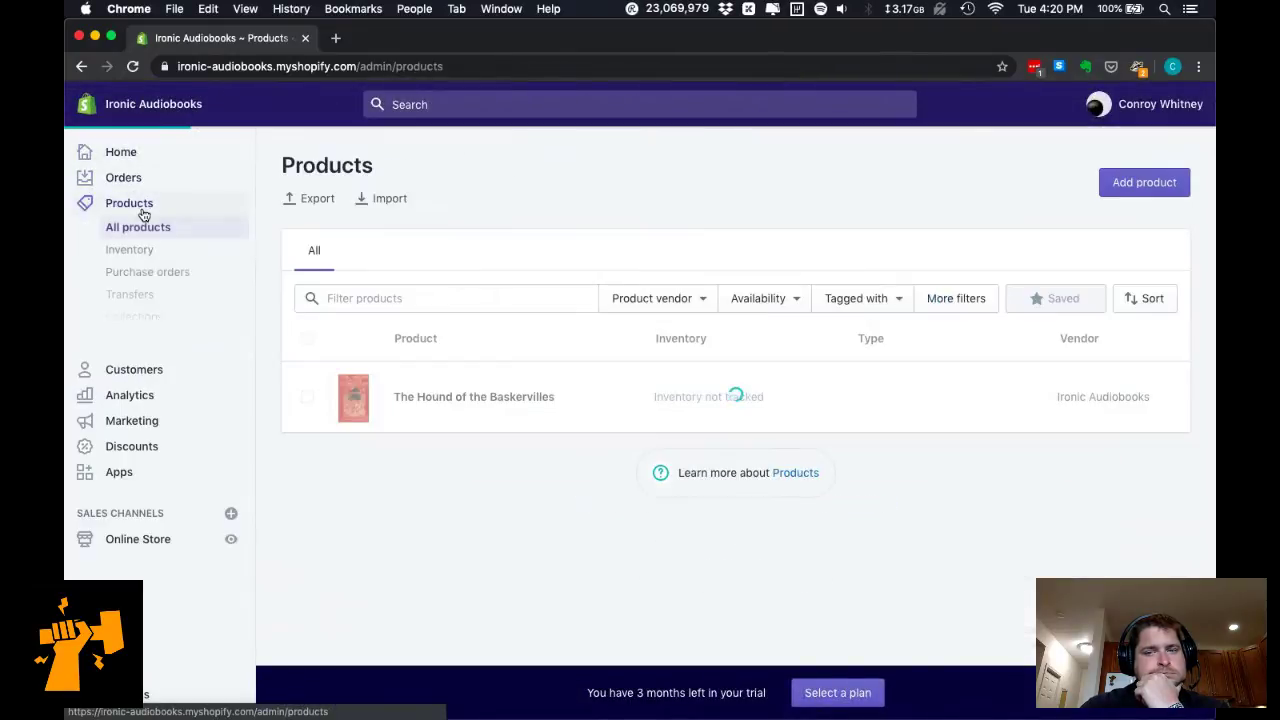
pyautogui.click(418, 400)
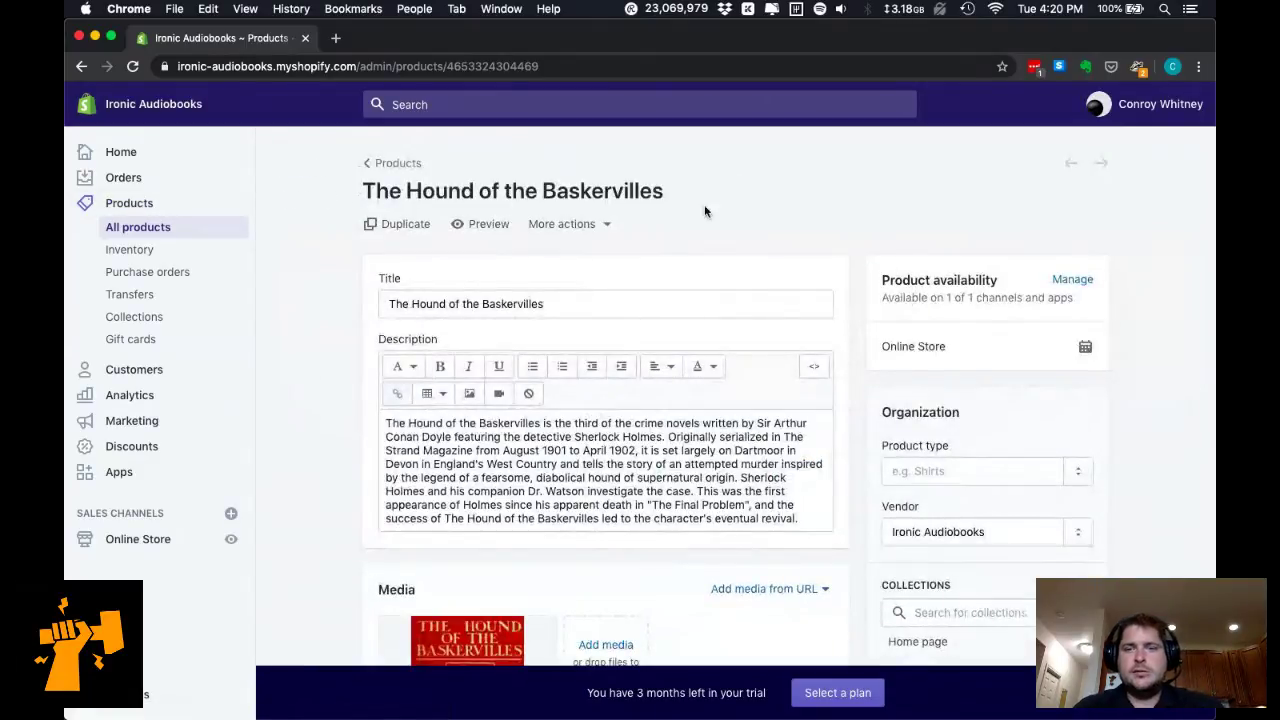
# Preview the product page, choose the Emma (Female - UK) voice and try Buy It Now.
pyautogui.click(488, 224)
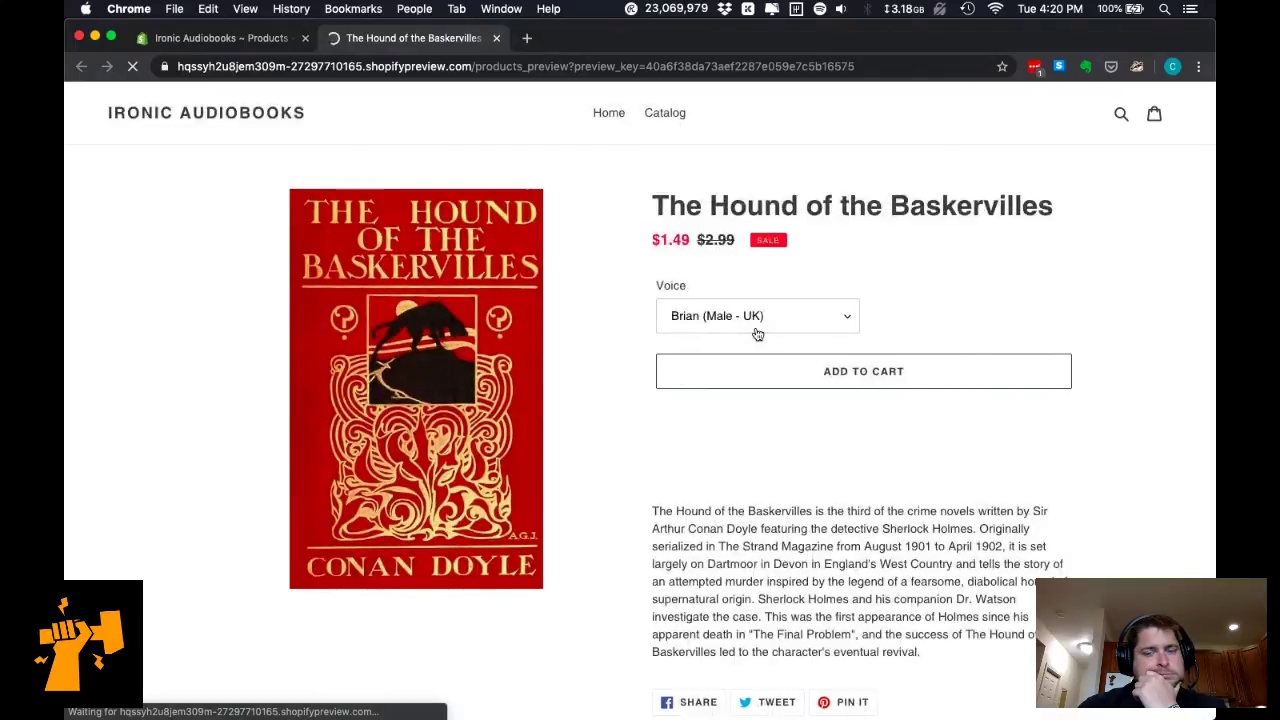
pyautogui.click(757, 328)
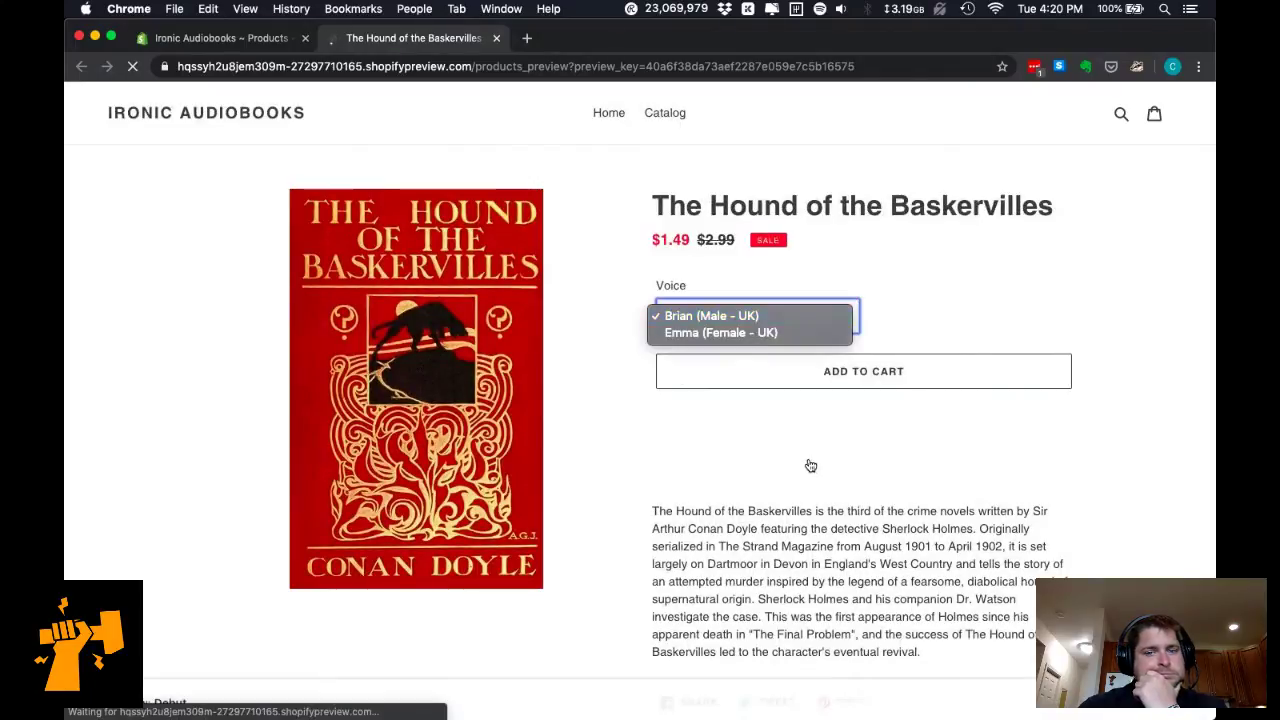
pyautogui.click(762, 525)
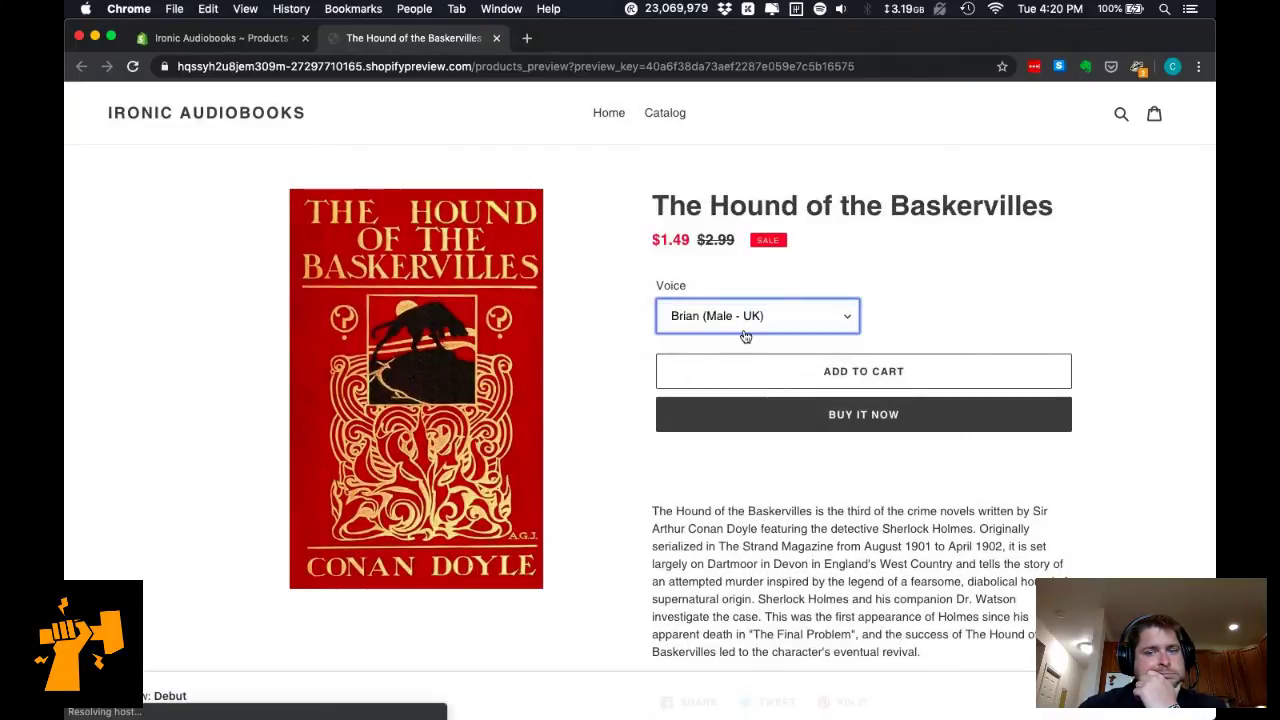
pyautogui.click(746, 333)
pyautogui.click(766, 335)
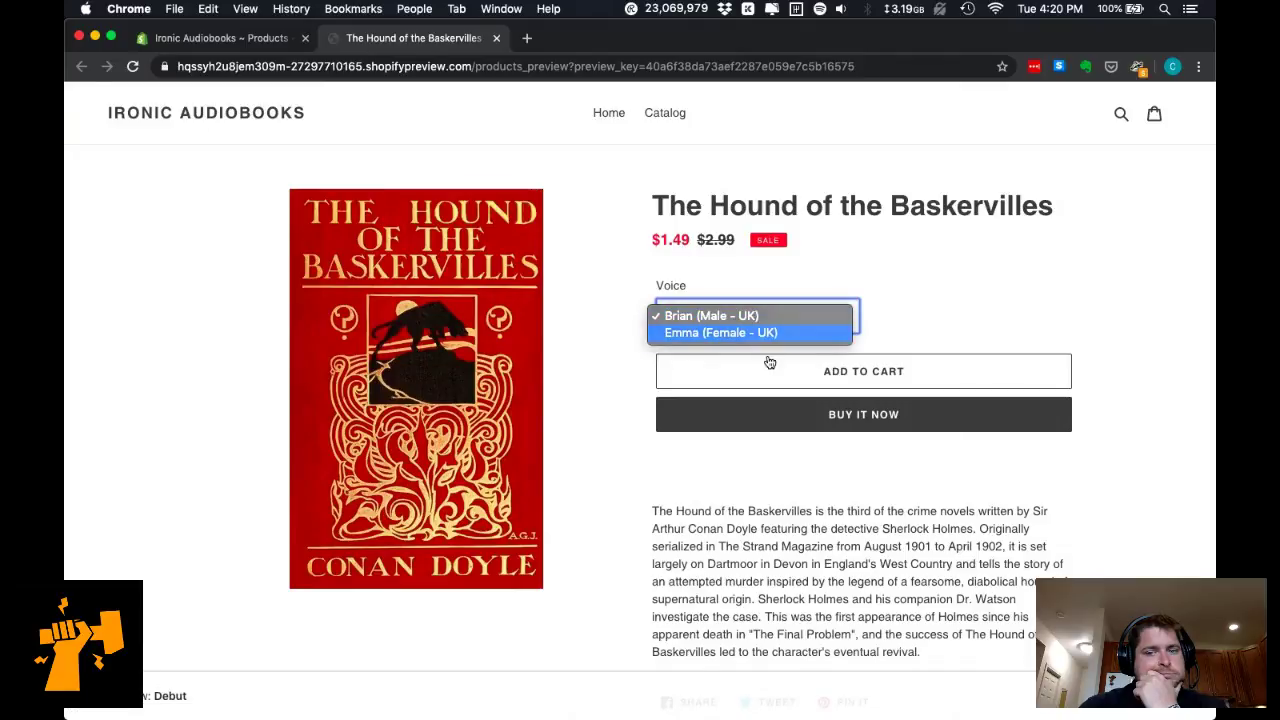
pyautogui.click(875, 420)
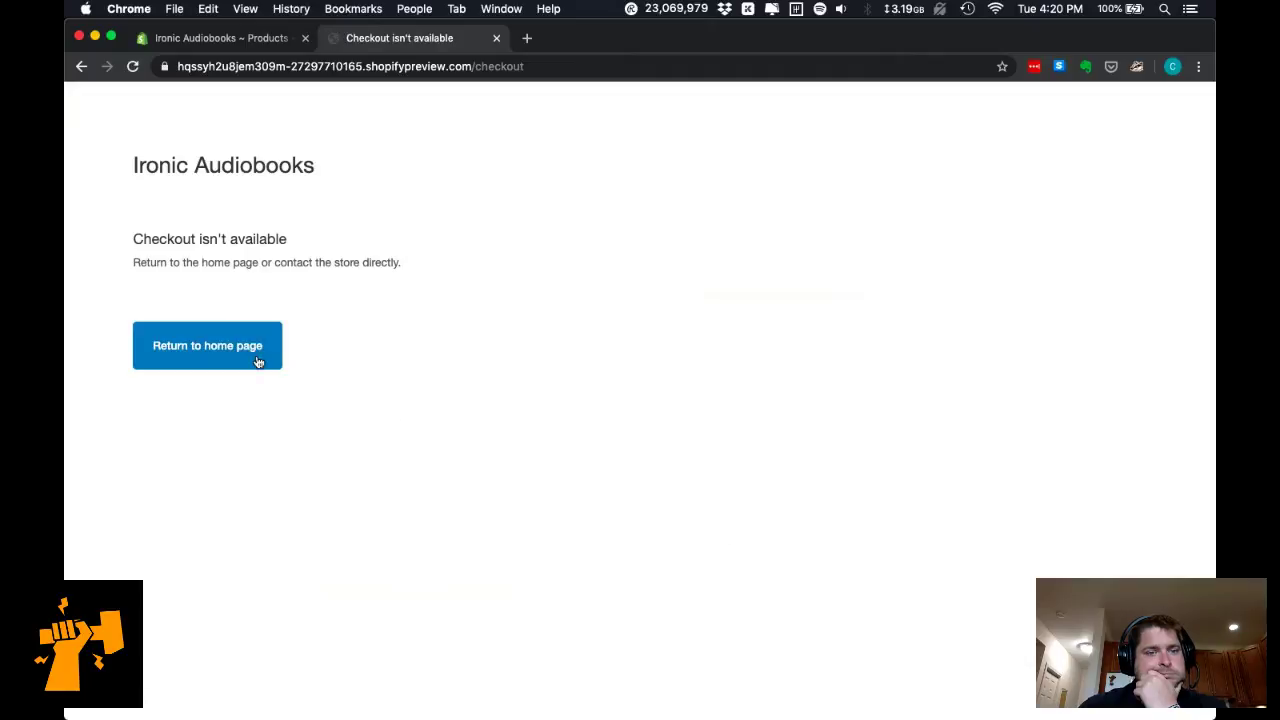
# Return to the store home, open the product from Catalog, then go back to the admin tab.
pyautogui.click(248, 349)
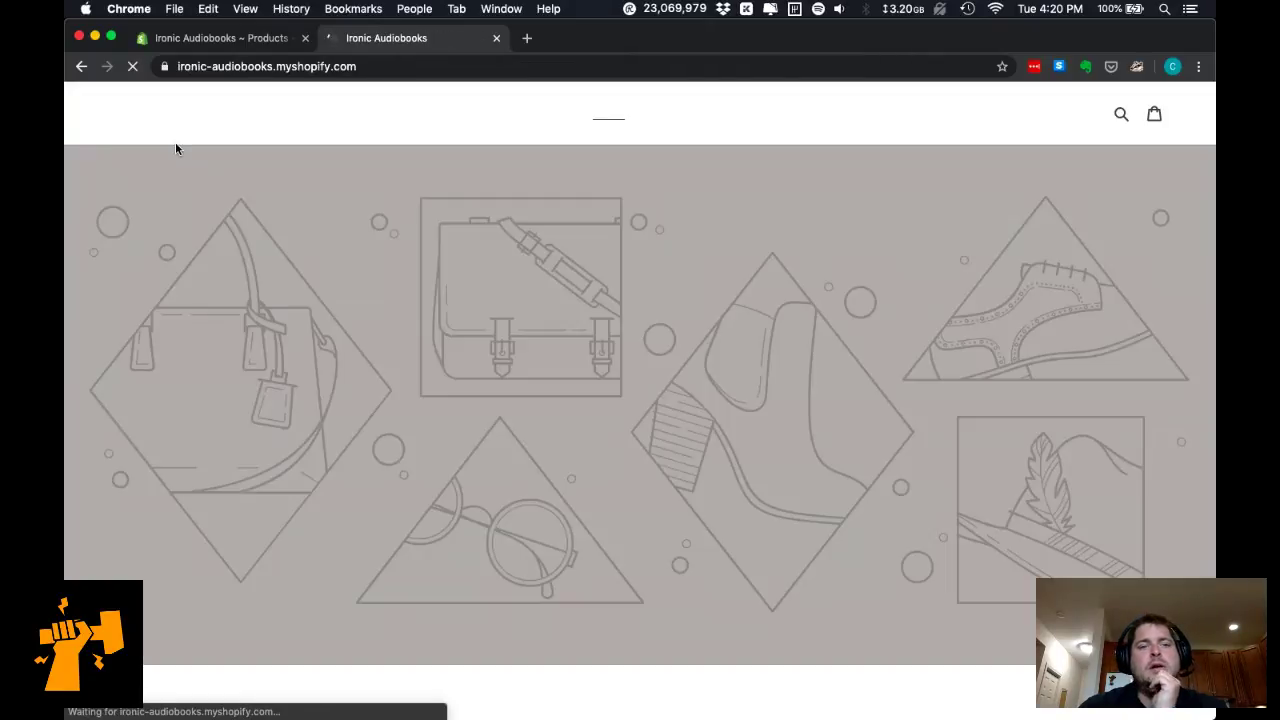
pyautogui.scroll(-15, 422, 350)
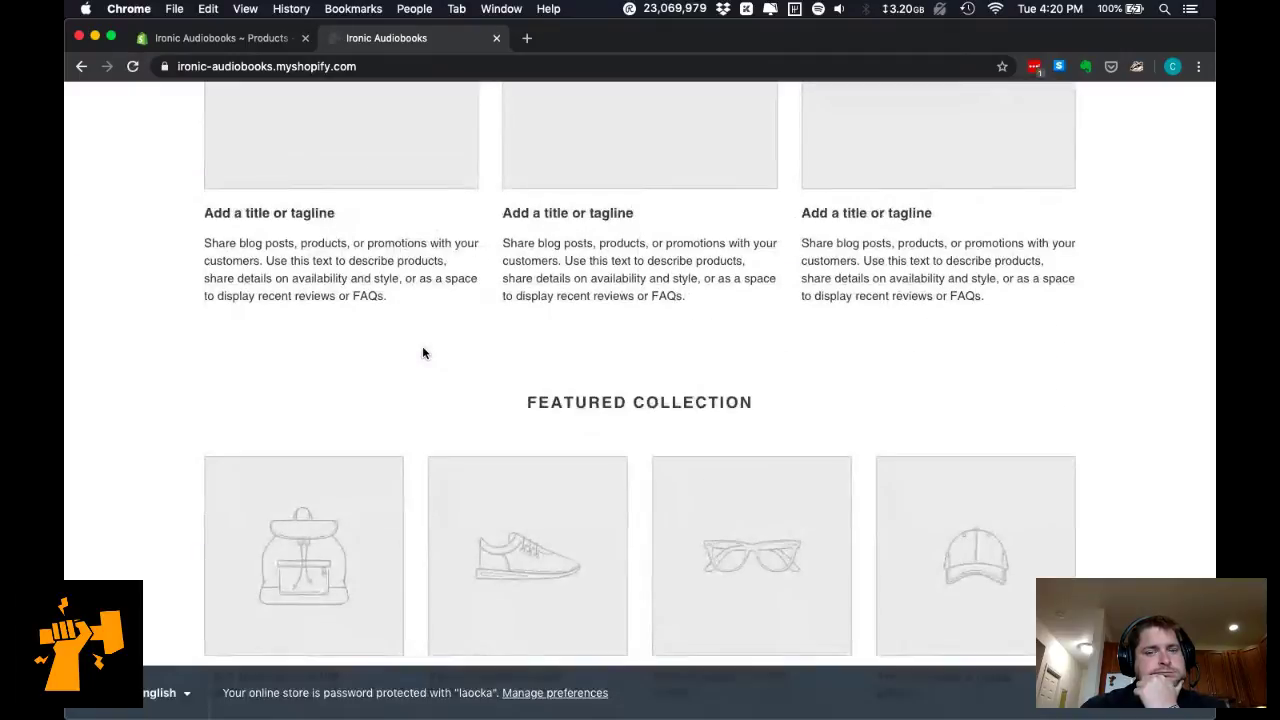
pyautogui.scroll(-10, 423, 351)
pyautogui.scroll(20, 439, 333)
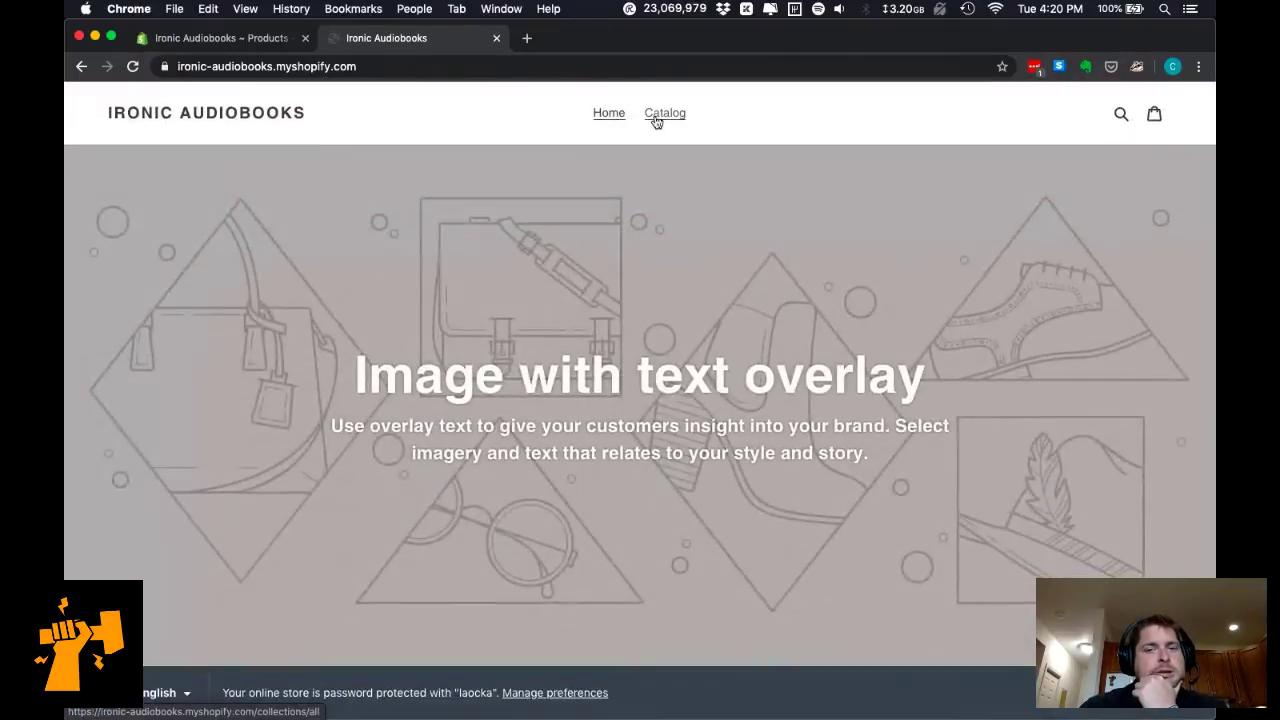
pyautogui.click(661, 117)
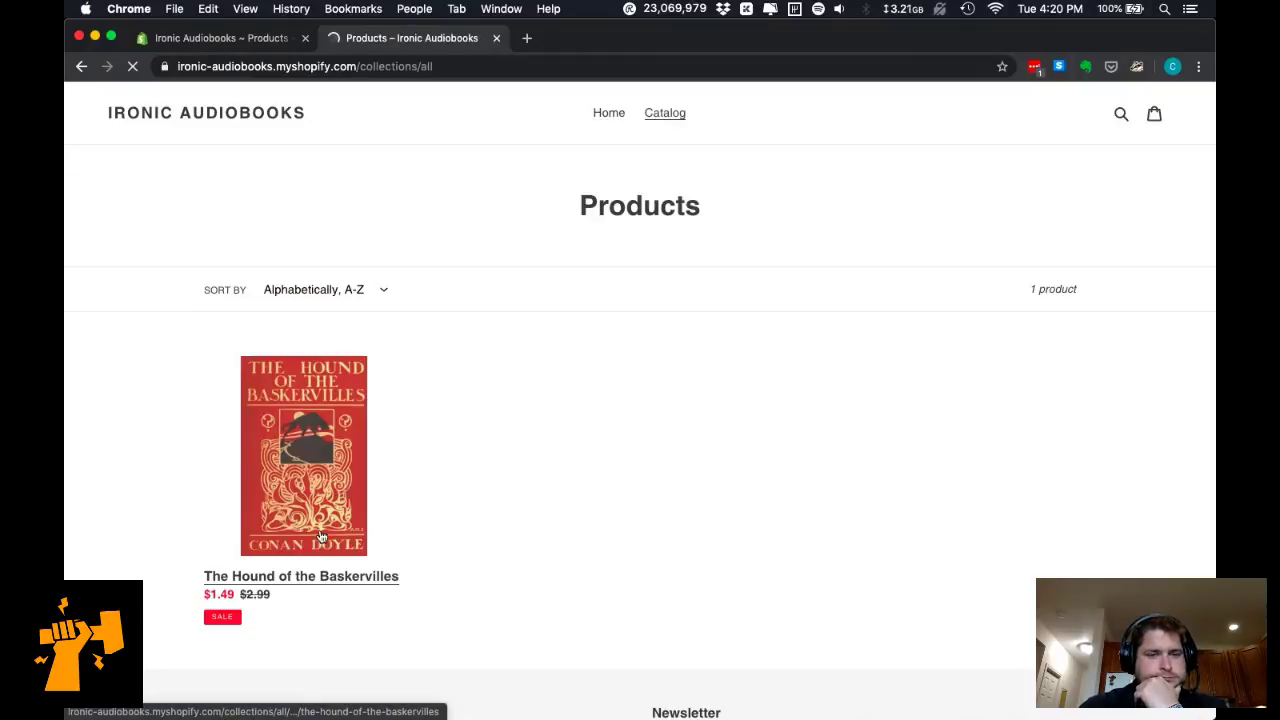
pyautogui.click(323, 538)
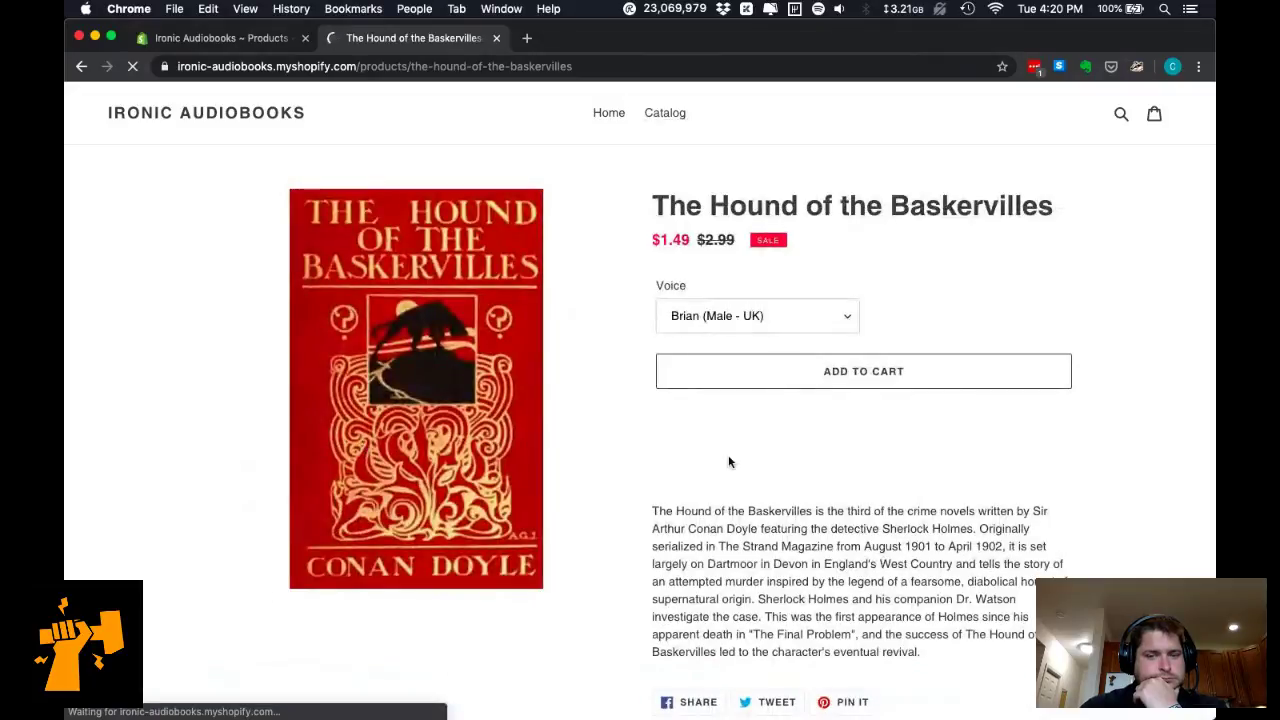
pyautogui.scroll(-3, 678, 477)
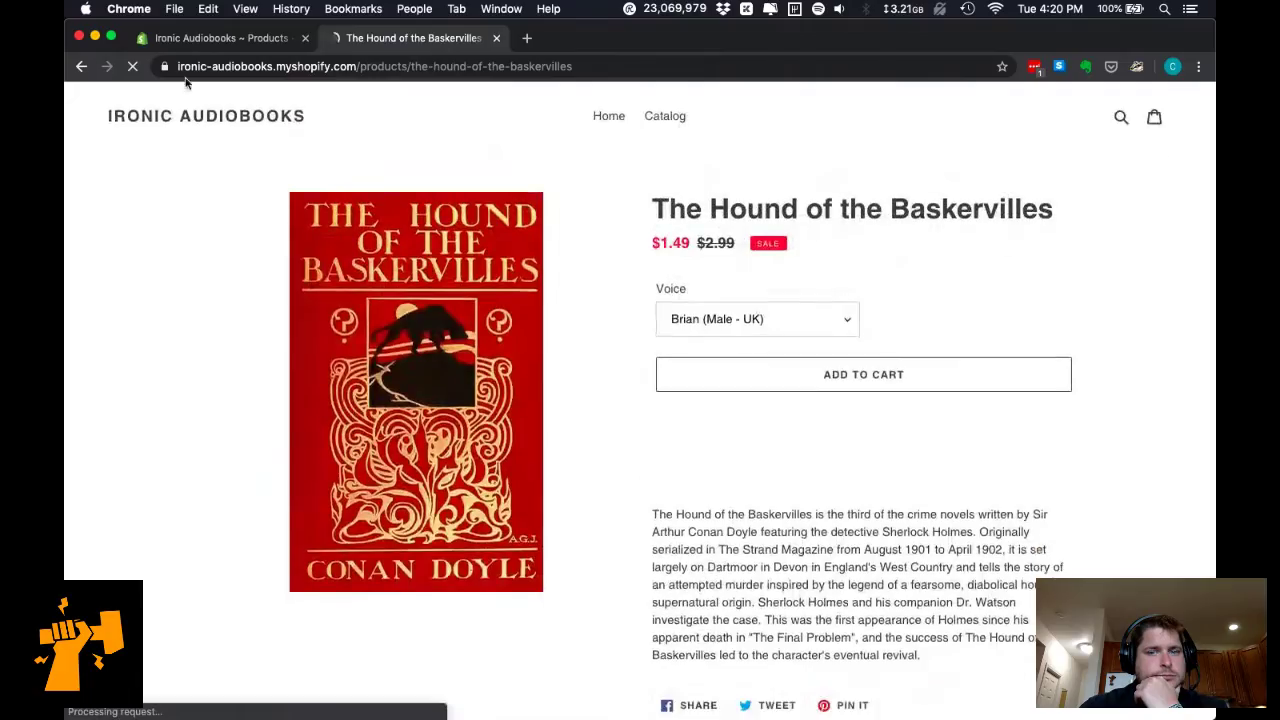
pyautogui.click(190, 41)
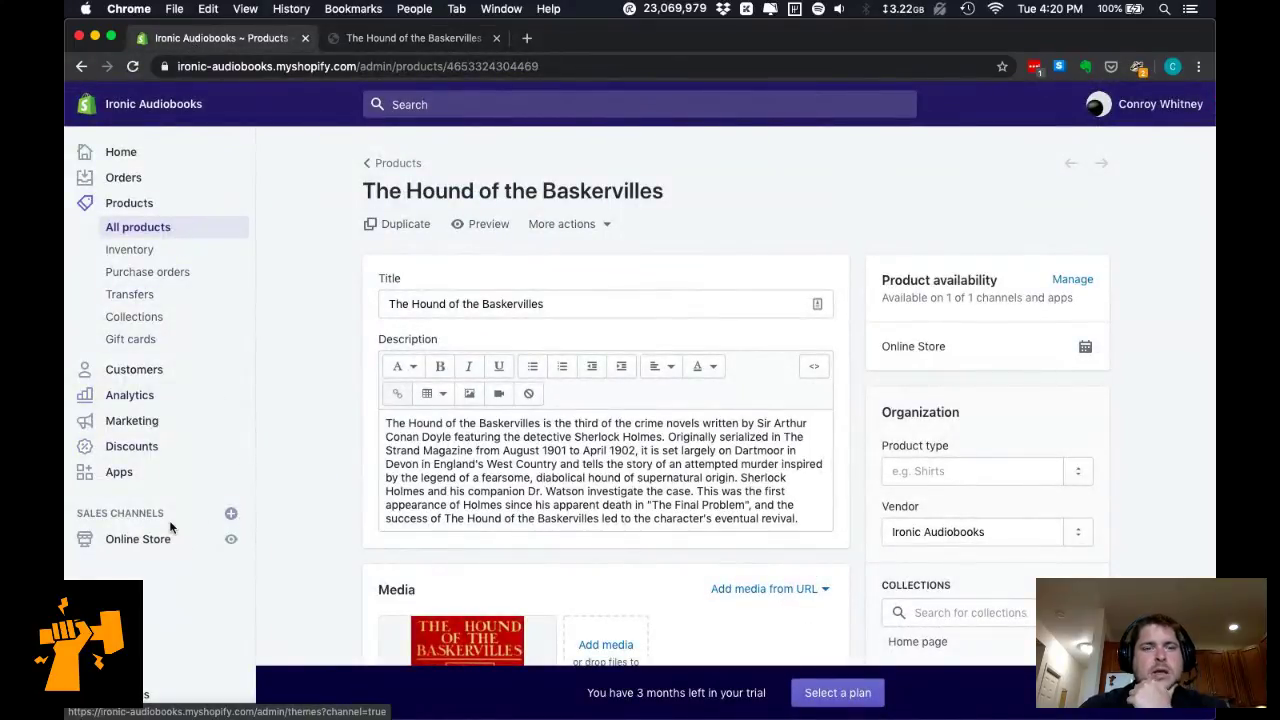
# Drag the first brian chapter mp3 from the audio folder onto the product Media box.
pyautogui.scroll(-10, 263, 528)
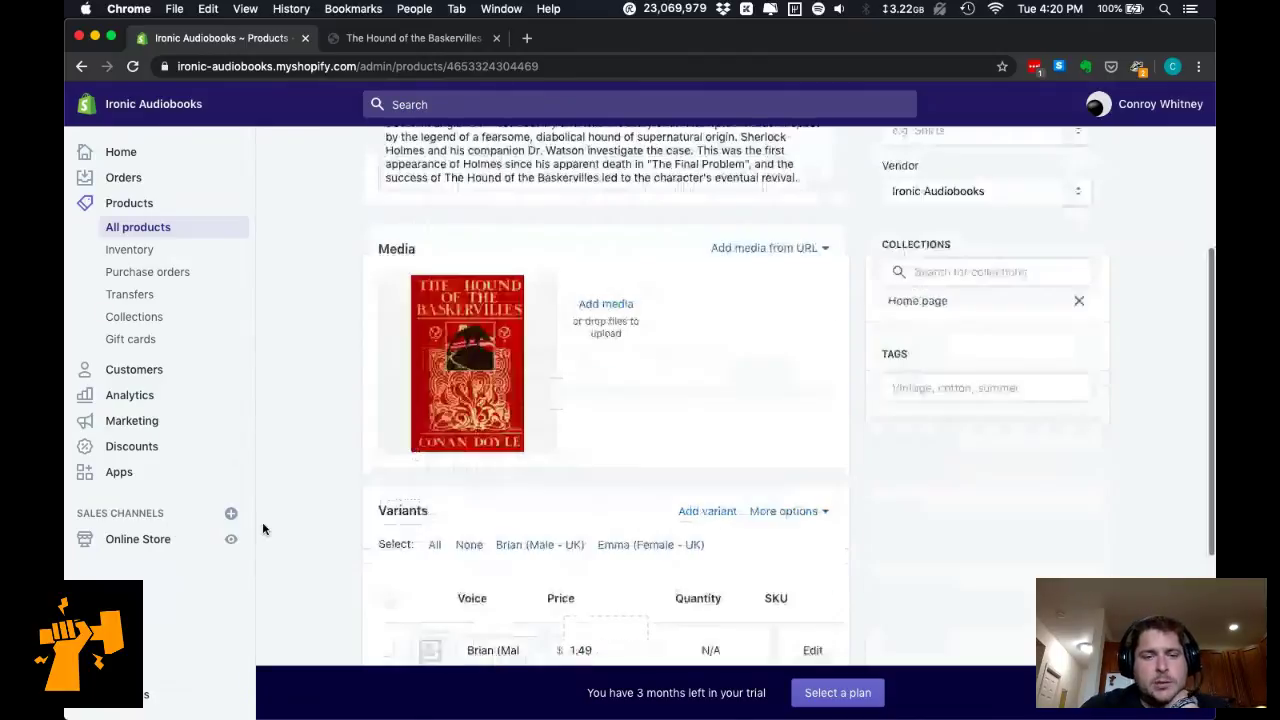
pyautogui.scroll(3, 263, 528)
pyautogui.scroll(-1, 263, 528)
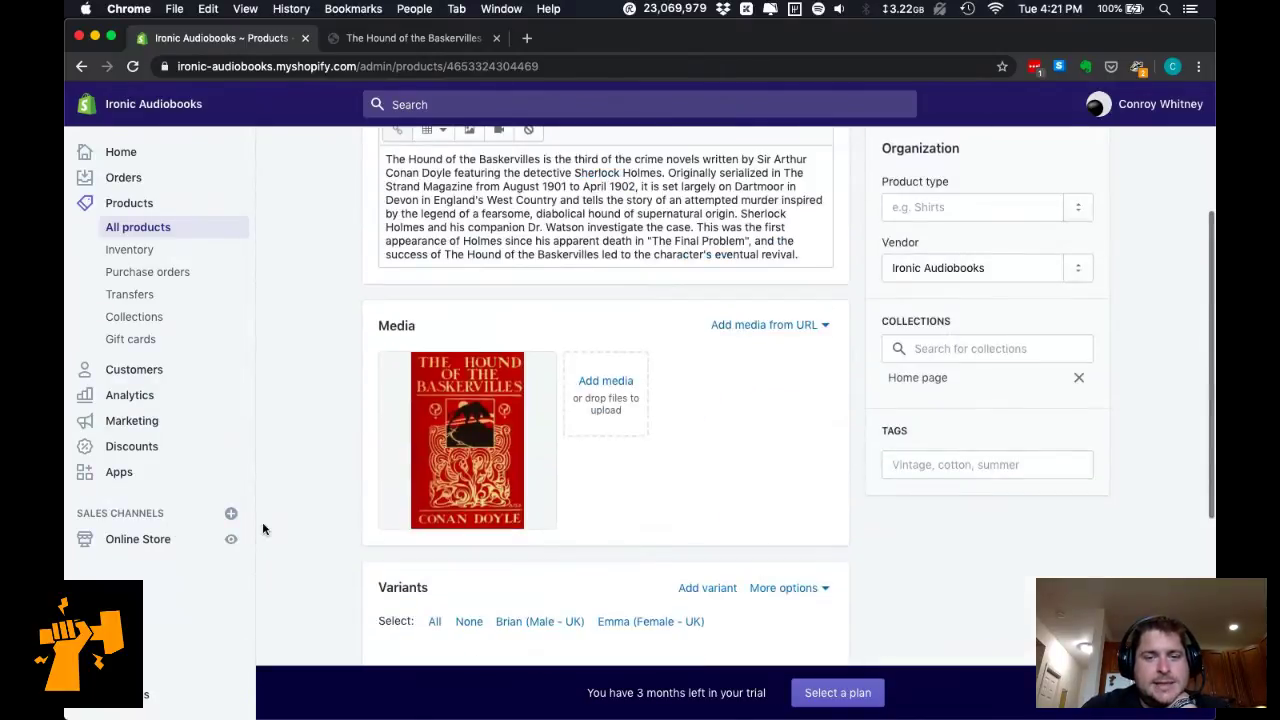
pyautogui.click(788, 334)
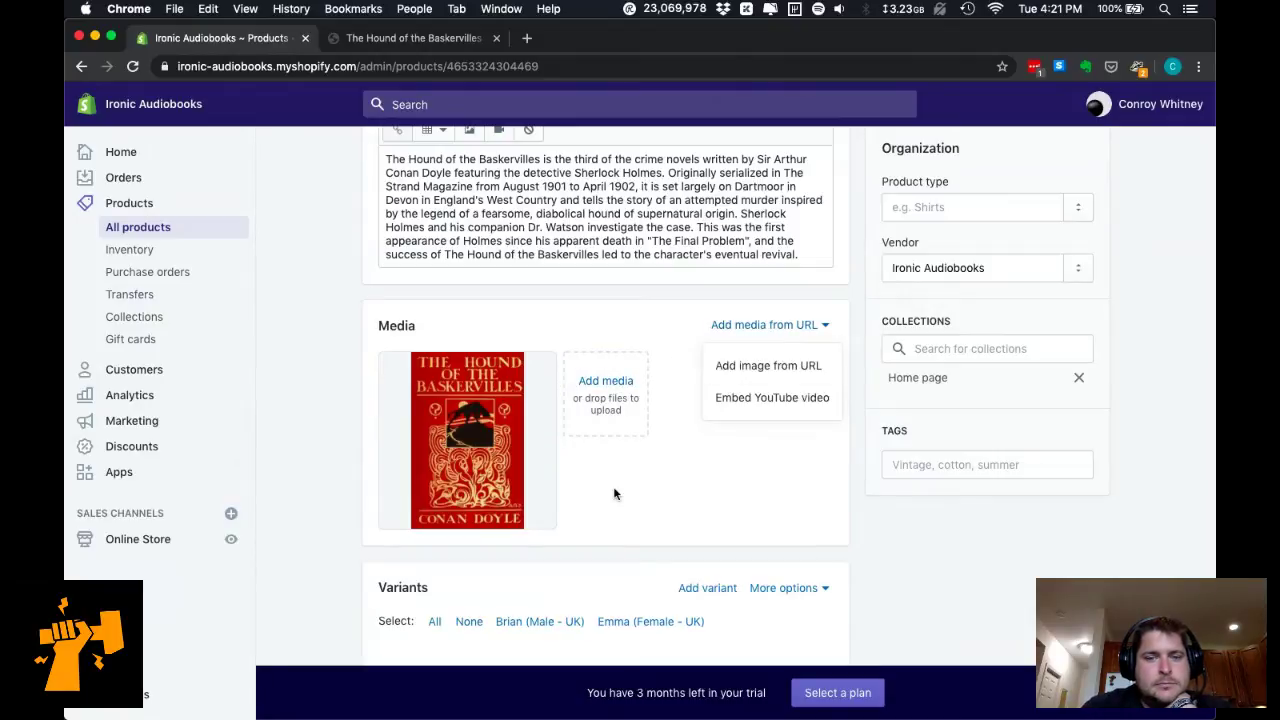
pyautogui.click(613, 415)
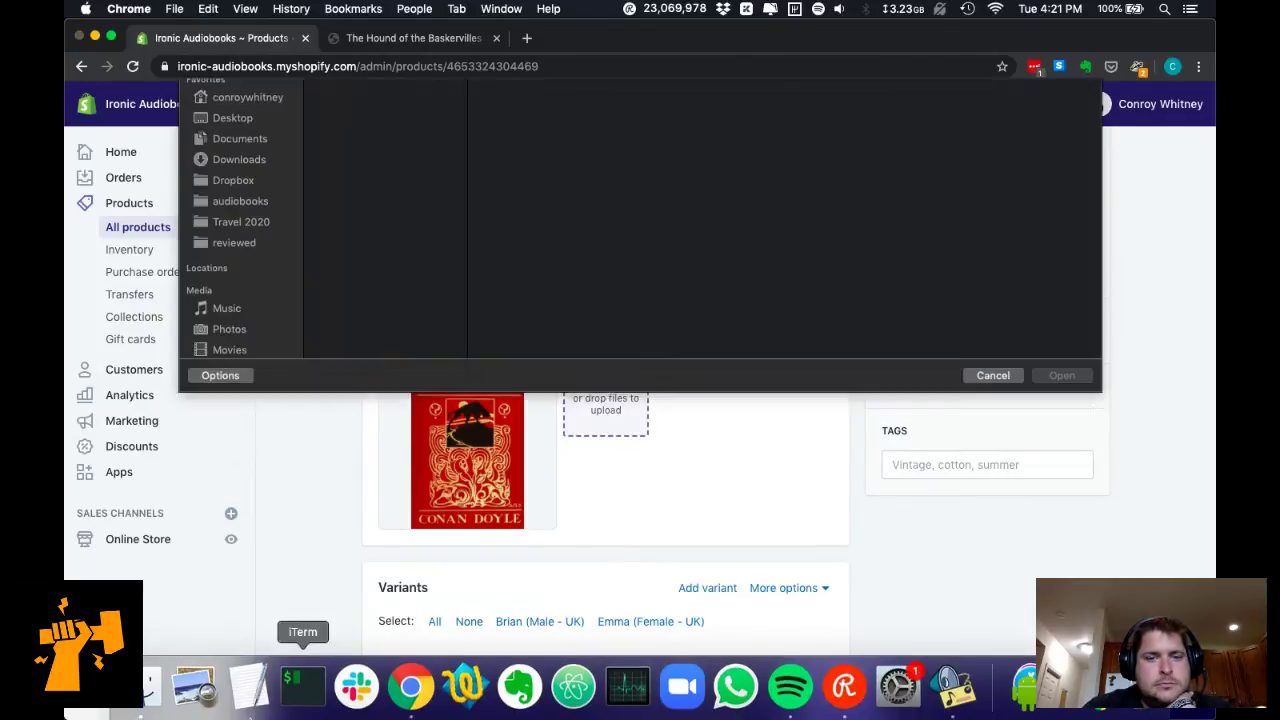
pyautogui.click(414, 118)
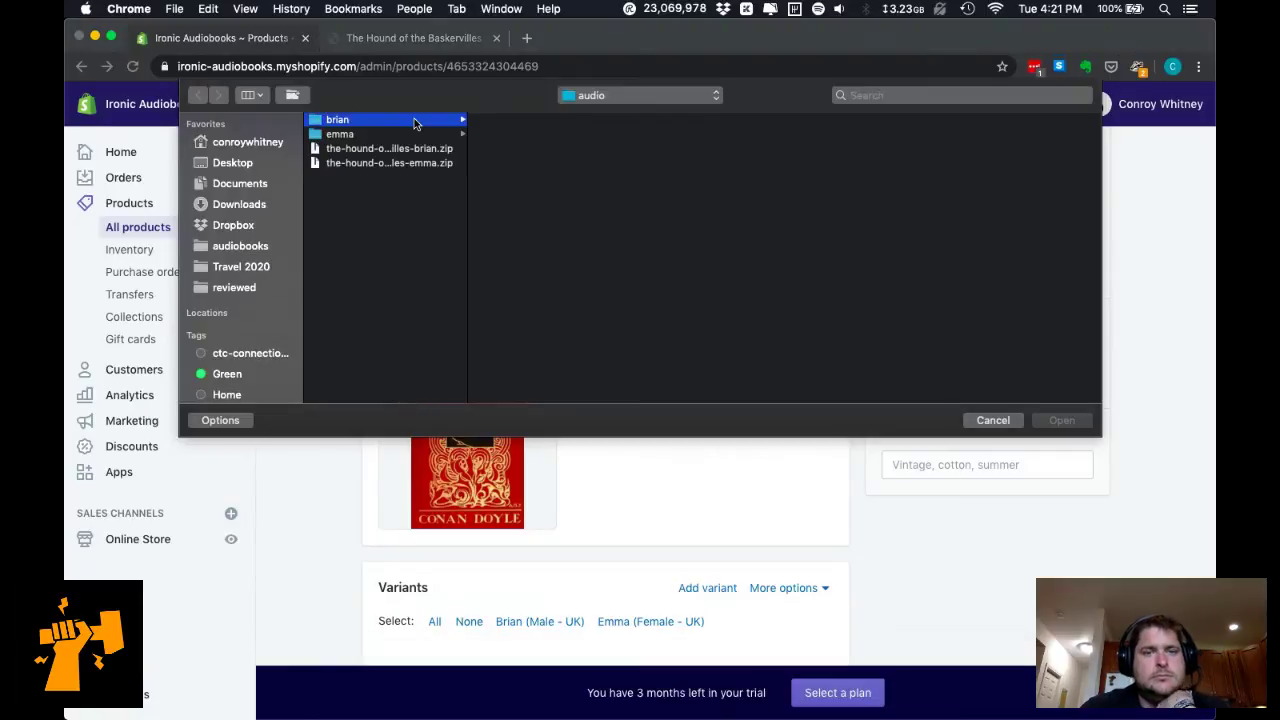
pyautogui.click(507, 134)
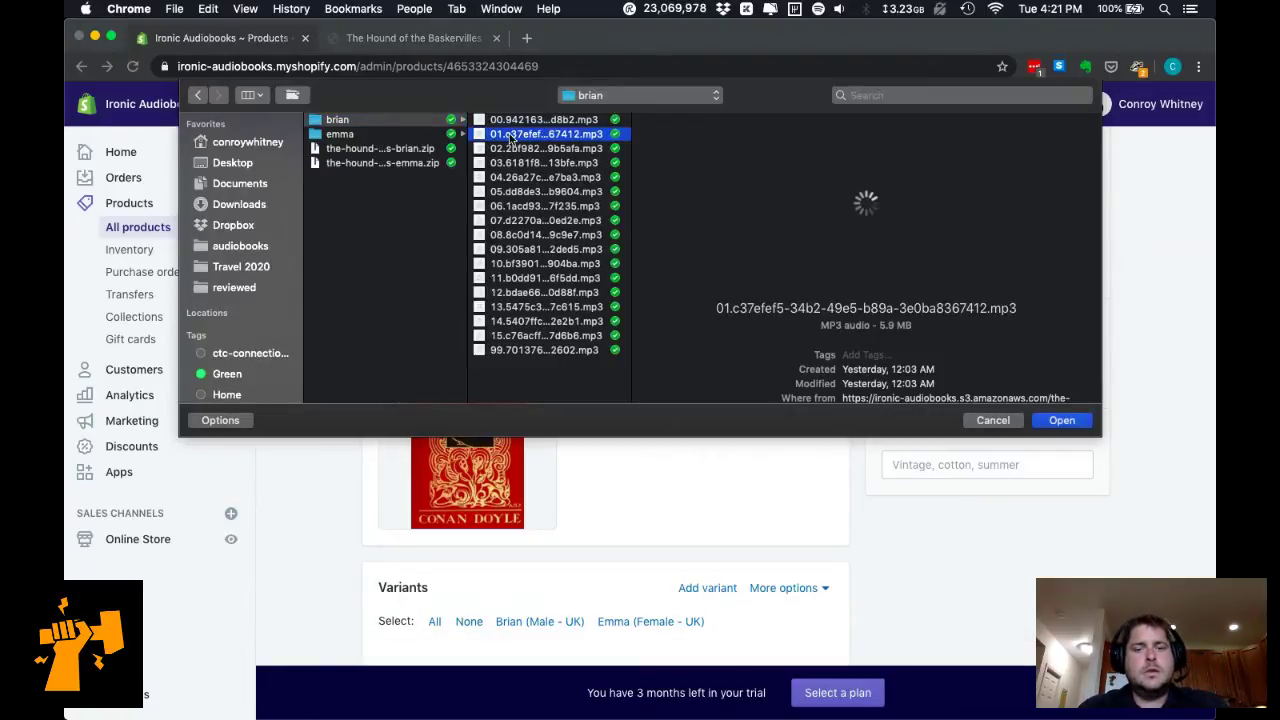
pyautogui.moveTo(509, 133); pyautogui.dragTo(640, 470)
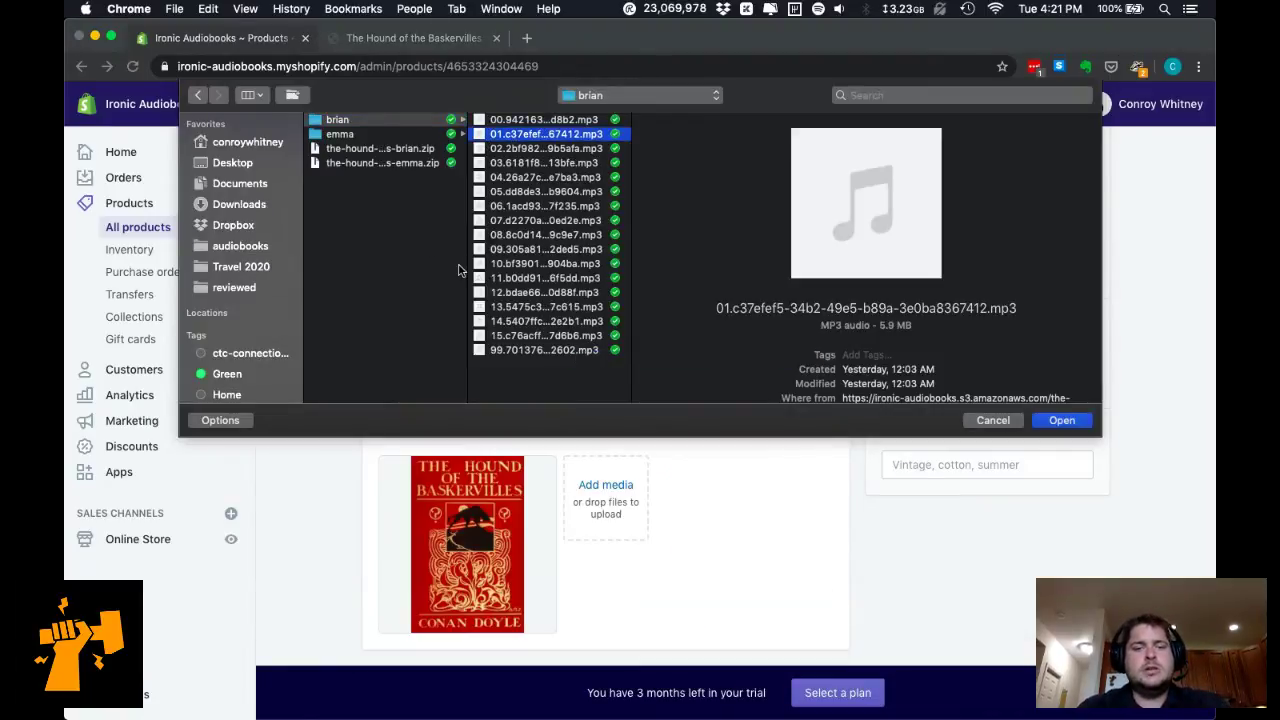
# Drag the first emma chapter mp3 onto Media as well, then close the file browser.
pyautogui.click(410, 148)
pyautogui.click(413, 133)
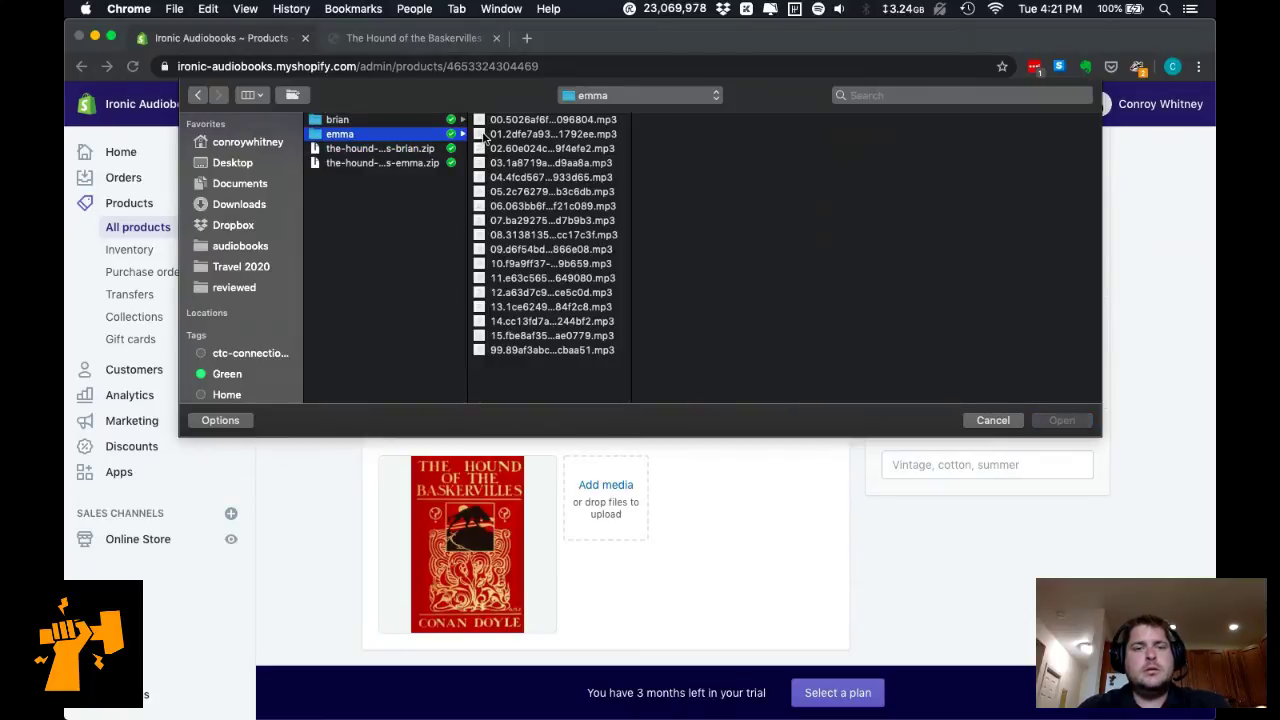
pyautogui.click(530, 134)
pyautogui.moveTo(530, 134); pyautogui.dragTo(642, 535)
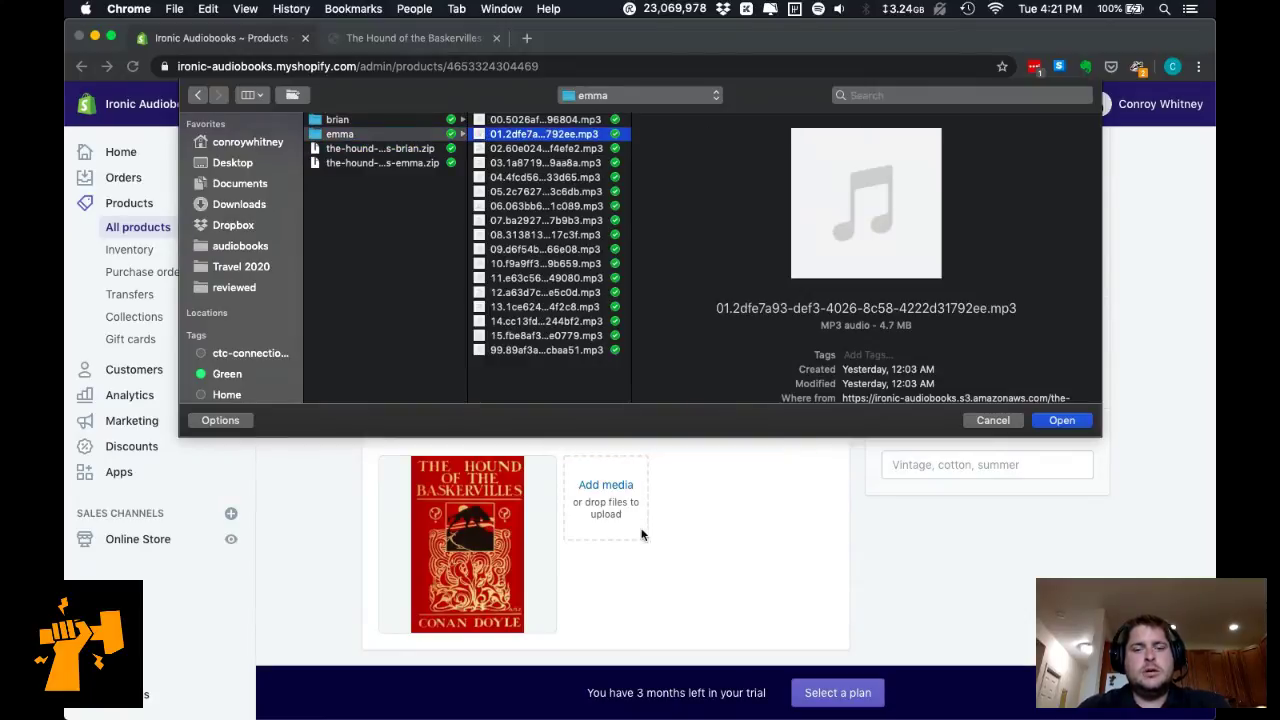
pyautogui.click(995, 420)
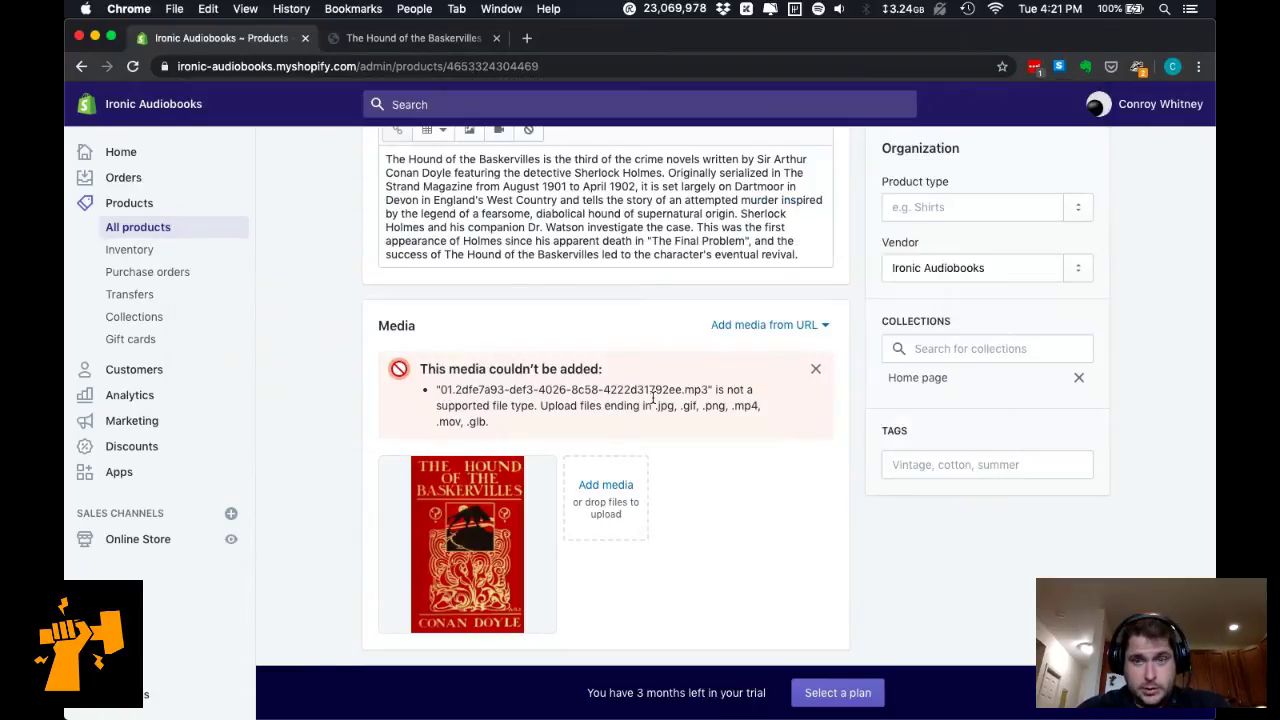
# Copy the .mp4 format from the error into a new tab, then close that tab.
pyautogui.scroll(-1, 653, 398)
pyautogui.doubleClick(748, 373)
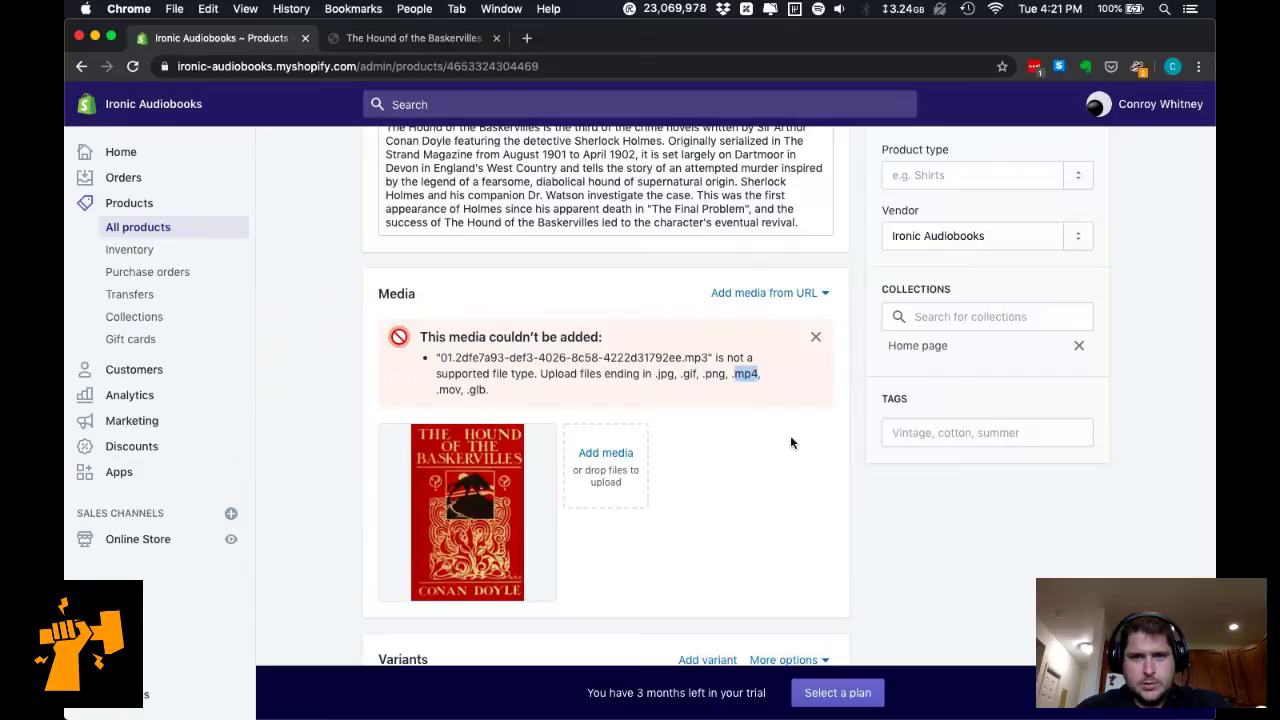
pyautogui.press('super+t')
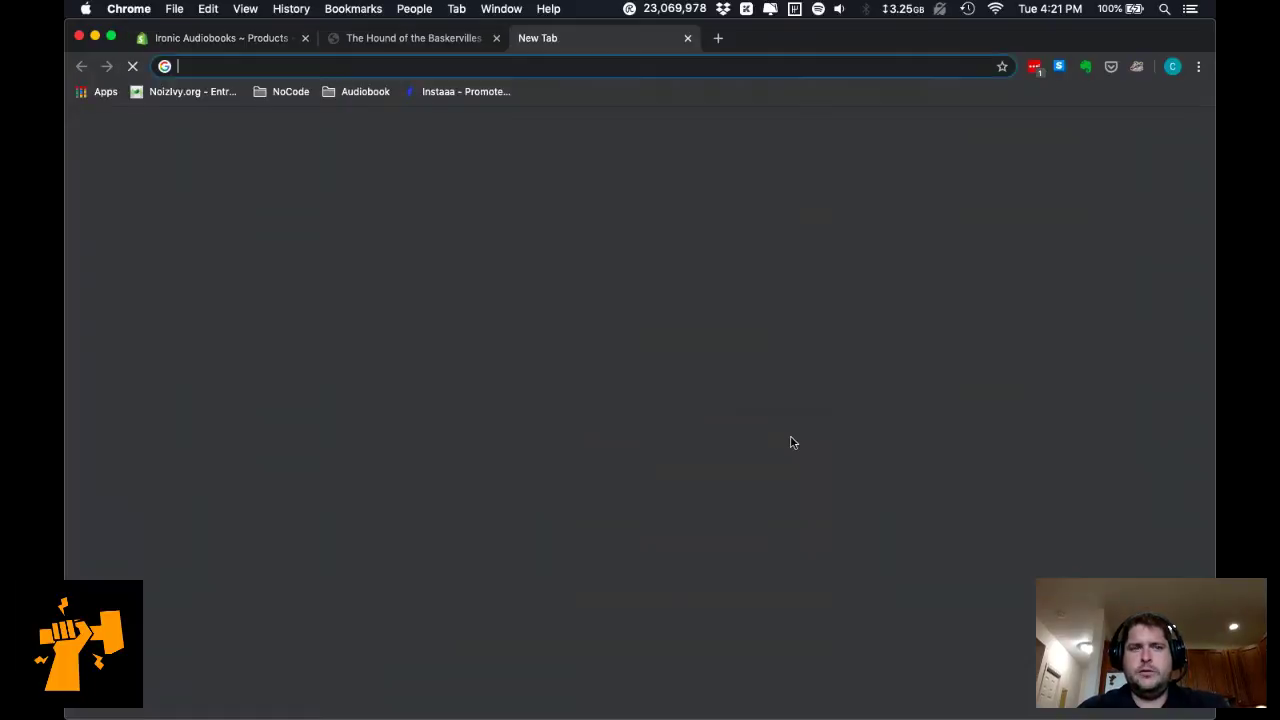
pyautogui.write('mp4')
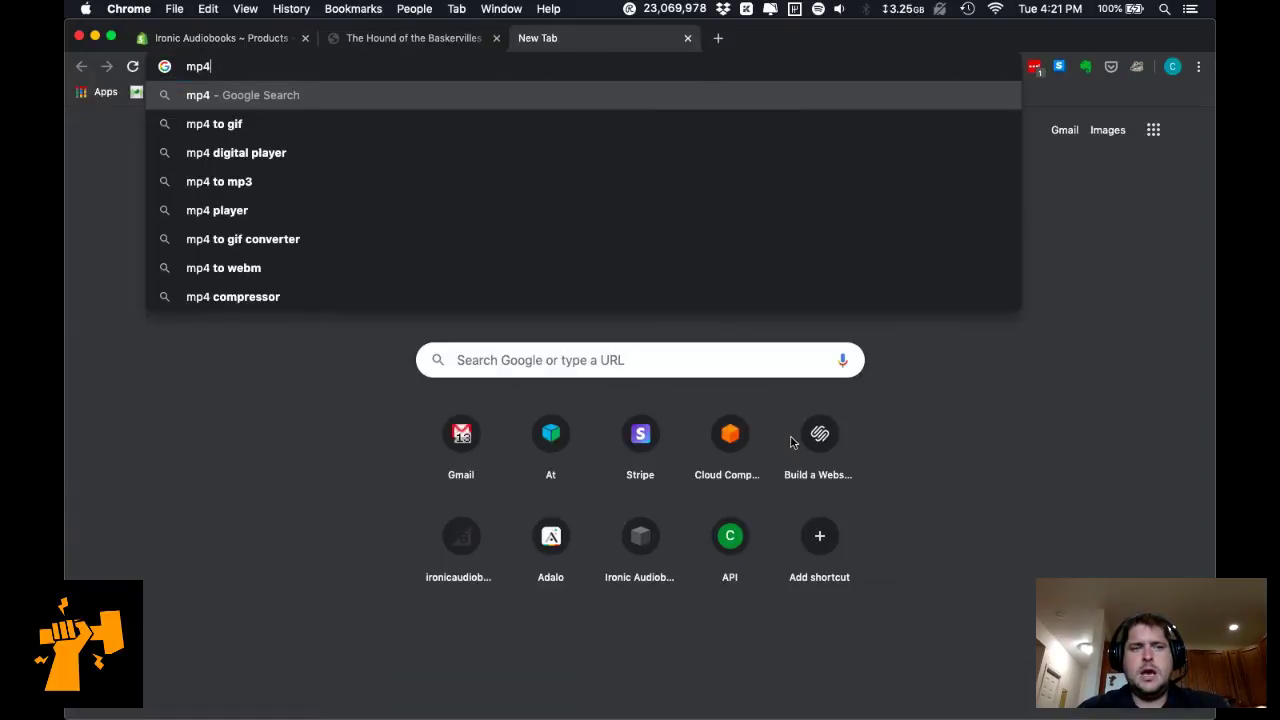
pyautogui.press('super+w')
# Scroll down the product page to the Brian and Emma variants and back up.
pyautogui.scroll(-5, 655, 516)
pyautogui.scroll(-4, 655, 516)
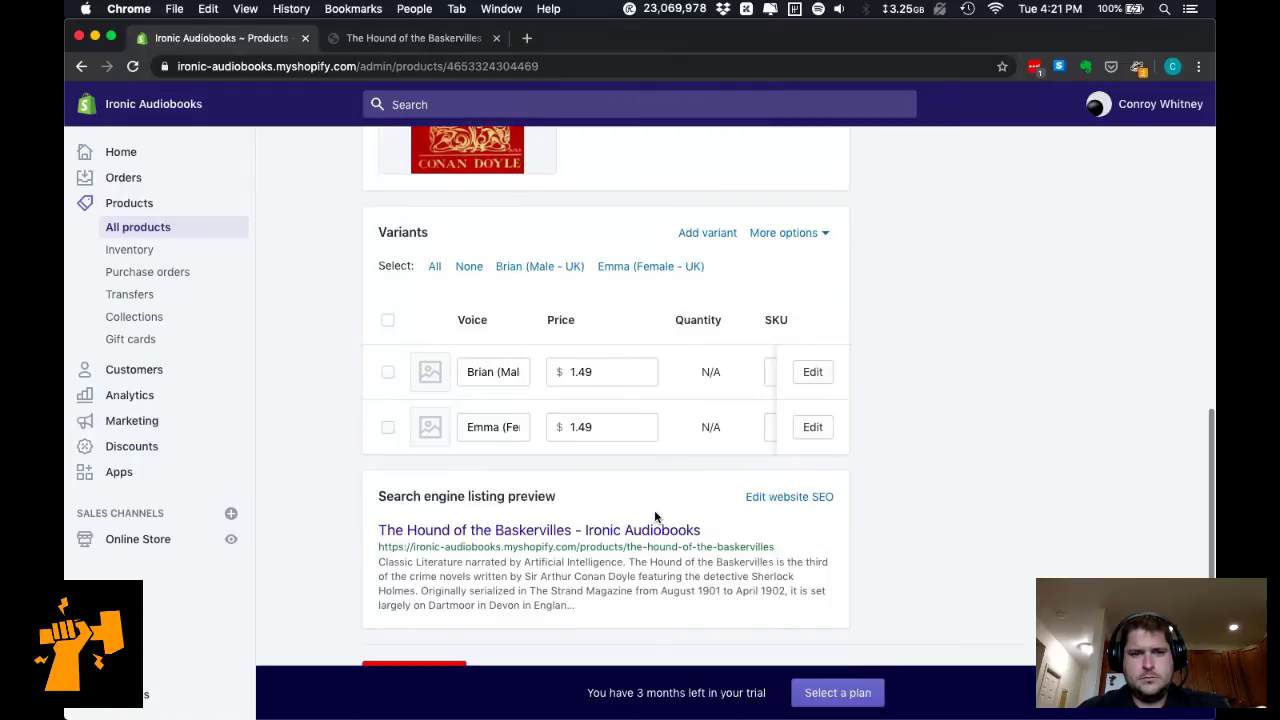
pyautogui.scroll(-1, 655, 516)
pyautogui.hscroll(3, 690, 400)
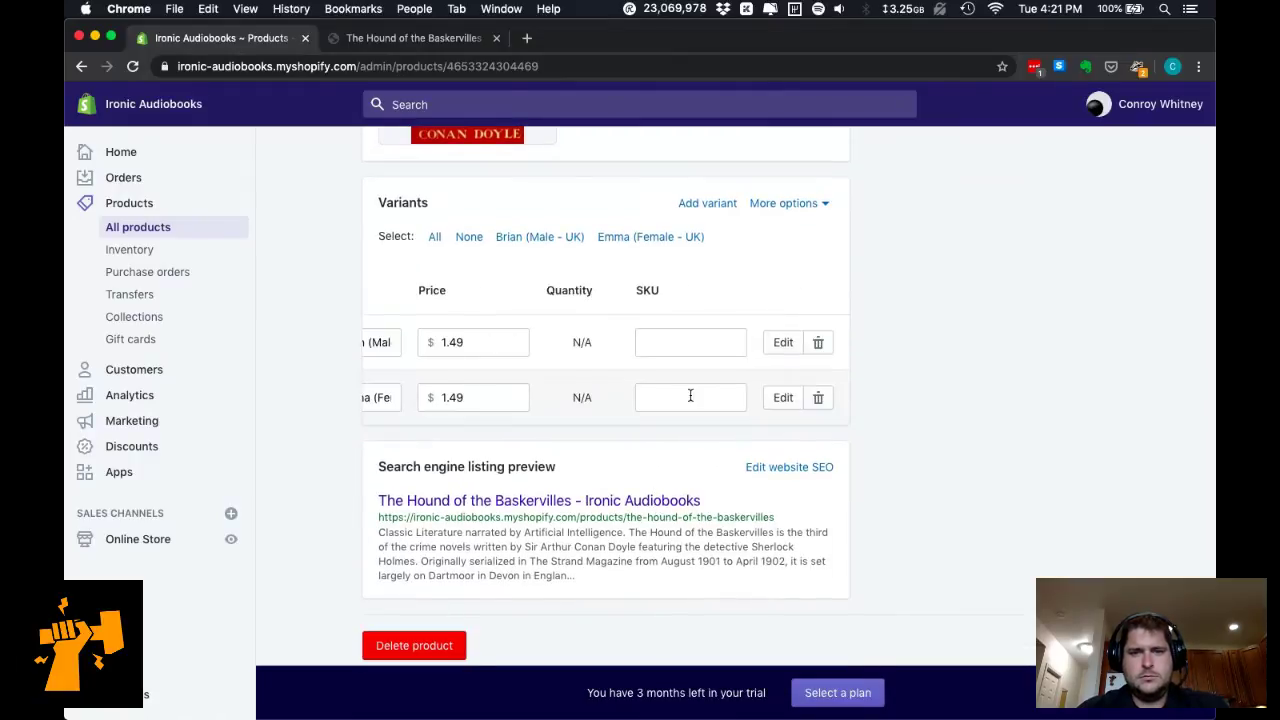
pyautogui.scroll(10, 748, 522)
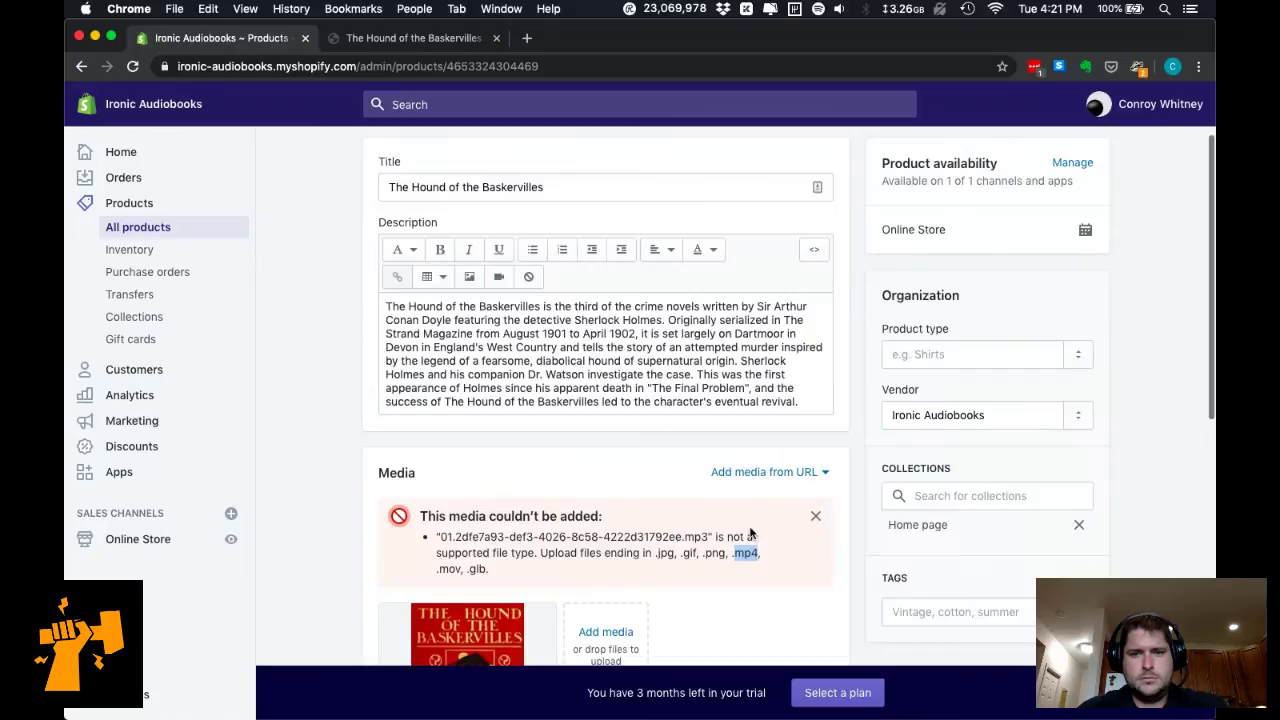
pyautogui.scroll(2, 750, 525)
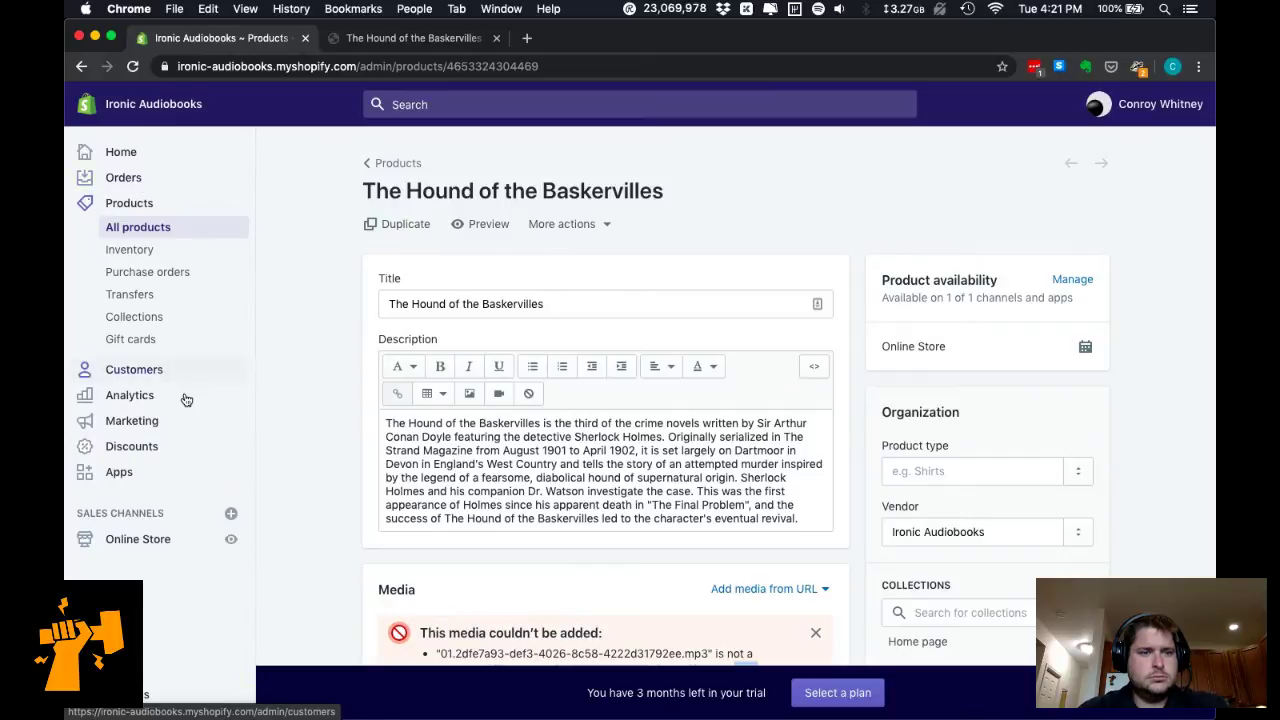
# Google 'shopify upload file' and open the 'Uploading images · Shopify Help Center' result.
pyautogui.press('super+t')
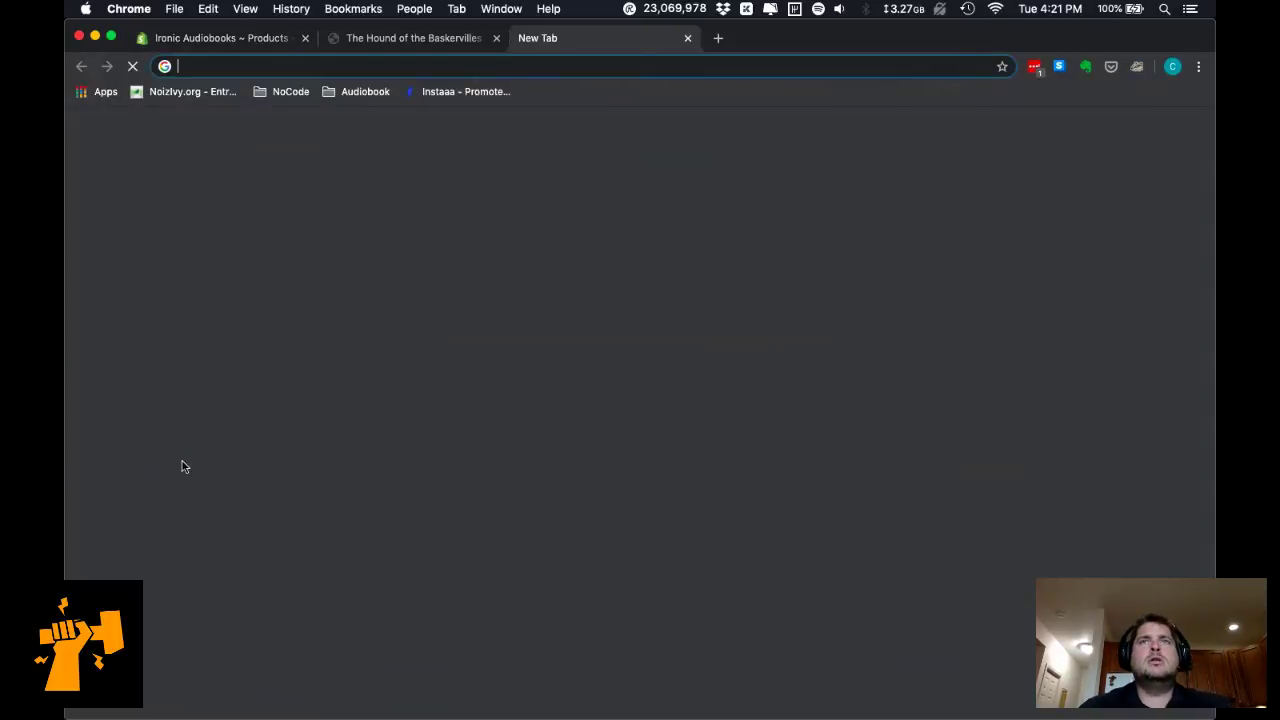
pyautogui.write('shio')
pyautogui.press('BackSpace')
pyautogui.press('BackSpace')
pyautogui.write('opify upload file')
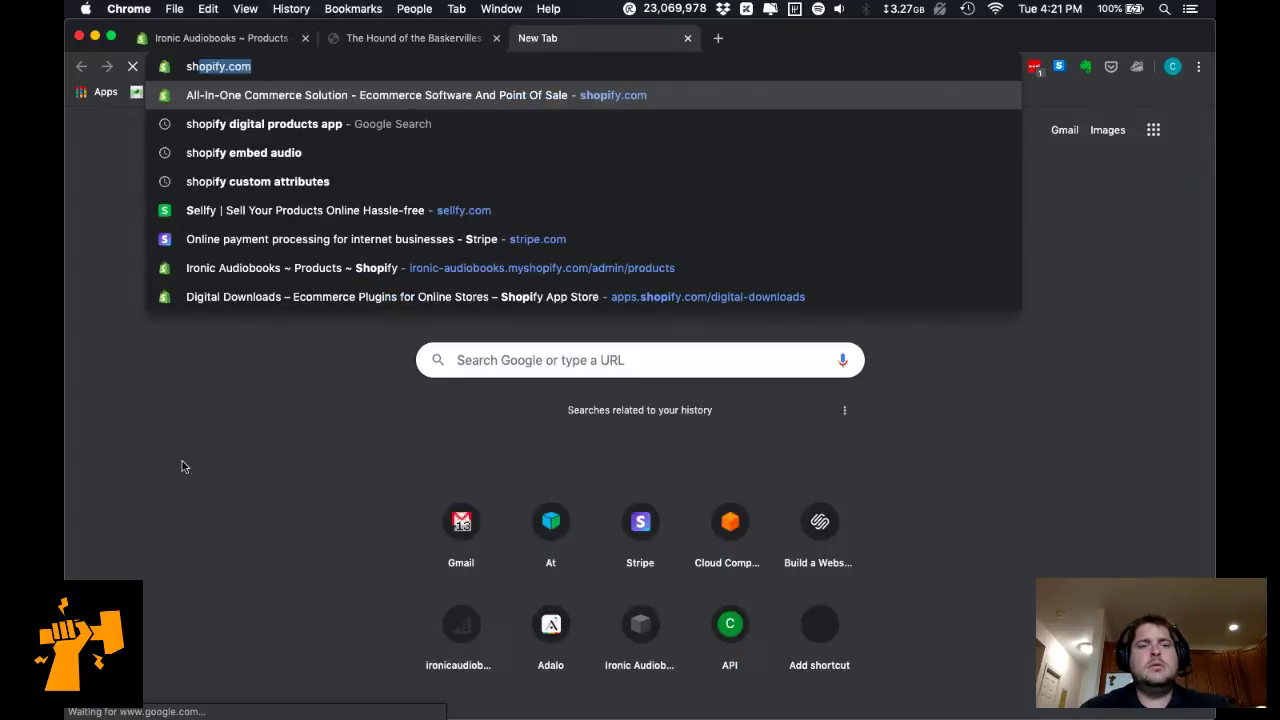
pyautogui.press('Return')
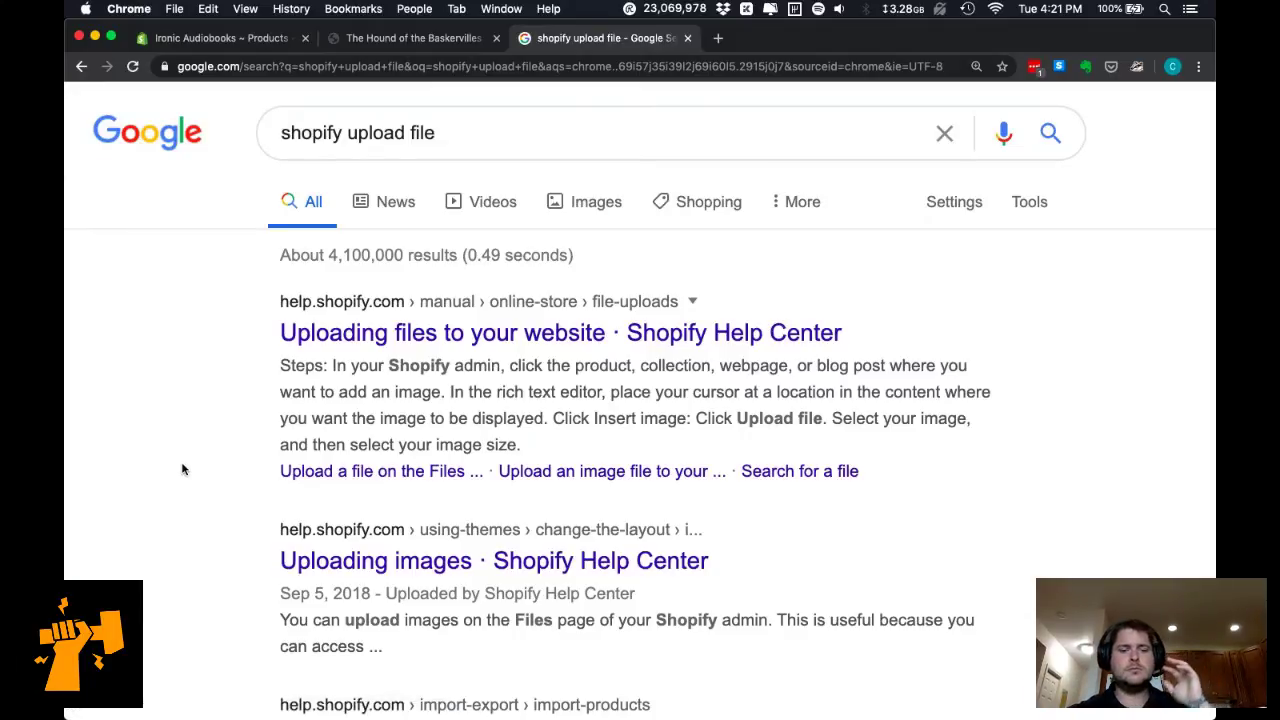
pyautogui.click(503, 548)
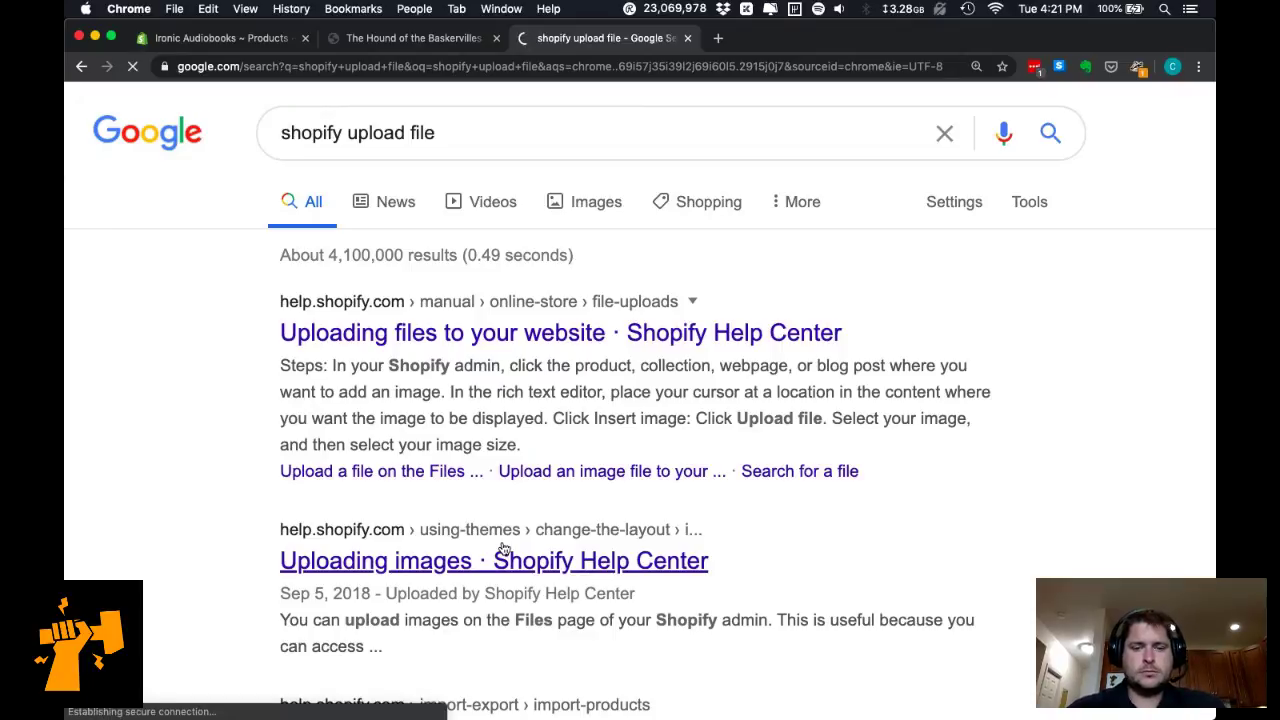
# Glance at the storefront and admin product tabs, then return to the Uploading images article.
pyautogui.click(397, 42)
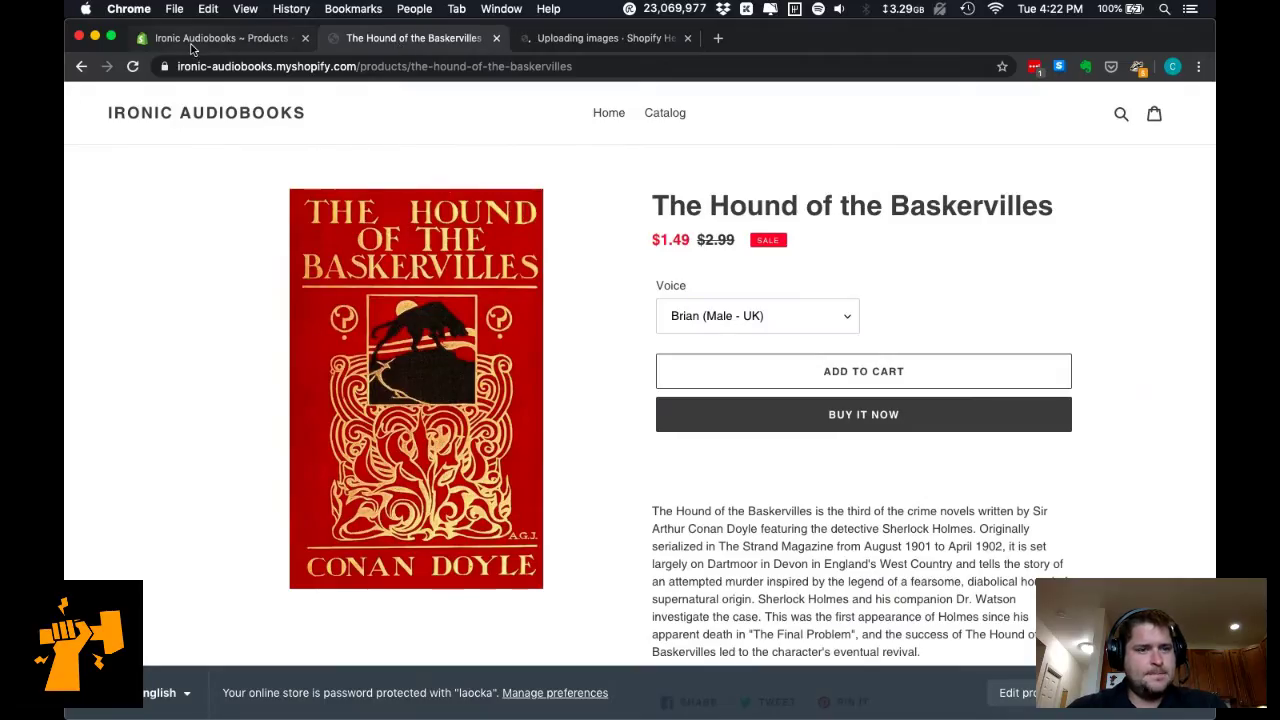
pyautogui.click(193, 42)
pyautogui.click(605, 40)
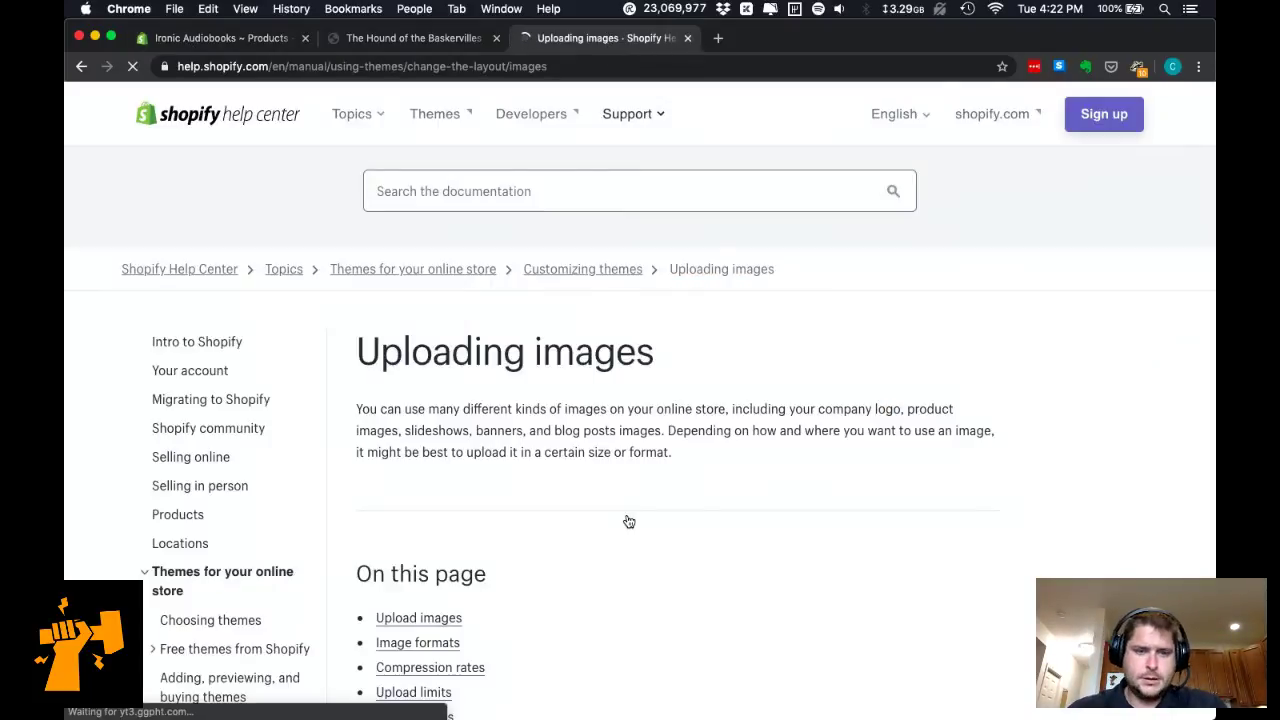
# Jump to the article's Upload limits section and check the 01 mp3 file's details in Finder.
pyautogui.scroll(-3, 629, 521)
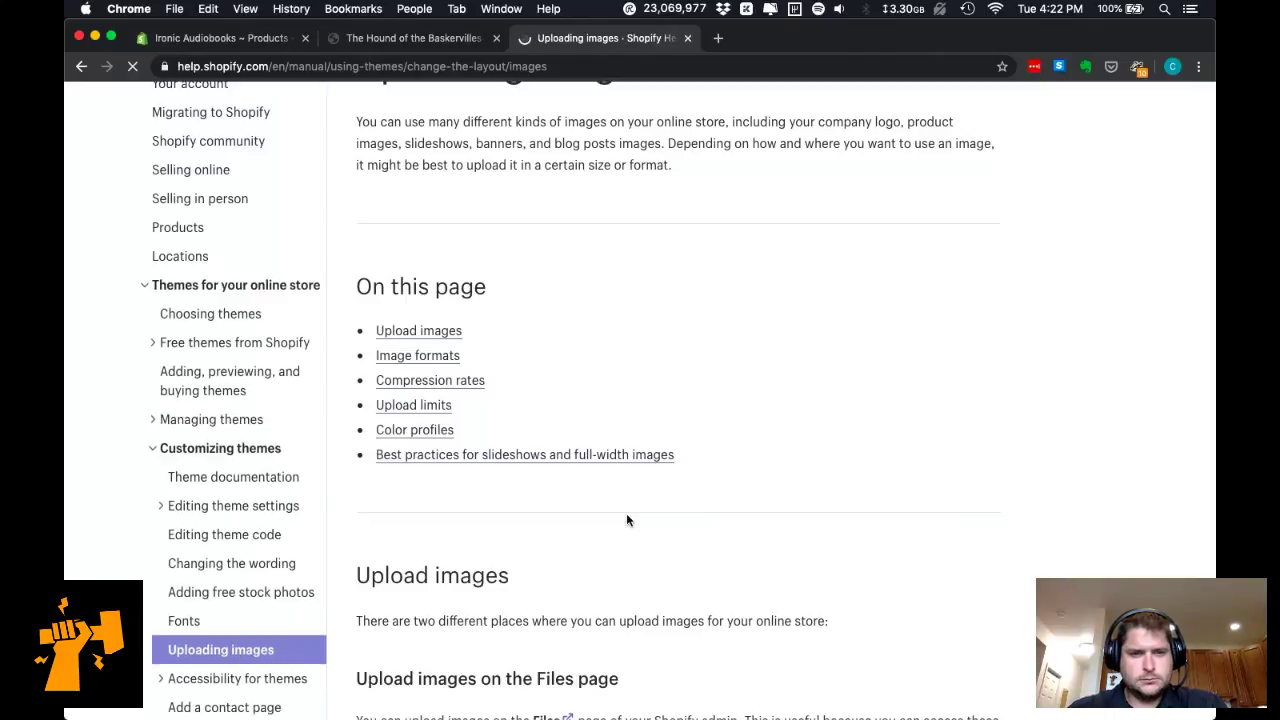
pyautogui.click(414, 405)
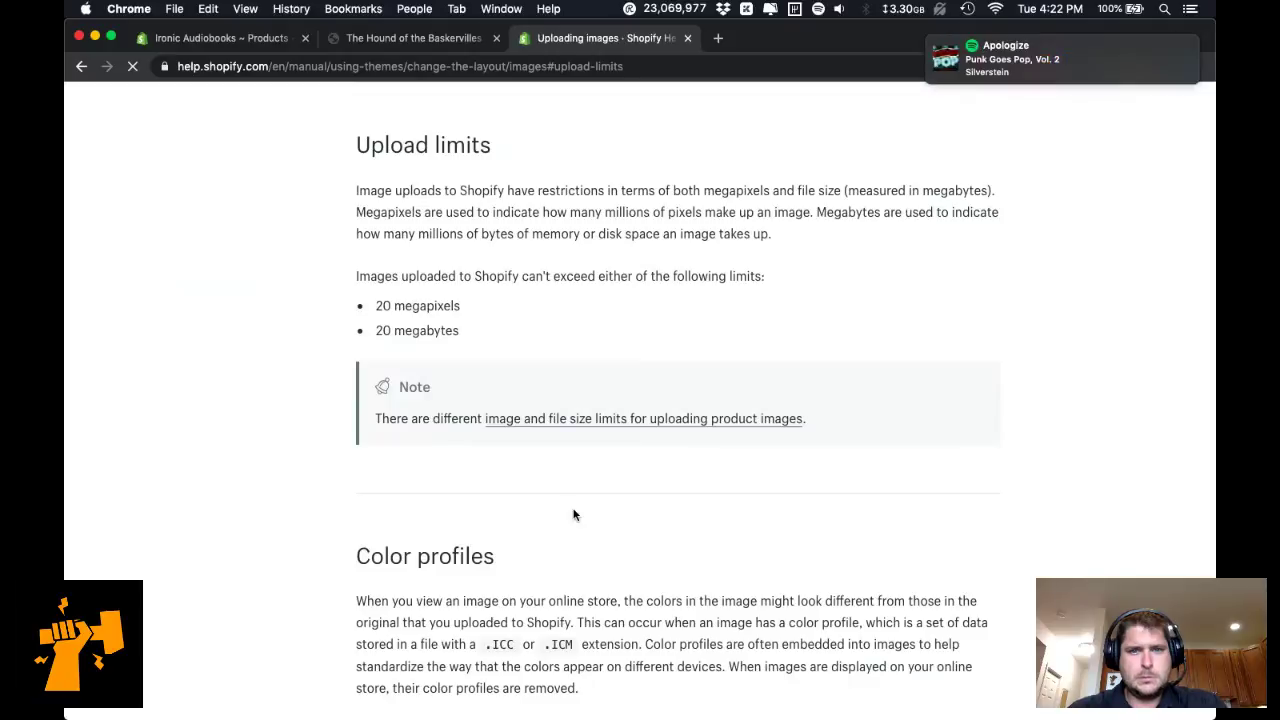
pyautogui.press('super+Tab')
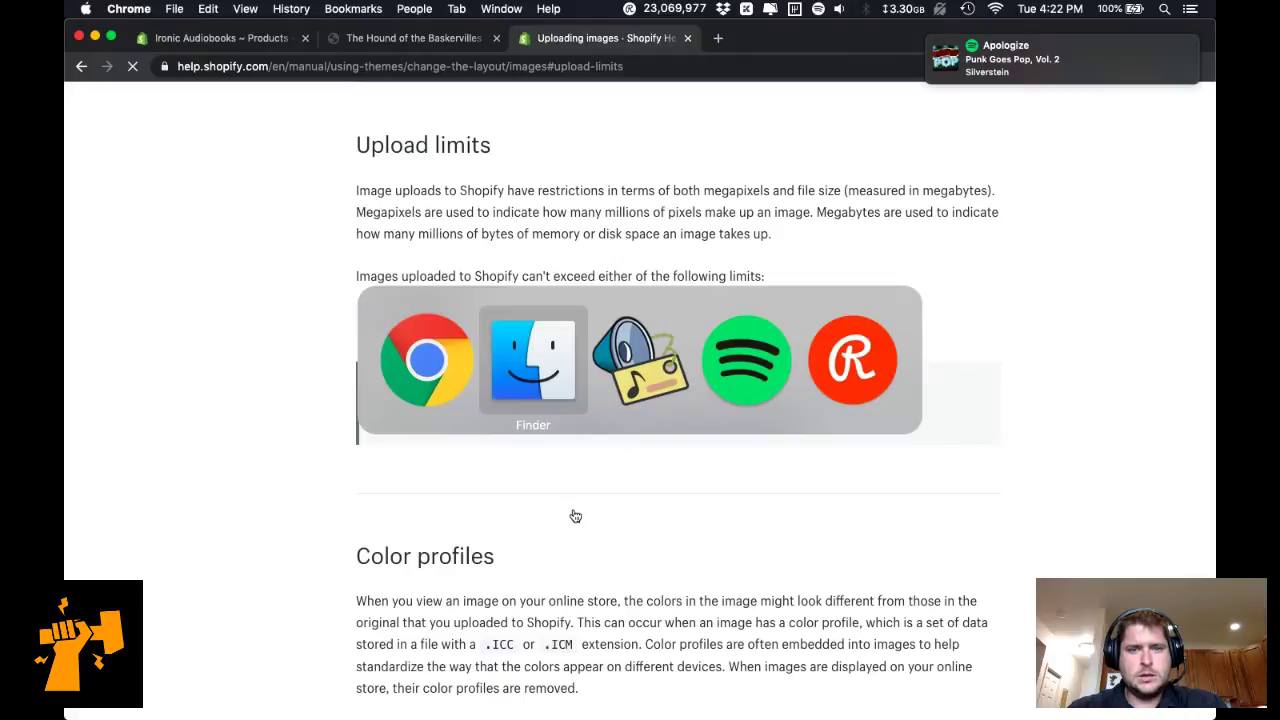
pyautogui.press('Right')
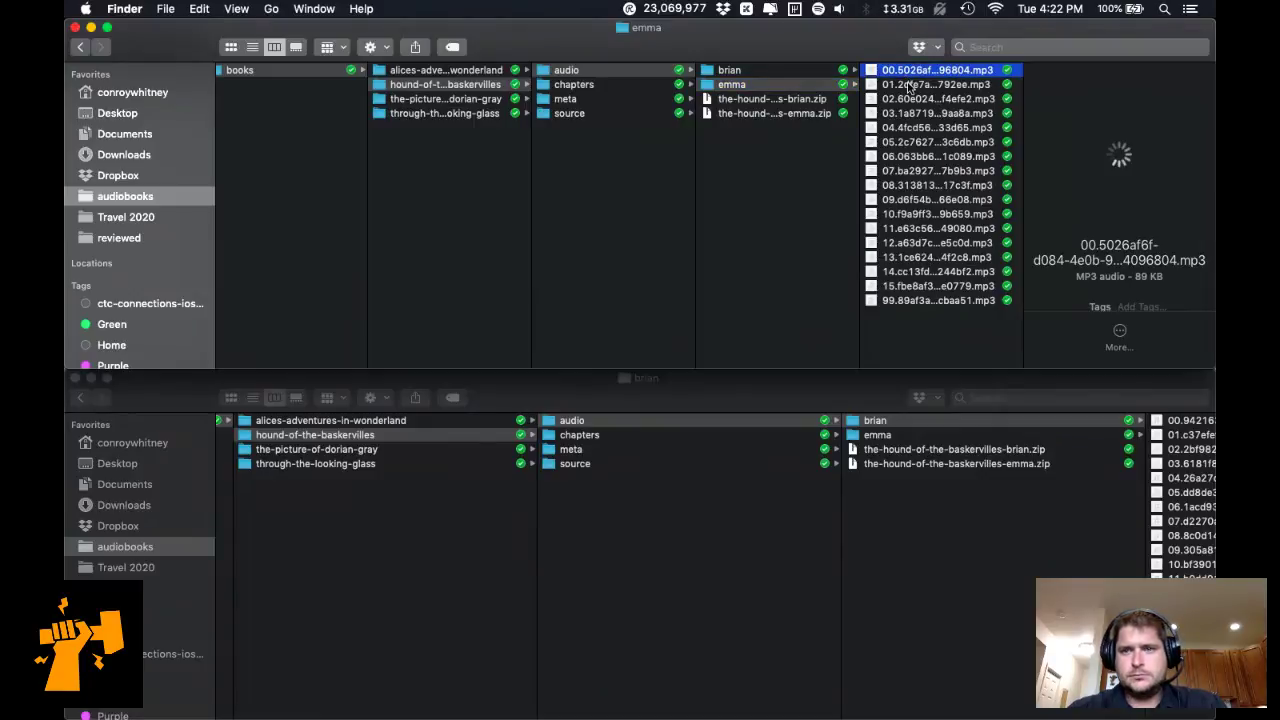
pyautogui.click(909, 86)
pyautogui.press('super+Tab')
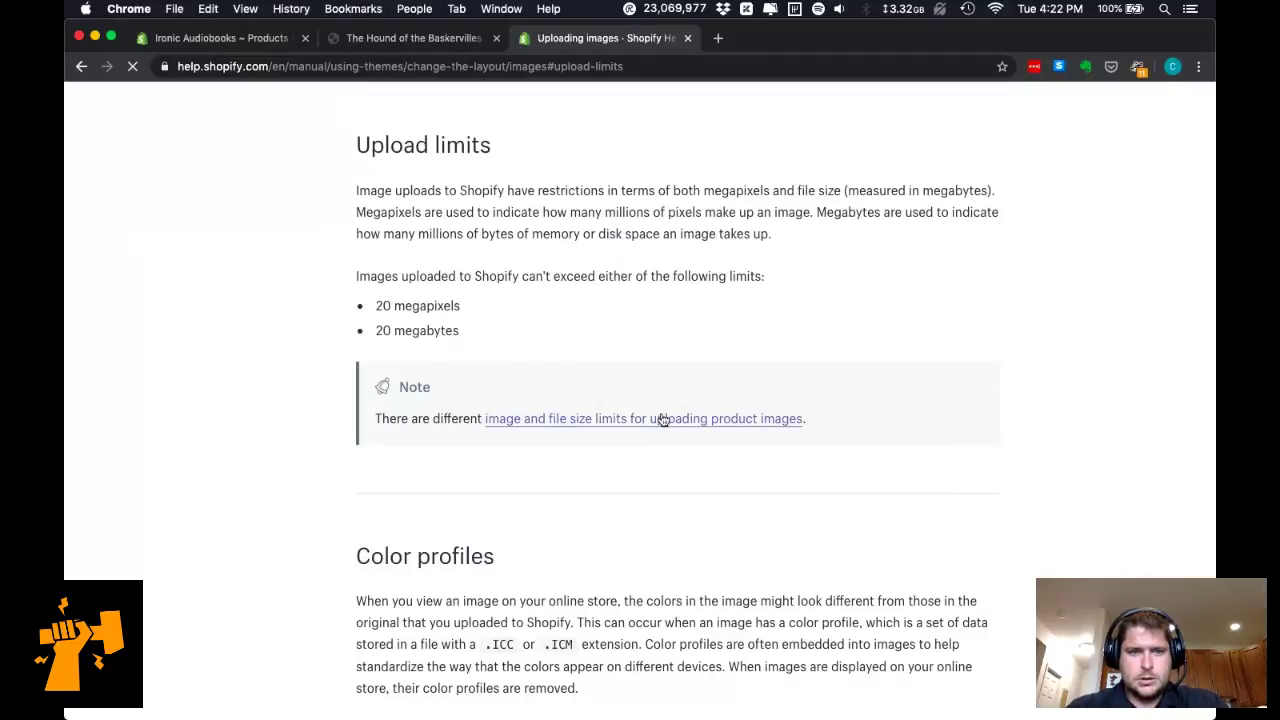
# Follow the article's Files link to the store admin, then view the storefront product tab.
pyautogui.scroll(5, 660, 417)
pyautogui.scroll(15, 660, 417)
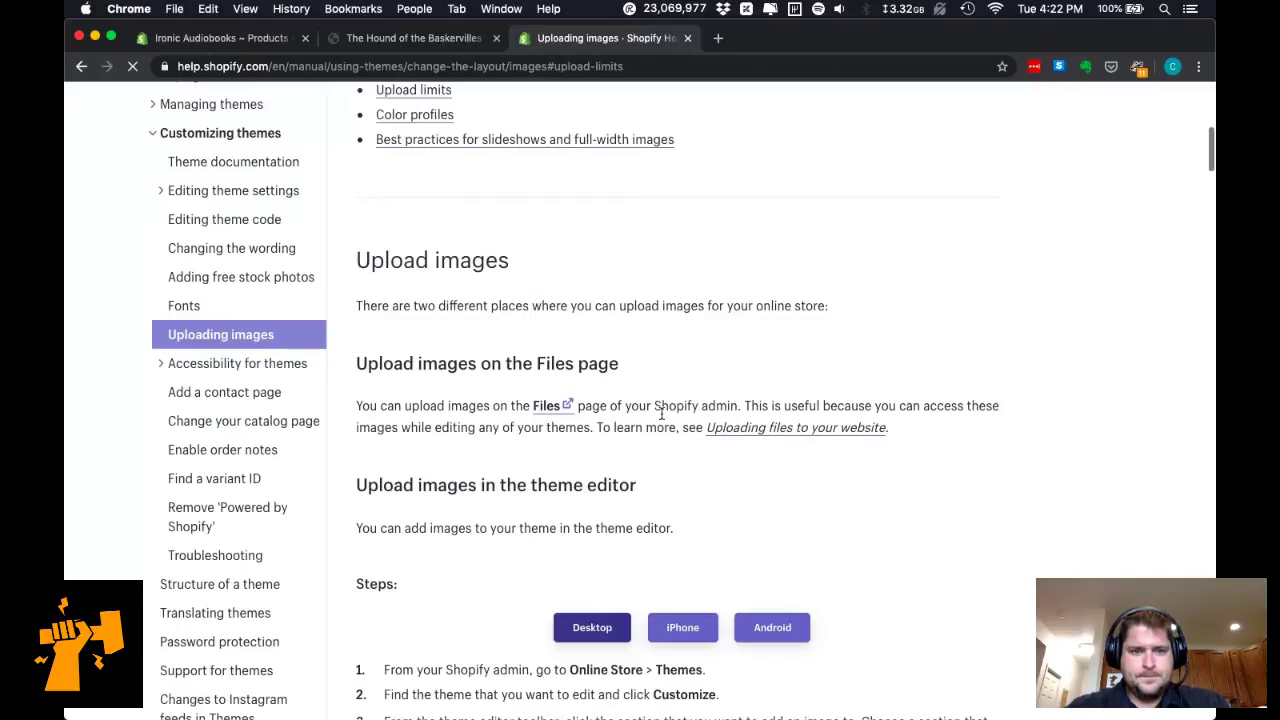
pyautogui.scroll(-4, 663, 417)
pyautogui.scroll(2, 621, 267)
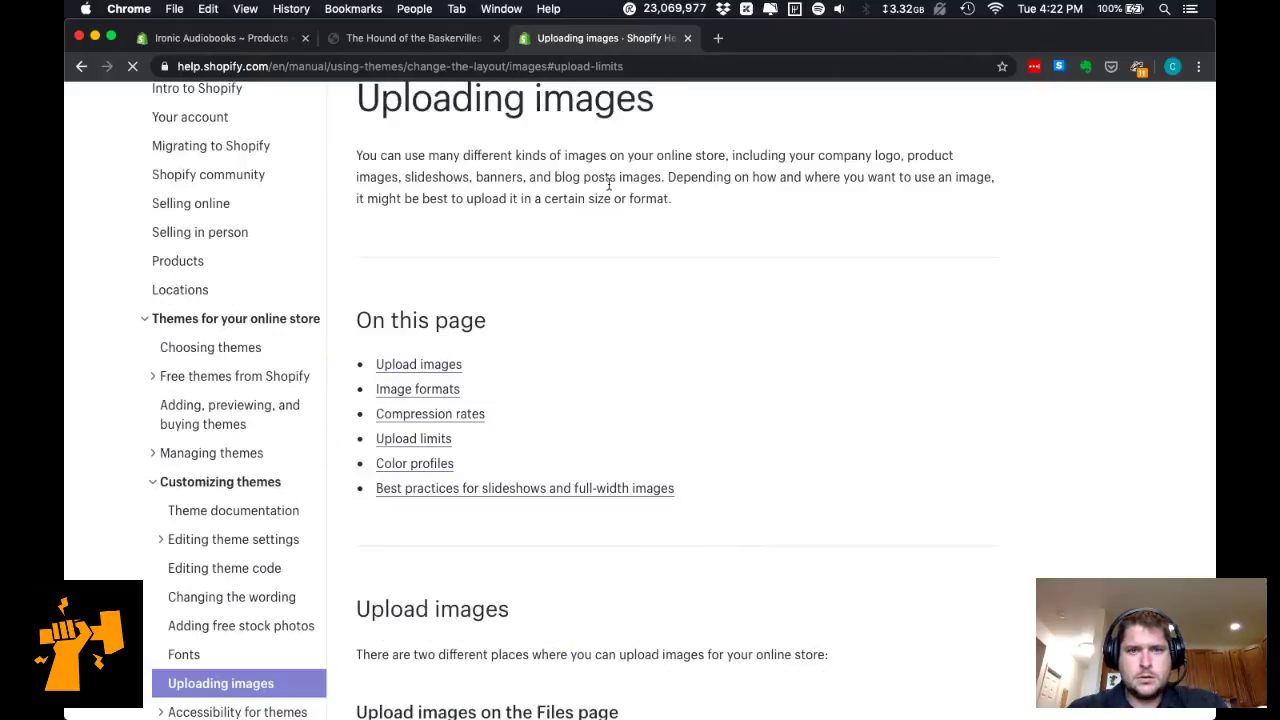
pyautogui.tripleClick(588, 168)
pyautogui.click(638, 272)
pyautogui.scroll(-3, 654, 445)
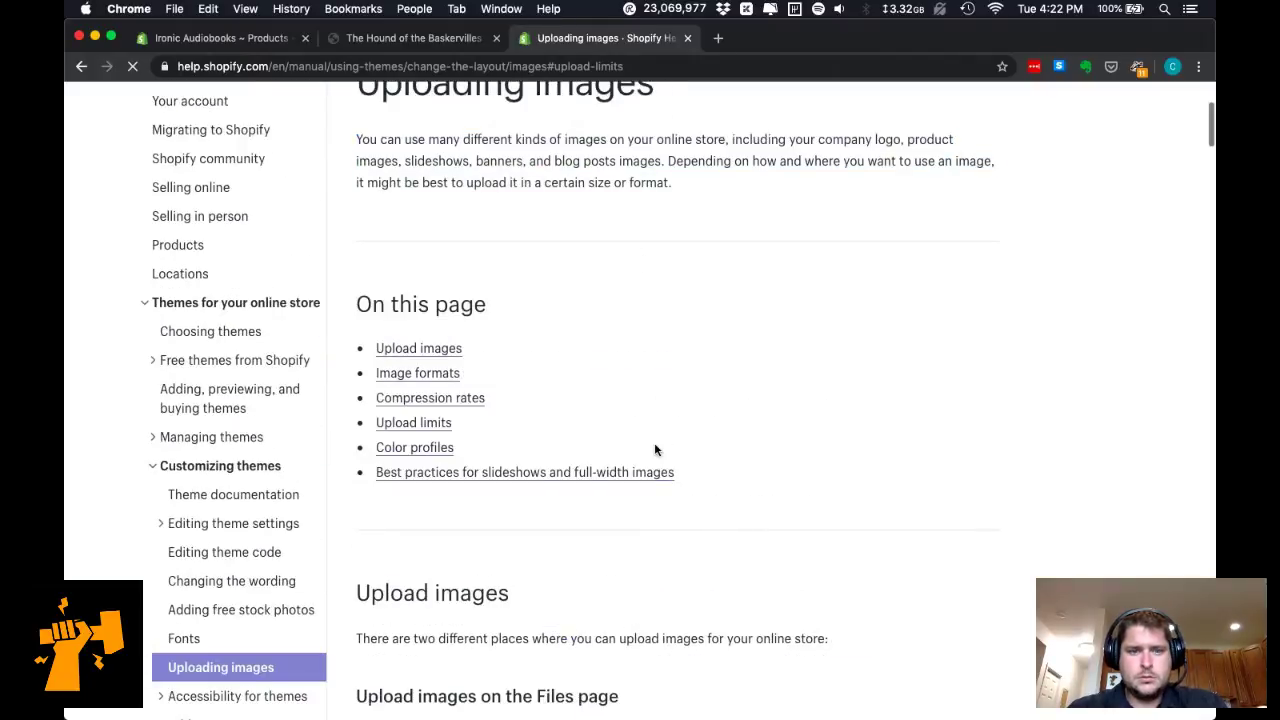
pyautogui.scroll(-2, 654, 450)
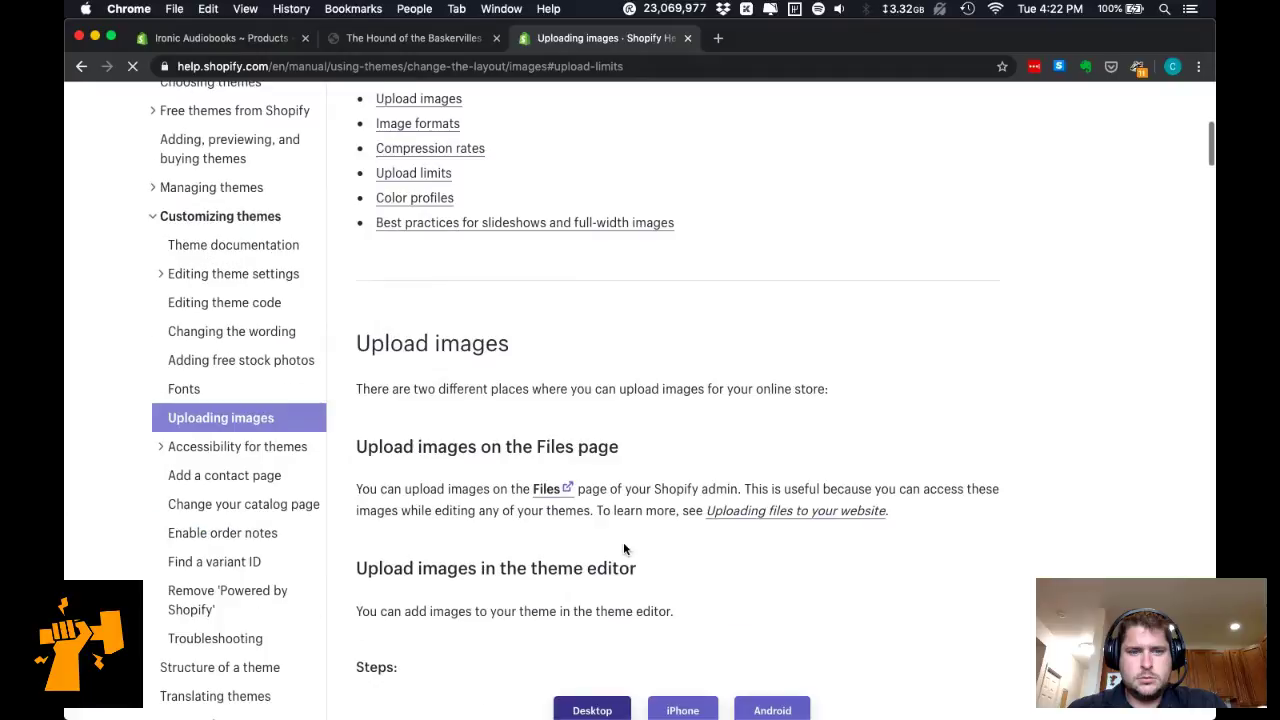
pyautogui.click(553, 490)
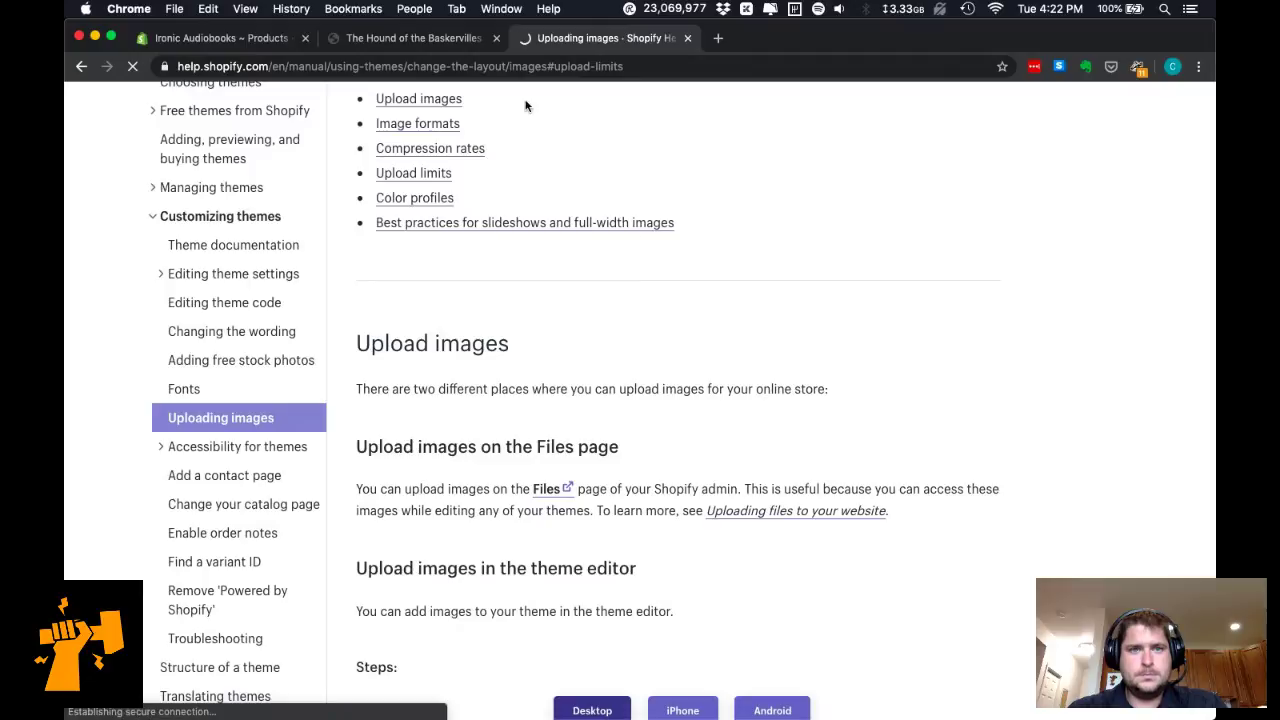
pyautogui.click(448, 39)
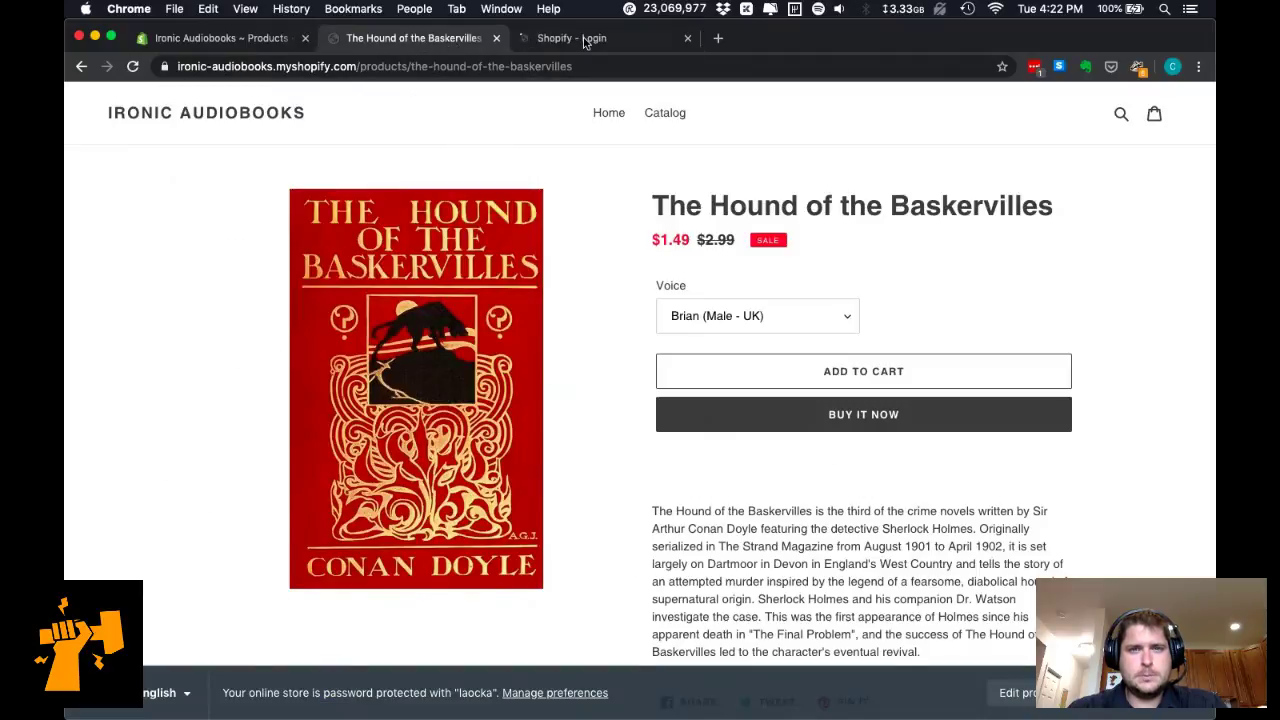
# Sign in to the Ironic Audiobooks store and get back to the Shopify Files page in Chrome.
pyautogui.click(590, 38)
pyautogui.moveTo(590, 38); pyautogui.dragTo(430, 40)
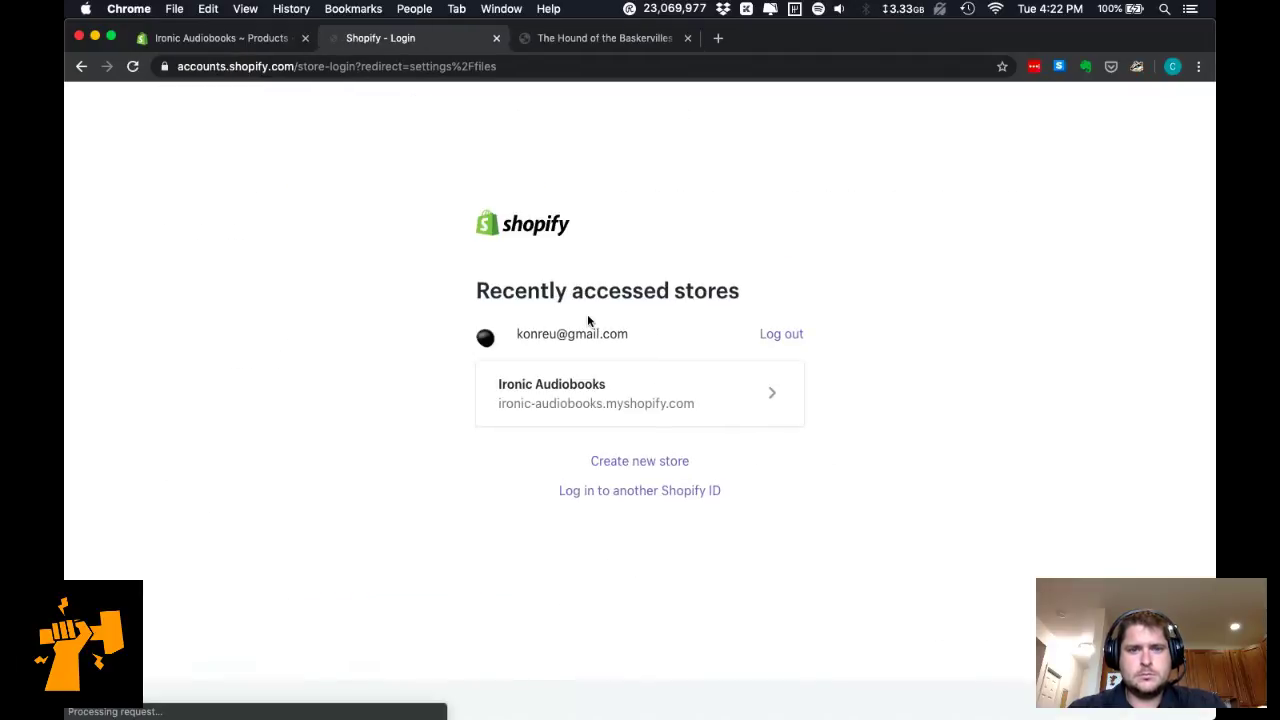
pyautogui.click(636, 406)
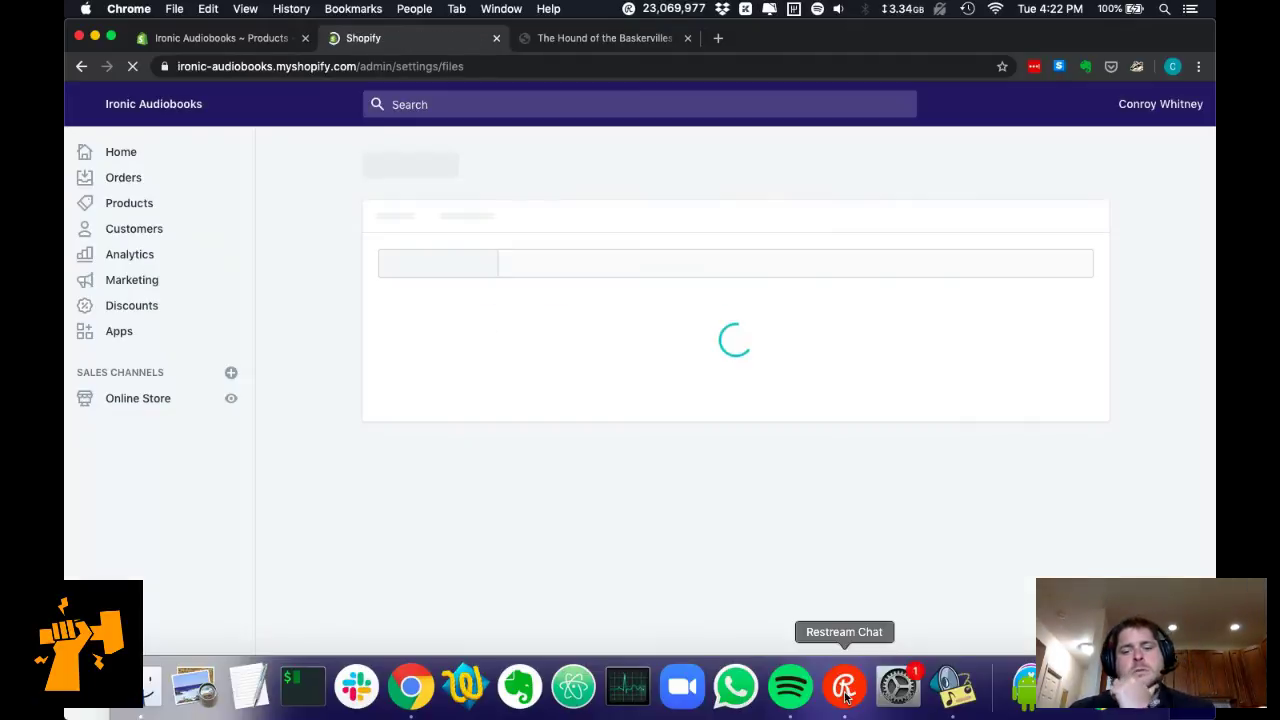
pyautogui.click(845, 697)
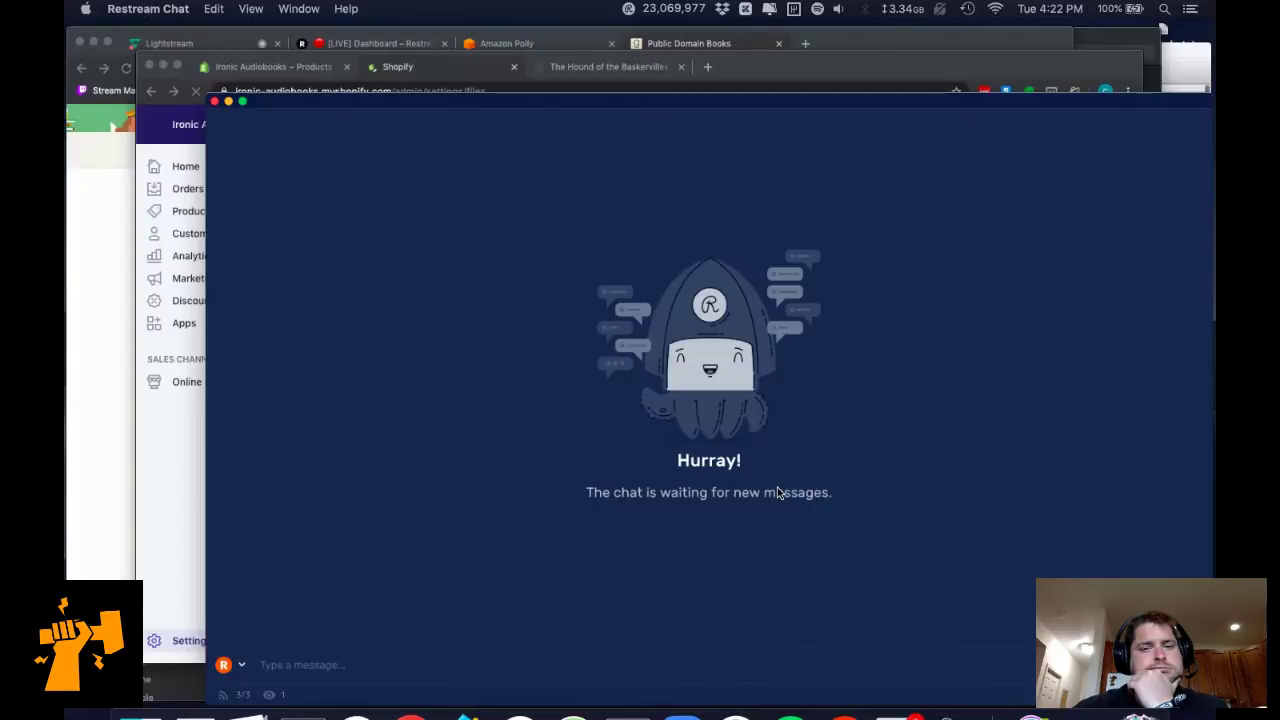
pyautogui.hotkey('ctrl', 'Up')
pyautogui.click(792, 340)
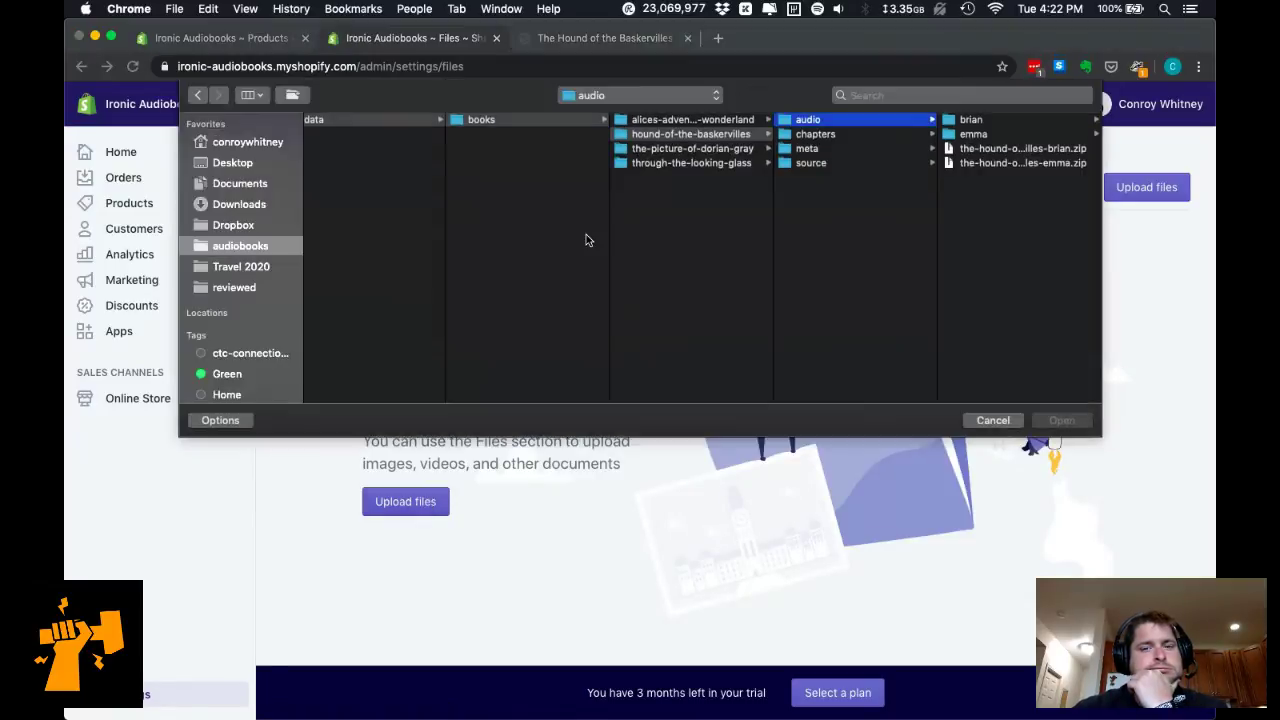
# Try uploading the 01 mp3 from the brian folder and select the resulting unsupported file type error.
pyautogui.click(1005, 120)
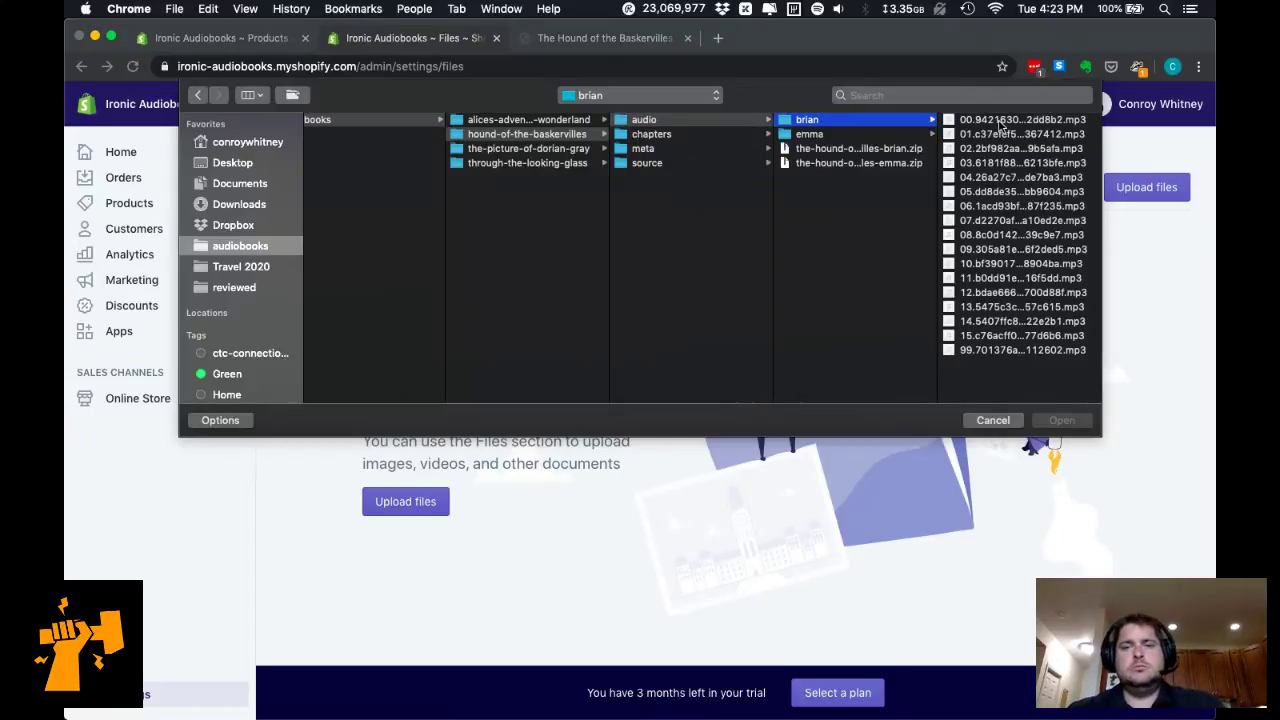
pyautogui.click(970, 134)
pyautogui.press('Return')
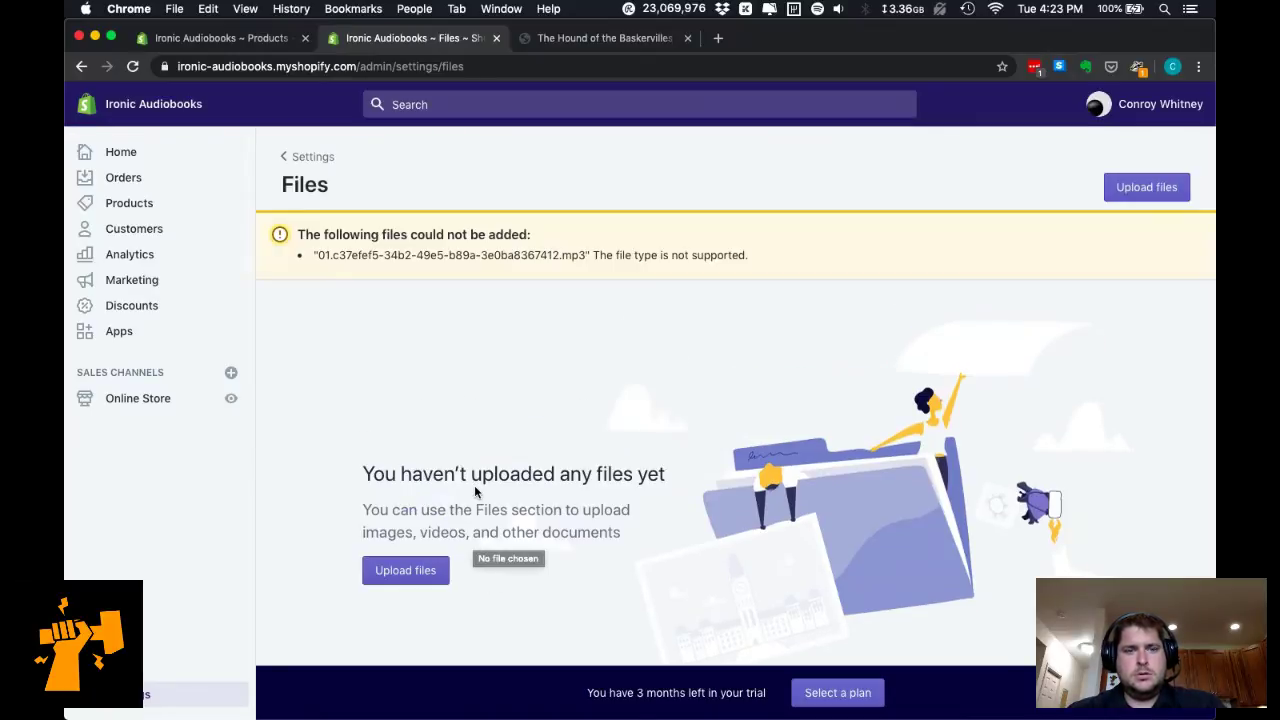
pyautogui.tripleClick(640, 255)
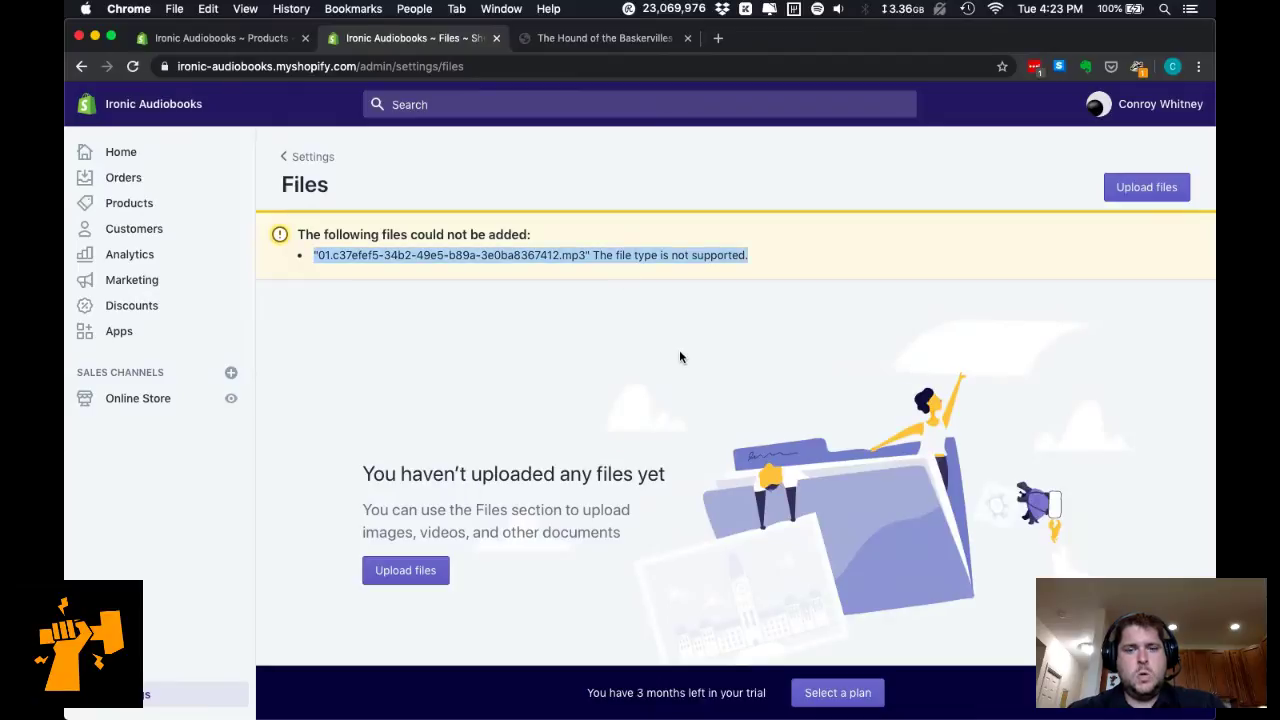
pyautogui.click(514, 526)
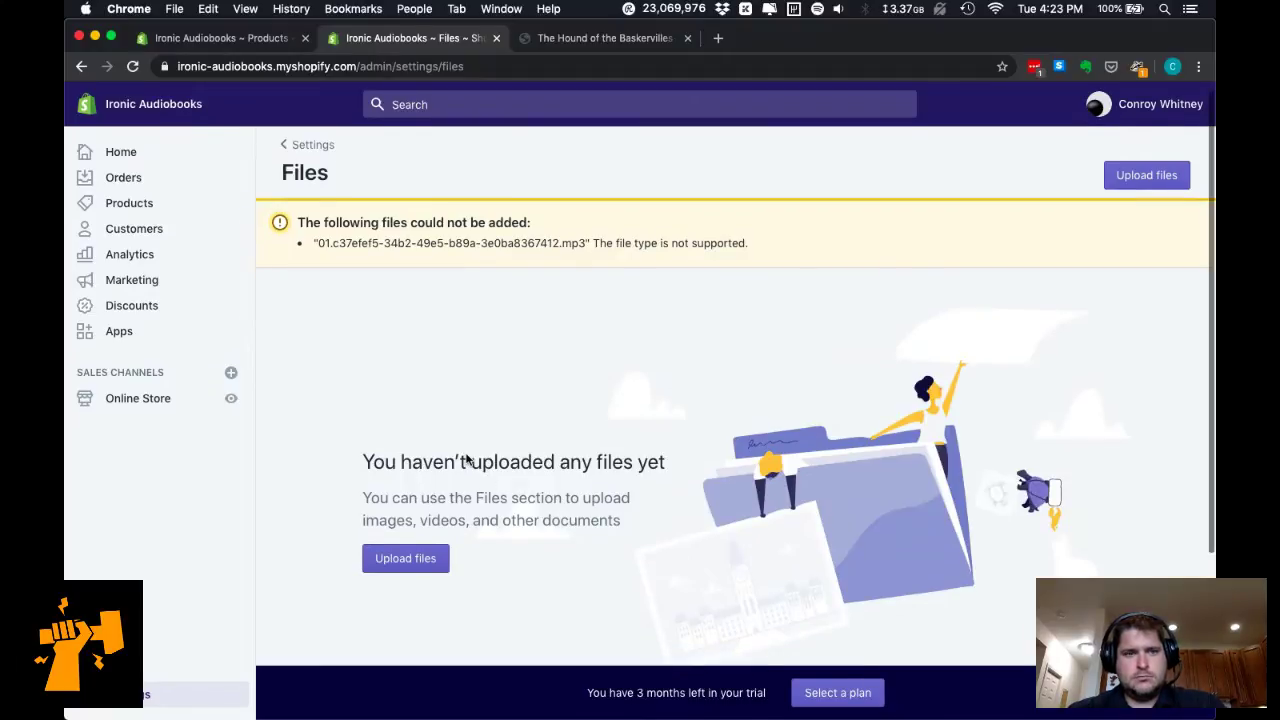
# Read and select the paragraph explaining what the Files section accepts, such as documents.
pyautogui.scroll(1, 400, 412)
pyautogui.scroll(-1, 410, 418)
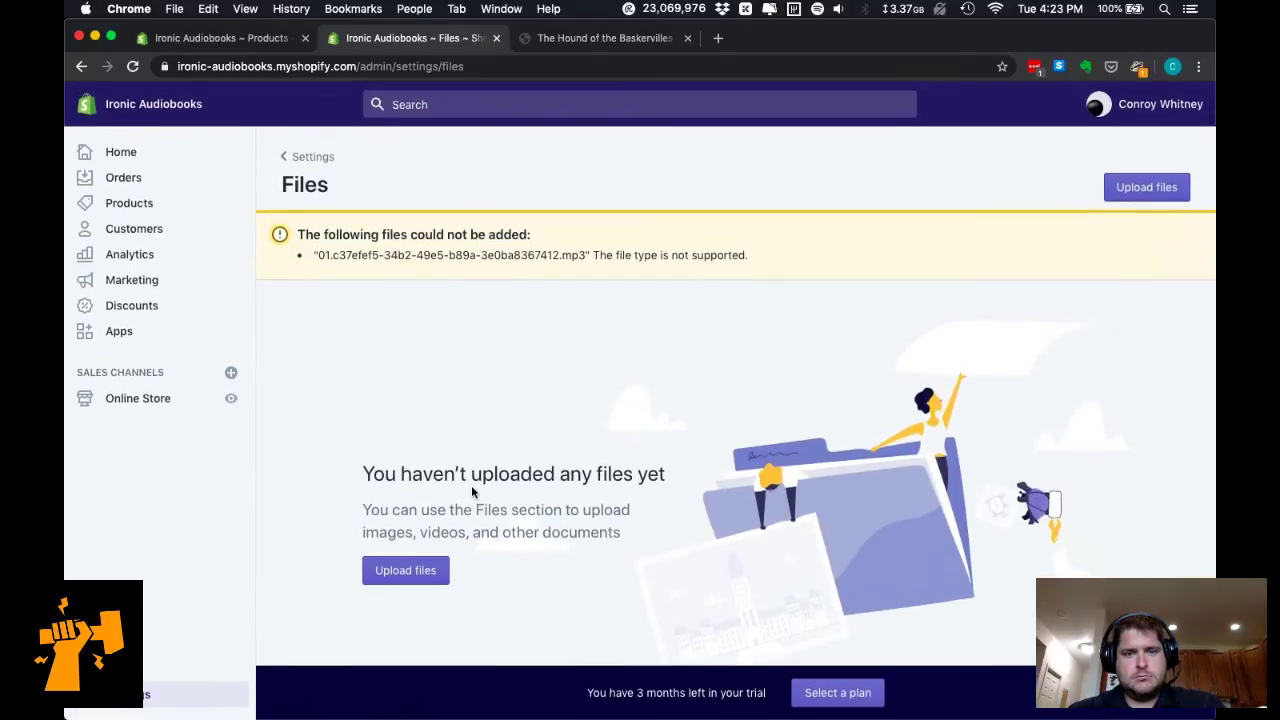
pyautogui.tripleClick(513, 532)
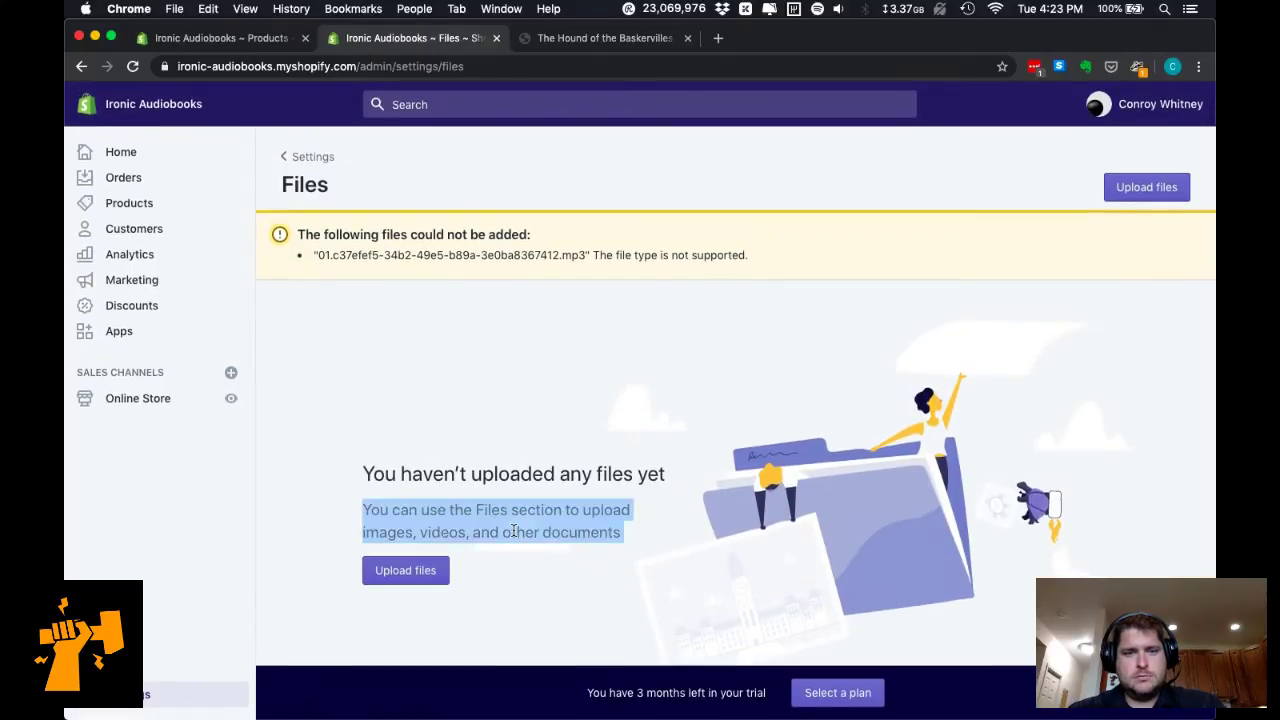
pyautogui.doubleClick(565, 524)
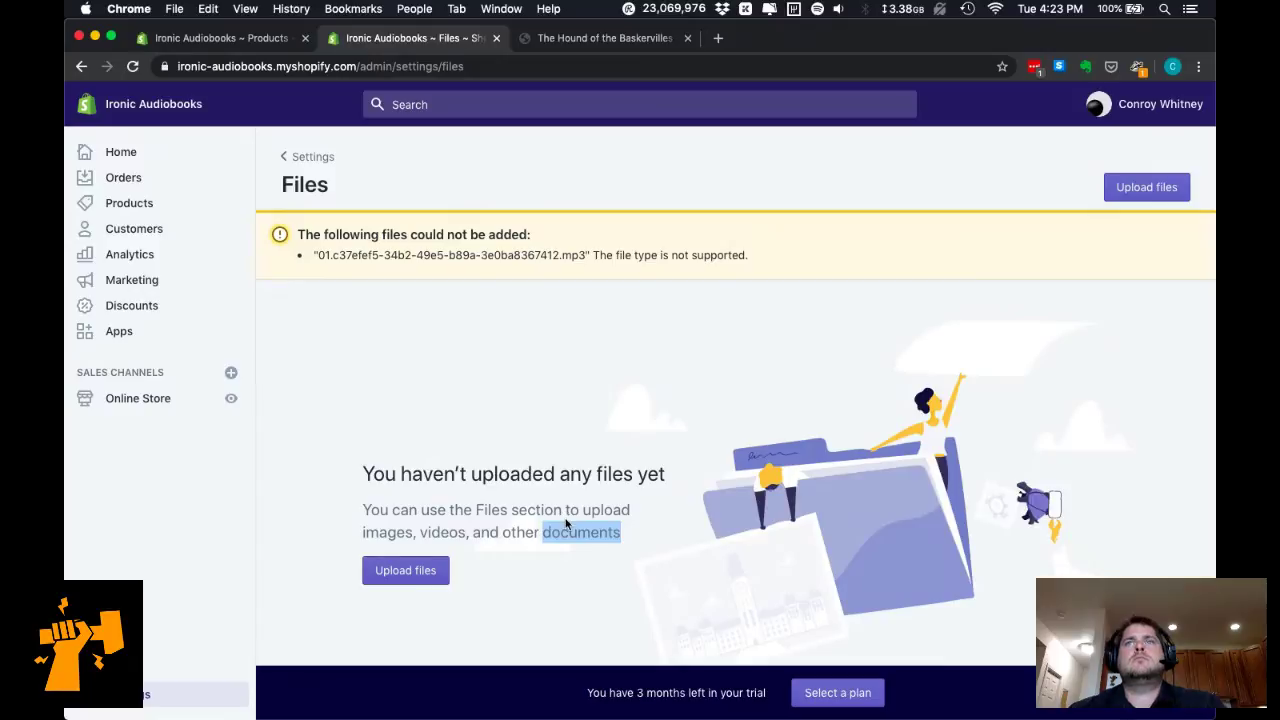
pyautogui.click(566, 520)
pyautogui.tripleClick(568, 516)
pyautogui.click(565, 516)
pyautogui.doubleClick(570, 511)
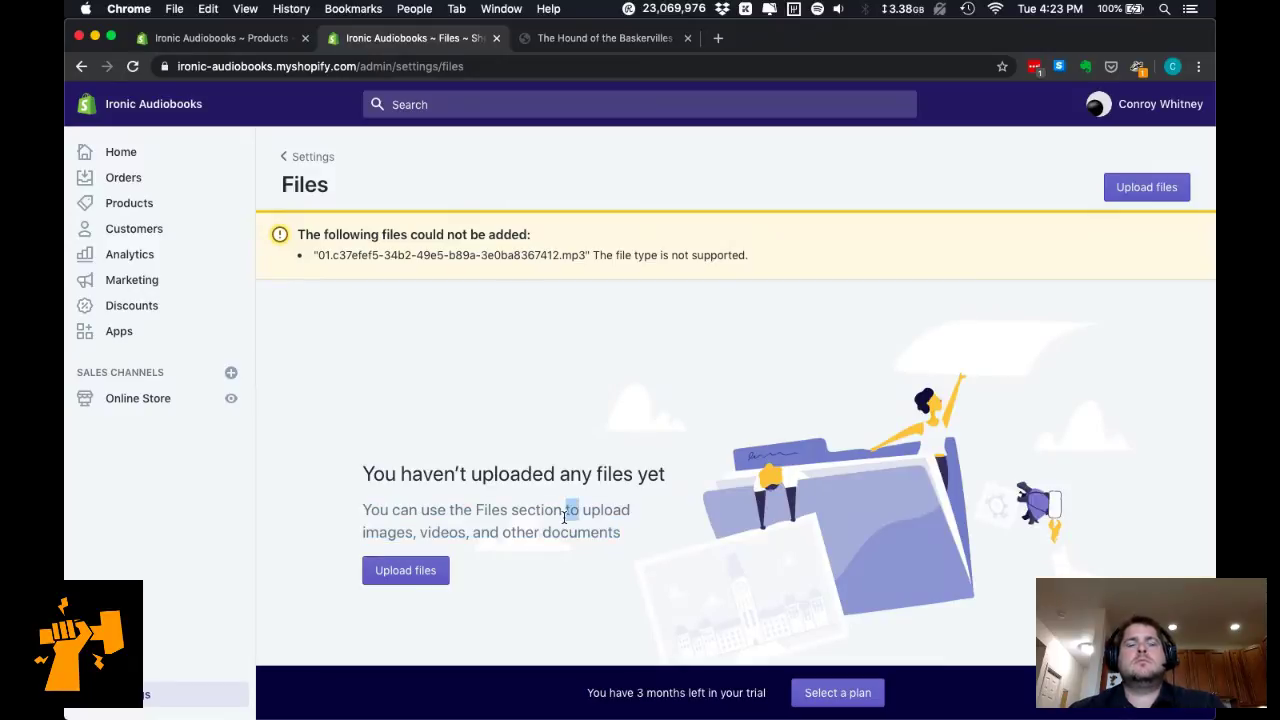
# Browse and close the Applications grid, then go back to The Hound of the Baskervilles product page.
pyautogui.moveTo(900, 690)
pyautogui.click(1027, 686)
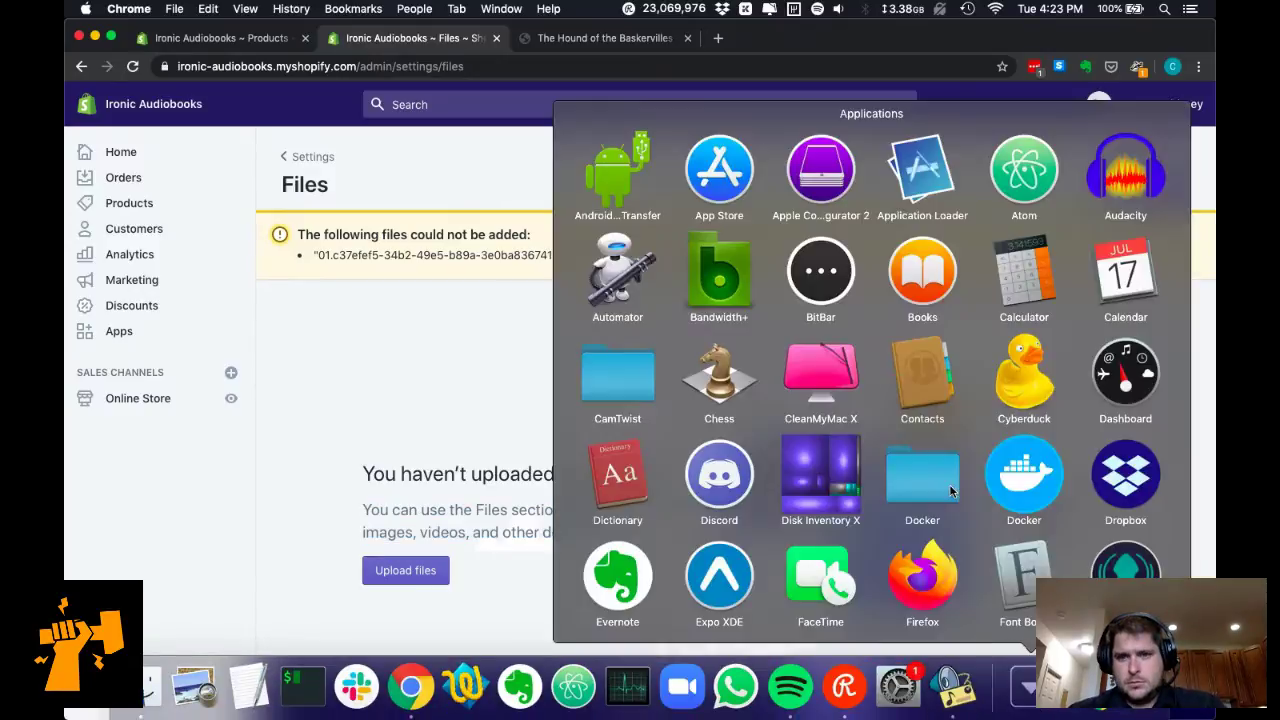
pyautogui.scroll(-3, 1018, 364)
pyautogui.scroll(3, 1018, 364)
pyautogui.click(1018, 364)
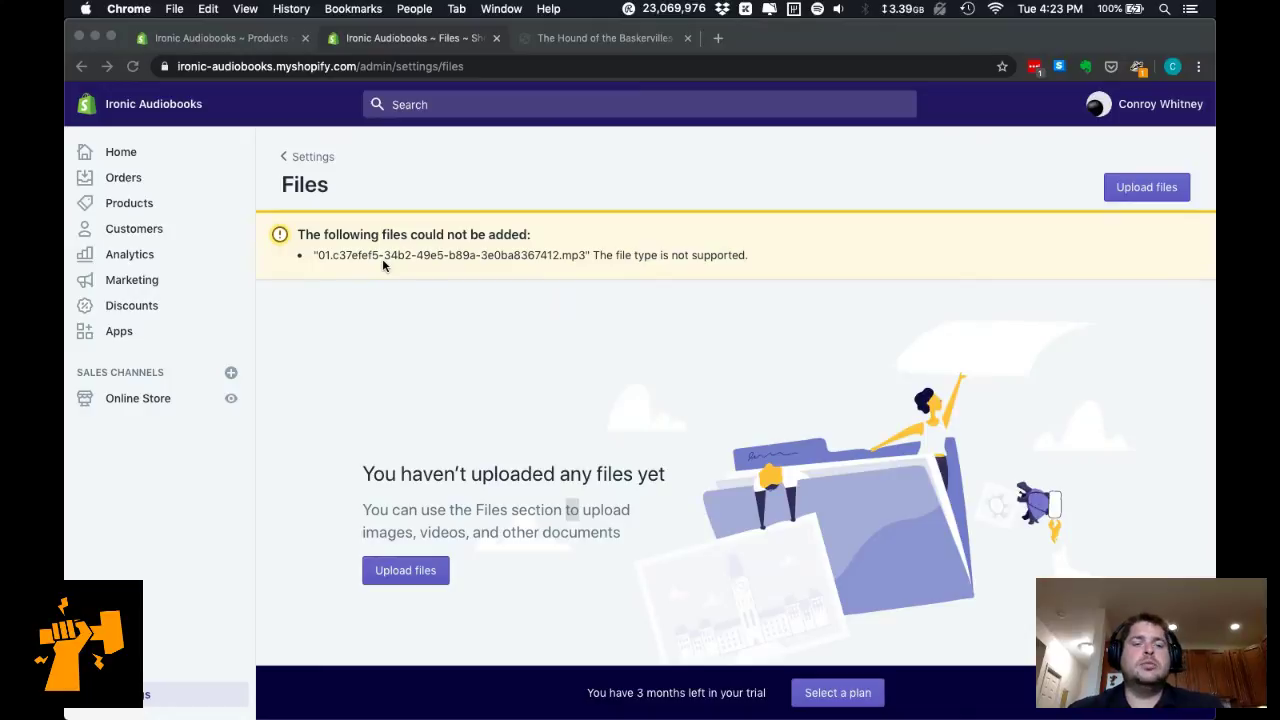
pyautogui.click(236, 40)
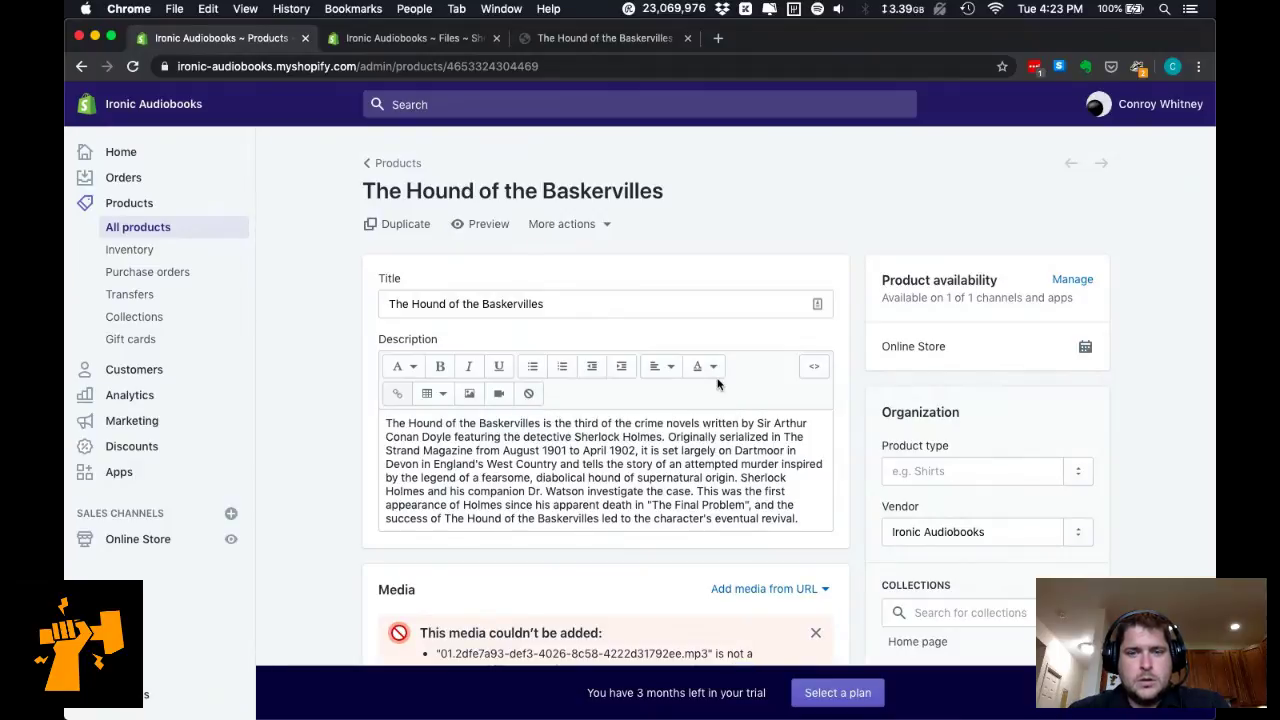
# Switch the product description to HTML source, then launch TextWrangler for a new blank document.
pyautogui.click(814, 366)
pyautogui.scroll(-1, 740, 478)
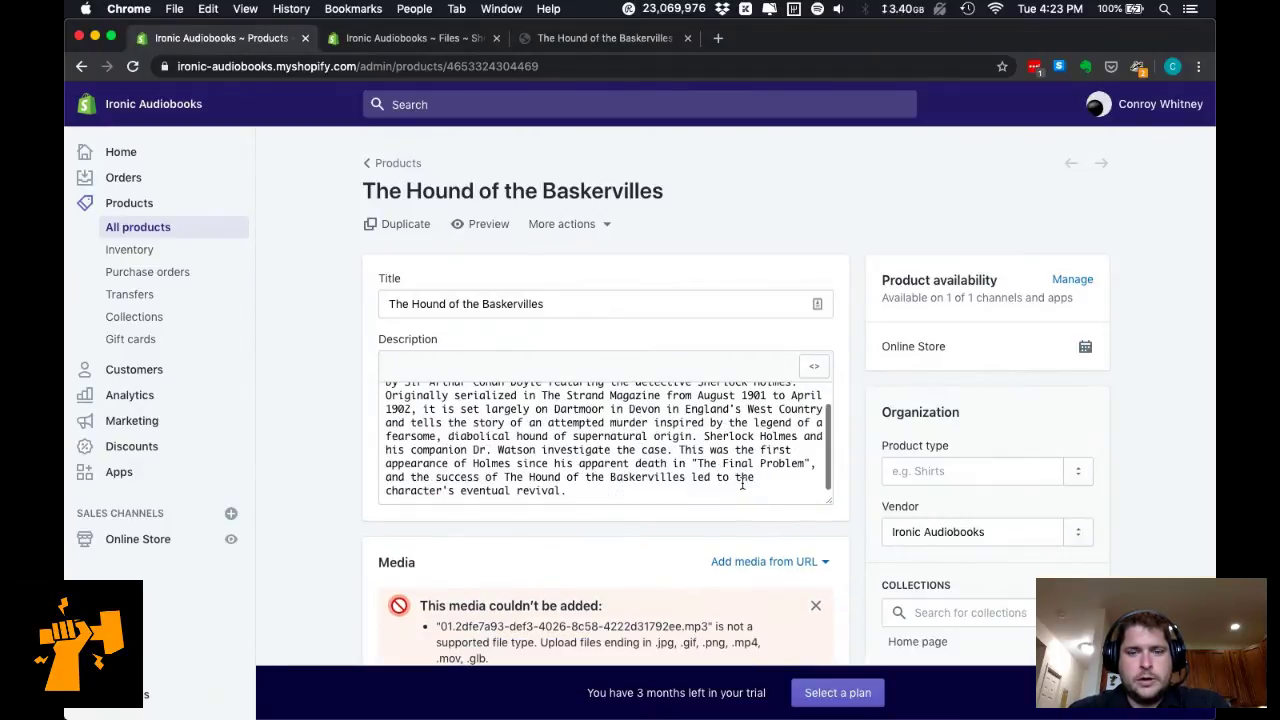
pyautogui.press('super+Tab')
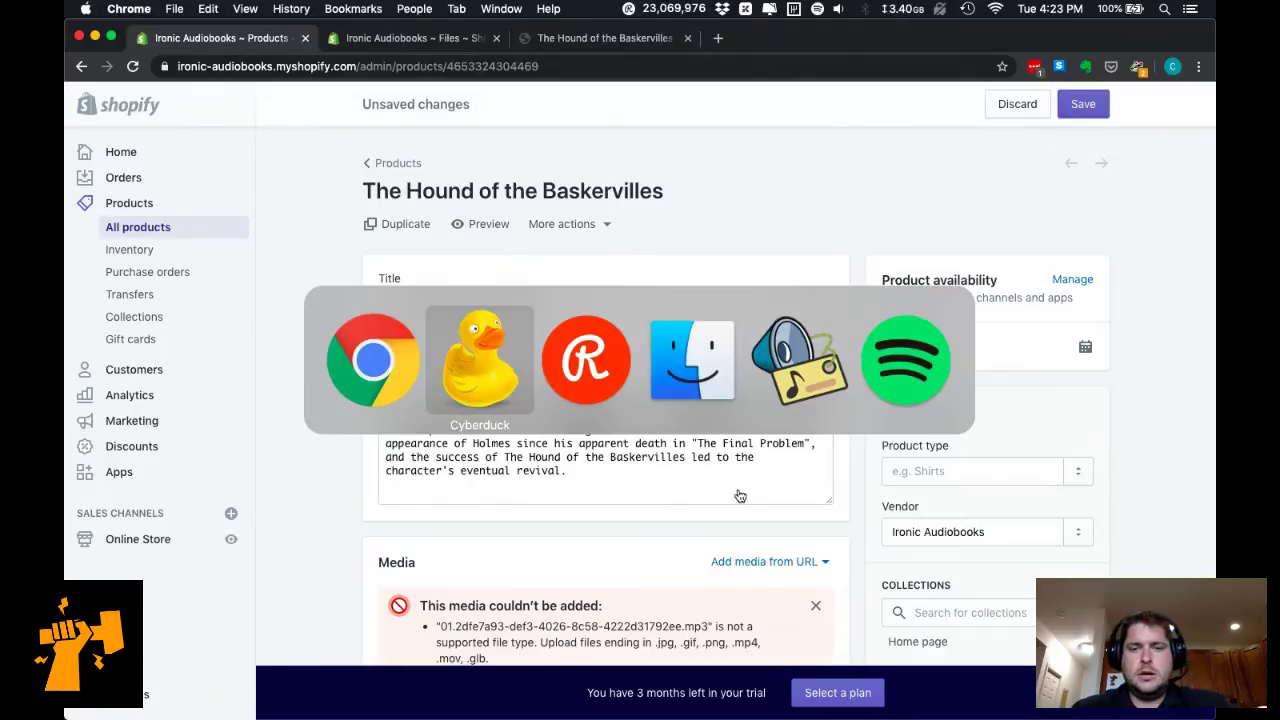
pyautogui.press('Escape')
pyautogui.moveTo(330, 712)
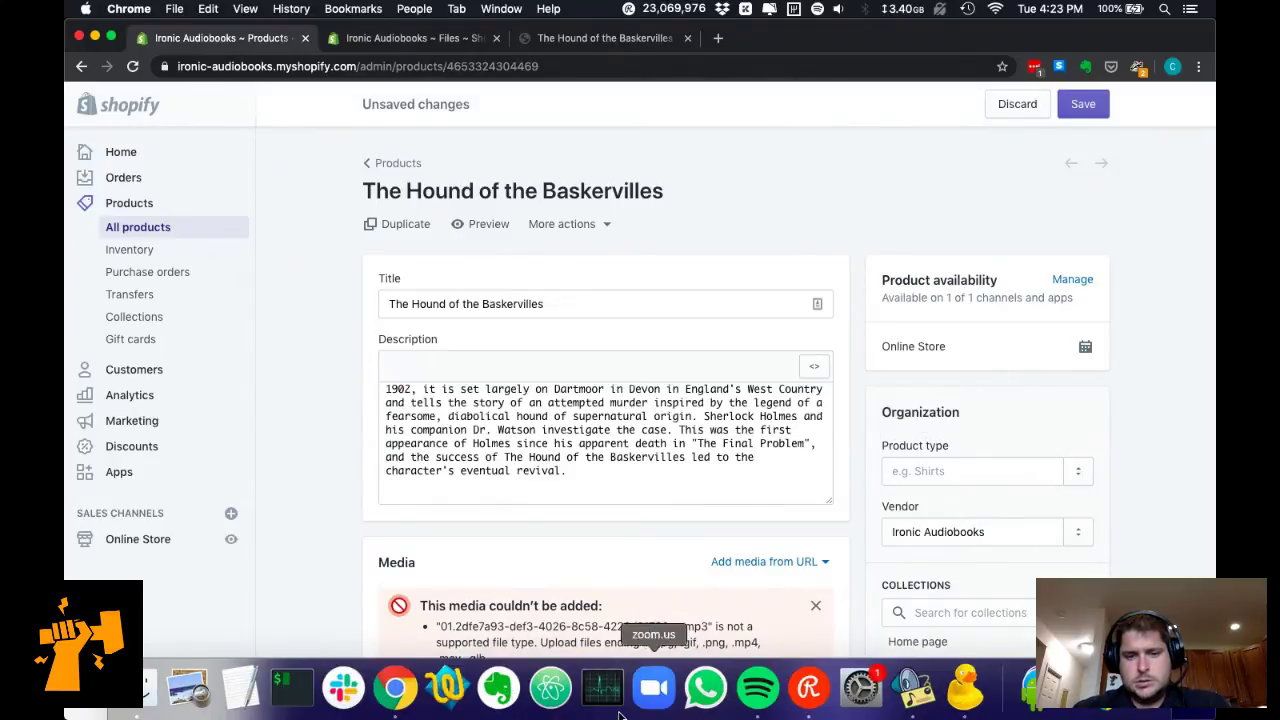
pyautogui.click(449, 700)
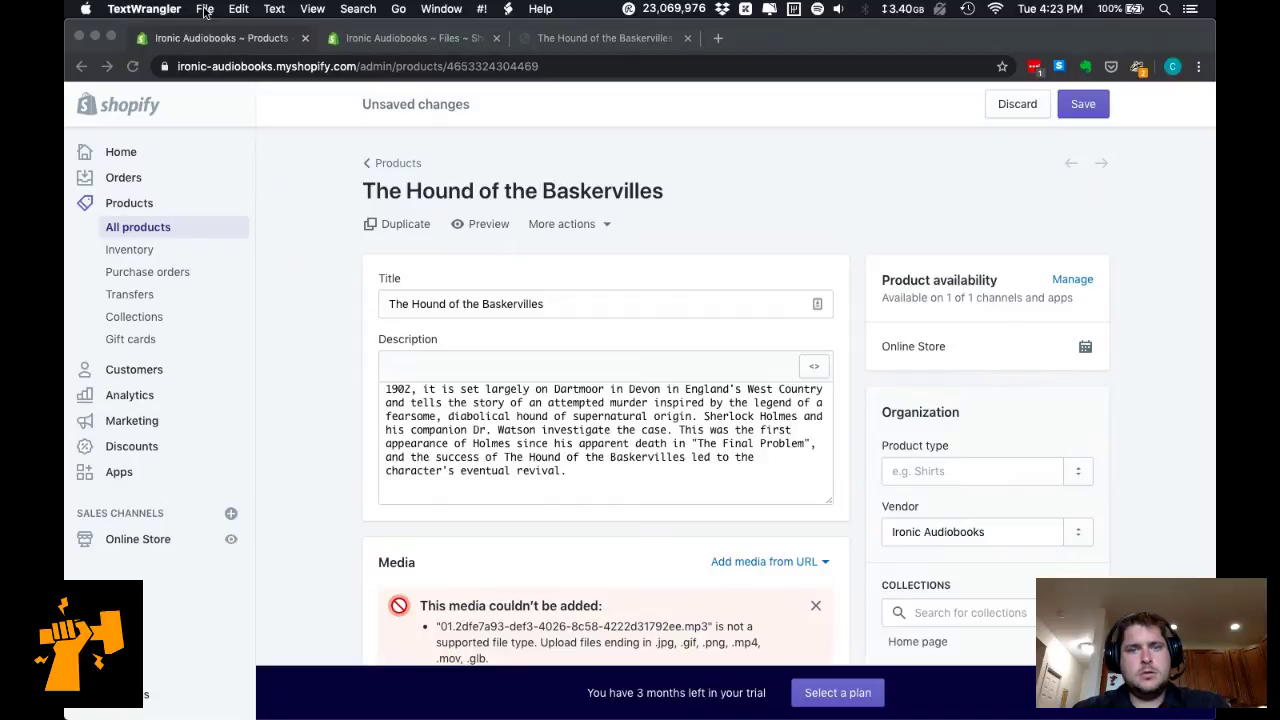
pyautogui.click(205, 10)
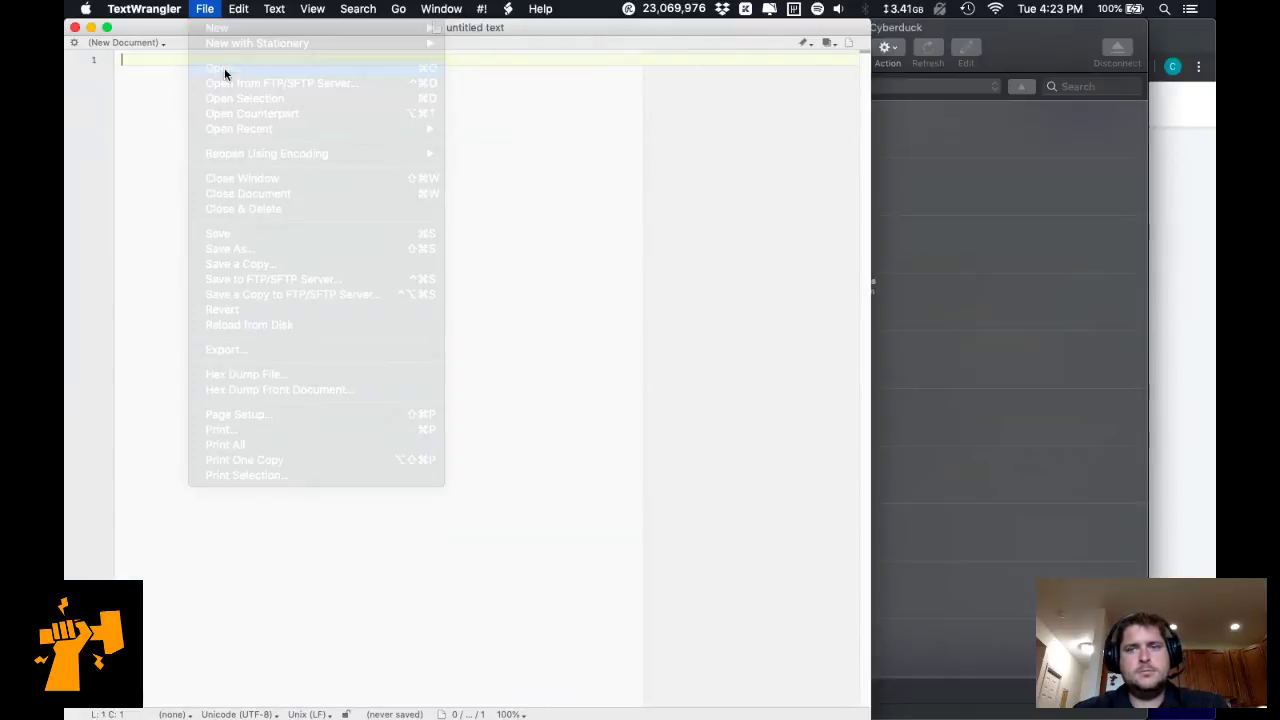
# Open squarespace-template.txt from the Desktop Audiobooks folder in TextWrangler.
pyautogui.click(1048, 56)
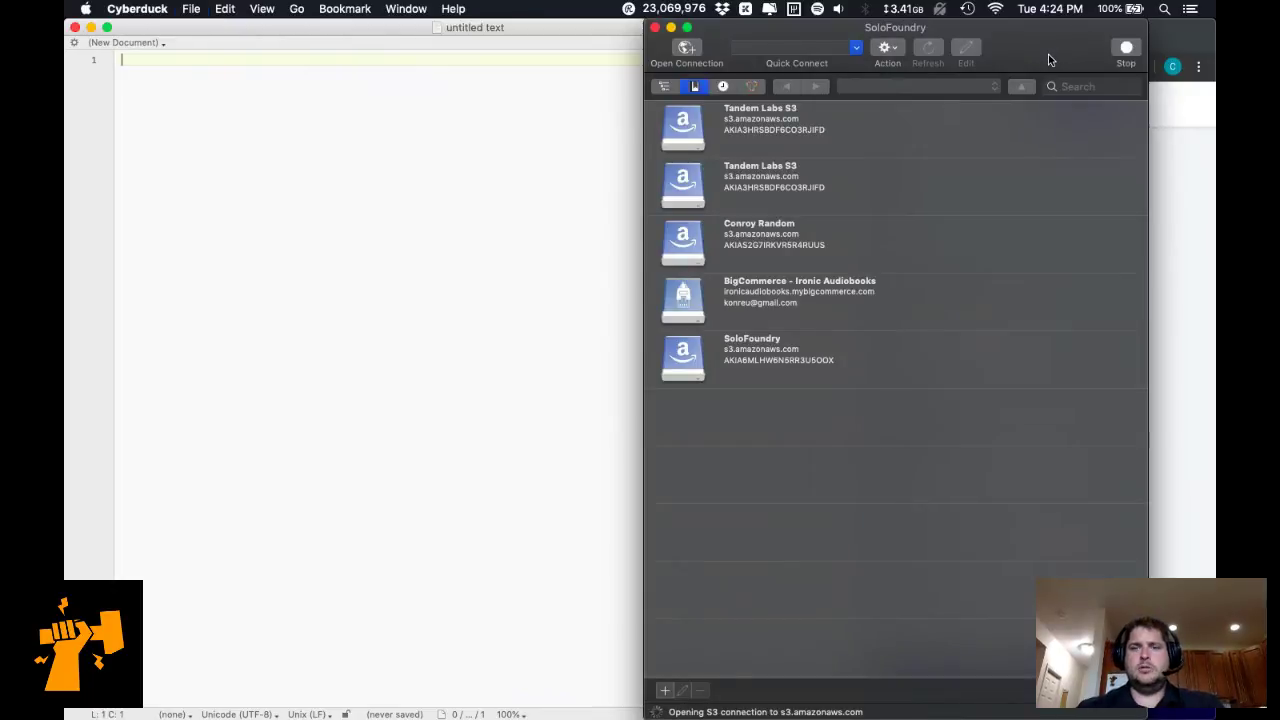
pyautogui.click(794, 358)
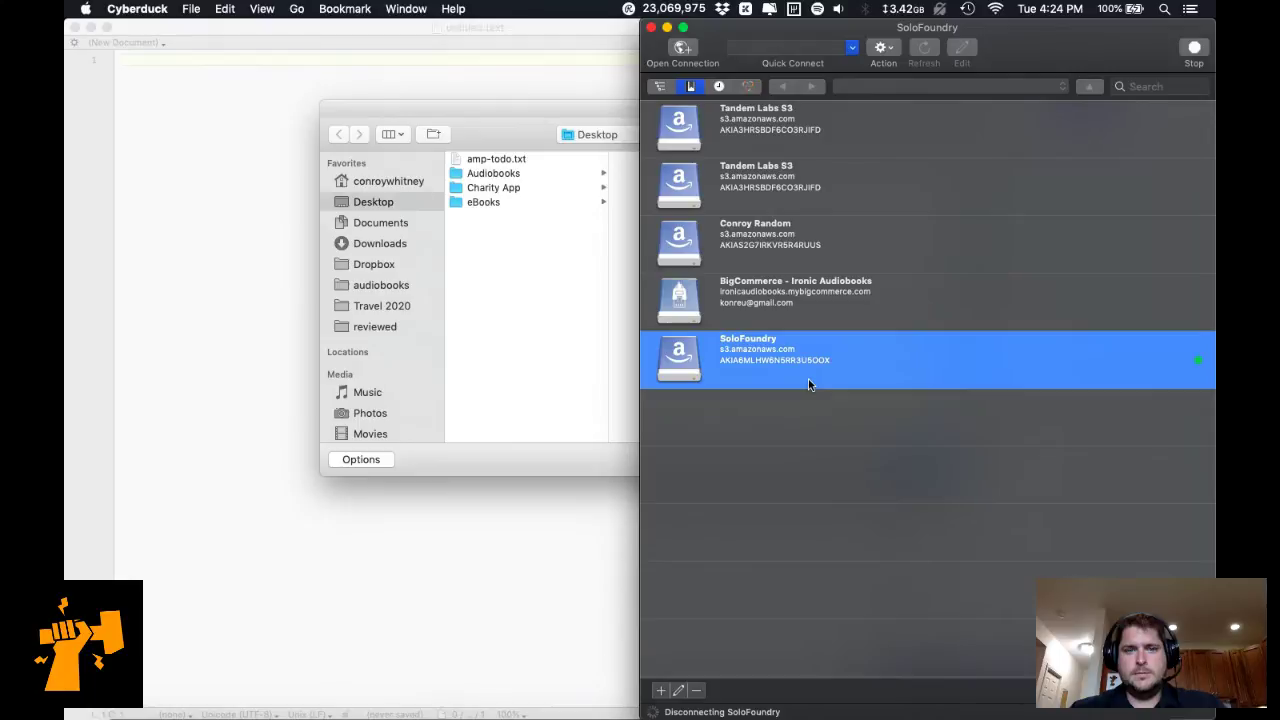
pyautogui.click(478, 124)
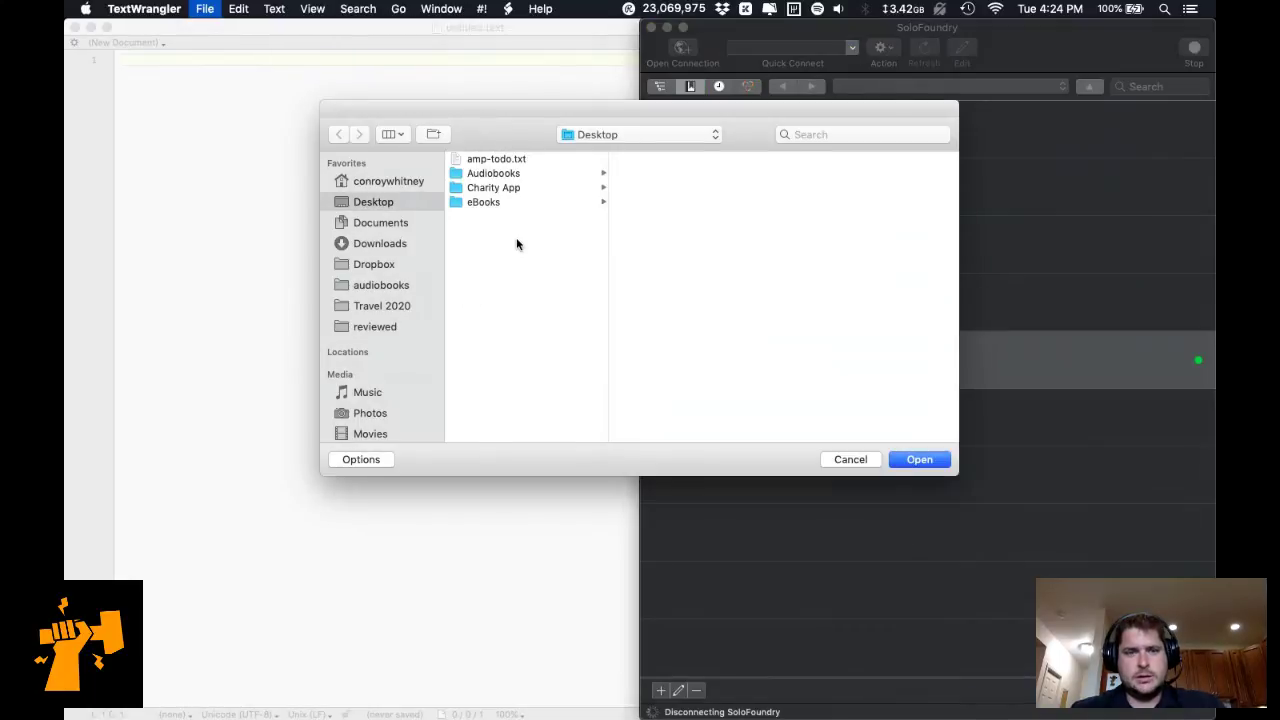
pyautogui.click(549, 175)
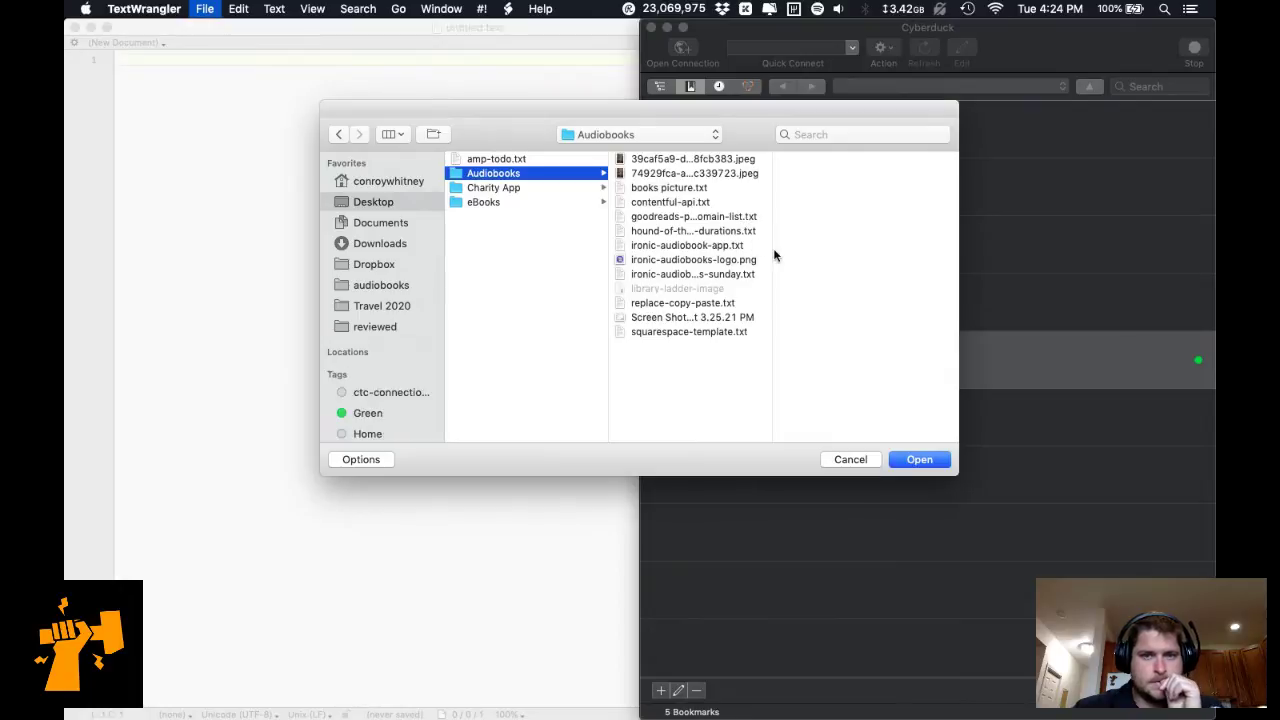
pyautogui.moveTo(786, 260); pyautogui.dragTo(895, 260)
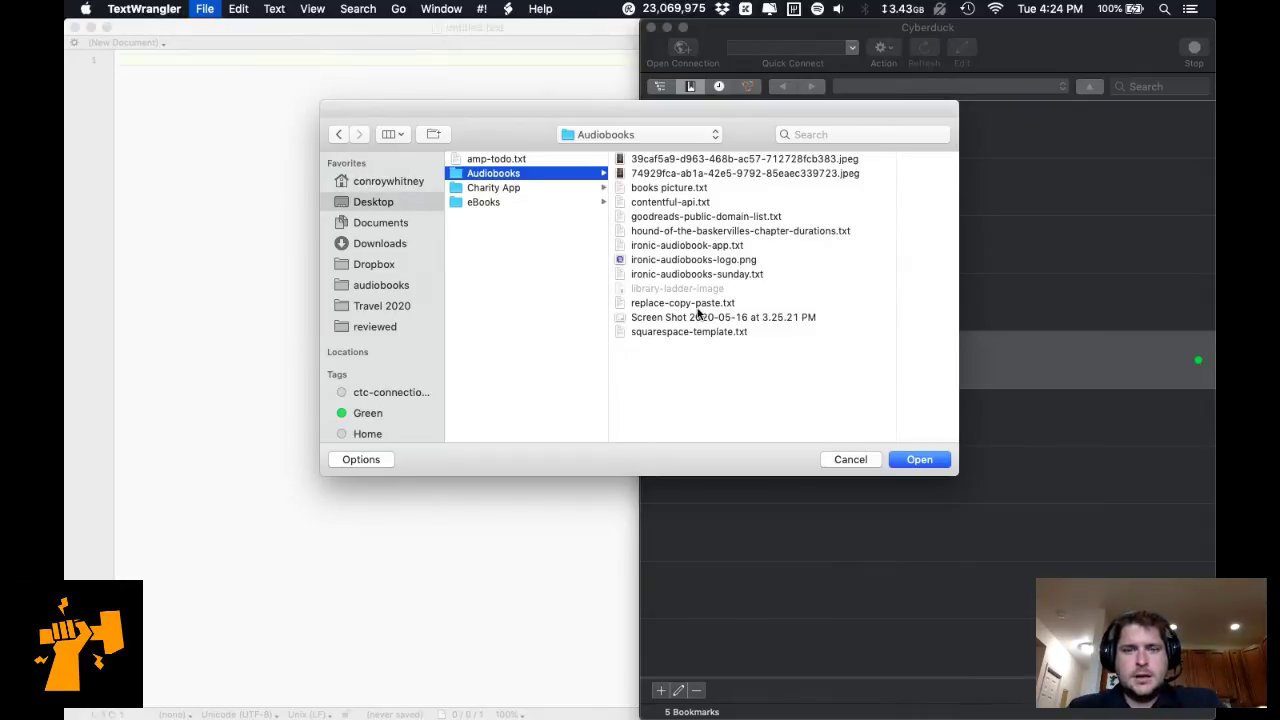
pyautogui.click(740, 338)
pyautogui.doubleClick(738, 333)
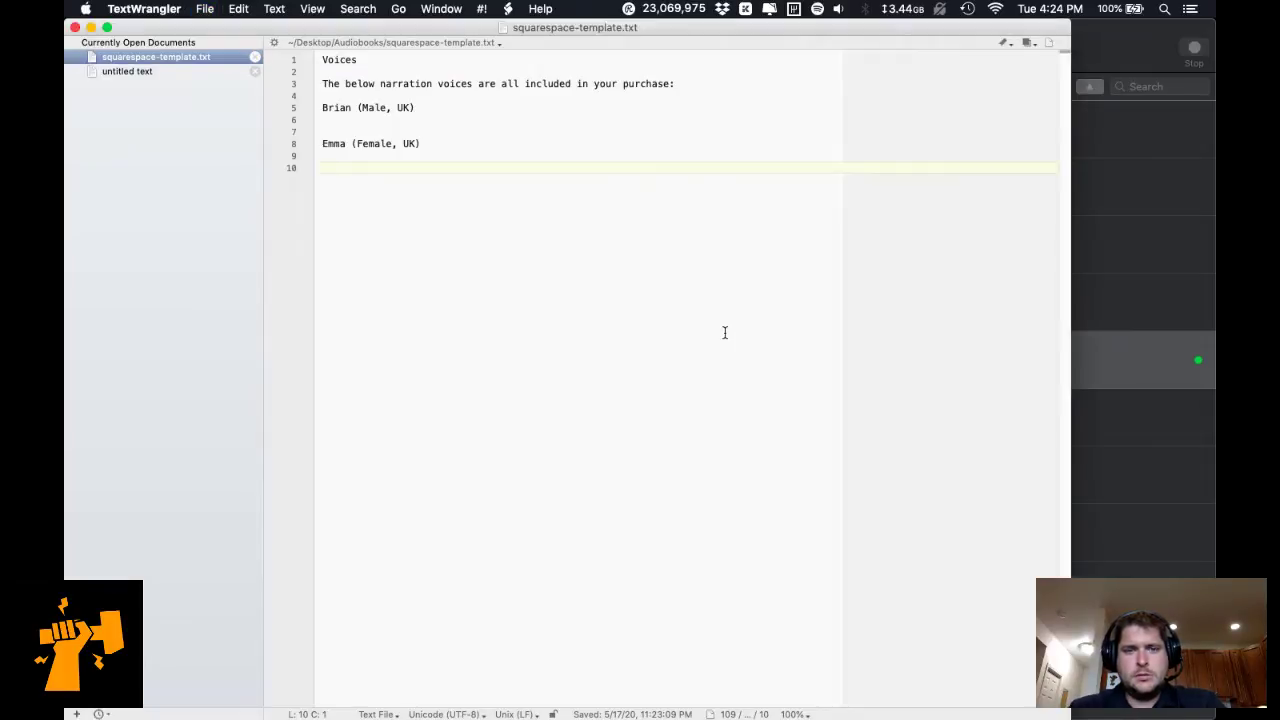
# Copy all the template's Voices text and paste it into the Shopify product description.
pyautogui.press('super+Tab')
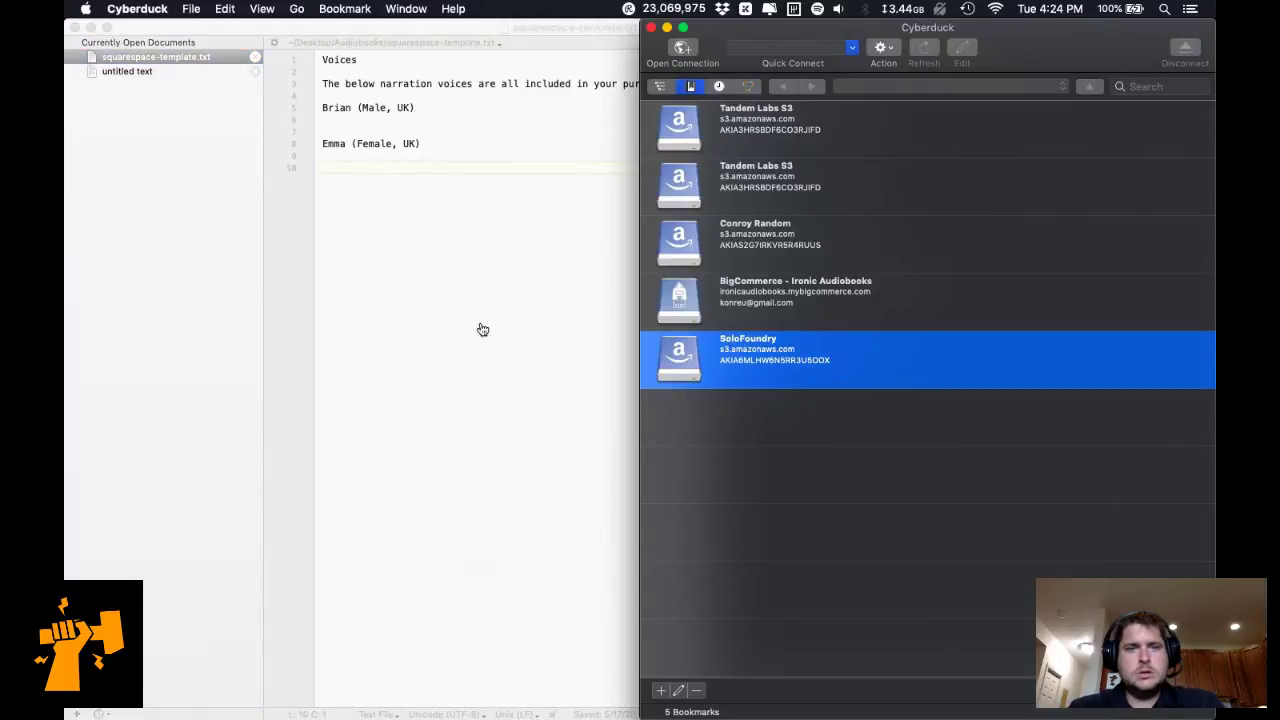
pyautogui.click(480, 321)
pyautogui.press('super+a')
pyautogui.press('super+c')
pyautogui.press('super+Tab')
pyautogui.press('super+Tab')
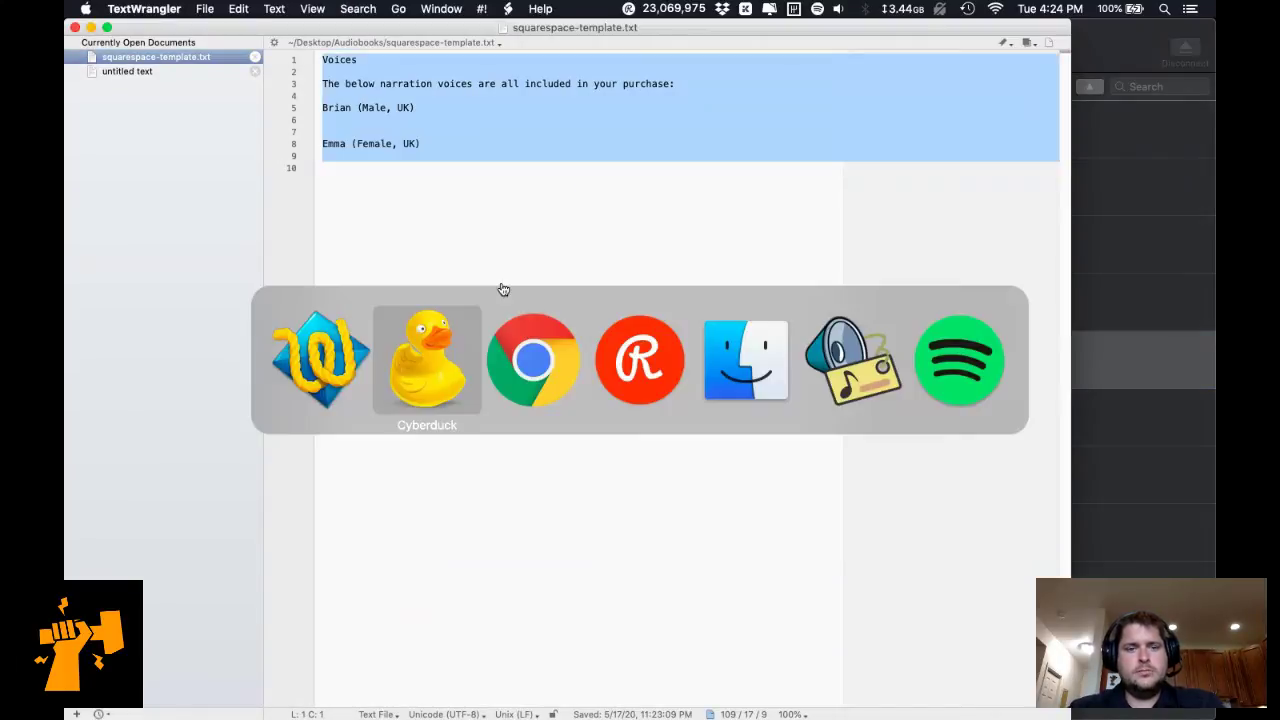
pyautogui.press('super+a')
pyautogui.press('super+v')
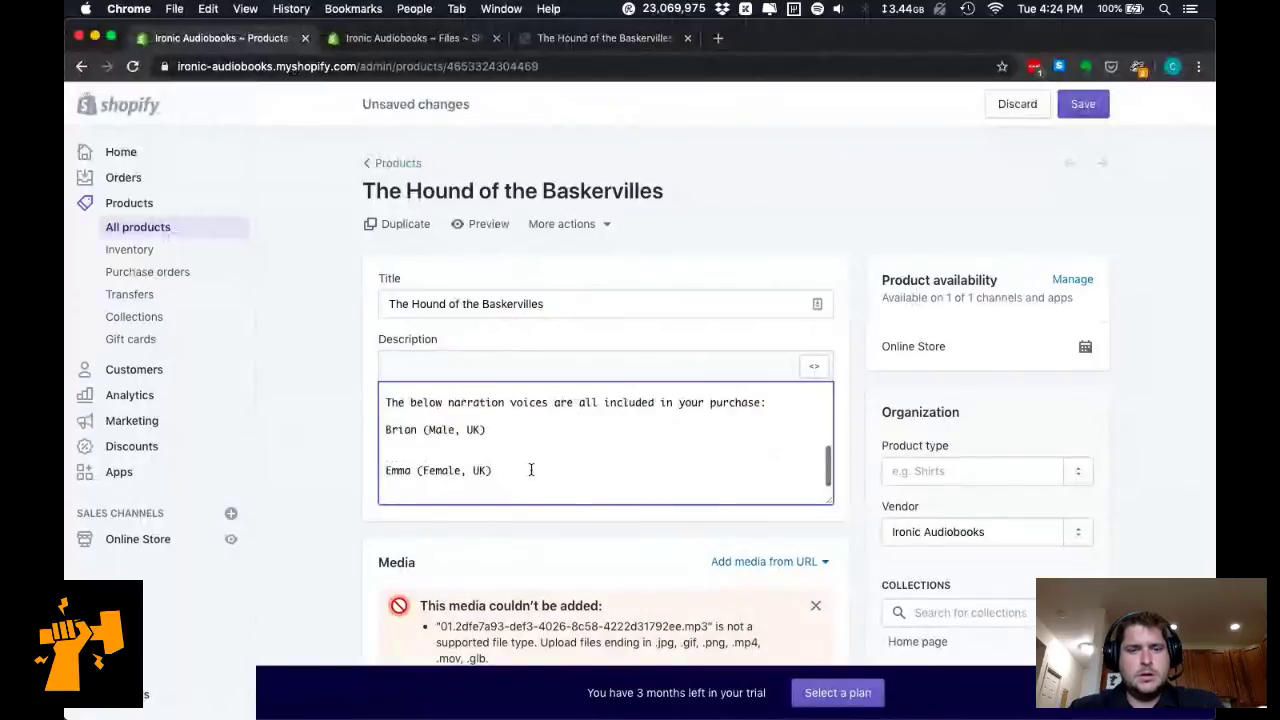
# Wrap the Voices line in <h3></h3> tags.
pyautogui.scroll(3, 584, 432)
pyautogui.click(588, 455)
pyautogui.press('super+Left')
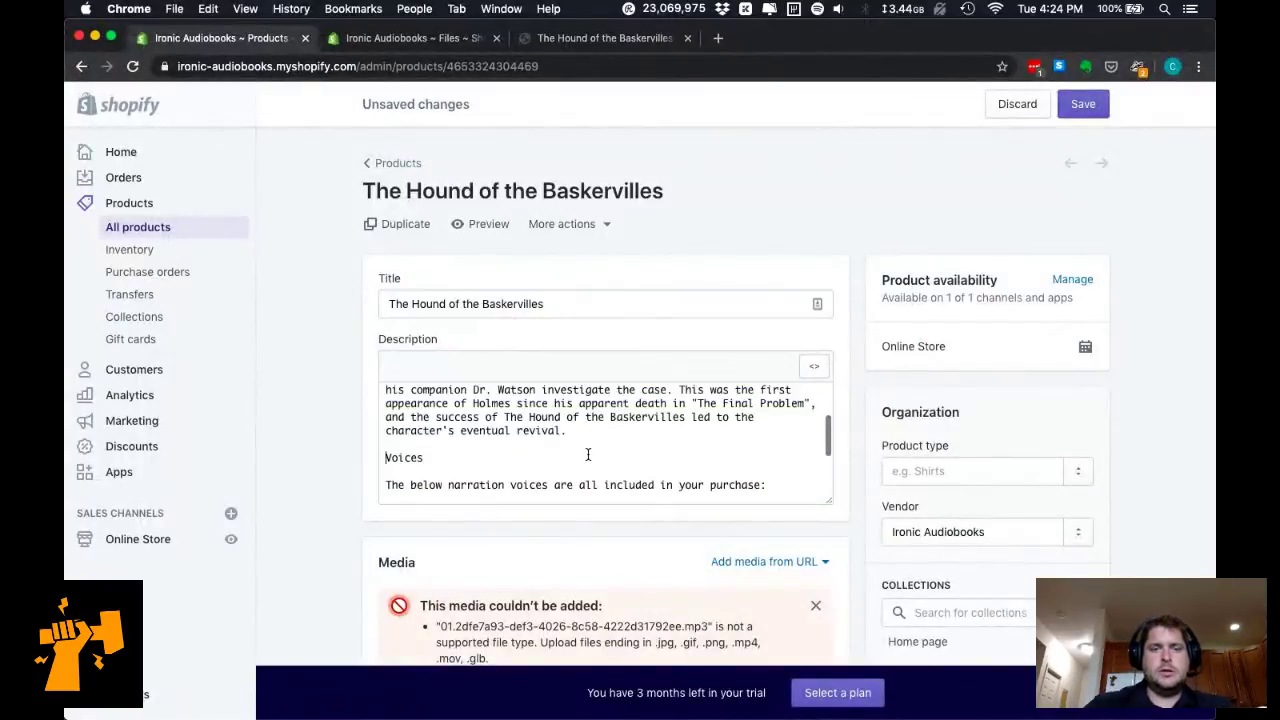
pyautogui.write('<h3>')
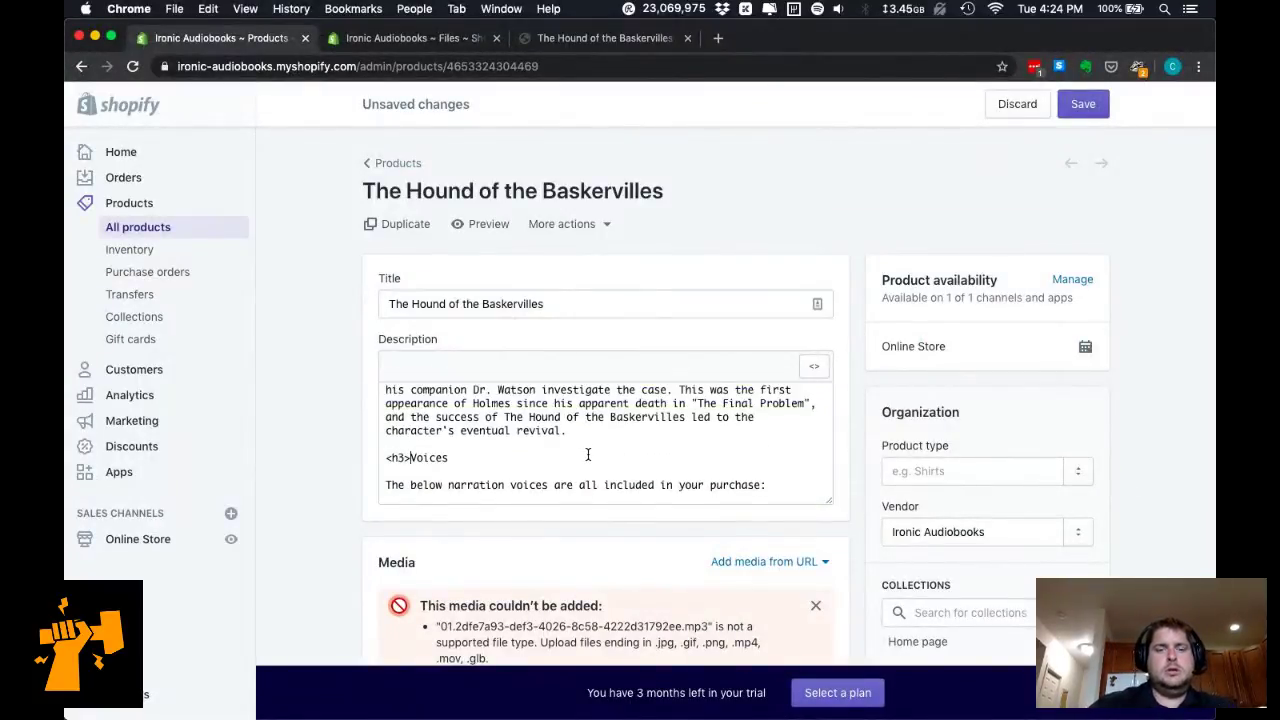
pyautogui.press('super+Right')
pyautogui.write('</h3>')
# Start the narration sentence with a <p> tag and delete the empty last line.
pyautogui.scroll(-2, 588, 455)
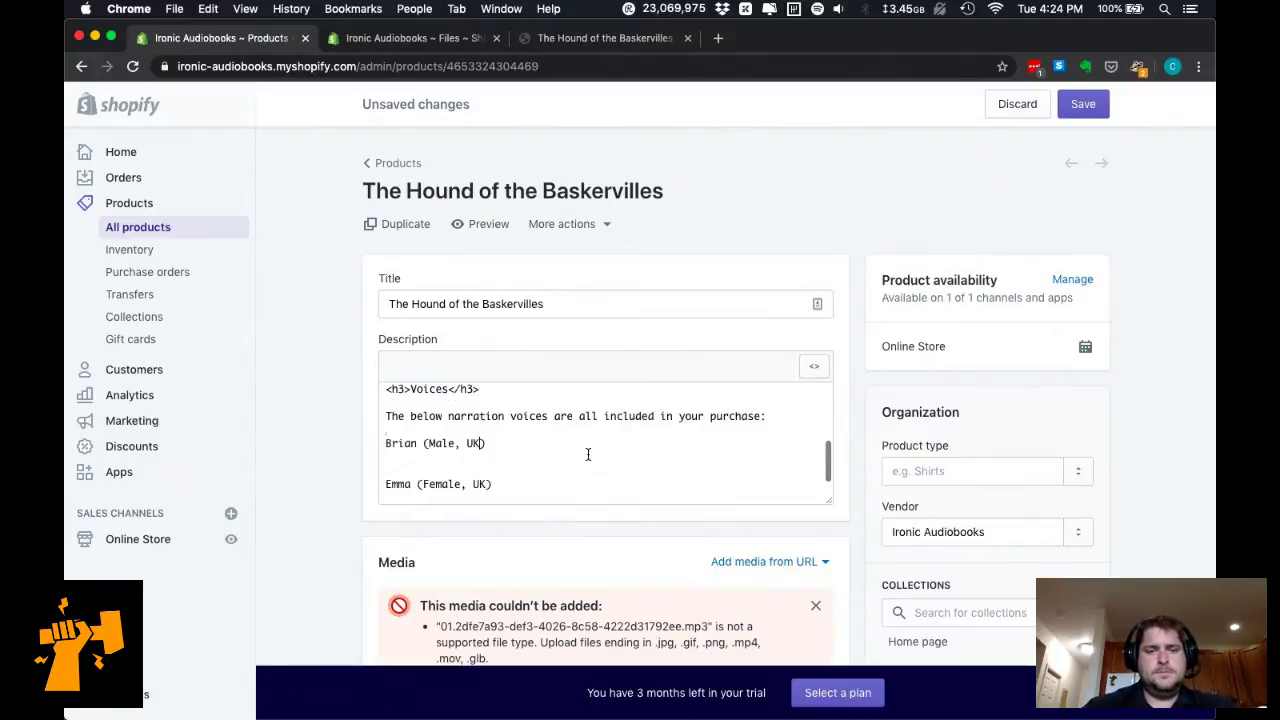
pyautogui.press('Down')
pyautogui.press('Down')
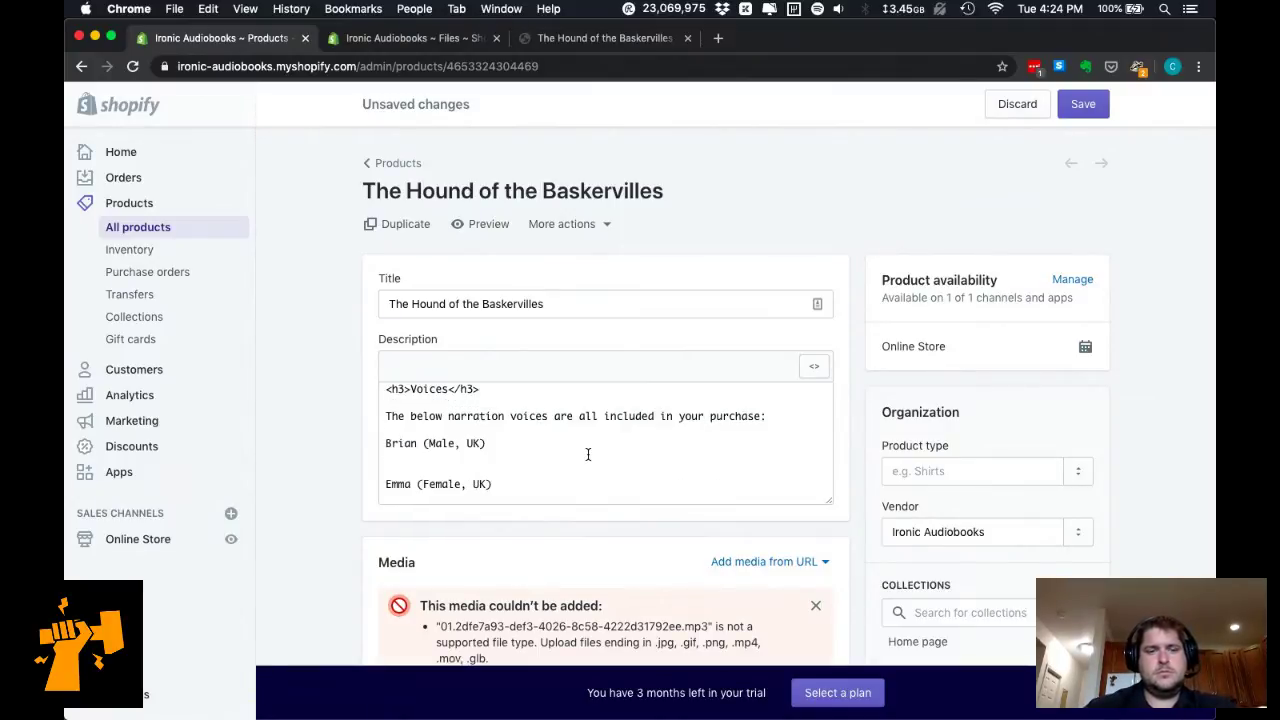
pyautogui.press('super+Left')
pyautogui.write('<p>')
pyautogui.press('super+Up')
pyautogui.press('super+Down')
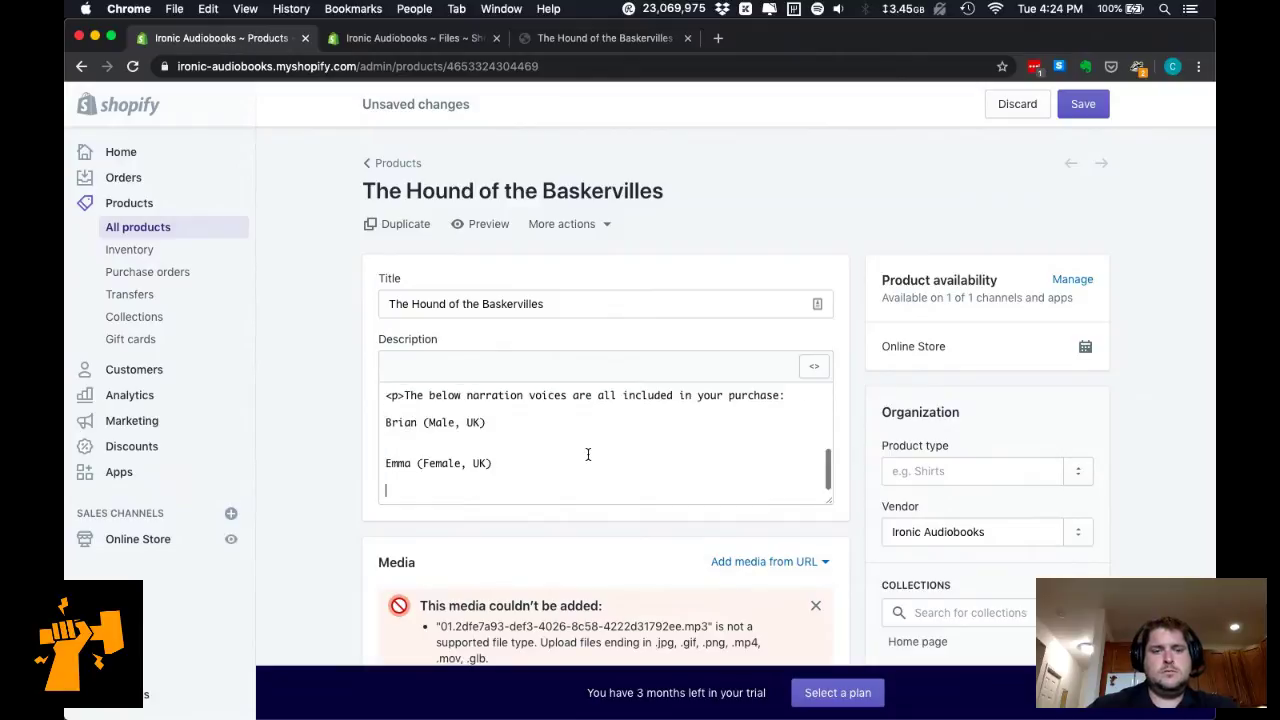
pyautogui.press('BackSpace')
# Wrap the Brian and Emma voice lines in <h5></h5> tags.
pyautogui.press('Up')
pyautogui.press('Up')
pyautogui.press('Up')
pyautogui.press('Up')
pyautogui.press('Up')
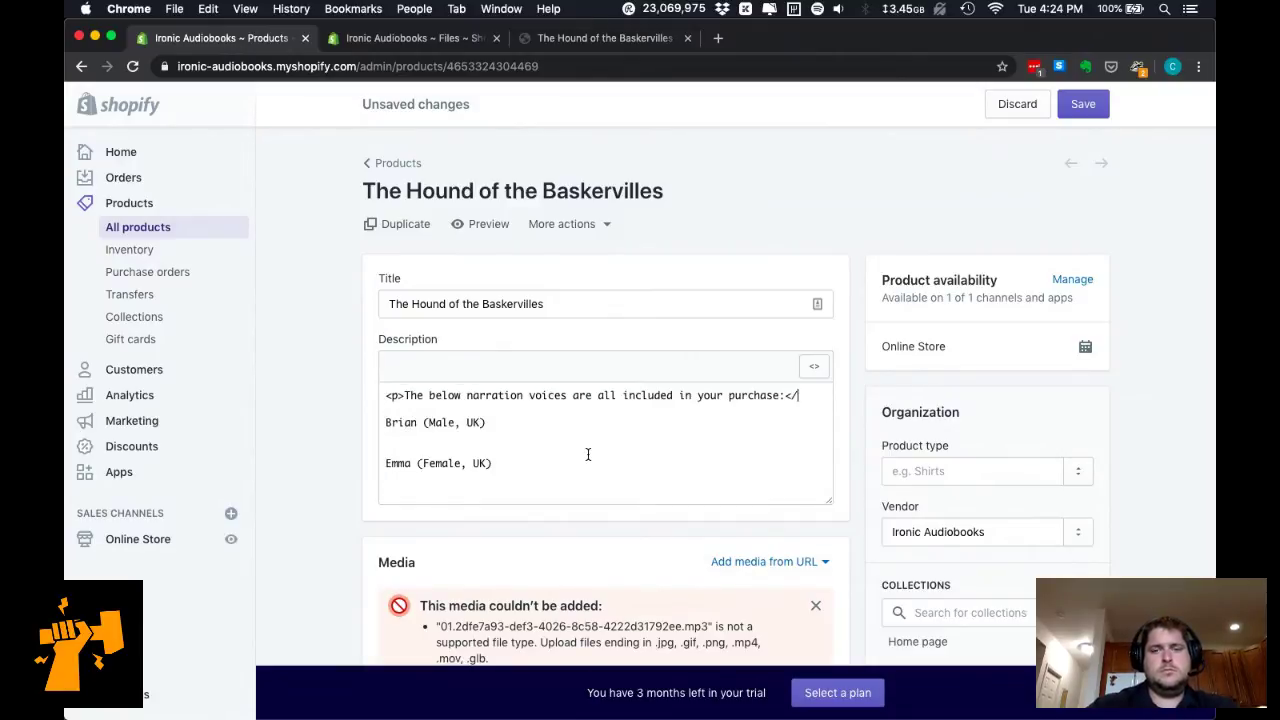
pyautogui.press('super+Left')
pyautogui.write('<h5')
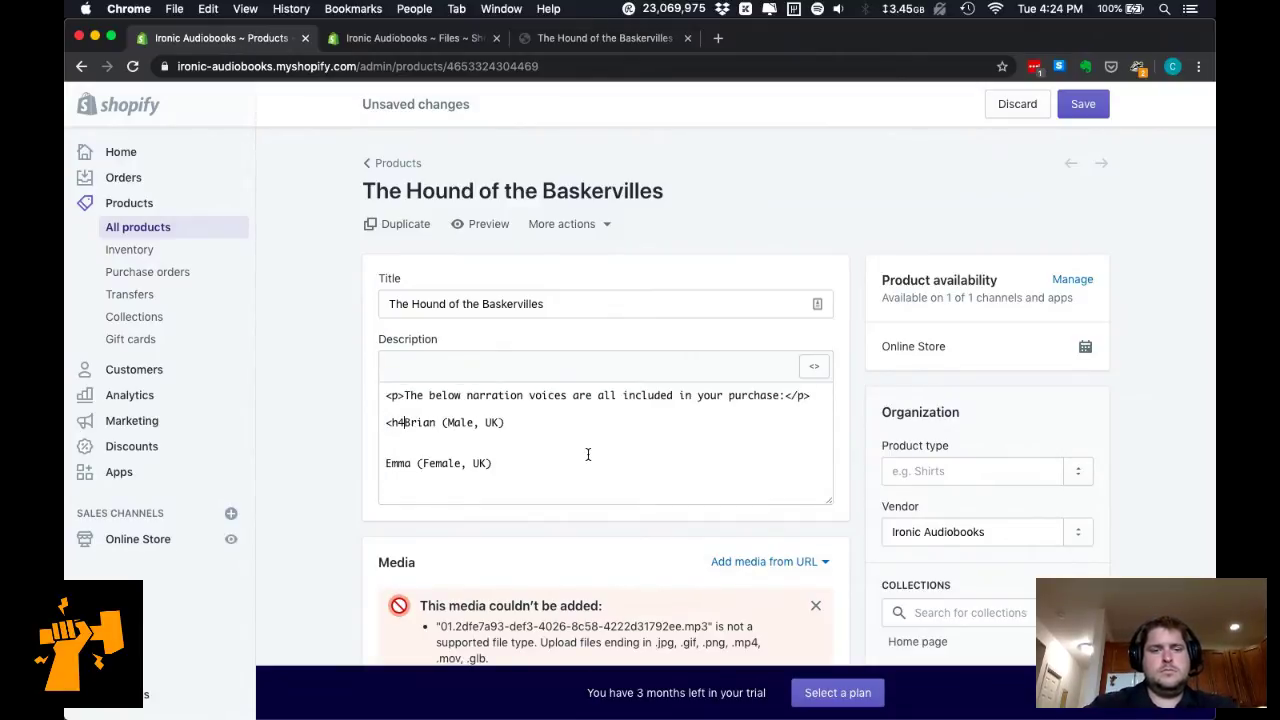
pyautogui.write('</')
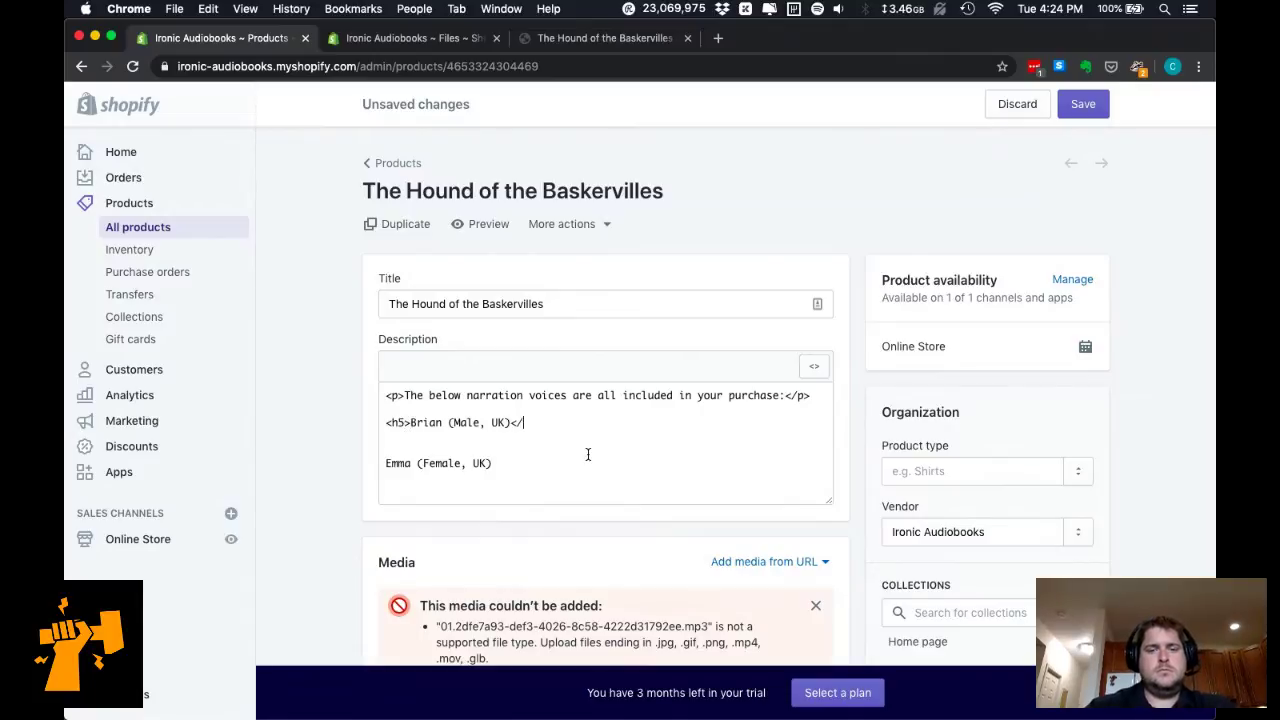
pyautogui.write('h5>')
pyautogui.hotkey('shift', 'Left')
pyautogui.hotkey('shift', 'Left')
pyautogui.hotkey('shift', 'Left')
pyautogui.hotkey('shift', 'Left')
pyautogui.hotkey('shift', 'Left')
pyautogui.press('super+c')
pyautogui.press('Down')
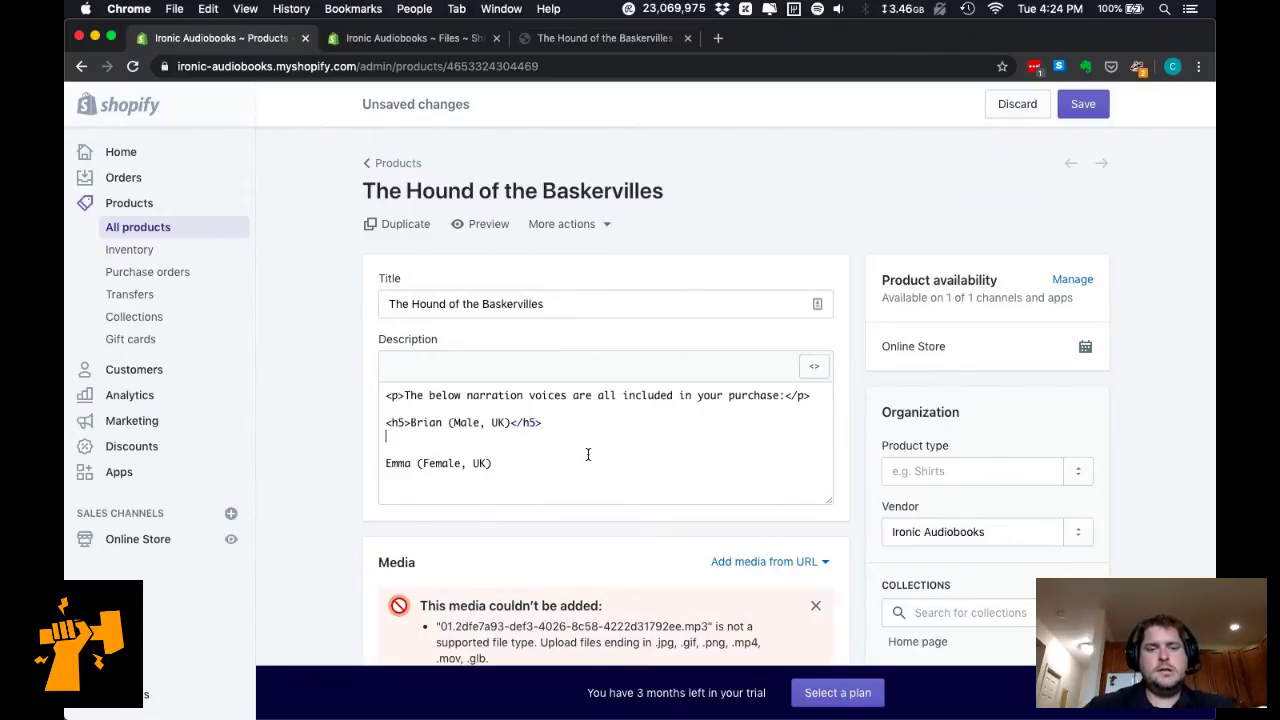
pyautogui.press('Down')
pyautogui.press('super+Right')
pyautogui.press('super+v')
pyautogui.hotkey('shift', 'Right')
pyautogui.hotkey('shift', 'Right')
pyautogui.hotkey('shift', 'Right')
pyautogui.hotkey('shift', 'Right')
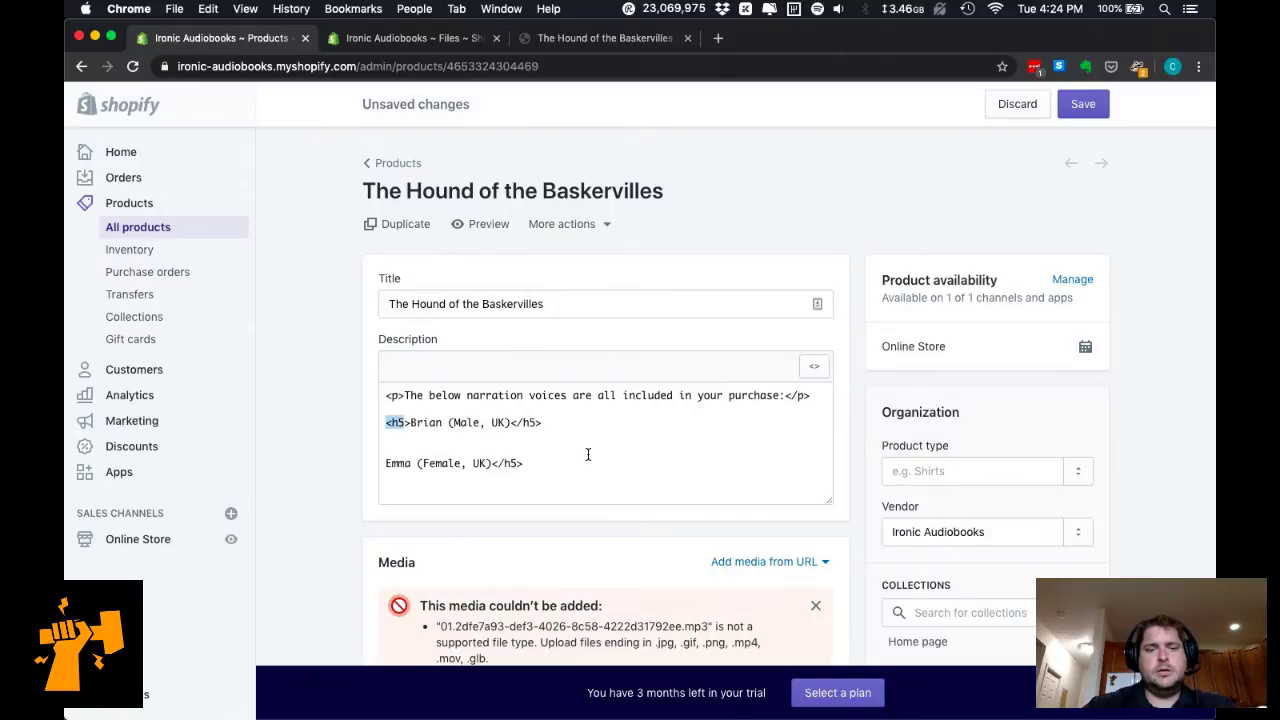
pyautogui.press('Down')
pyautogui.press('super+v')
# Switch back to the formatted editor to preview the voices section.
pyautogui.press('super+a')
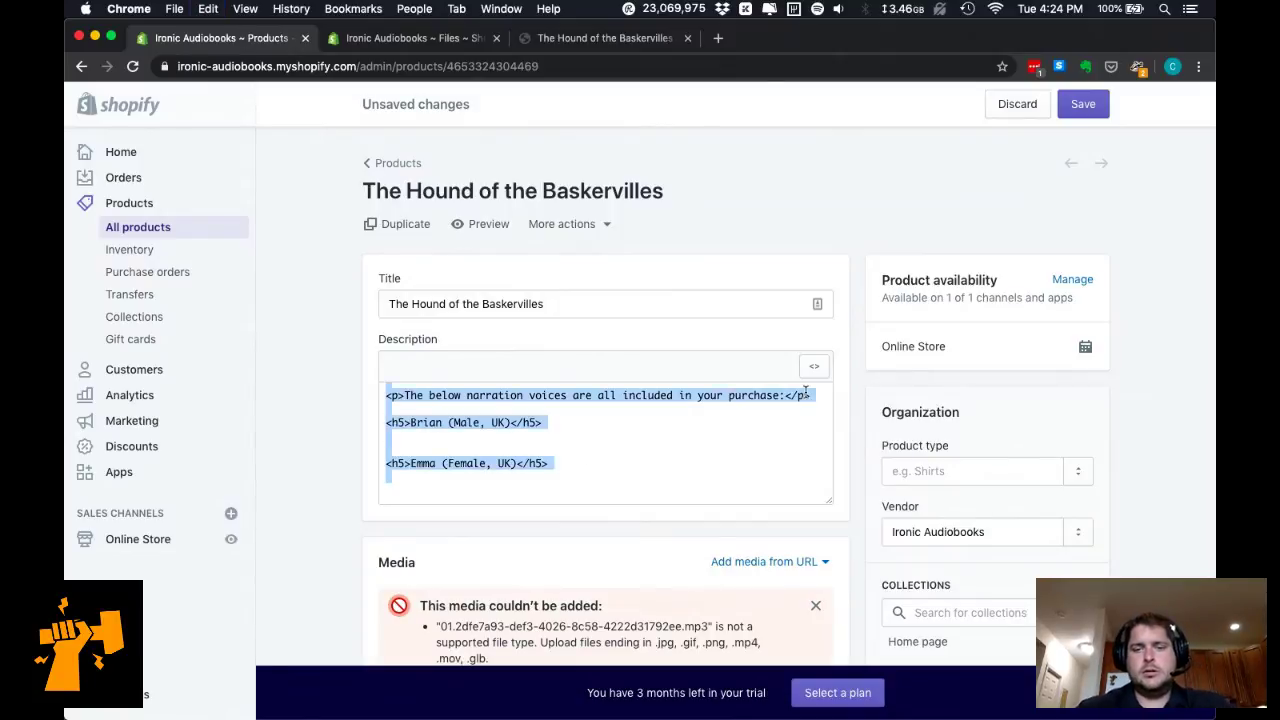
pyautogui.click(814, 367)
pyautogui.scroll(-1, 650, 490)
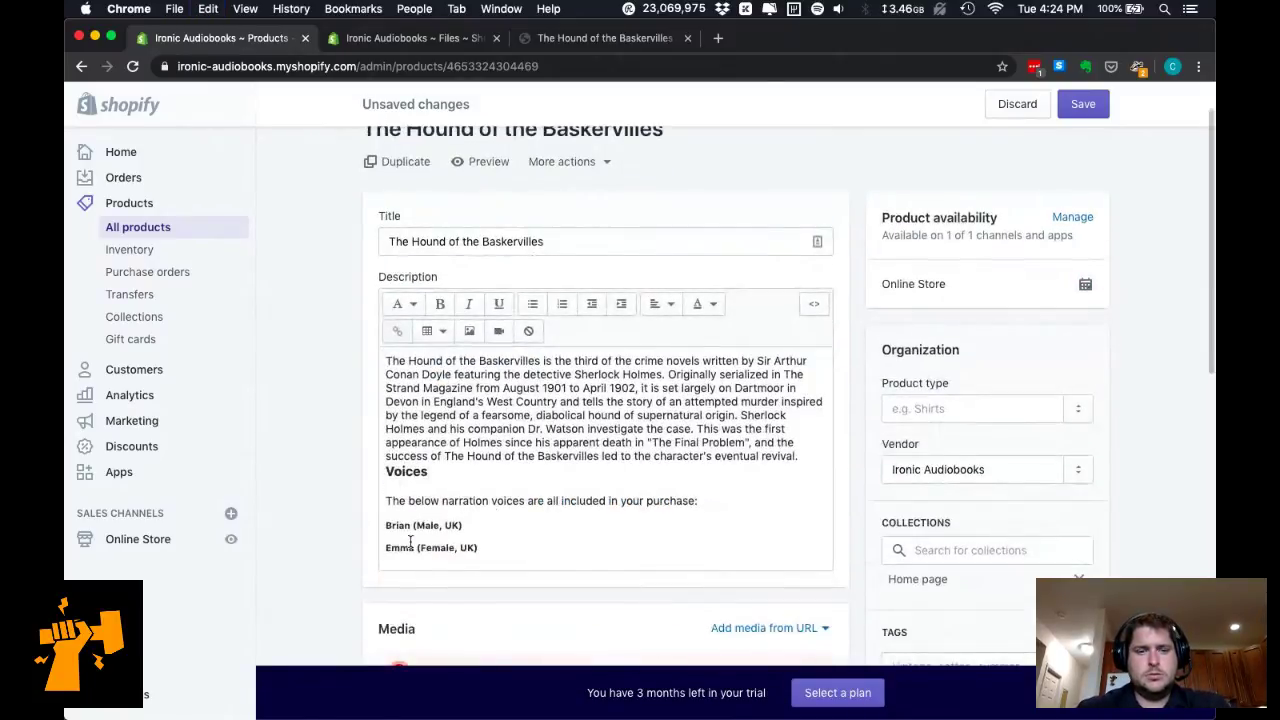
# Reopen the HTML source, insert </p><p> tags, and change the Voices heading number to 2.
pyautogui.click(813, 304)
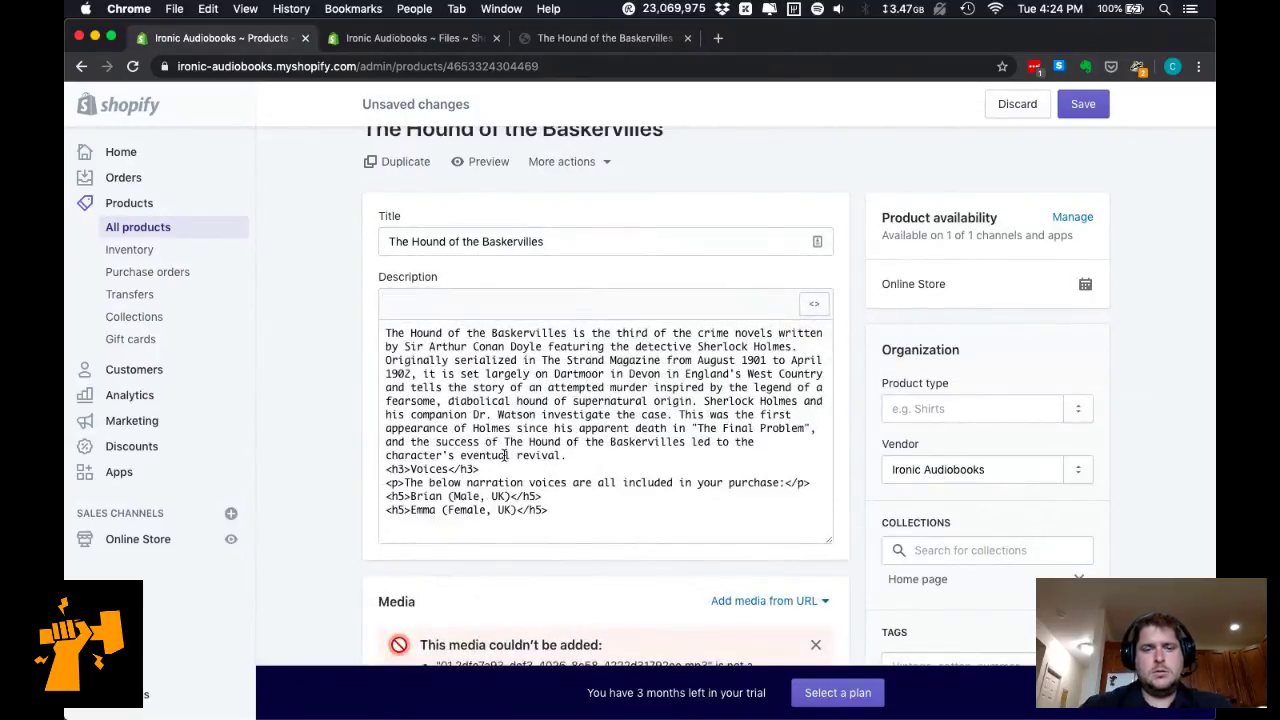
pyautogui.write('</p>')
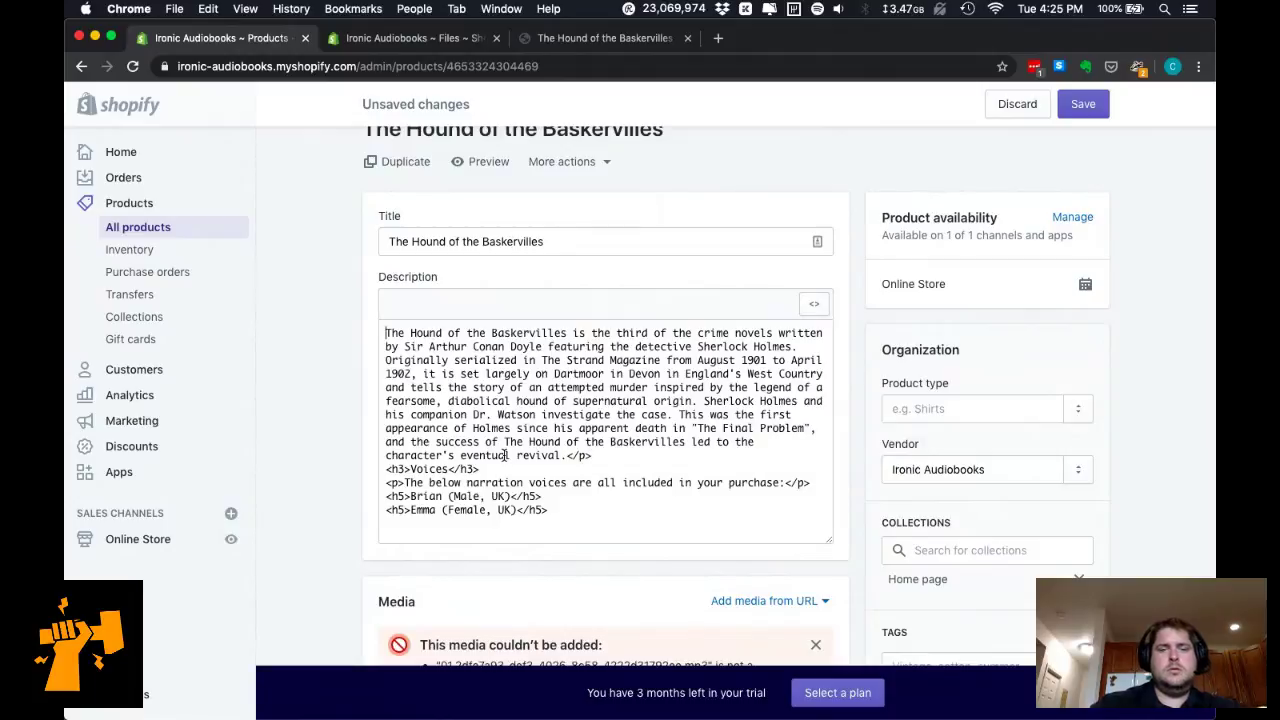
pyautogui.write('<p>')
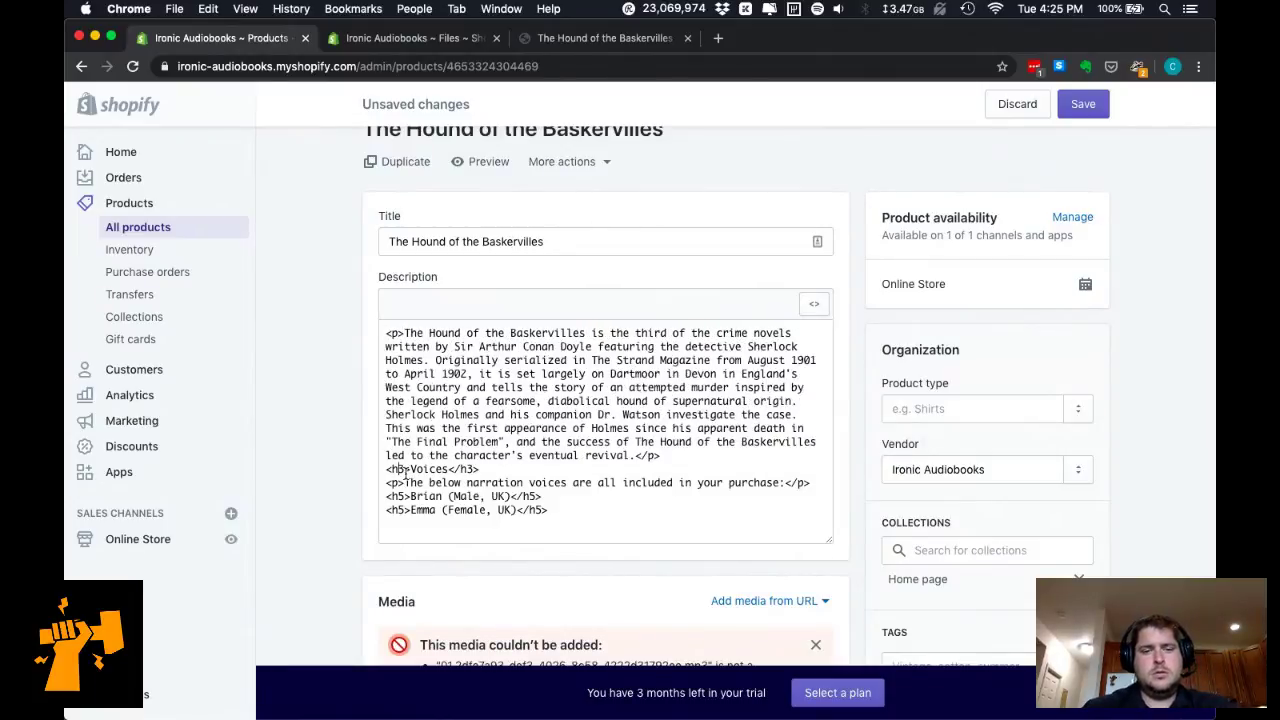
pyautogui.press('BackSpace')
pyautogui.write('2')
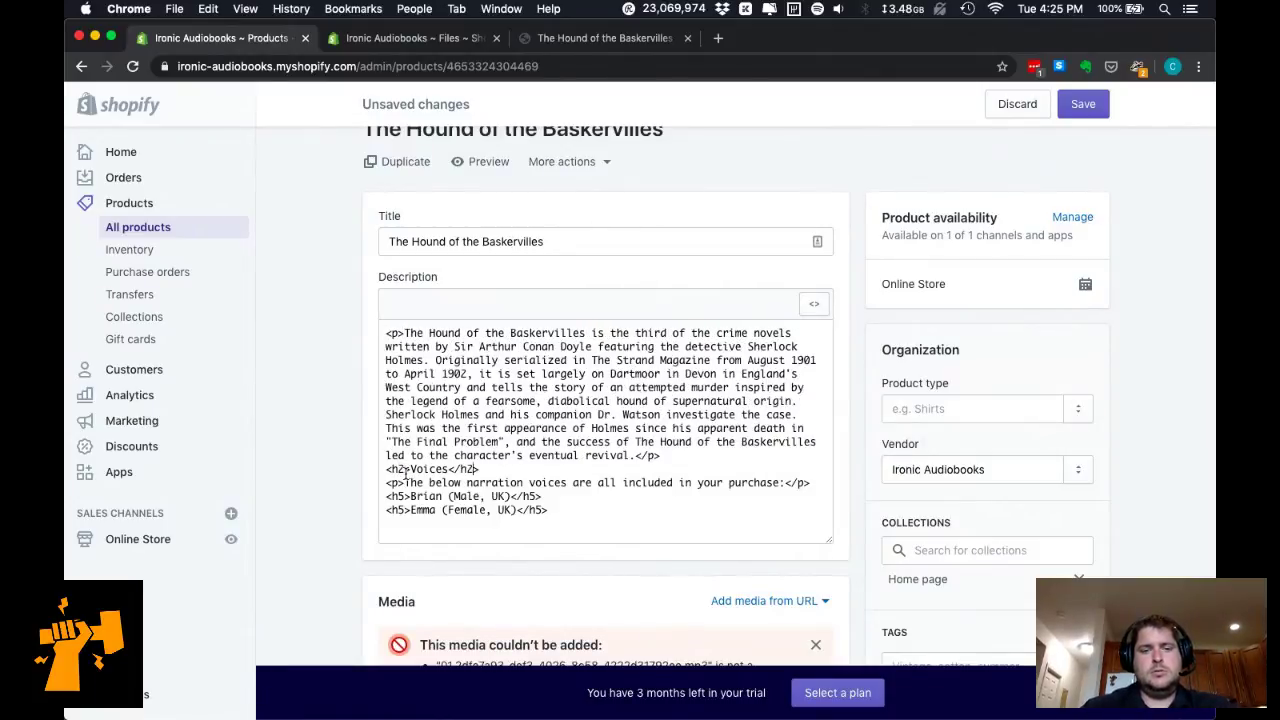
# Change the Brian and Emma headings to h3 and preview the formatted description.
pyautogui.press('Up')
pyautogui.press('super+Left')
pyautogui.press('Right')
pyautogui.press('Right')
pyautogui.press('Right')
pyautogui.press('BackSpace')
pyautogui.write('3')
pyautogui.press('Right')
pyautogui.press('Right')
pyautogui.press('BackSpace')
pyautogui.write('3')
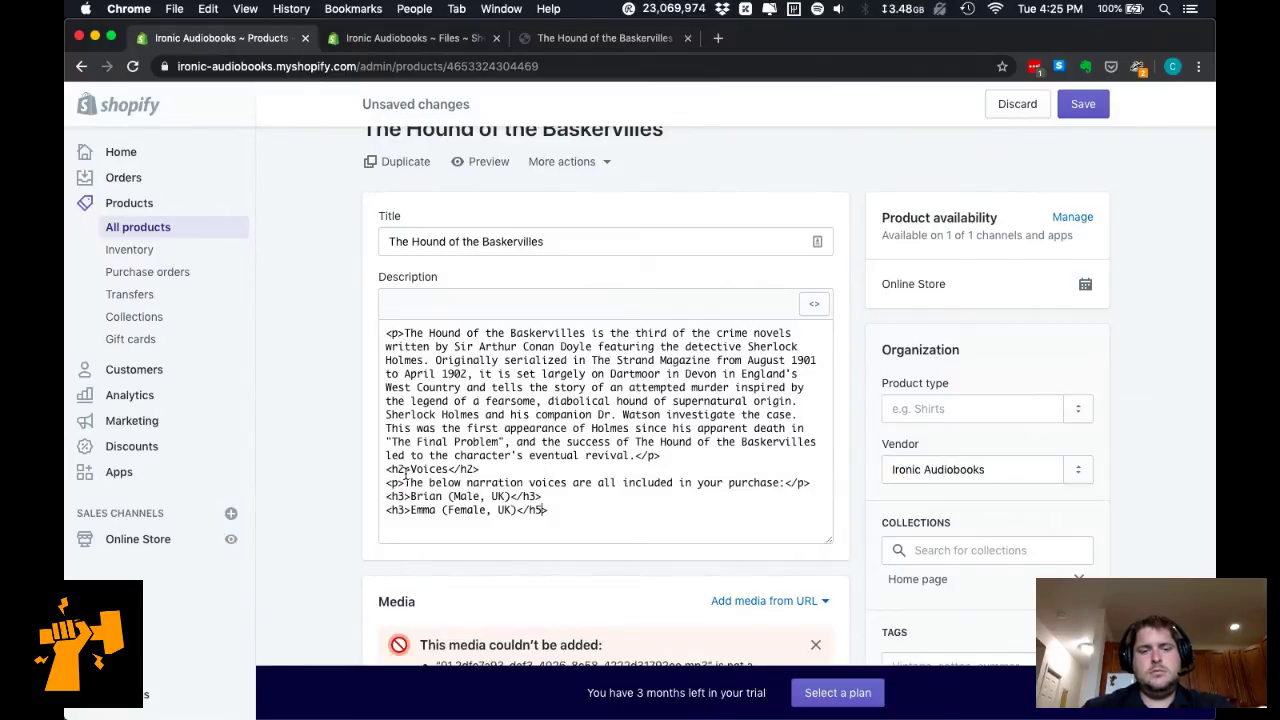
pyautogui.press('super+a')
pyautogui.click(812, 302)
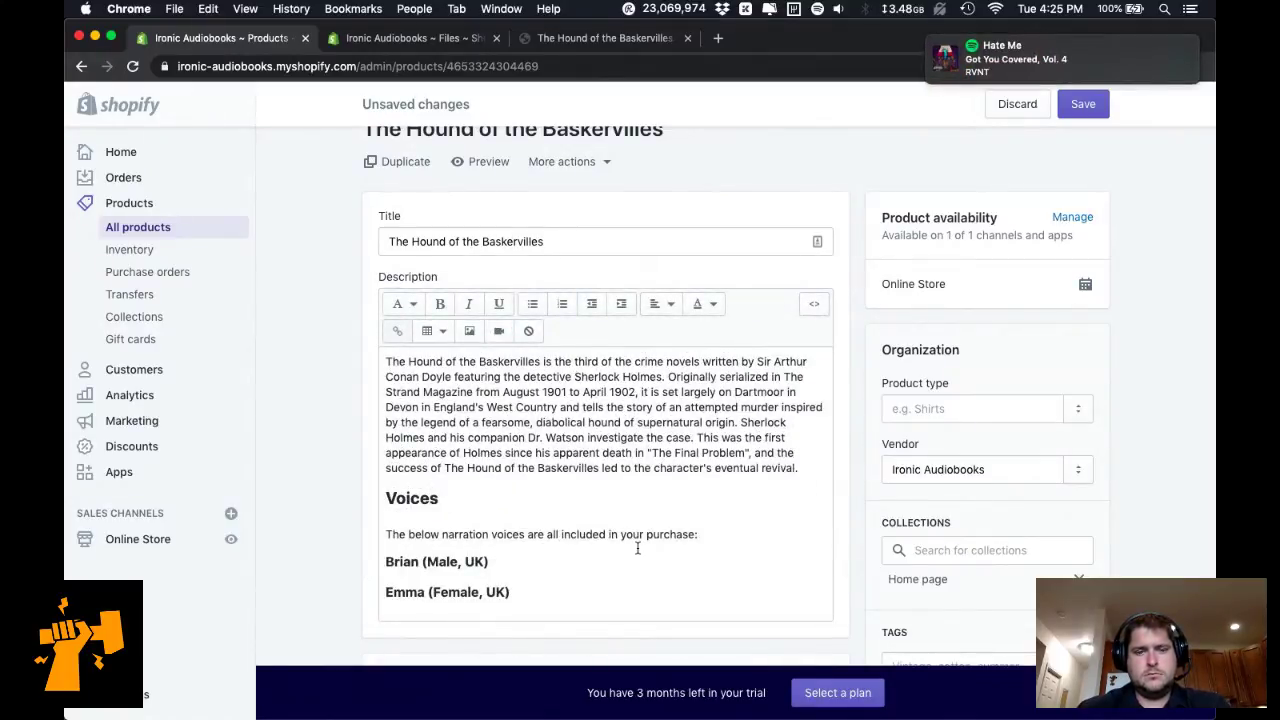
# Change the Brian and Emma headings to h4 and preview again.
pyautogui.click(816, 305)
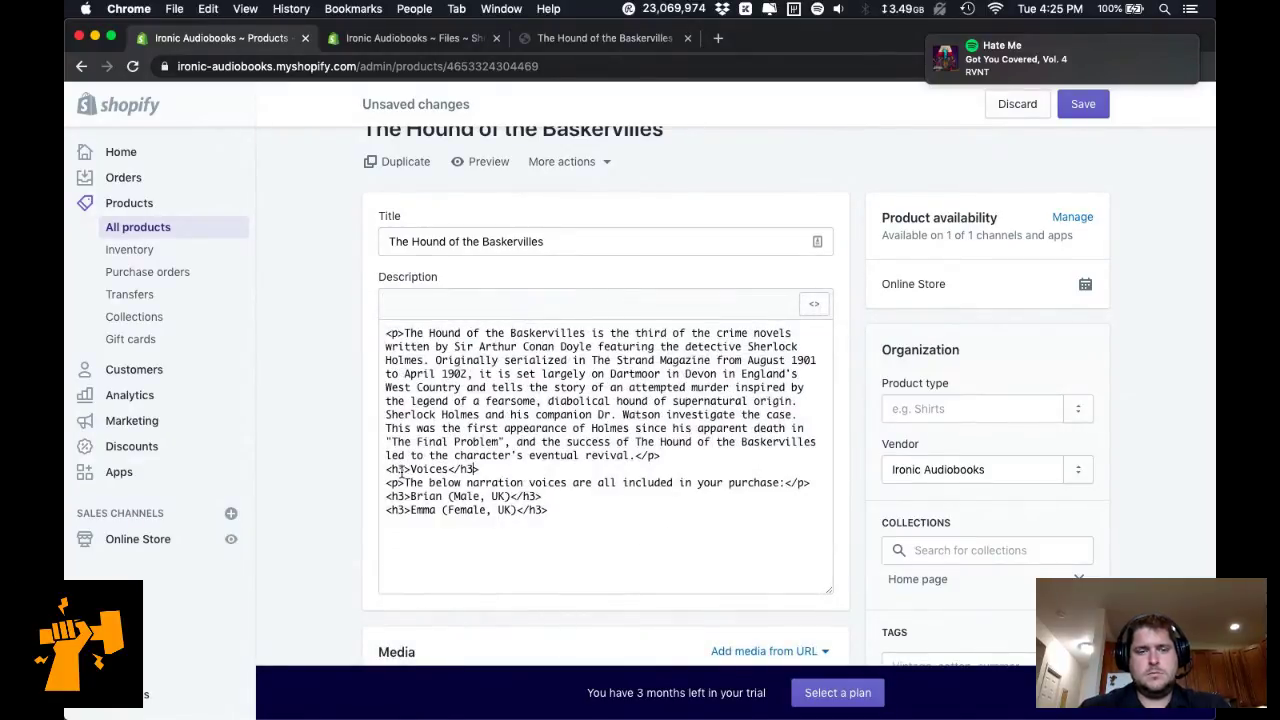
pyautogui.press('Right')
pyautogui.press('Right')
pyautogui.press('BackSpace')
pyautogui.write('4')
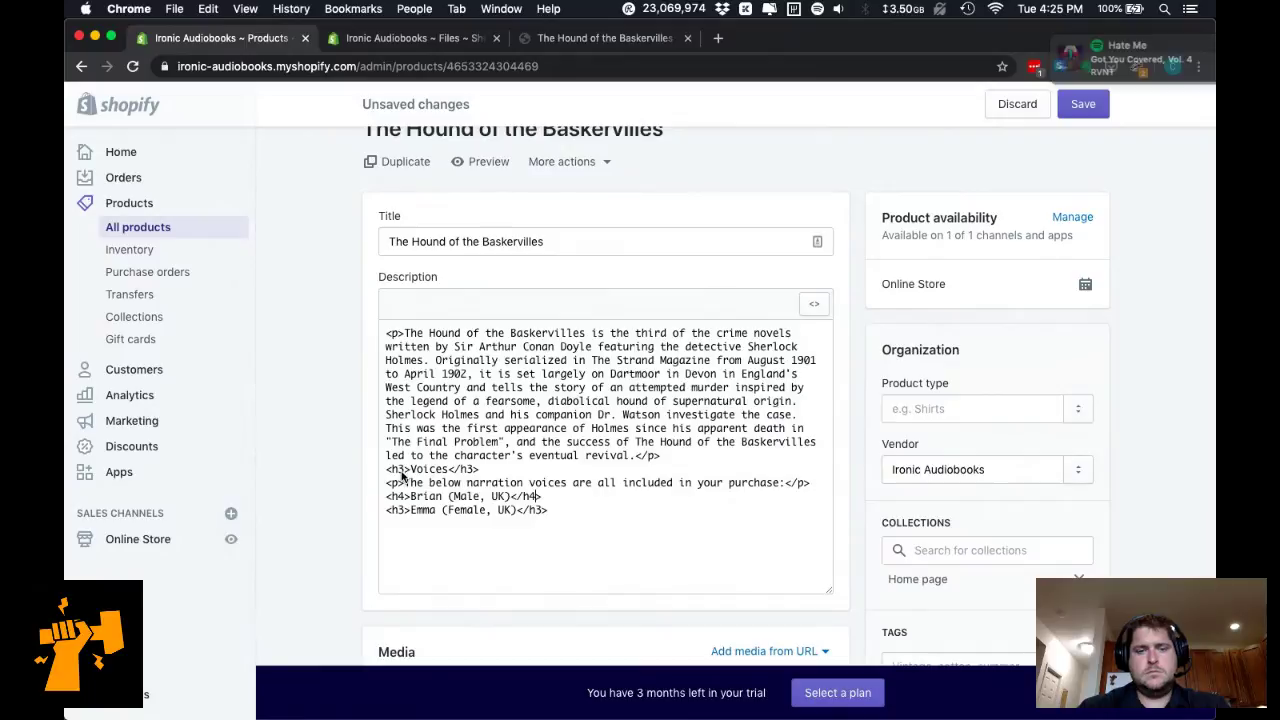
pyautogui.press('Down')
pyautogui.press('Delete')
pyautogui.write('4')
pyautogui.press('Home')
pyautogui.press('Delete')
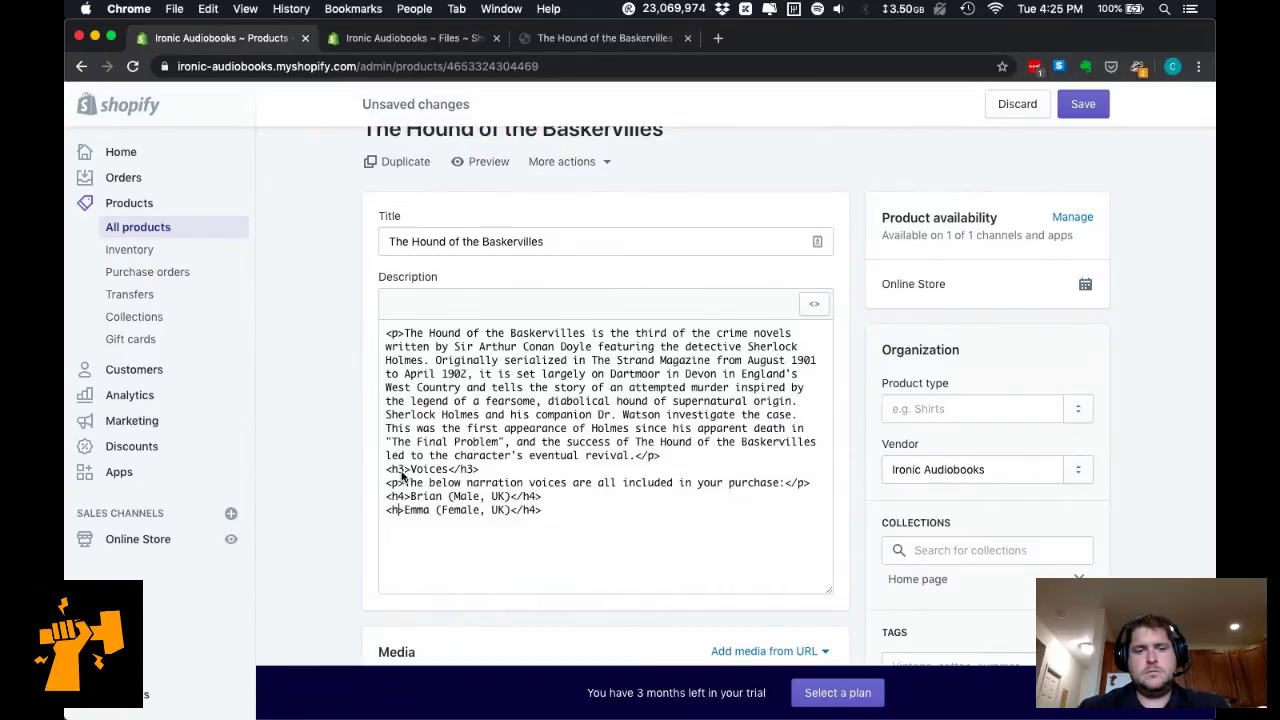
pyautogui.write('4')
pyautogui.hotkey('ctrl', 'a')
pyautogui.click(814, 304)
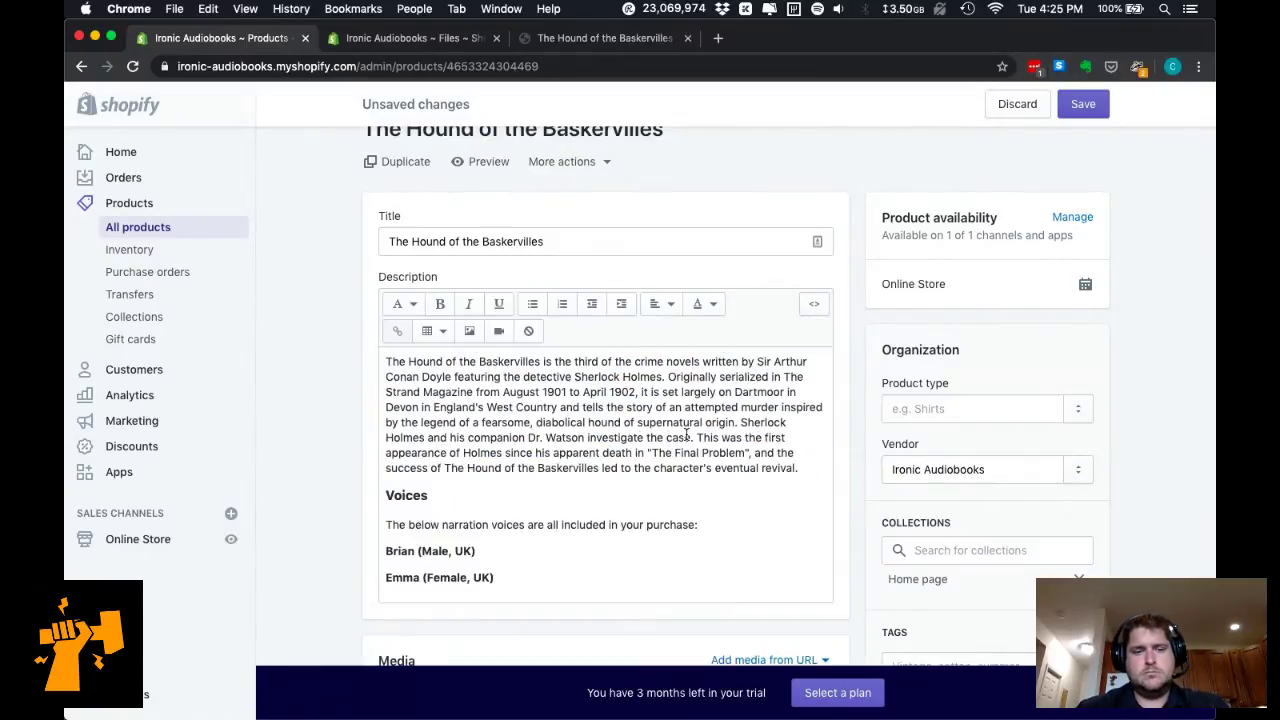
# Add a blank line after the Brian heading in the HTML source and open a new browser window.
pyautogui.click(814, 312)
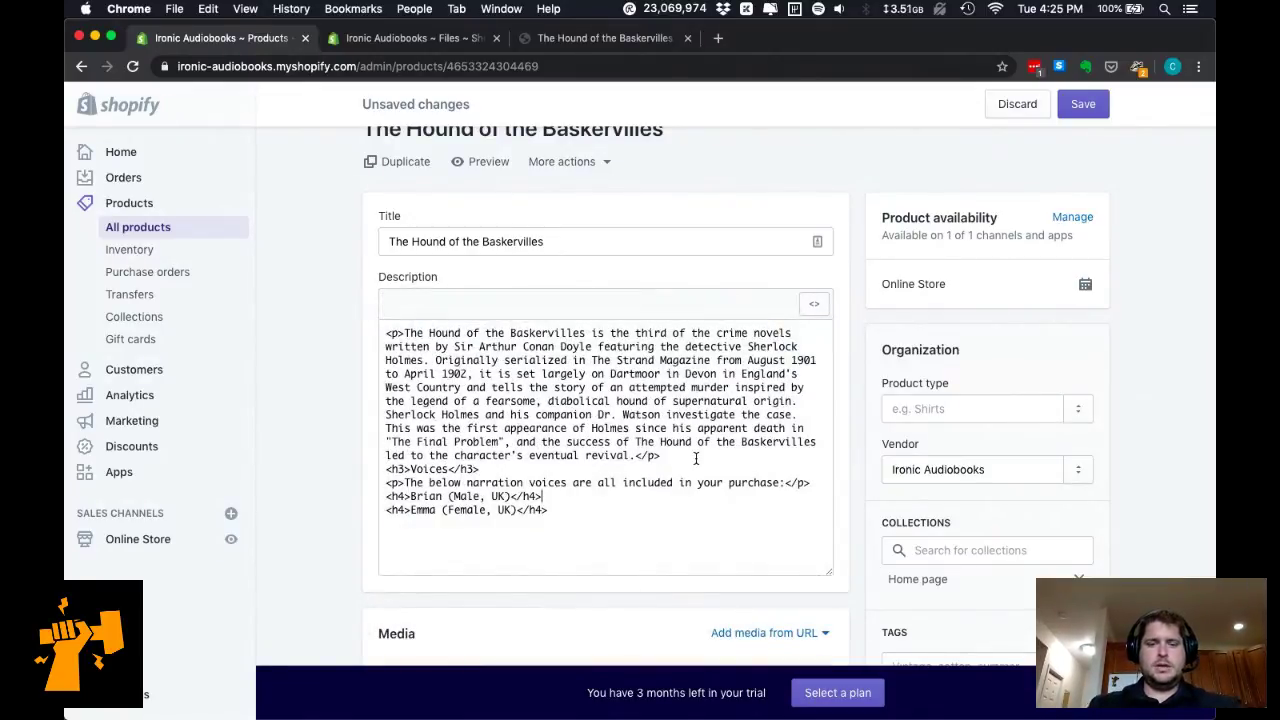
pyautogui.press('Return')
pyautogui.press('super+Tab')
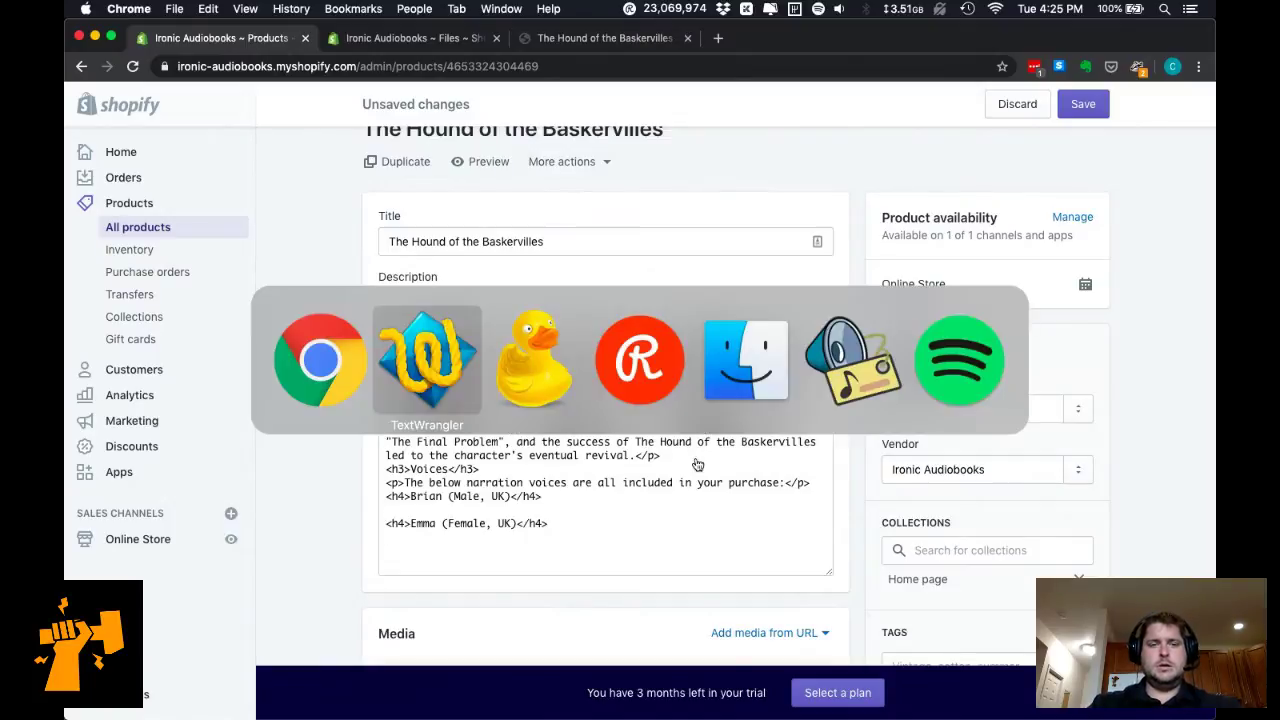
pyautogui.press('Escape')
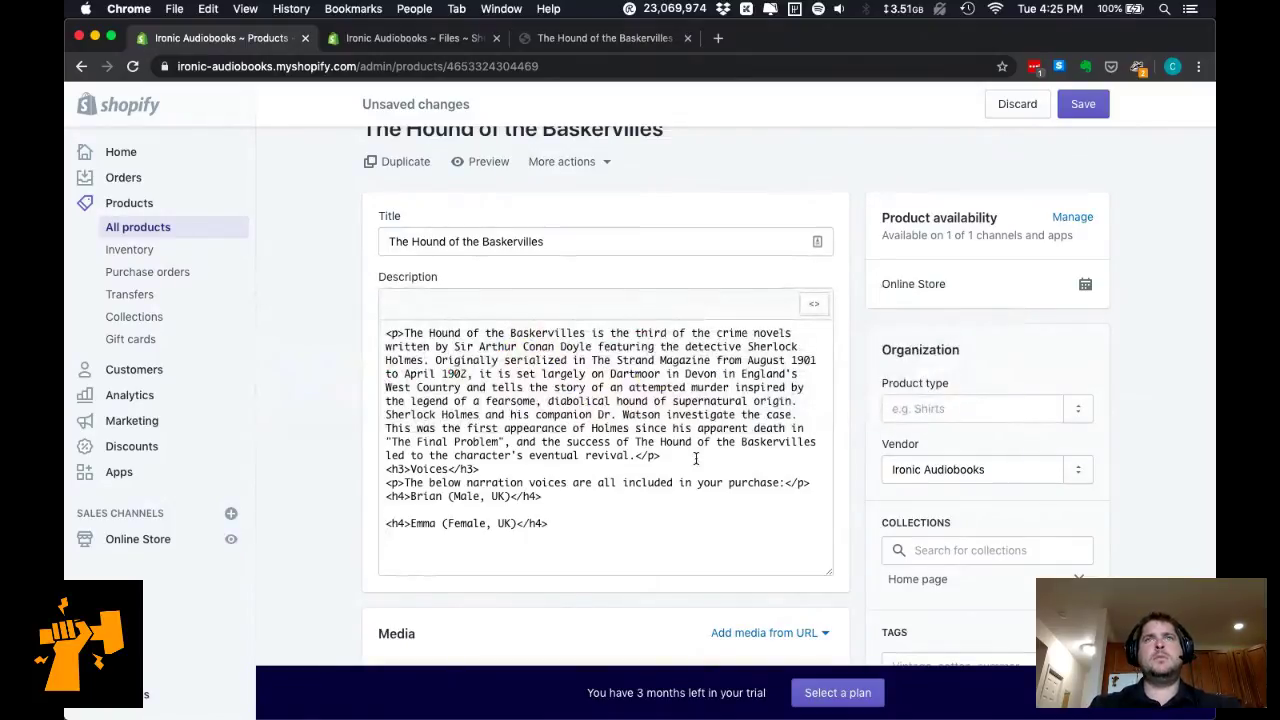
pyautogui.press('super+n')
# Google 'shopify audio player' and open the Widgetic and Osaria App Store results in background tabs.
pyautogui.write('shopify audiop')
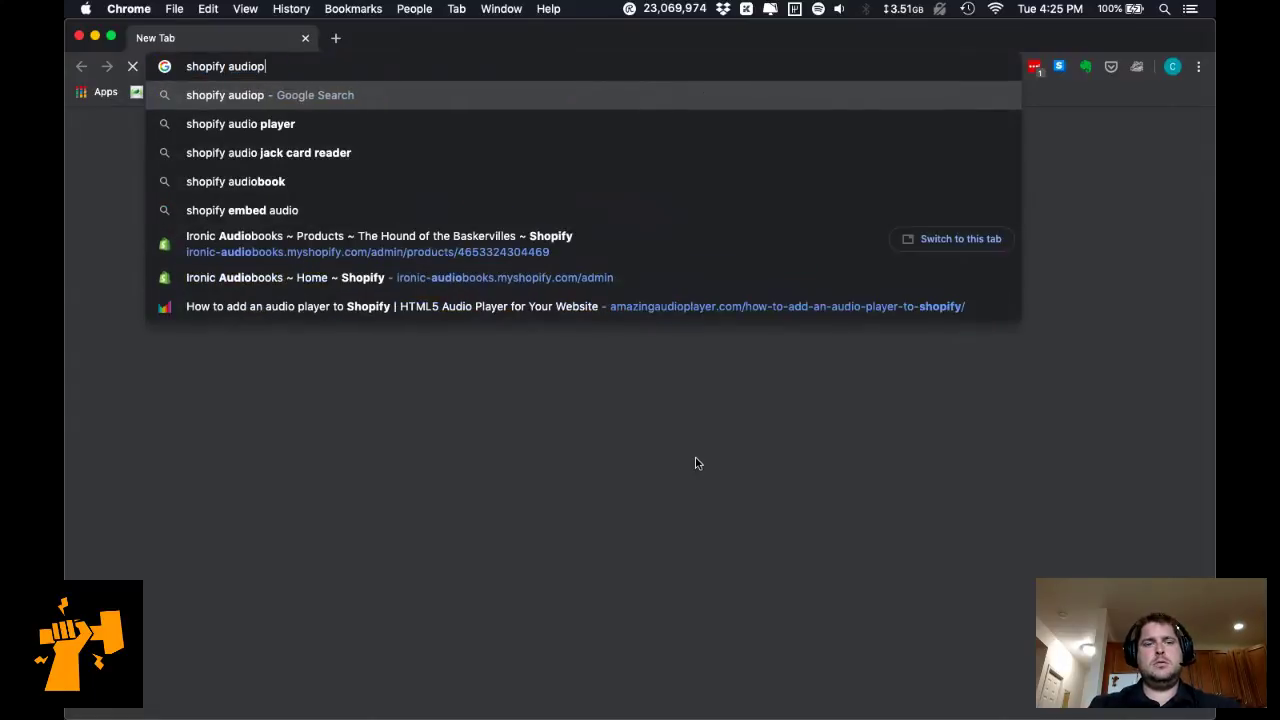
pyautogui.press('BackSpace')
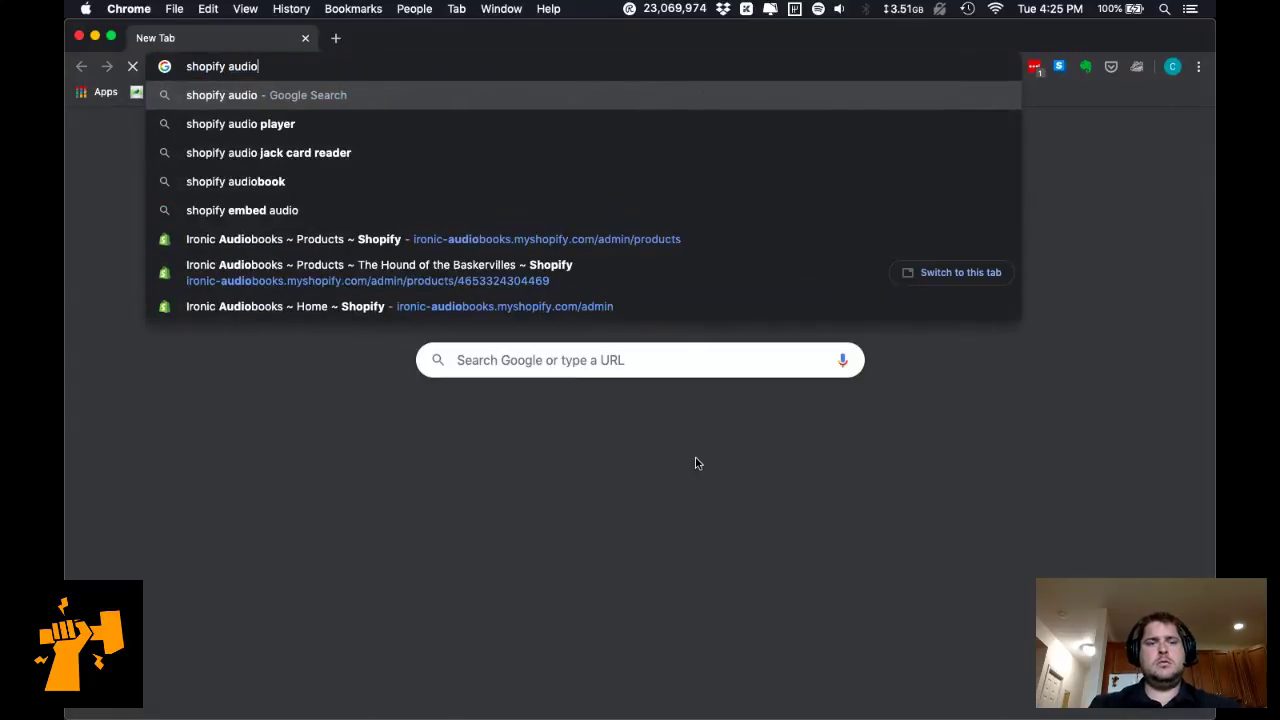
pyautogui.press('Down')
pyautogui.press('Return')
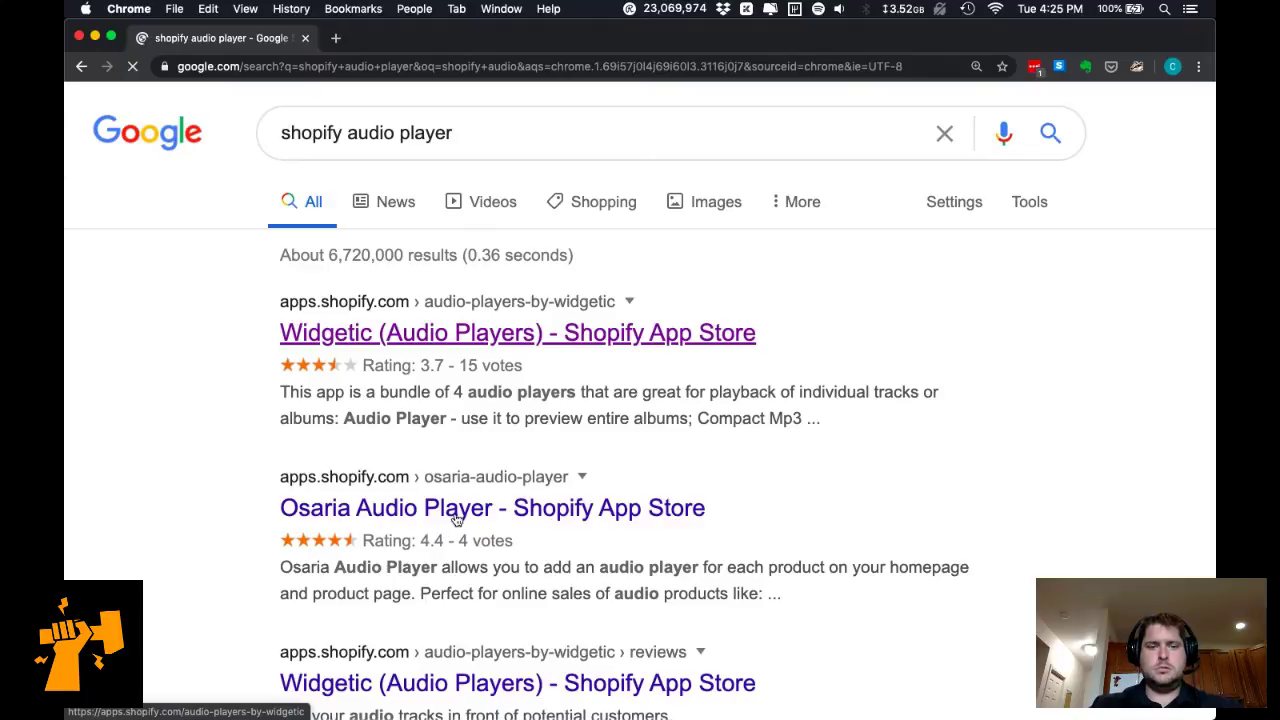
pyautogui.keyDown('super'); pyautogui.click(455, 516); pyautogui.keyUp('super')
pyautogui.keyDown('super'); pyautogui.click(455, 516); pyautogui.keyUp('super')
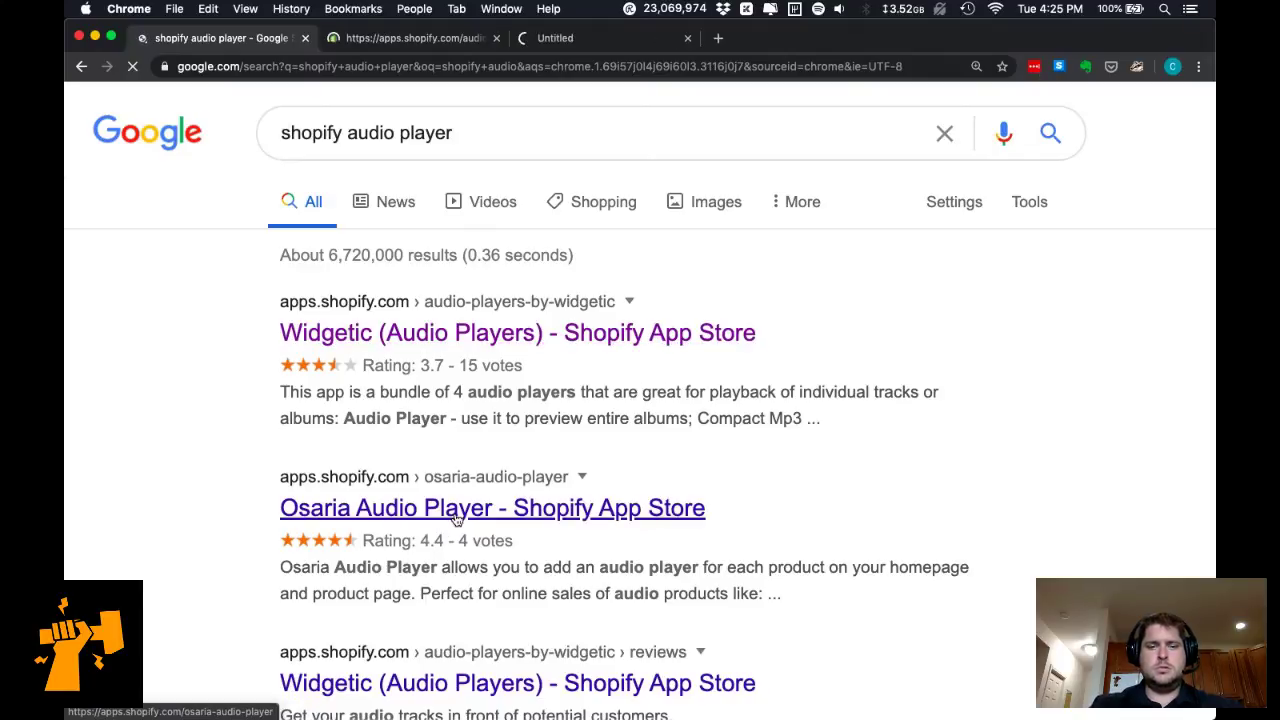
# Open the Widgetic reviews page in a new tab and expand the listing's full description.
pyautogui.scroll(-1, 480, 510)
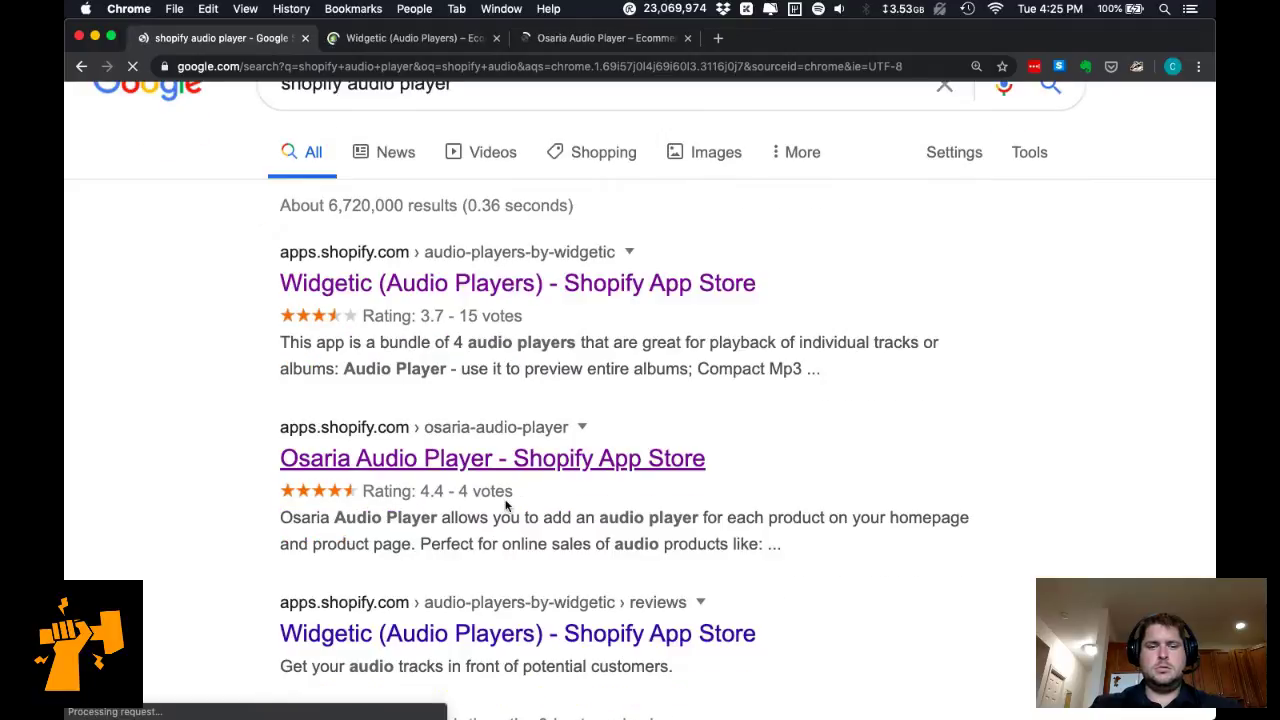
pyautogui.keyDown('super'); pyautogui.click(500, 633); pyautogui.keyUp('super')
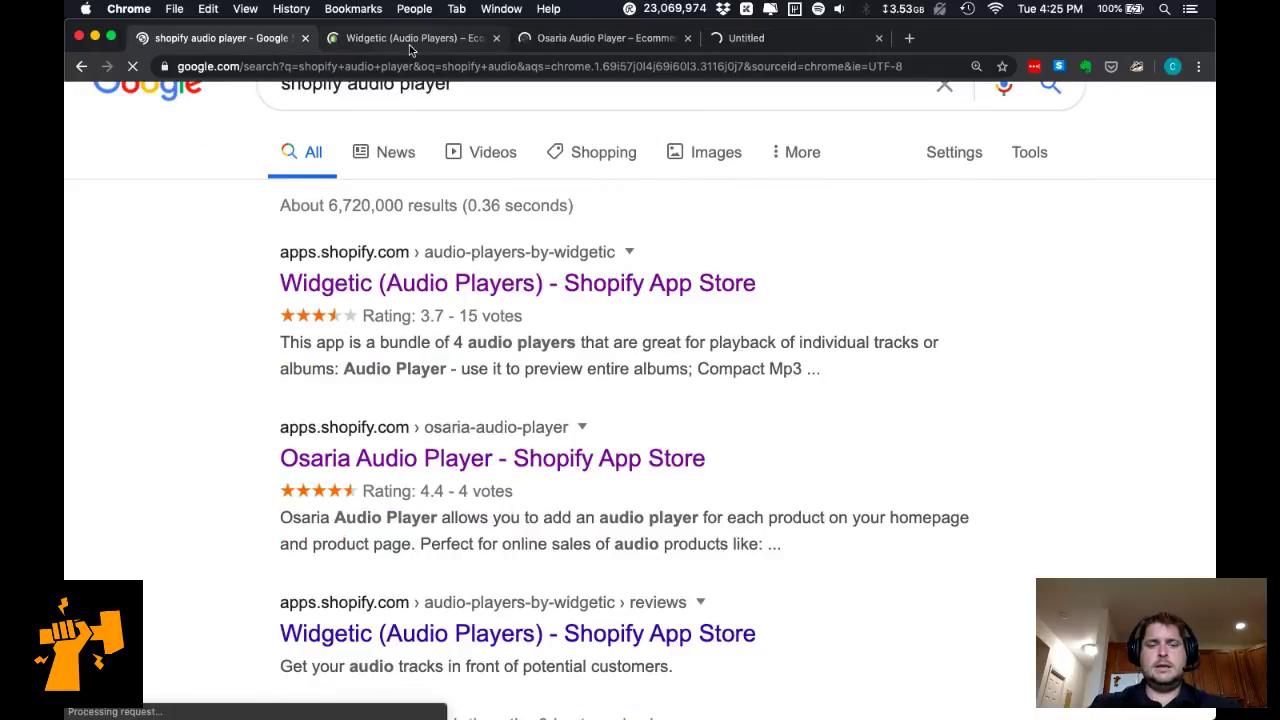
pyautogui.click(409, 44)
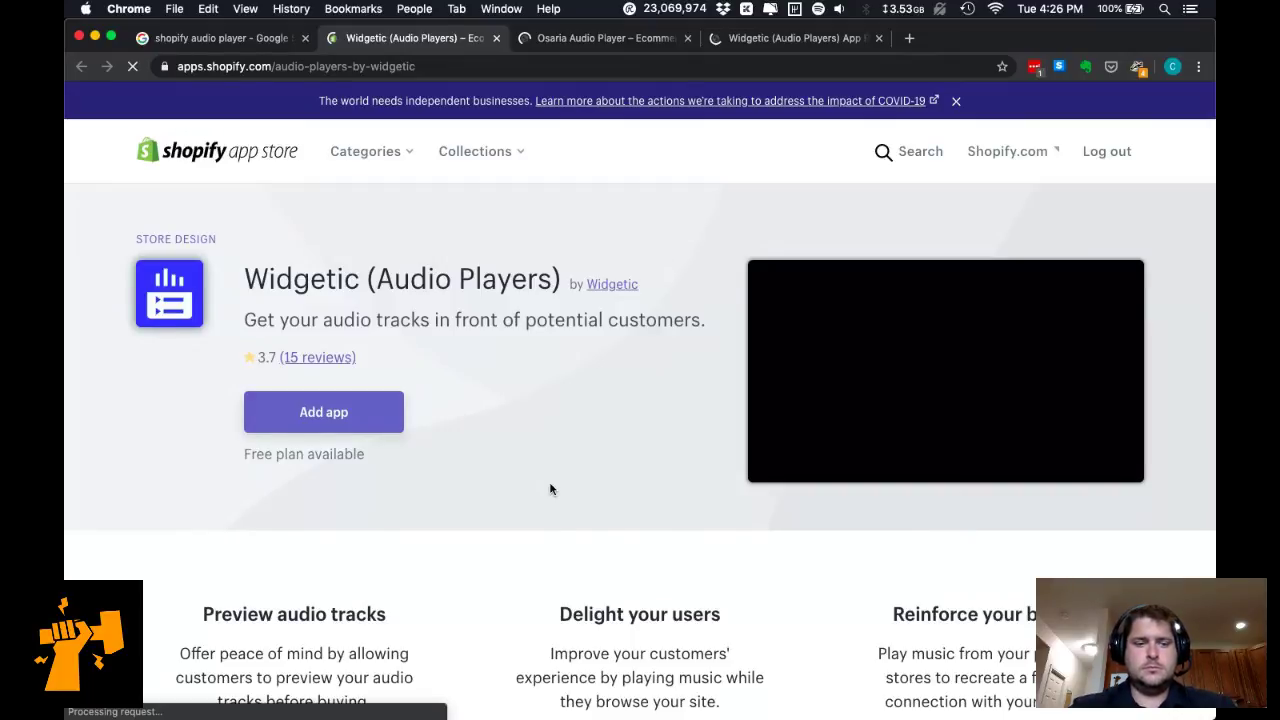
pyautogui.scroll(-5, 549, 489)
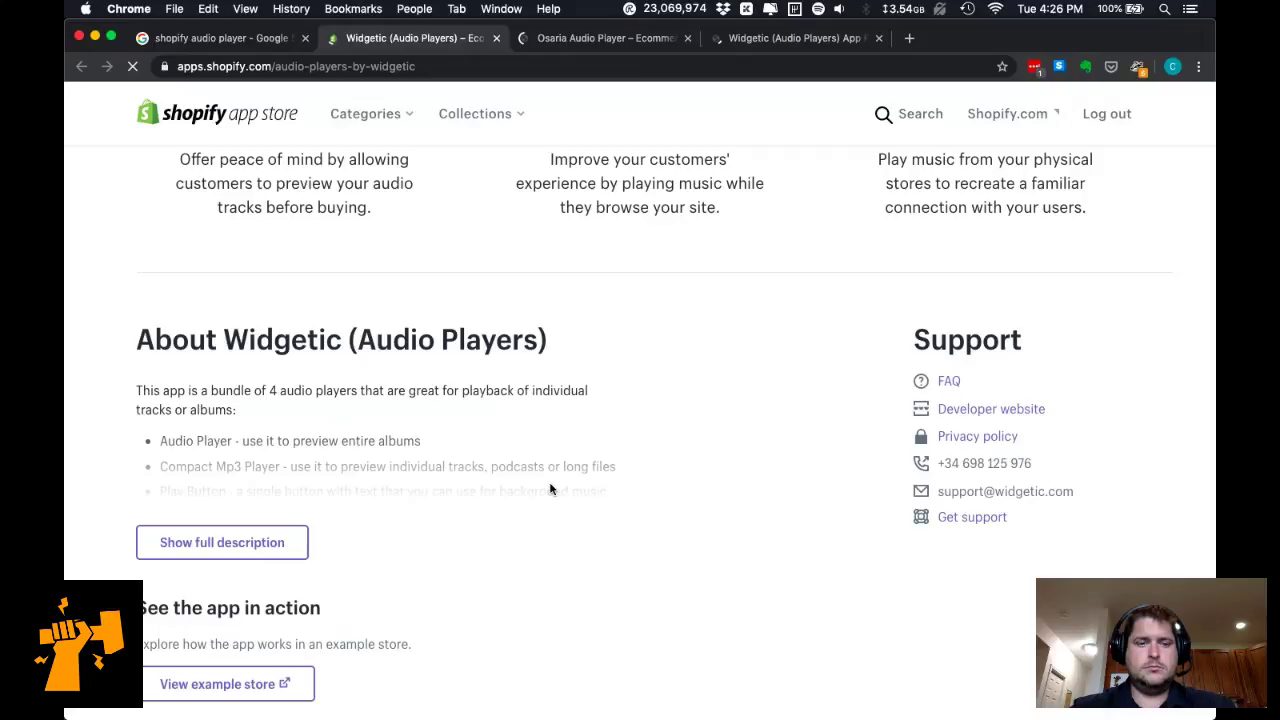
pyautogui.click(270, 542)
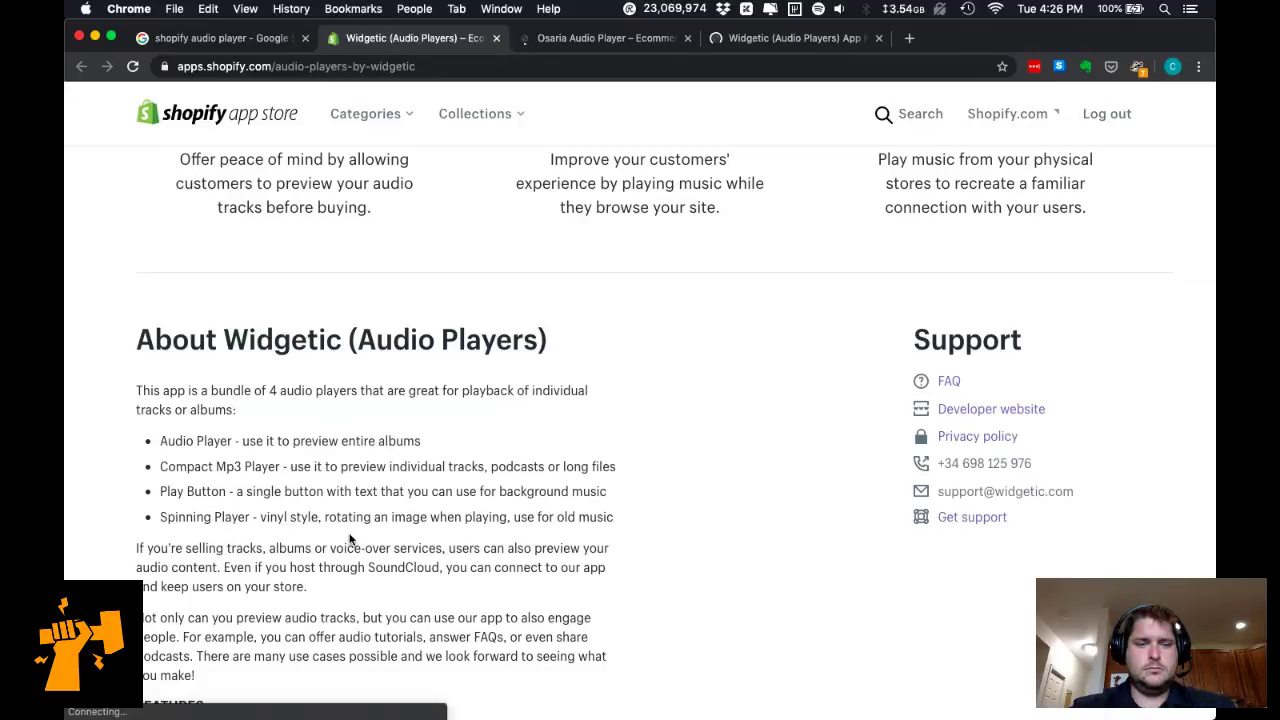
# Enlarge the Widgetic media gallery and step through three more screenshots.
pyautogui.scroll(-3, 350, 540)
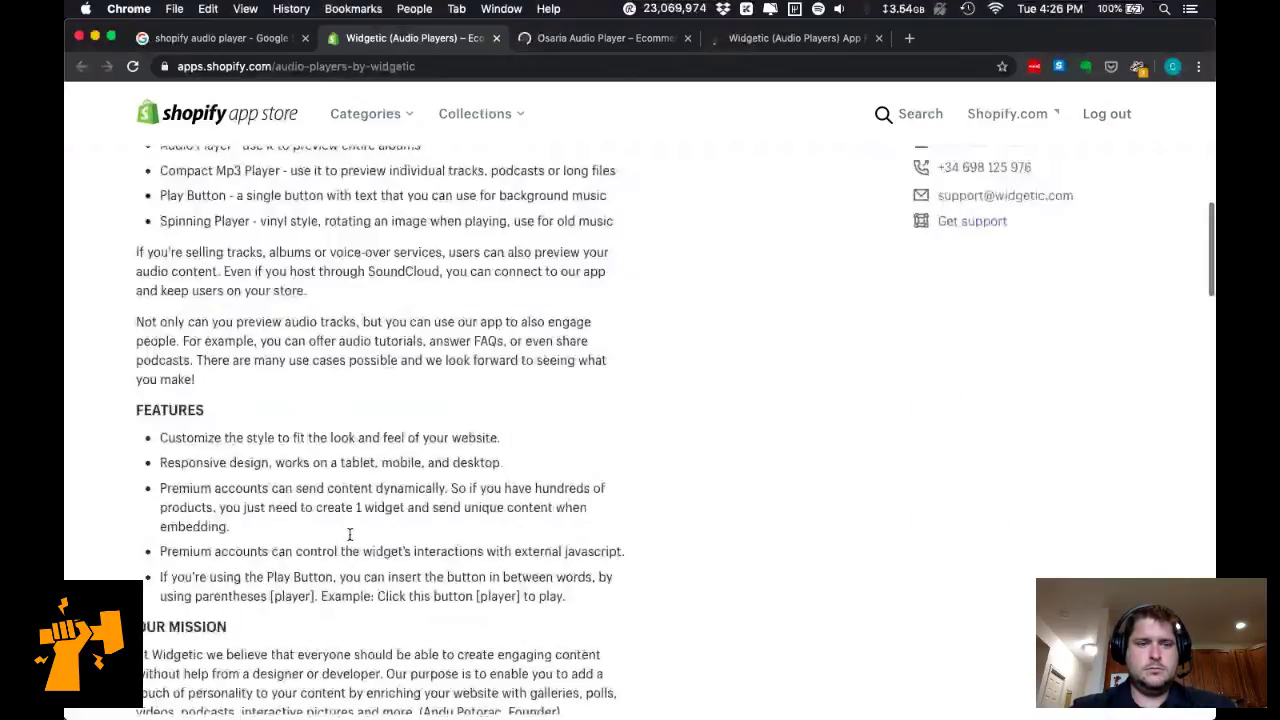
pyautogui.scroll(-7, 350, 535)
pyautogui.scroll(2, 350, 540)
pyautogui.scroll(-2, 350, 540)
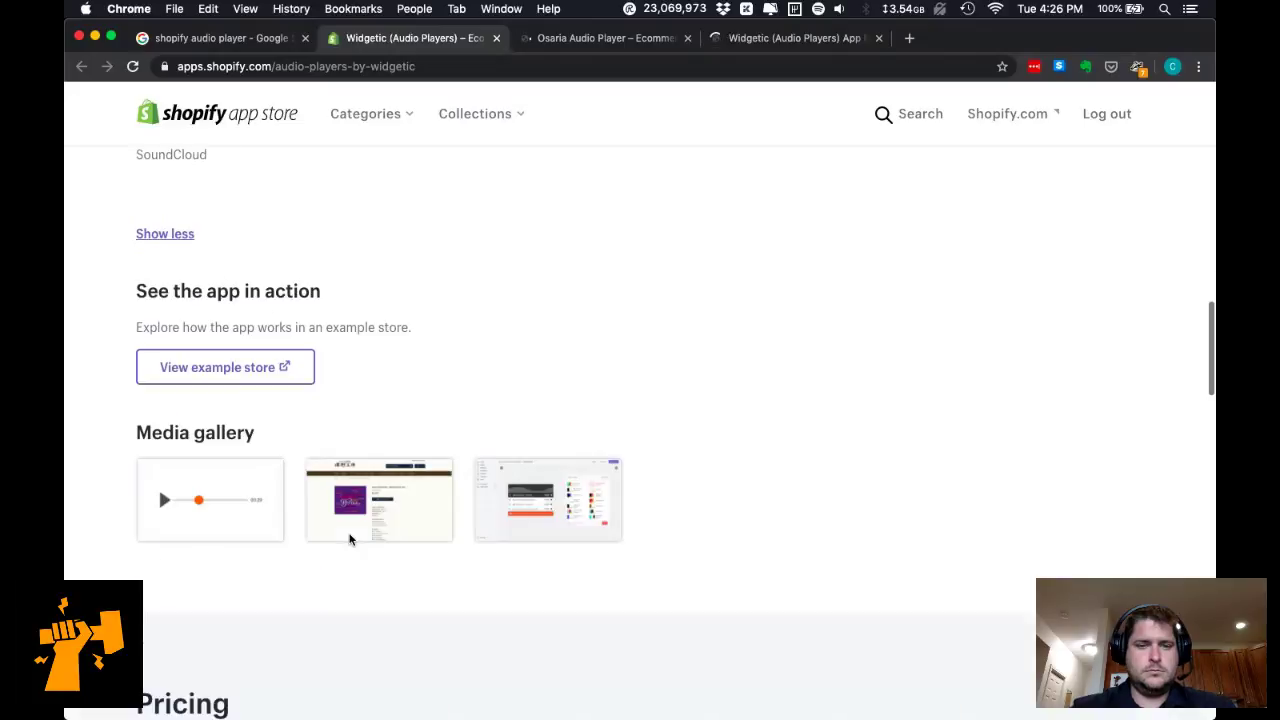
pyautogui.click(225, 512)
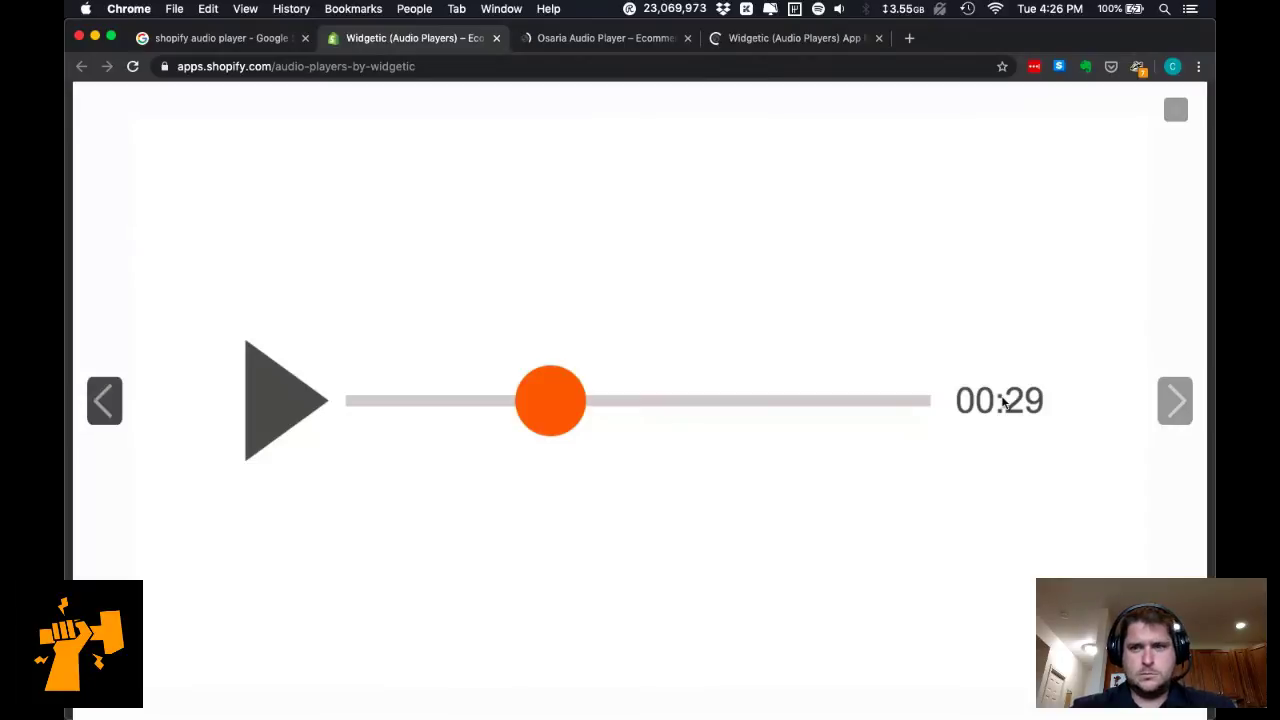
pyautogui.click(1175, 405)
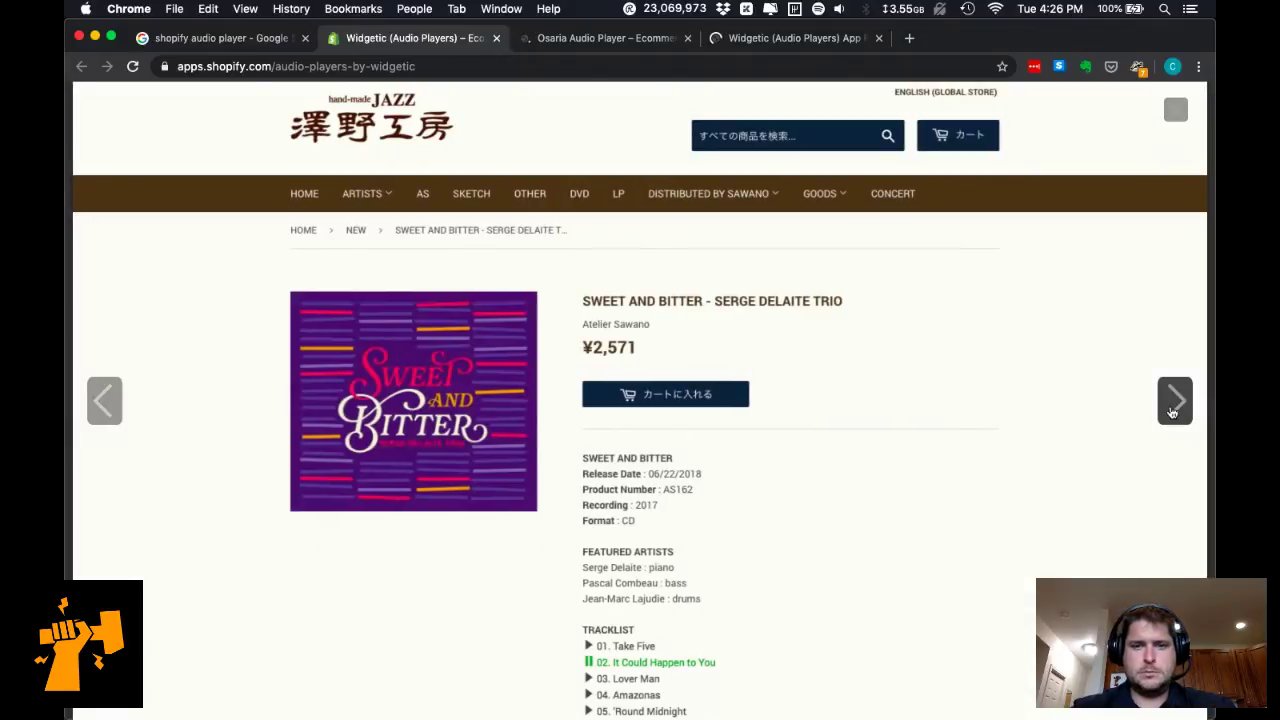
pyautogui.click(1174, 401)
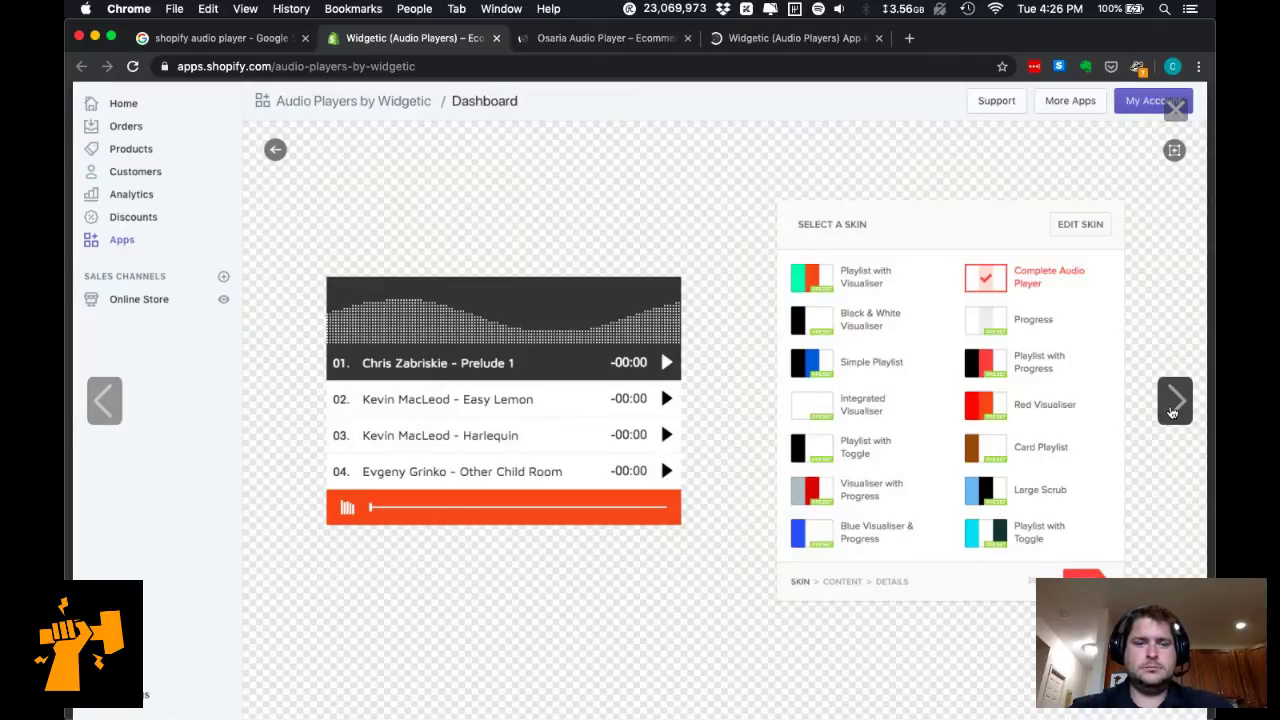
pyautogui.click(1174, 402)
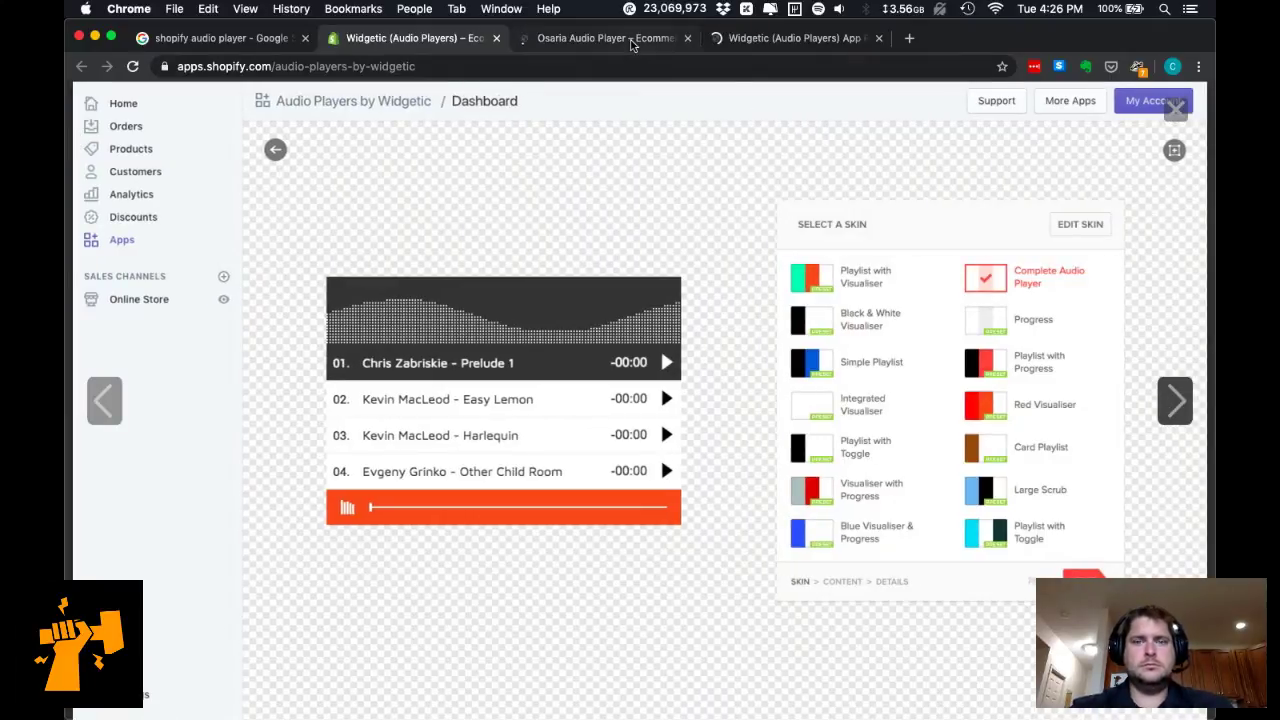
pyautogui.click(631, 45)
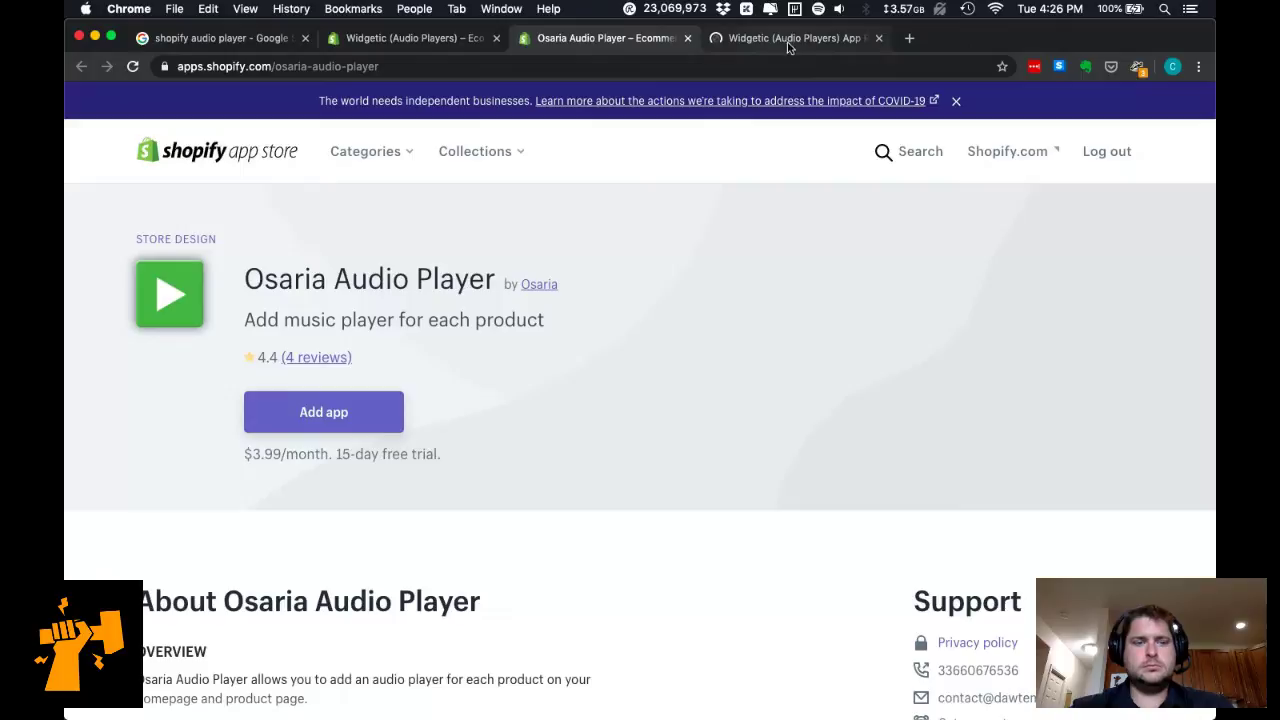
# View the Osaria gallery screenshots, close the lightbox, and return to the Widgetic listing.
pyautogui.scroll(-7, 643, 420)
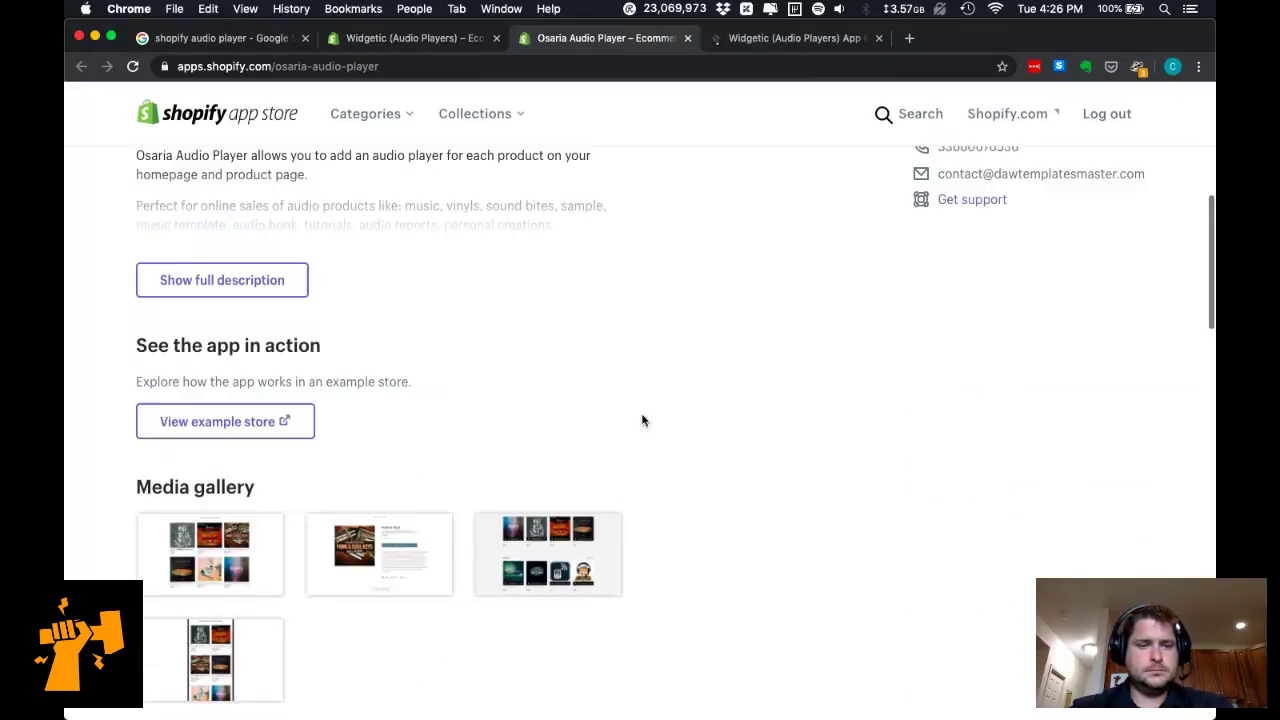
pyautogui.click(243, 393)
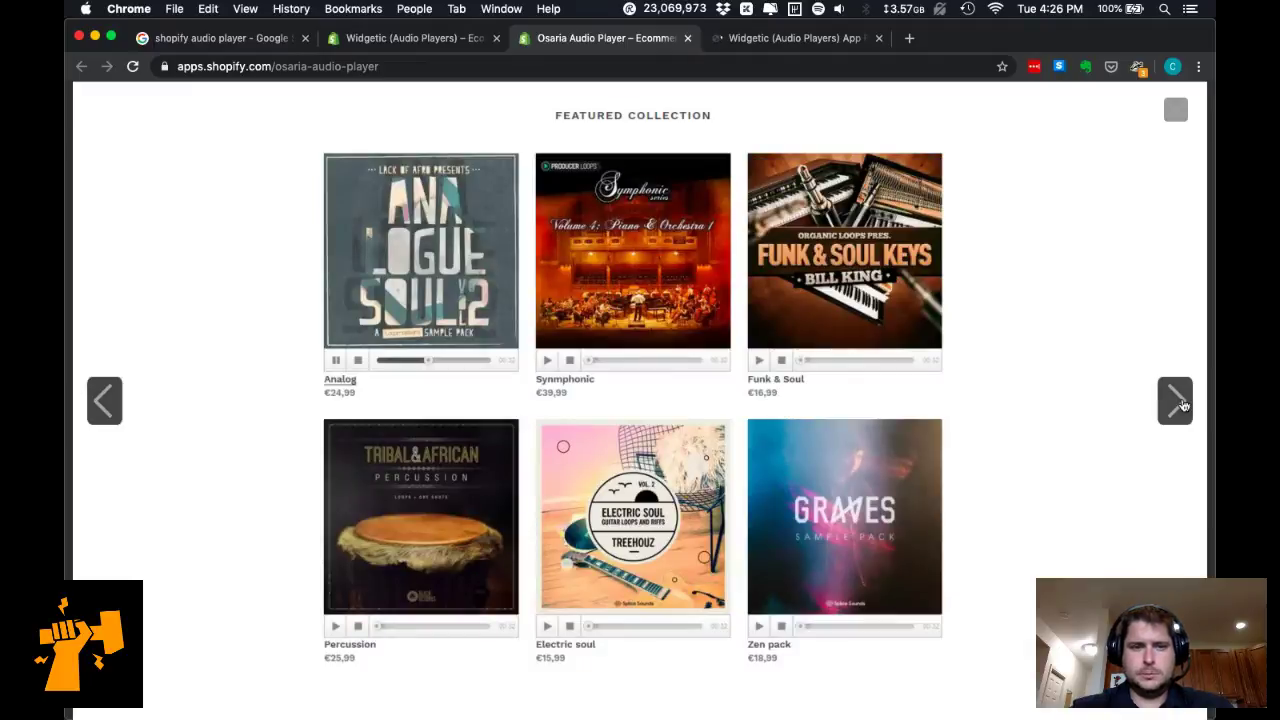
pyautogui.click(1176, 401)
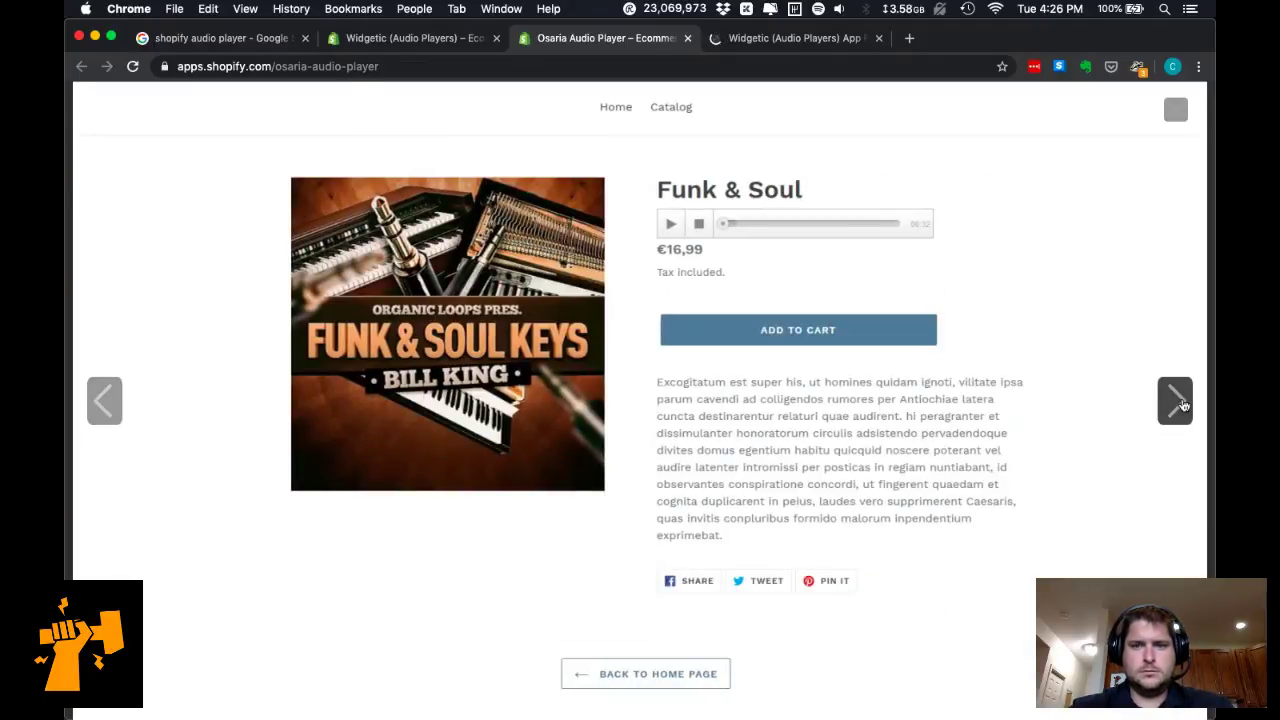
pyautogui.click(1182, 404)
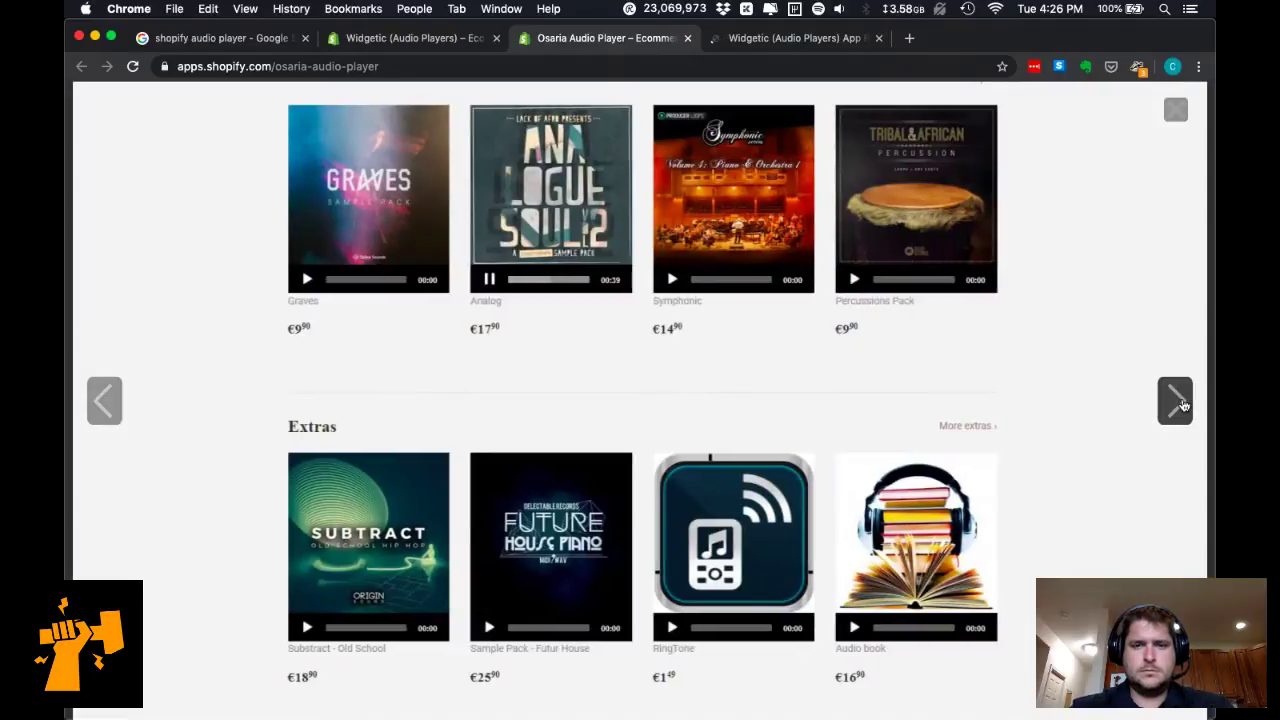
pyautogui.click(1182, 404)
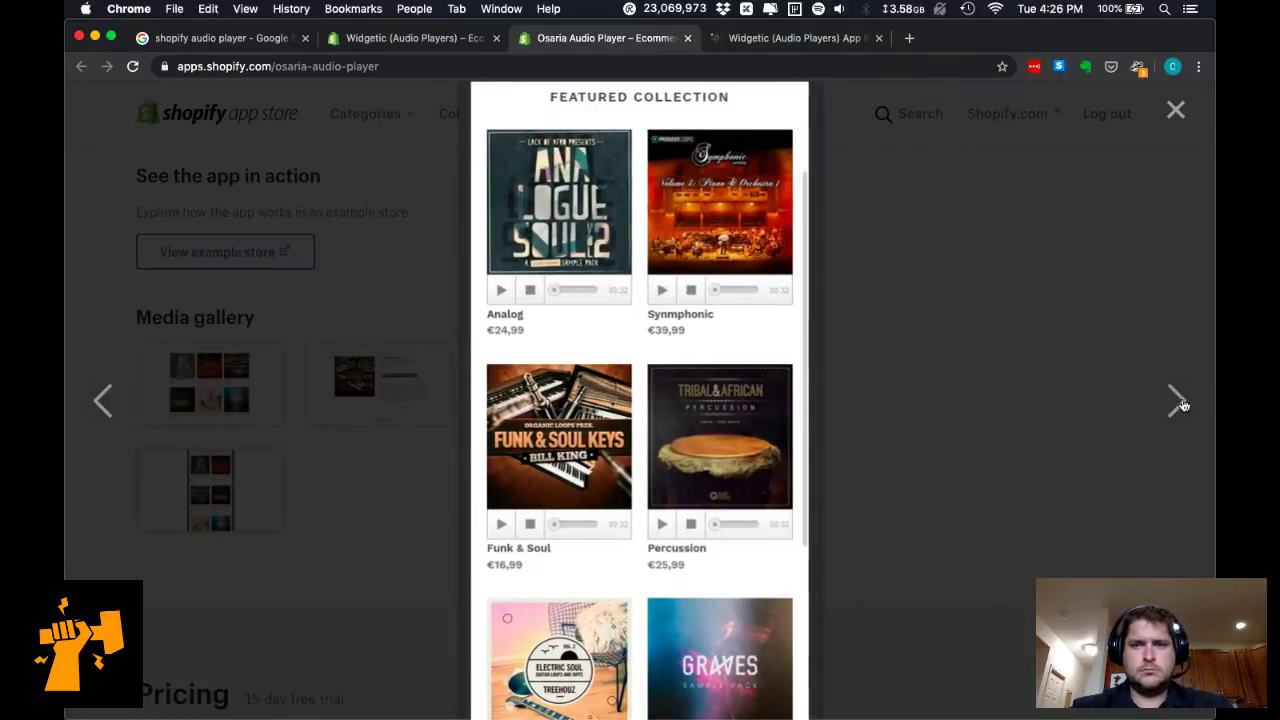
pyautogui.click(1176, 113)
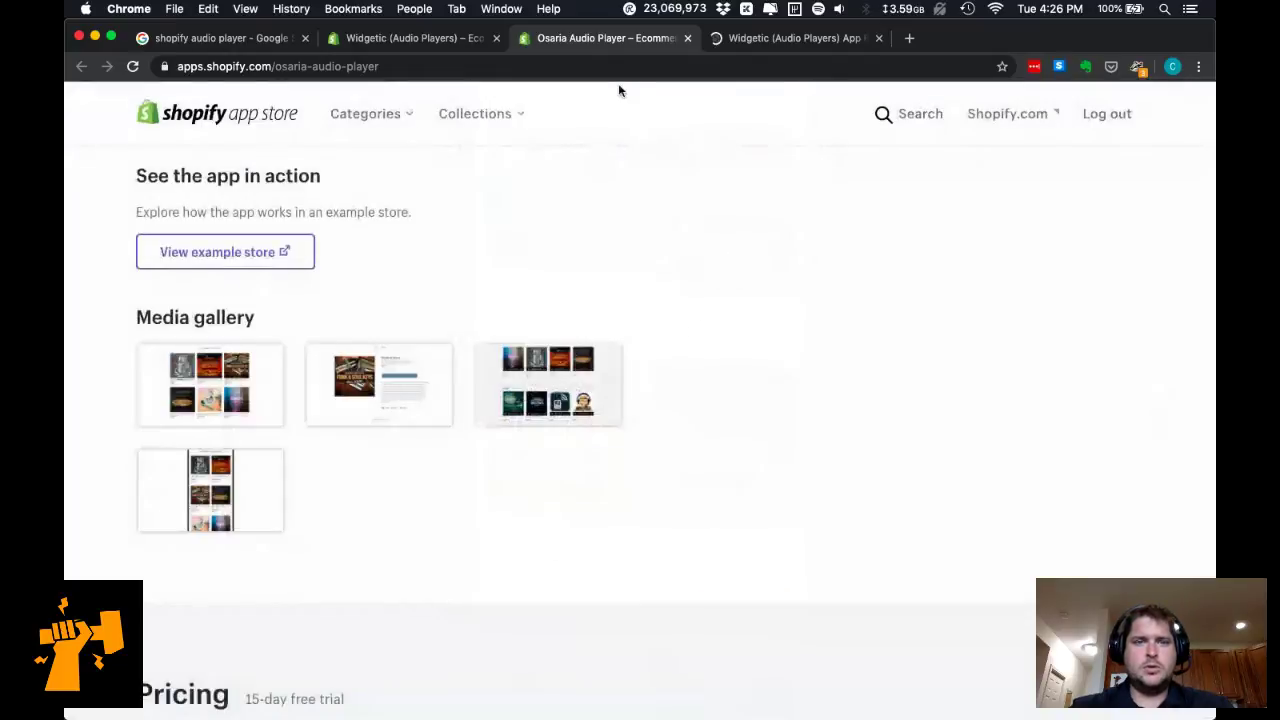
pyautogui.click(441, 41)
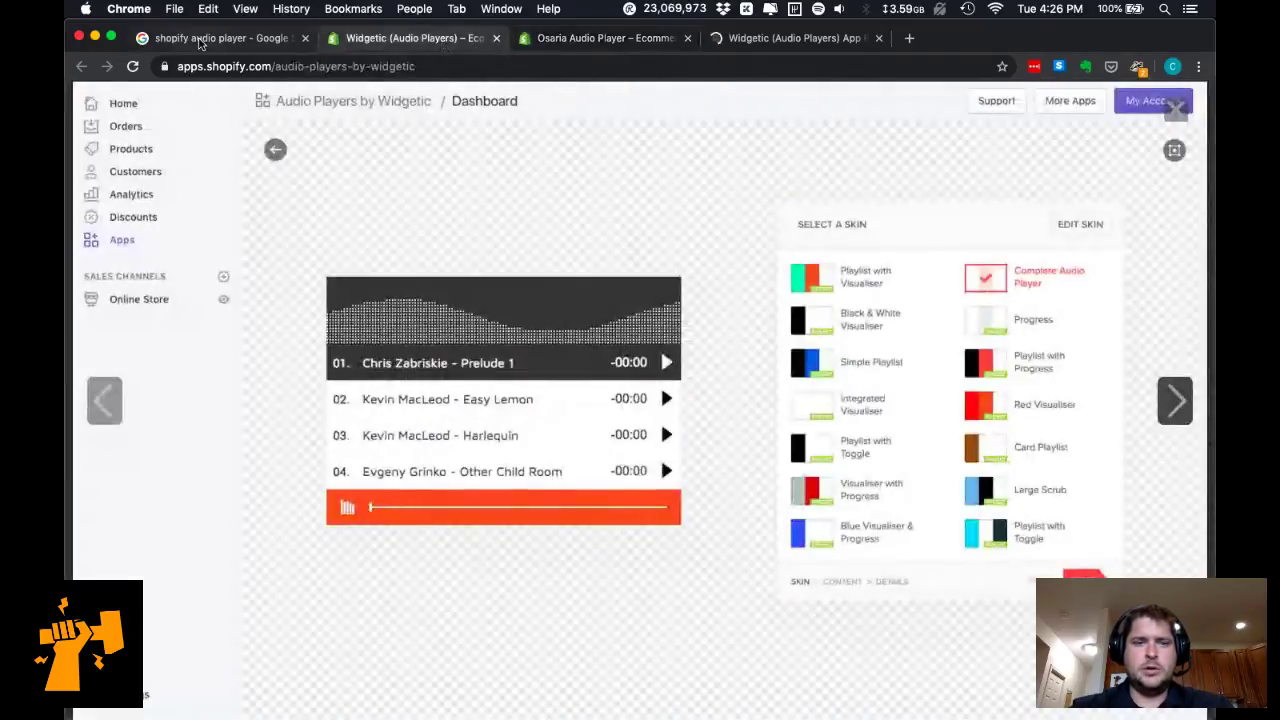
# Open the Hura Tips article from the Google results, then view the Widgetic reviews page.
pyautogui.hotkey('ctrl', 'shift', 'Tab')
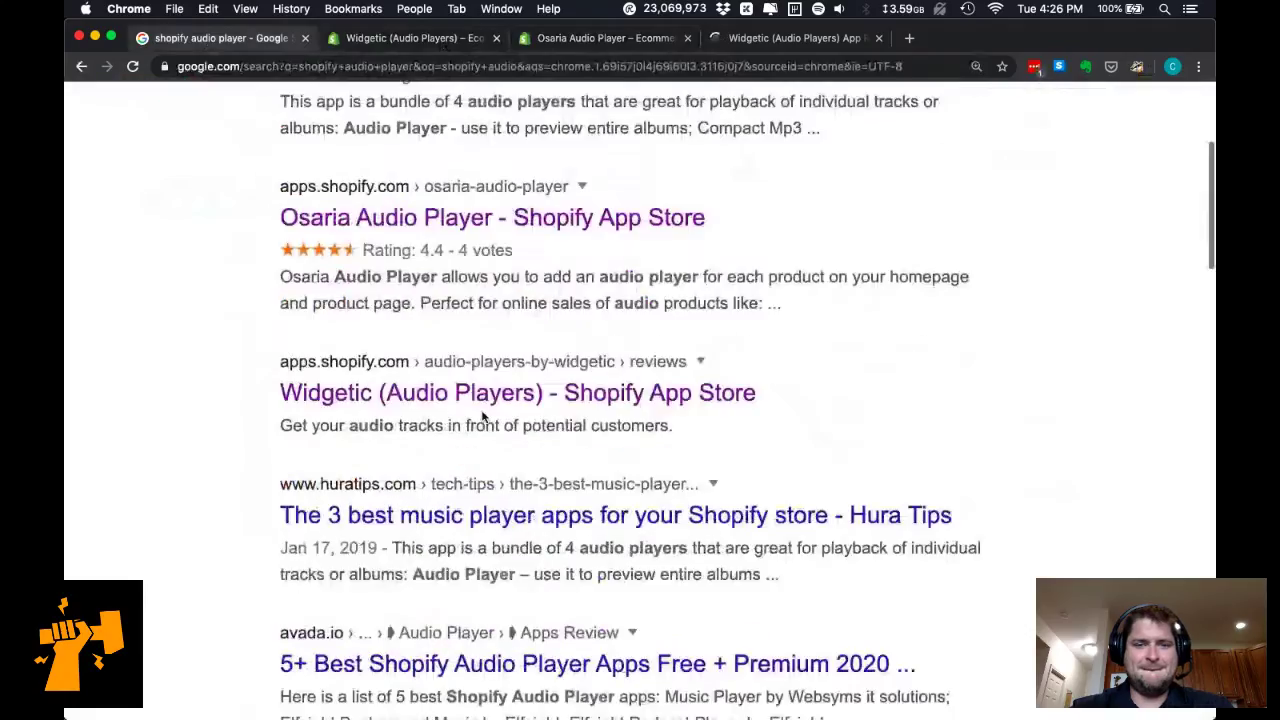
pyautogui.scroll(-3, 482, 411)
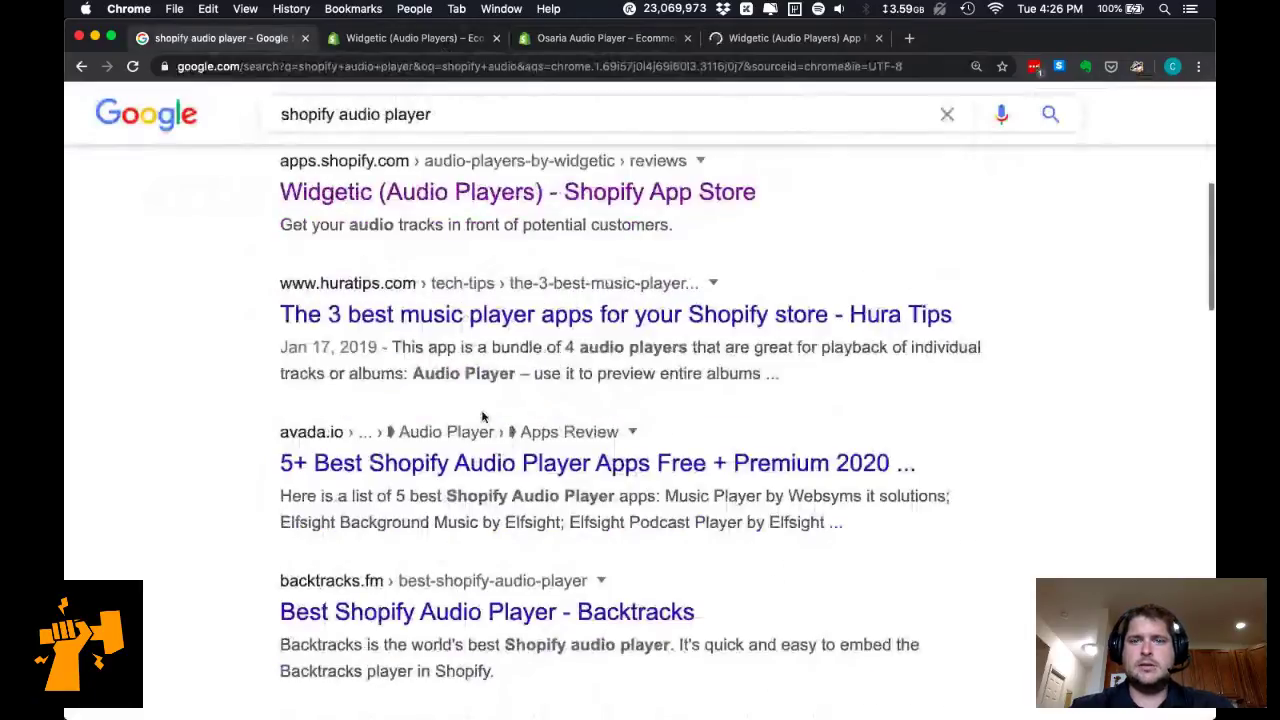
pyautogui.keyDown('super'); pyautogui.click(480, 316); pyautogui.keyUp('super')
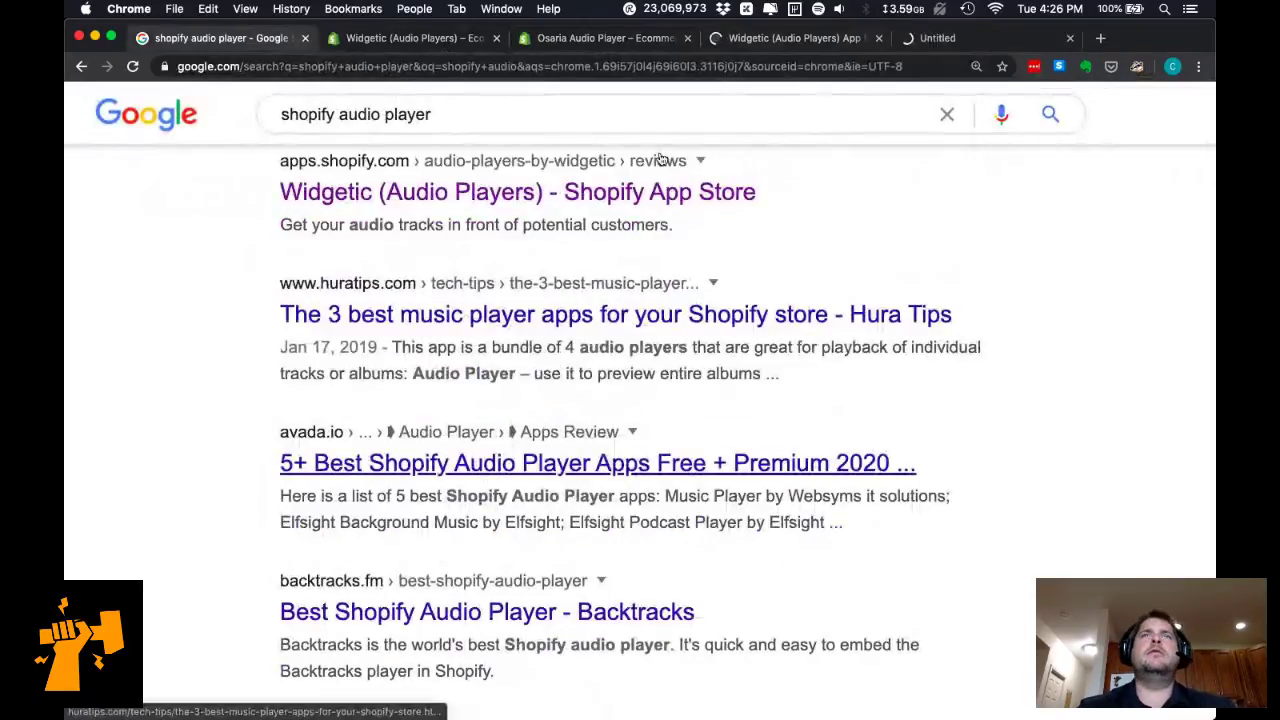
pyautogui.click(800, 37)
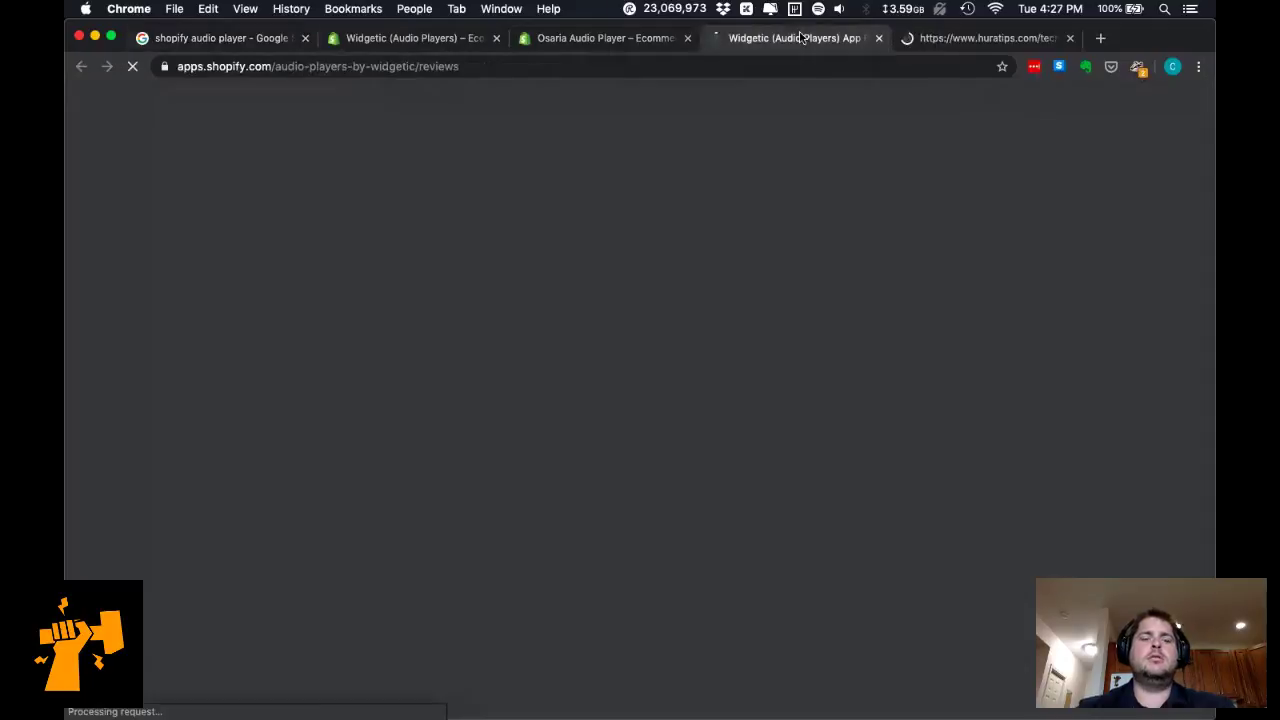
# Search 'html5 audio player with playlist' and open the Script Tutorials playlist player in a new tab.
pyautogui.press('super+n')
pyautogui.write('html5 audio player')
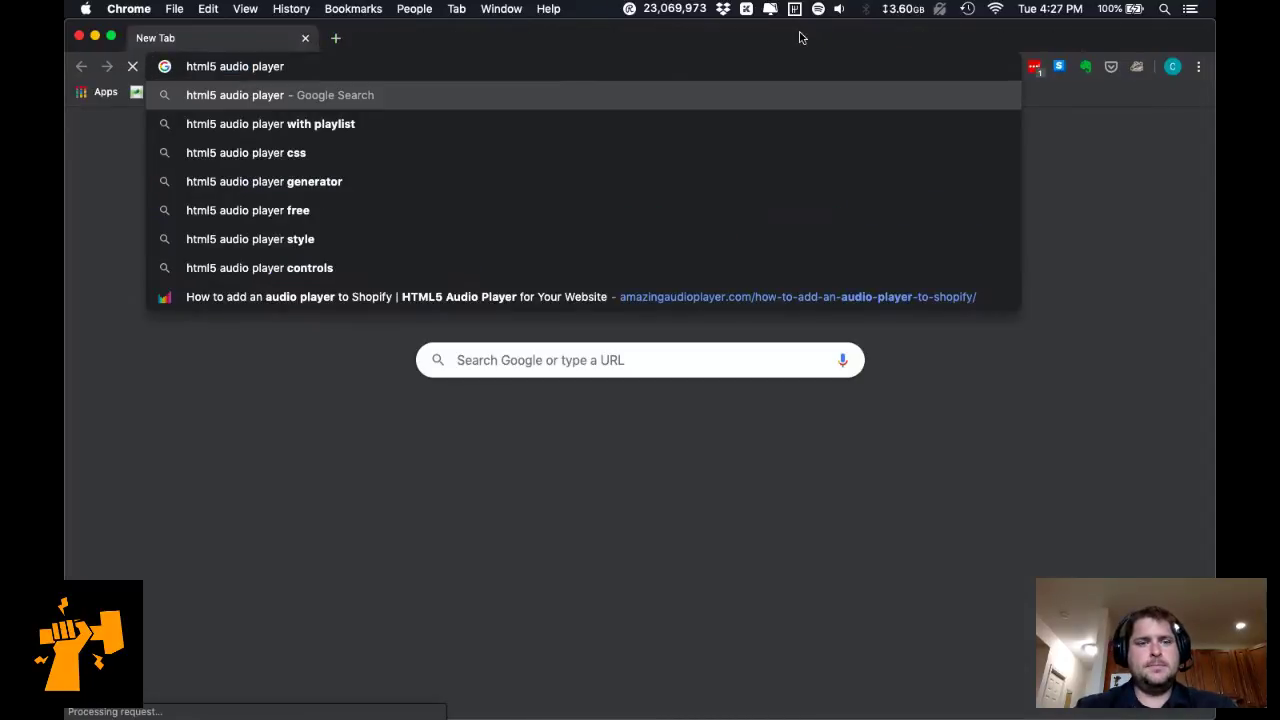
pyautogui.press('Down')
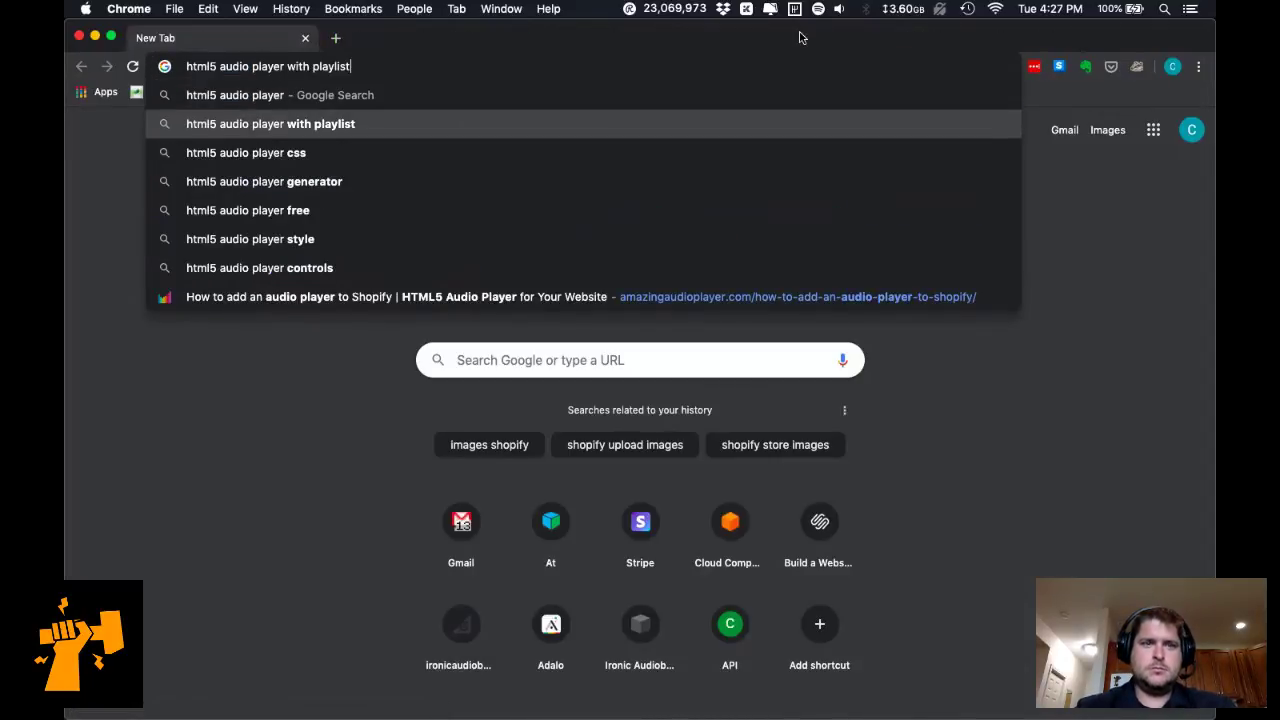
pyautogui.press('Return')
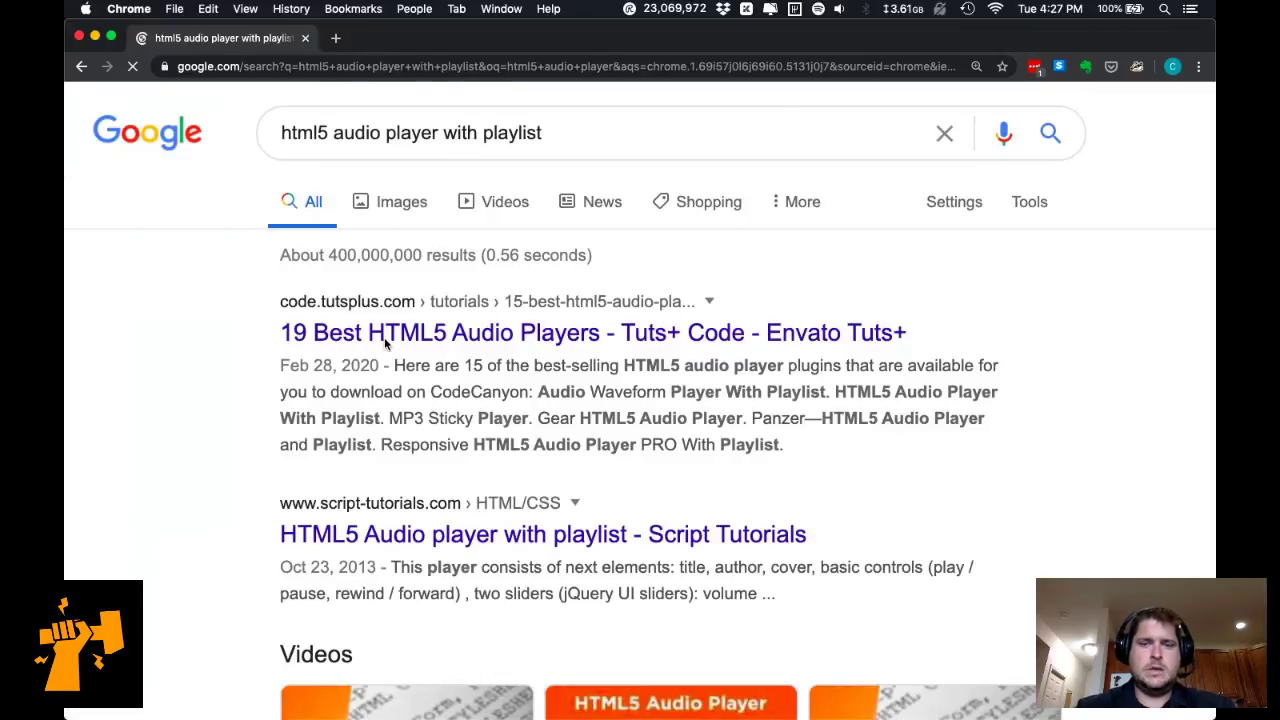
pyautogui.keyDown('super'); pyautogui.click(443, 540); pyautogui.keyUp('super')
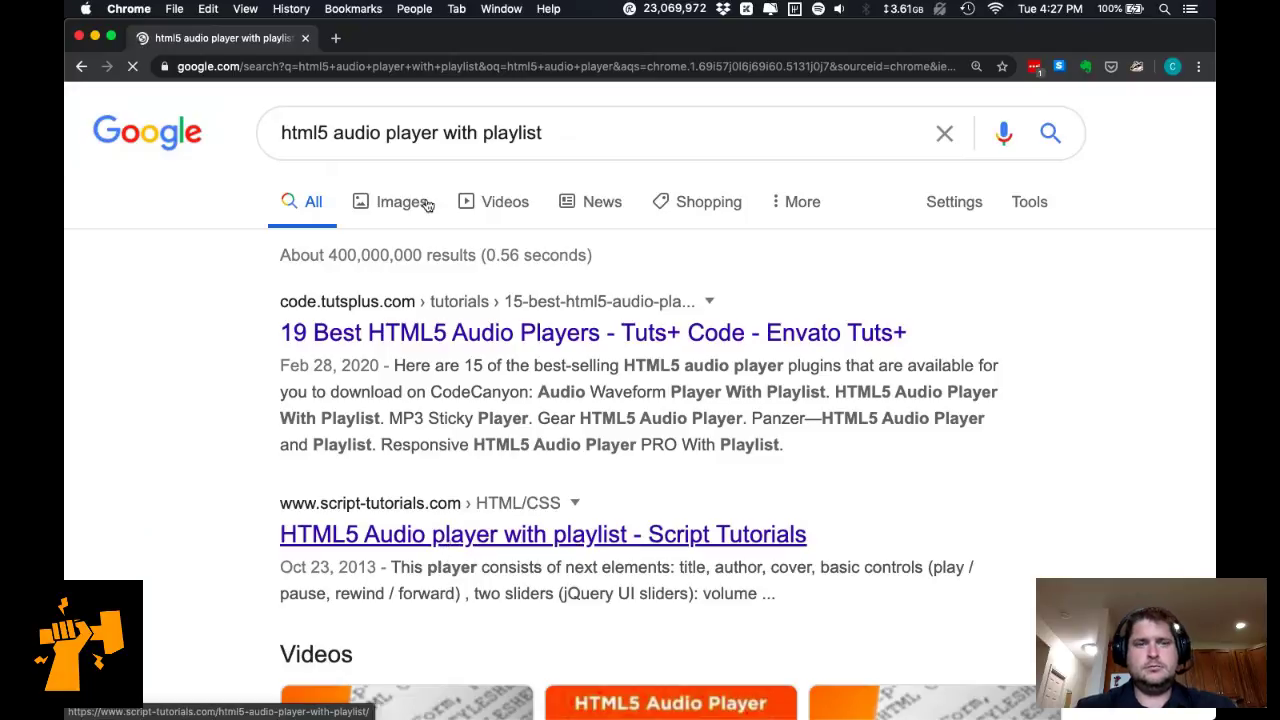
# Narrow the search to 'html5 audio player' and view MDN's <audio> element page.
pyautogui.click(557, 132)
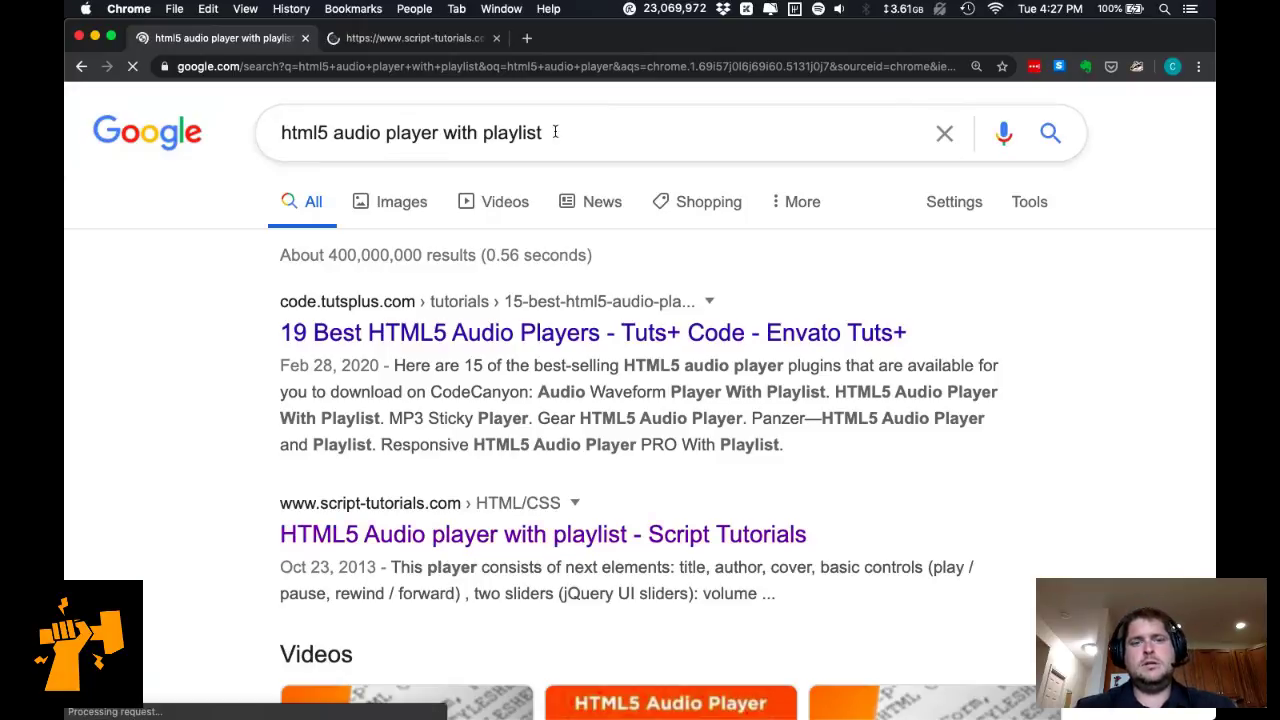
pyautogui.press('BackSpace')
pyautogui.press('BackSpace')
pyautogui.press('BackSpace')
pyautogui.press('BackSpace')
pyautogui.press('BackSpace')
pyautogui.press('BackSpace')
pyautogui.press('BackSpace')
pyautogui.press('BackSpace')
pyautogui.press('BackSpace')
pyautogui.press('BackSpace')
pyautogui.press('BackSpace')
pyautogui.press('BackSpace')
pyautogui.press('BackSpace')
pyautogui.press('BackSpace')
pyautogui.press('Return')
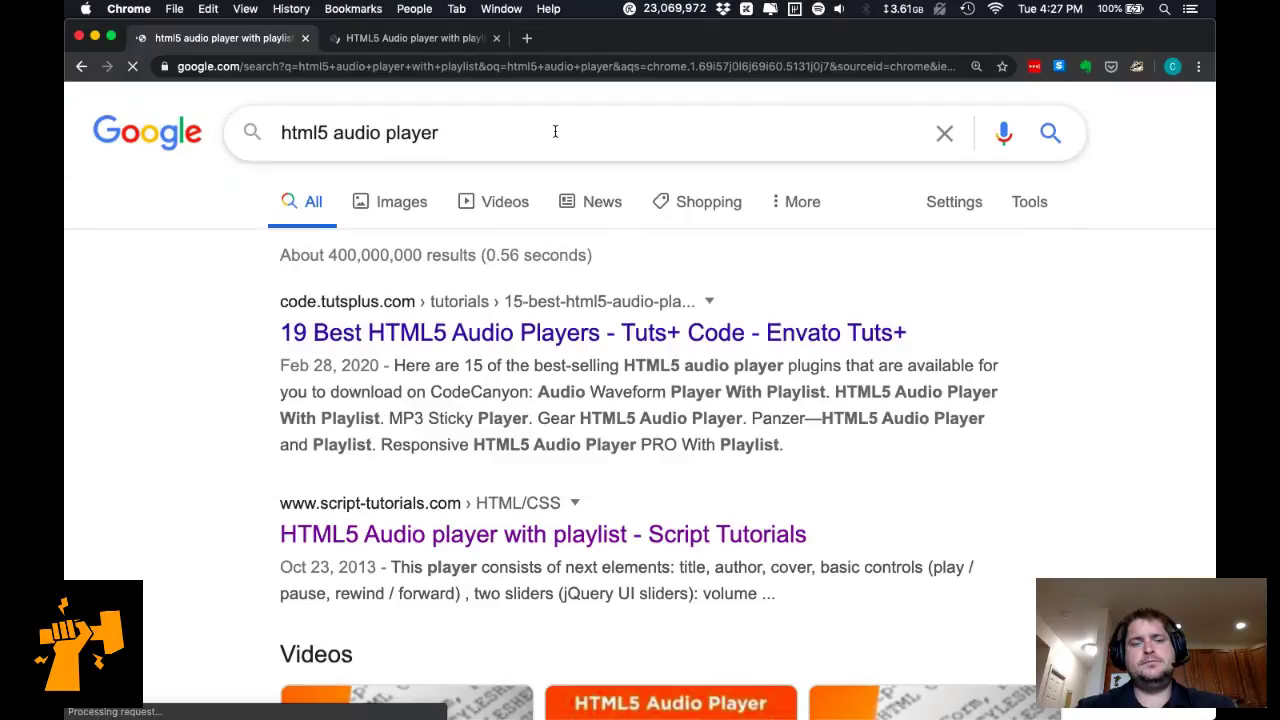
pyautogui.click(555, 131)
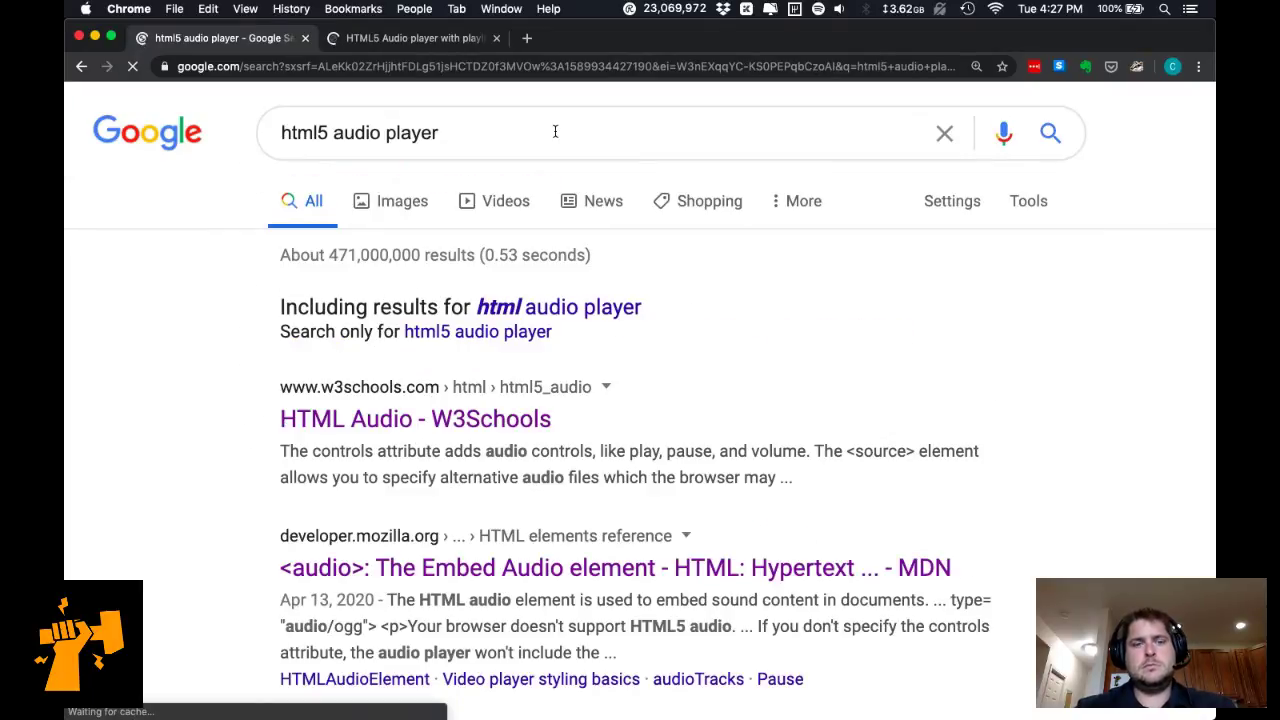
pyautogui.scroll(-1, 601, 479)
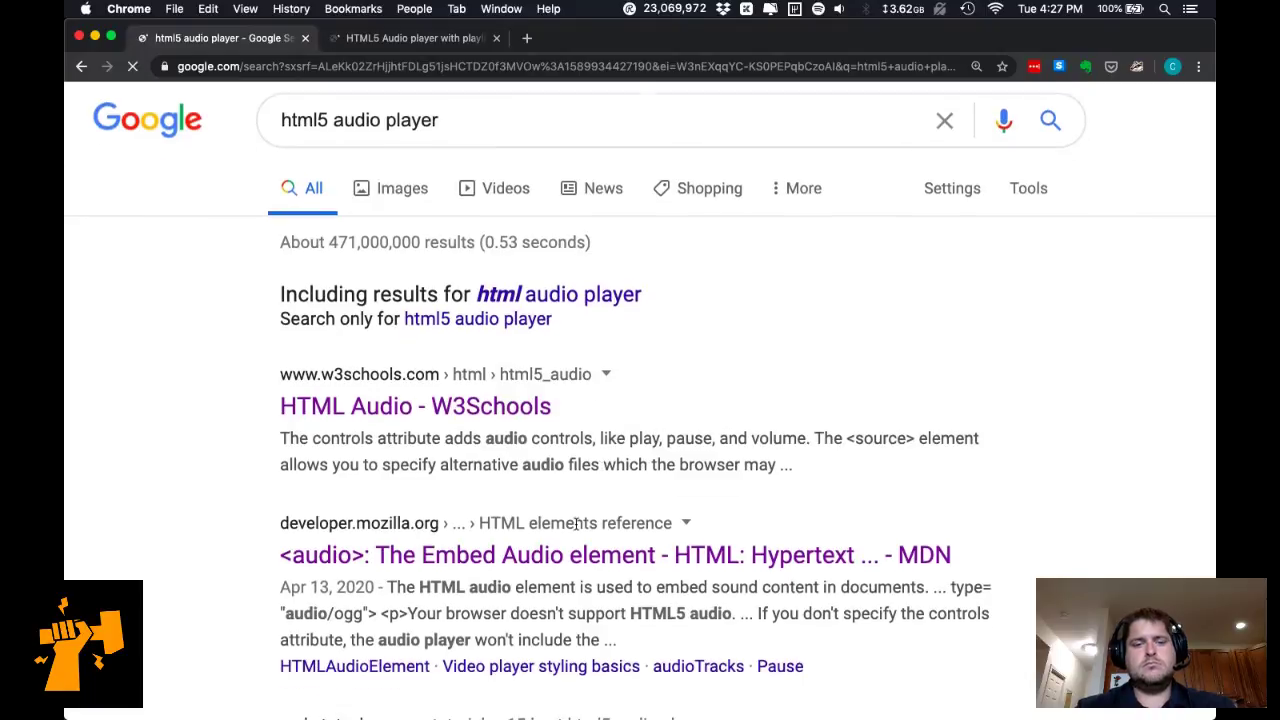
pyautogui.keyDown('super'); pyautogui.click(640, 555); pyautogui.keyUp('super')
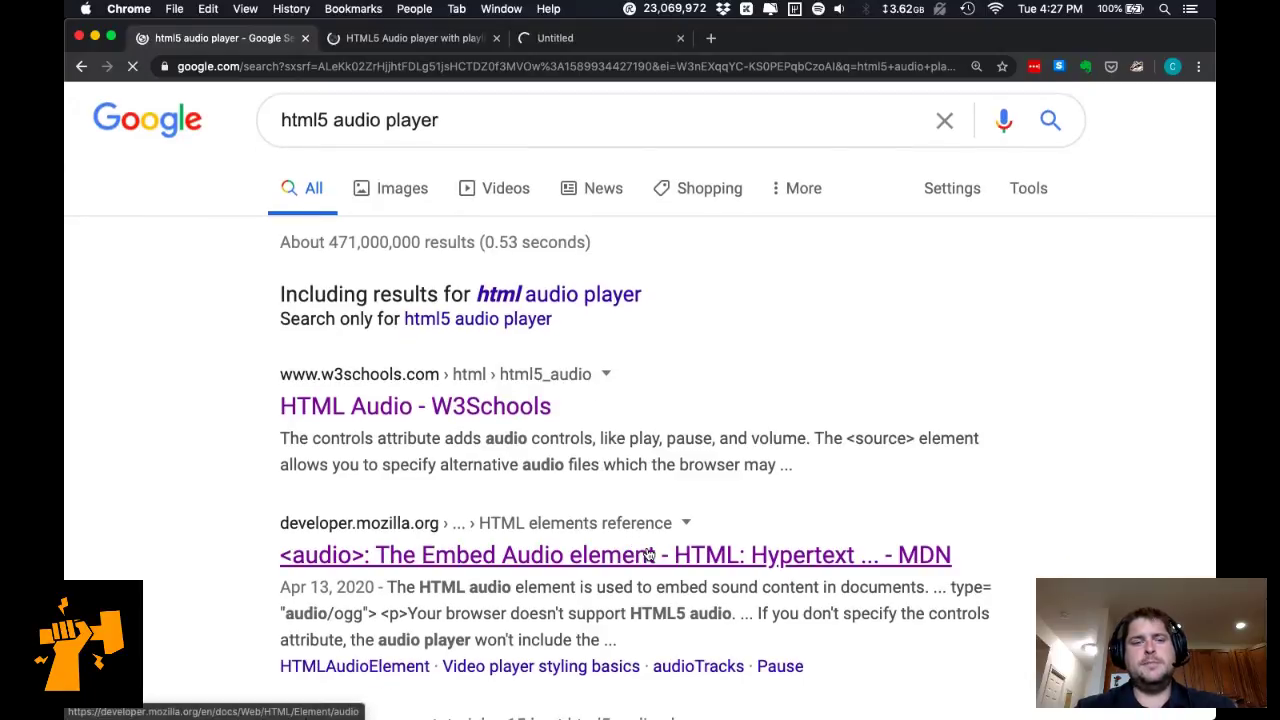
pyautogui.press('super+Tab')
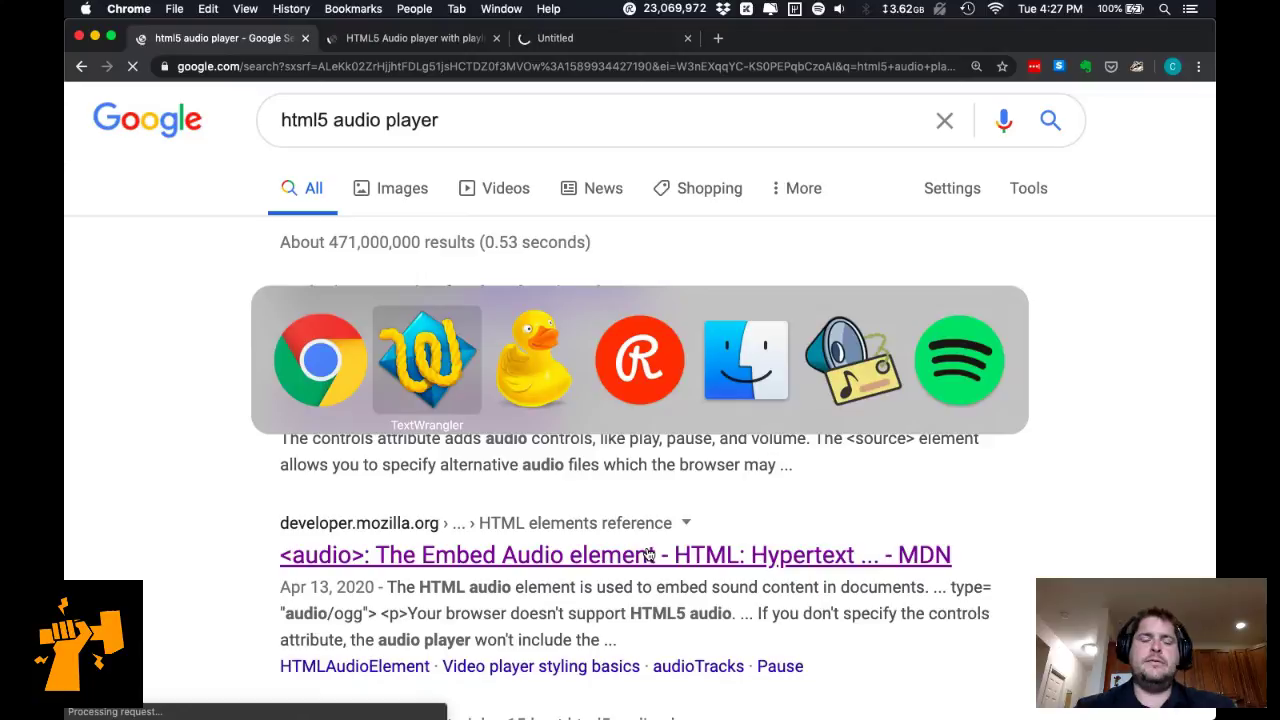
pyautogui.click(546, 40)
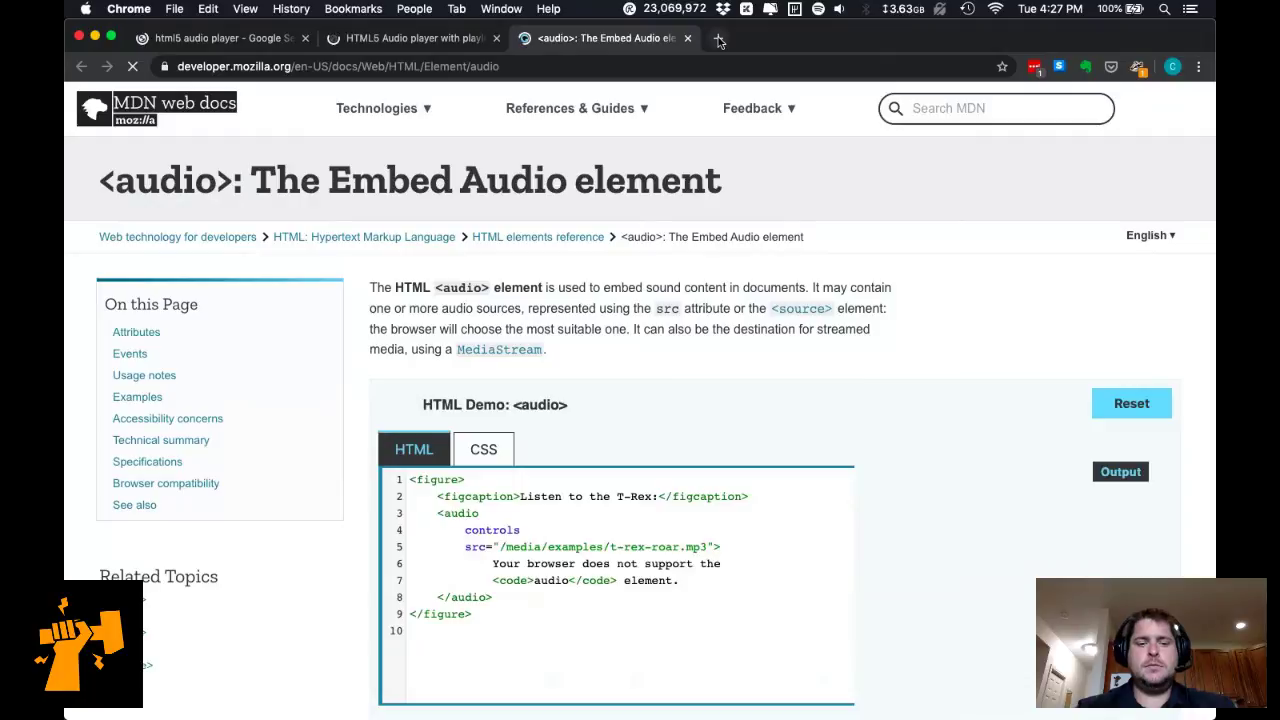
# Load the BigCommerce products admin page from history in a new tab and log in.
pyautogui.click(718, 39)
pyautogui.write('big')
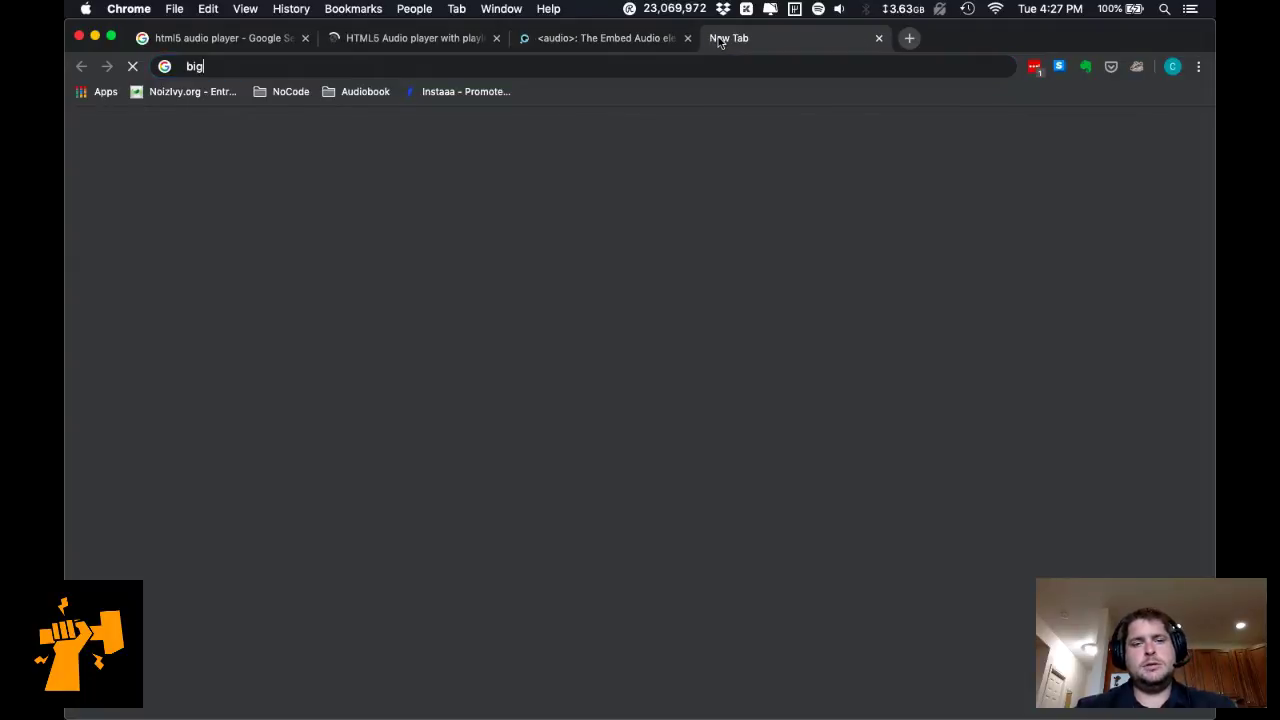
pyautogui.write('com')
pyautogui.press('Down')
pyautogui.press('Down')
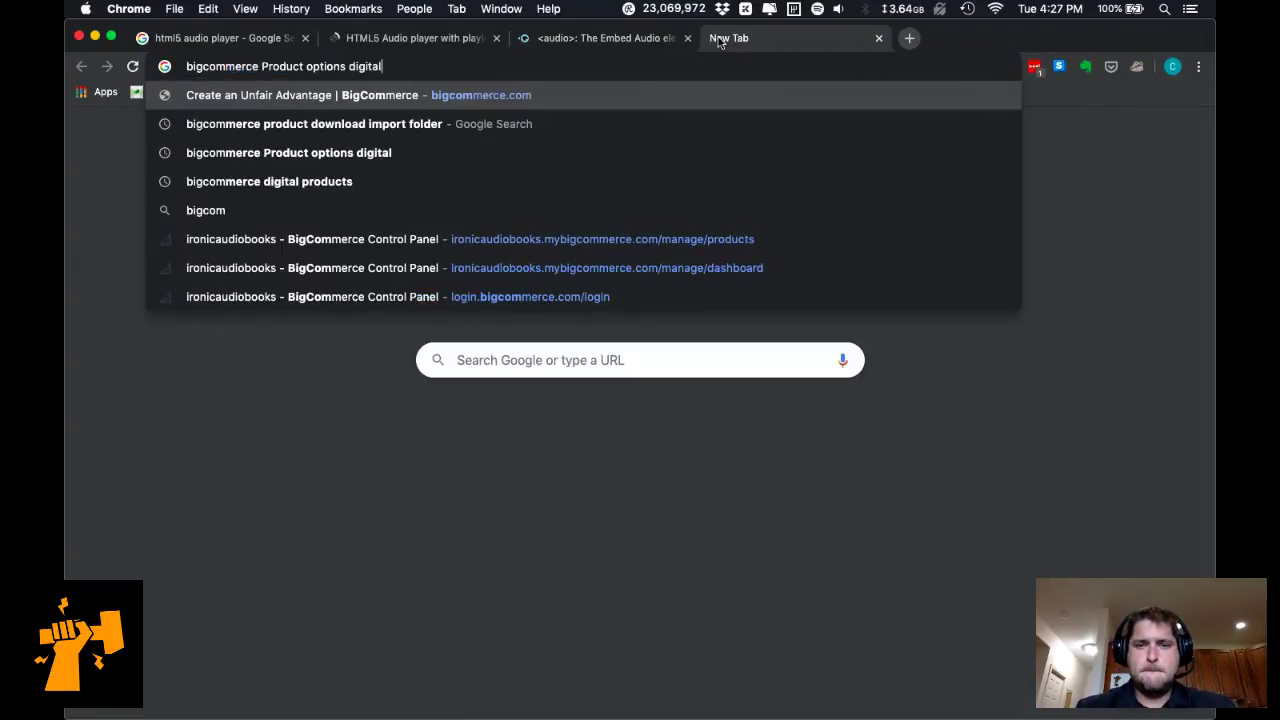
pyautogui.press('Down')
pyautogui.press('Down')
pyautogui.press('Down')
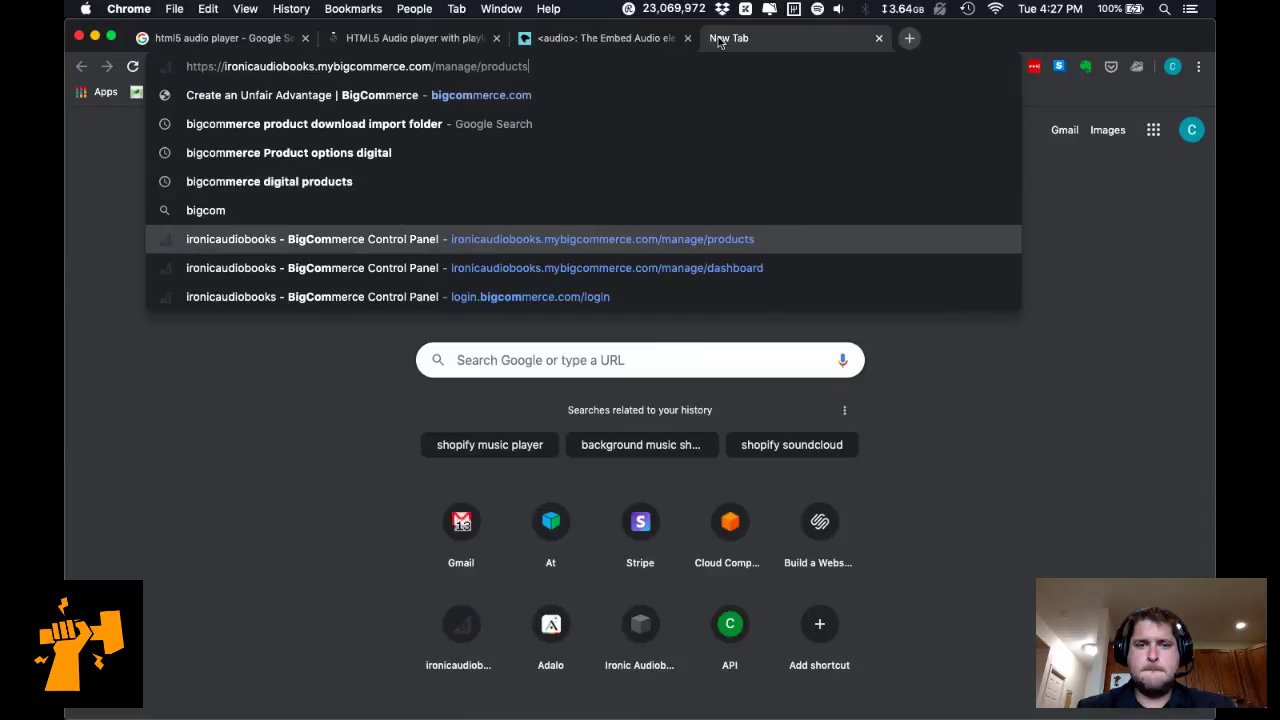
pyautogui.press('Return')
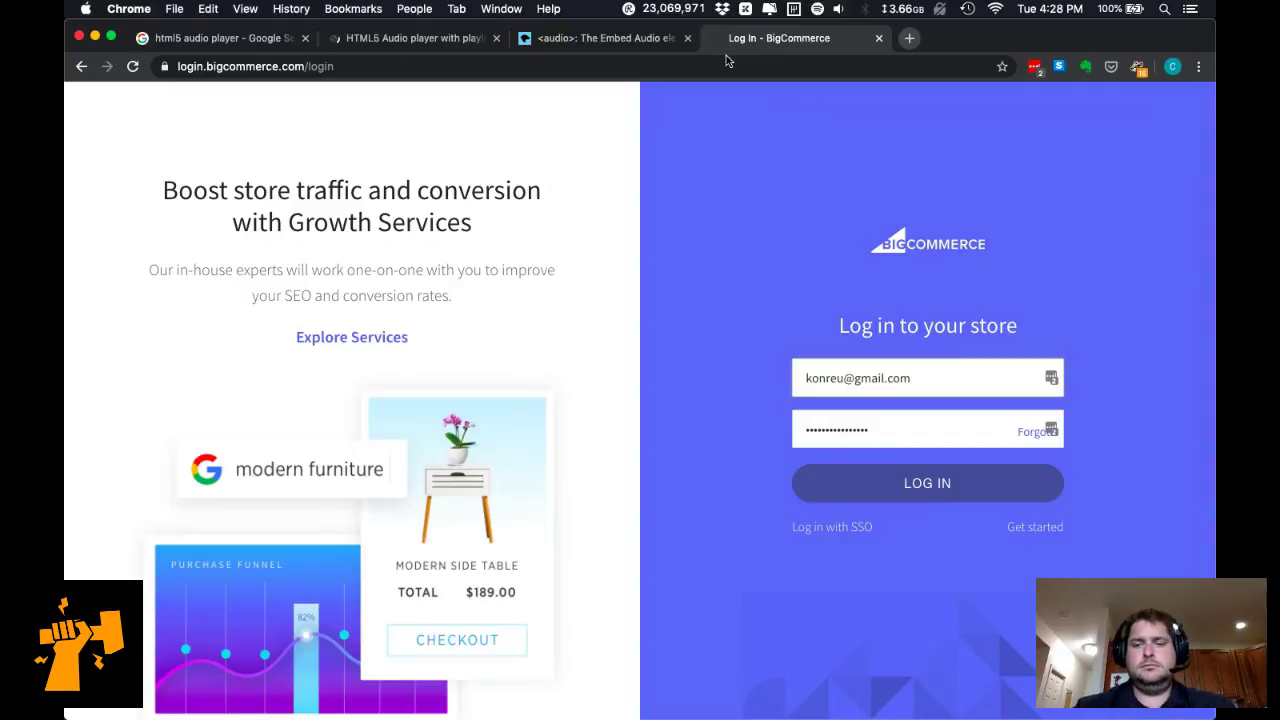
pyautogui.click(1001, 489)
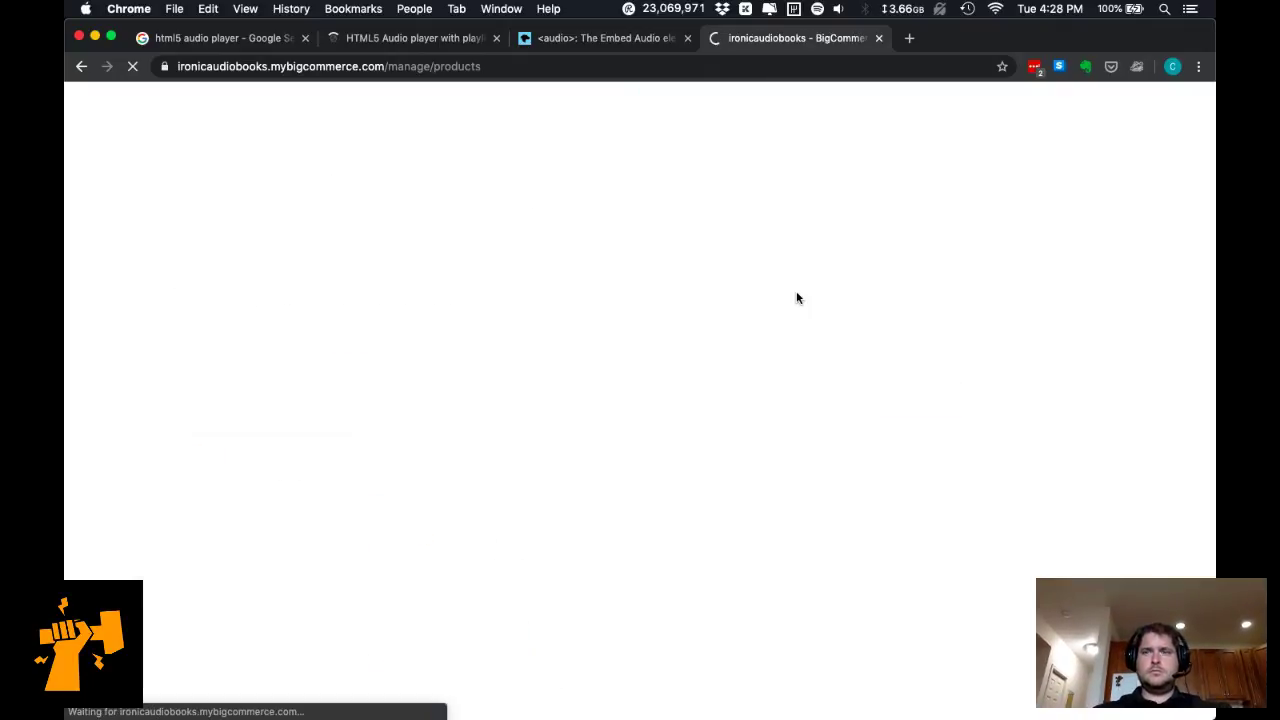
# Check the Shopify editor and Restream Chat windows, then return to the BigCommerce products window.
pyautogui.hotkey('ctrl', 'Up')
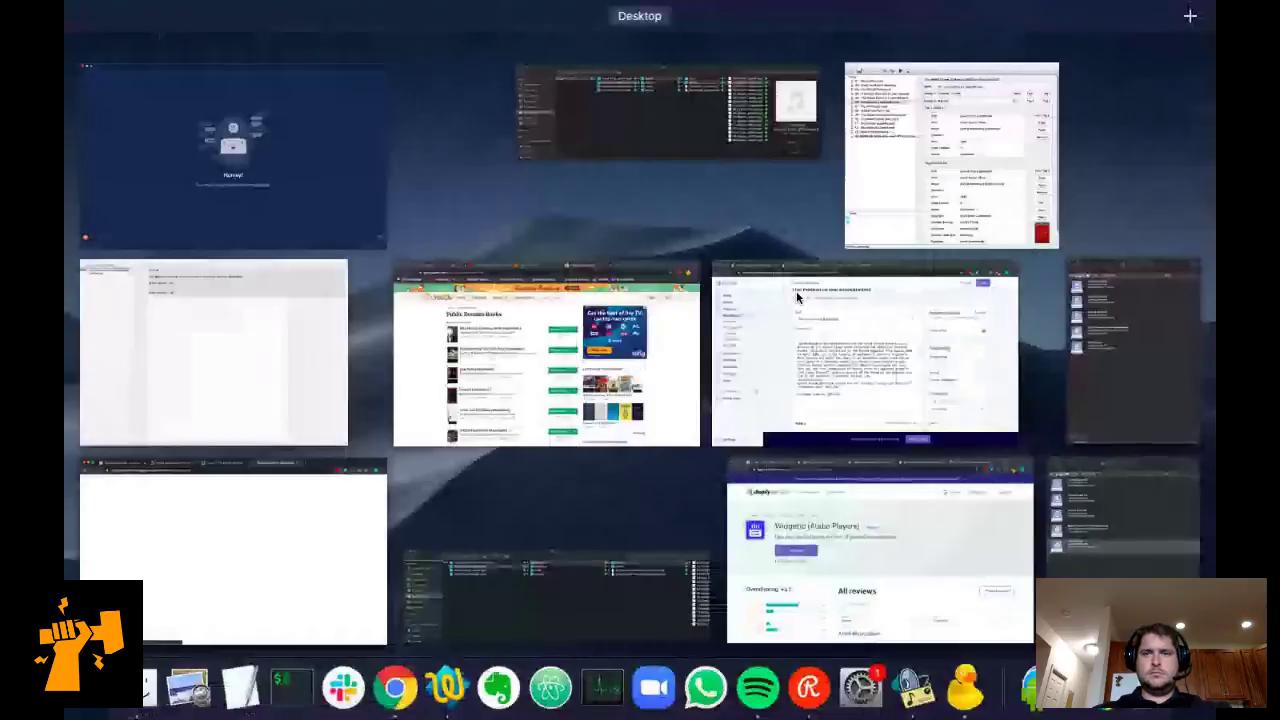
pyautogui.click(797, 296)
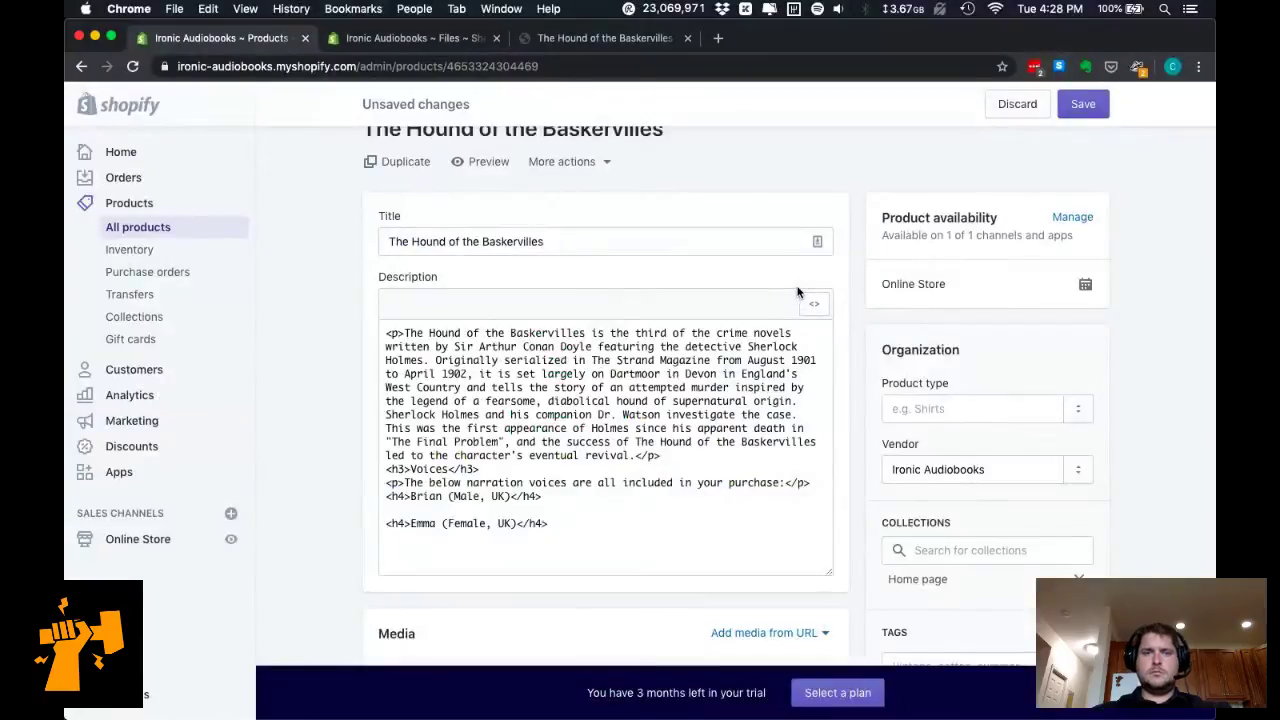
pyautogui.hotkey('ctrl', 'Up')
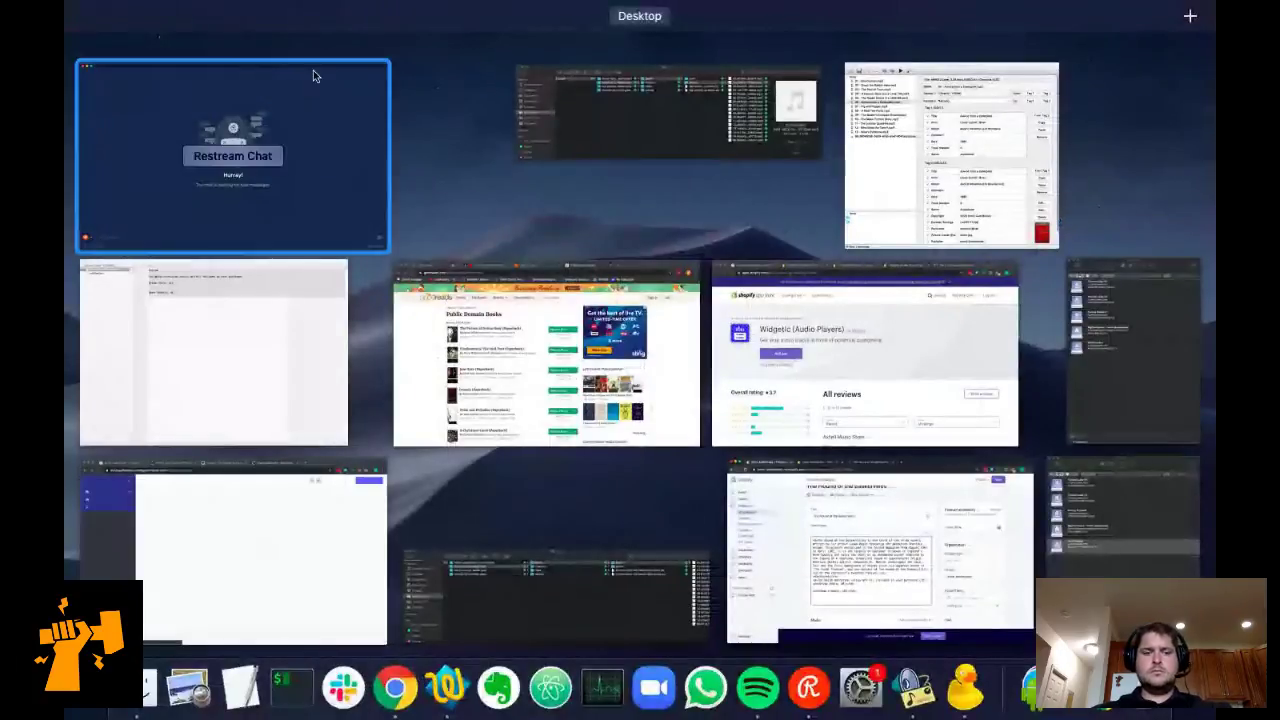
pyautogui.click(313, 72)
pyautogui.hotkey('ctrl', 'Up')
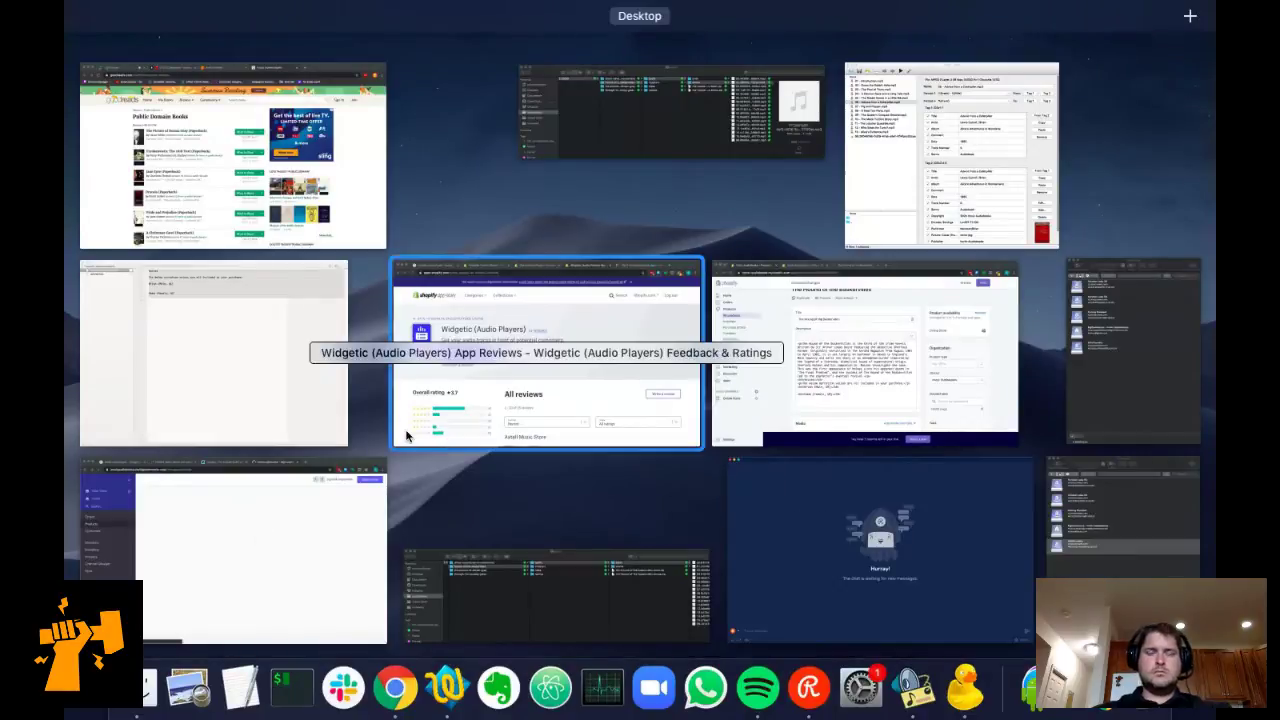
pyautogui.click(331, 491)
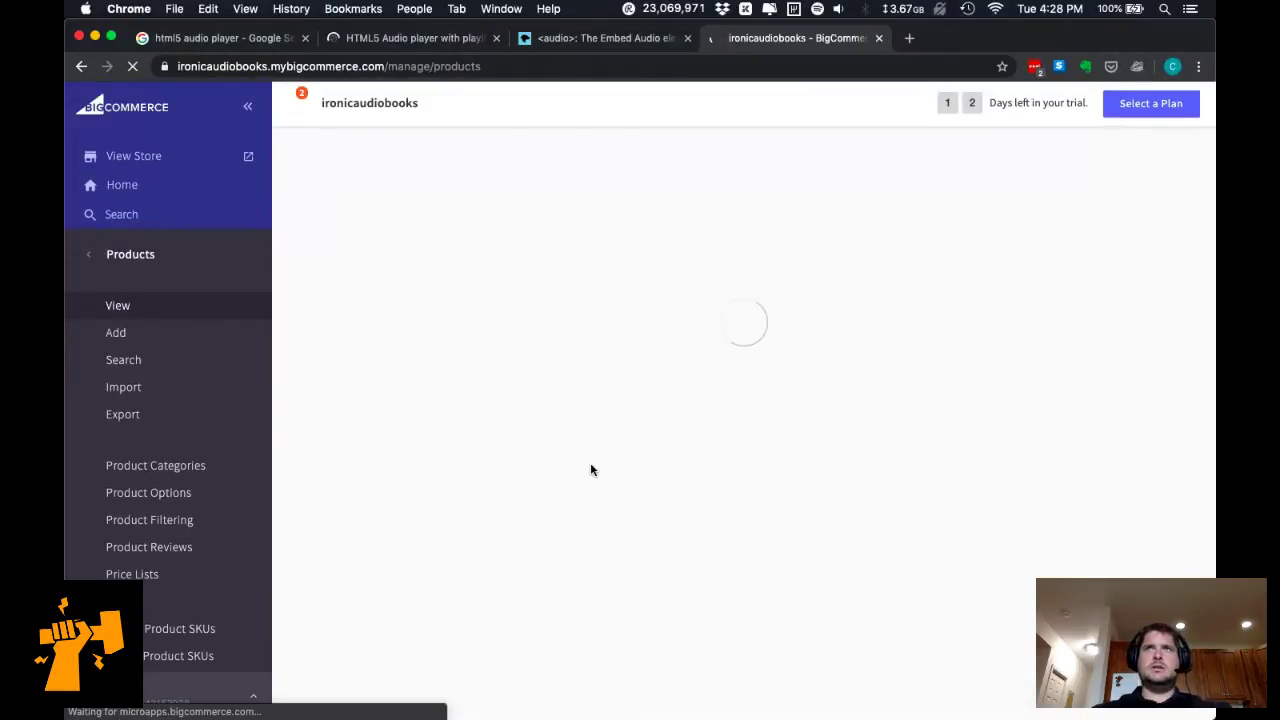
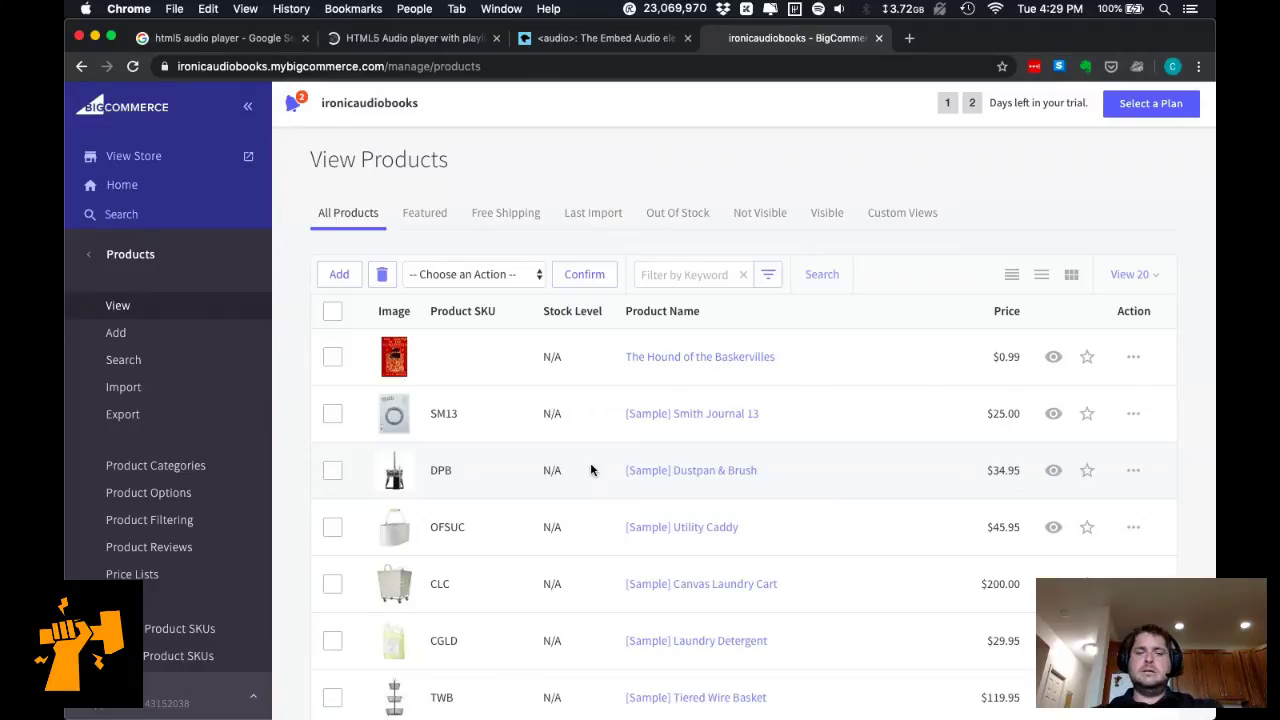
# Open The Hound of the Baskervilles product and show its description's HTML source.
pyautogui.click(699, 367)
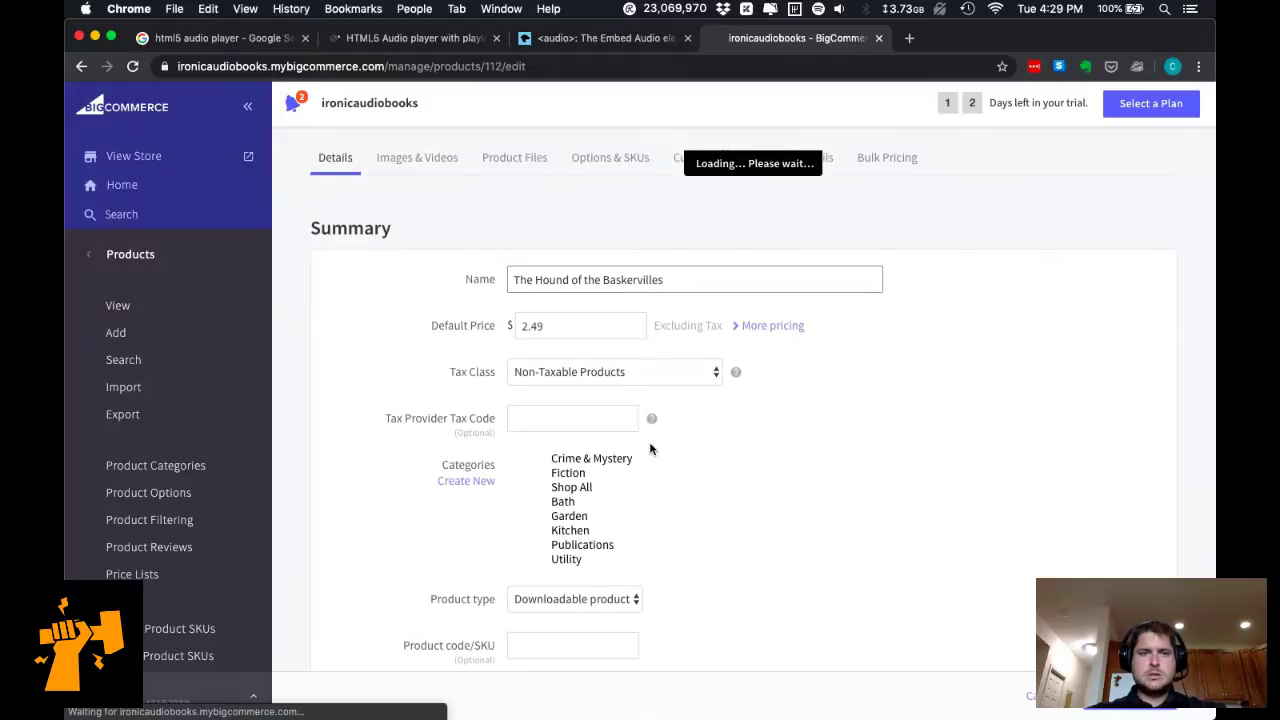
pyautogui.scroll(-10, 629, 401)
pyautogui.scroll(3, 629, 401)
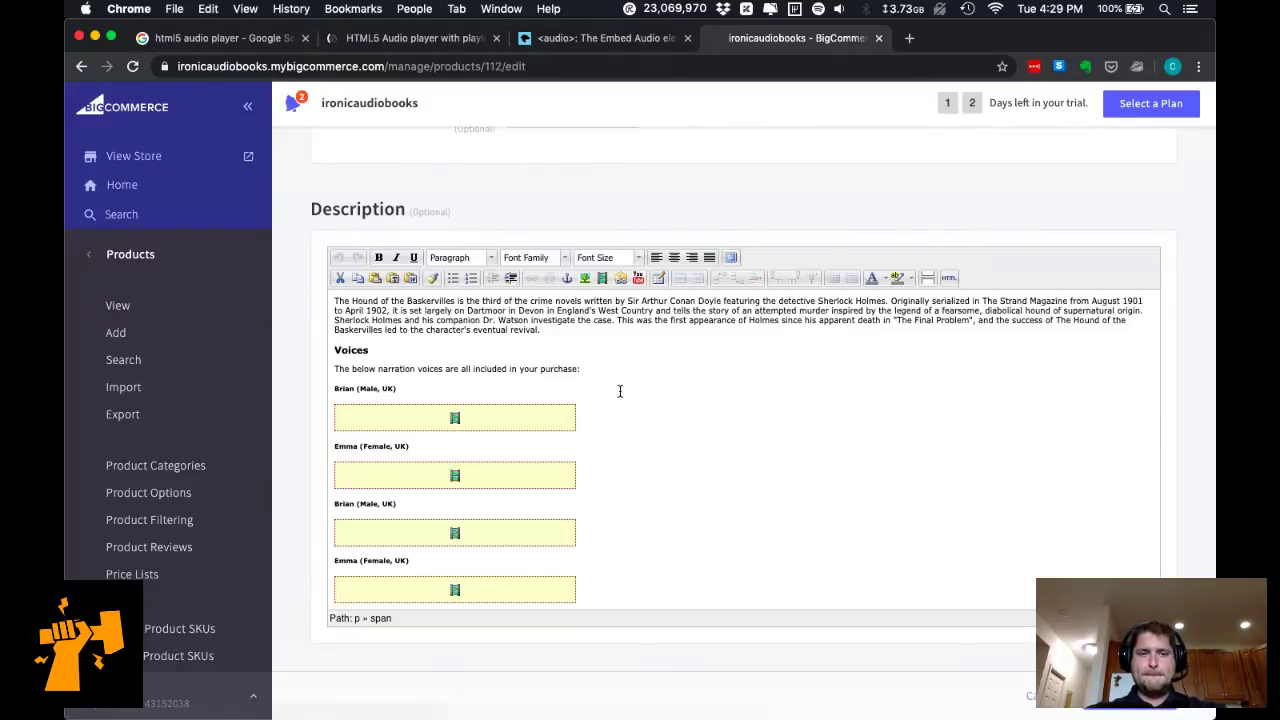
pyautogui.click(950, 278)
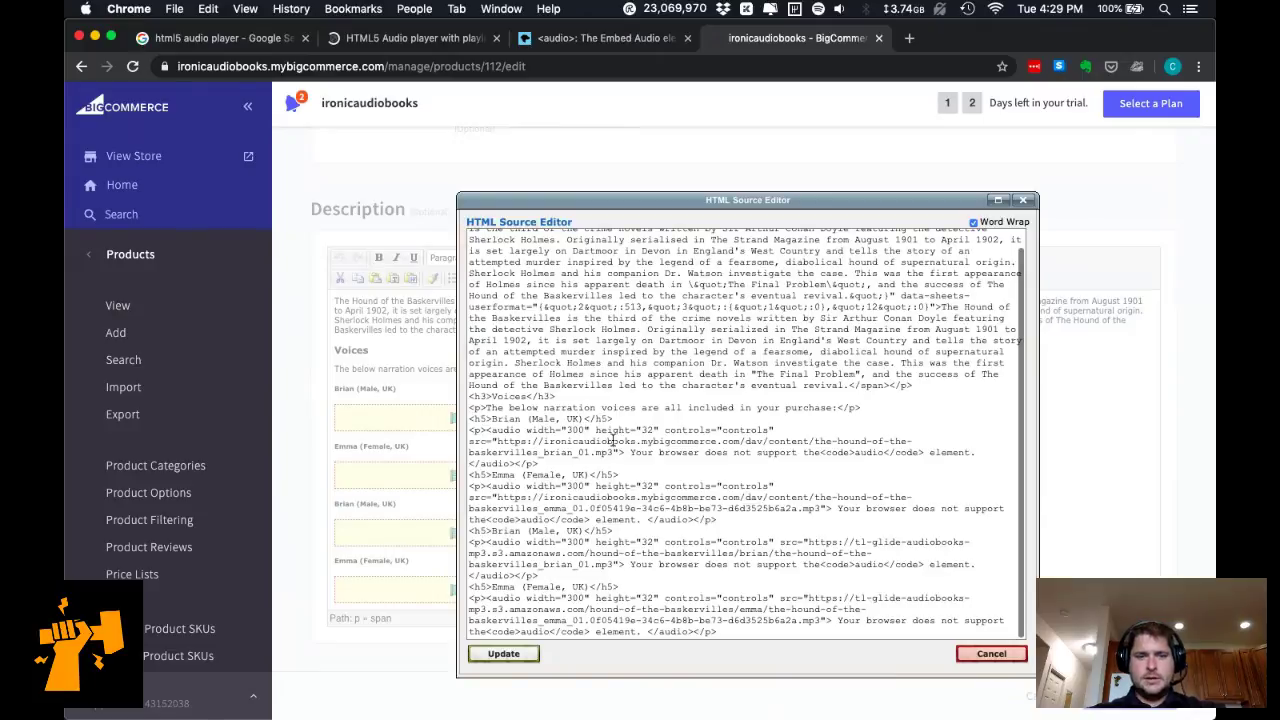
# Select the amazonaws Brian <audio> element with its closing tags and copy it.
pyautogui.click(614, 407)
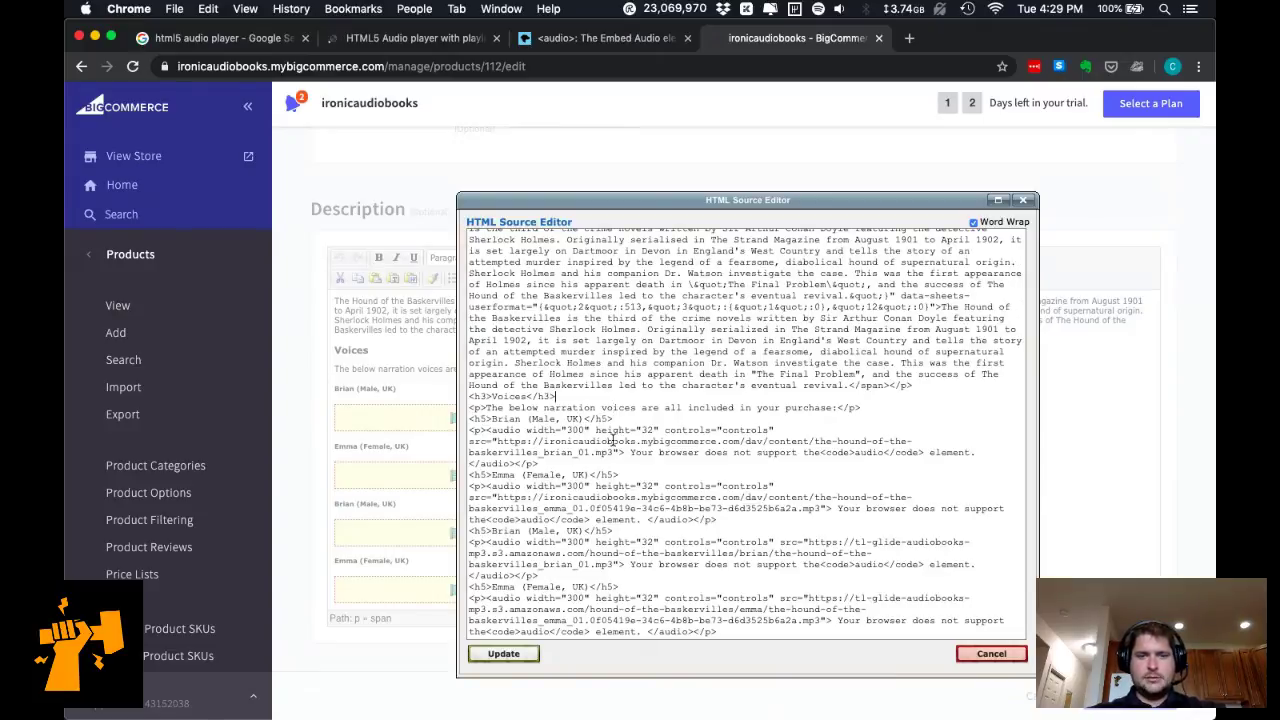
pyautogui.press('Down')
pyautogui.hotkey('shift', 'Down')
pyautogui.hotkey('shift', 'Down')
pyautogui.hotkey('shift', 'Down')
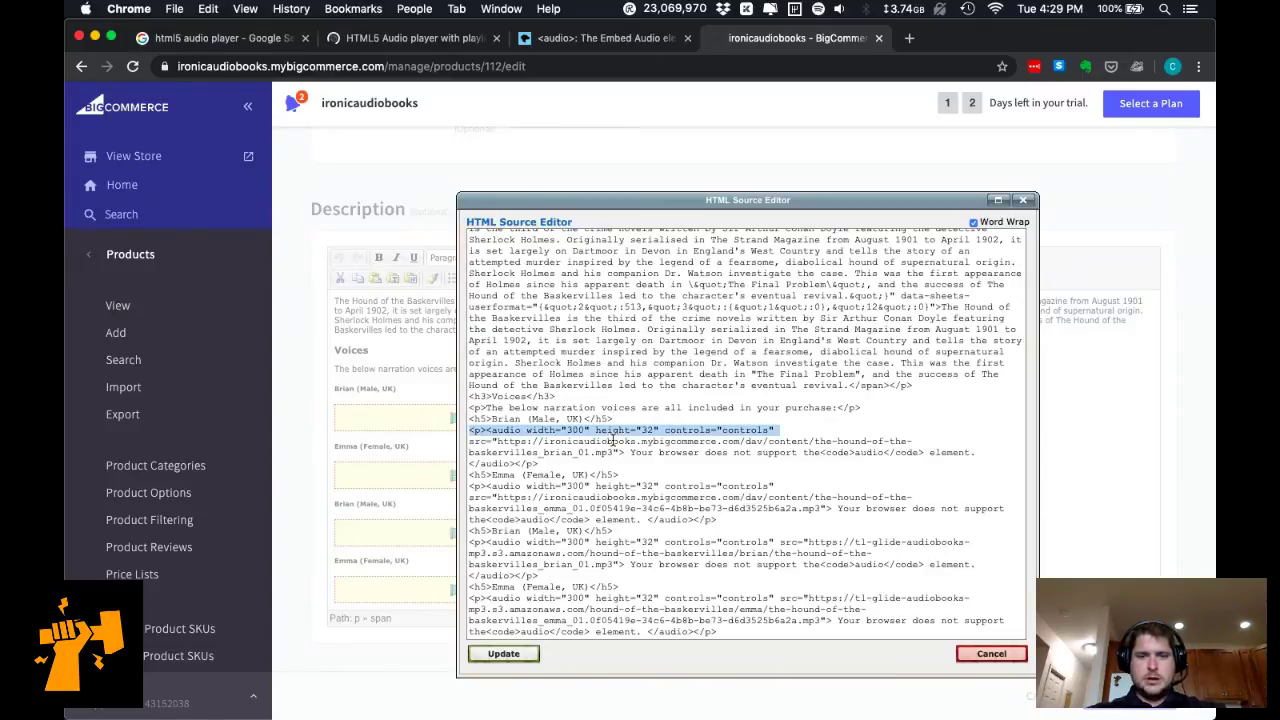
pyautogui.hotkey('shift', 'Down')
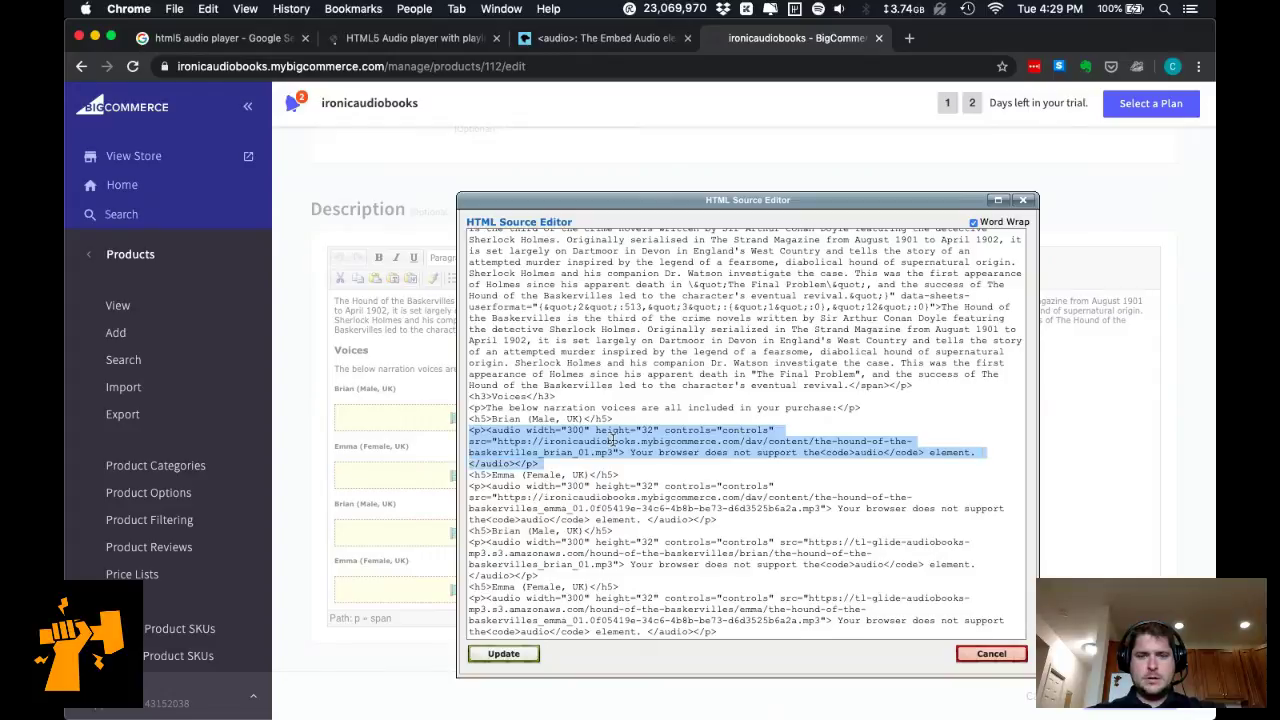
pyautogui.press('Down')
pyautogui.press('Down')
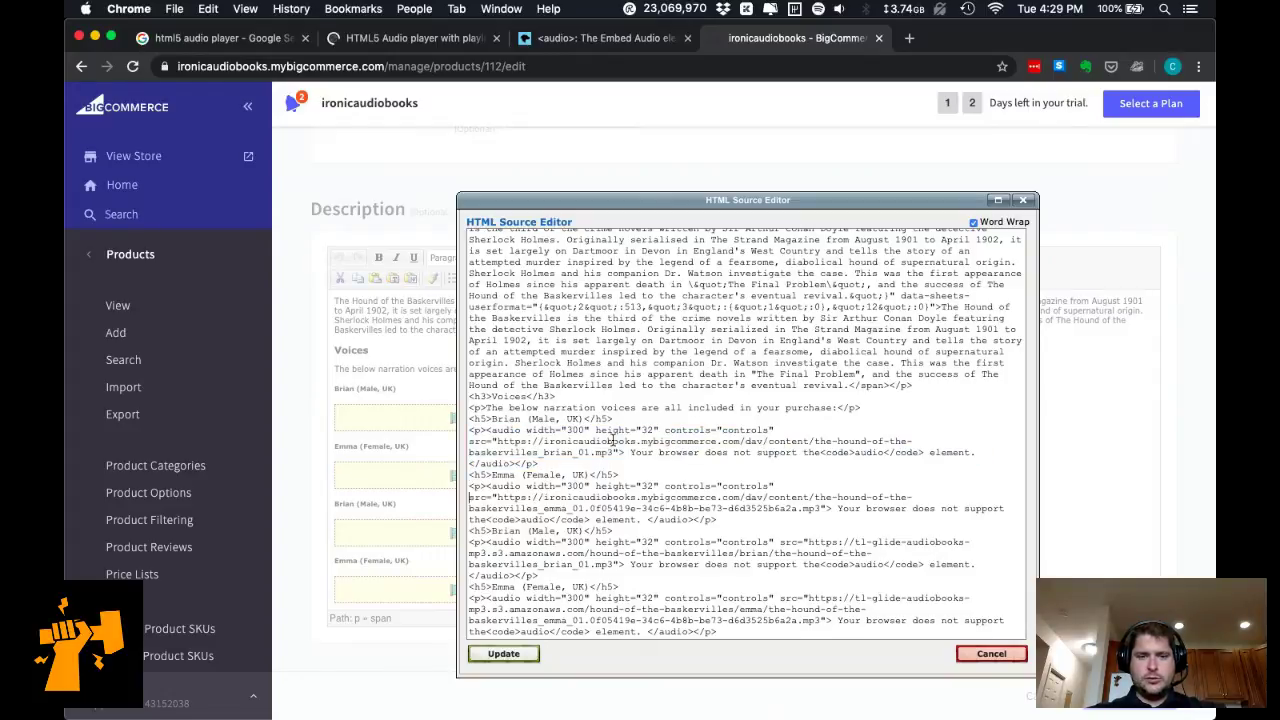
pyautogui.press('Down')
pyautogui.press('Down')
pyautogui.press('Down')
pyautogui.press('Down')
pyautogui.hotkey('shift', 'Down')
pyautogui.hotkey('shift', 'Down')
pyautogui.hotkey('shift', 'Down')
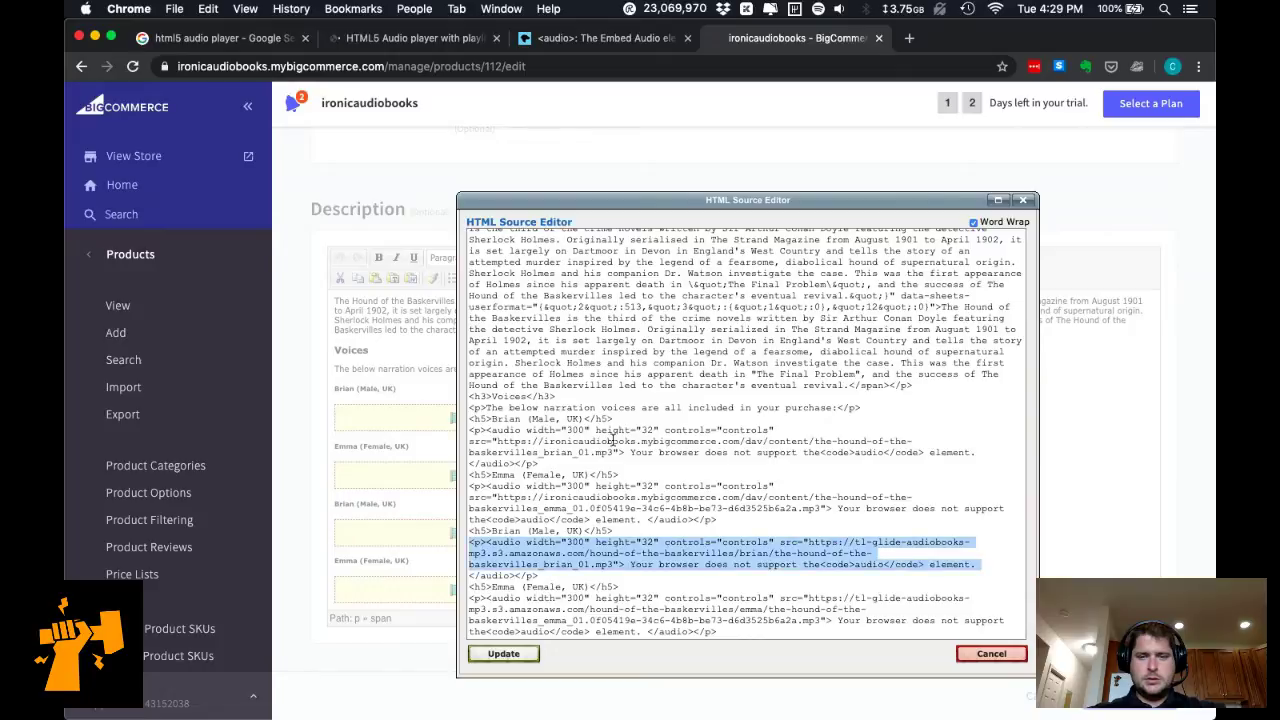
pyautogui.hotkey('shift', 'Down')
pyautogui.hotkey('shift', 'Up')
pyautogui.hotkey('shift', 'Right')
pyautogui.hotkey('shift', 'Right')
pyautogui.hotkey('shift', 'Right')
pyautogui.hotkey('shift', 'Right')
pyautogui.hotkey('shift', 'Right')
pyautogui.hotkey('shift', 'Right')
pyautogui.hotkey('shift', 'Right')
pyautogui.hotkey('shift', 'Right')
pyautogui.hotkey('shift', 'Right')
pyautogui.hotkey('shift', 'Right')
pyautogui.hotkey('shift', 'Right')
pyautogui.hotkey('shift', 'Right')
pyautogui.press('super+c')
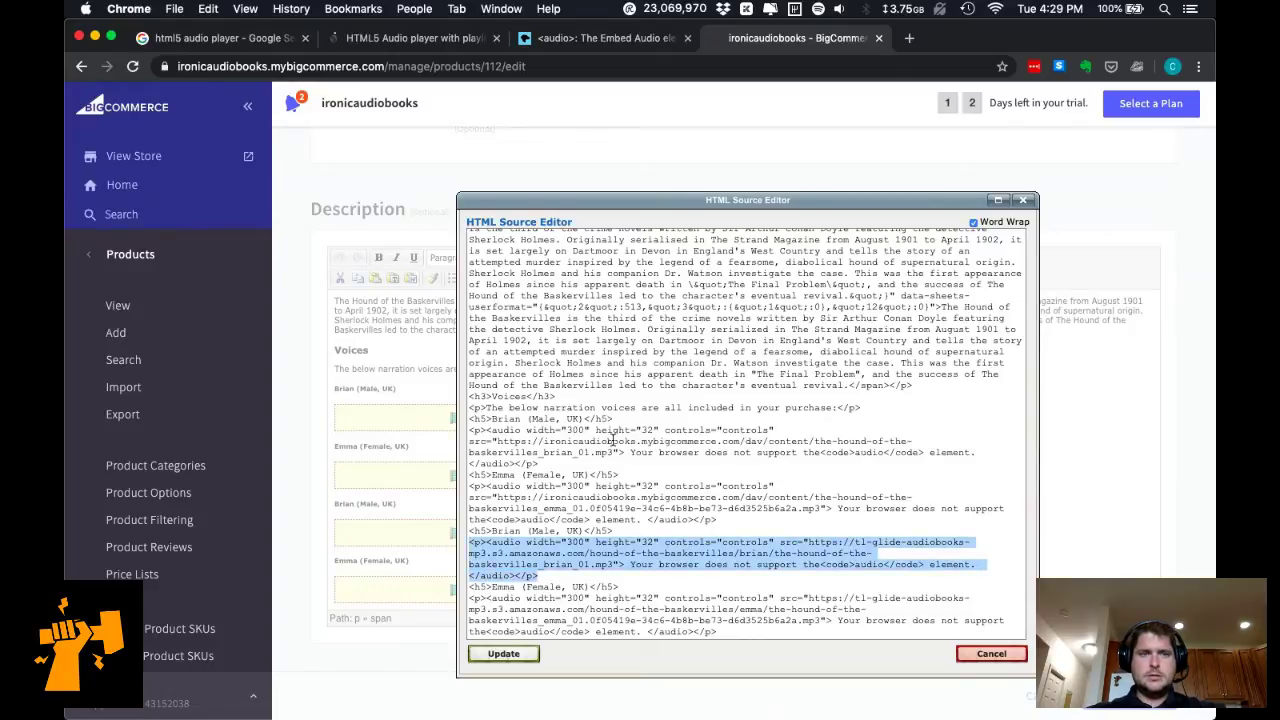
pyautogui.press('super+grave')
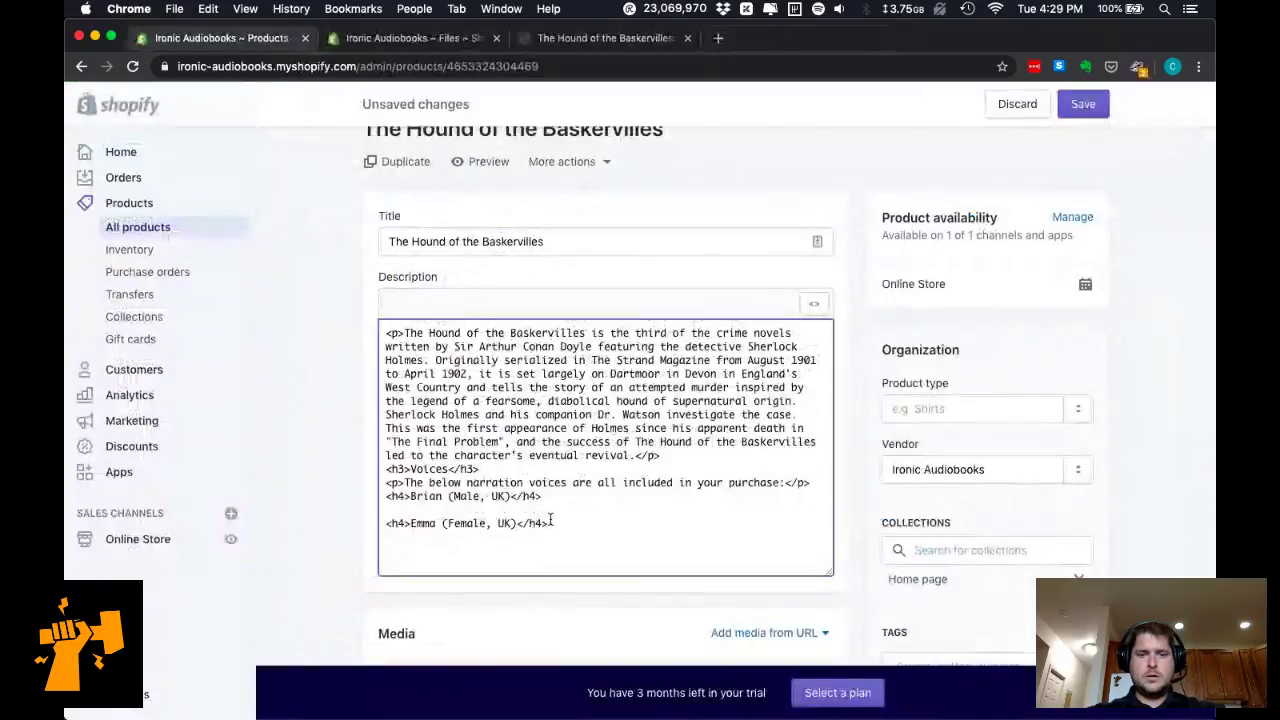
# Paste Brian's audio player under the Brian heading and space out the Voices and Emma headings.
pyautogui.click(550, 498)
pyautogui.press('Return')
pyautogui.press('super+v')
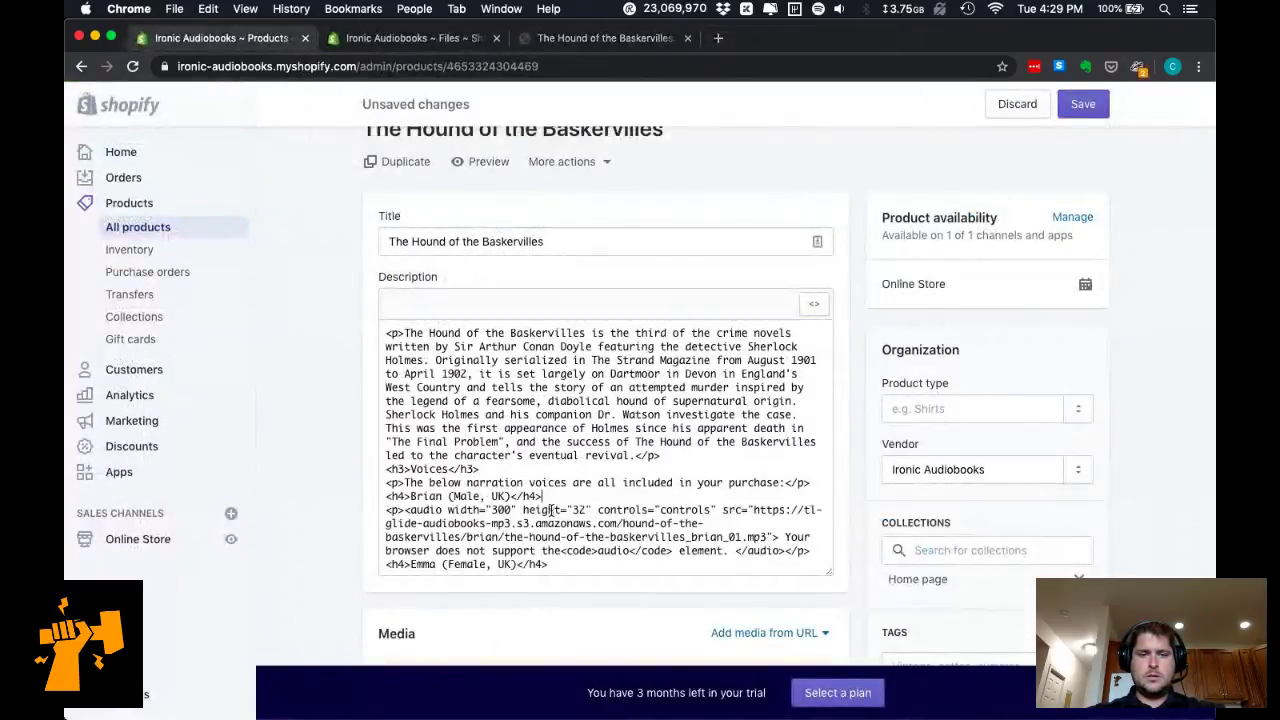
pyautogui.press('Return')
pyautogui.press('Return')
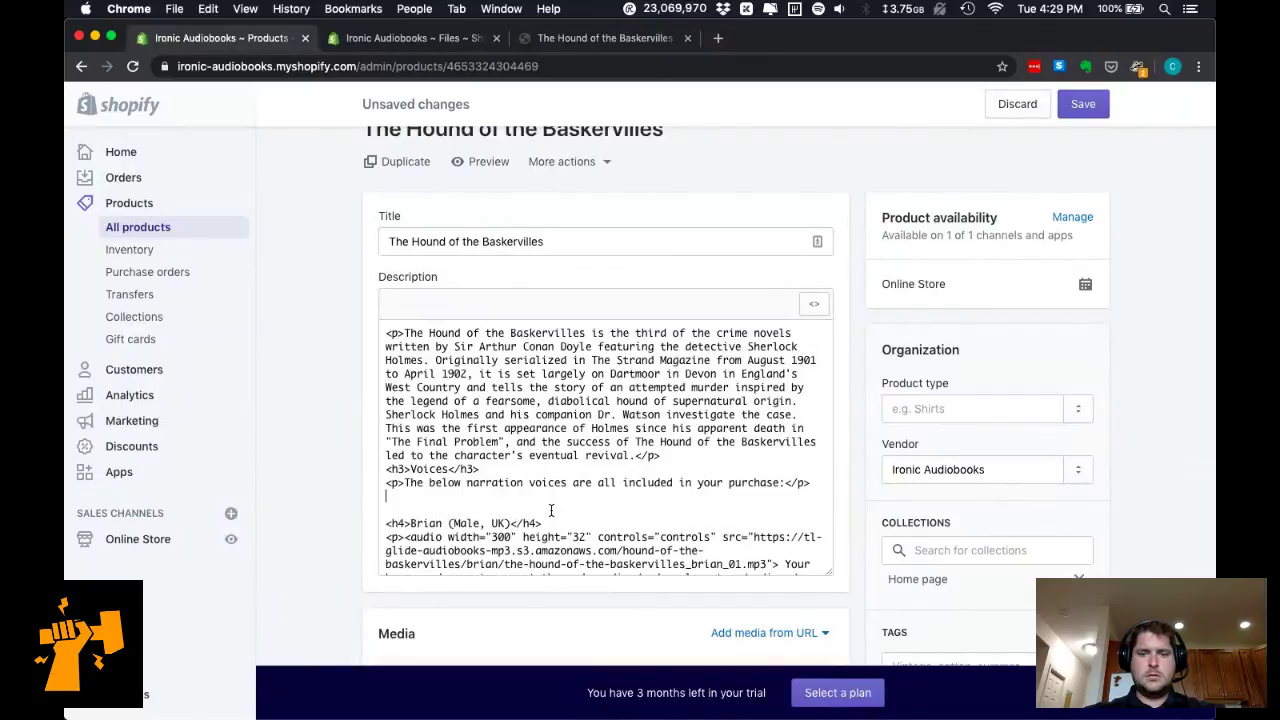
pyautogui.press('BackSpace')
pyautogui.press('Up')
pyautogui.press('Return')
pyautogui.press('Up')
pyautogui.press('Return')
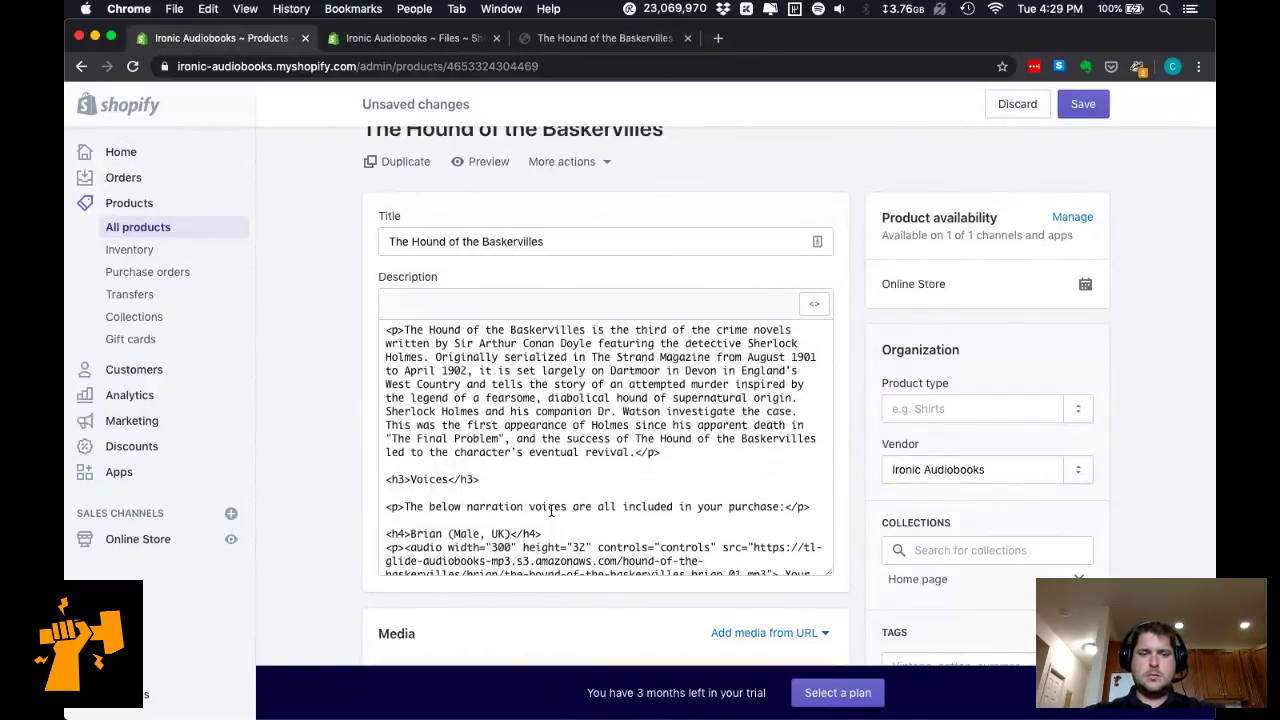
pyautogui.press('Down')
pyautogui.press('Down')
pyautogui.press('Down')
pyautogui.press('Down')
pyautogui.press('Down')
pyautogui.press('Down')
pyautogui.press('Down')
pyautogui.press('Down')
pyautogui.press('Down')
pyautogui.press('Down')
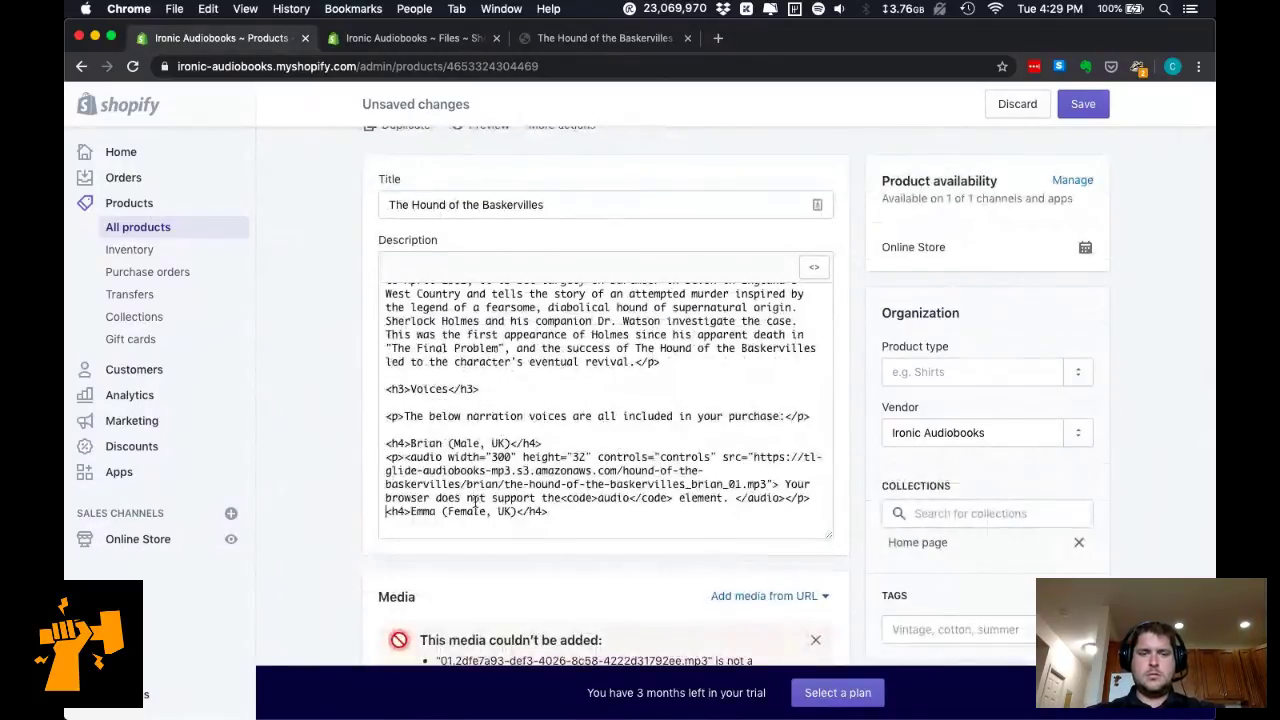
pyautogui.press('Return')
# Copy Emma's <audio> element from BigCommerce and paste it under the Emma heading in Shopify.
pyautogui.press('super+grave')
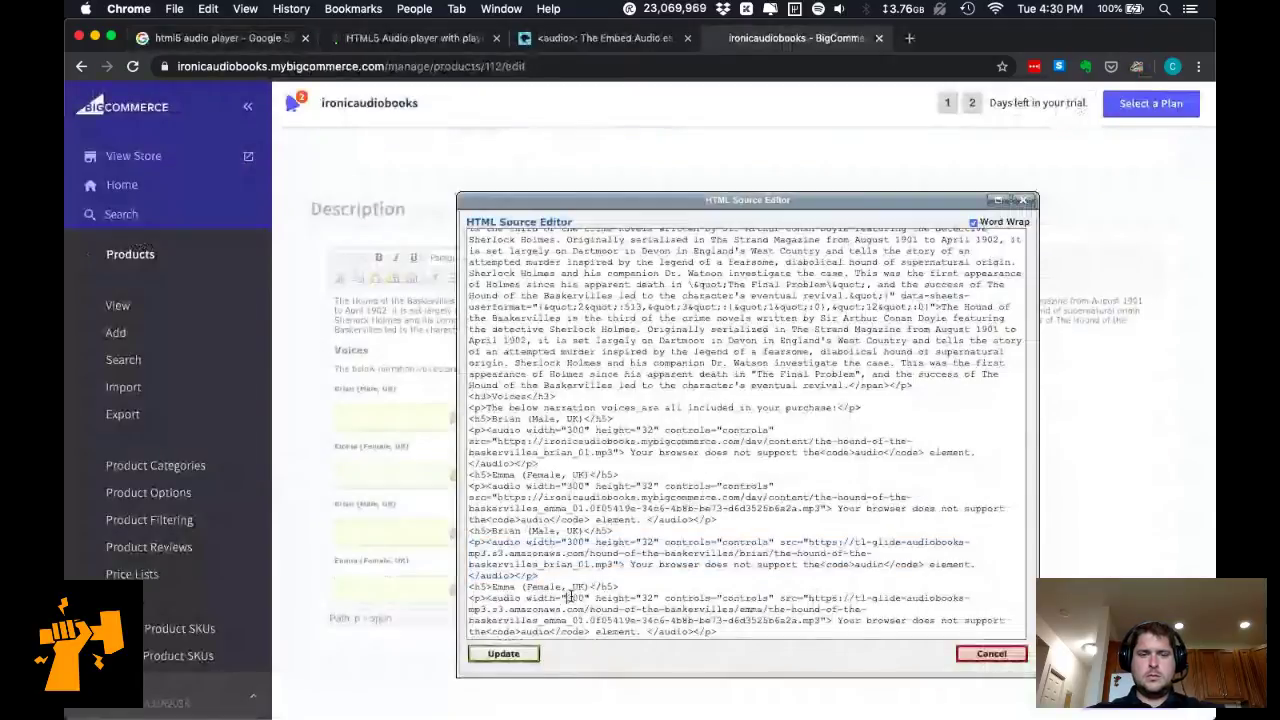
pyautogui.moveTo(717, 632); pyautogui.dragTo(469, 597)
pyautogui.press('super+c')
pyautogui.press('super+Tab')
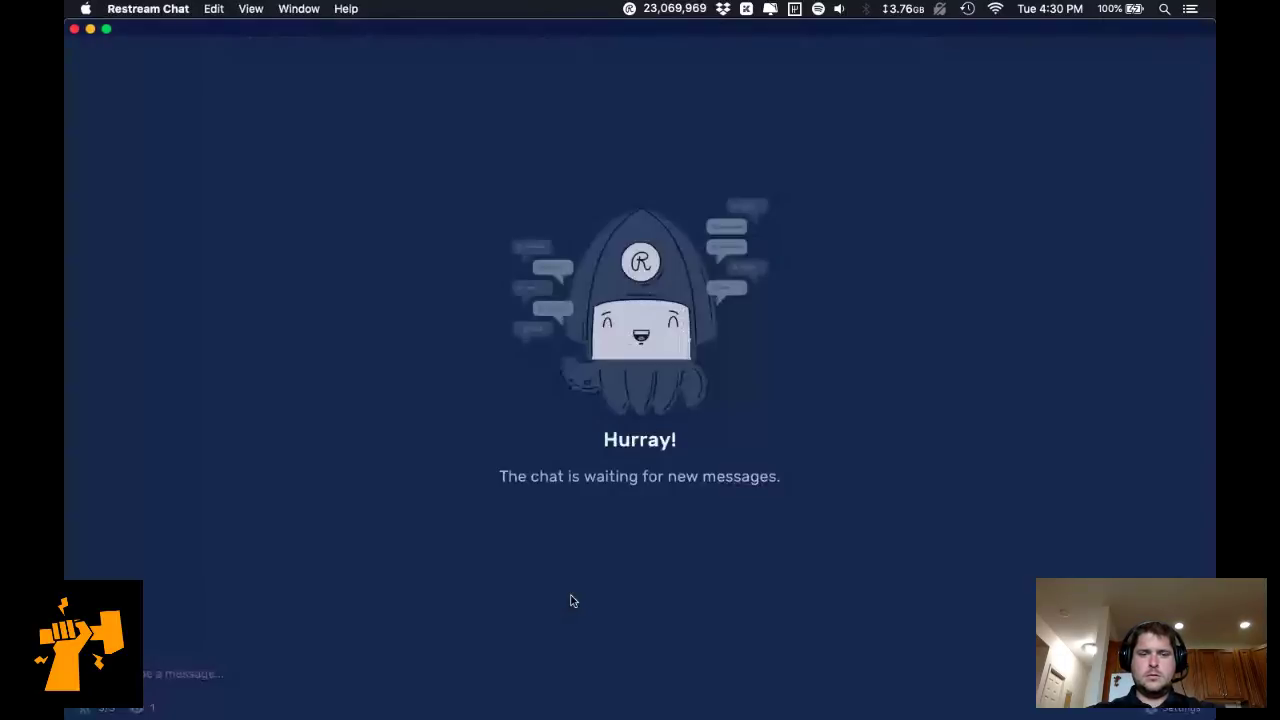
pyautogui.press('super+Tab')
pyautogui.press('super+v')
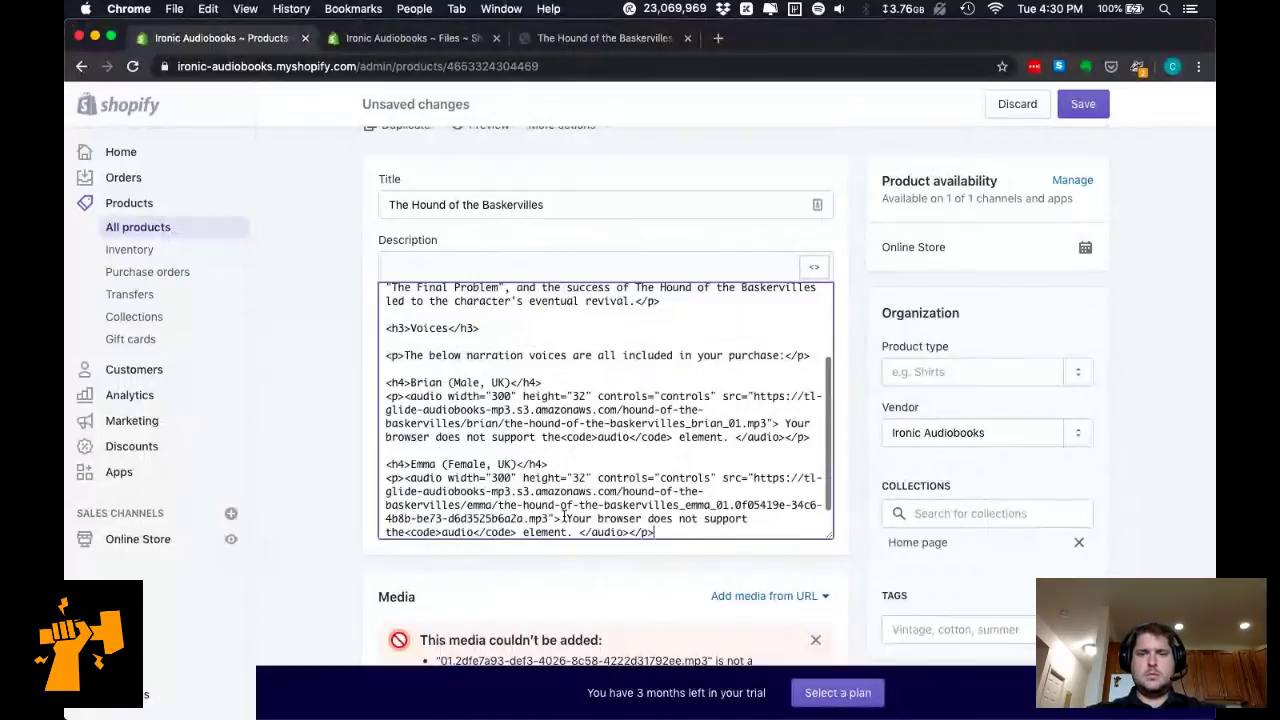
# Return the description to formatted view, check the players, and save the product.
pyautogui.press('super+a')
pyautogui.click(815, 273)
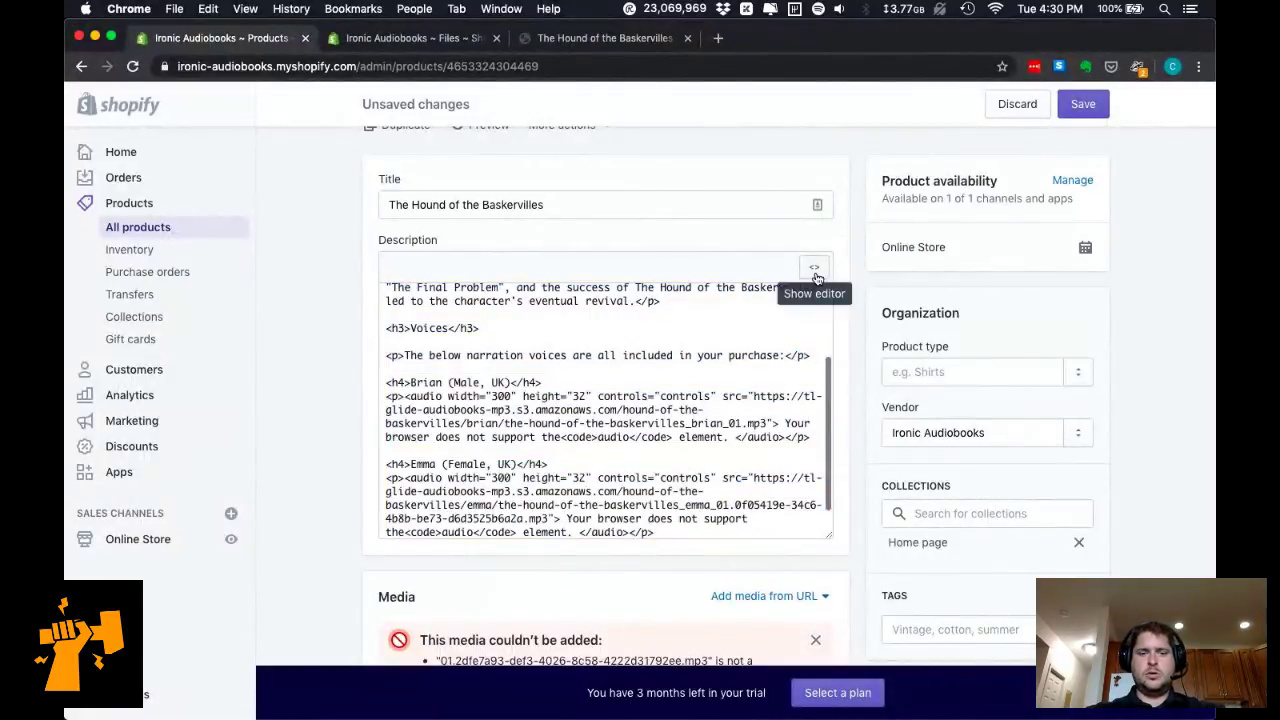
pyautogui.click(815, 273)
pyautogui.scroll(-2, 720, 550)
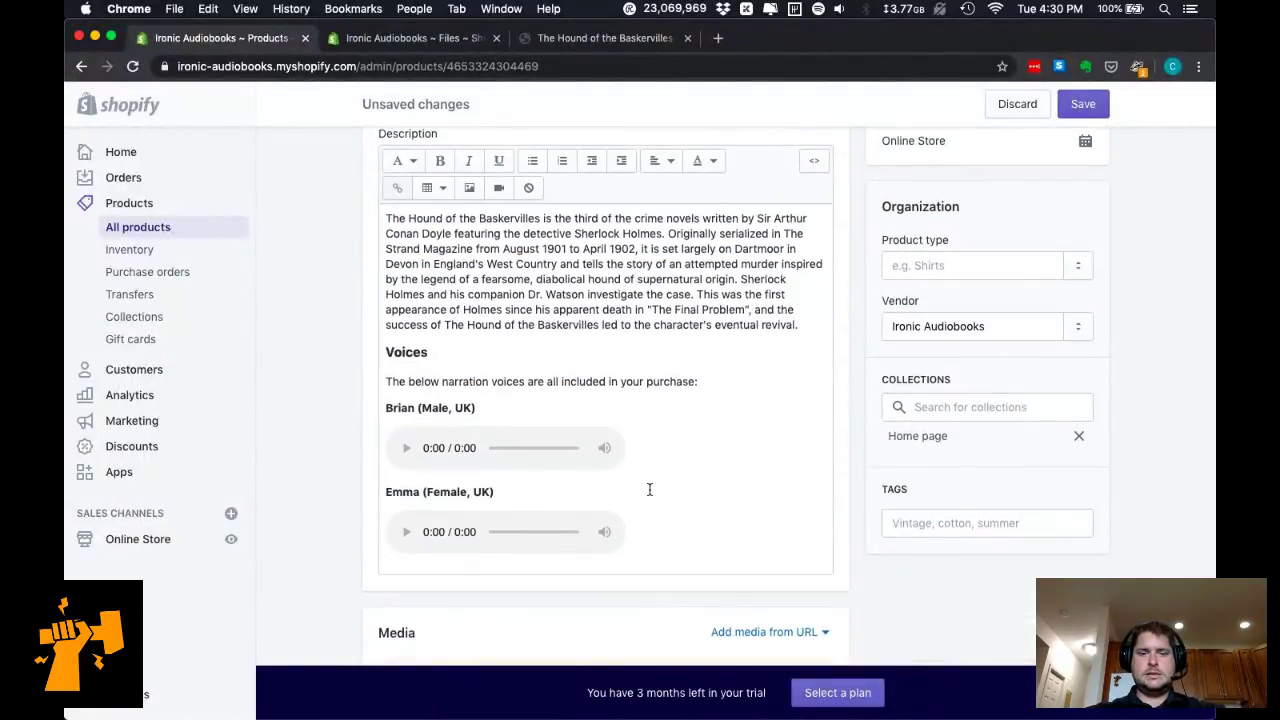
pyautogui.scroll(-7, 716, 550)
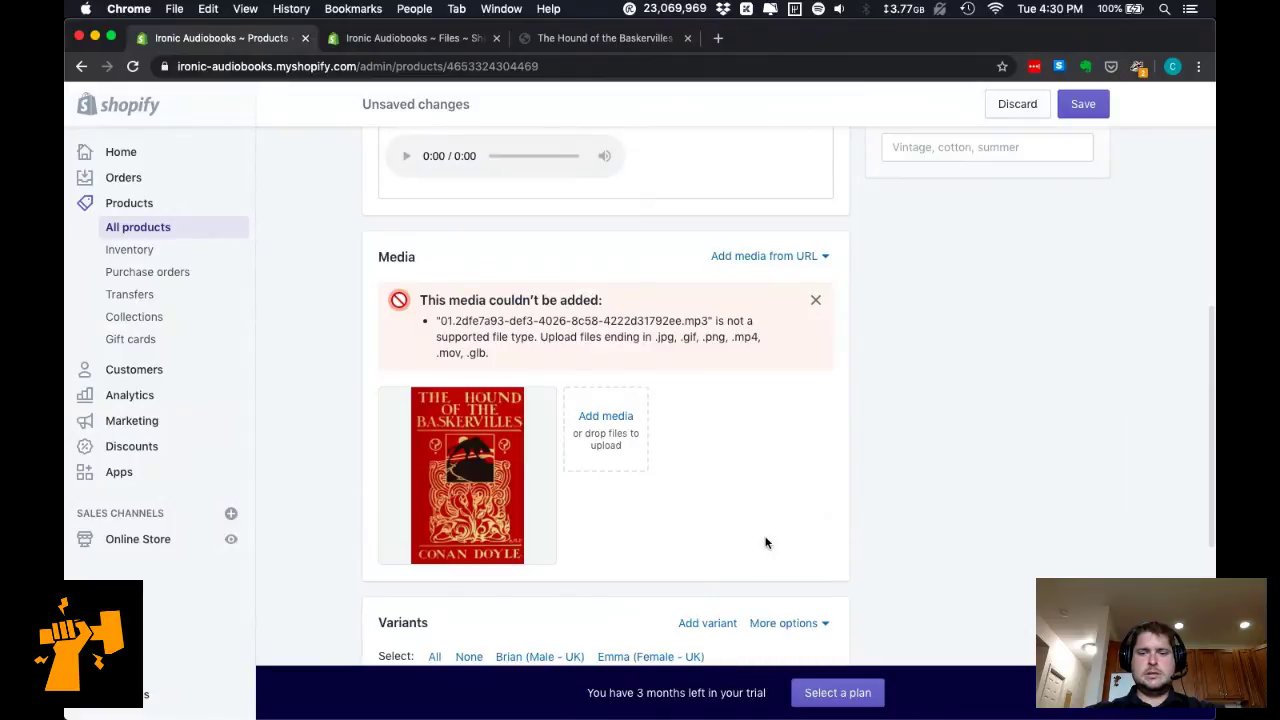
pyautogui.scroll(-9, 766, 543)
pyautogui.scroll(19, 766, 543)
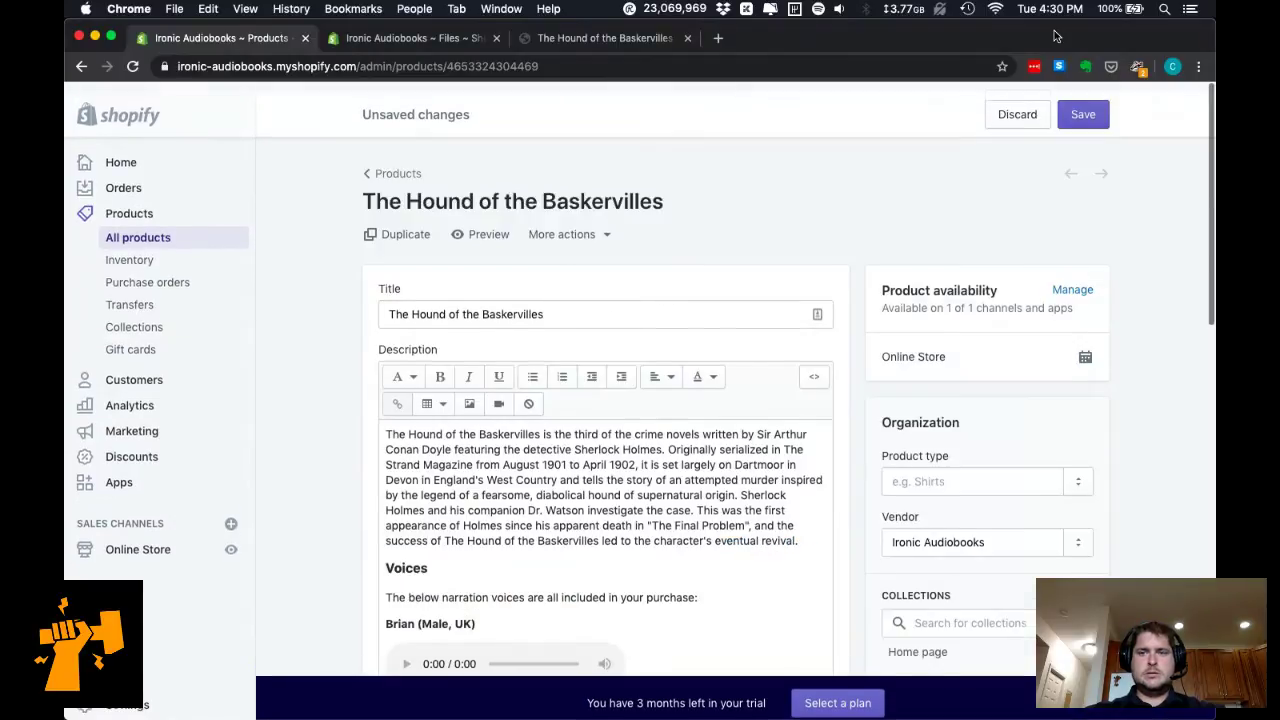
pyautogui.click(1083, 114)
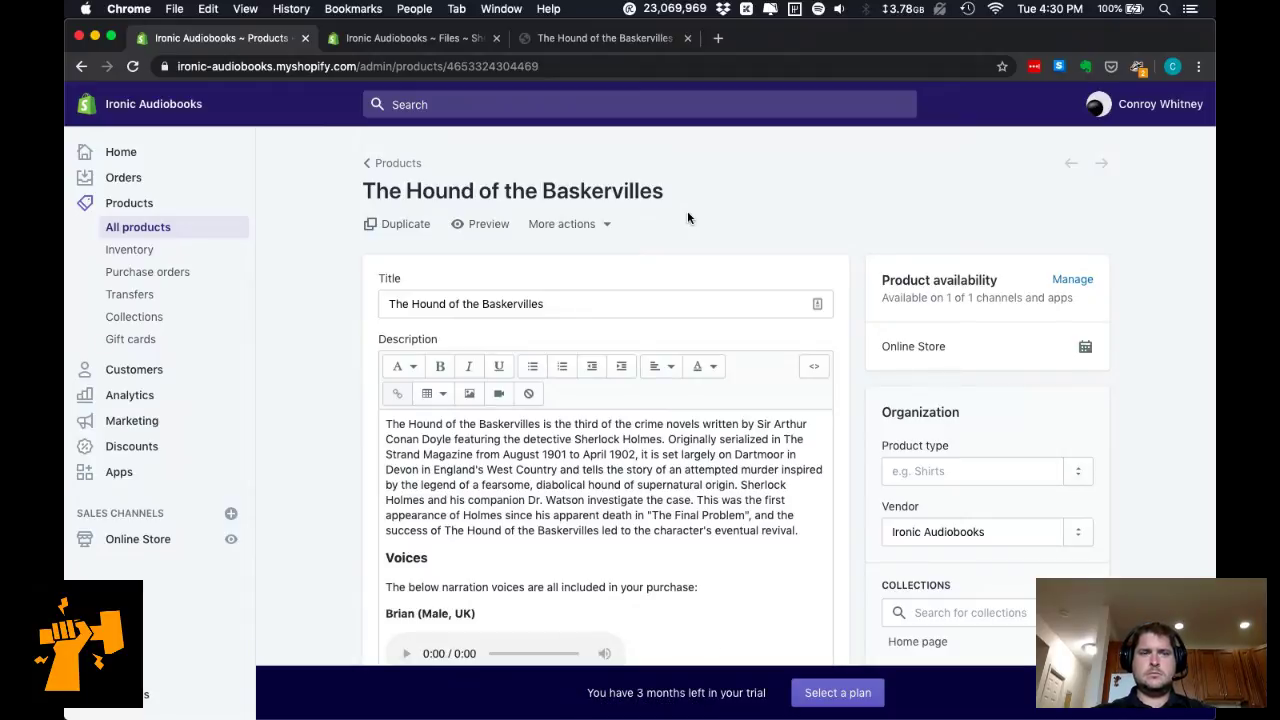
# View The Hound of the Baskervilles product page on the storefront.
pyautogui.click(548, 42)
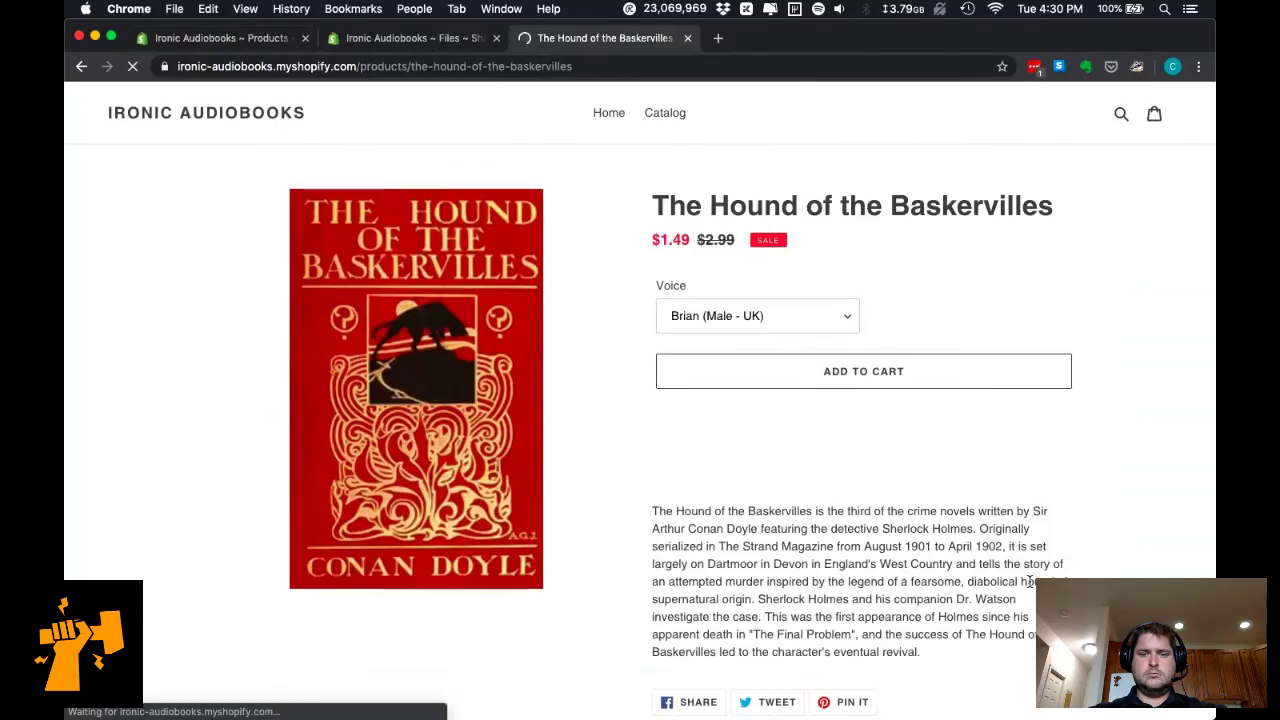
pyautogui.scroll(-3, 950, 480)
pyautogui.scroll(3, 913, 427)
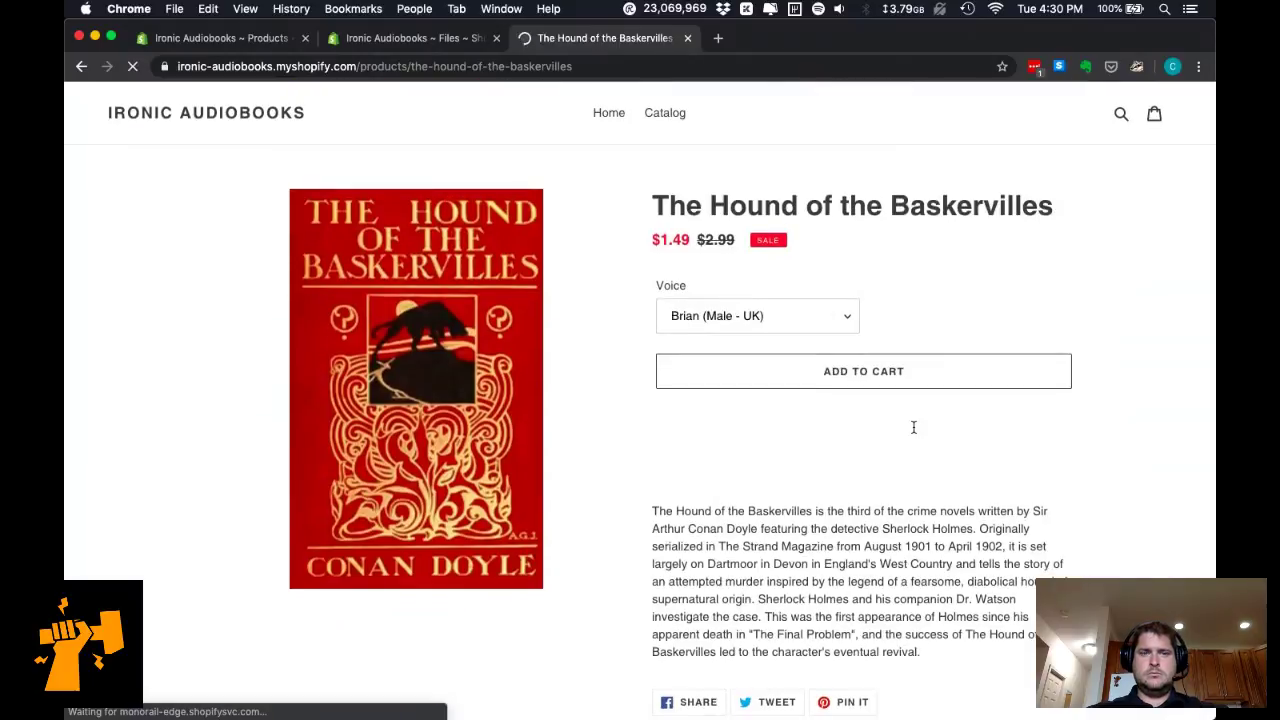
# Back in the admin editor, dismiss the unsupported MP3 media file error under Media.
pyautogui.click(265, 40)
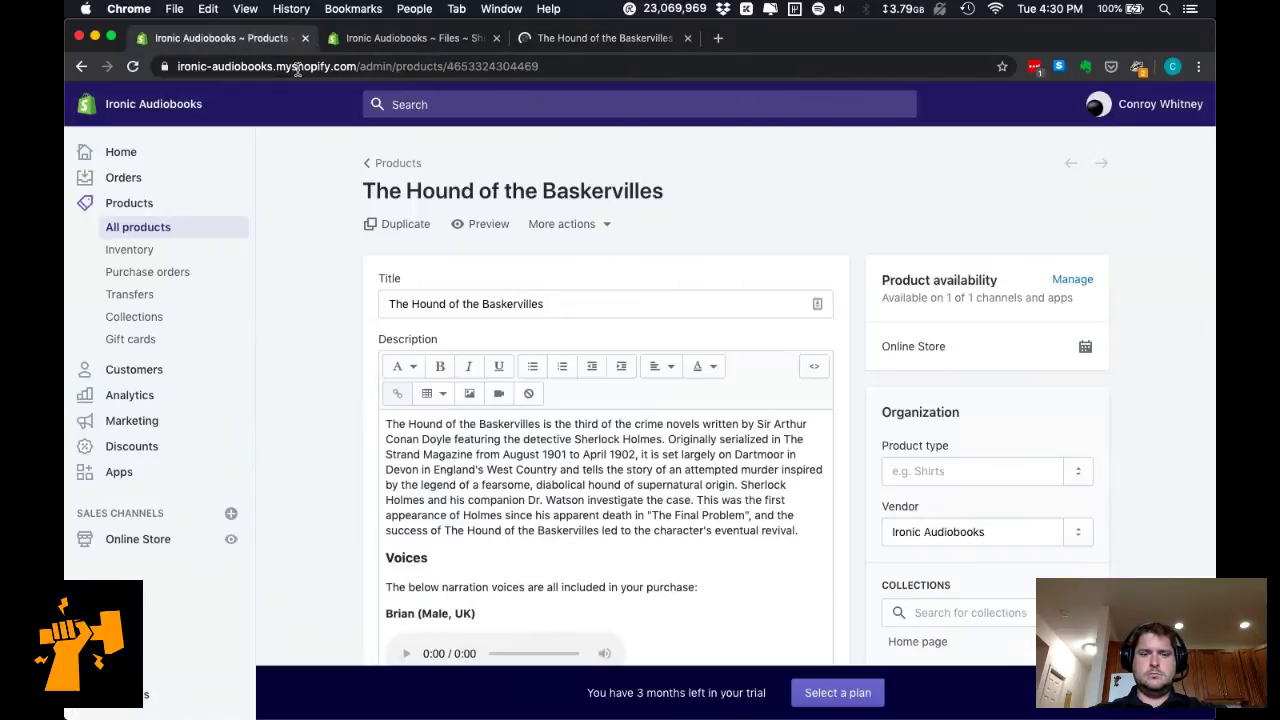
pyautogui.scroll(-3, 645, 443)
pyautogui.scroll(-2, 645, 443)
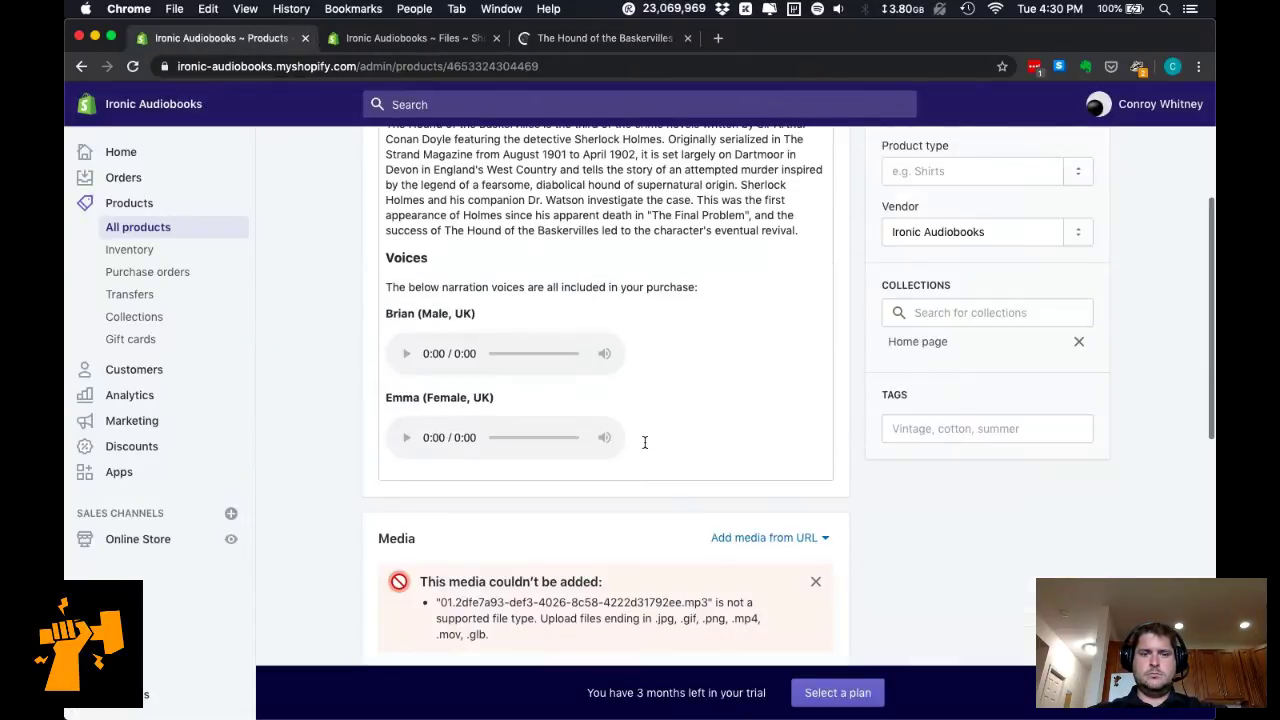
pyautogui.scroll(4, 650, 438)
pyautogui.scroll(-8, 658, 431)
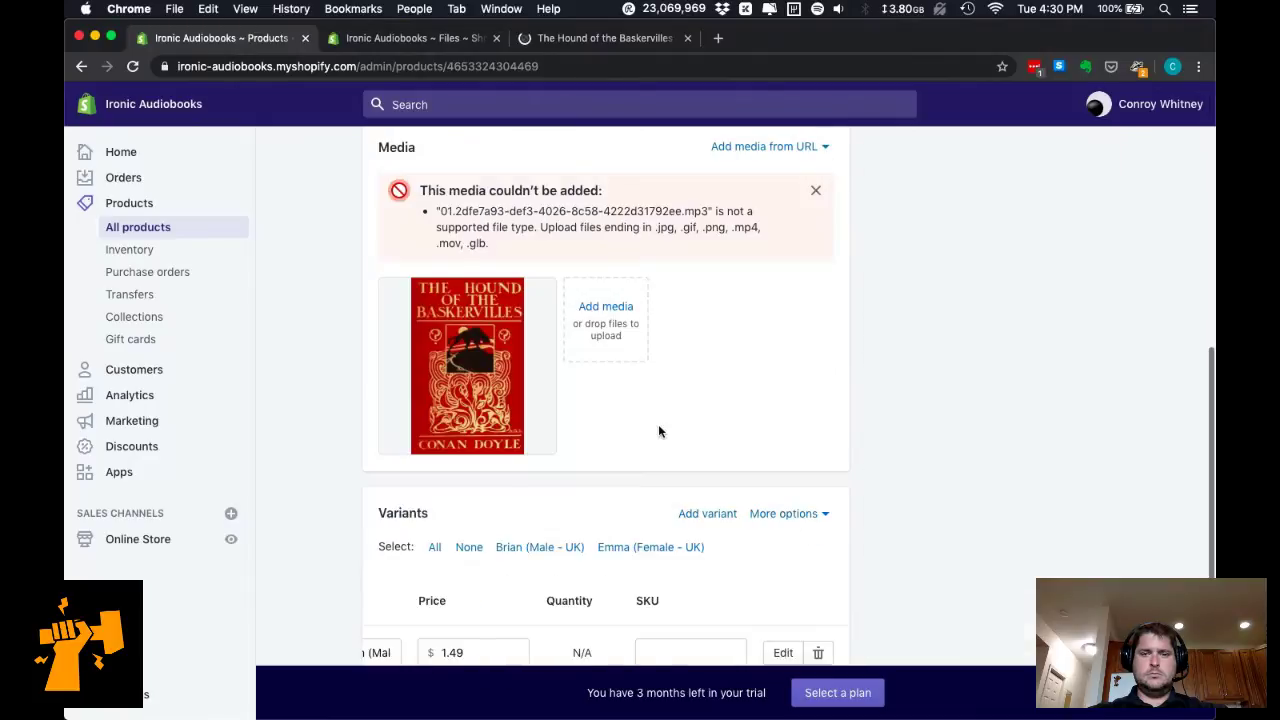
pyautogui.click(815, 191)
pyautogui.scroll(10, 1011, 317)
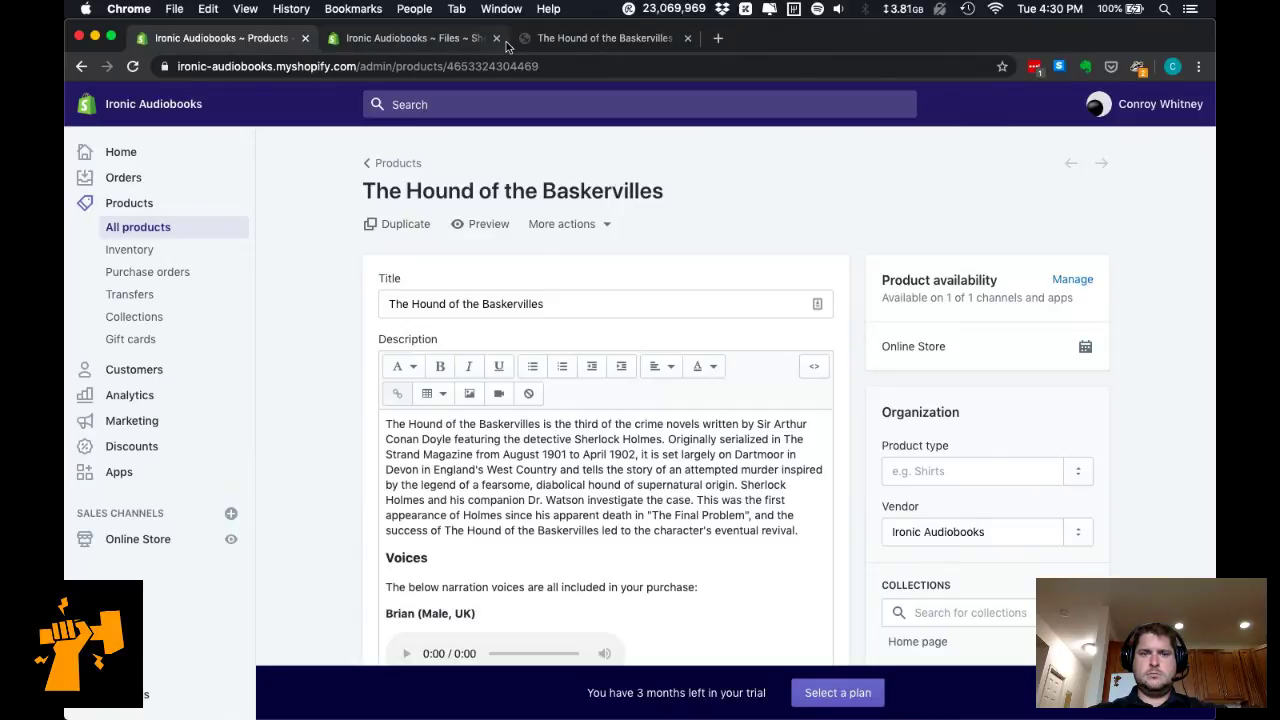
# Preview the product page, close the Files tab, and play then pause Brian's narration sample.
pyautogui.click(486, 224)
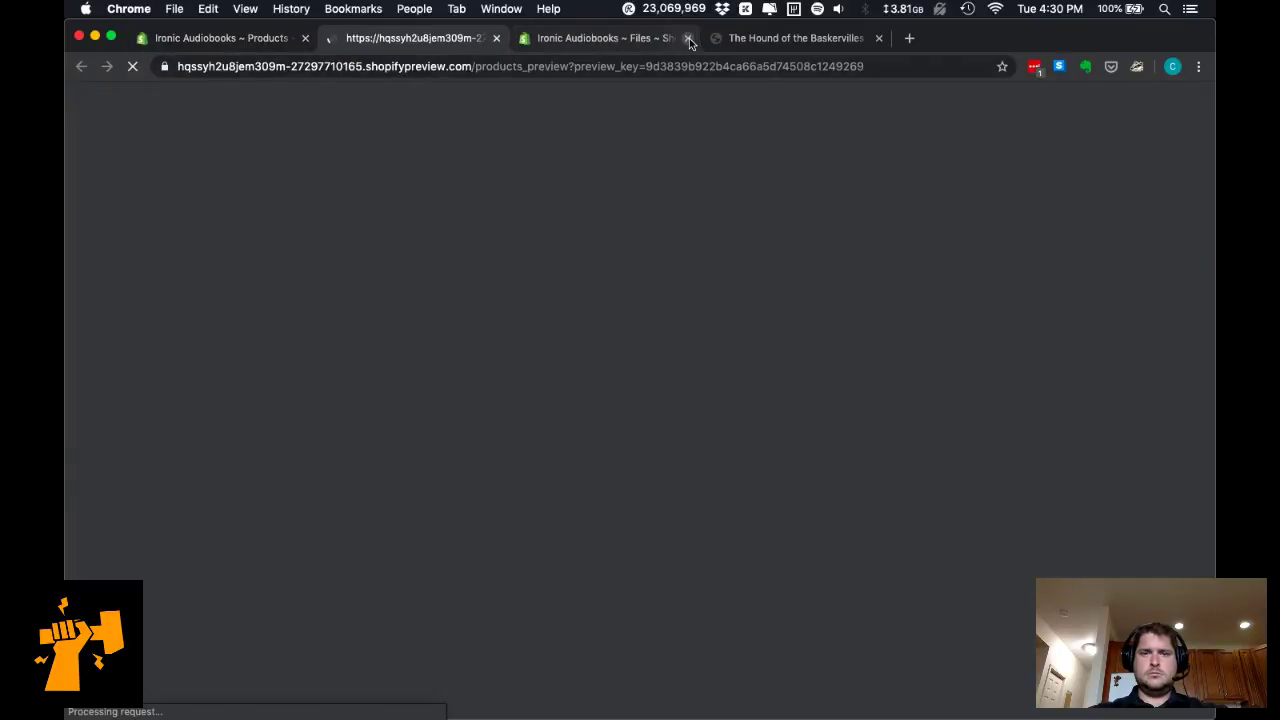
pyautogui.click(688, 38)
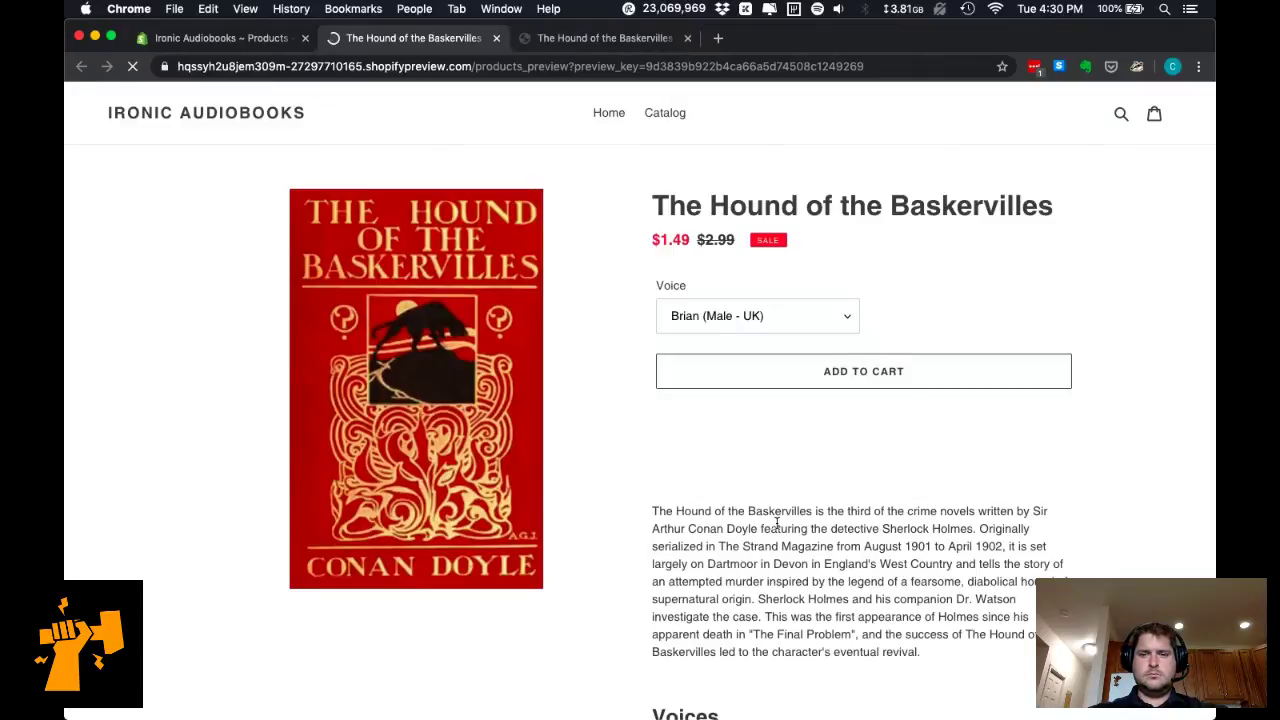
pyautogui.scroll(-2, 776, 520)
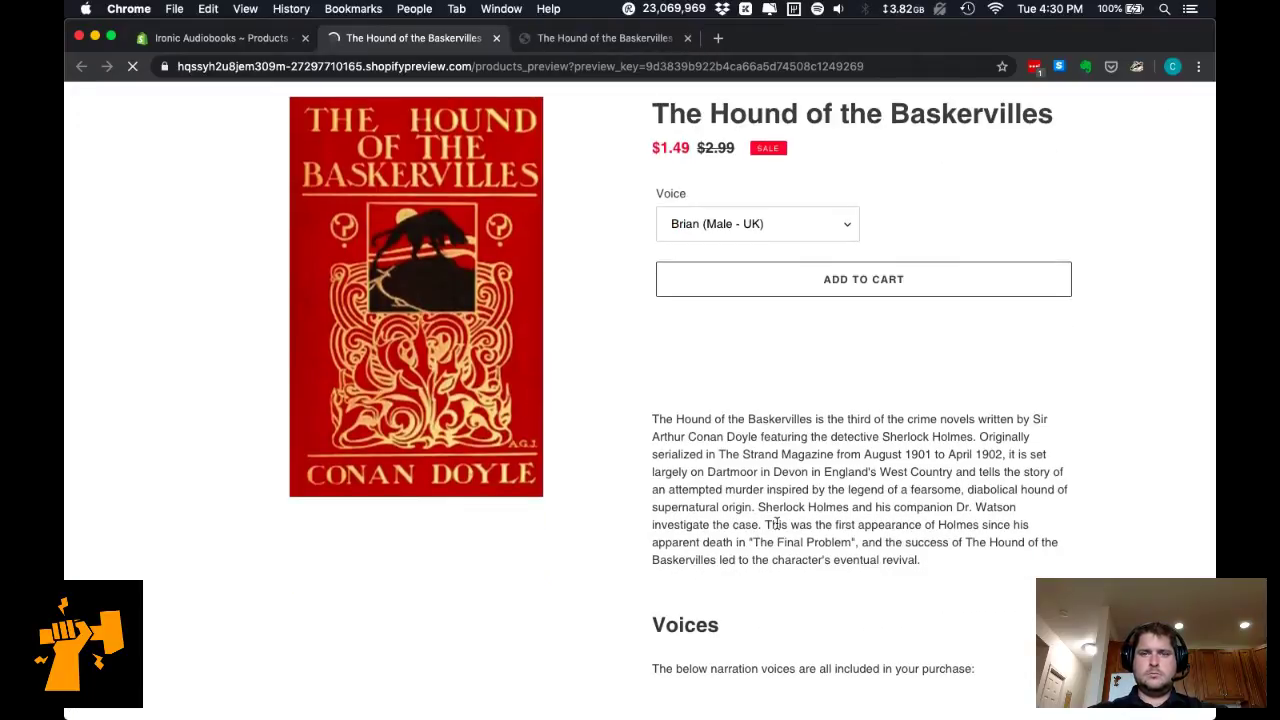
pyautogui.scroll(-4, 776, 521)
pyautogui.scroll(-3, 776, 526)
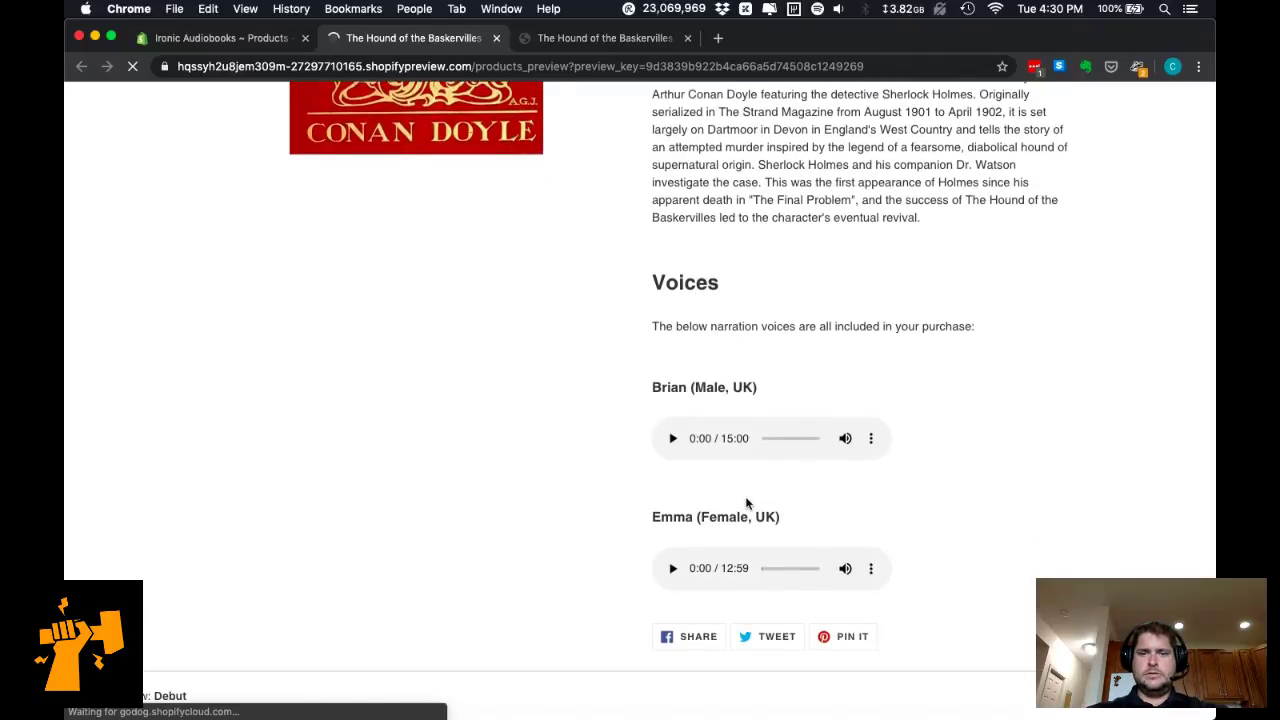
pyautogui.click(673, 442)
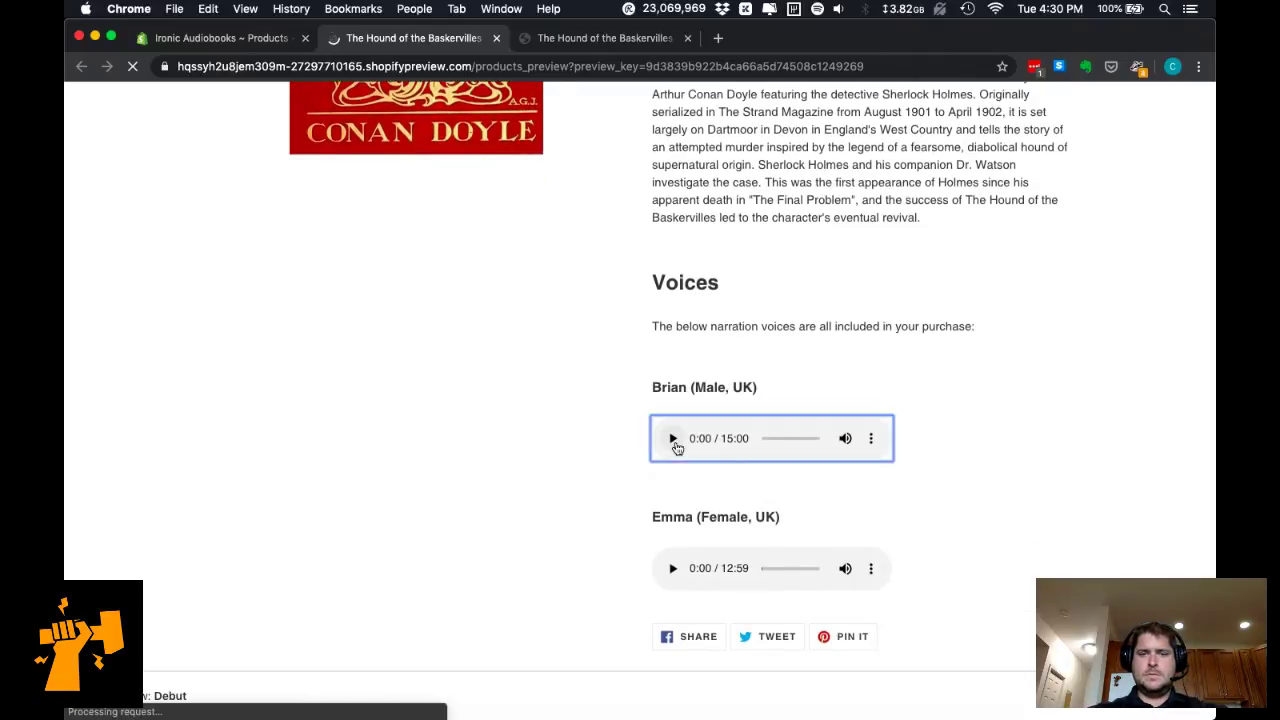
pyautogui.click(673, 440)
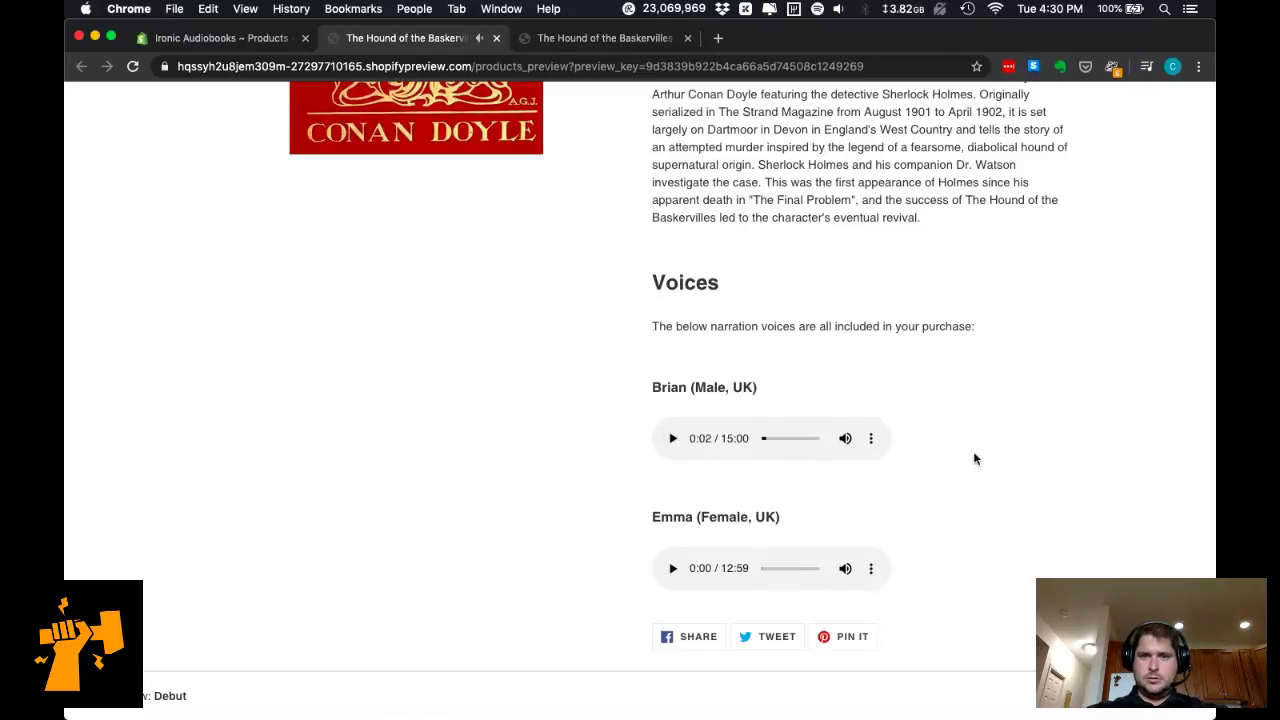
# Check the Voice dropdown options, keeping Brian (Male - UK) selected.
pyautogui.scroll(2, 975, 459)
pyautogui.scroll(-3, 975, 459)
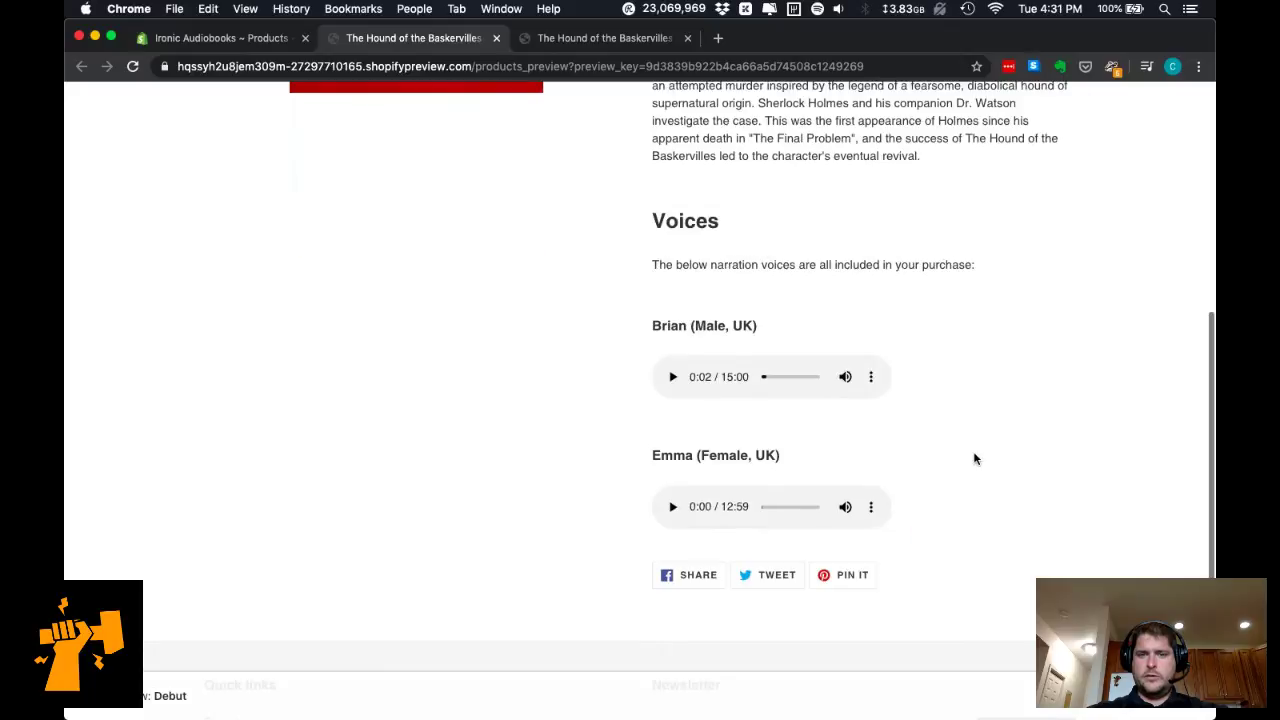
pyautogui.scroll(2, 975, 459)
pyautogui.scroll(2, 975, 459)
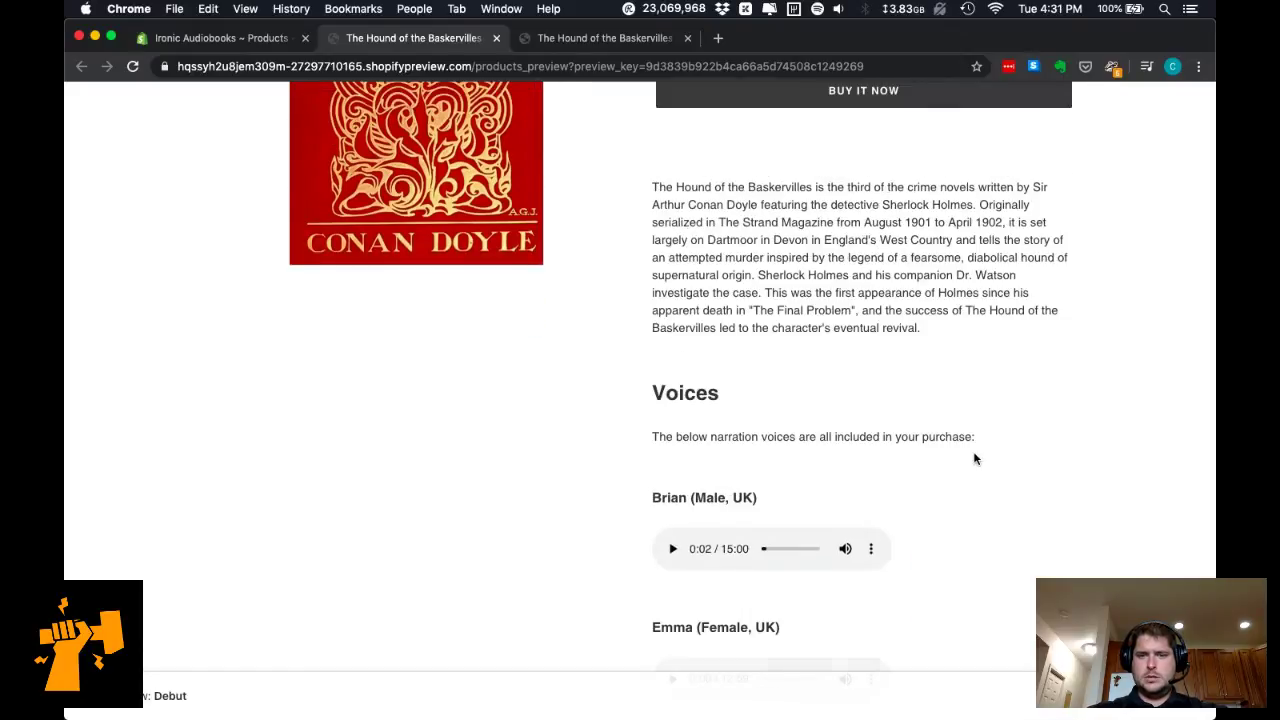
pyautogui.scroll(2, 975, 459)
pyautogui.scroll(-1, 975, 459)
pyautogui.scroll(1, 975, 459)
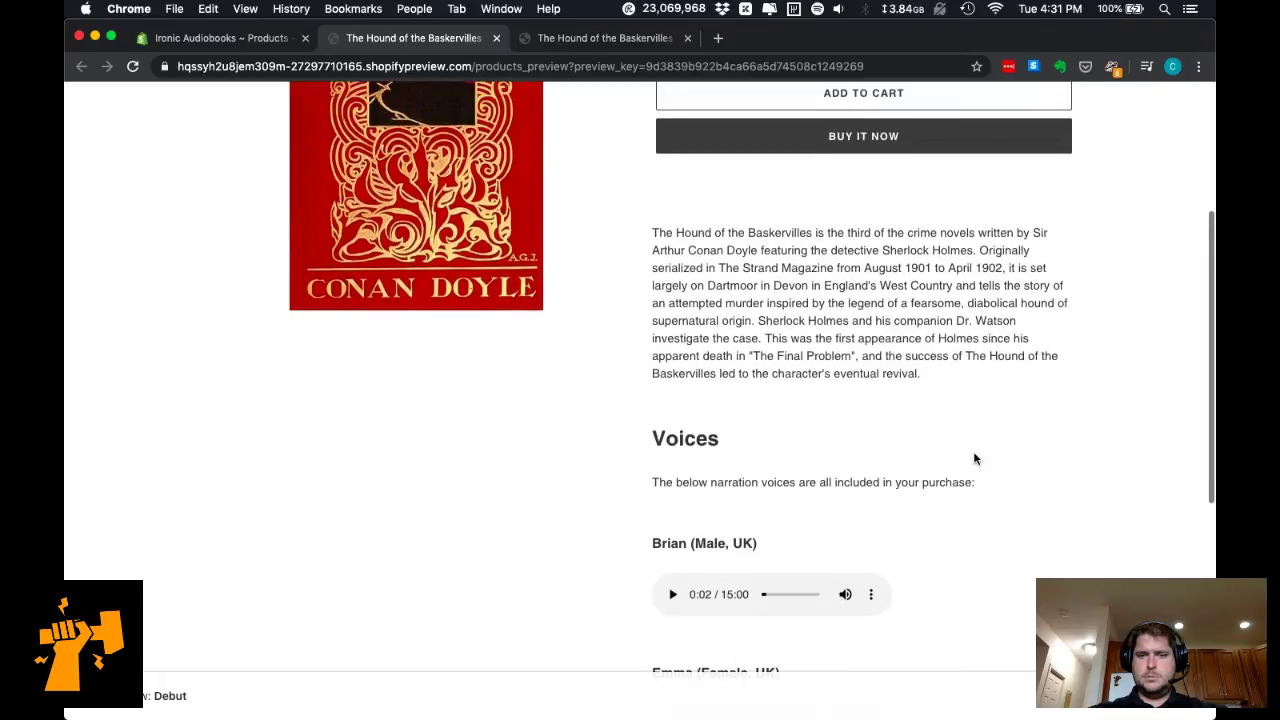
pyautogui.scroll(4, 975, 459)
pyautogui.scroll(-2, 975, 457)
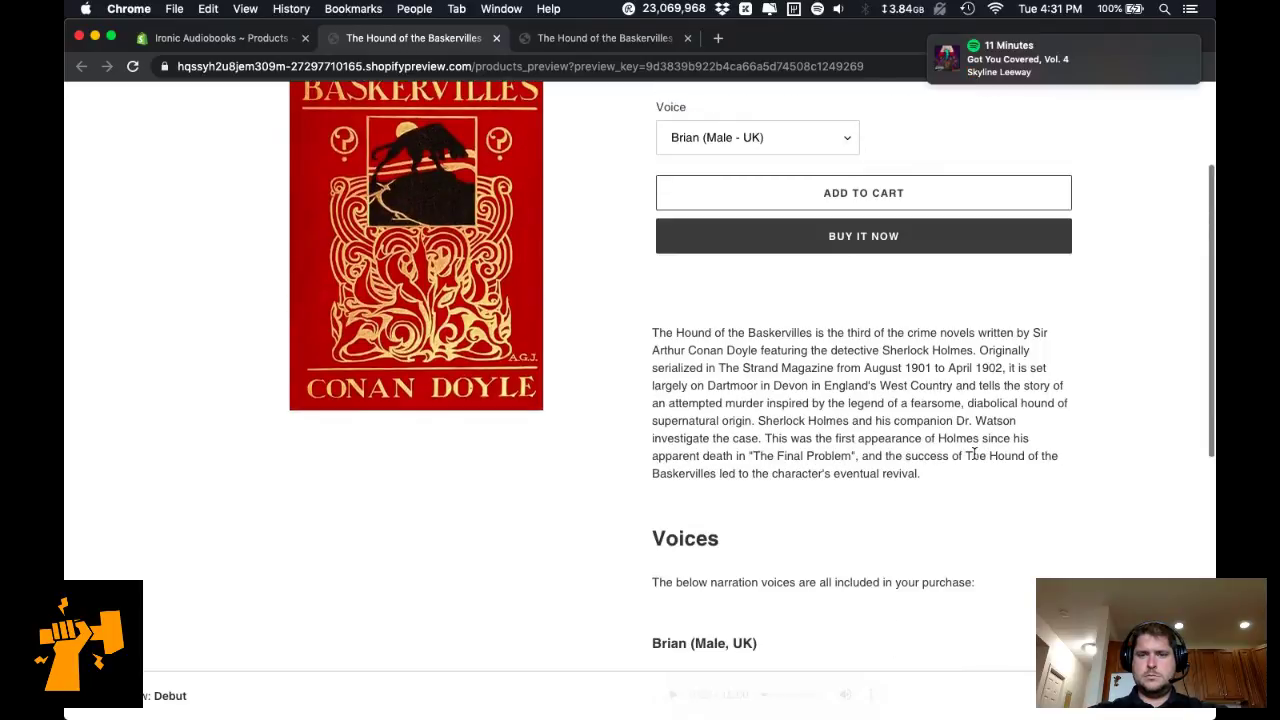
pyautogui.scroll(5, 975, 457)
pyautogui.scroll(-6, 975, 457)
pyautogui.scroll(-1, 975, 459)
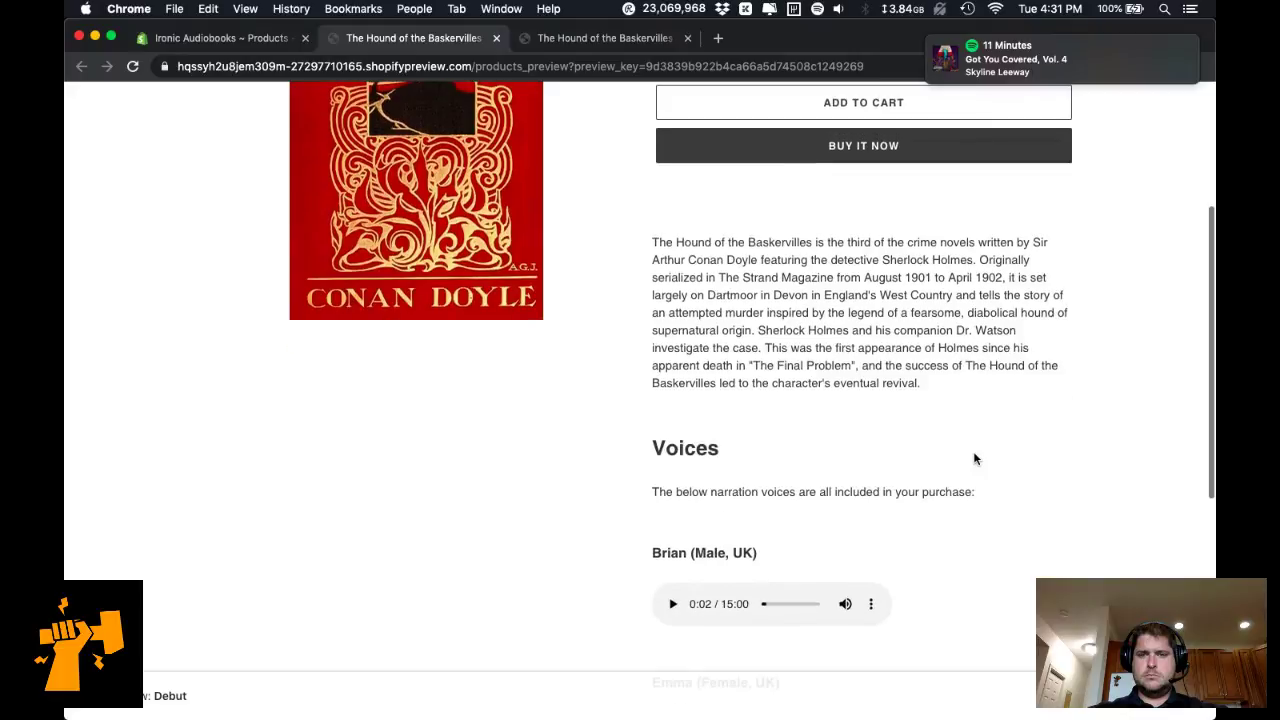
pyautogui.scroll(5, 974, 457)
pyautogui.click(819, 331)
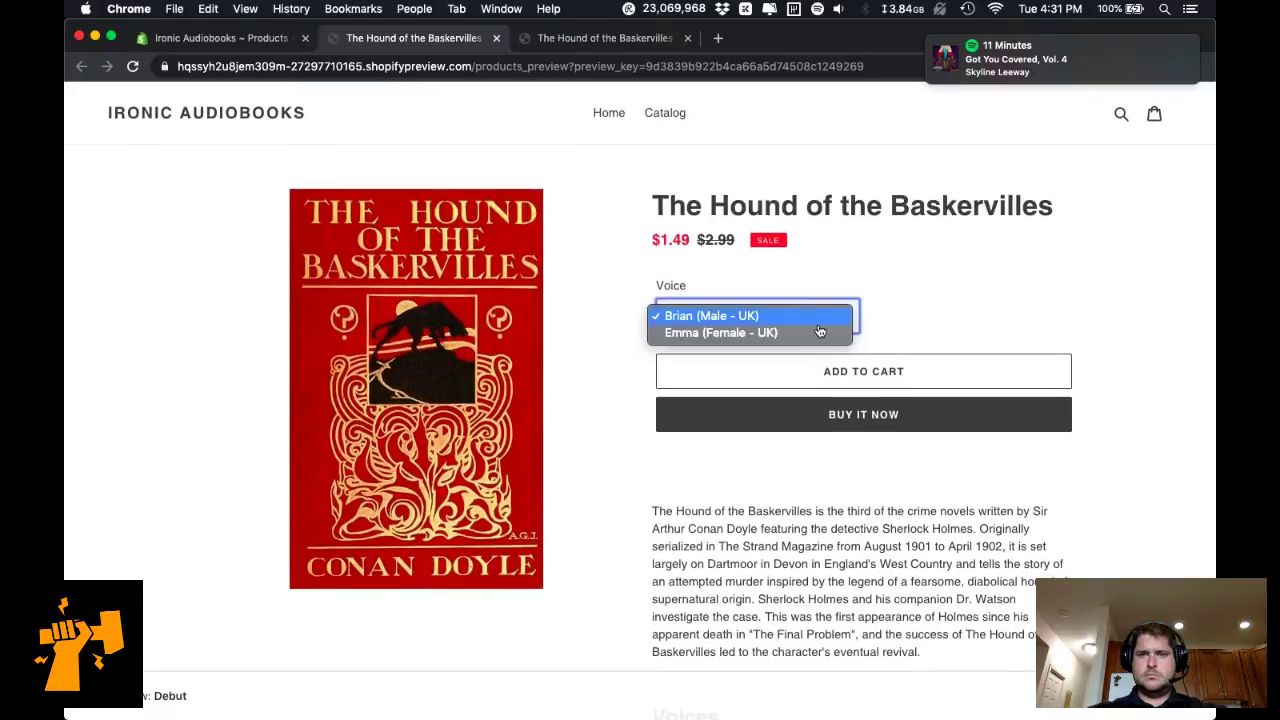
pyautogui.click(1000, 305)
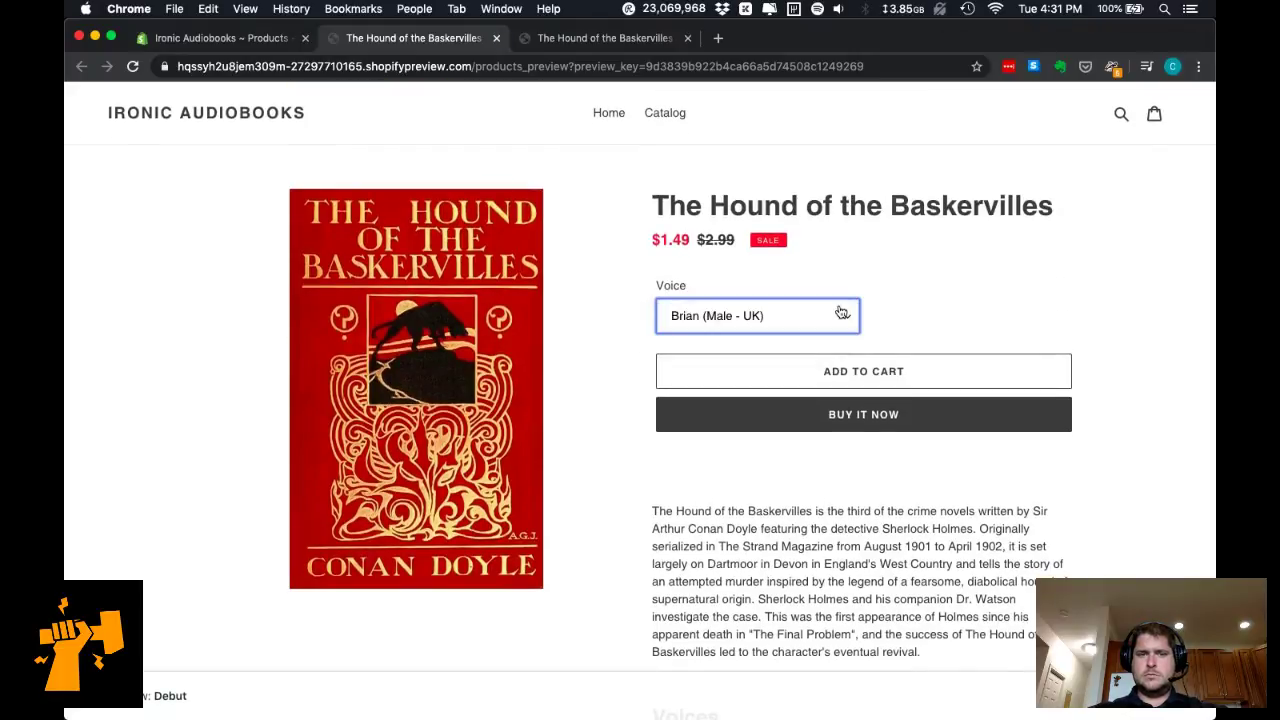
# Return to the product's admin editor and scroll down to the Media section.
pyautogui.scroll(-2, 842, 313)
pyautogui.scroll(3, 700, 200)
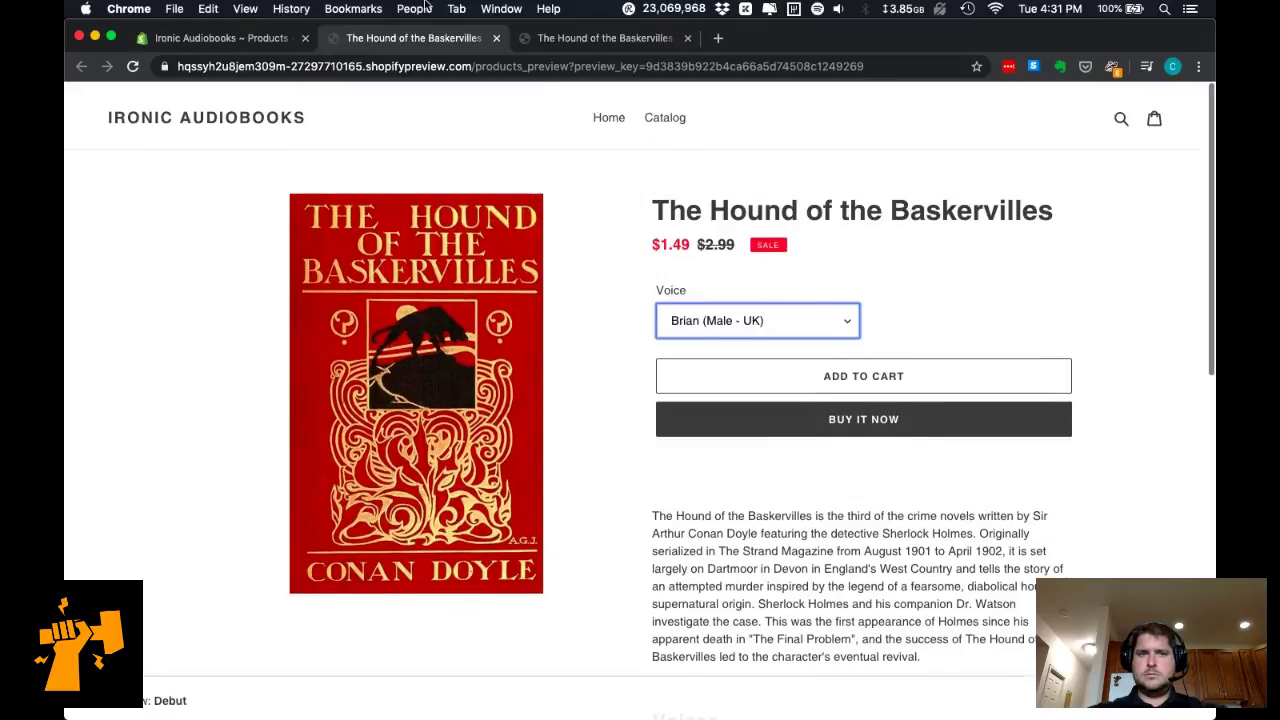
pyautogui.click(225, 38)
pyautogui.click(400, 40)
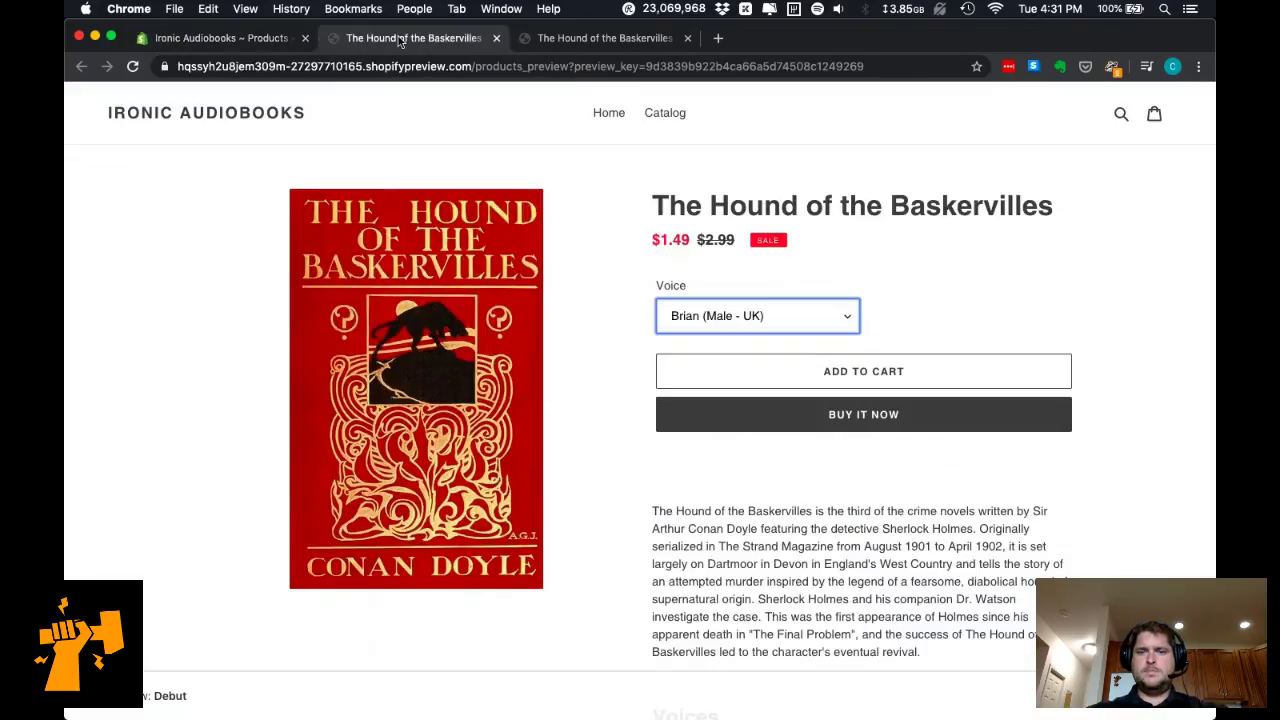
pyautogui.click(200, 42)
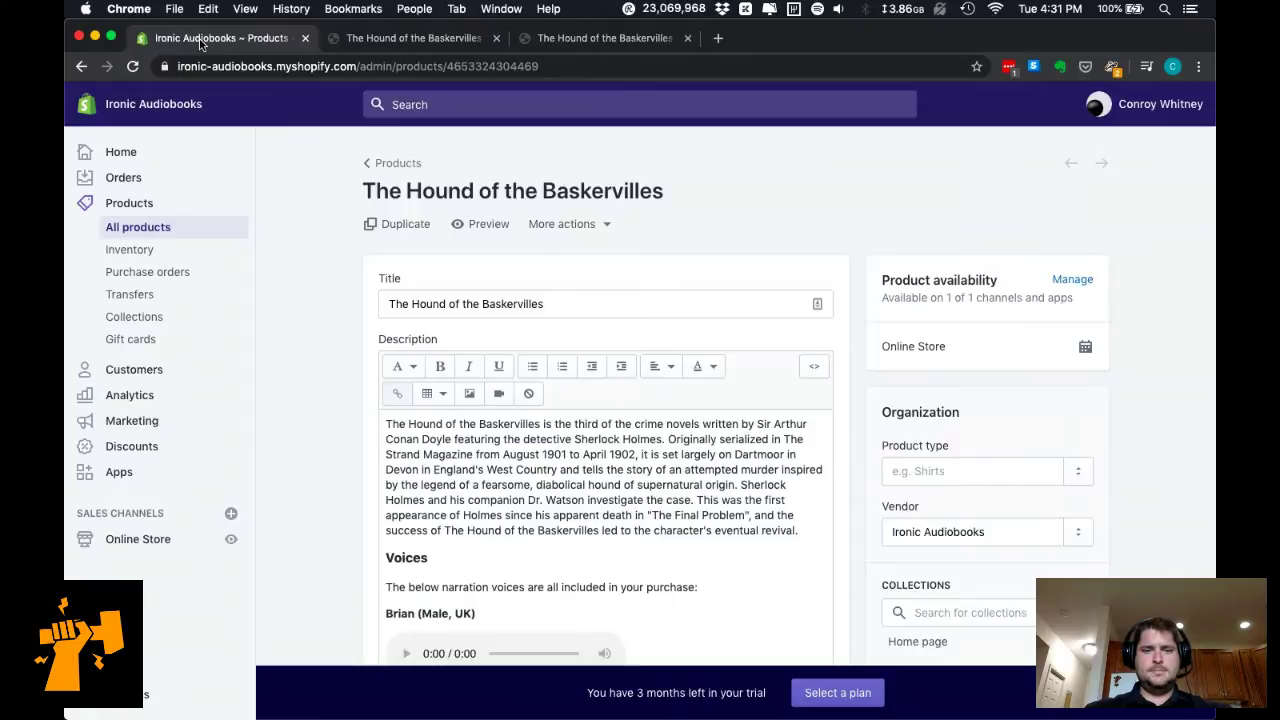
pyautogui.scroll(-5, 338, 485)
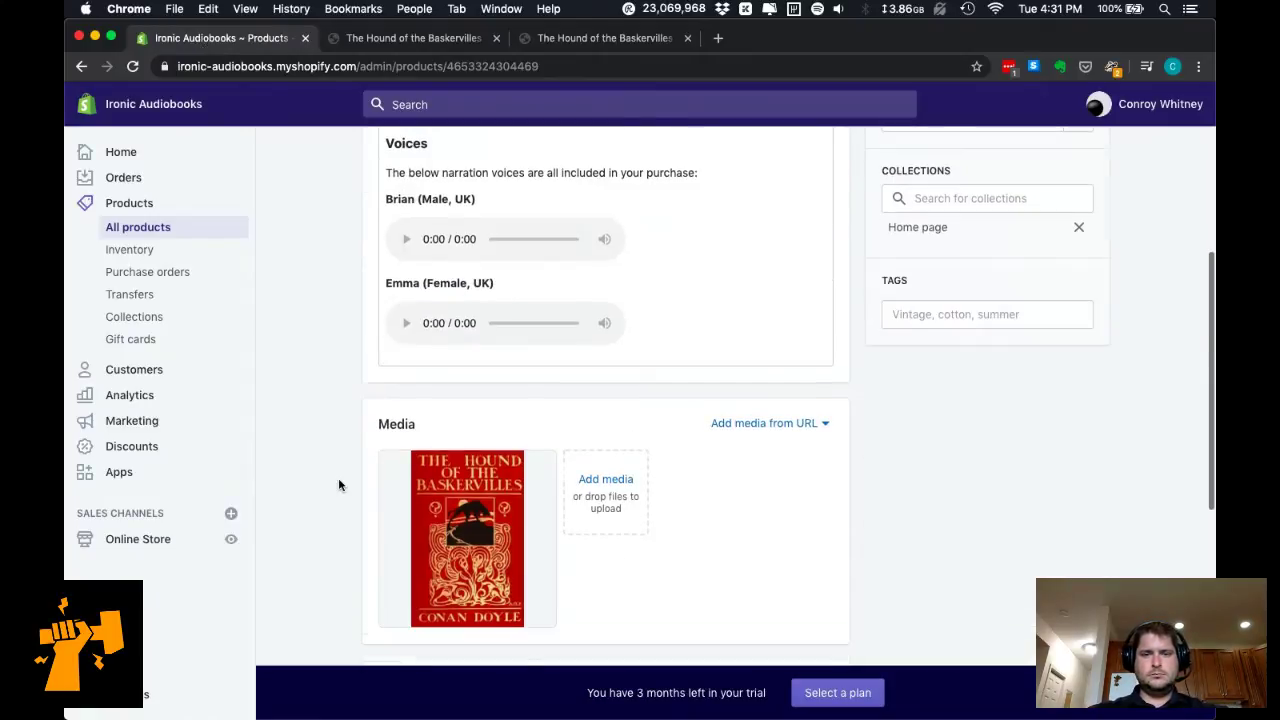
pyautogui.scroll(-3, 338, 485)
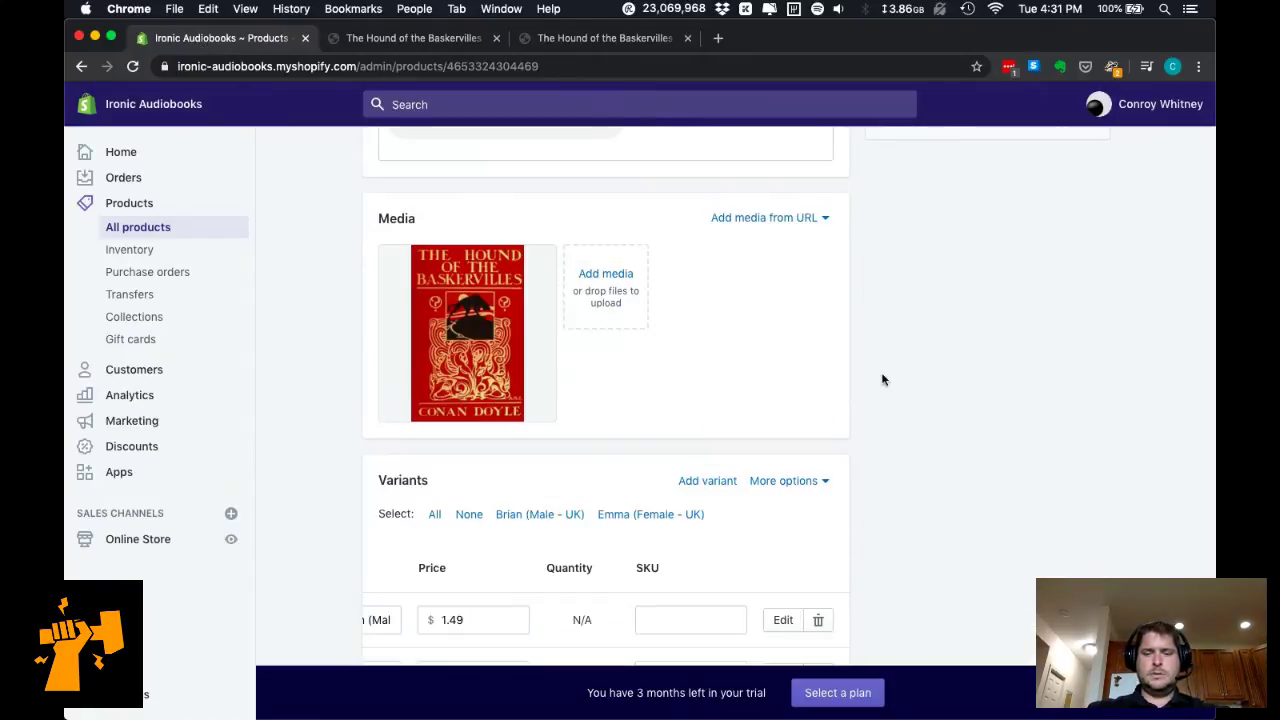
pyautogui.press('super+n')
# Search Google for 'shopify media audio'.
pyautogui.write('shopify ')
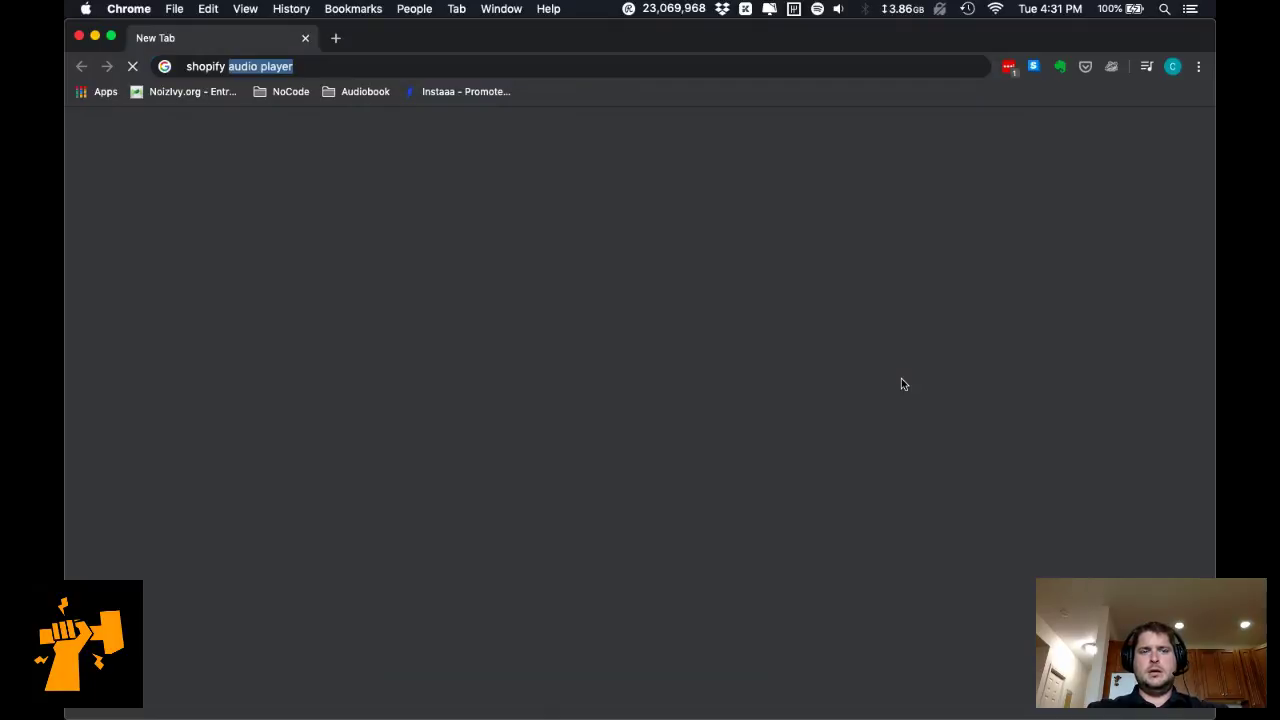
pyautogui.write('media audio')
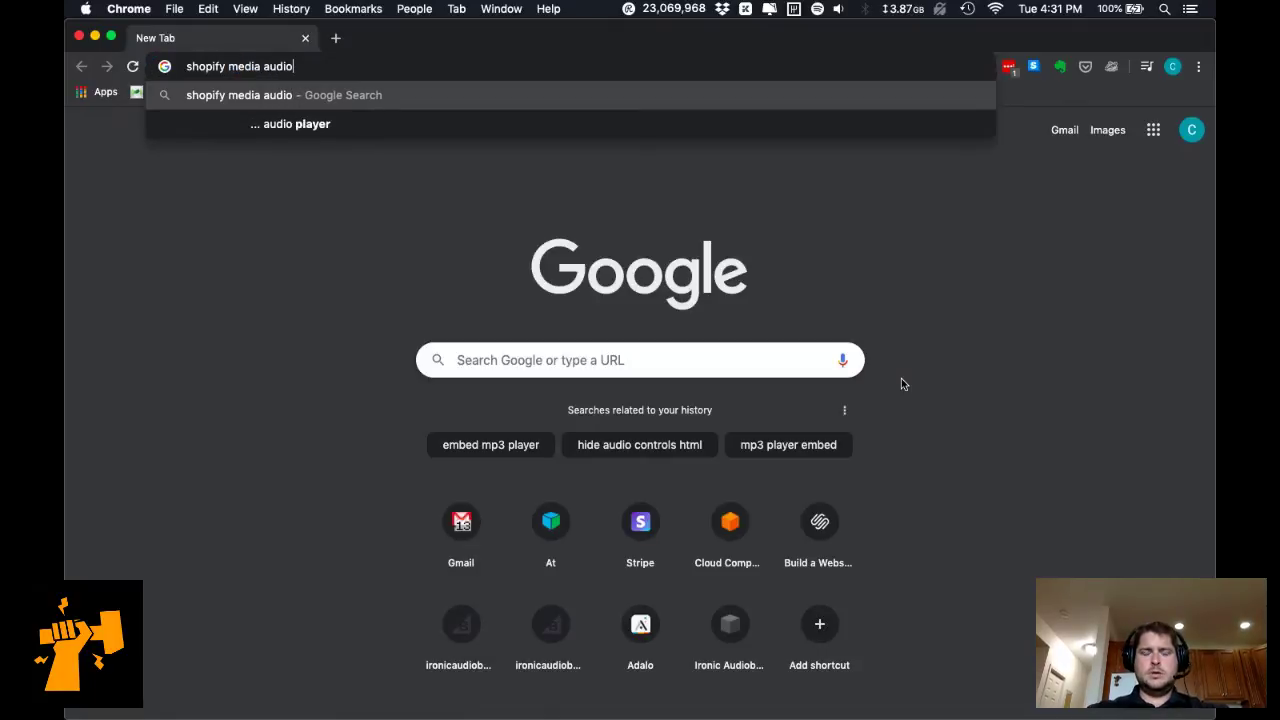
pyautogui.press('Return')
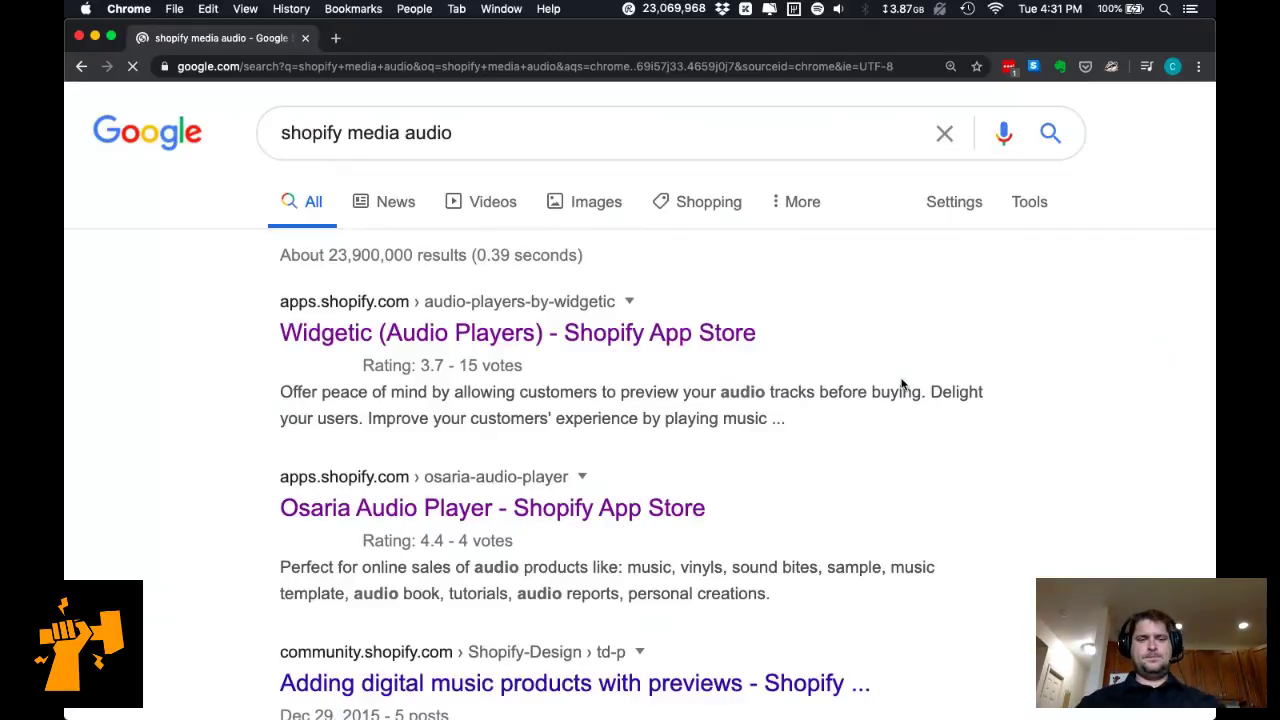
pyautogui.scroll(-2, 901, 385)
pyautogui.scroll(-4, 901, 385)
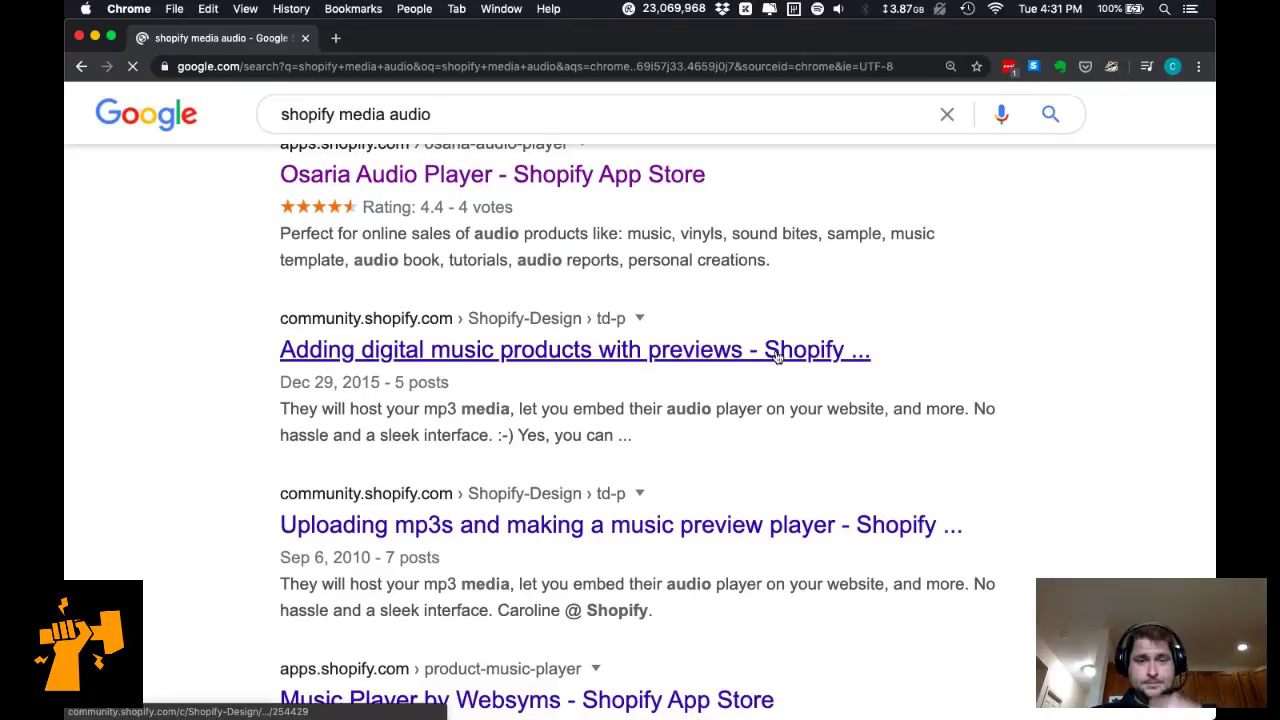
# Open the 'Adding digital music products' and 'Uploading mp3s' community threads, viewing the mp3 one.
pyautogui.keyDown('super'); pyautogui.click(776, 358); pyautogui.keyUp('super')
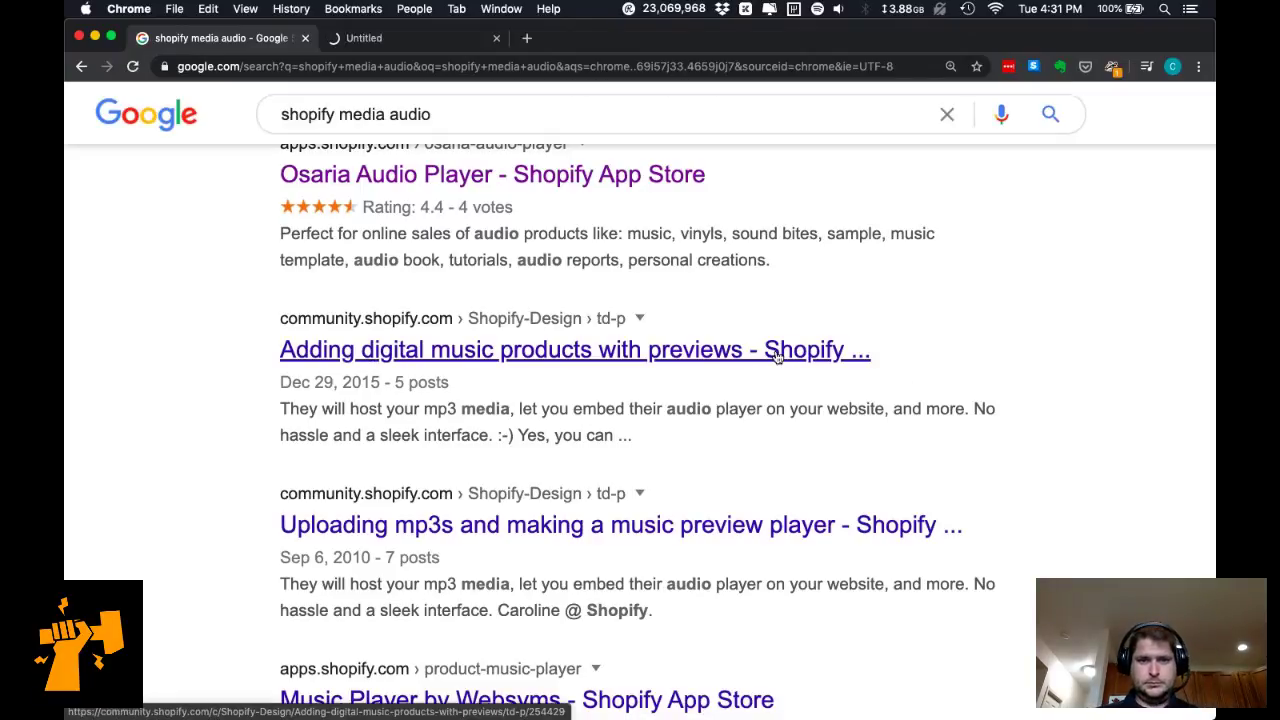
pyautogui.keyDown('super'); pyautogui.click(654, 533); pyautogui.keyUp('super')
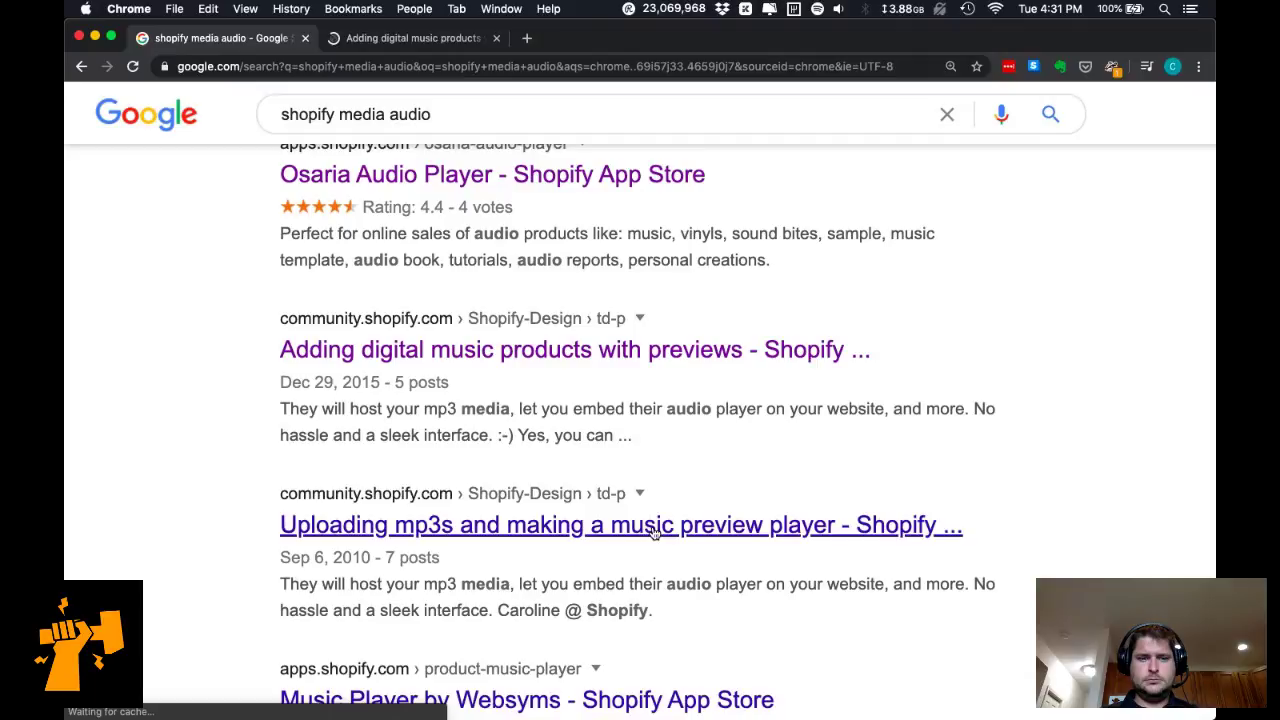
pyautogui.scroll(-1, 654, 533)
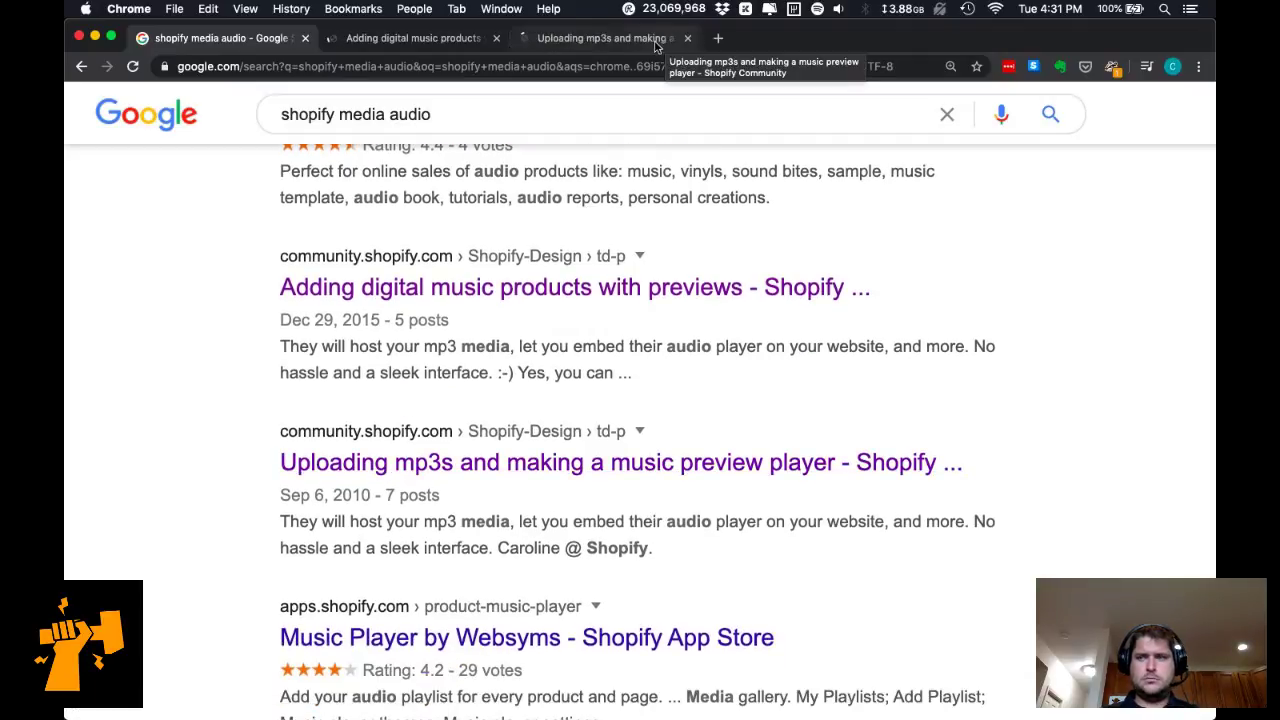
pyautogui.click(656, 46)
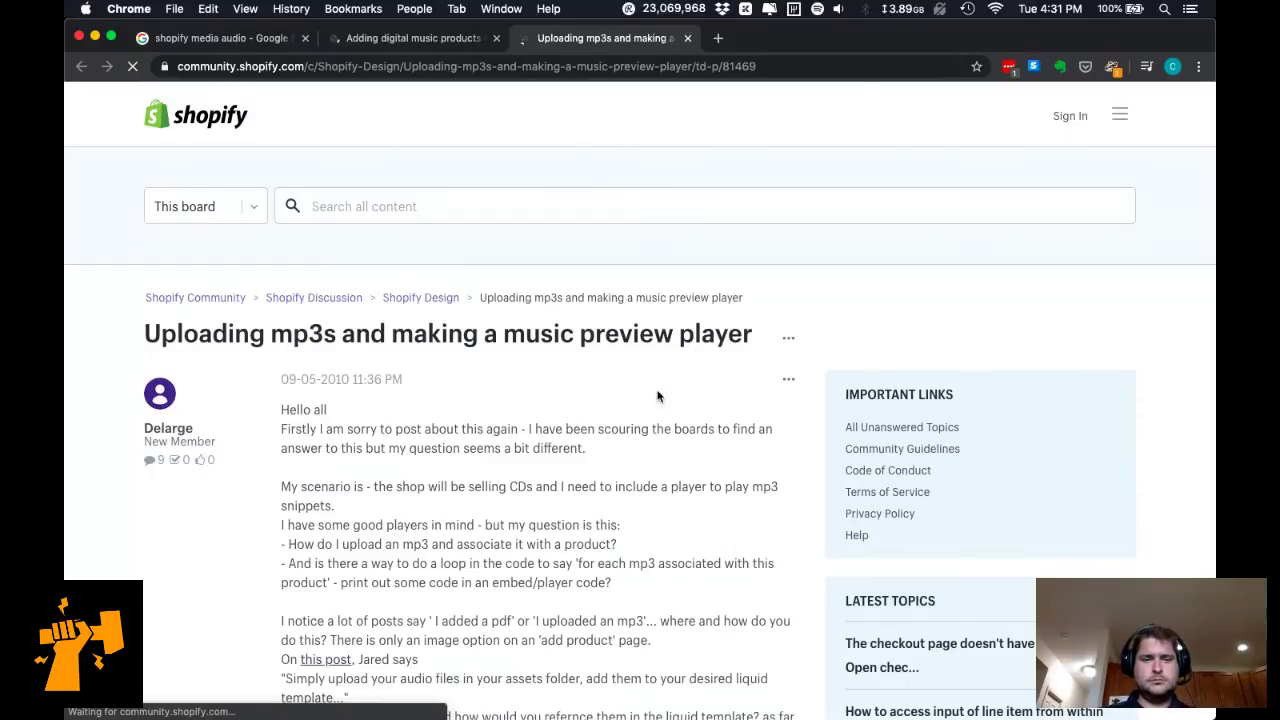
# Scroll to the staff reply recommending SoundCloud to host mp3s and embed its player.
pyautogui.scroll(-12, 657, 396)
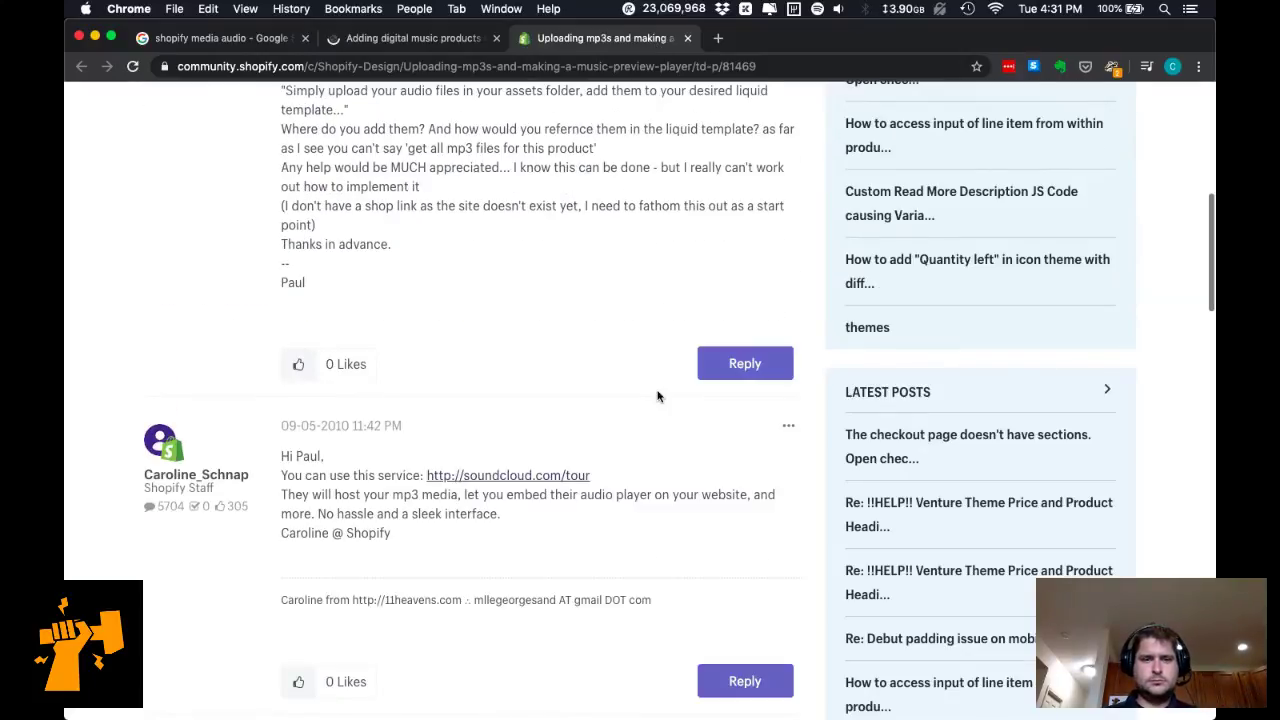
pyautogui.scroll(-1, 667, 522)
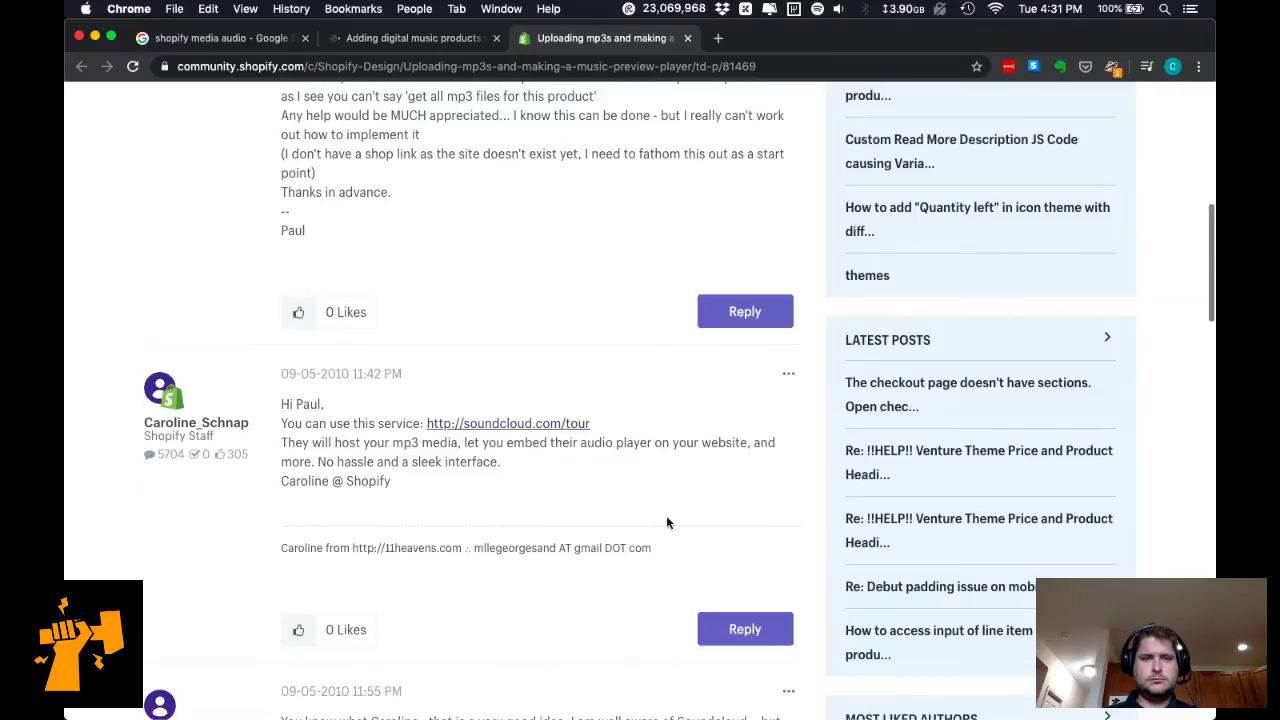
pyautogui.scroll(-1, 667, 522)
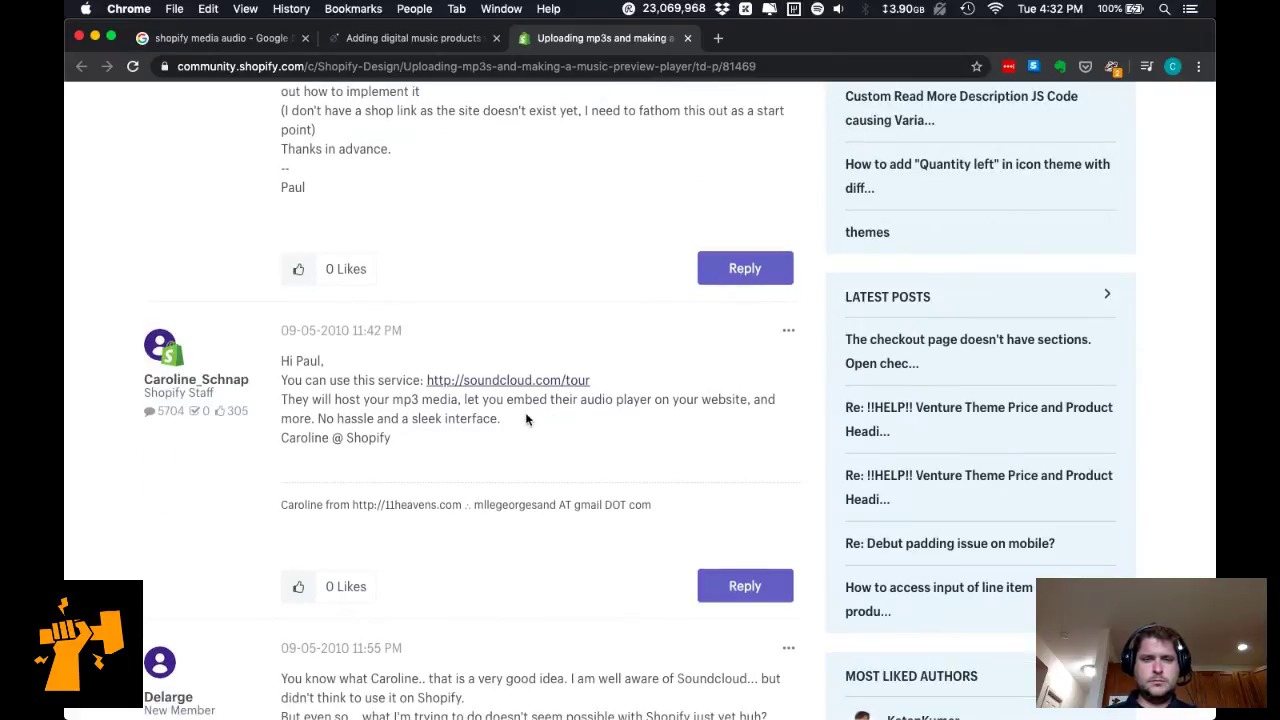
pyautogui.scroll(-1, 496, 463)
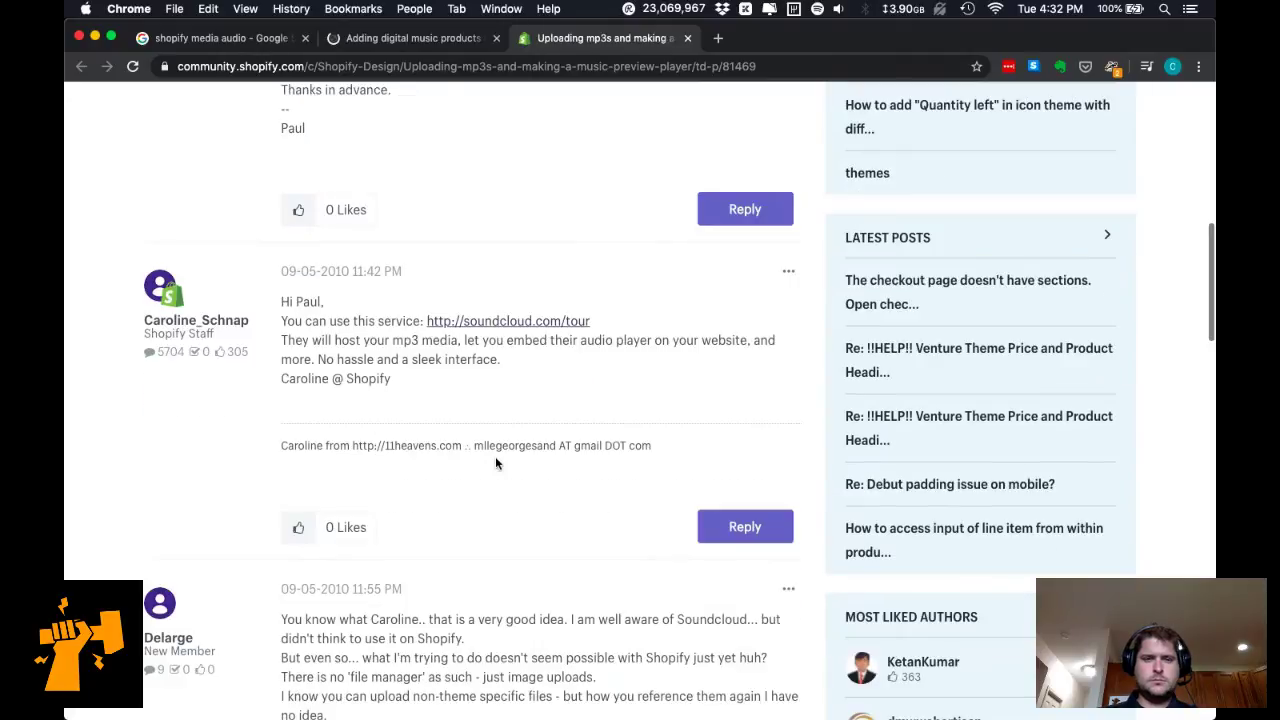
pyautogui.press('super+t')
# Search for 'soundcloud player' and open the HTML5 embedded player help article in a new tab.
pyautogui.write('soundcloud')
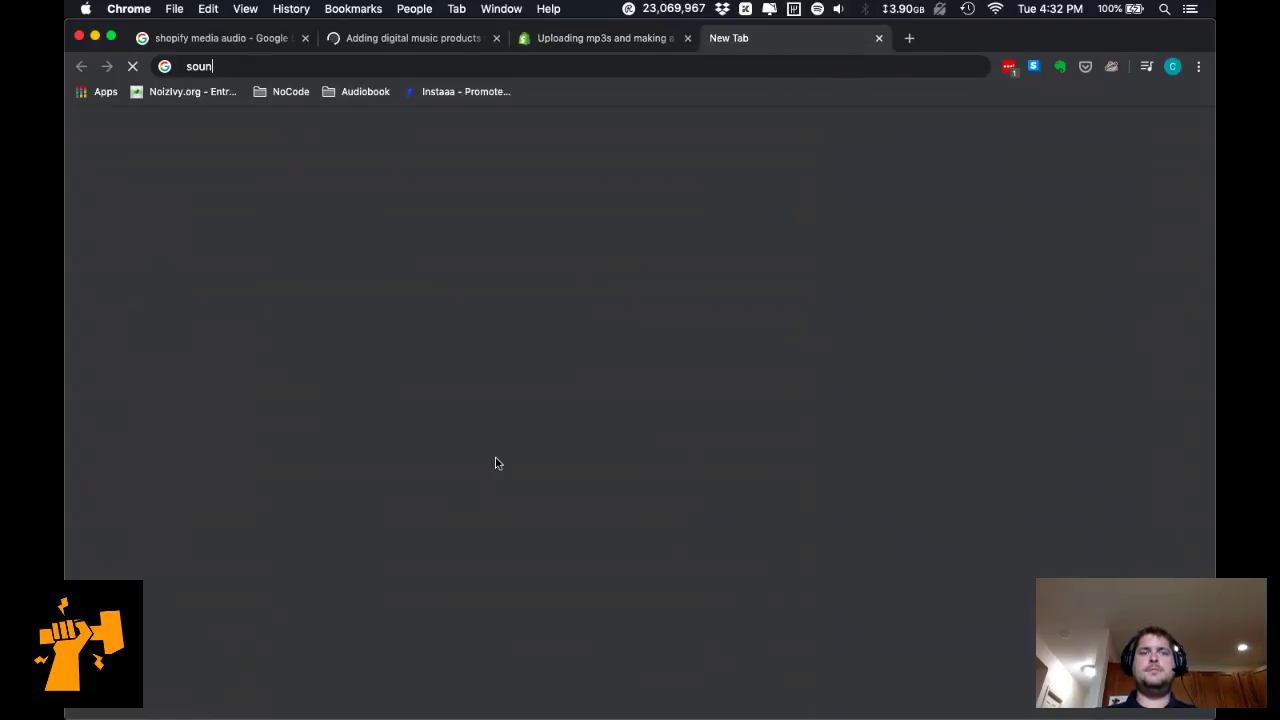
pyautogui.write(' player')
pyautogui.press('Return')
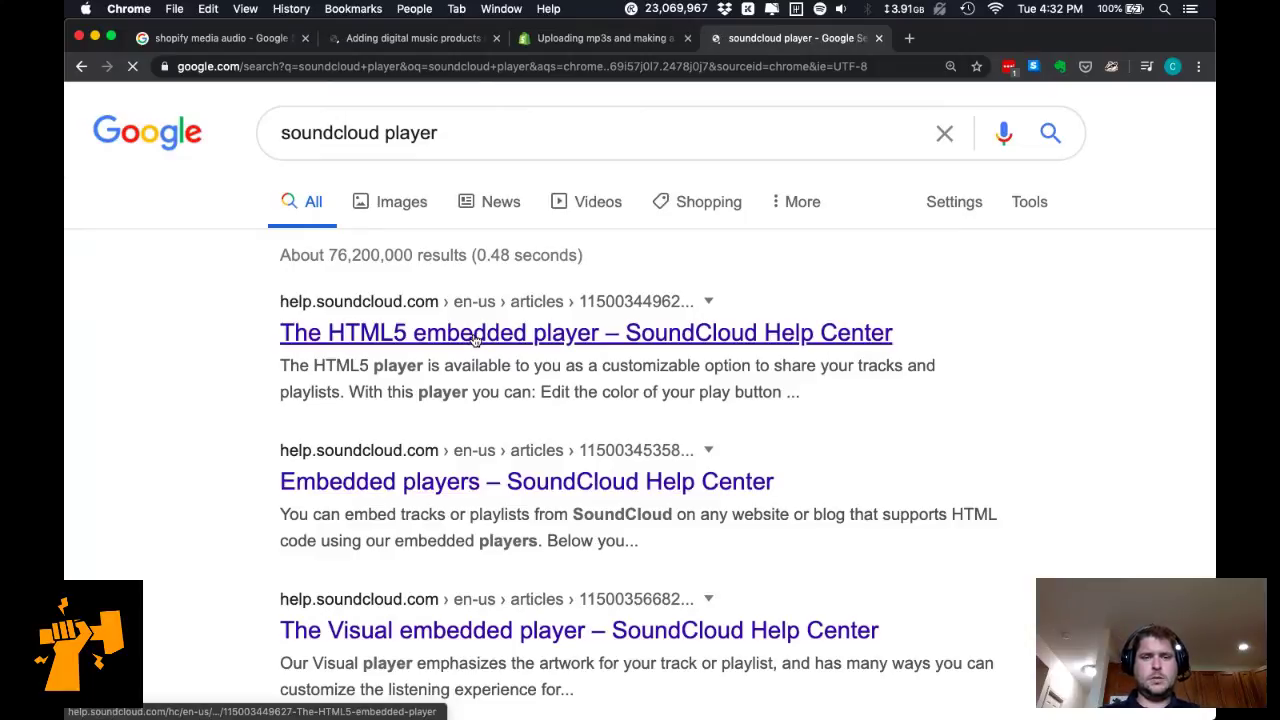
pyautogui.keyDown('super'); pyautogui.click(491, 480); pyautogui.keyUp('super')
pyautogui.scroll(-1, 505, 517)
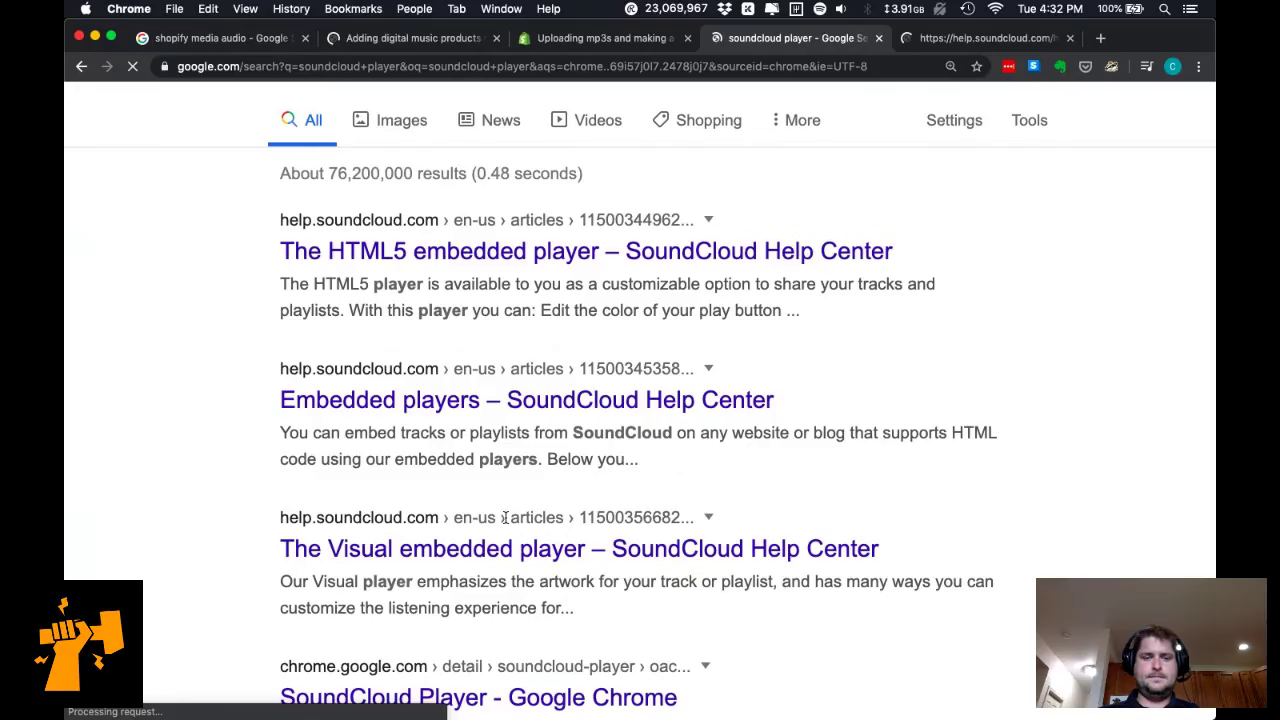
pyautogui.scroll(-2, 505, 517)
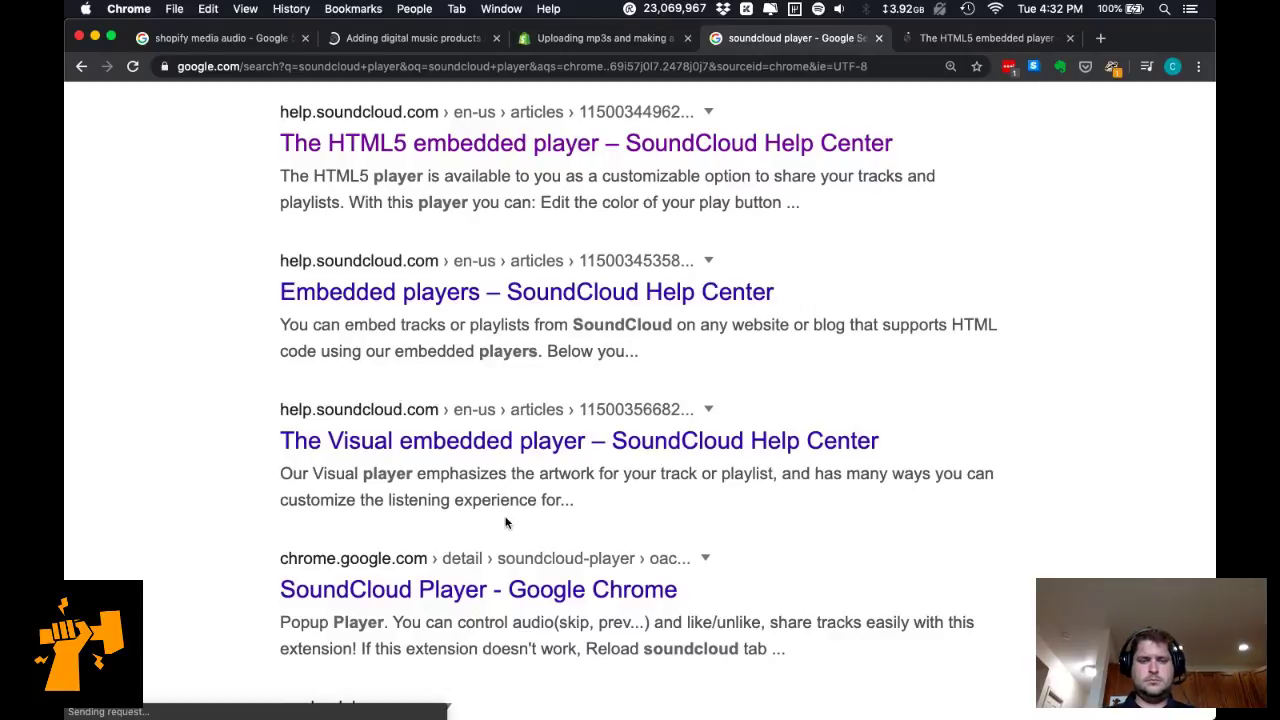
pyautogui.scroll(-2, 628, 316)
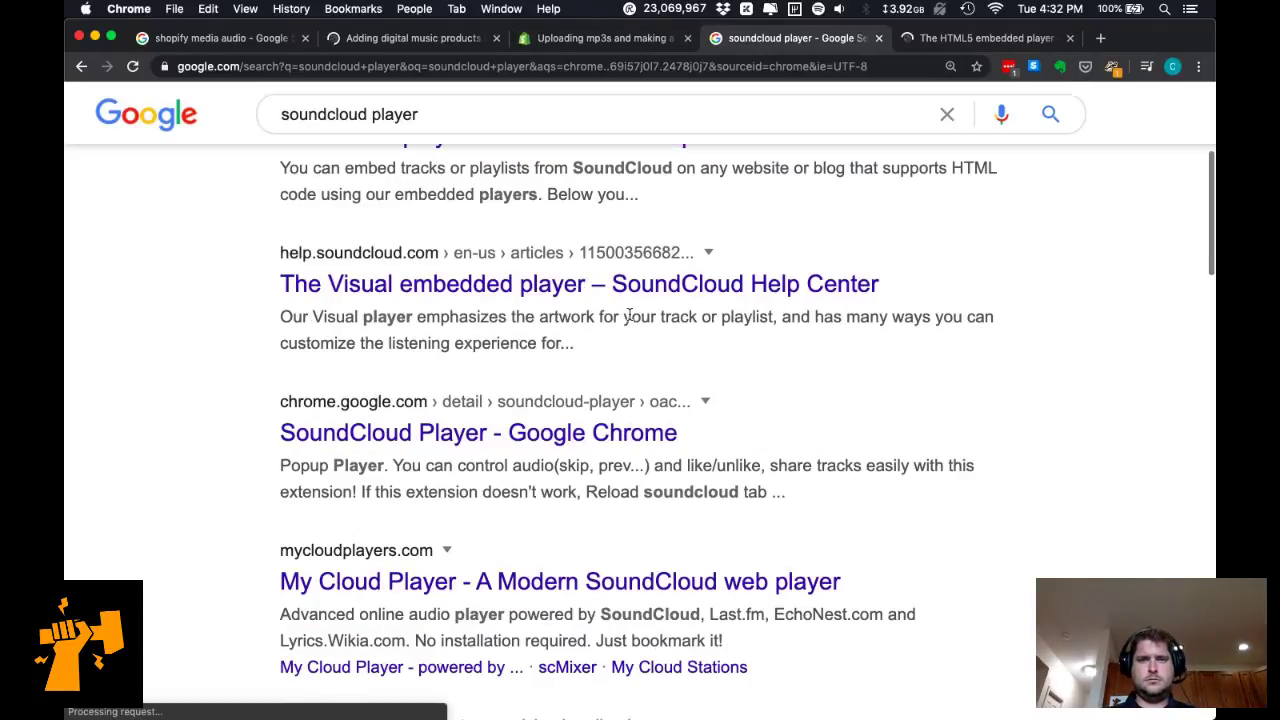
pyautogui.click(952, 40)
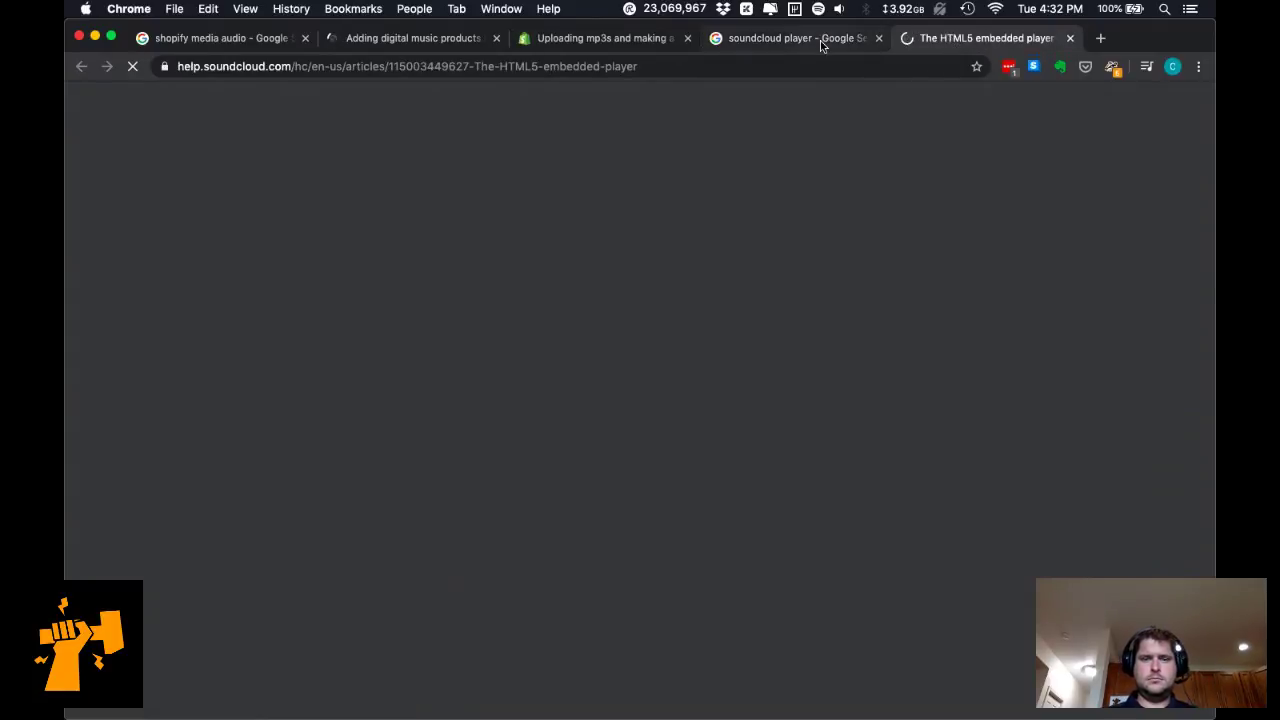
pyautogui.click(823, 40)
# Open the My Cloud Player result in a new tab and view the HTML5 player article.
pyautogui.keyDown('super'); pyautogui.click(590, 582); pyautogui.keyUp('super')
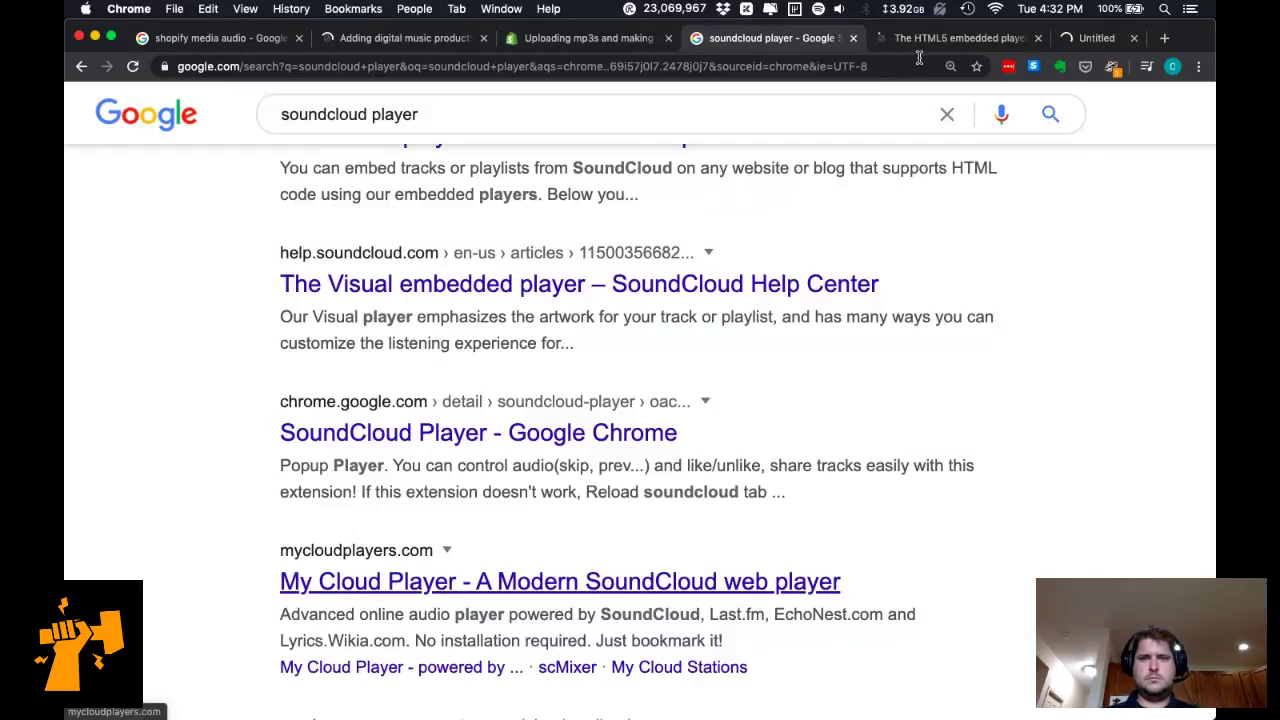
pyautogui.click(914, 45)
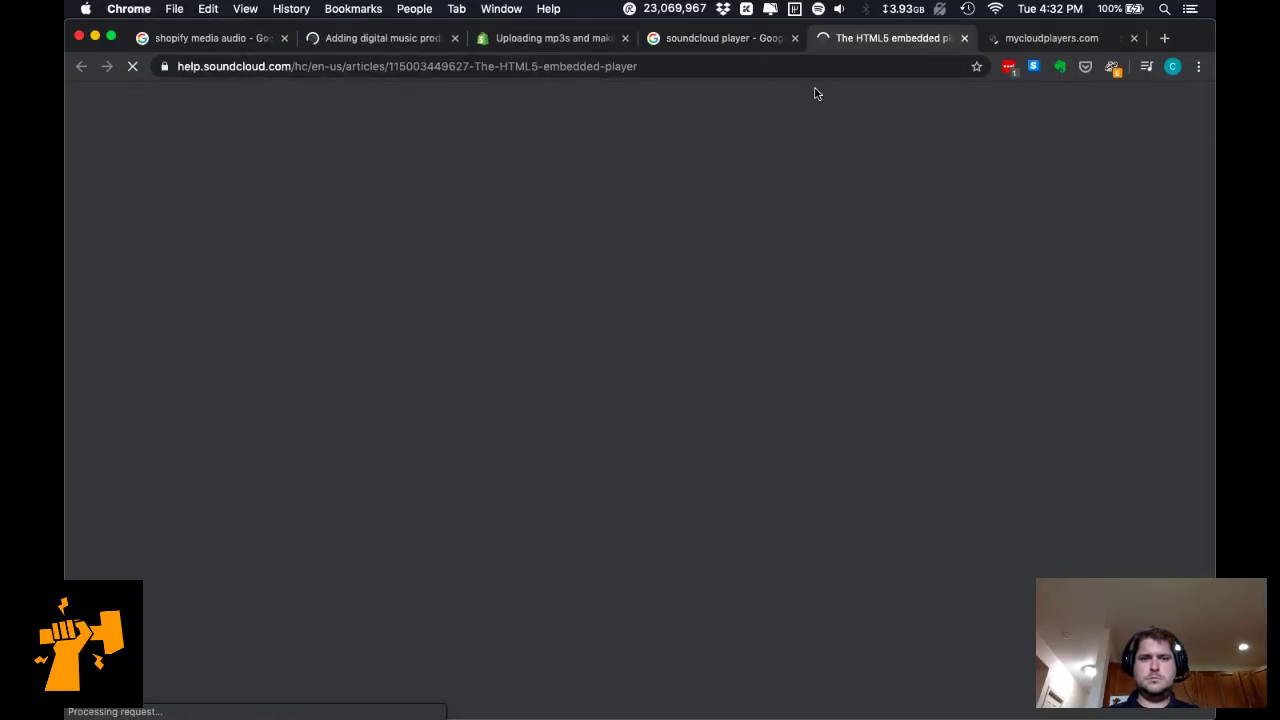
pyautogui.scroll(-1, 600, 450)
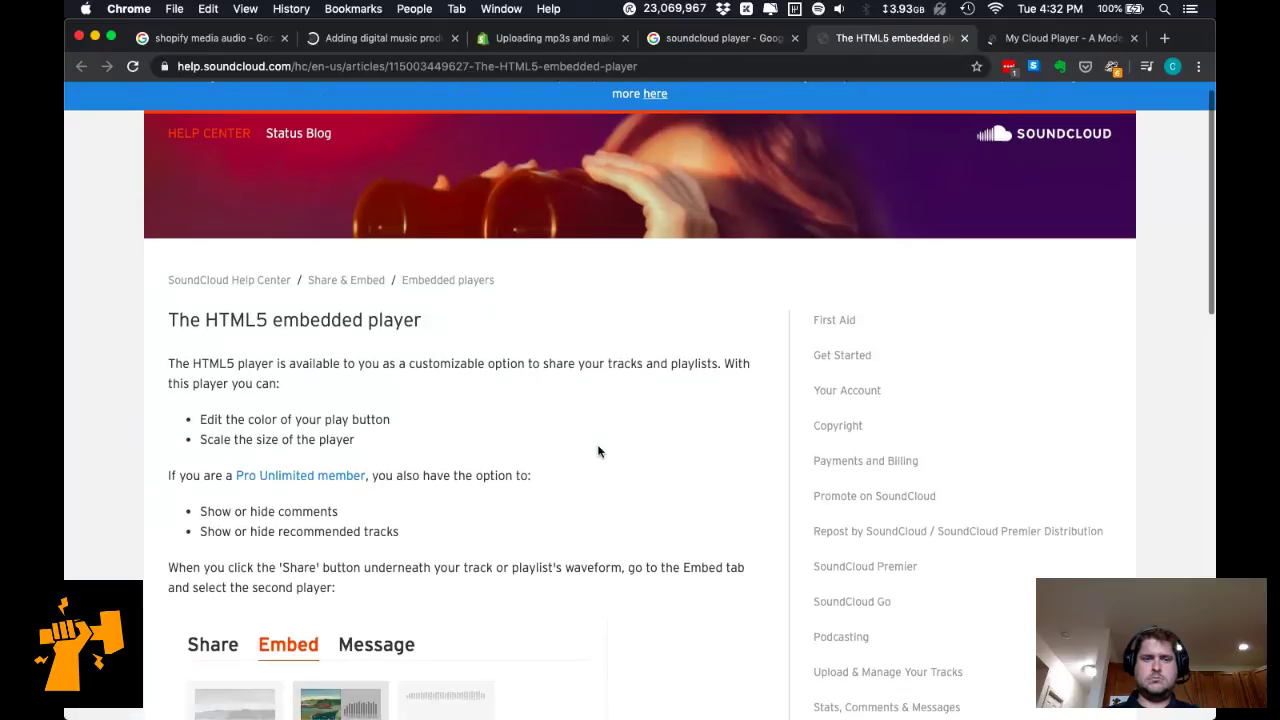
# Review the HTML5 player's Code and Options section, glance at My Cloud Player, then return to the mp3 thread.
pyautogui.scroll(-5, 598, 451)
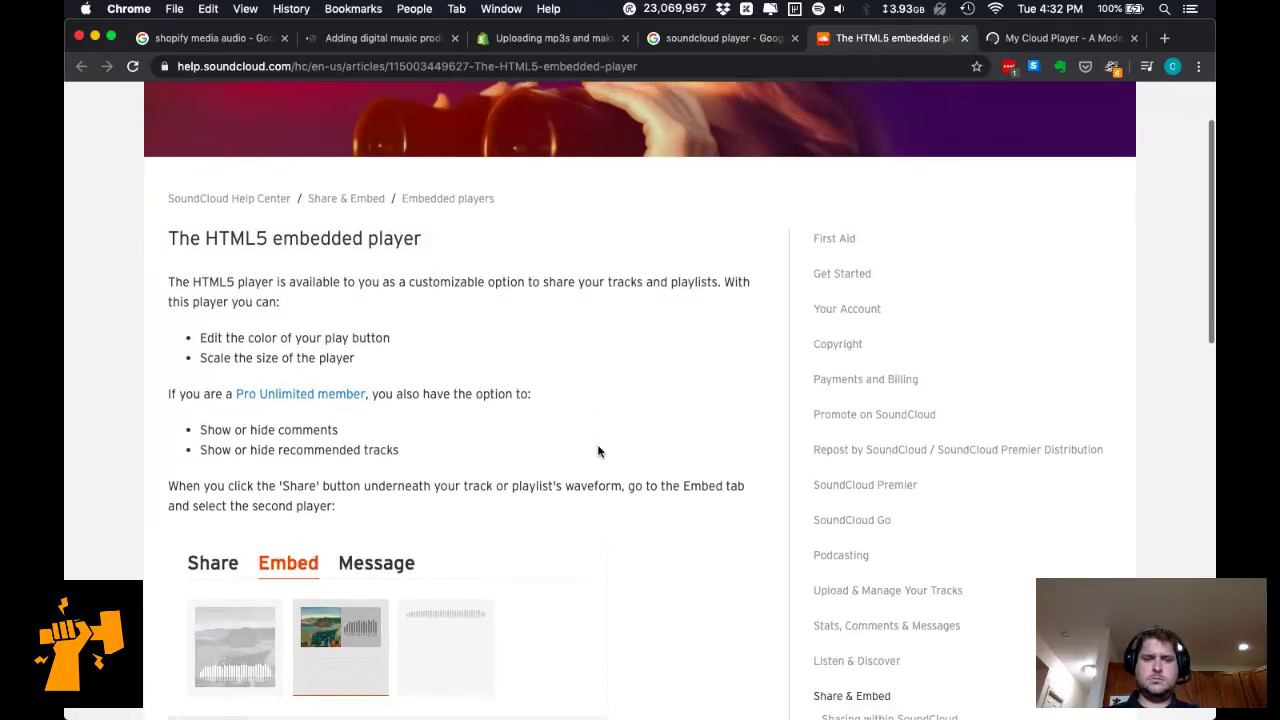
pyautogui.scroll(-1, 598, 451)
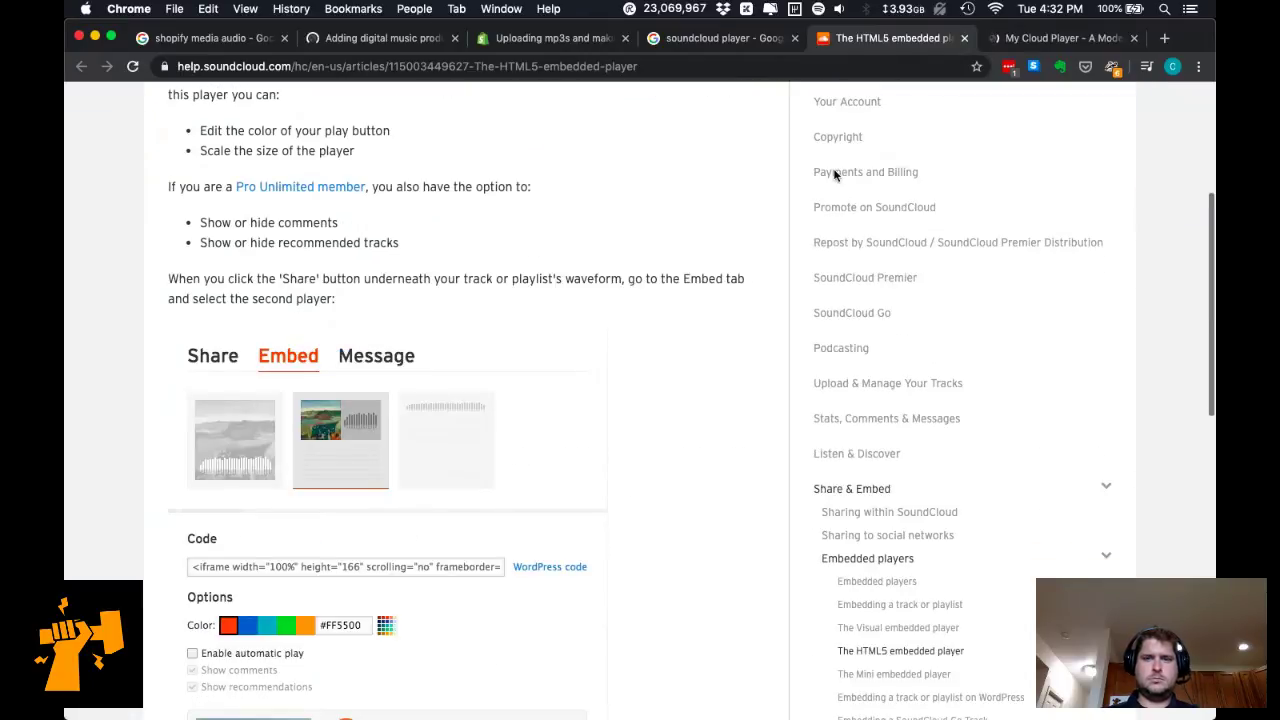
pyautogui.click(1028, 41)
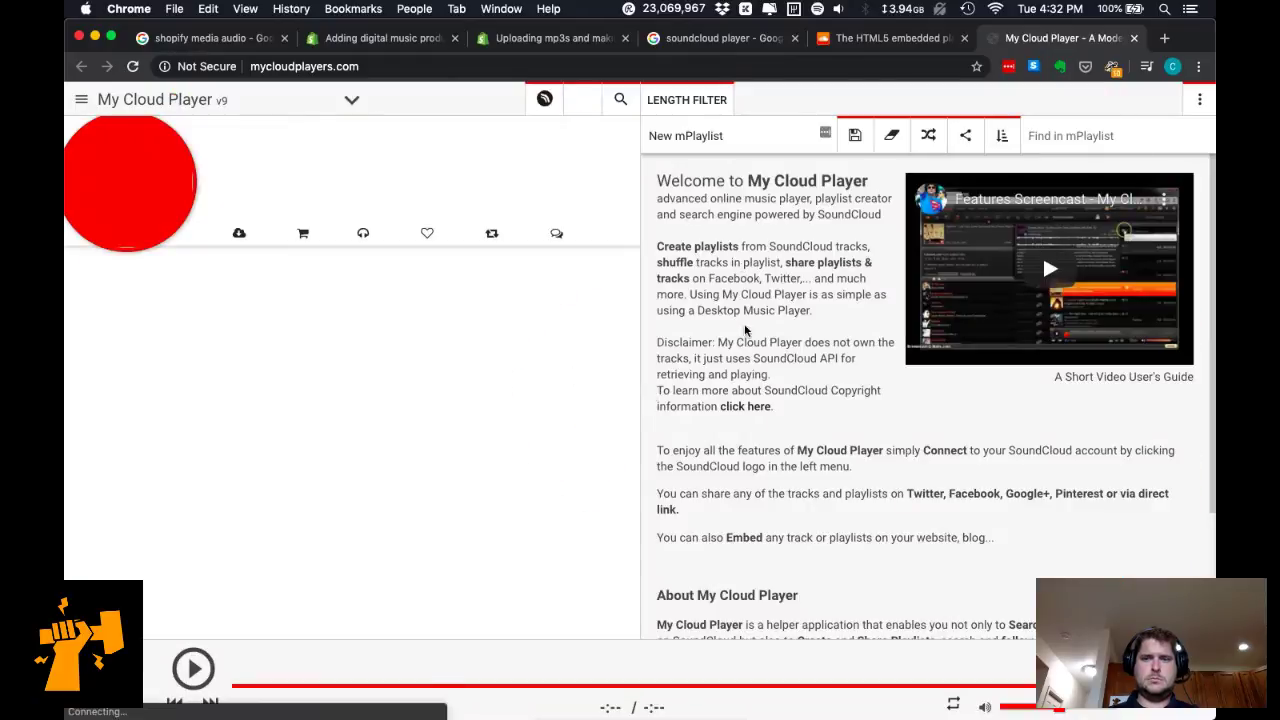
pyautogui.scroll(-3, 800, 350)
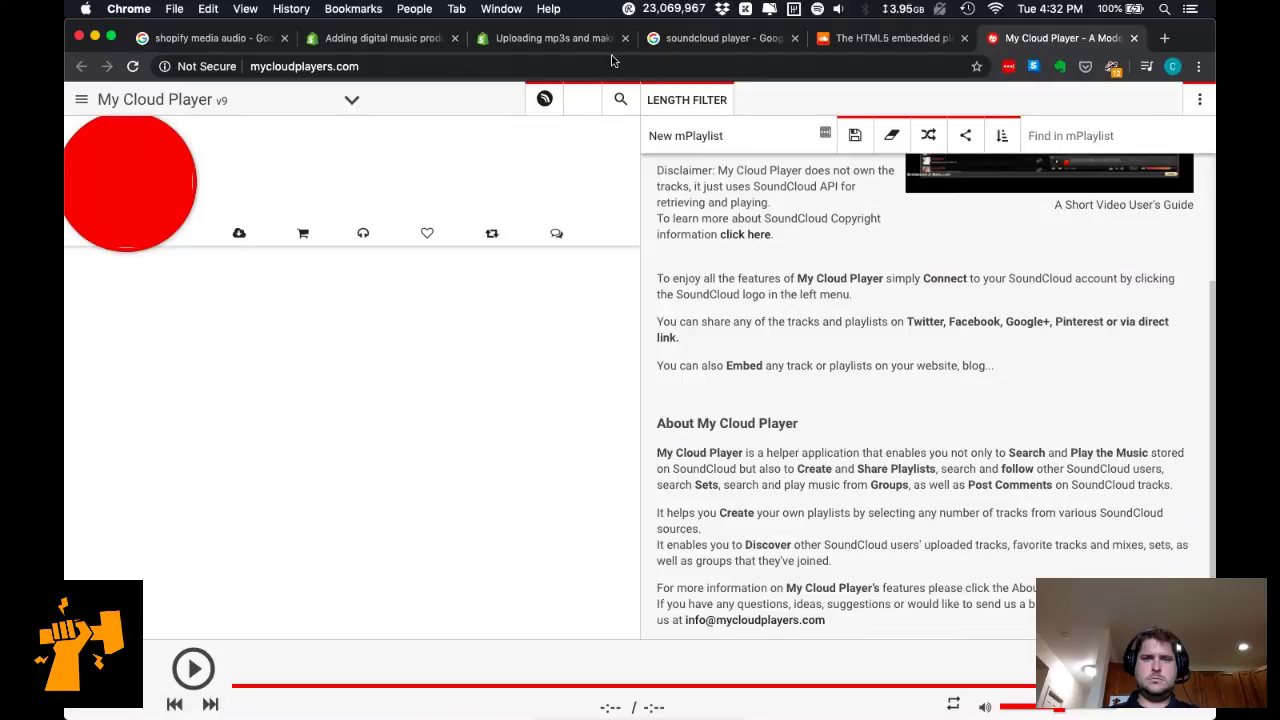
pyautogui.click(565, 38)
# Close all tabs to the right of the Uploading mp3s thread and read further down it.
pyautogui.rightClick(565, 38)
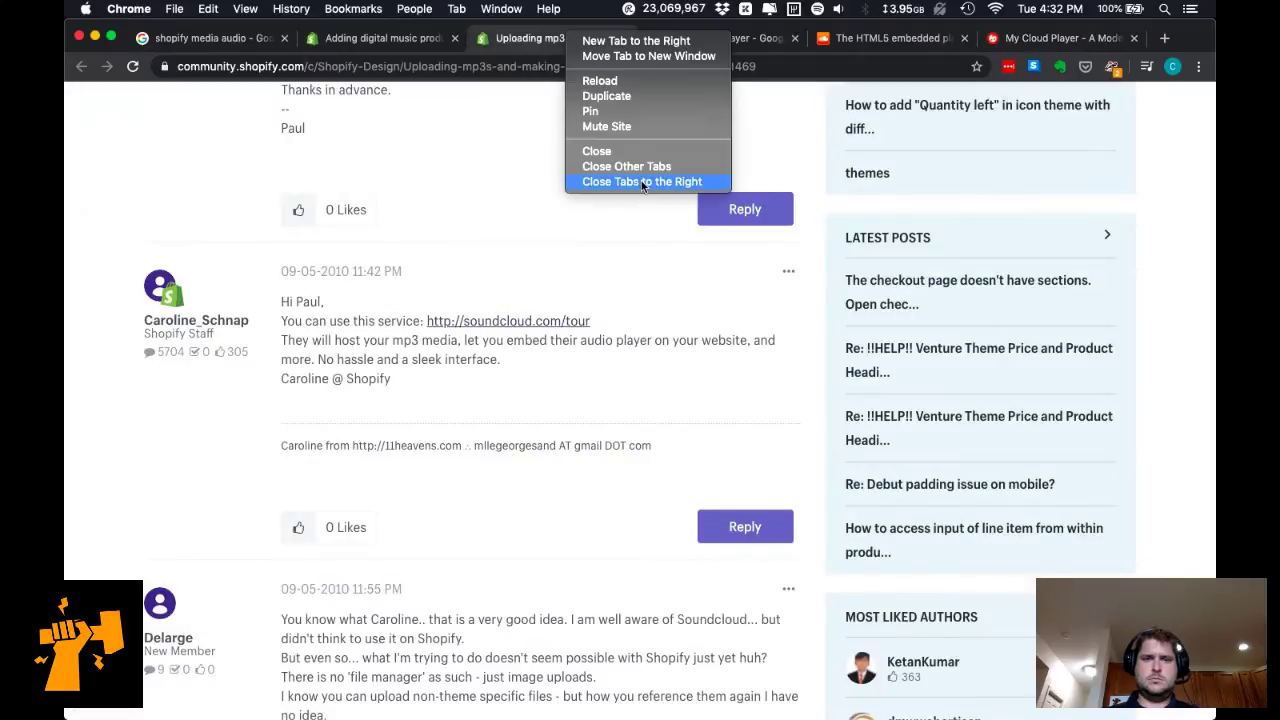
pyautogui.click(641, 183)
pyautogui.scroll(-3, 156, 632)
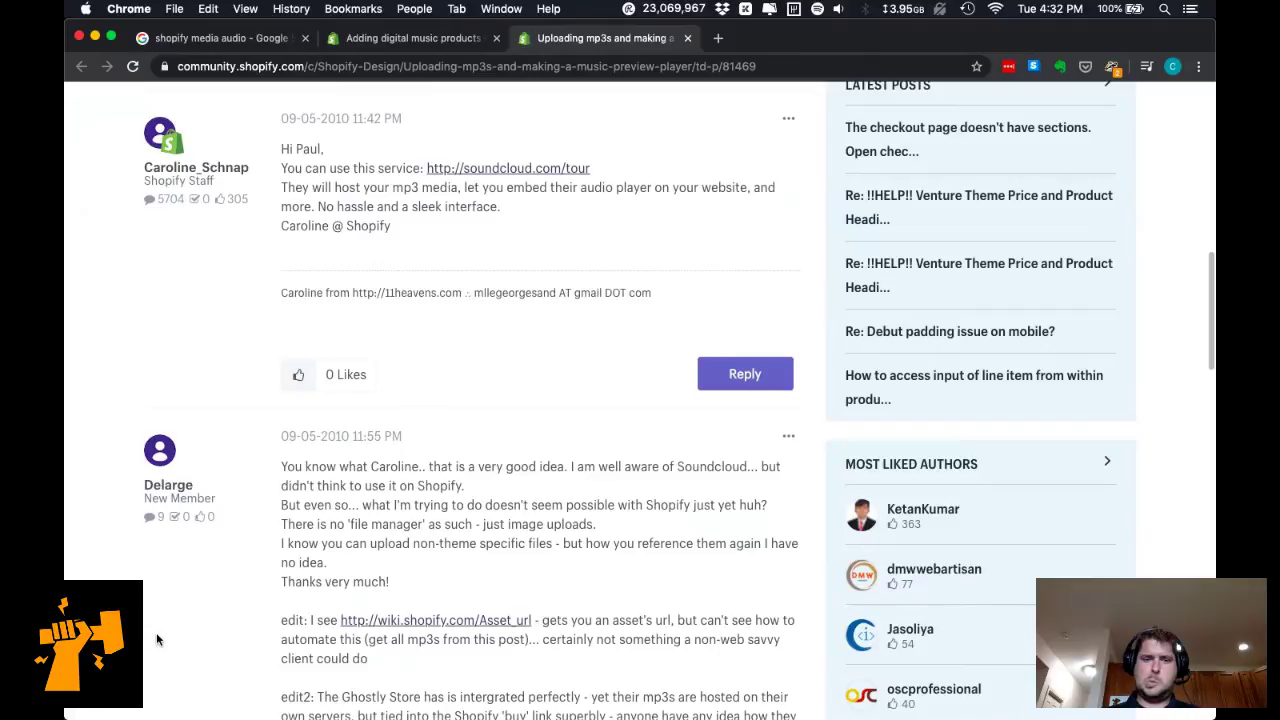
pyautogui.scroll(-5, 156, 636)
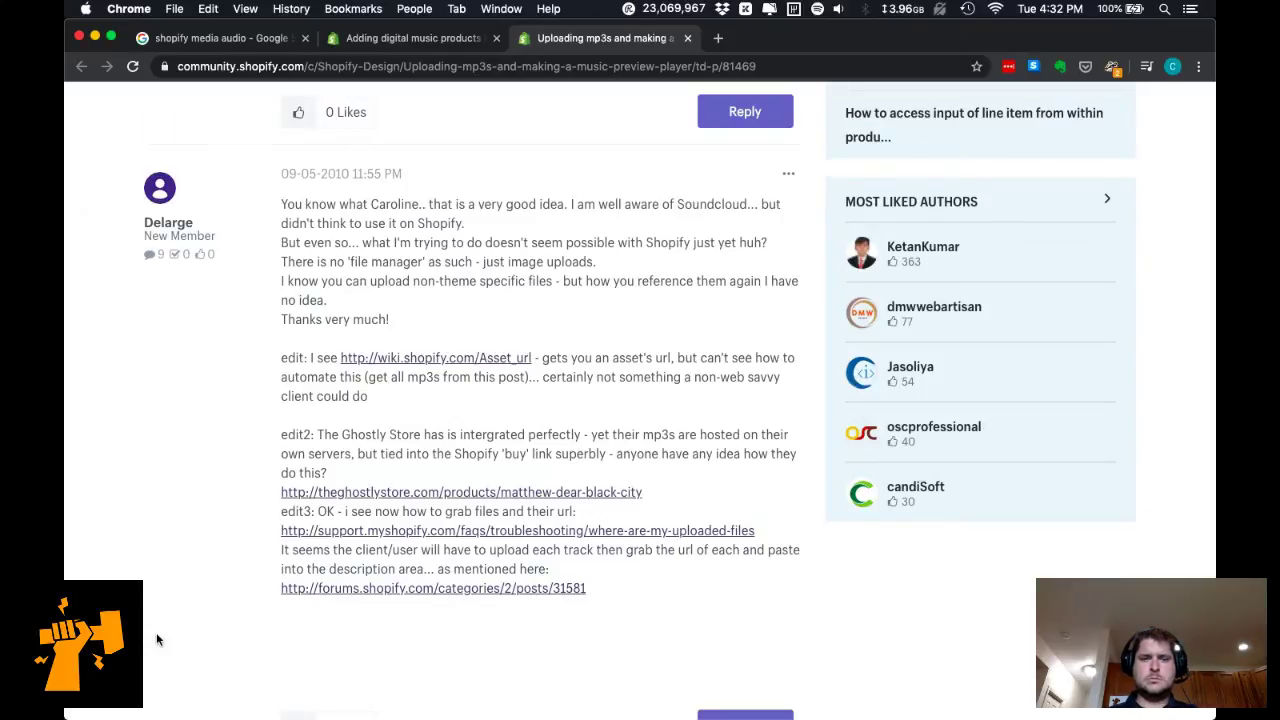
pyautogui.scroll(-1, 156, 638)
pyautogui.scroll(-1, 157, 639)
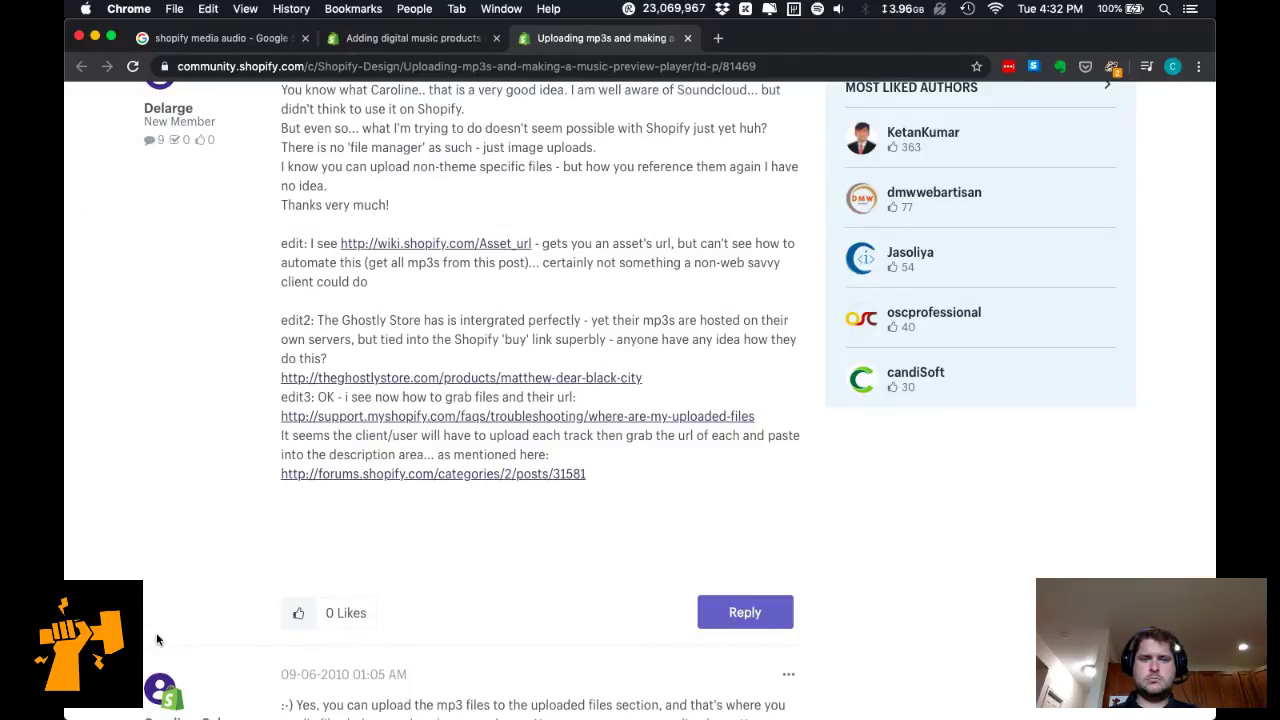
# Open the thread's Ghostly store example and uploaded-files support link in new tabs.
pyautogui.keyDown('super'); pyautogui.click(436, 378); pyautogui.keyUp('super')
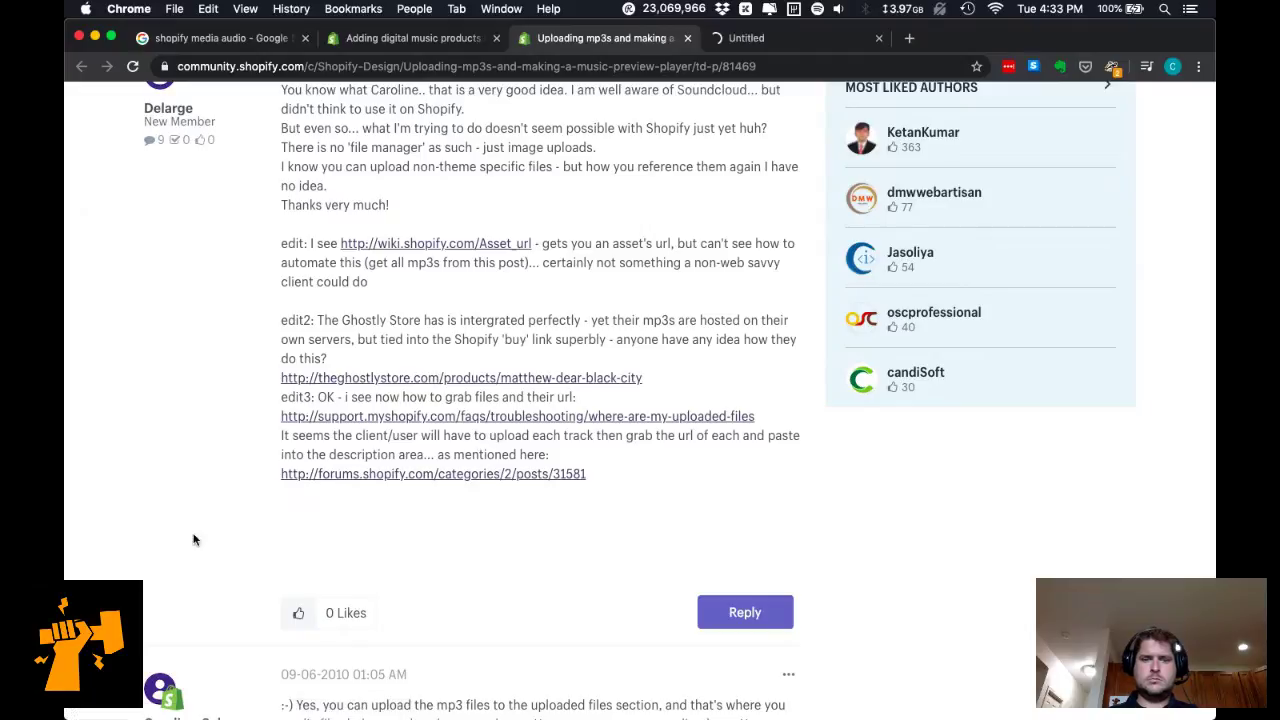
pyautogui.keyDown('super'); pyautogui.click(422, 418); pyautogui.keyUp('super')
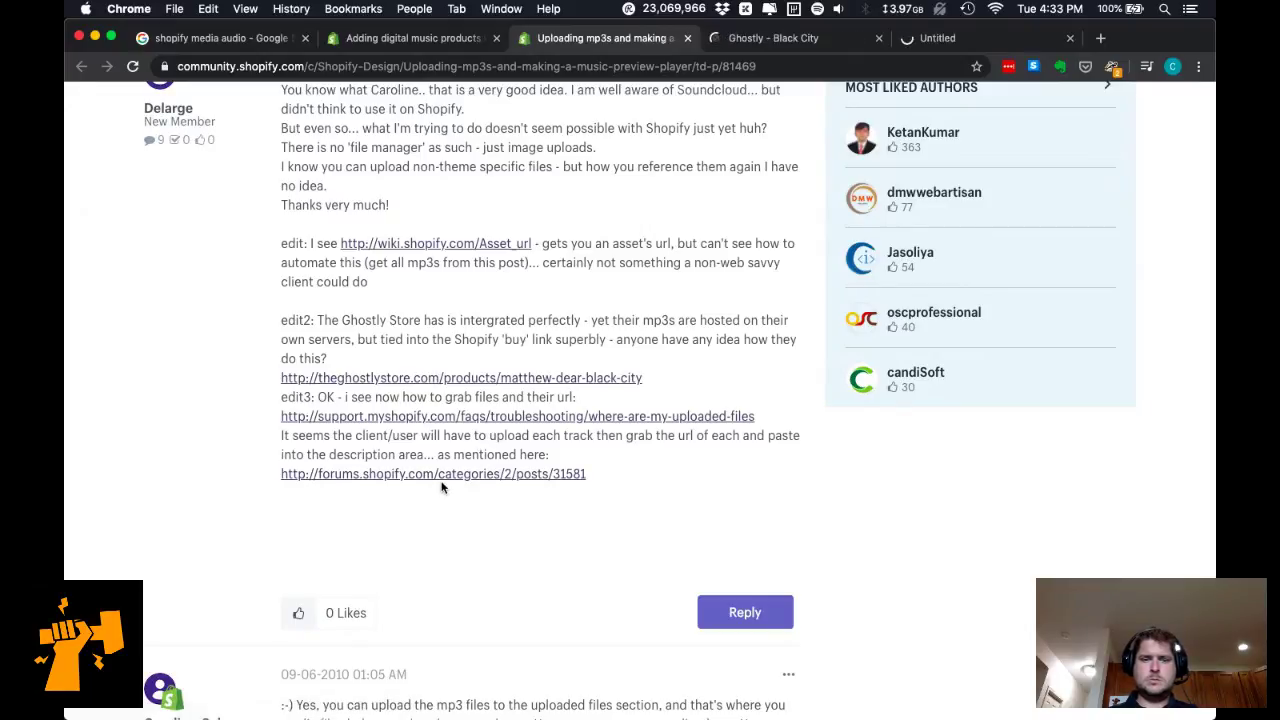
pyautogui.scroll(-3, 476, 572)
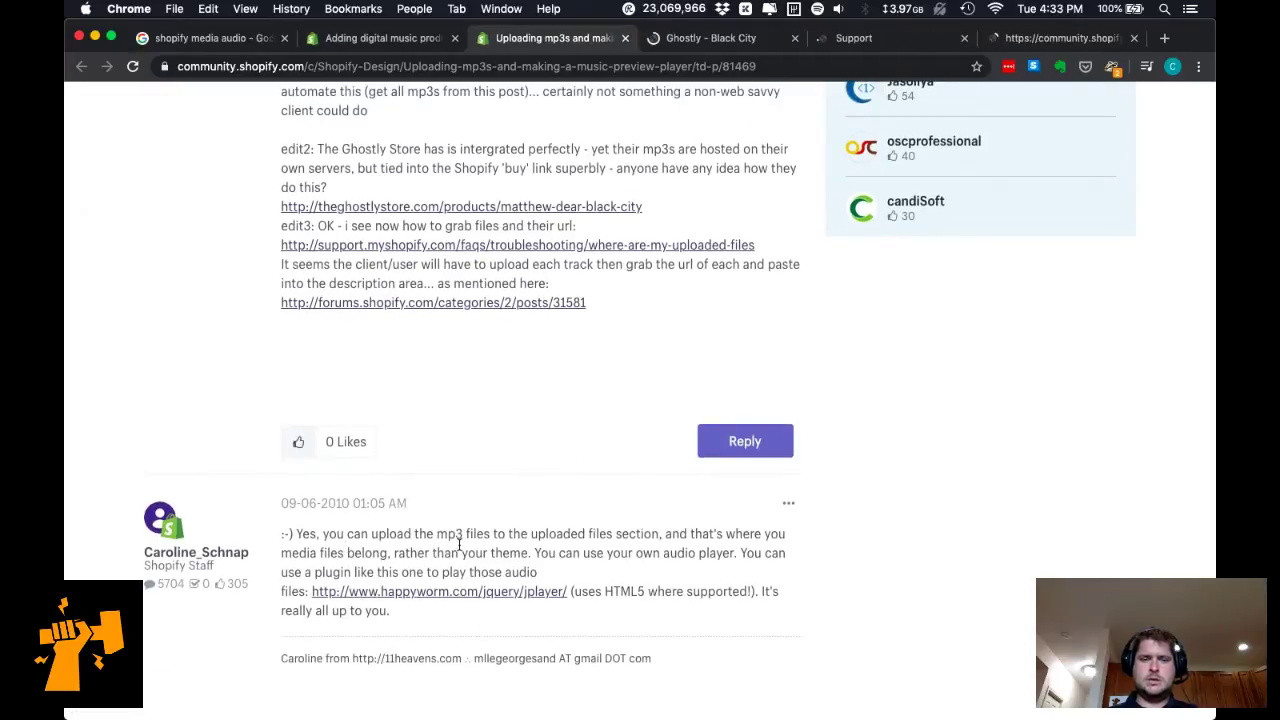
pyautogui.moveTo(345, 552); pyautogui.dragTo(462, 550)
pyautogui.click(462, 545)
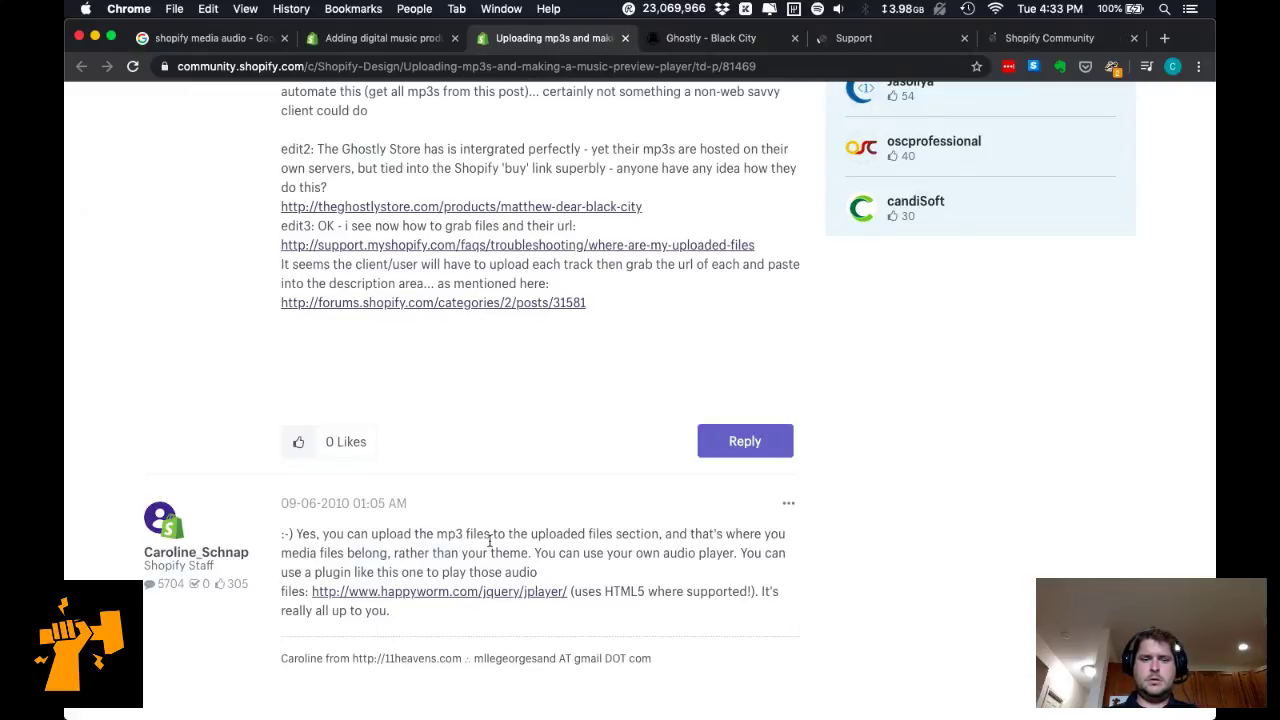
pyautogui.scroll(-5, 478, 555)
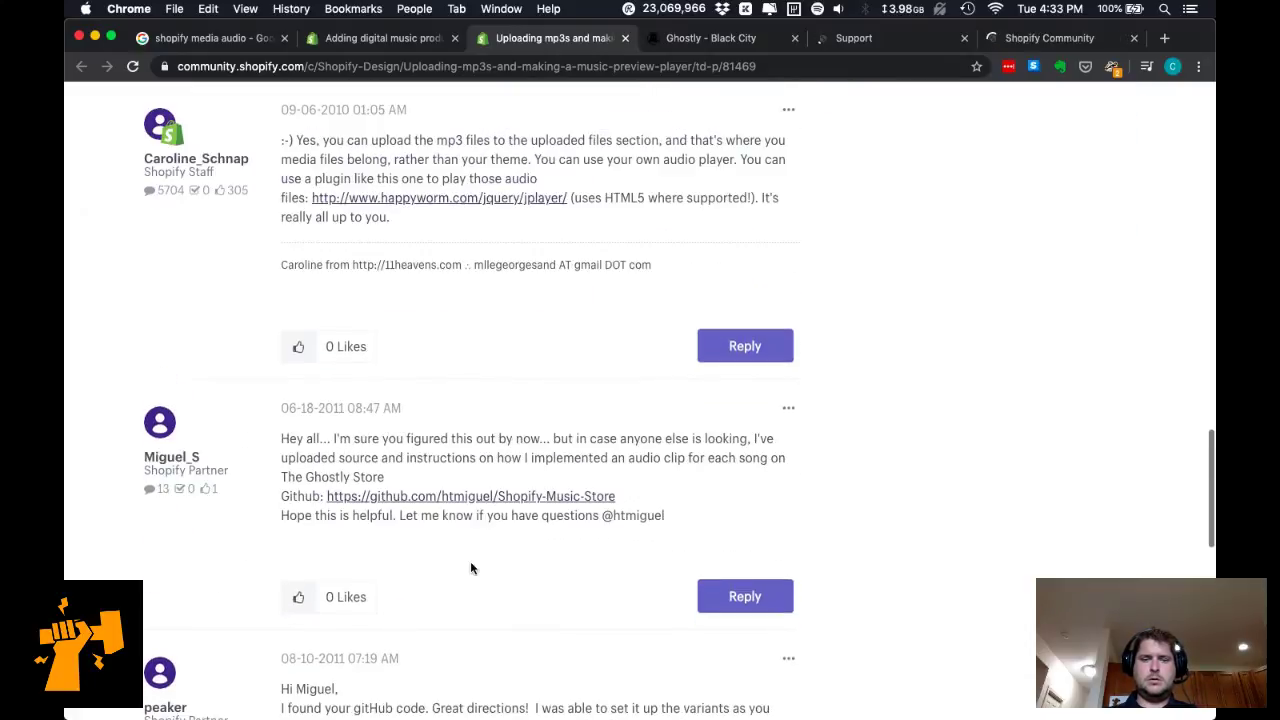
pyautogui.scroll(-1, 471, 568)
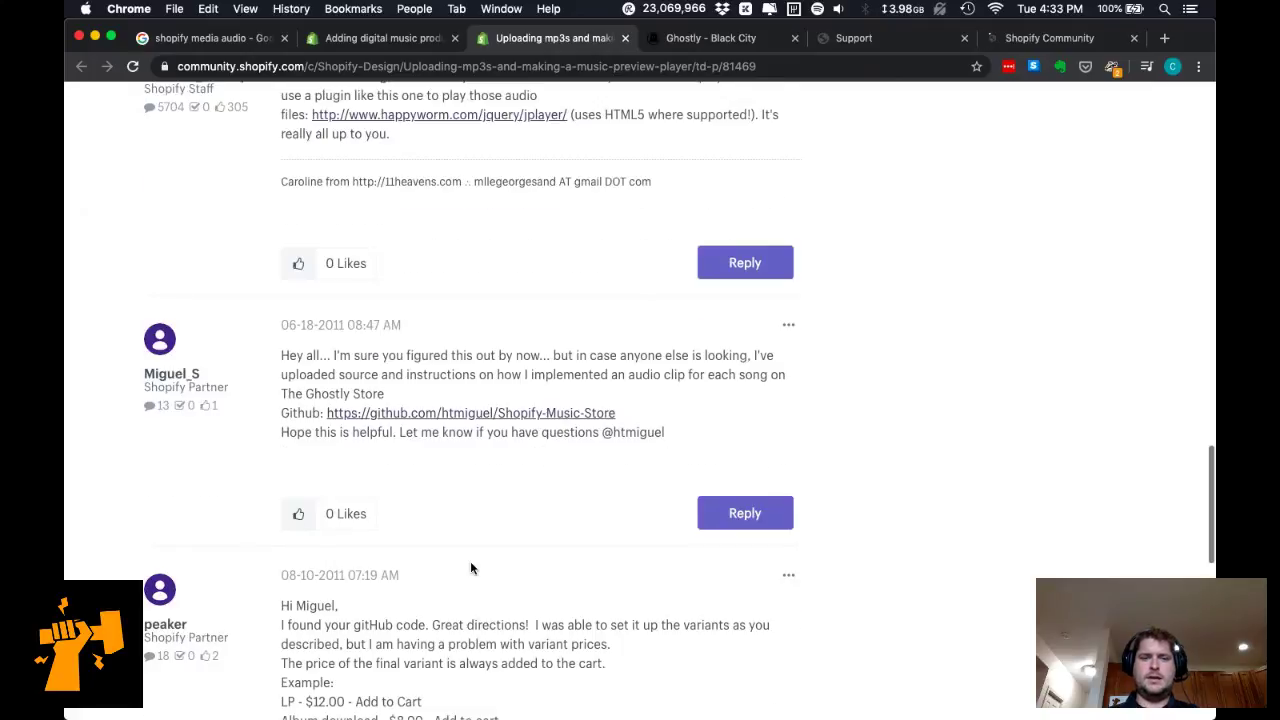
# Check the Ghostly Black City product page, then close it and the page-not-found support tab.
pyautogui.click(690, 40)
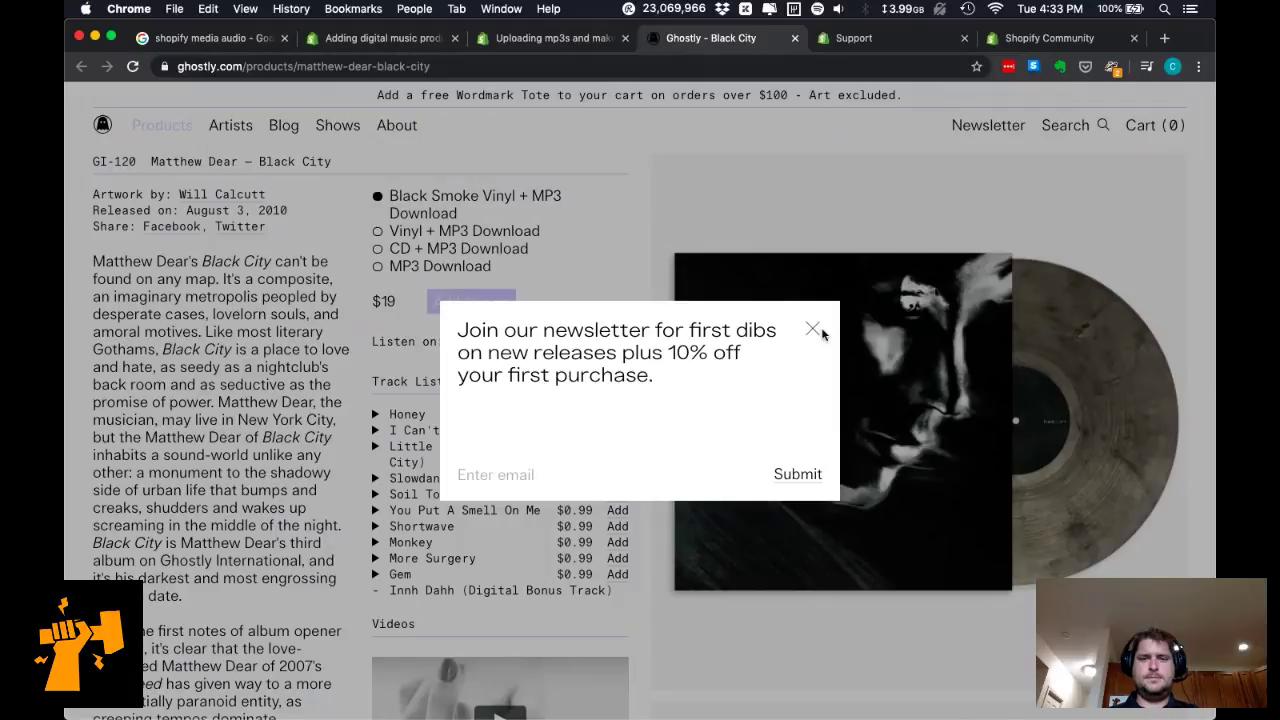
pyautogui.click(815, 331)
pyautogui.press('super+w')
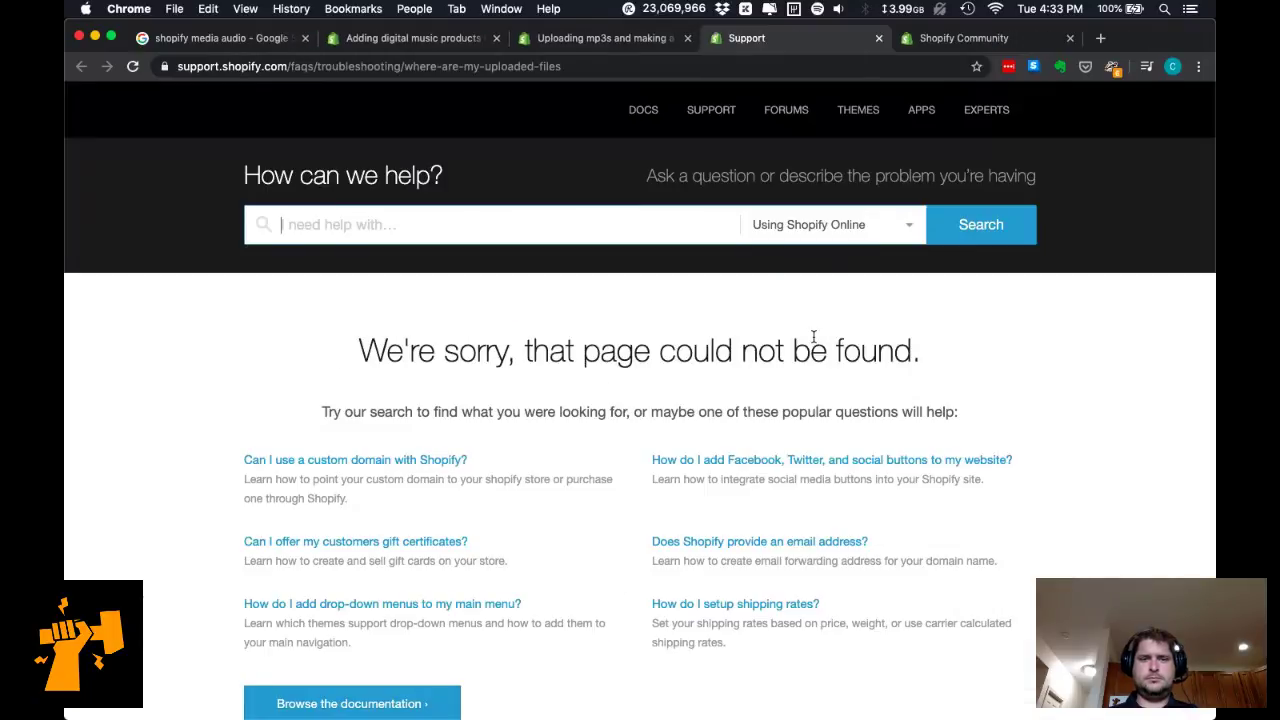
pyautogui.scroll(-1, 783, 468)
pyautogui.scroll(-5, 783, 468)
pyautogui.press('super+w')
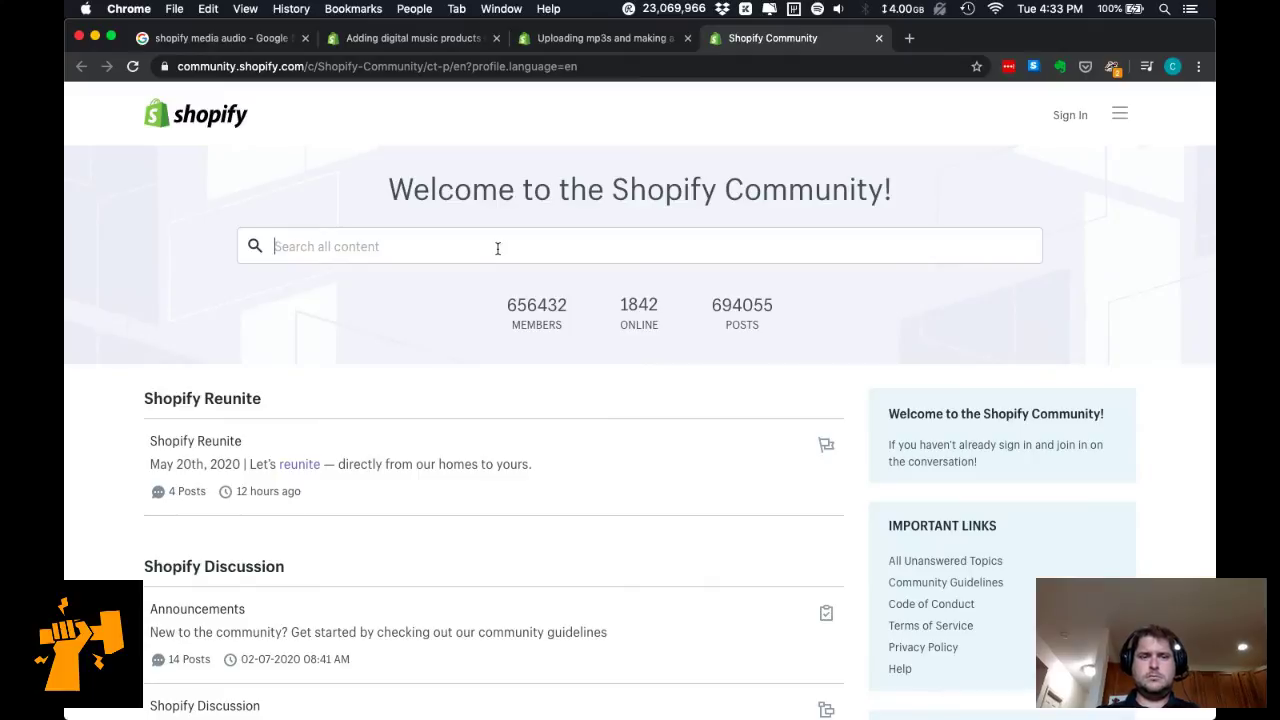
# Open Shopify Reunite in a new tab, search community posts for 'mp3', and close three old research tabs.
pyautogui.keyDown('super'); pyautogui.click(297, 460); pyautogui.keyUp('super')
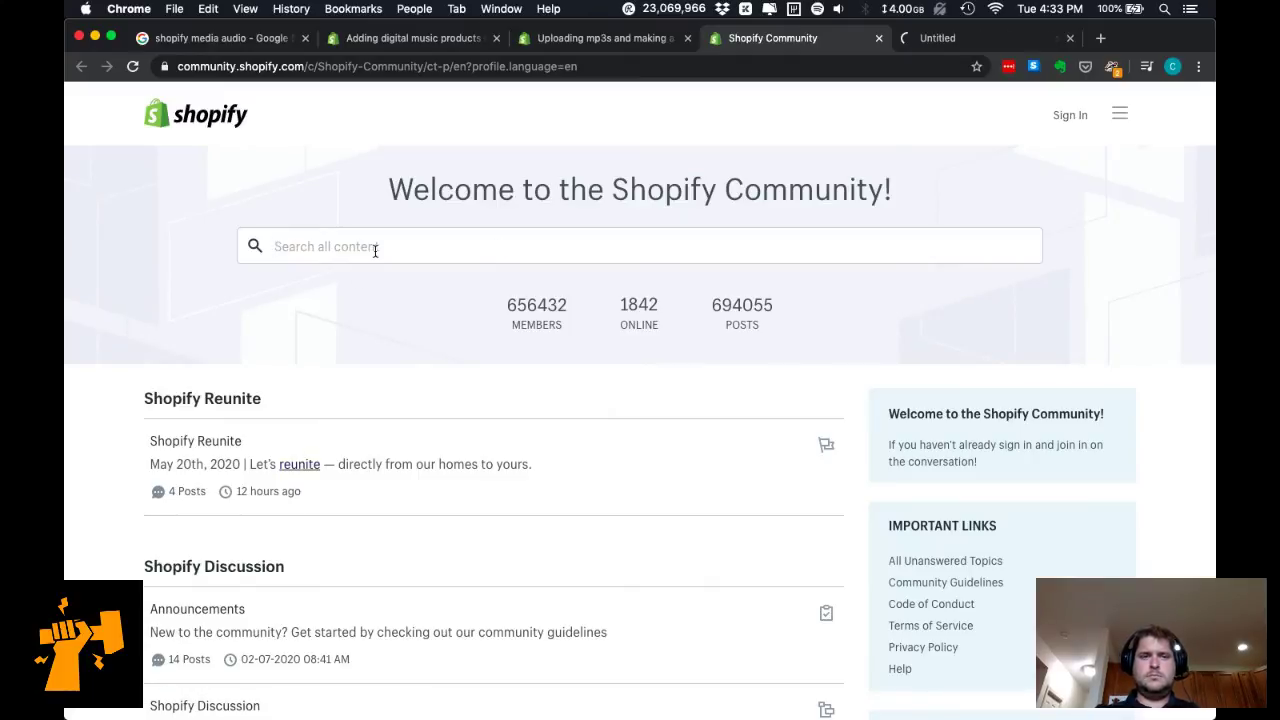
pyautogui.click(375, 250)
pyautogui.write('mp3')
pyautogui.press('Return')
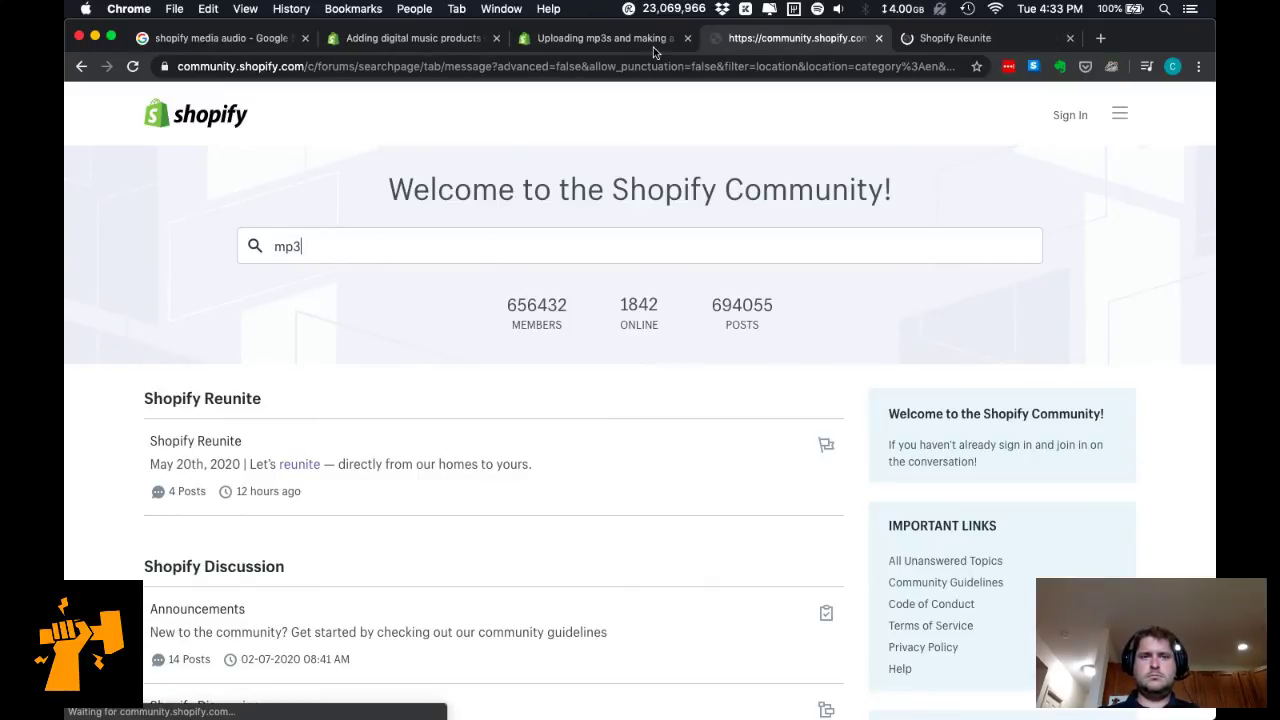
pyautogui.click(496, 38)
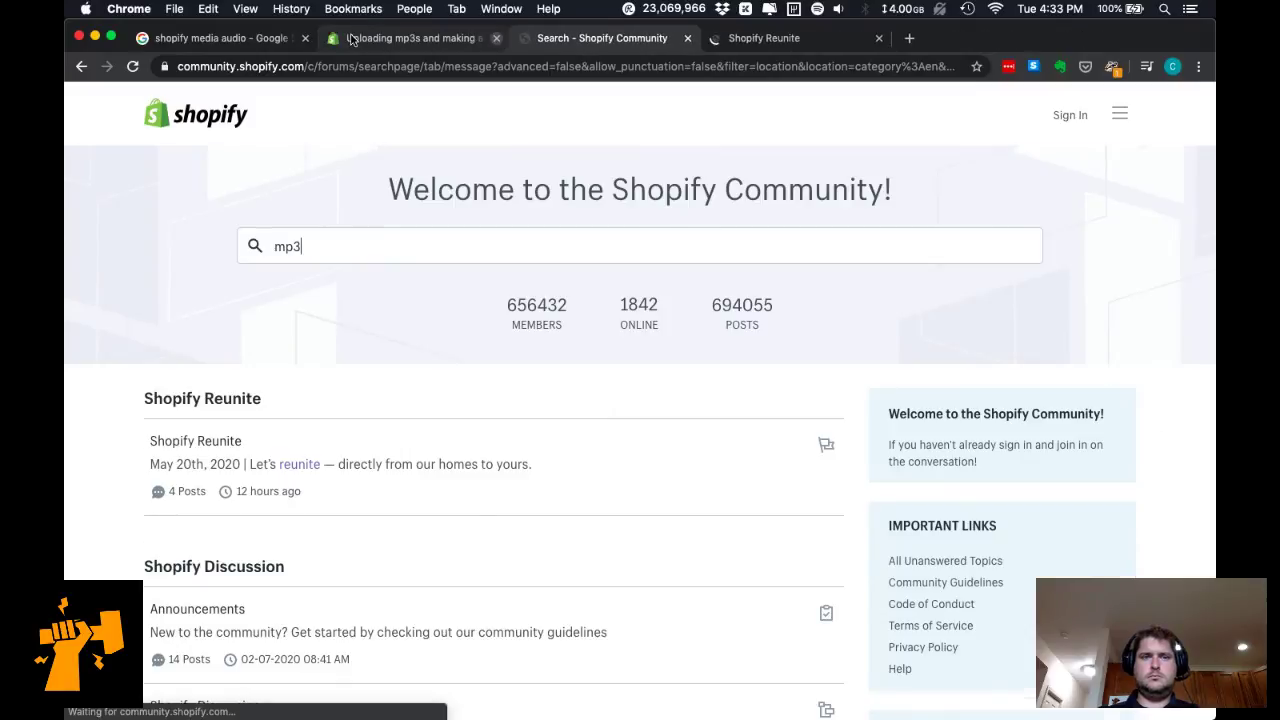
pyautogui.click(496, 38)
pyautogui.click(305, 38)
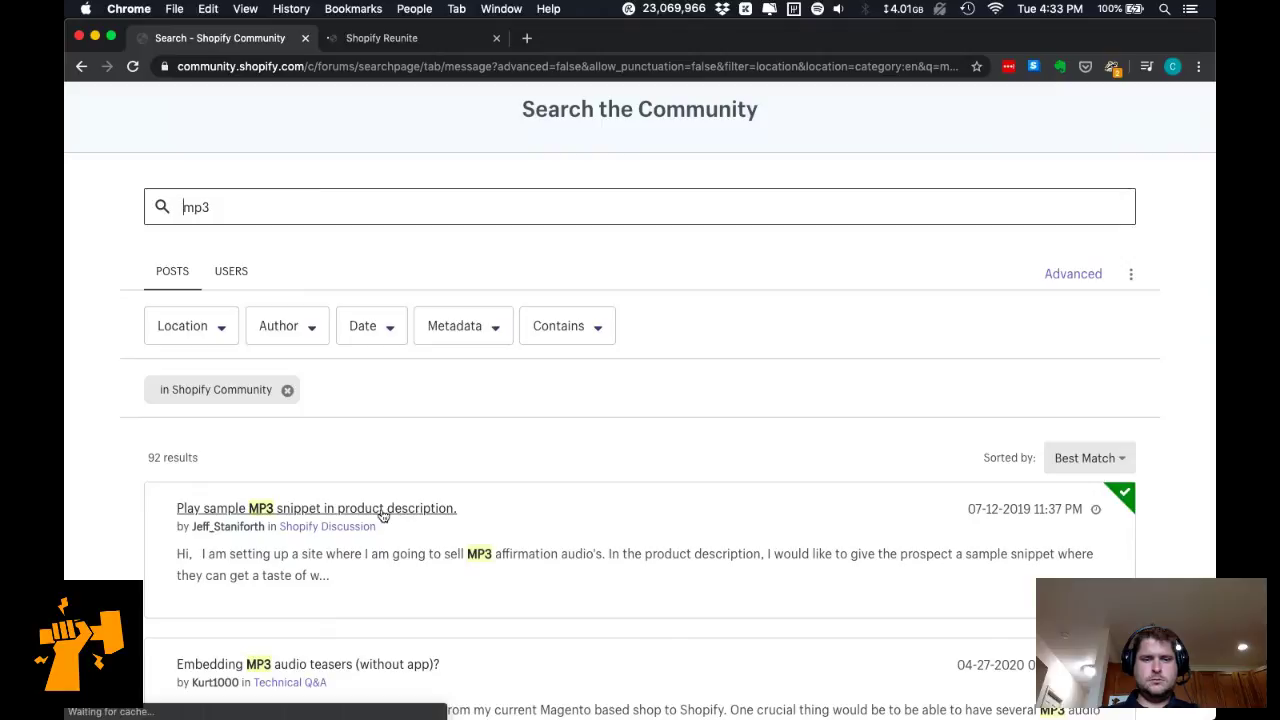
# Open the Play sample MP3 snippet, Embedding MP3 audio teasers and music preview player threads, then view Reunite.
pyautogui.keyDown('super'); pyautogui.click(458, 577); pyautogui.keyUp('super')
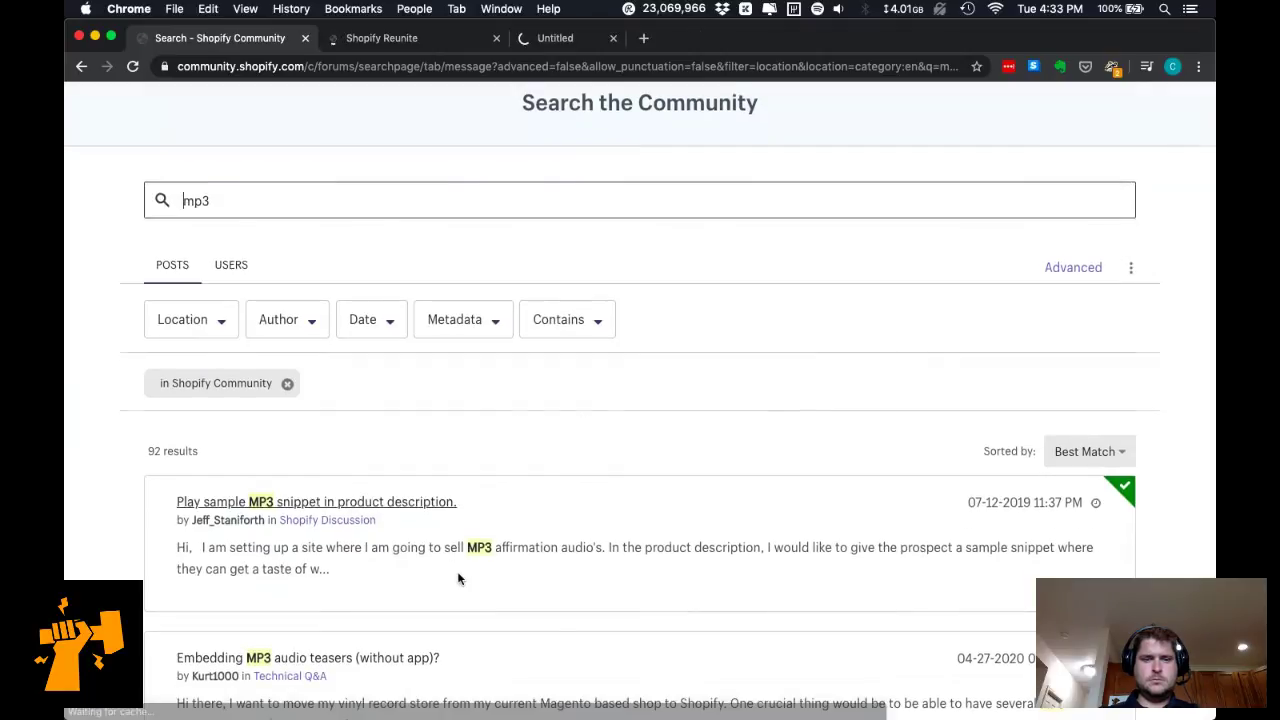
pyautogui.scroll(-3, 458, 577)
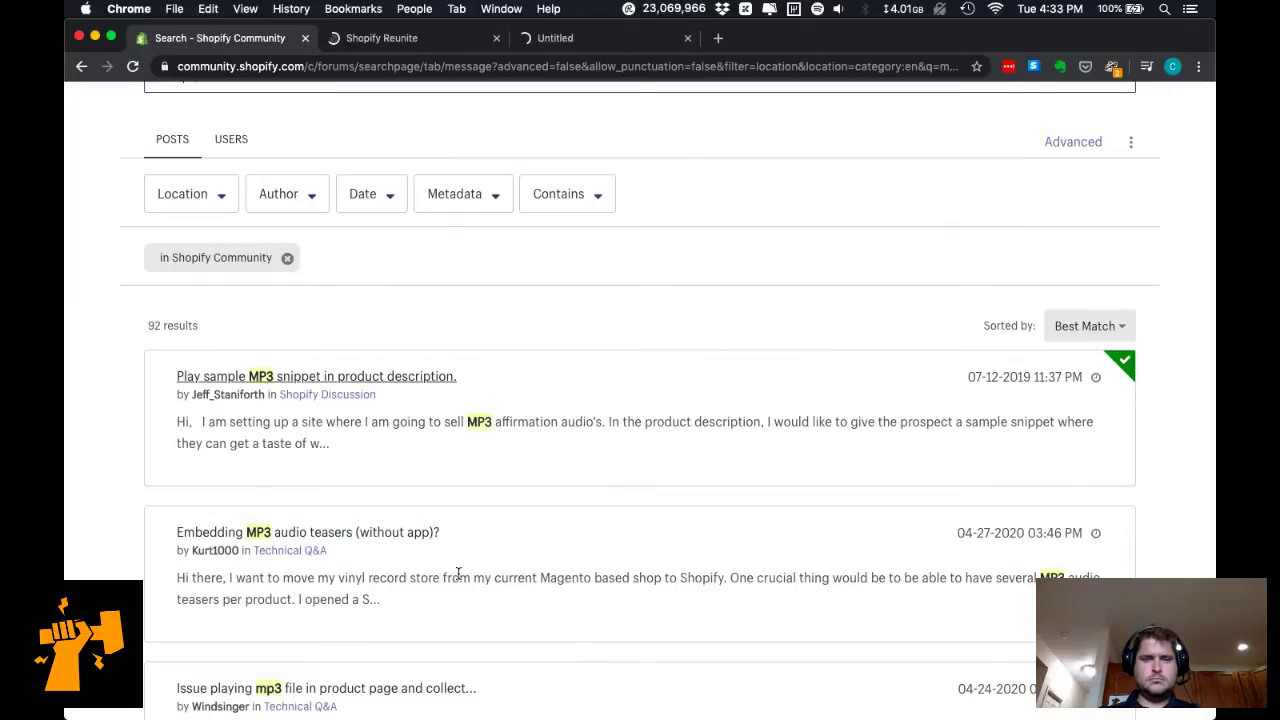
pyautogui.keyDown('super'); pyautogui.click(400, 532); pyautogui.keyUp('super')
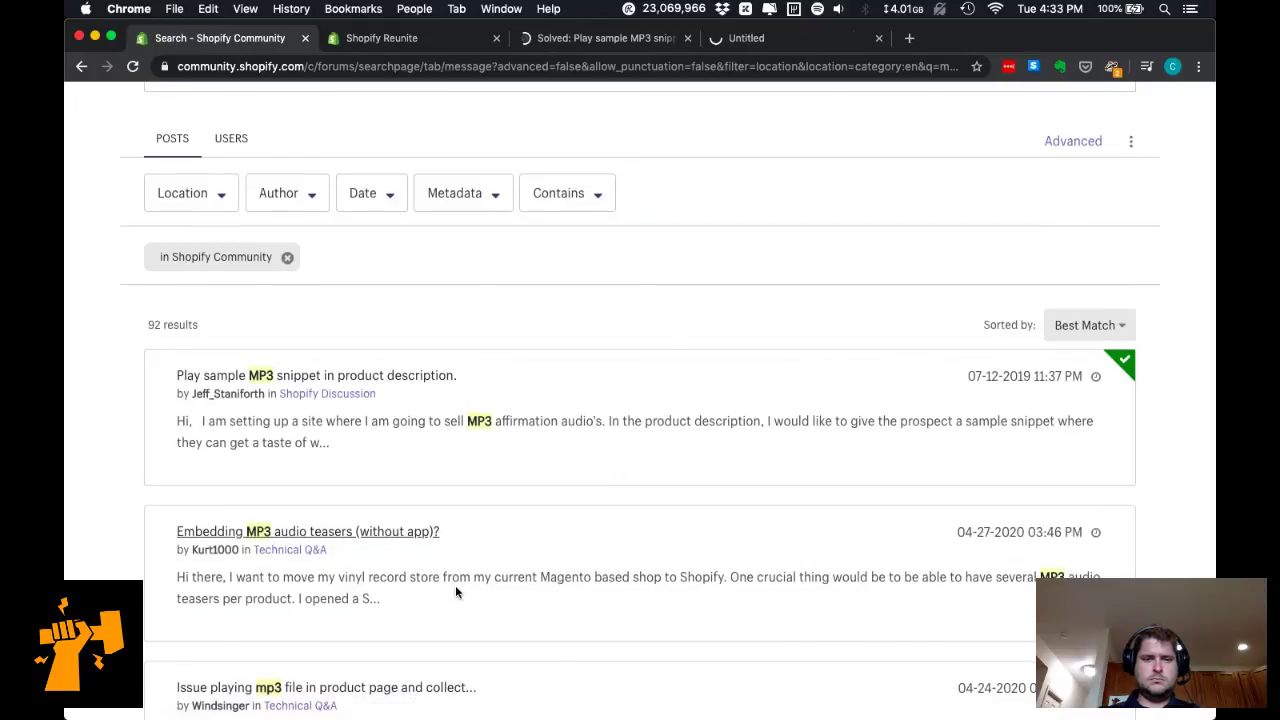
pyautogui.scroll(-5, 455, 592)
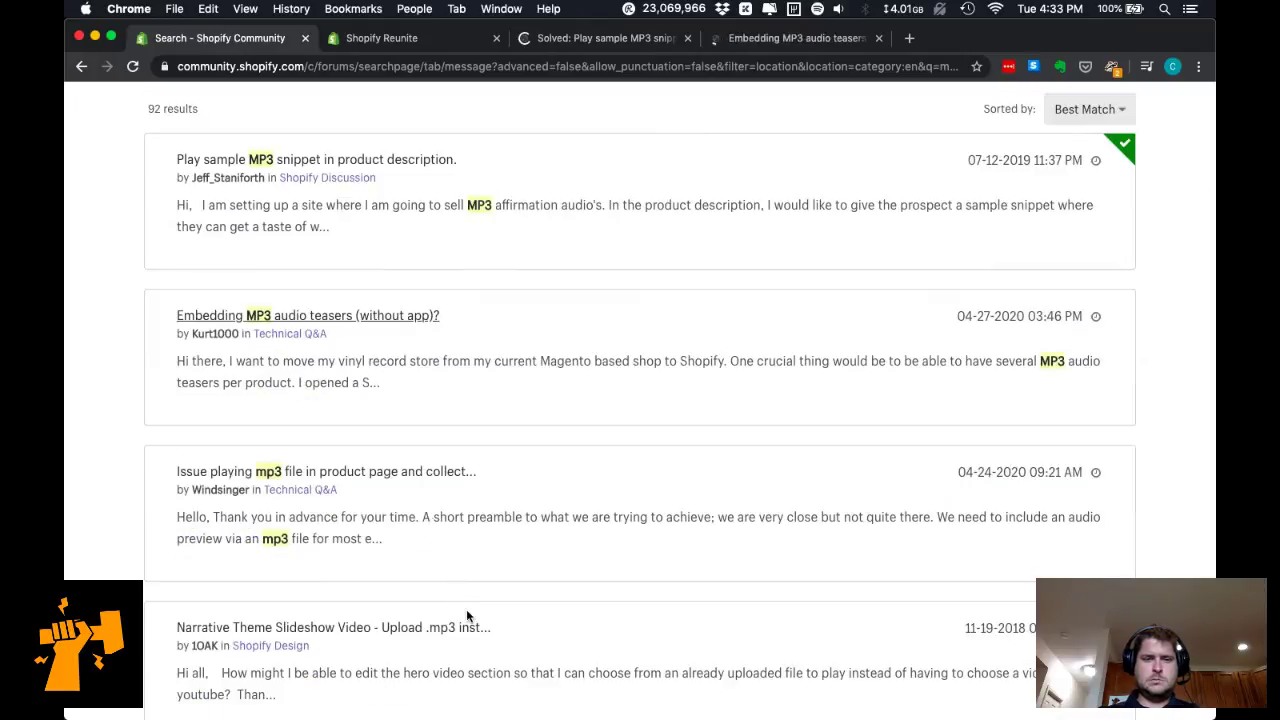
pyautogui.scroll(-6, 466, 613)
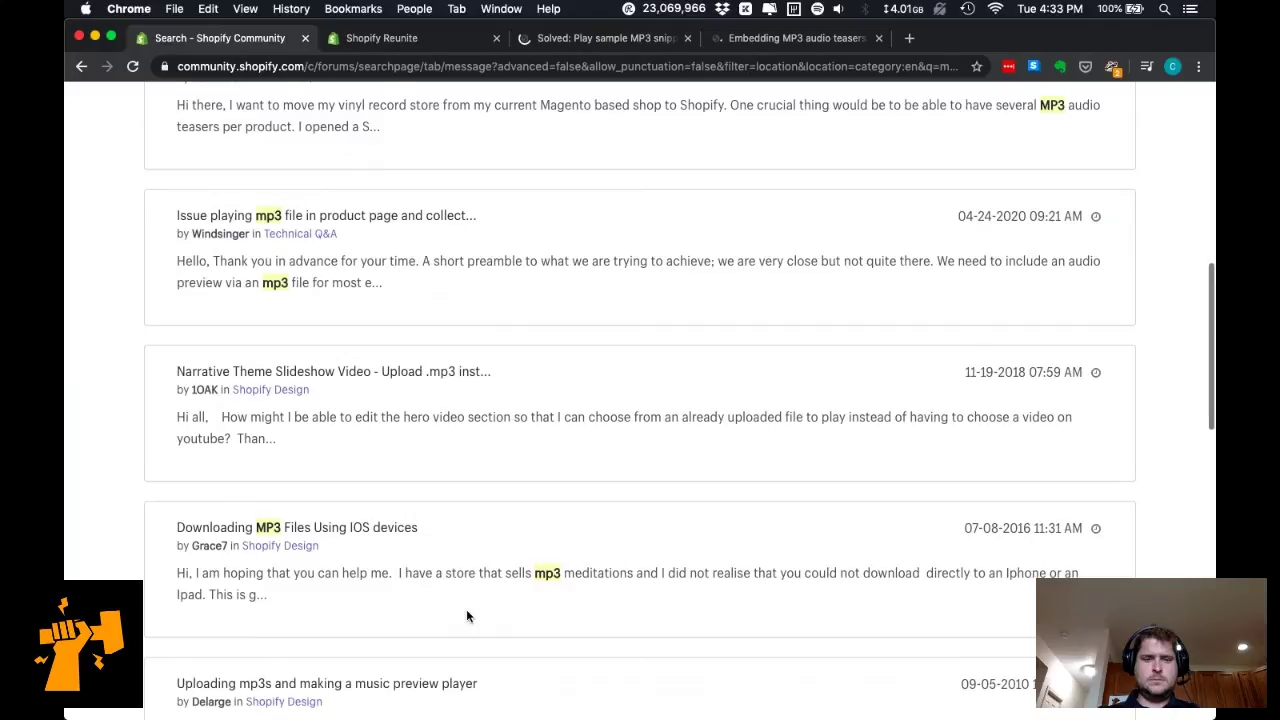
pyautogui.scroll(-5, 466, 616)
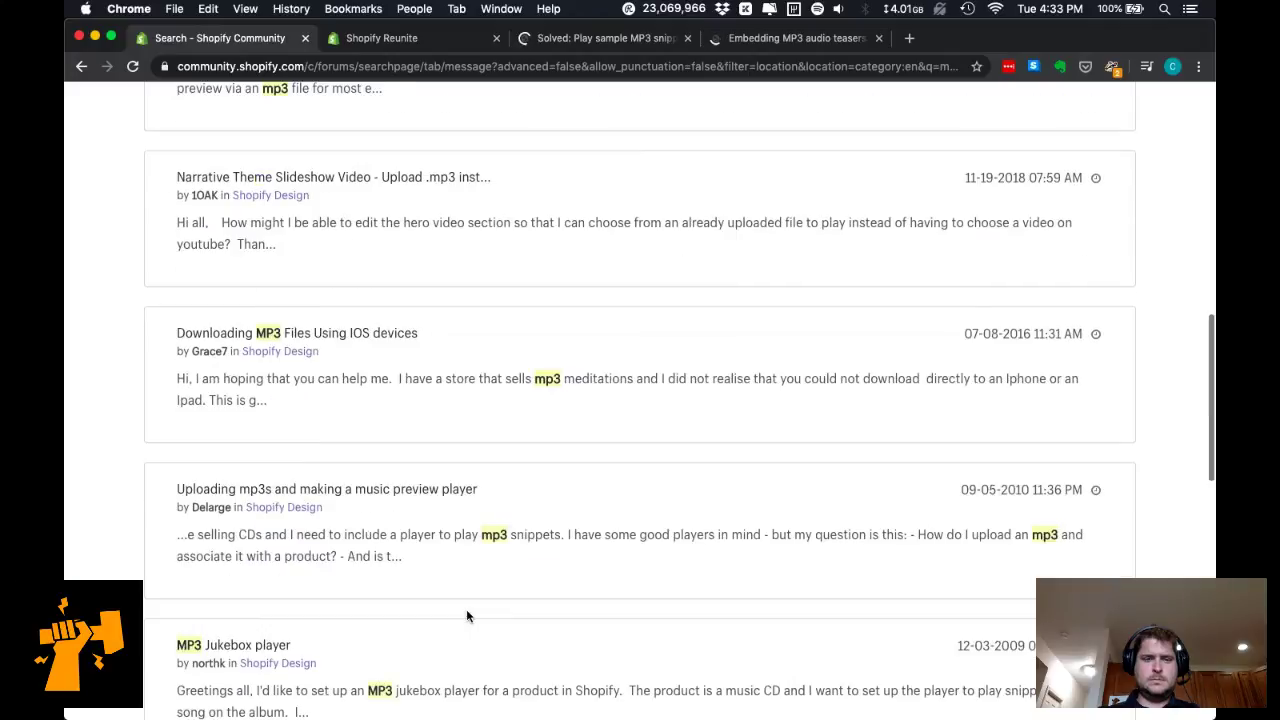
pyautogui.keyDown('super'); pyautogui.click(455, 492); pyautogui.keyUp('super')
pyautogui.scroll(-2, 494, 580)
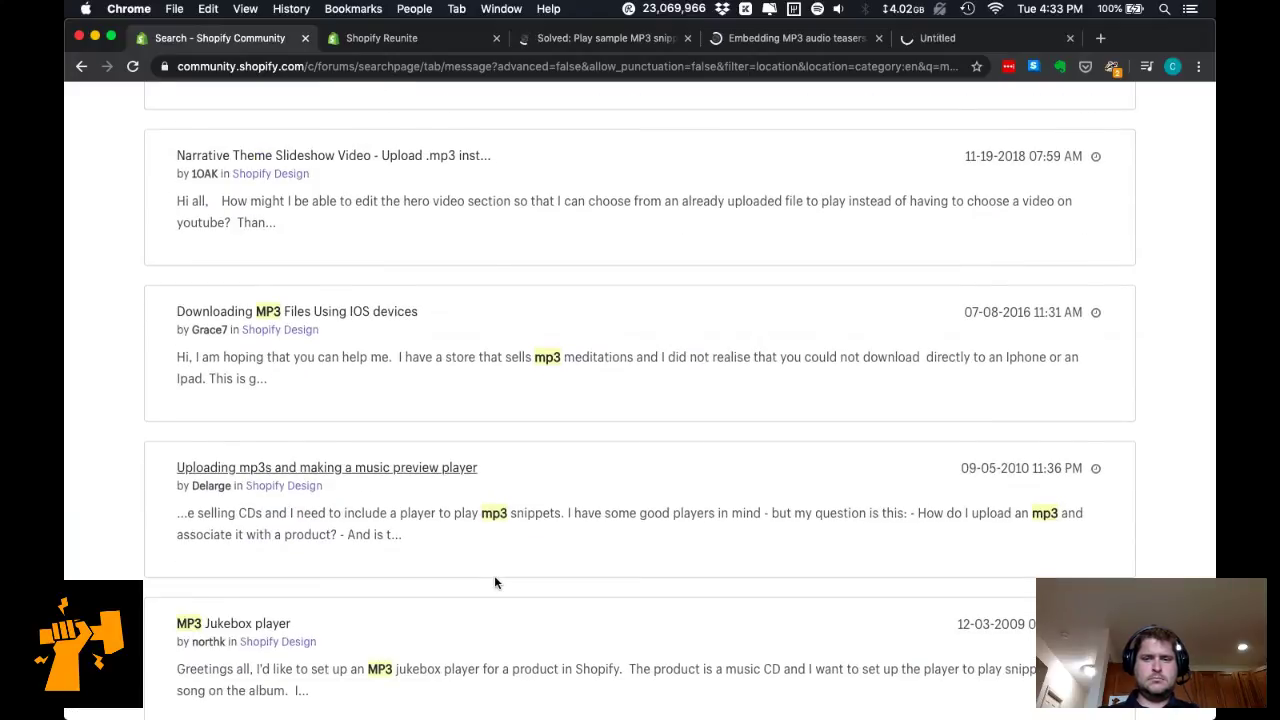
pyautogui.click(441, 40)
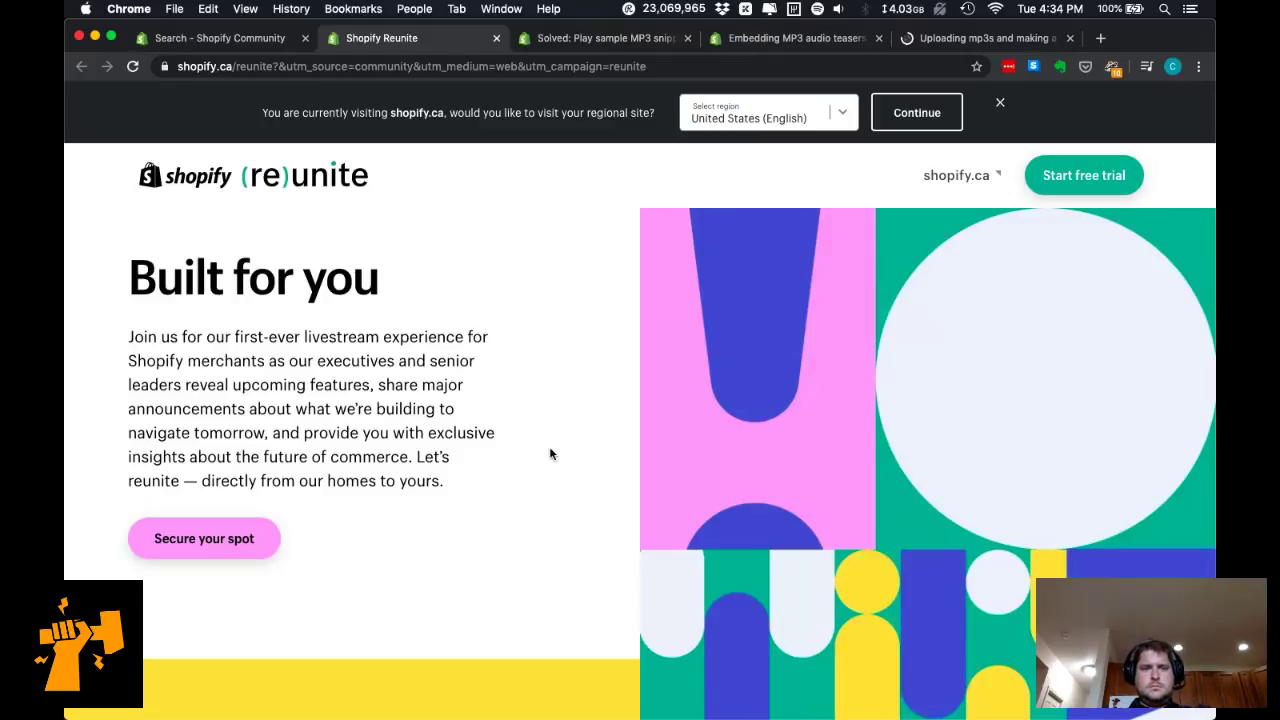
# Scroll to the Reunite livestream registration form and enter an email address.
pyautogui.scroll(-5, 549, 454)
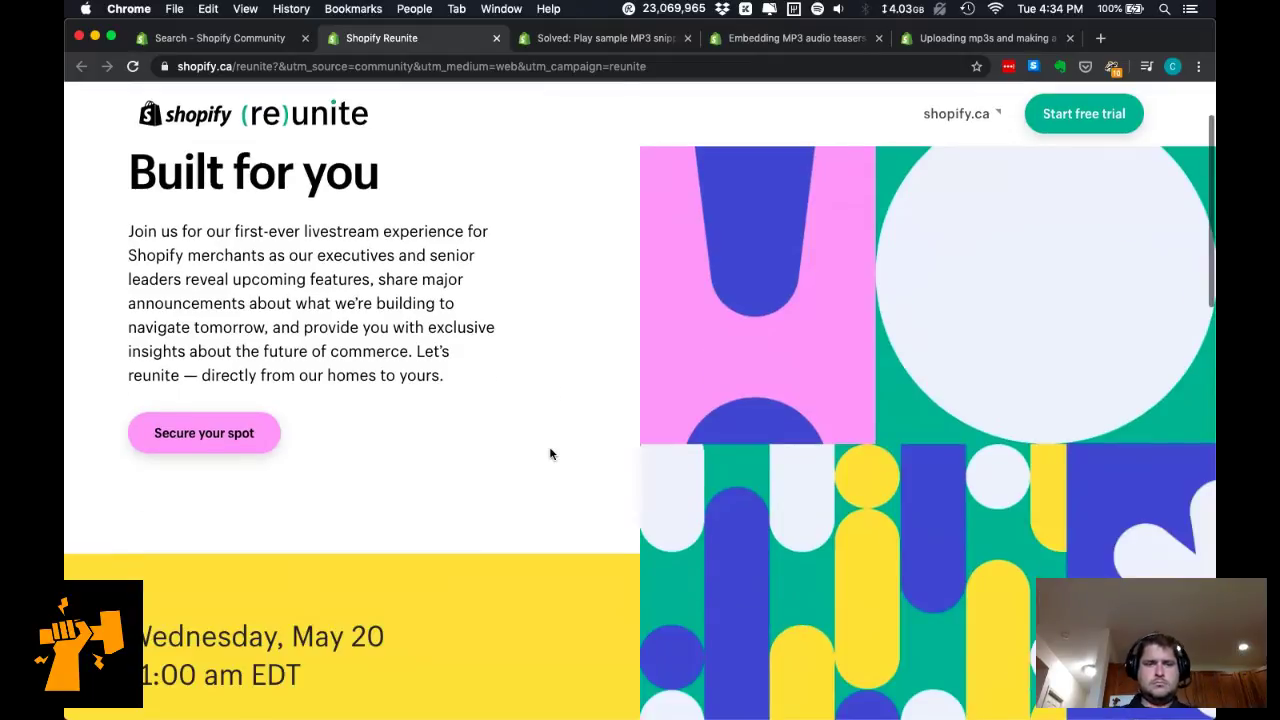
pyautogui.scroll(-2, 549, 454)
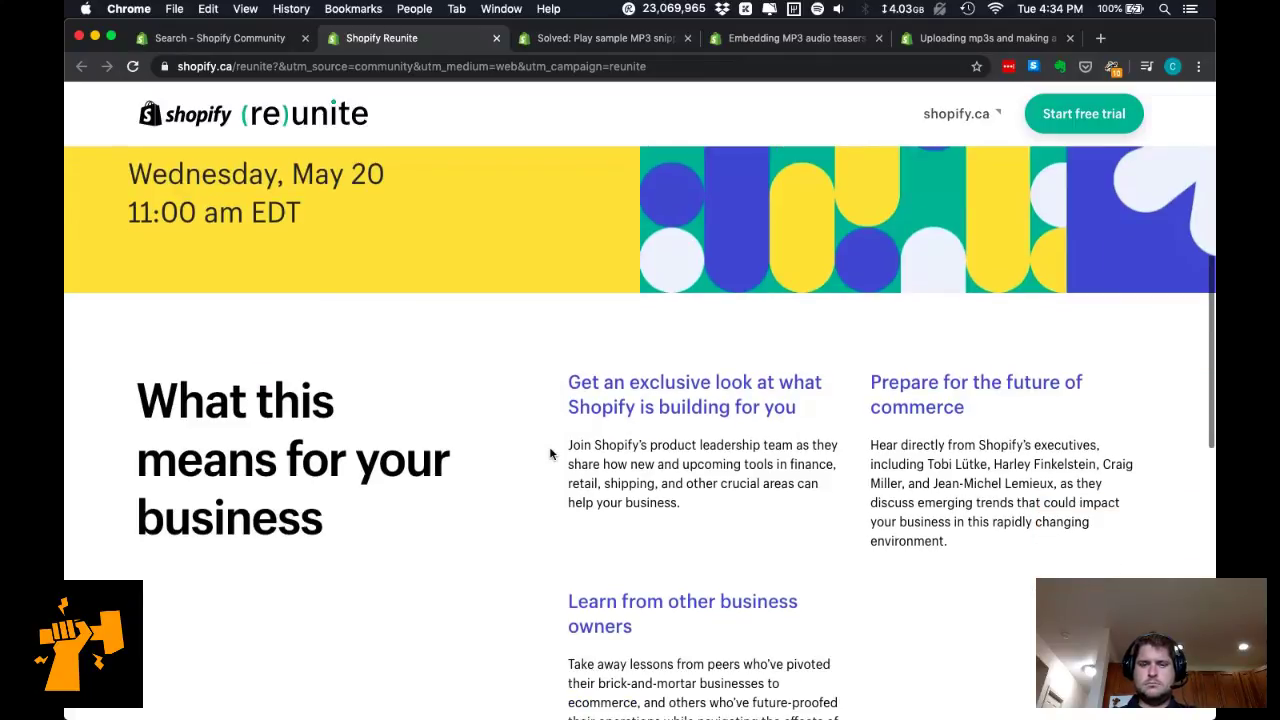
pyautogui.scroll(-9, 549, 454)
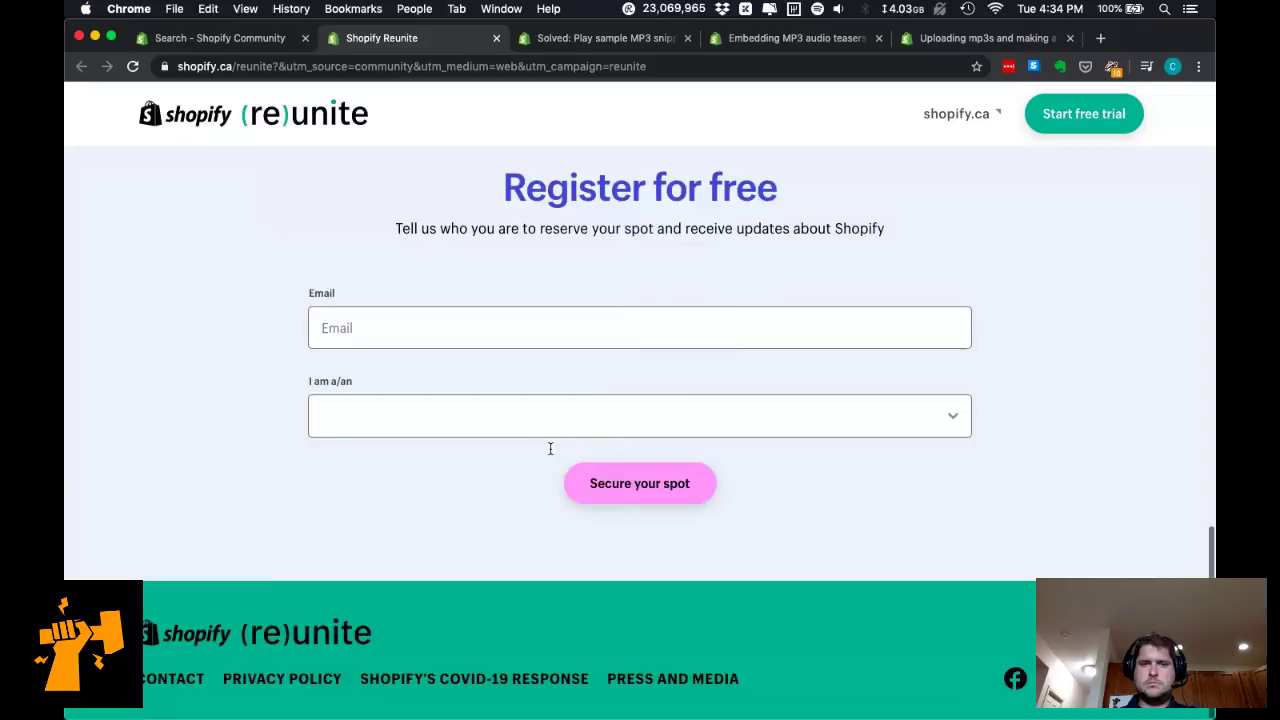
pyautogui.scroll(5, 549, 454)
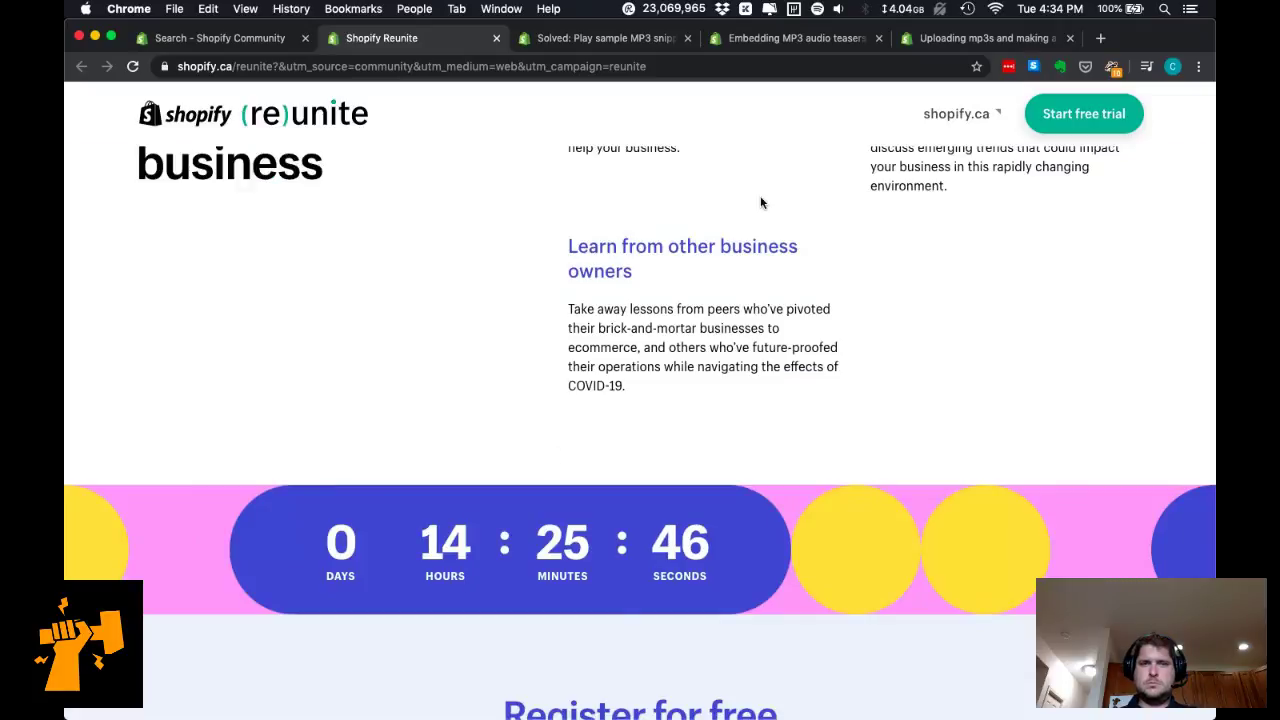
pyautogui.click(1050, 6)
pyautogui.click(740, 386)
pyautogui.scroll(-5, 611, 400)
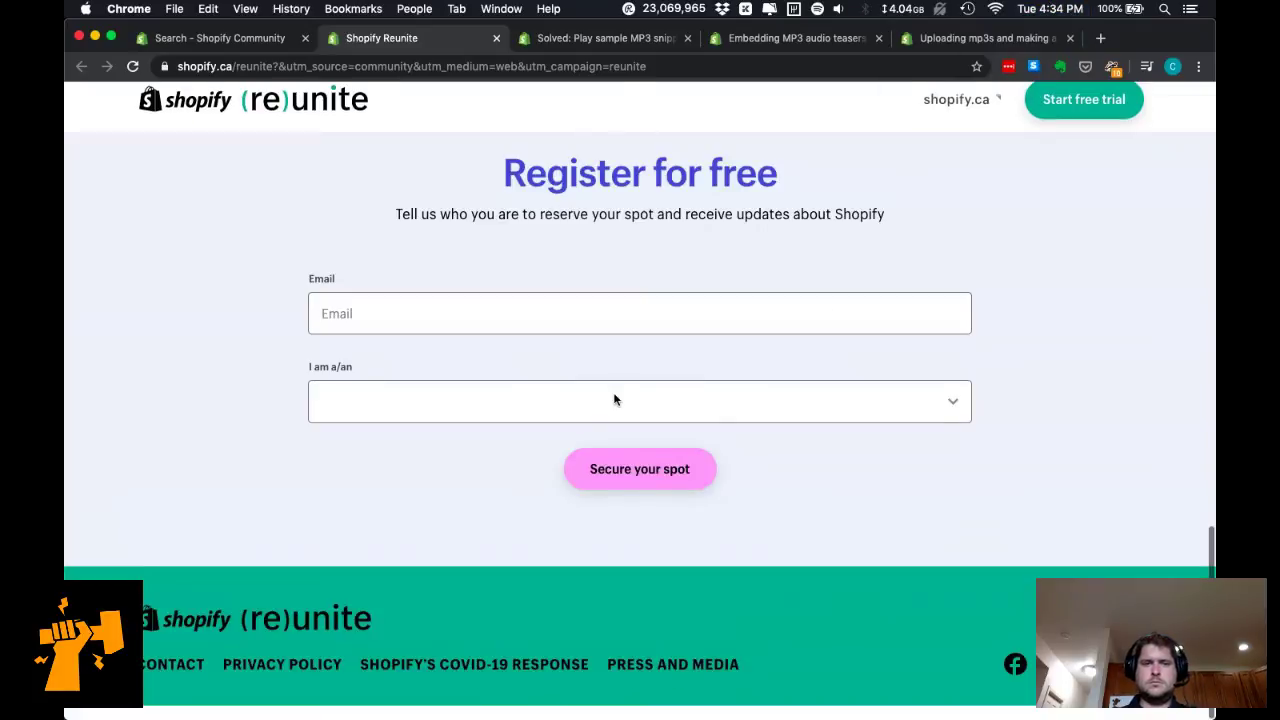
pyautogui.click(605, 331)
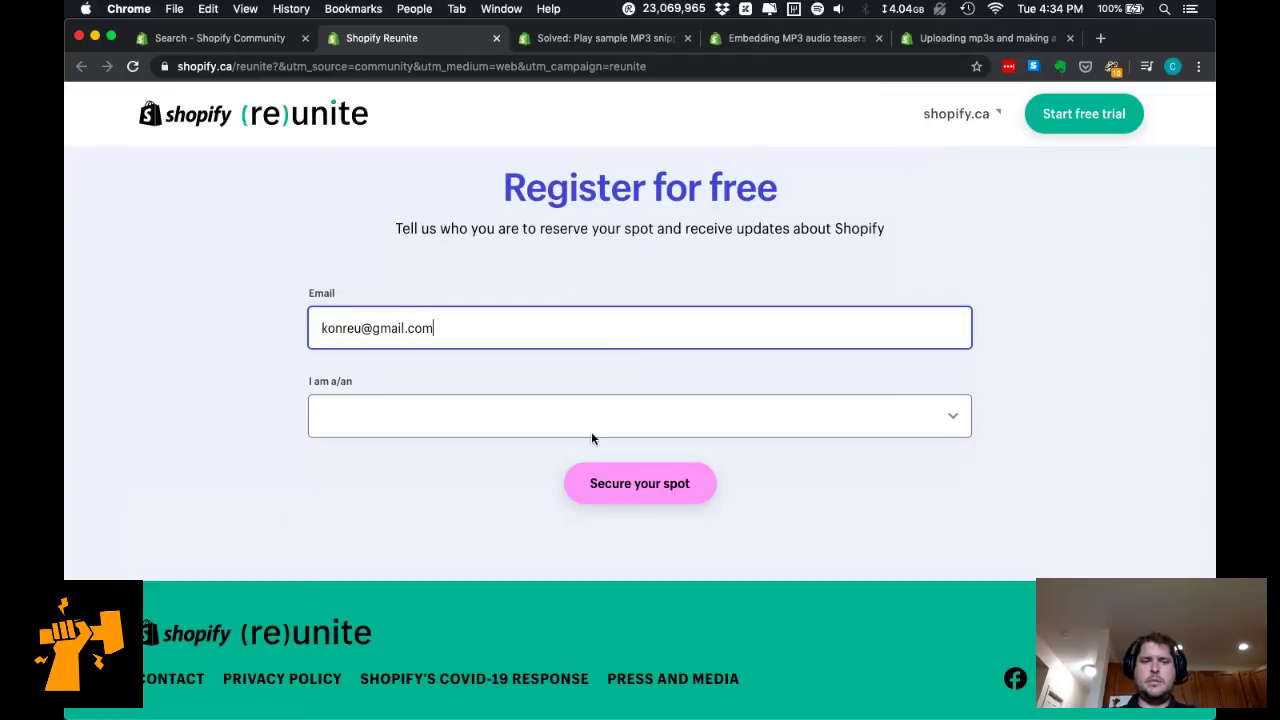
# Register as 'Business owner on Shopify', then close the Reunite page.
pyautogui.click(591, 431)
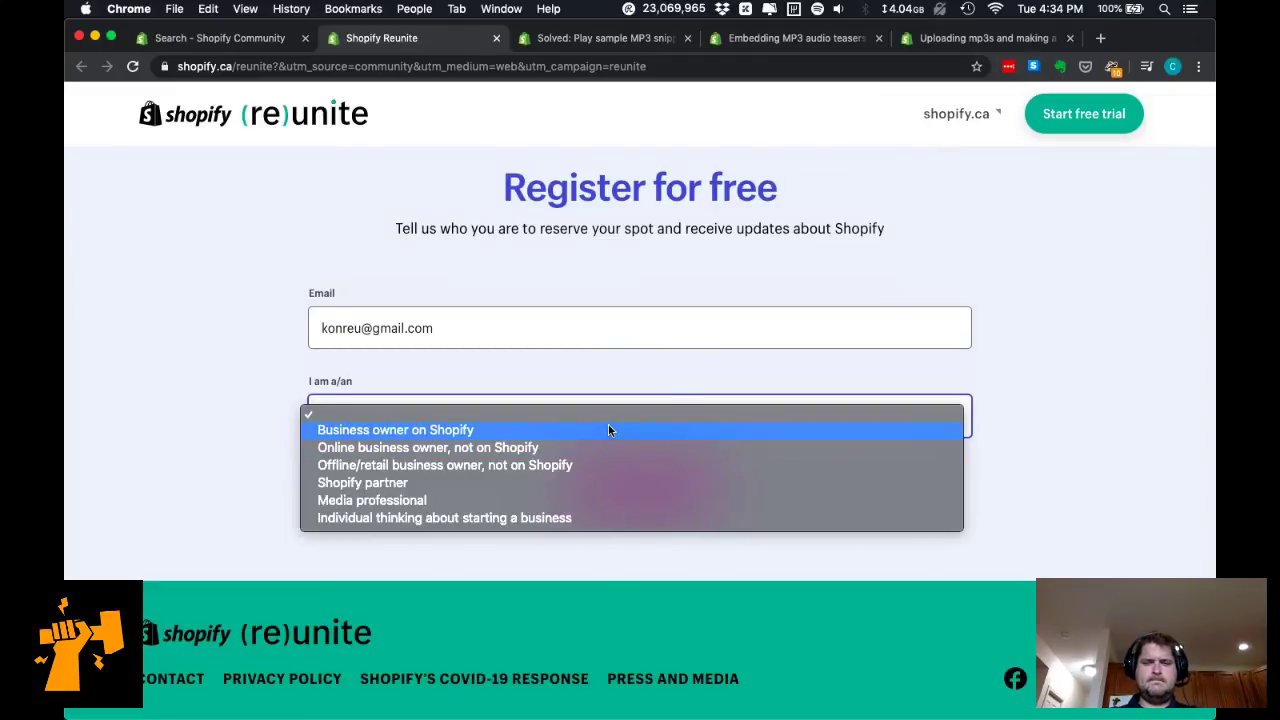
pyautogui.click(608, 429)
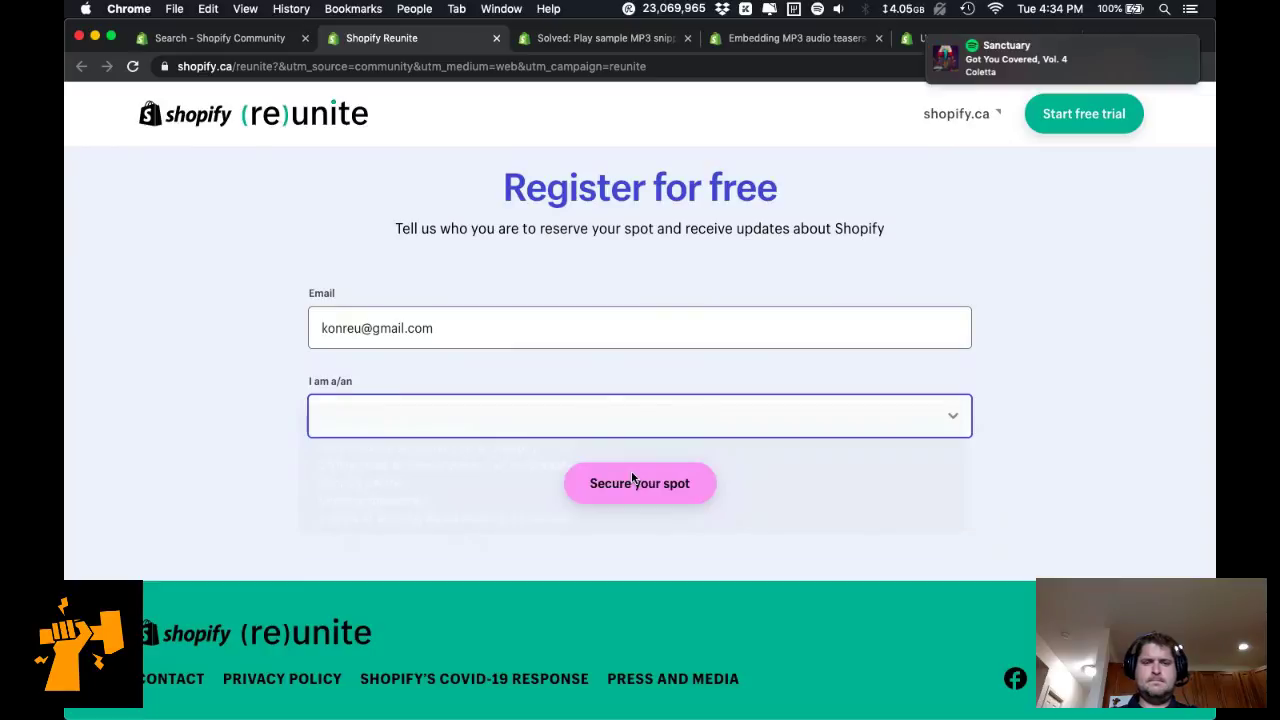
pyautogui.click(638, 484)
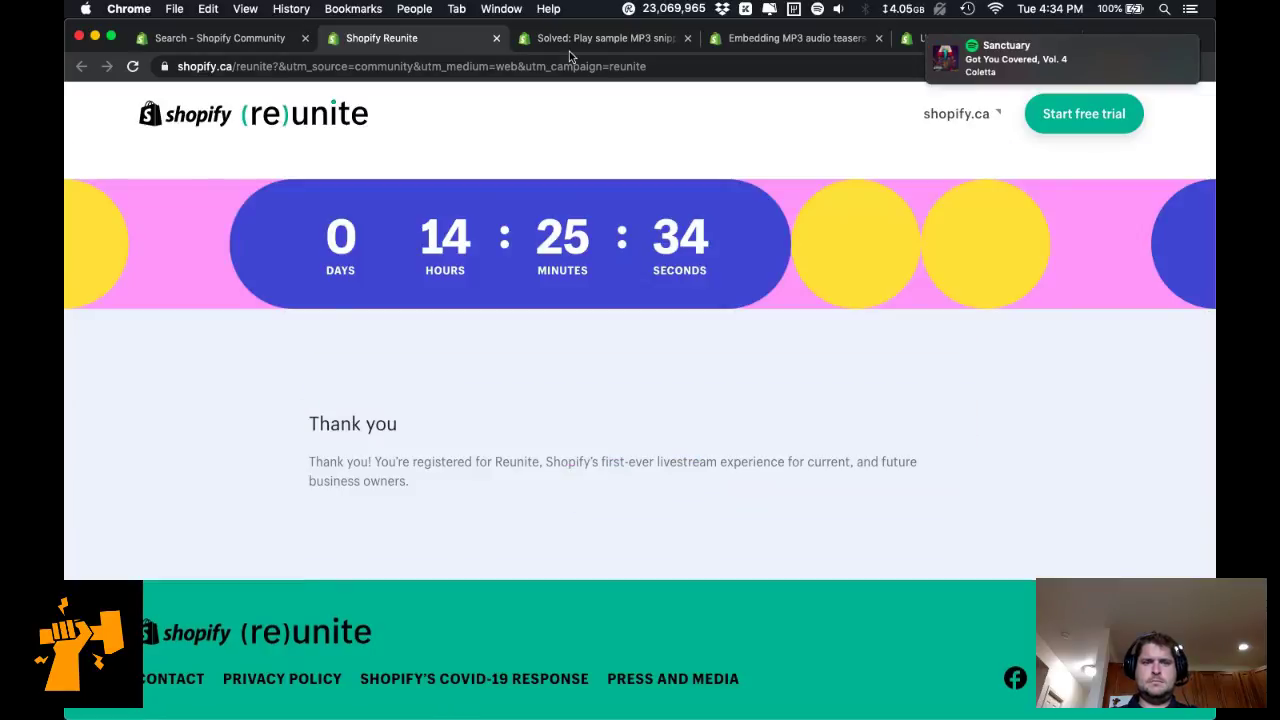
pyautogui.press('super+w')
pyautogui.scroll(-3, 594, 410)
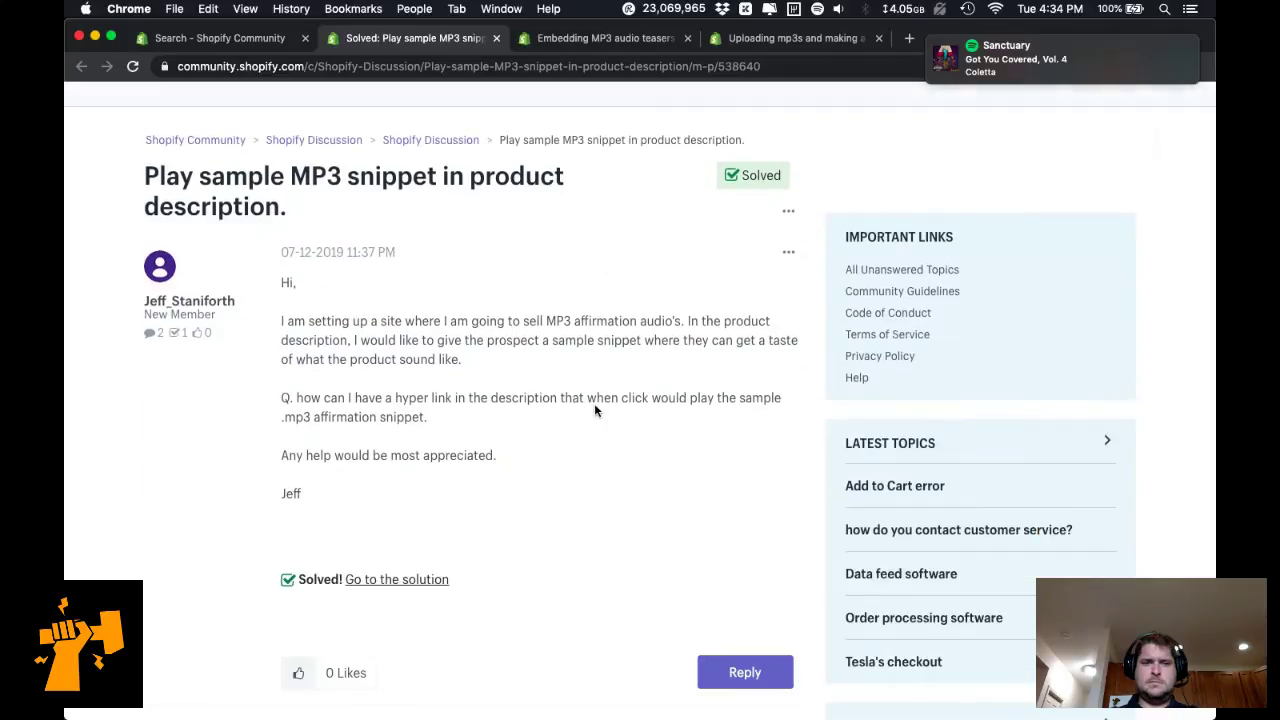
# Open the accepted solution's avada.io guide on inserting audio with the rich text editor in a new tab.
pyautogui.tripleClick(586, 323)
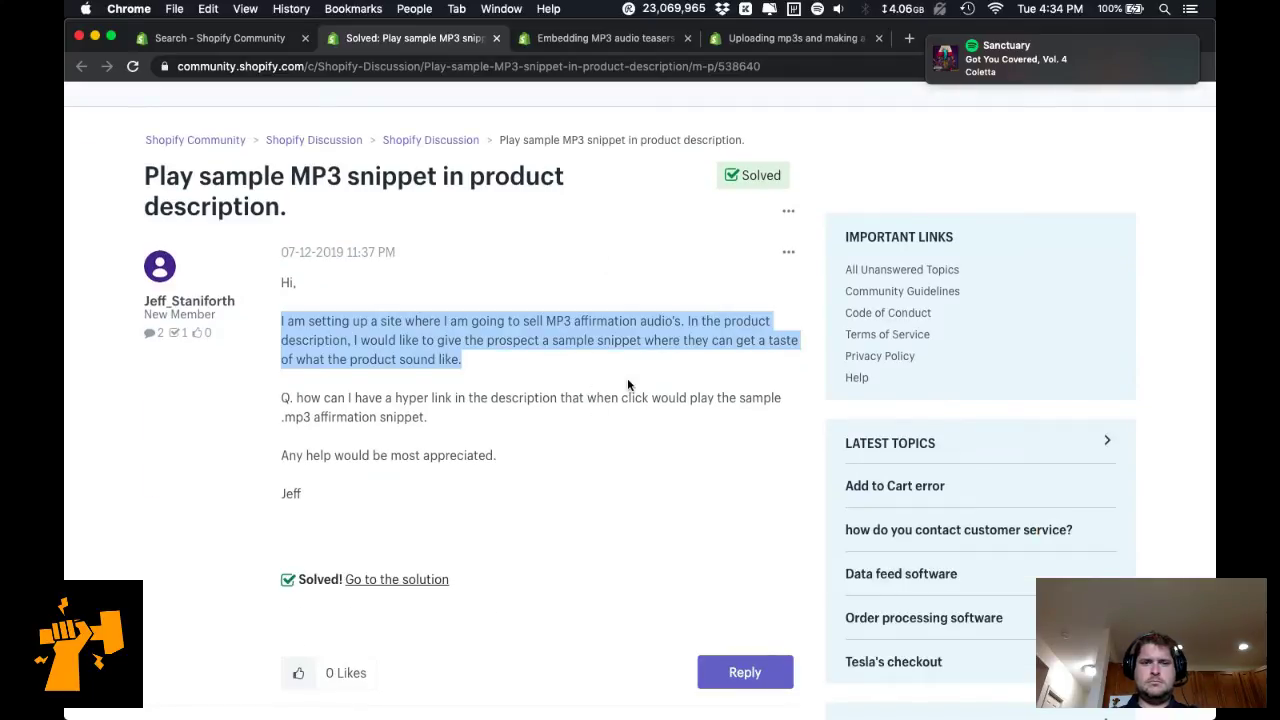
pyautogui.click(627, 377)
pyautogui.tripleClick(592, 318)
pyautogui.scroll(-8, 564, 420)
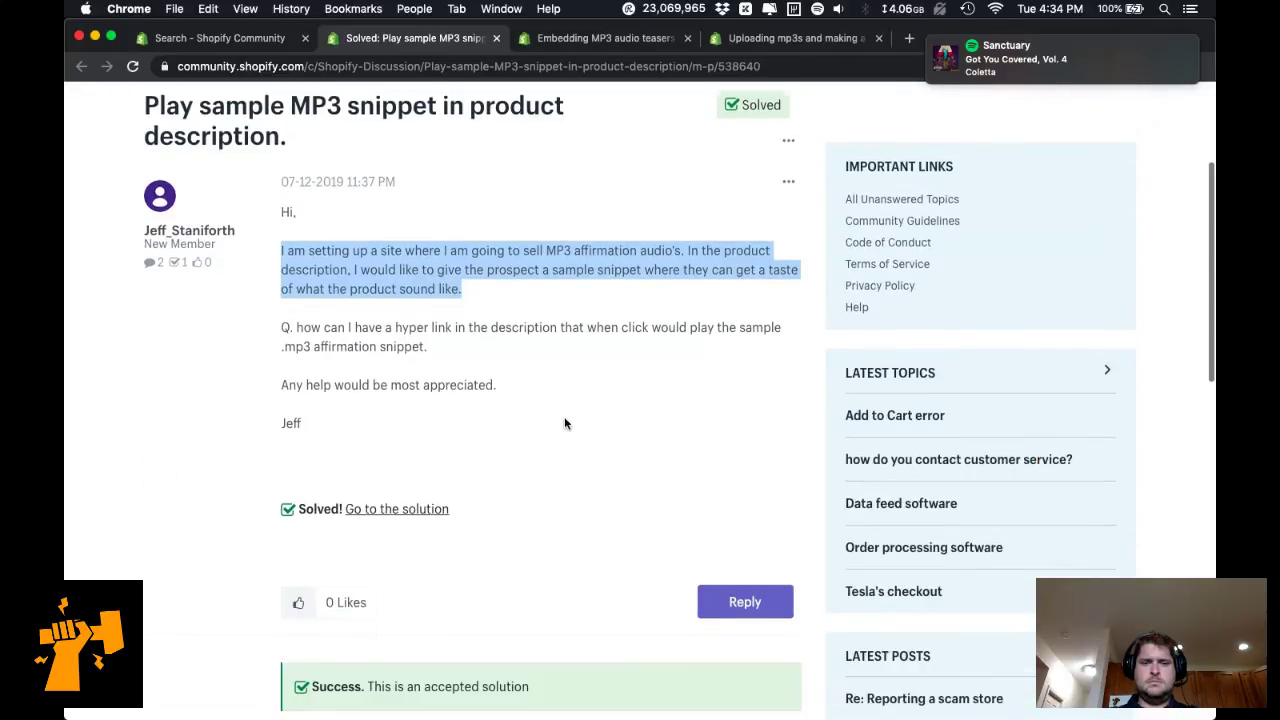
pyautogui.scroll(-1, 564, 424)
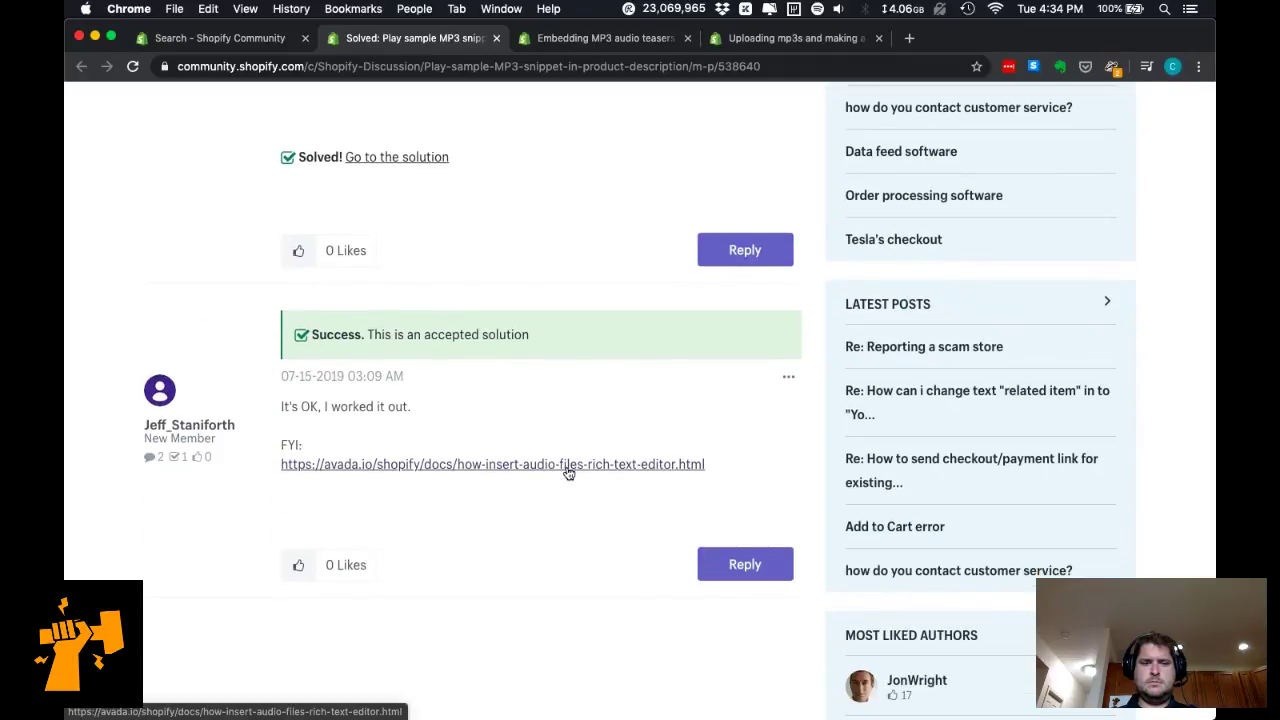
pyautogui.keyDown('super'); pyautogui.click(571, 466); pyautogui.keyUp('super')
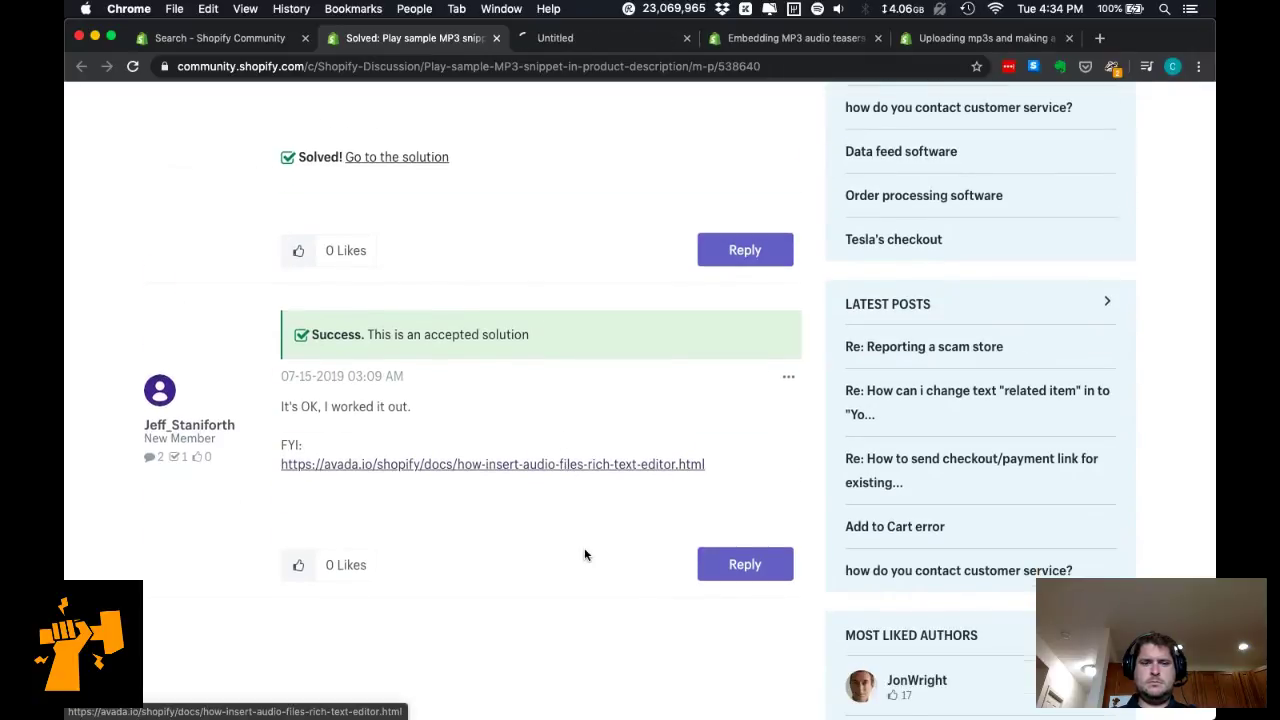
pyautogui.scroll(-3, 583, 551)
pyautogui.scroll(-5, 585, 555)
pyautogui.scroll(10, 584, 547)
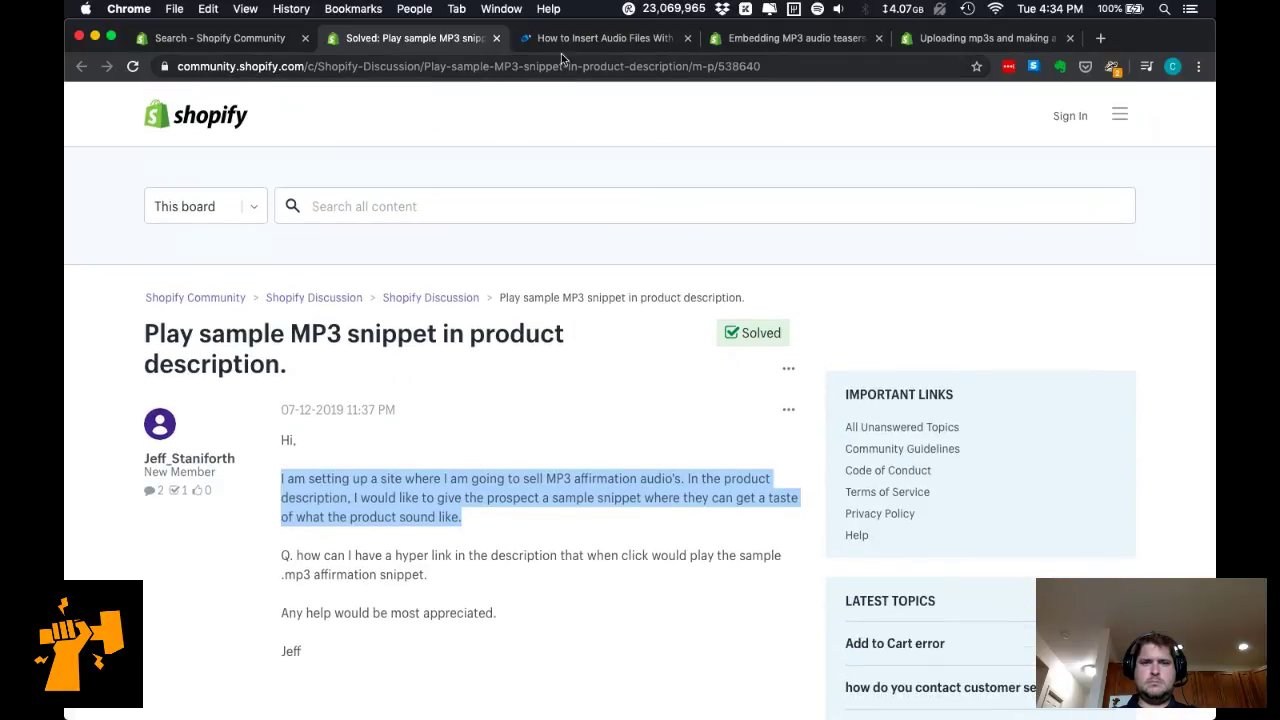
pyautogui.click(561, 40)
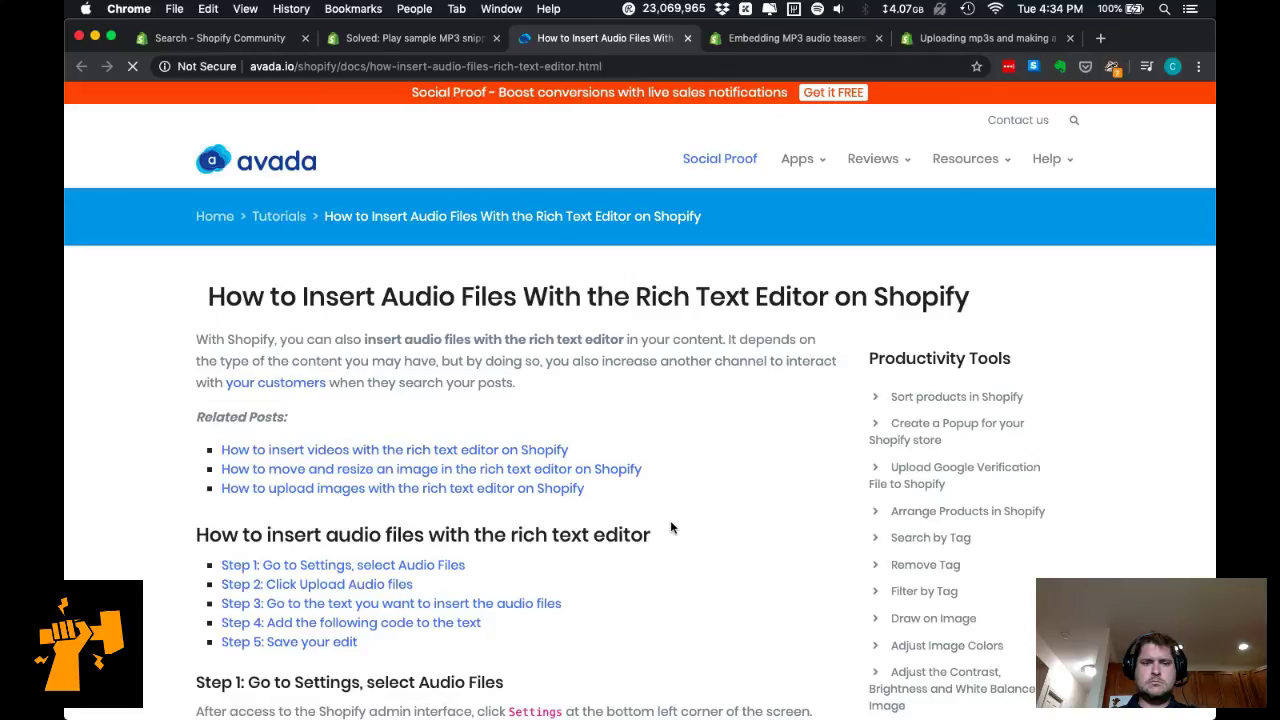
# Read steps 1–5 of the Avada audio-embedding tutorial, then return to The Hound of the Baskervilles admin editor.
pyautogui.scroll(-2, 670, 527)
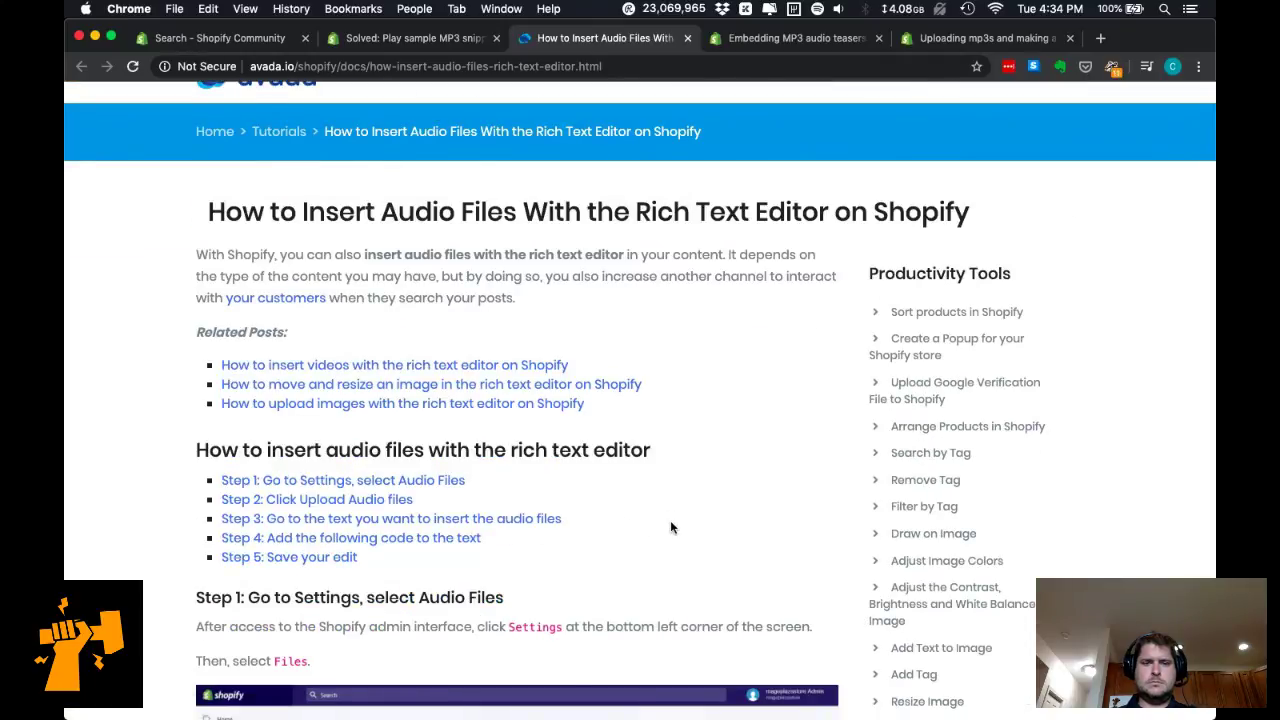
pyautogui.scroll(-5, 670, 527)
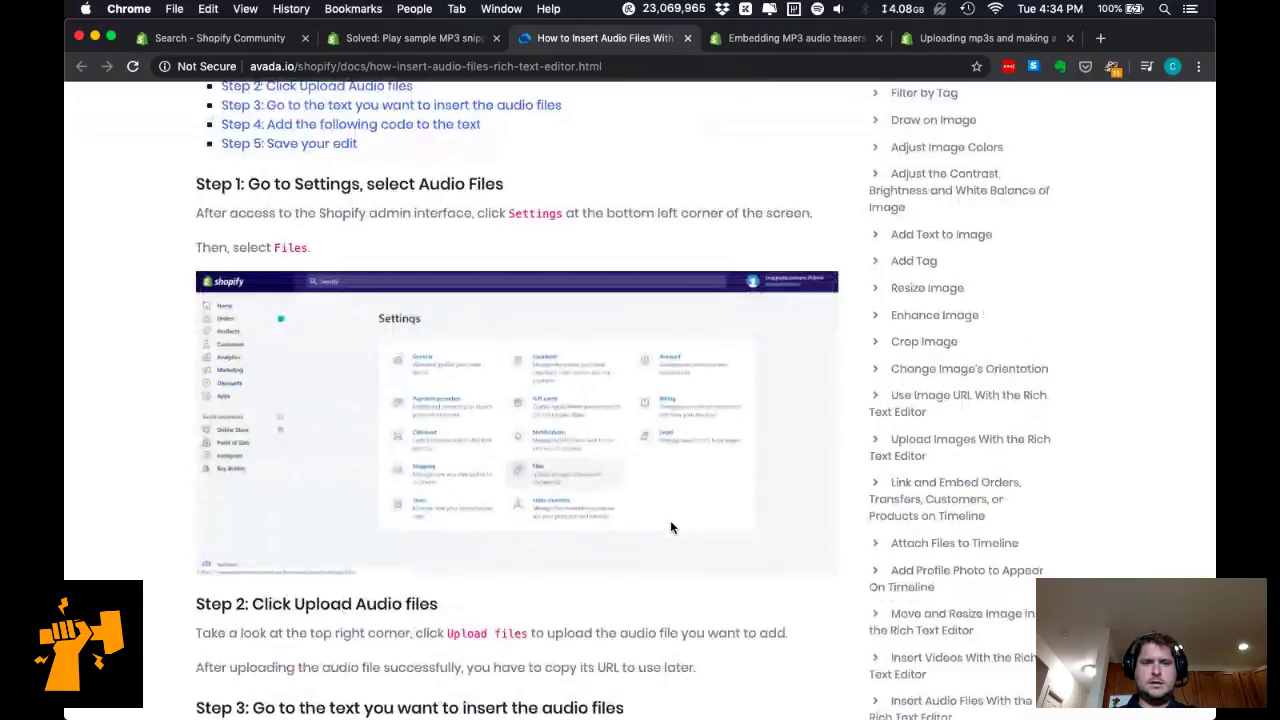
pyautogui.scroll(-5, 670, 527)
pyautogui.scroll(1, 670, 527)
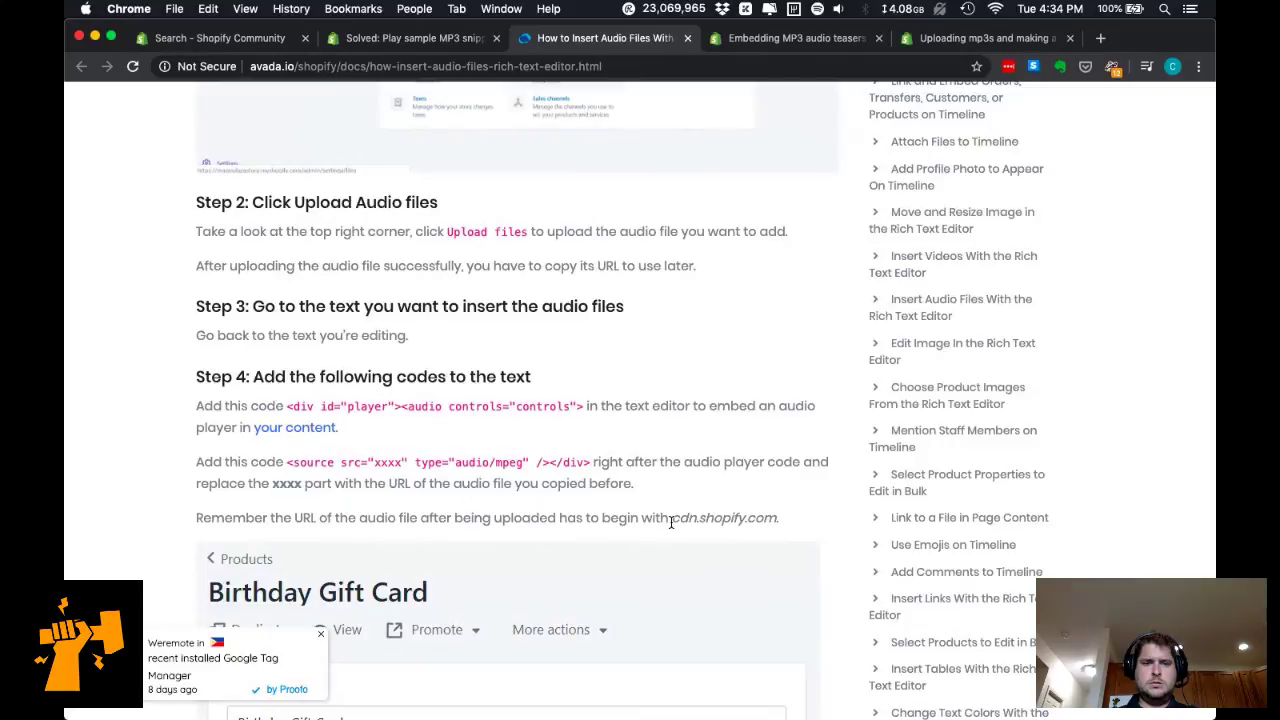
pyautogui.scroll(-2, 671, 522)
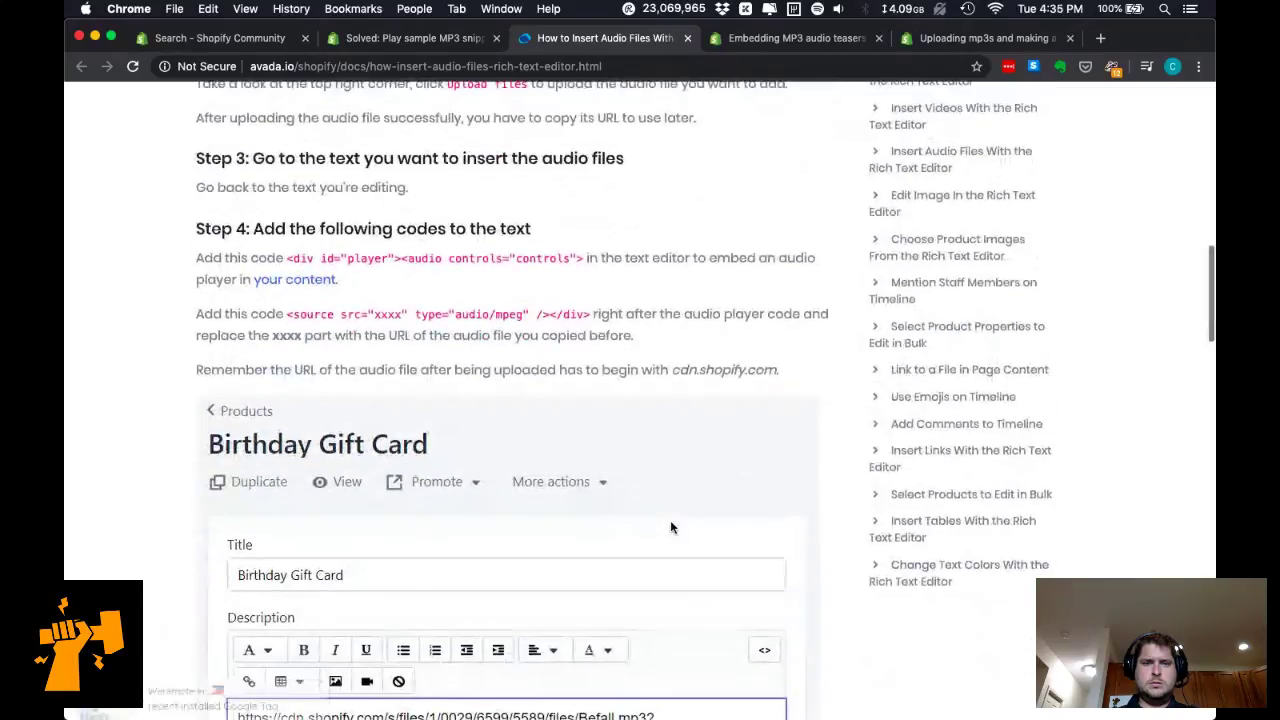
pyautogui.scroll(-8, 671, 524)
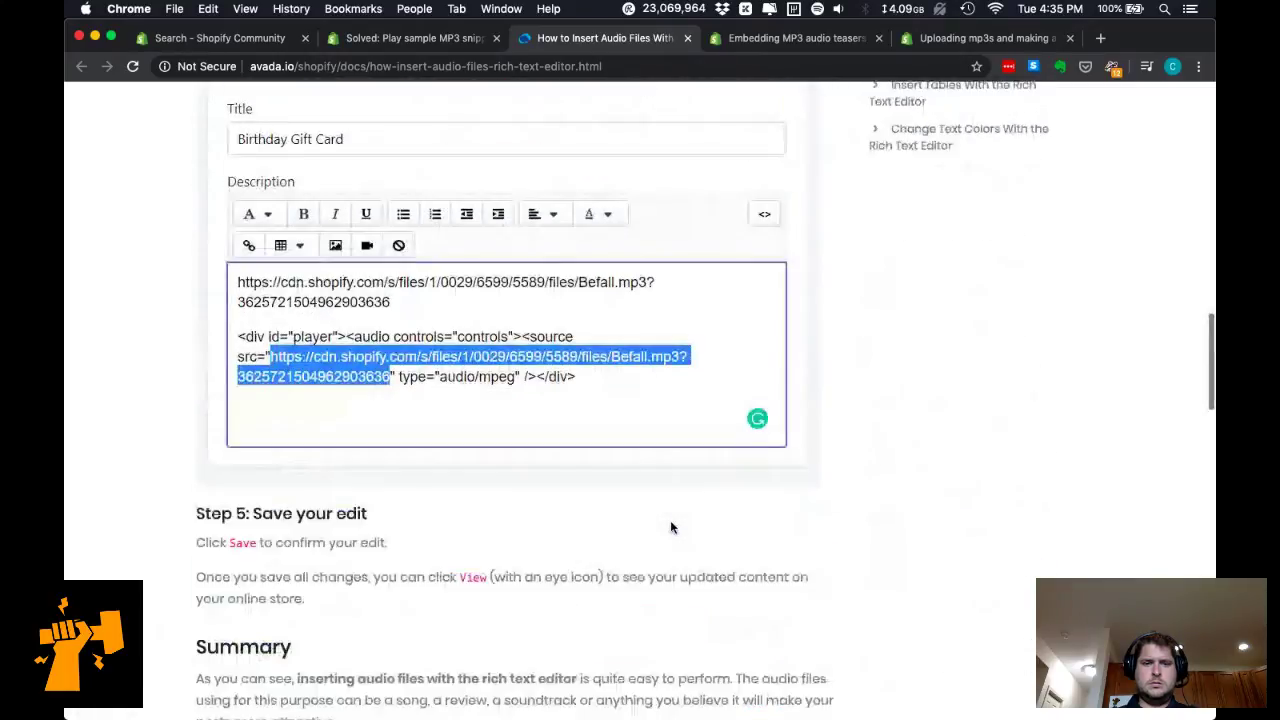
pyautogui.scroll(-2, 670, 527)
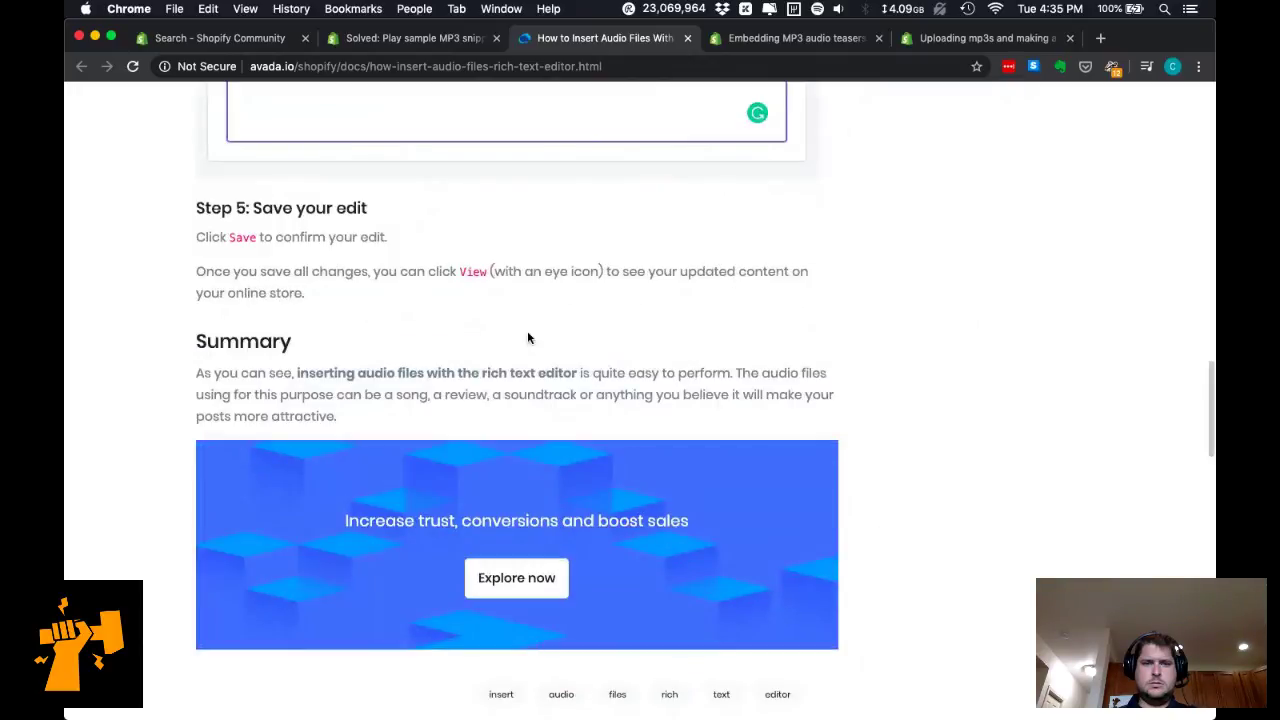
pyautogui.scroll(-3, 520, 322)
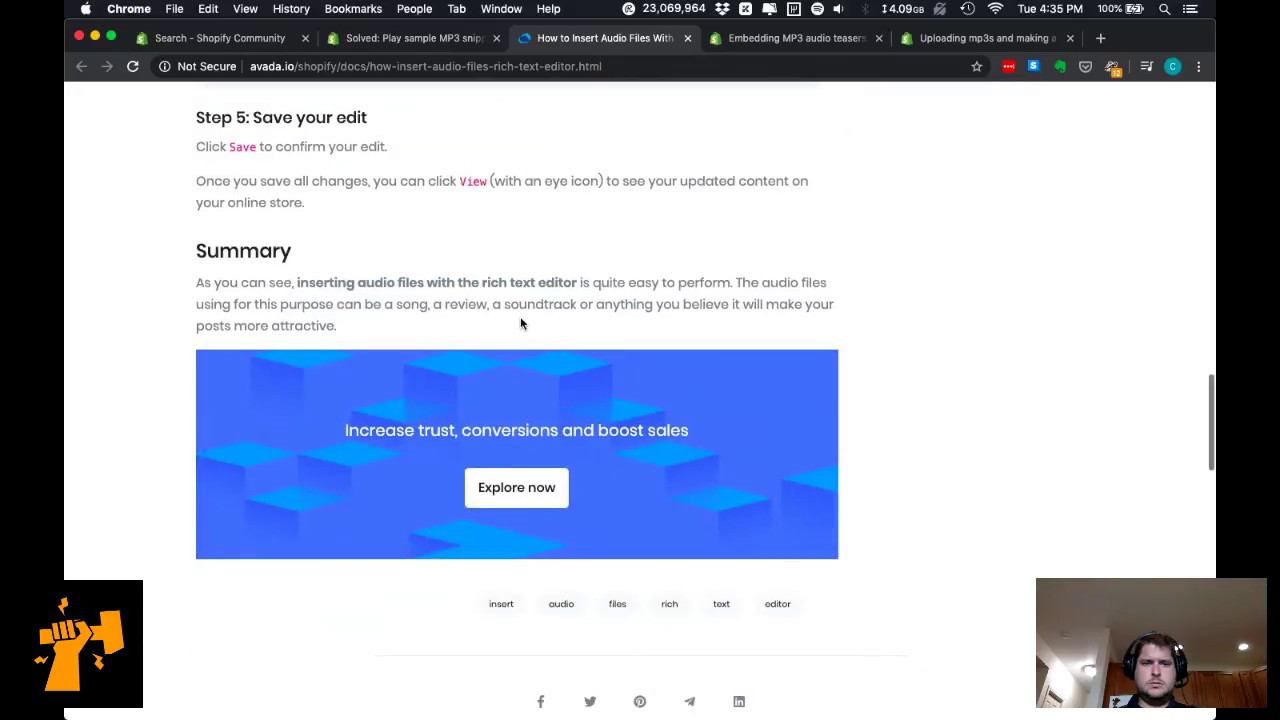
pyautogui.scroll(10, 520, 322)
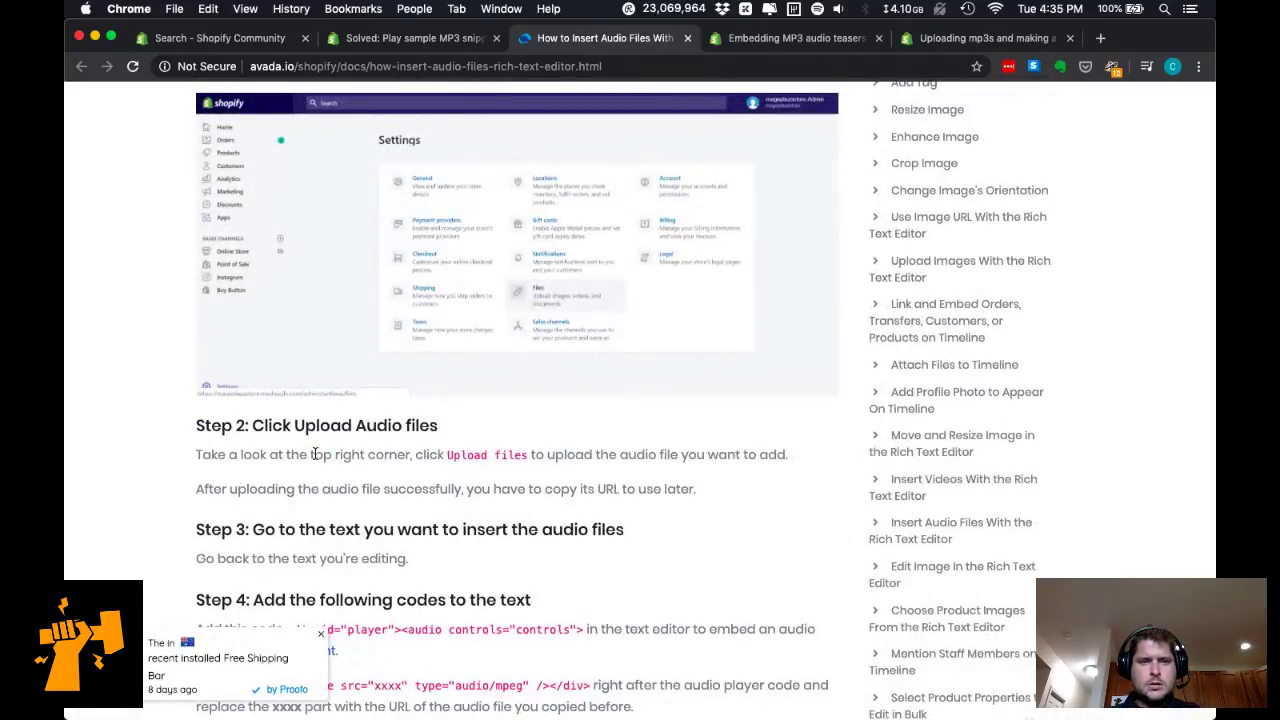
pyautogui.scroll(3, 314, 454)
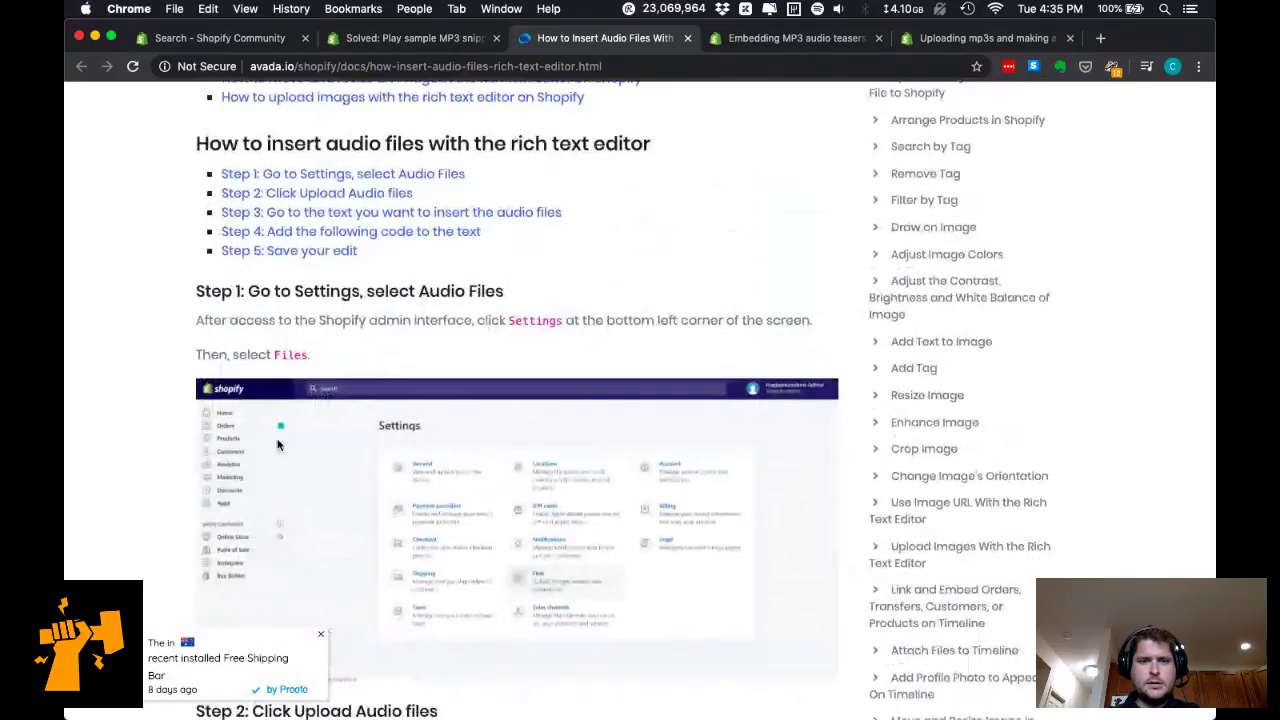
pyautogui.scroll(-5, 278, 445)
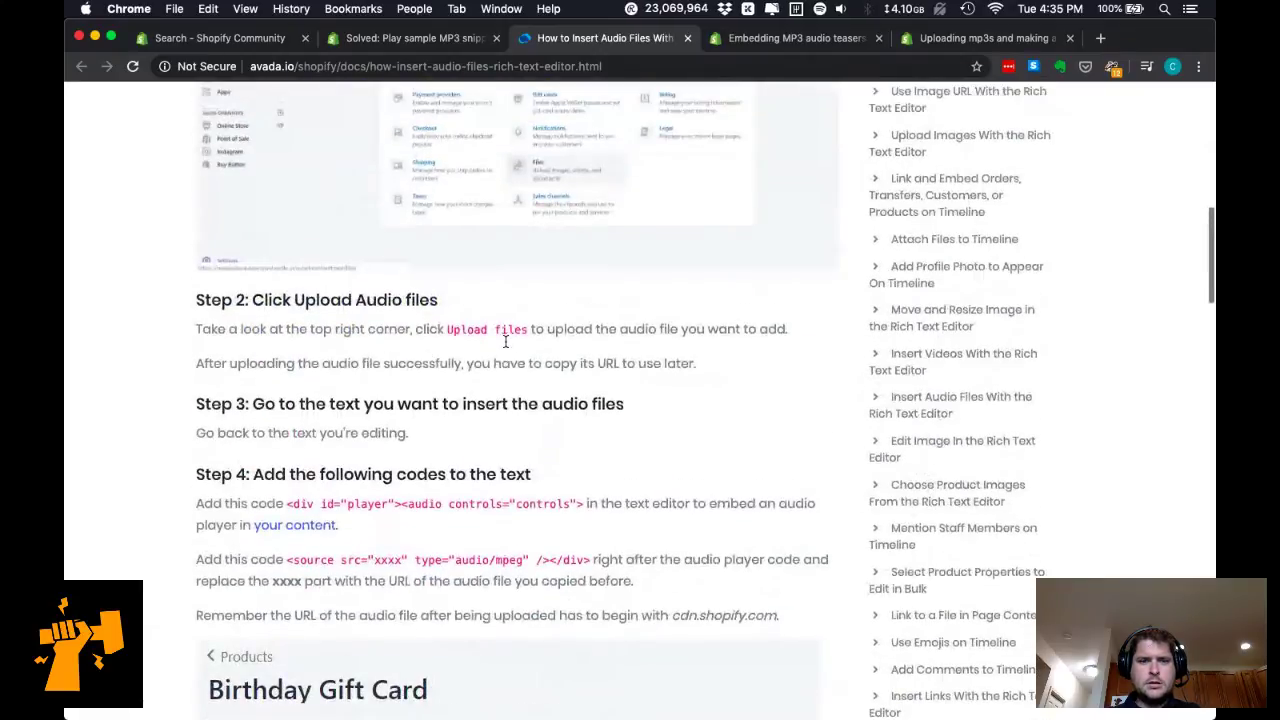
pyautogui.scroll(2, 540, 380)
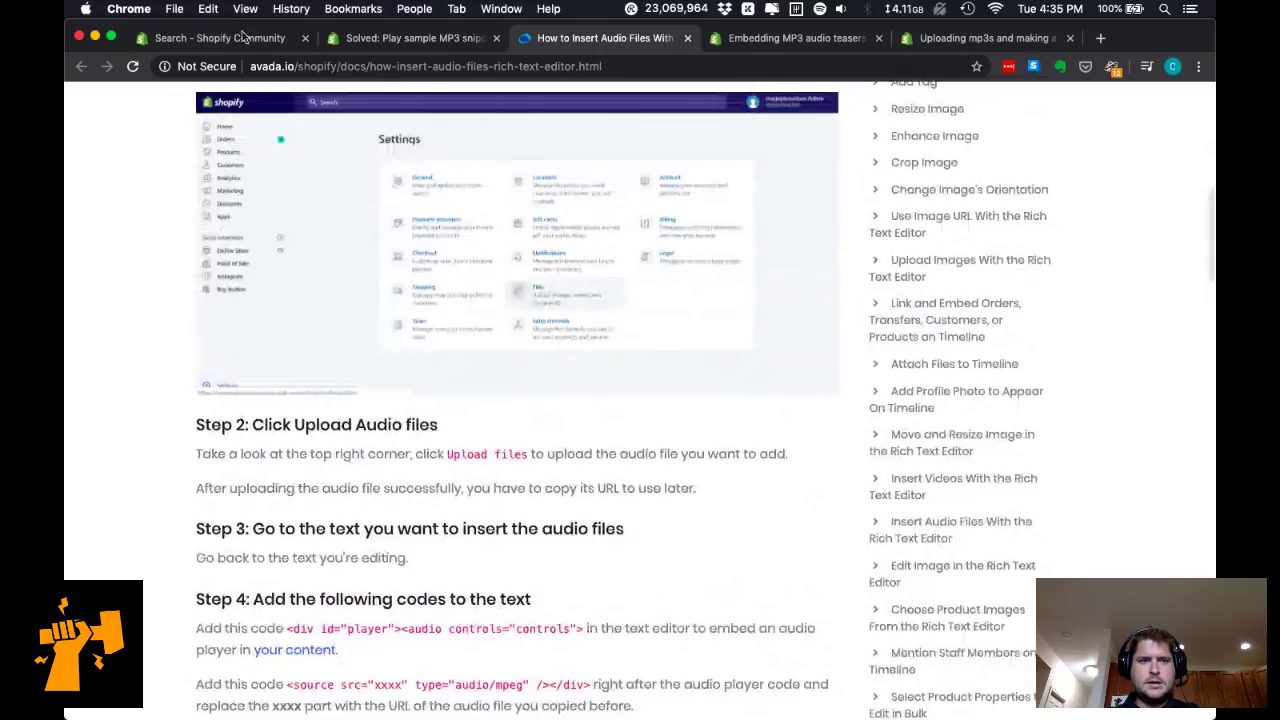
pyautogui.click(242, 37)
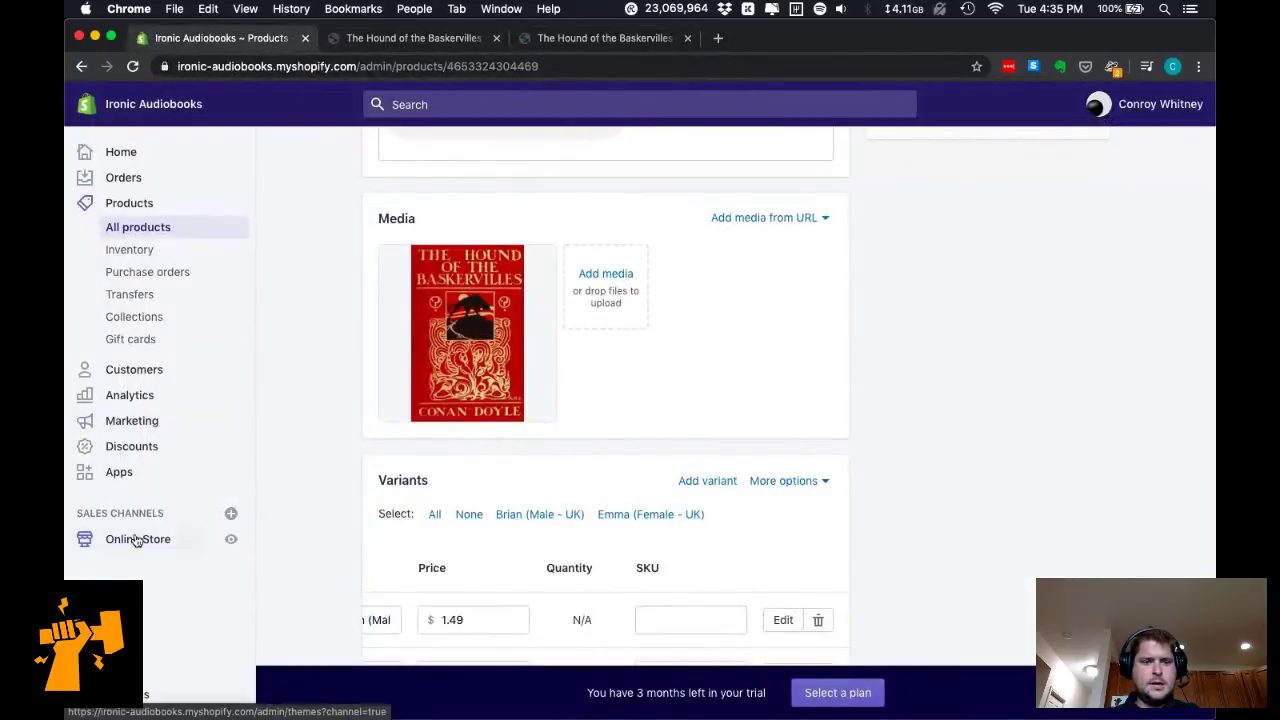
# Go to Settings > Files, which lists no uploaded files yet.
pyautogui.click(148, 692)
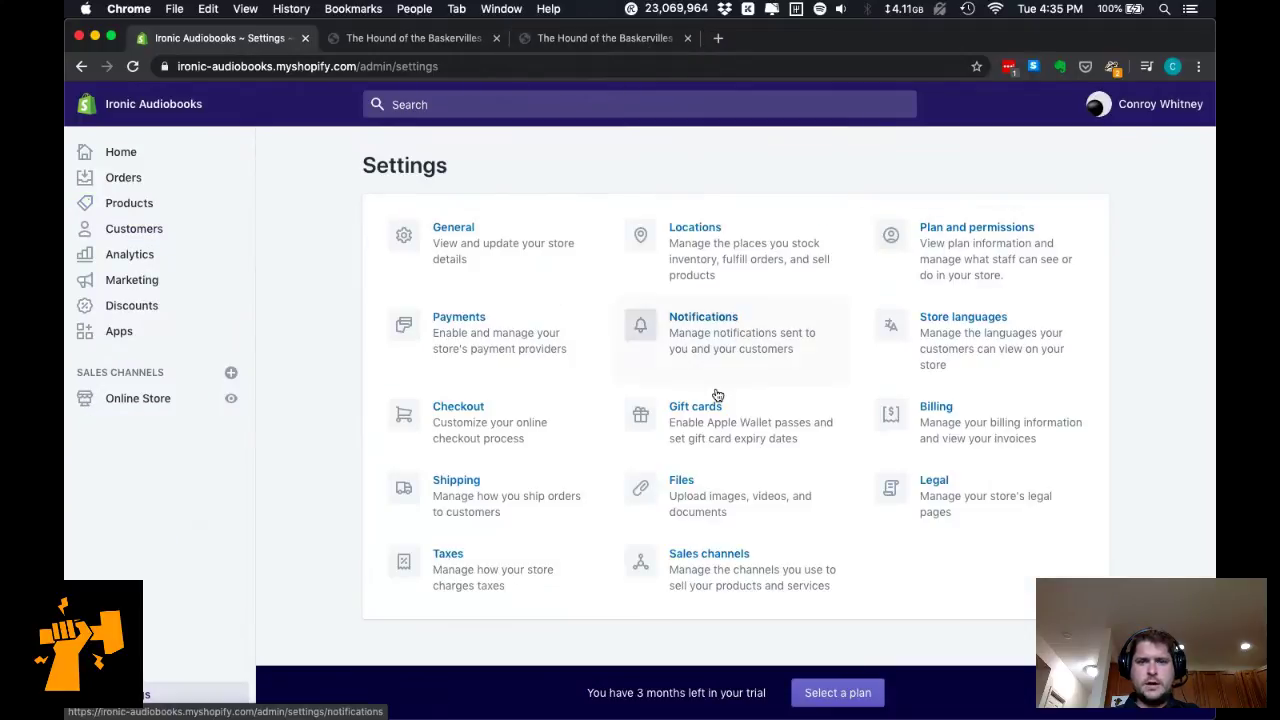
pyautogui.click(792, 518)
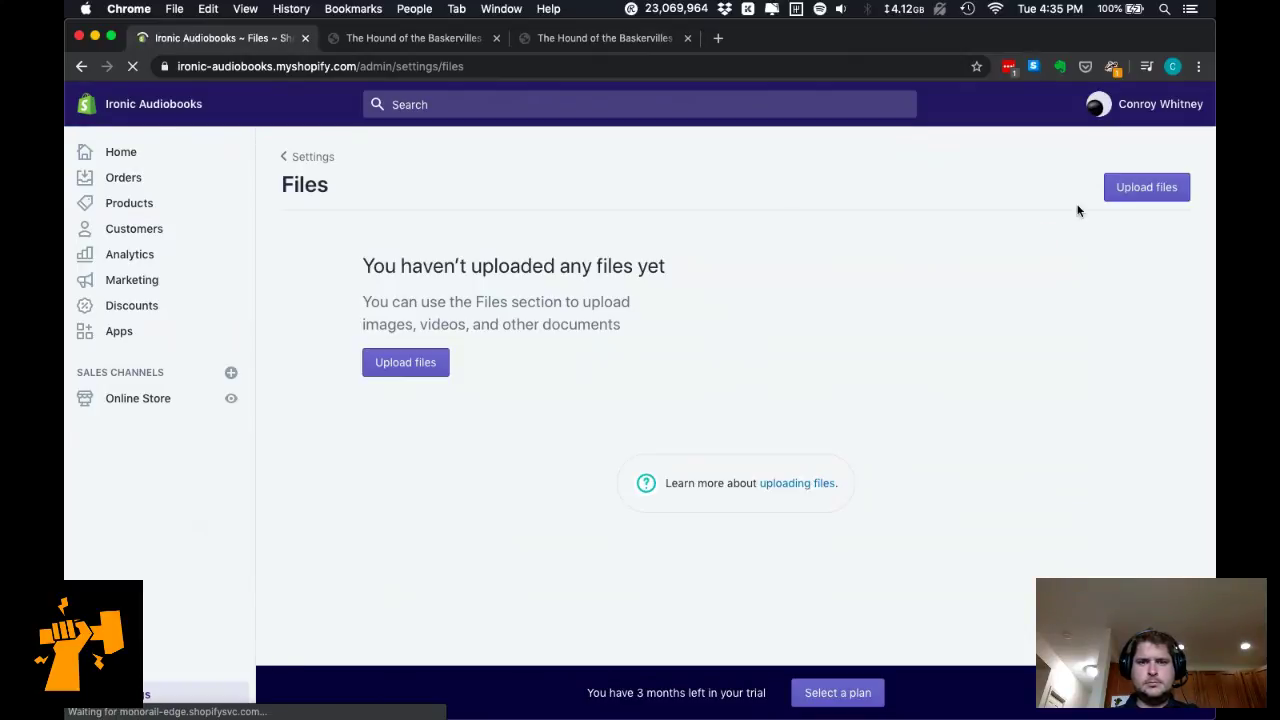
# Upload '02 - Down the Rabbit-Hole.mp3' from books/hound-of-the-baskervilles/audio/brian to Files; it's rejected as unsupported.
pyautogui.click(1116, 195)
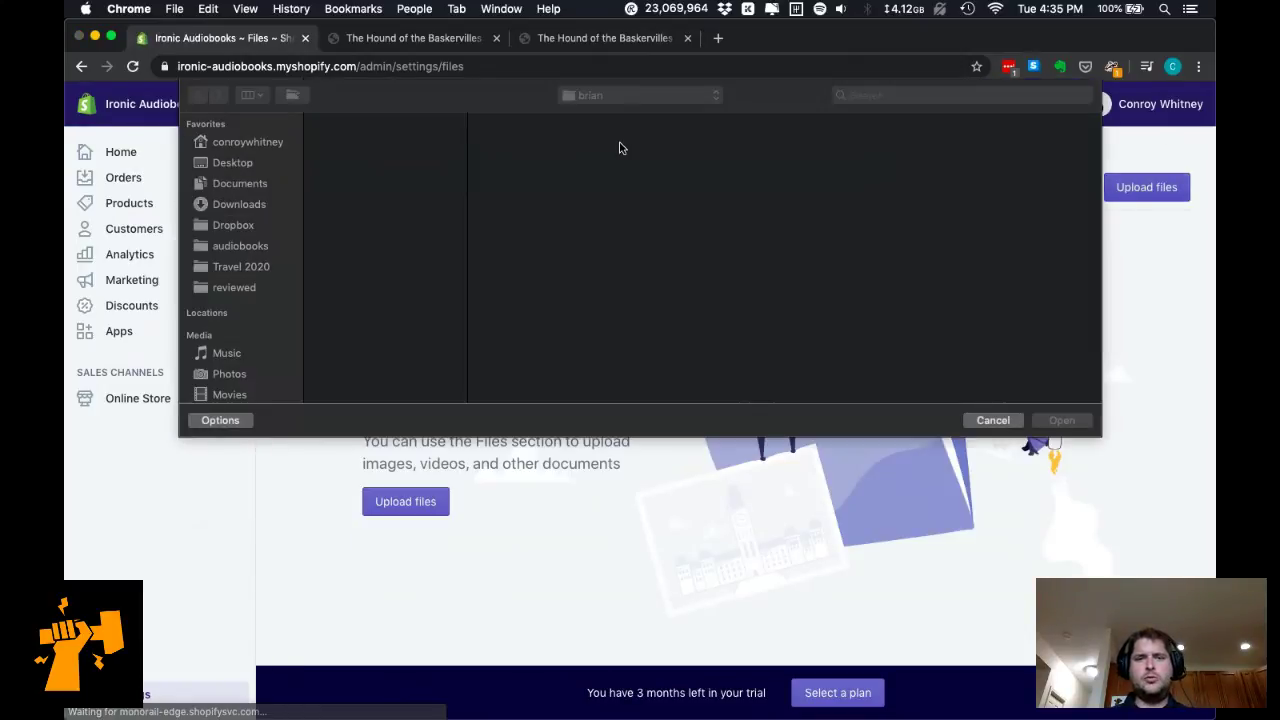
pyautogui.click(610, 95)
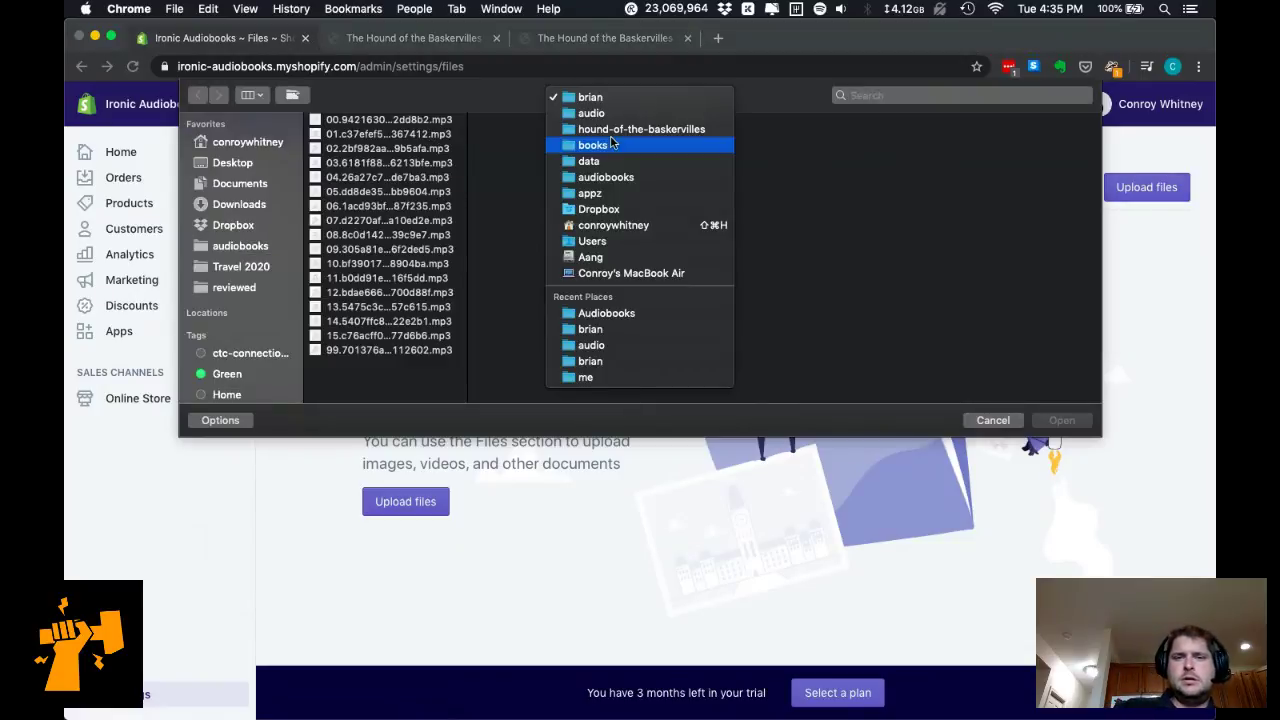
pyautogui.click(630, 145)
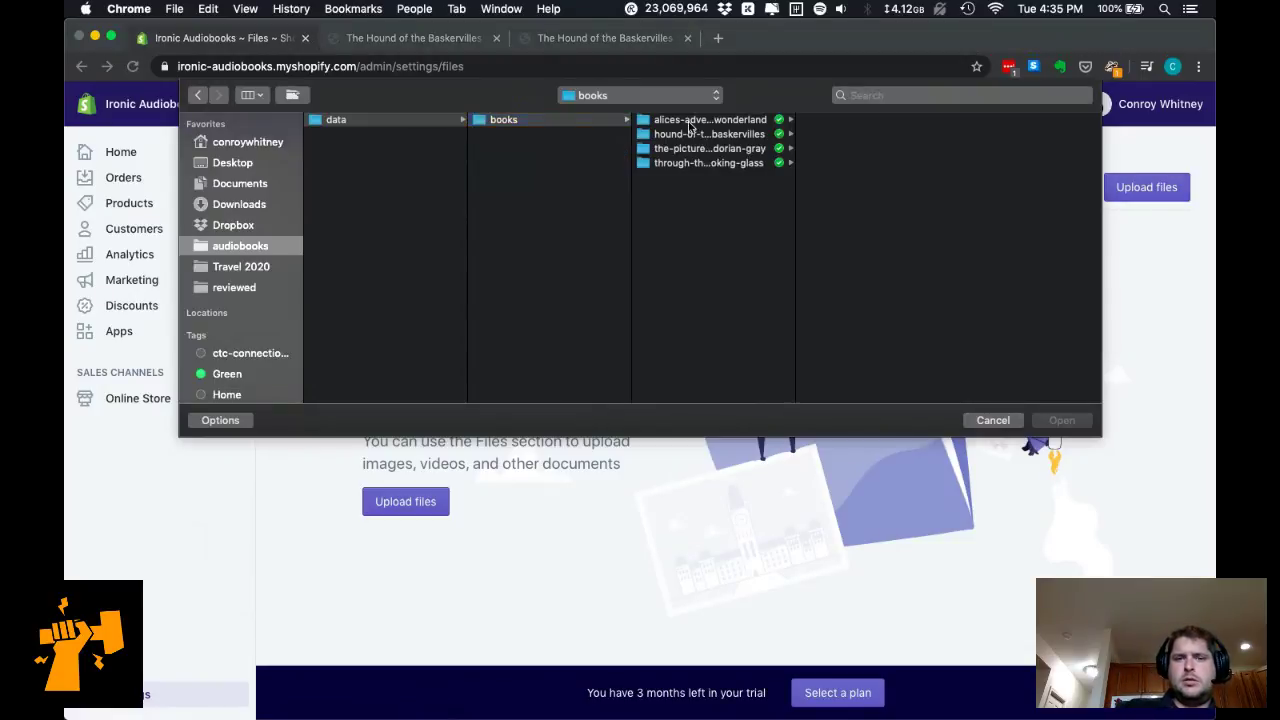
pyautogui.press('Down')
pyautogui.press('Down')
pyautogui.press('Down')
pyautogui.press('Down')
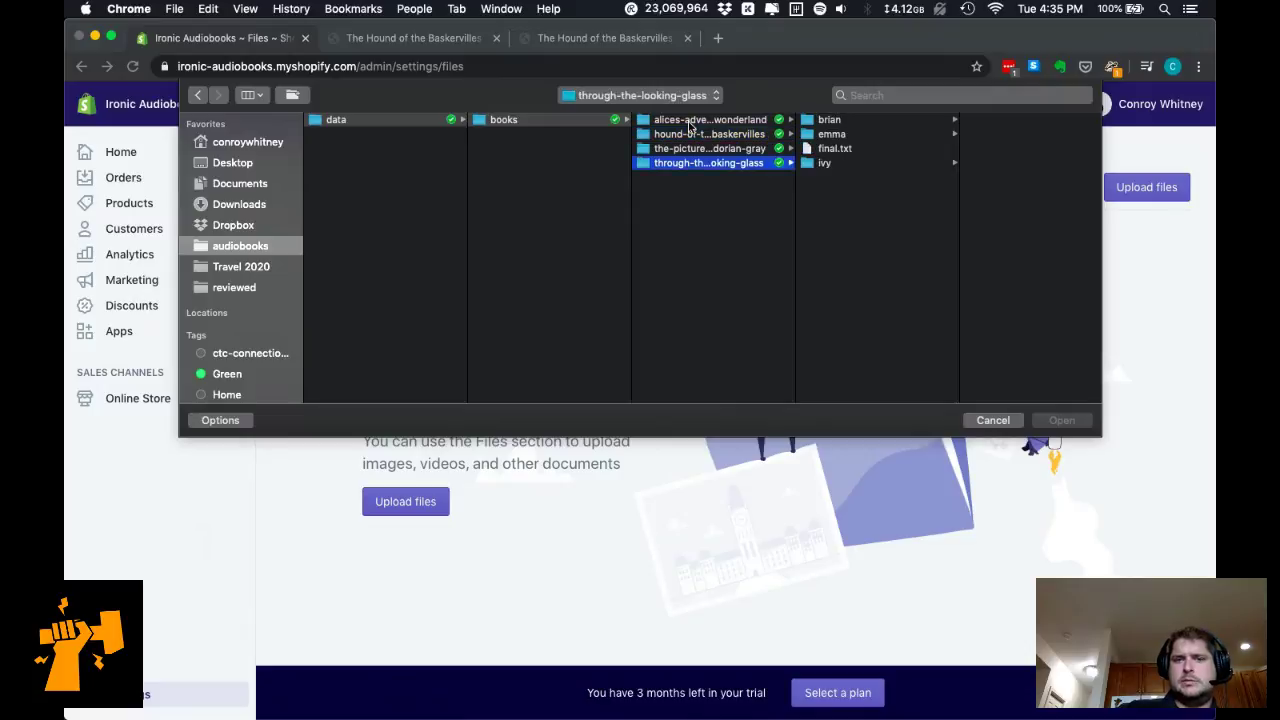
pyautogui.press('Up')
pyautogui.press('Up')
pyautogui.press('Right')
pyautogui.press('Right')
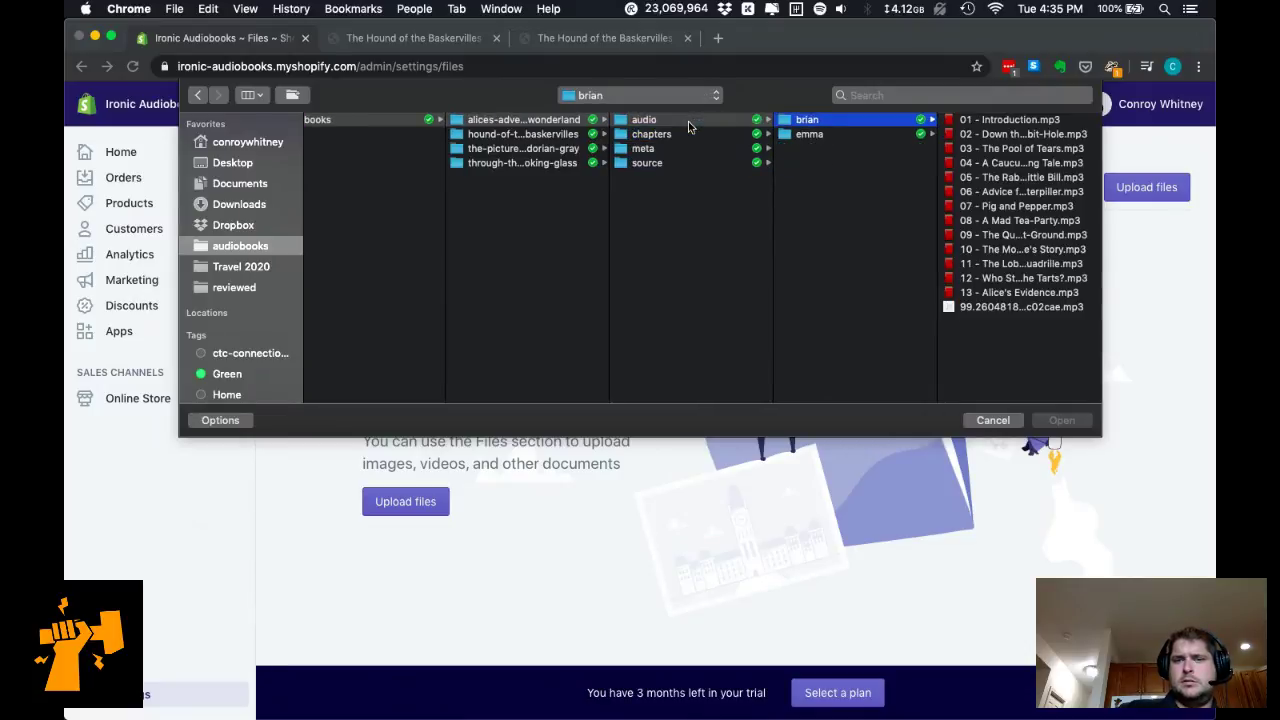
pyautogui.press('Right')
pyautogui.press('Down')
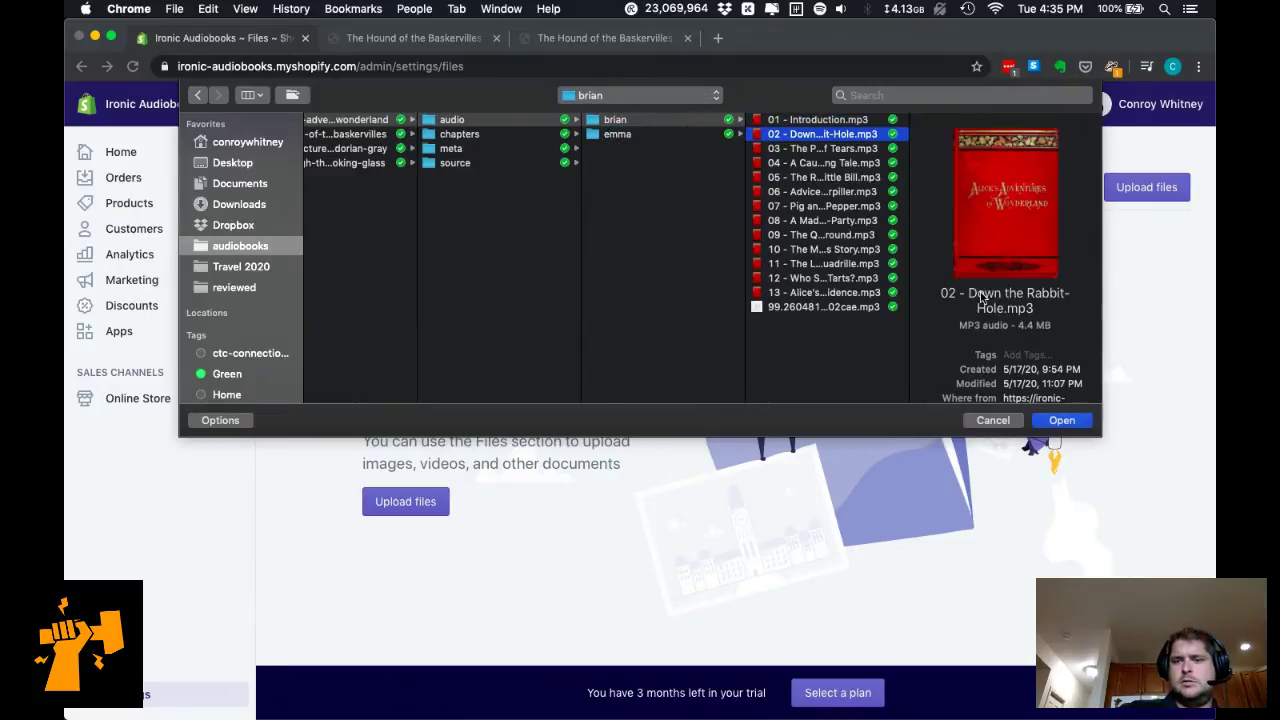
pyautogui.click(1086, 424)
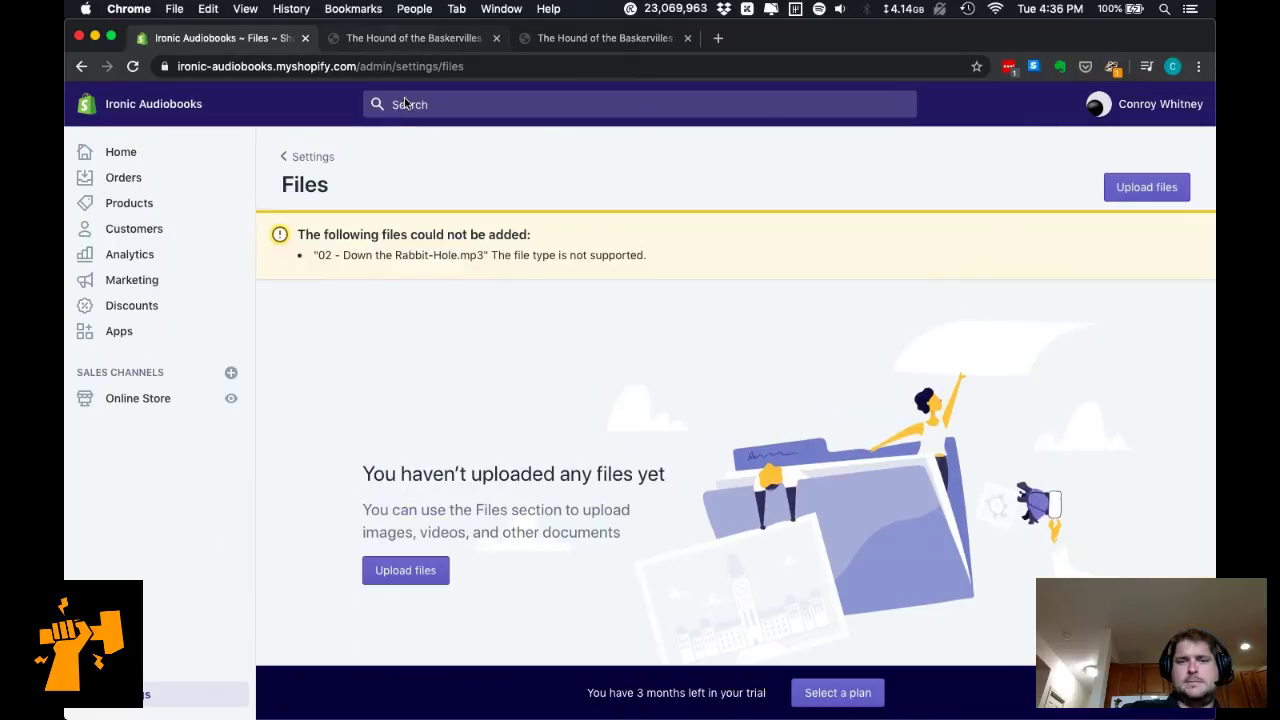
# Check The Hound of the Baskervilles product preview, then show all windows in Mission Control.
pyautogui.scroll(-1, 549, 409)
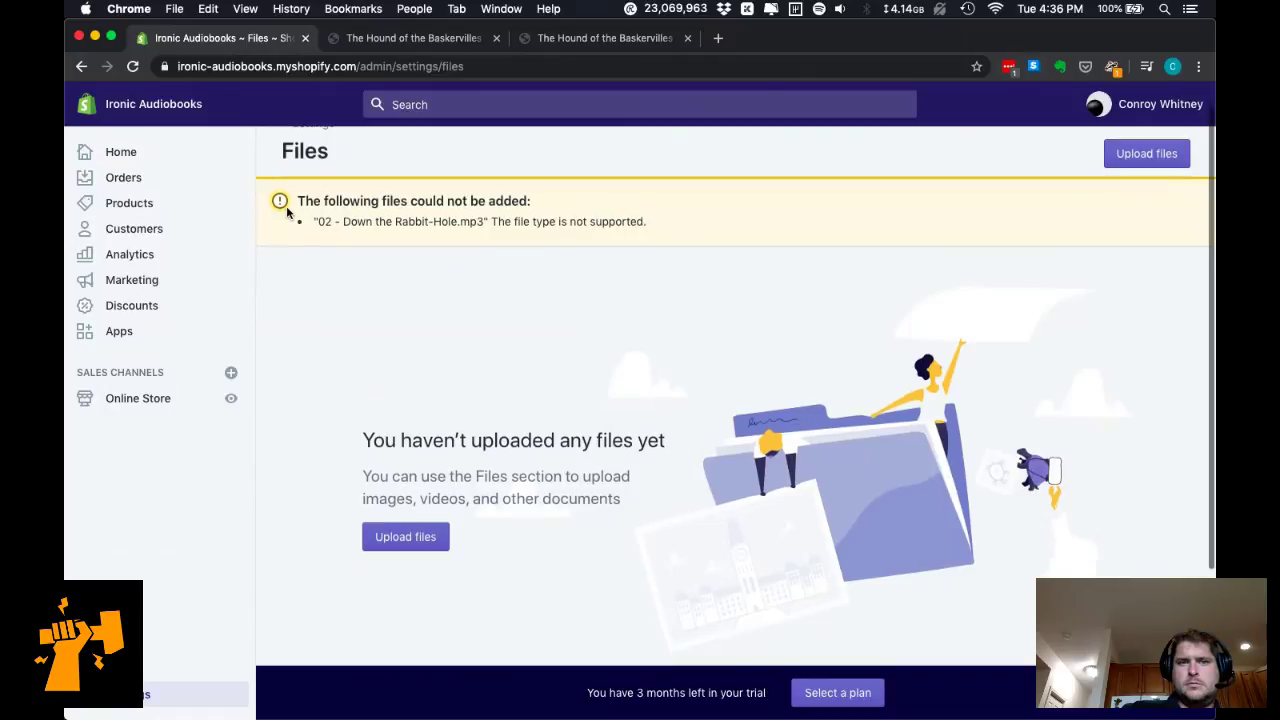
pyautogui.click(414, 39)
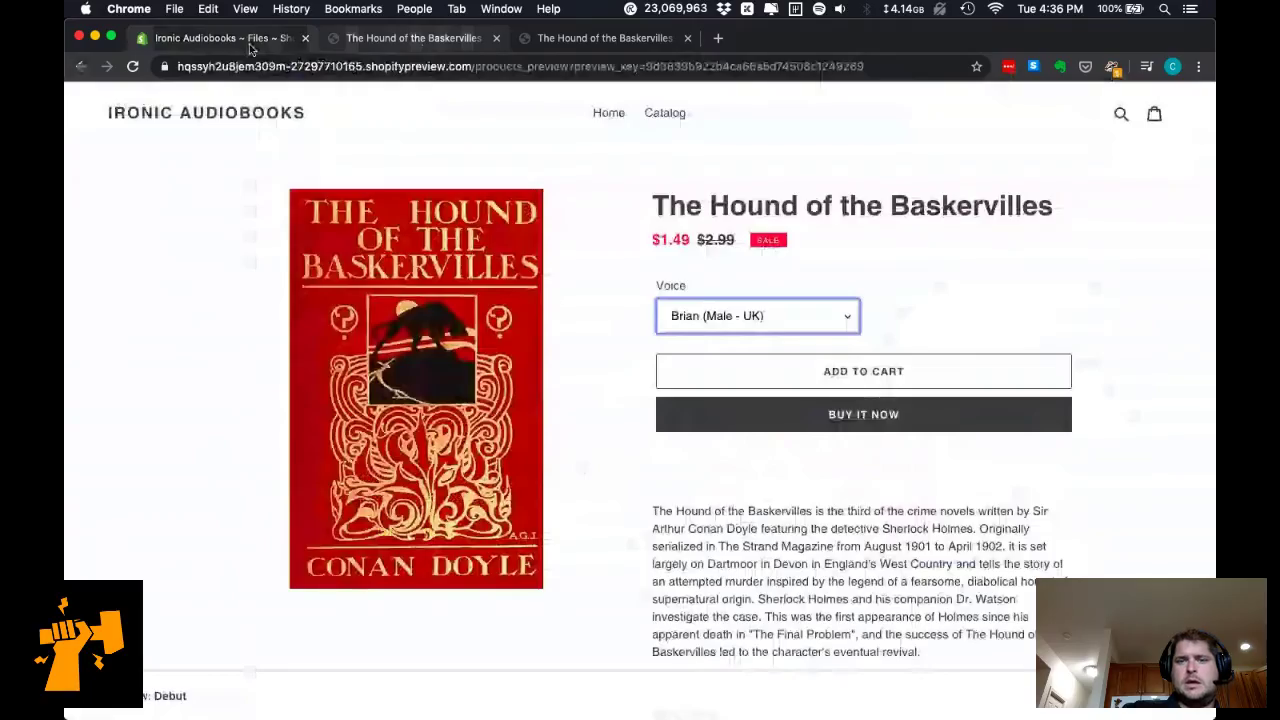
pyautogui.hotkey('ctrl', 'Up')
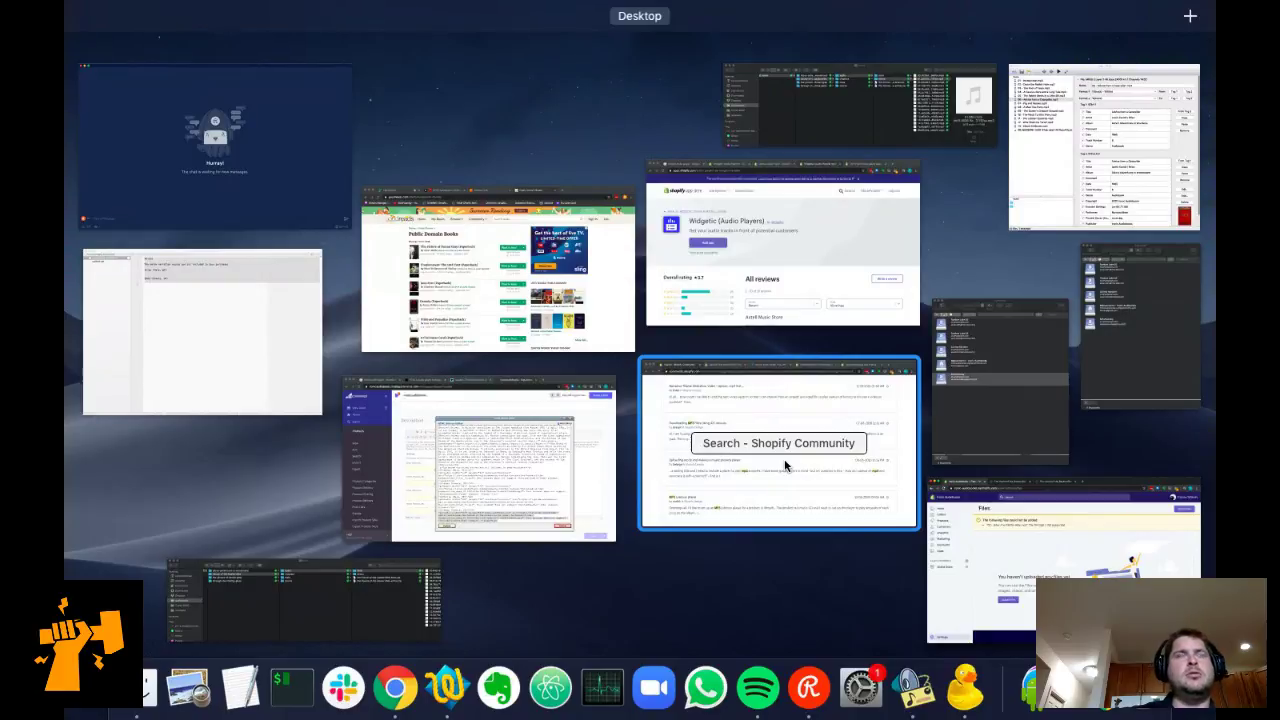
# Return to the Community search results and bring up the 'Embedding MP3 audio teasers without app' thread.
pyautogui.click(785, 464)
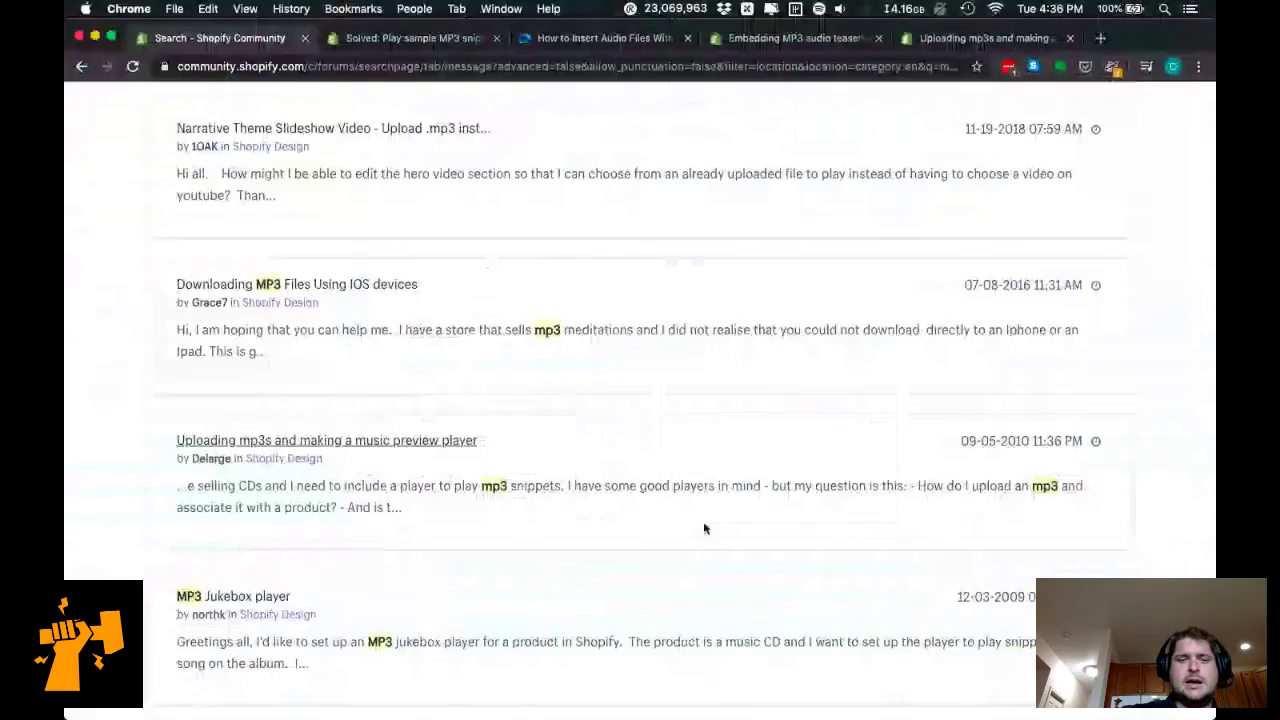
pyautogui.scroll(-5, 703, 525)
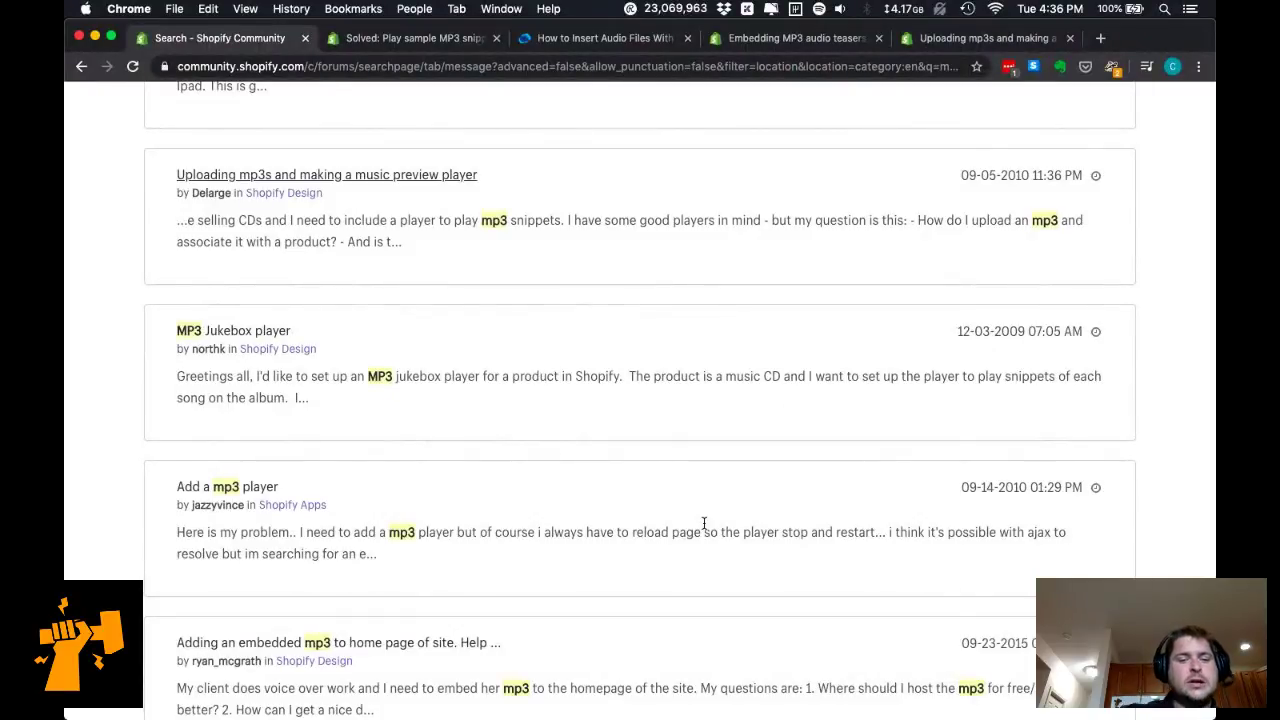
pyautogui.scroll(-1, 703, 524)
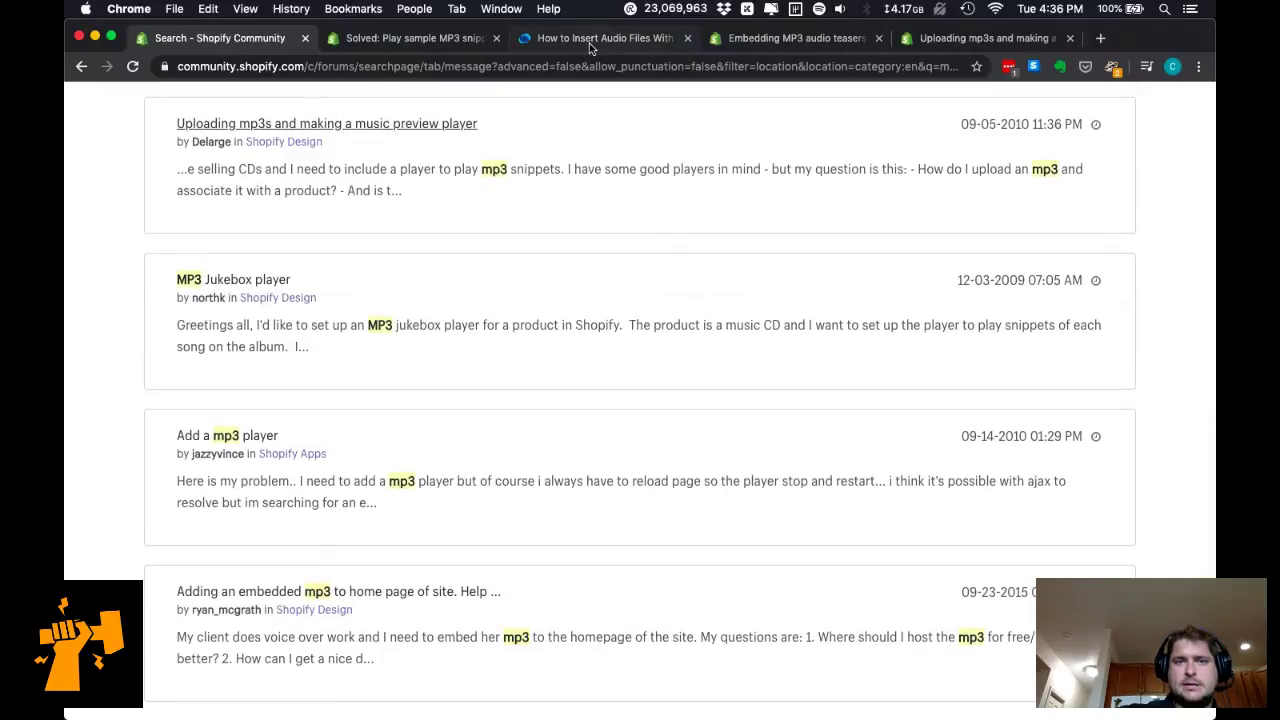
pyautogui.click(589, 43)
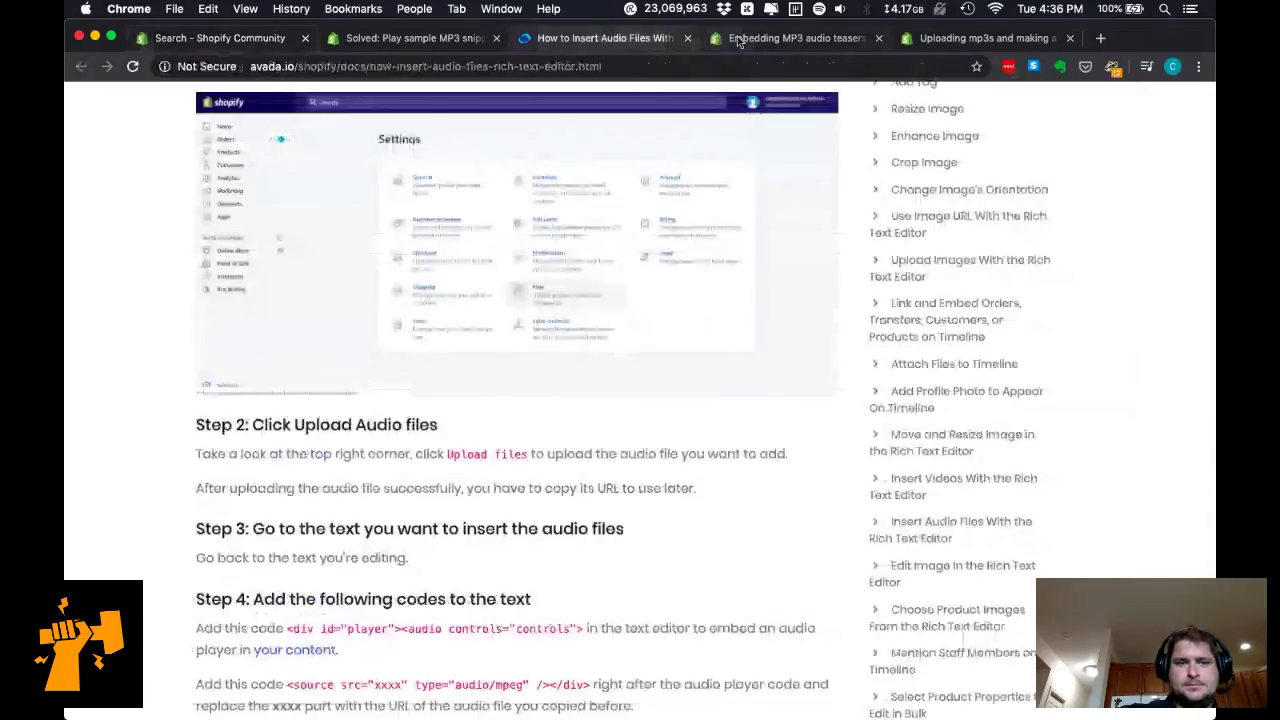
pyautogui.click(737, 36)
pyautogui.scroll(-5, 563, 530)
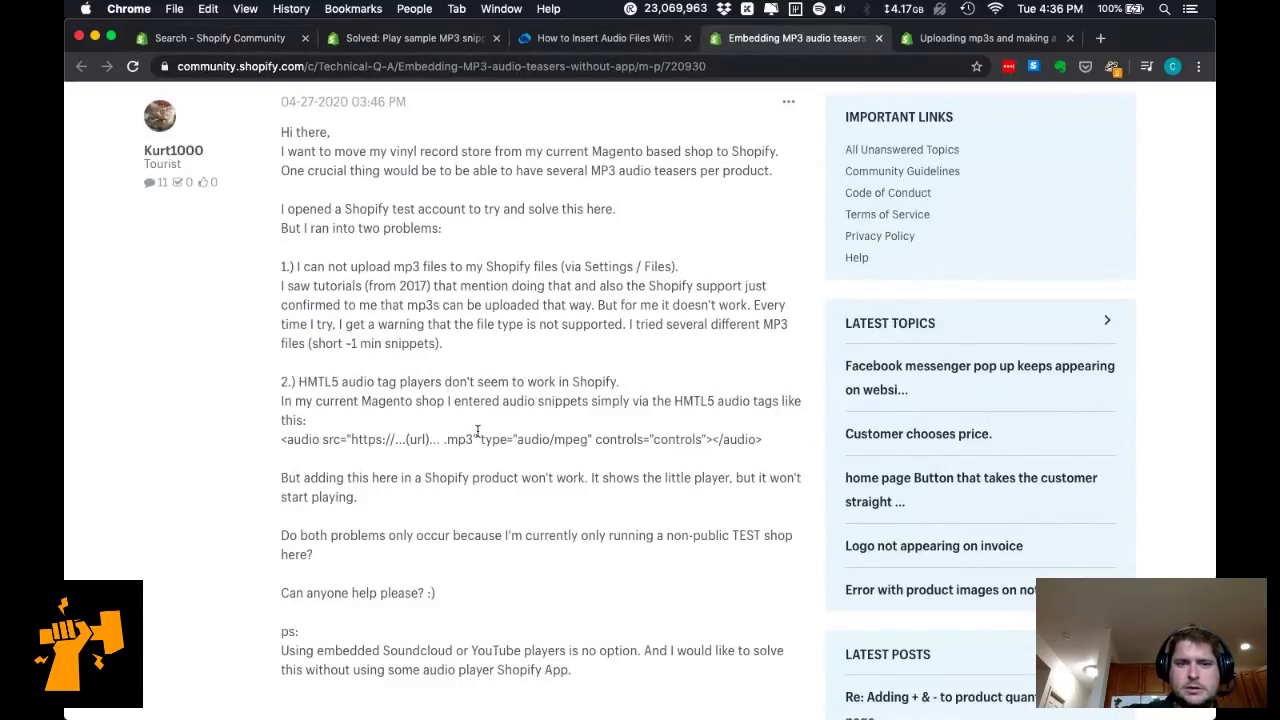
# Read the thread, highlighting the failed mp3 upload paragraph and the follow-up about https-hosted files.
pyautogui.tripleClick(421, 342)
pyautogui.doubleClick(476, 400)
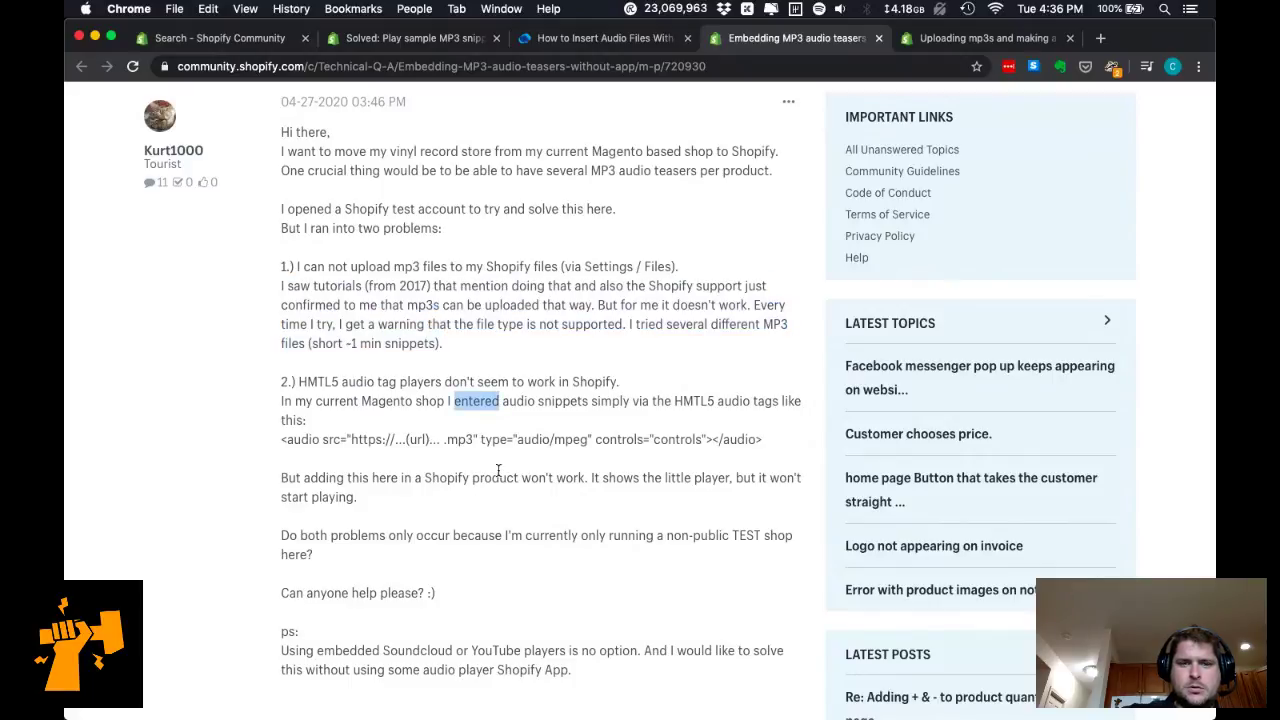
pyautogui.click(508, 514)
pyautogui.scroll(-3, 508, 514)
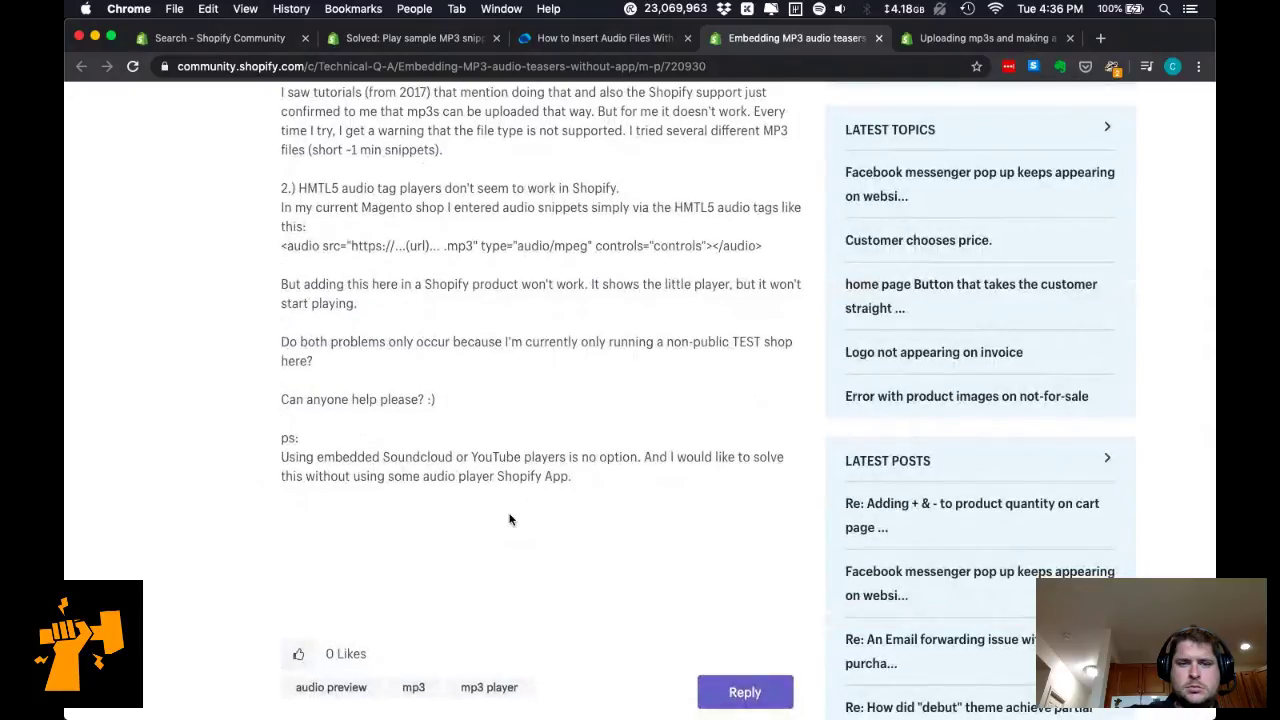
pyautogui.scroll(-5, 509, 519)
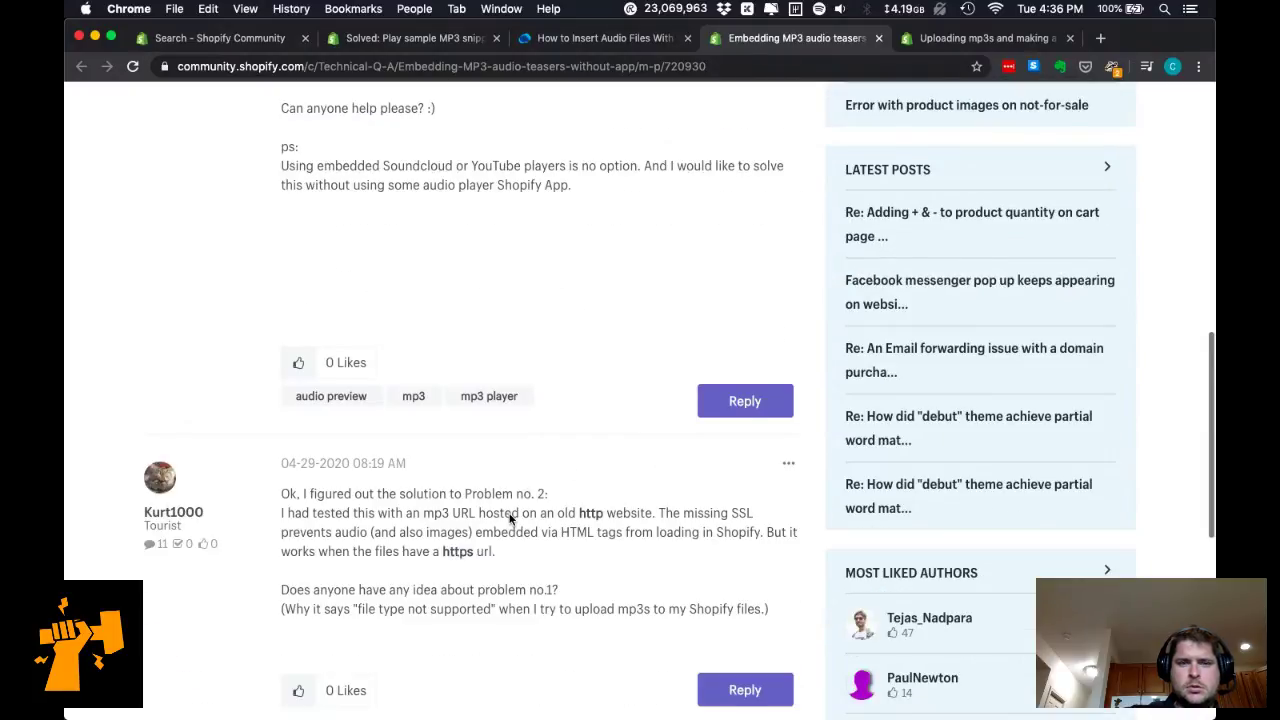
pyautogui.scroll(-2, 509, 514)
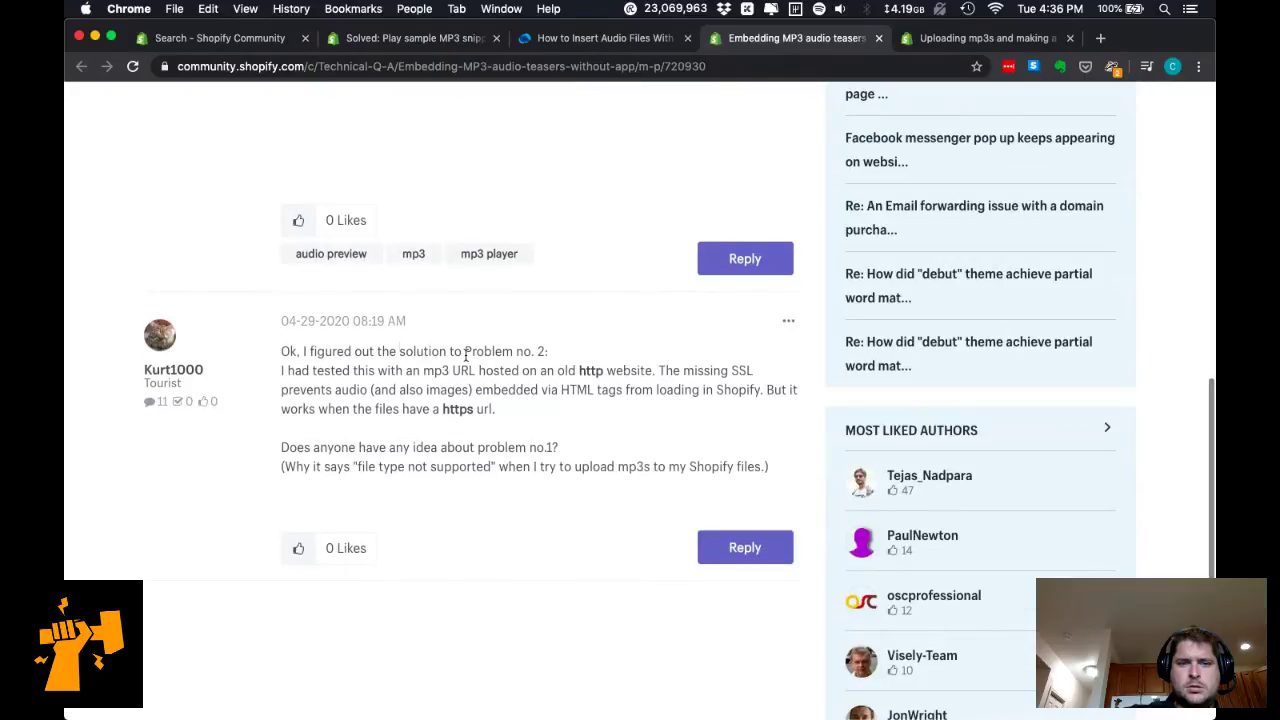
pyautogui.tripleClick(390, 373)
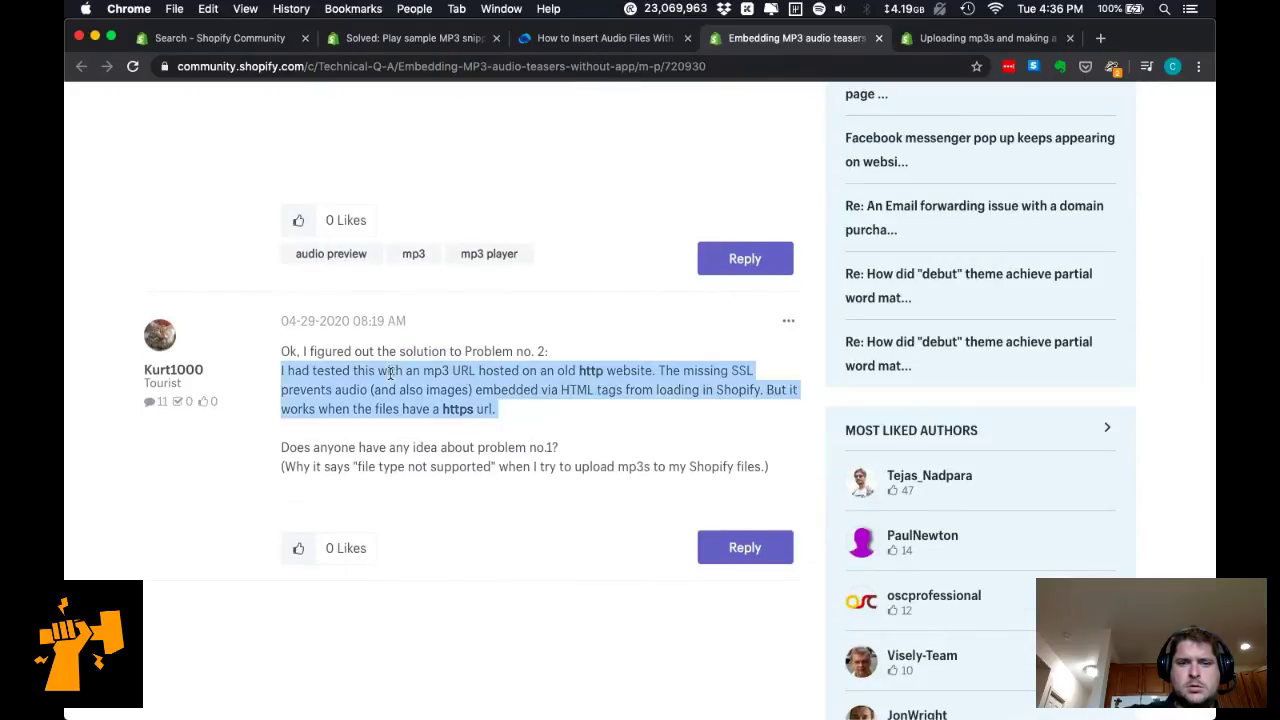
pyautogui.tripleClick(403, 388)
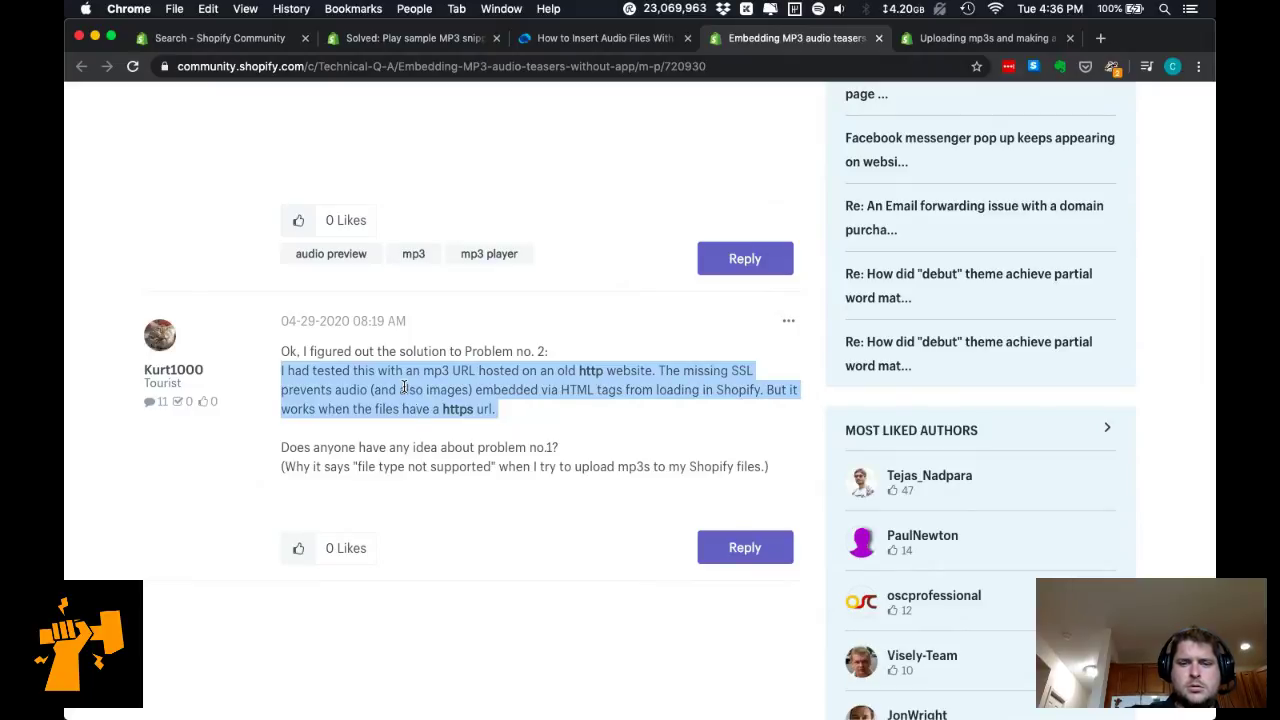
# Start a reply to the thread, which loads a Shopify accounts page.
pyautogui.scroll(-4, 403, 388)
pyautogui.scroll(3, 551, 440)
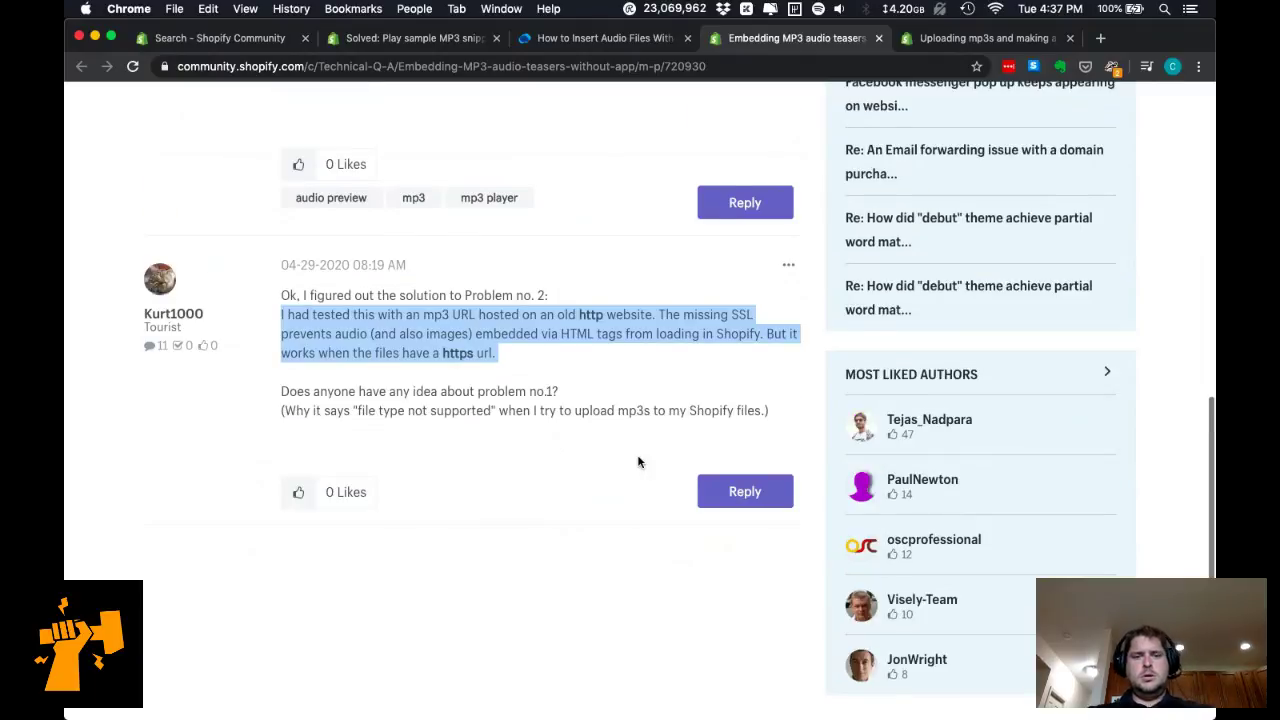
pyautogui.scroll(1, 638, 461)
pyautogui.click(741, 522)
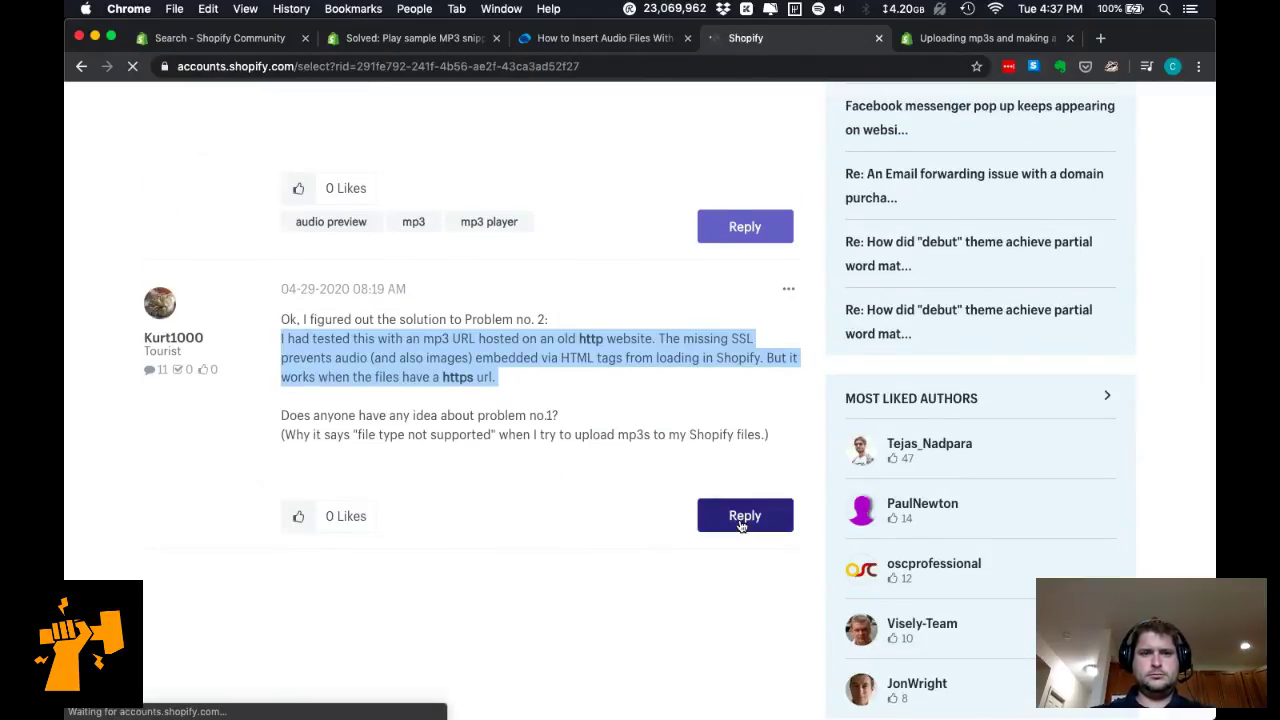
# Recheck the Avada rich-text audio tutorial, then continue the Shopify sign-in with the existing account.
pyautogui.click(593, 42)
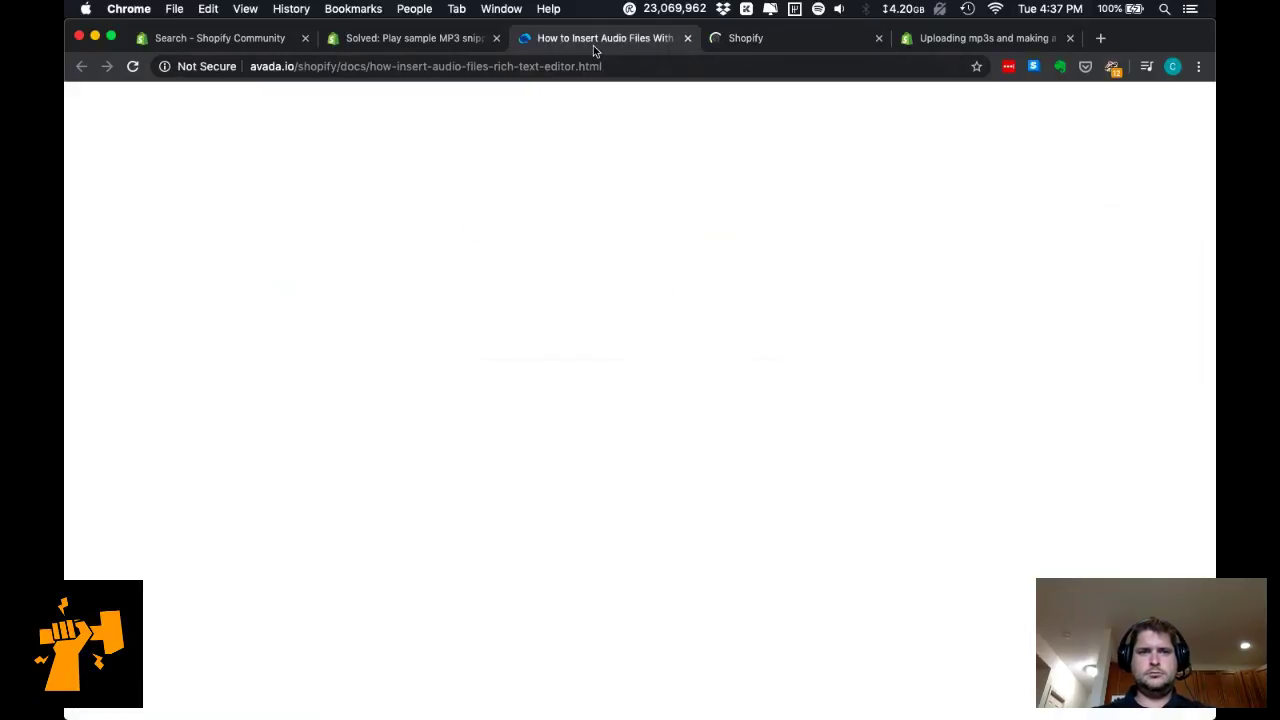
pyautogui.scroll(10, 576, 420)
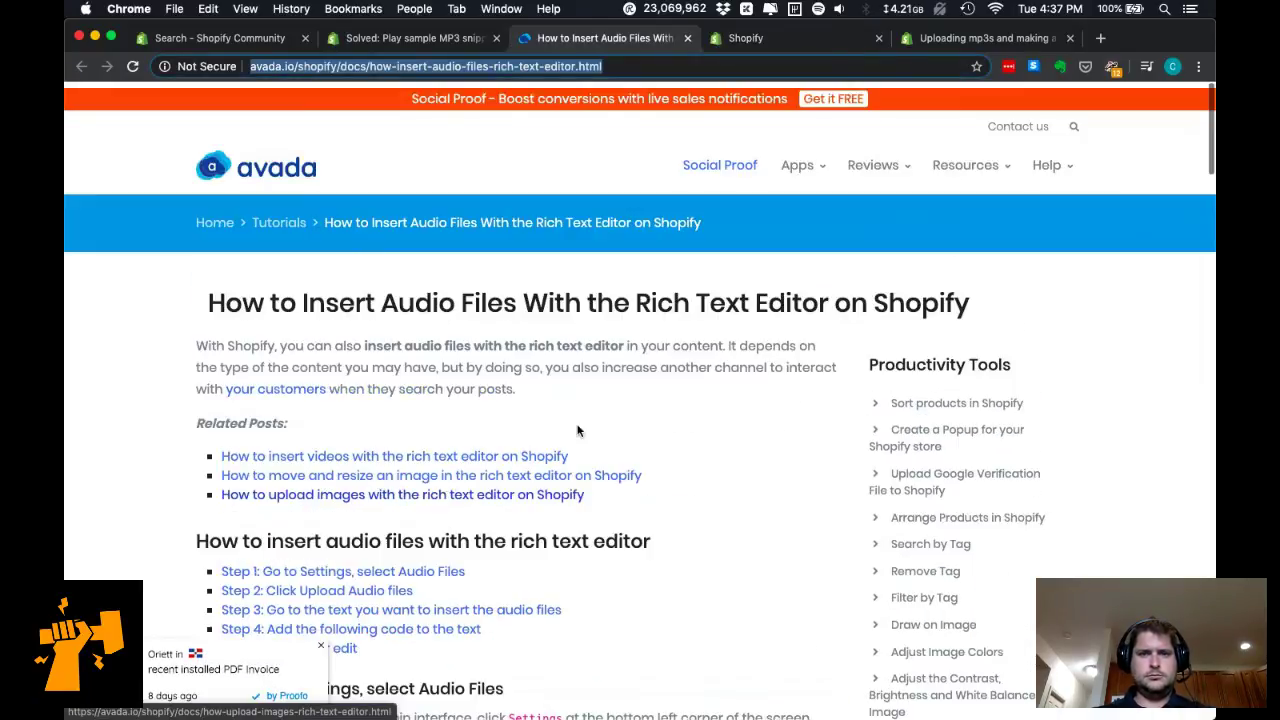
pyautogui.scroll(-15, 577, 430)
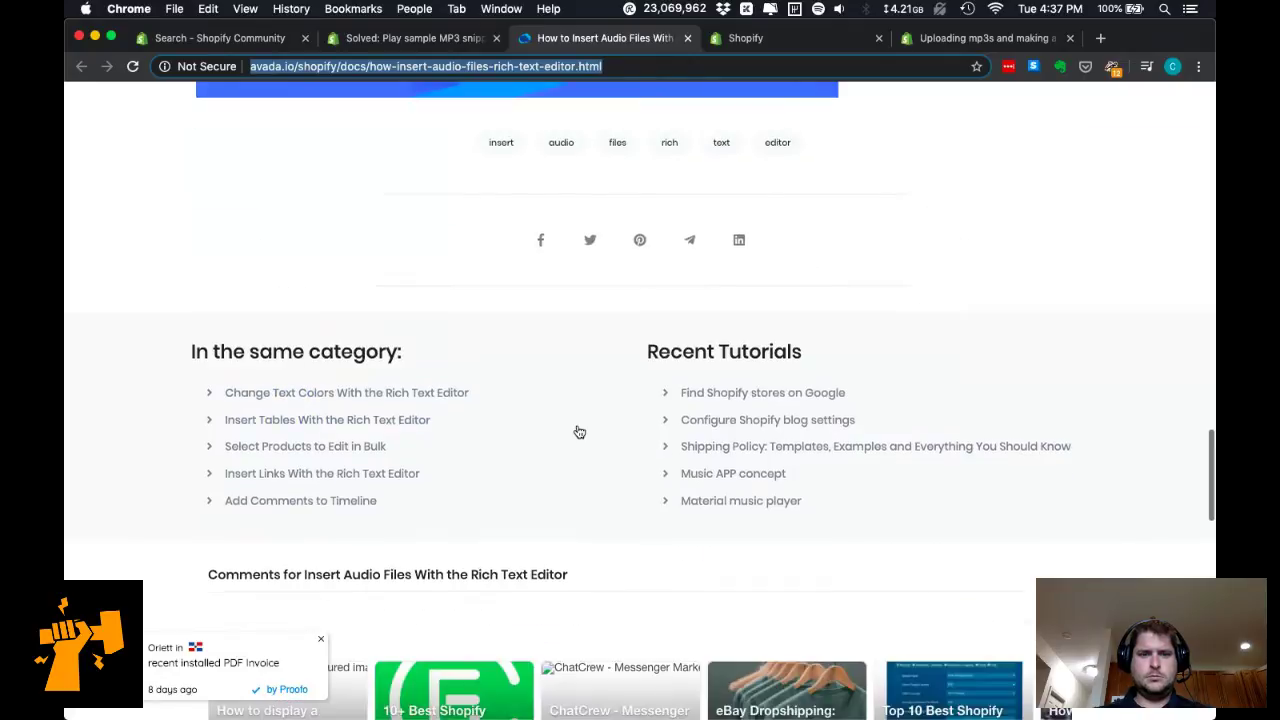
pyautogui.scroll(4, 577, 430)
pyautogui.scroll(5, 577, 430)
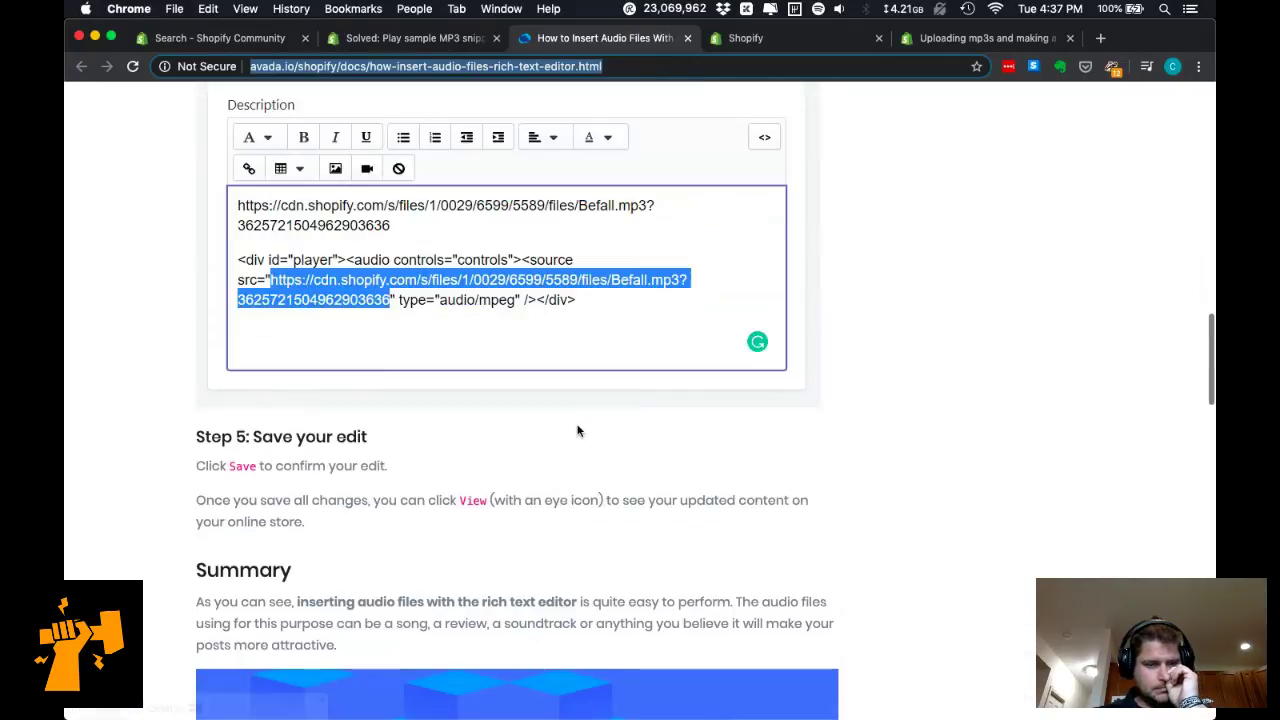
pyautogui.scroll(1, 574, 460)
pyautogui.scroll(10, 571, 482)
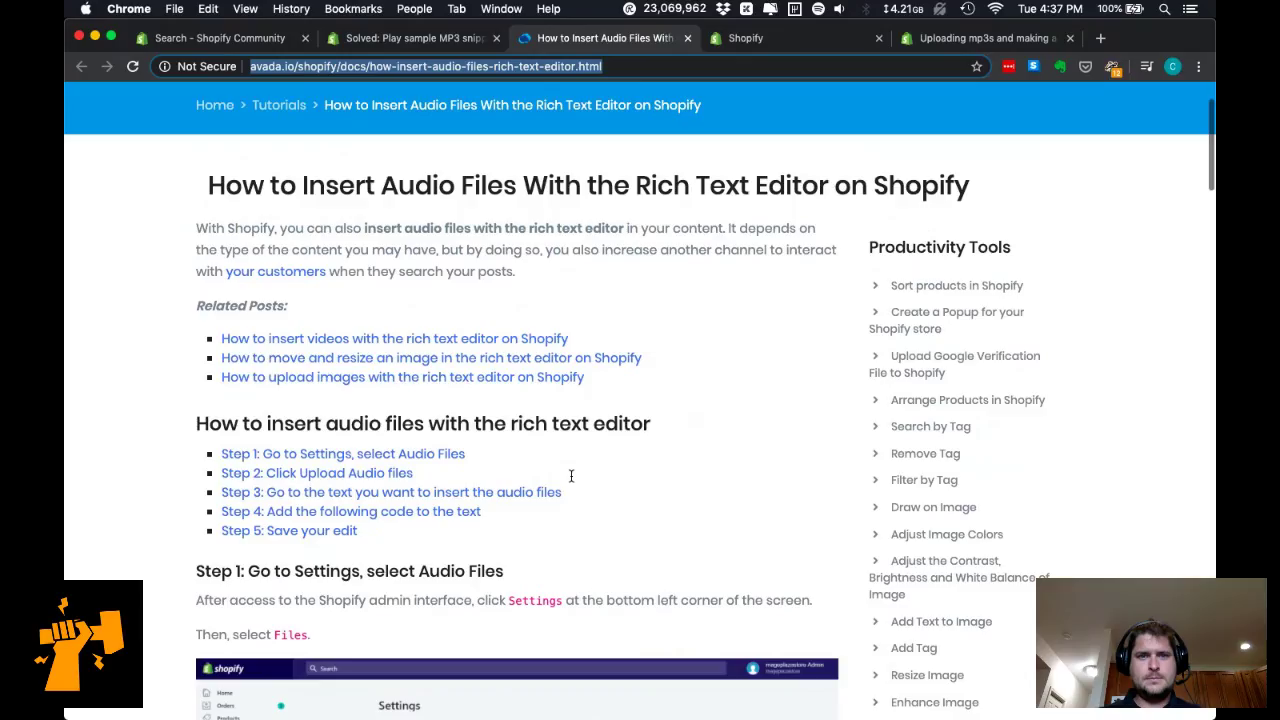
pyautogui.click(752, 40)
pyautogui.click(640, 392)
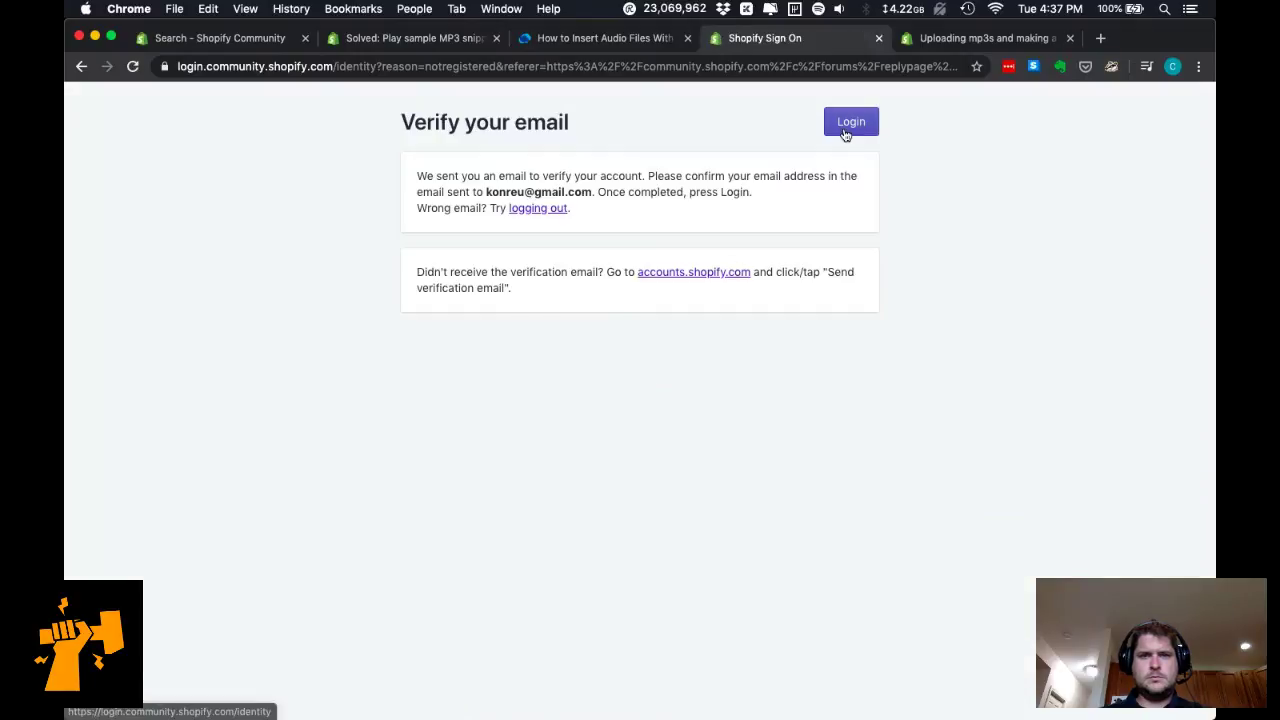
# Submit the Shopify Community login, then load gmail.com in a new tab to find the verification email.
pyautogui.click(845, 131)
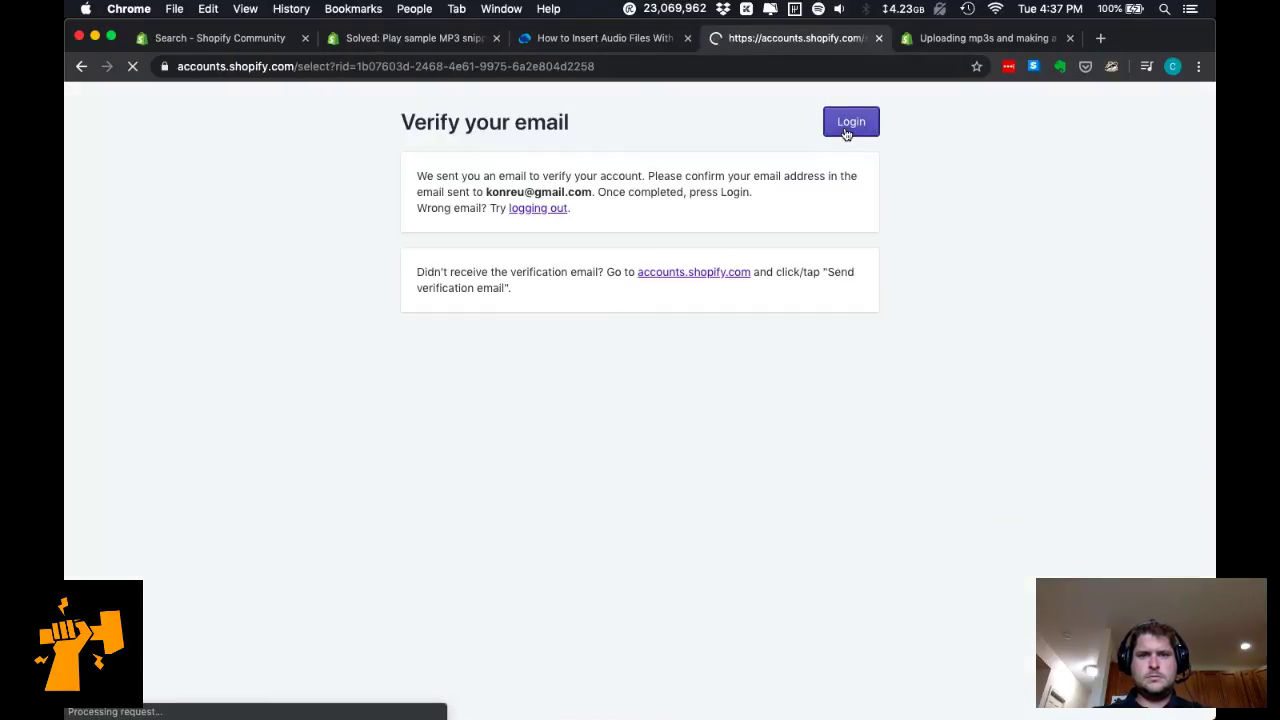
pyautogui.press('super+t')
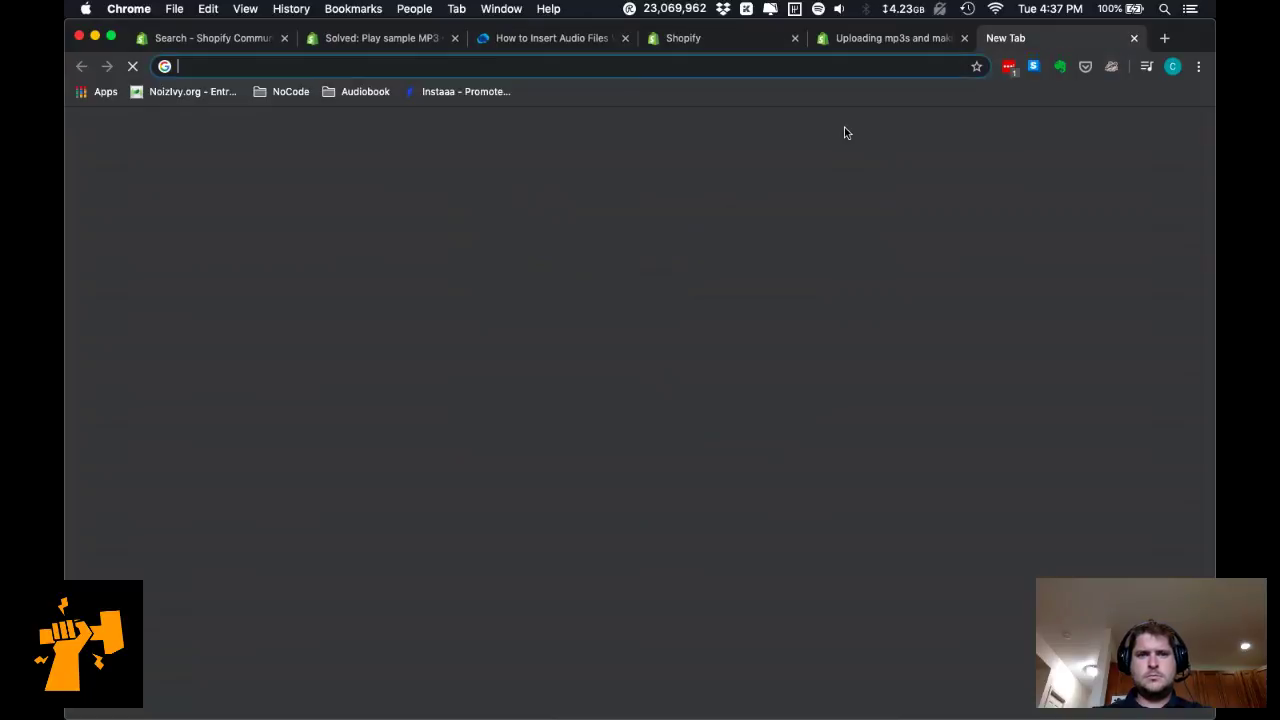
pyautogui.write('gmail')
pyautogui.press('Return')
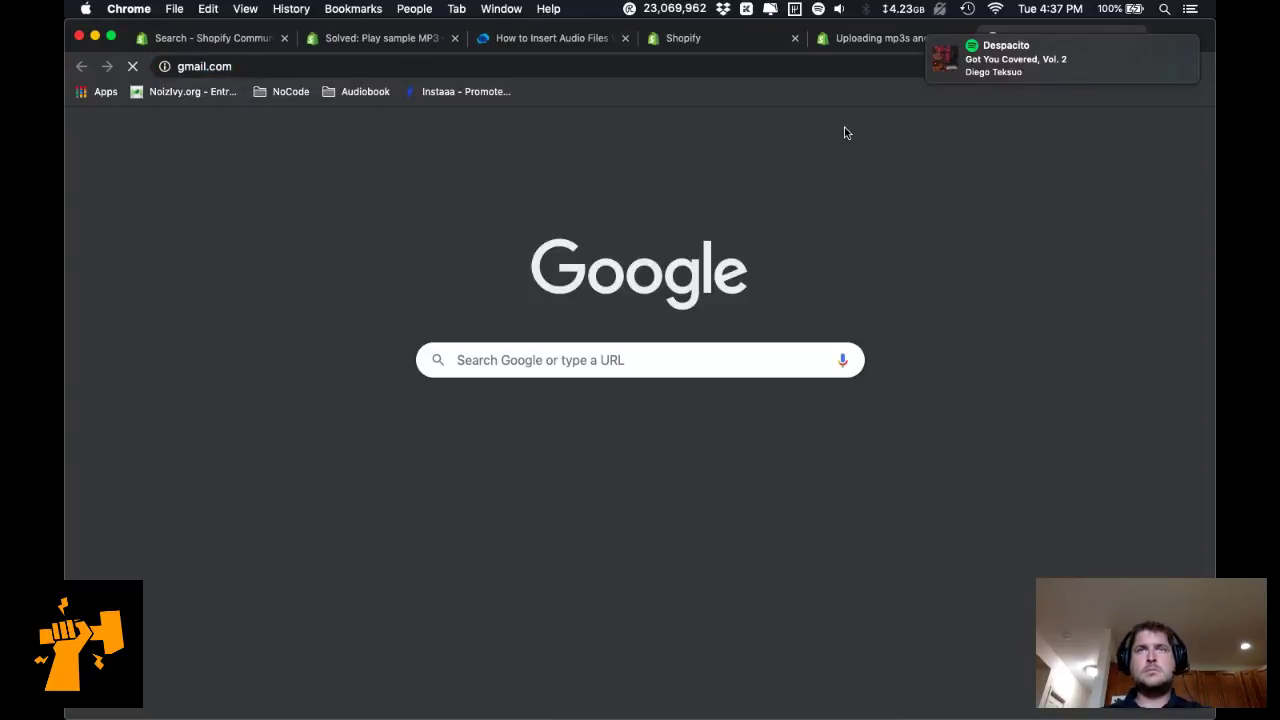